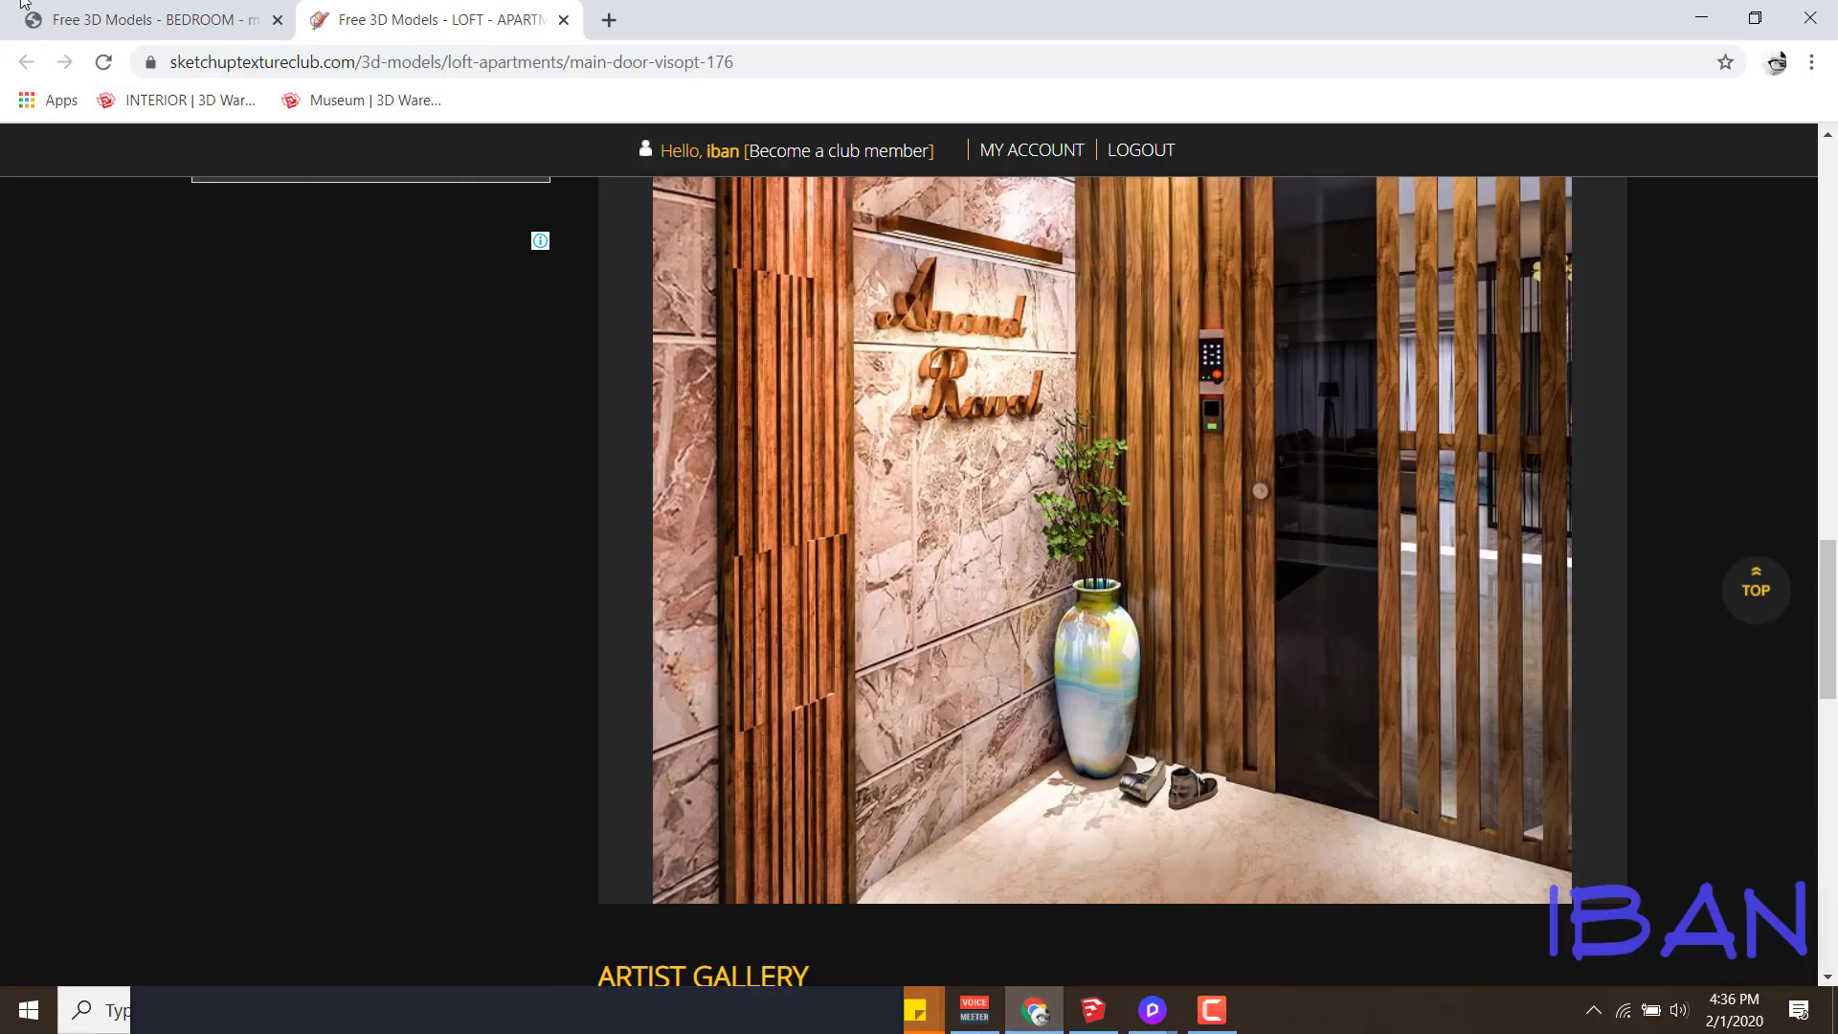
# Switch to Chrome showing the free MASTERBEDROOM & VISOPT SketchUp model page
pyautogui.click(24, 6)
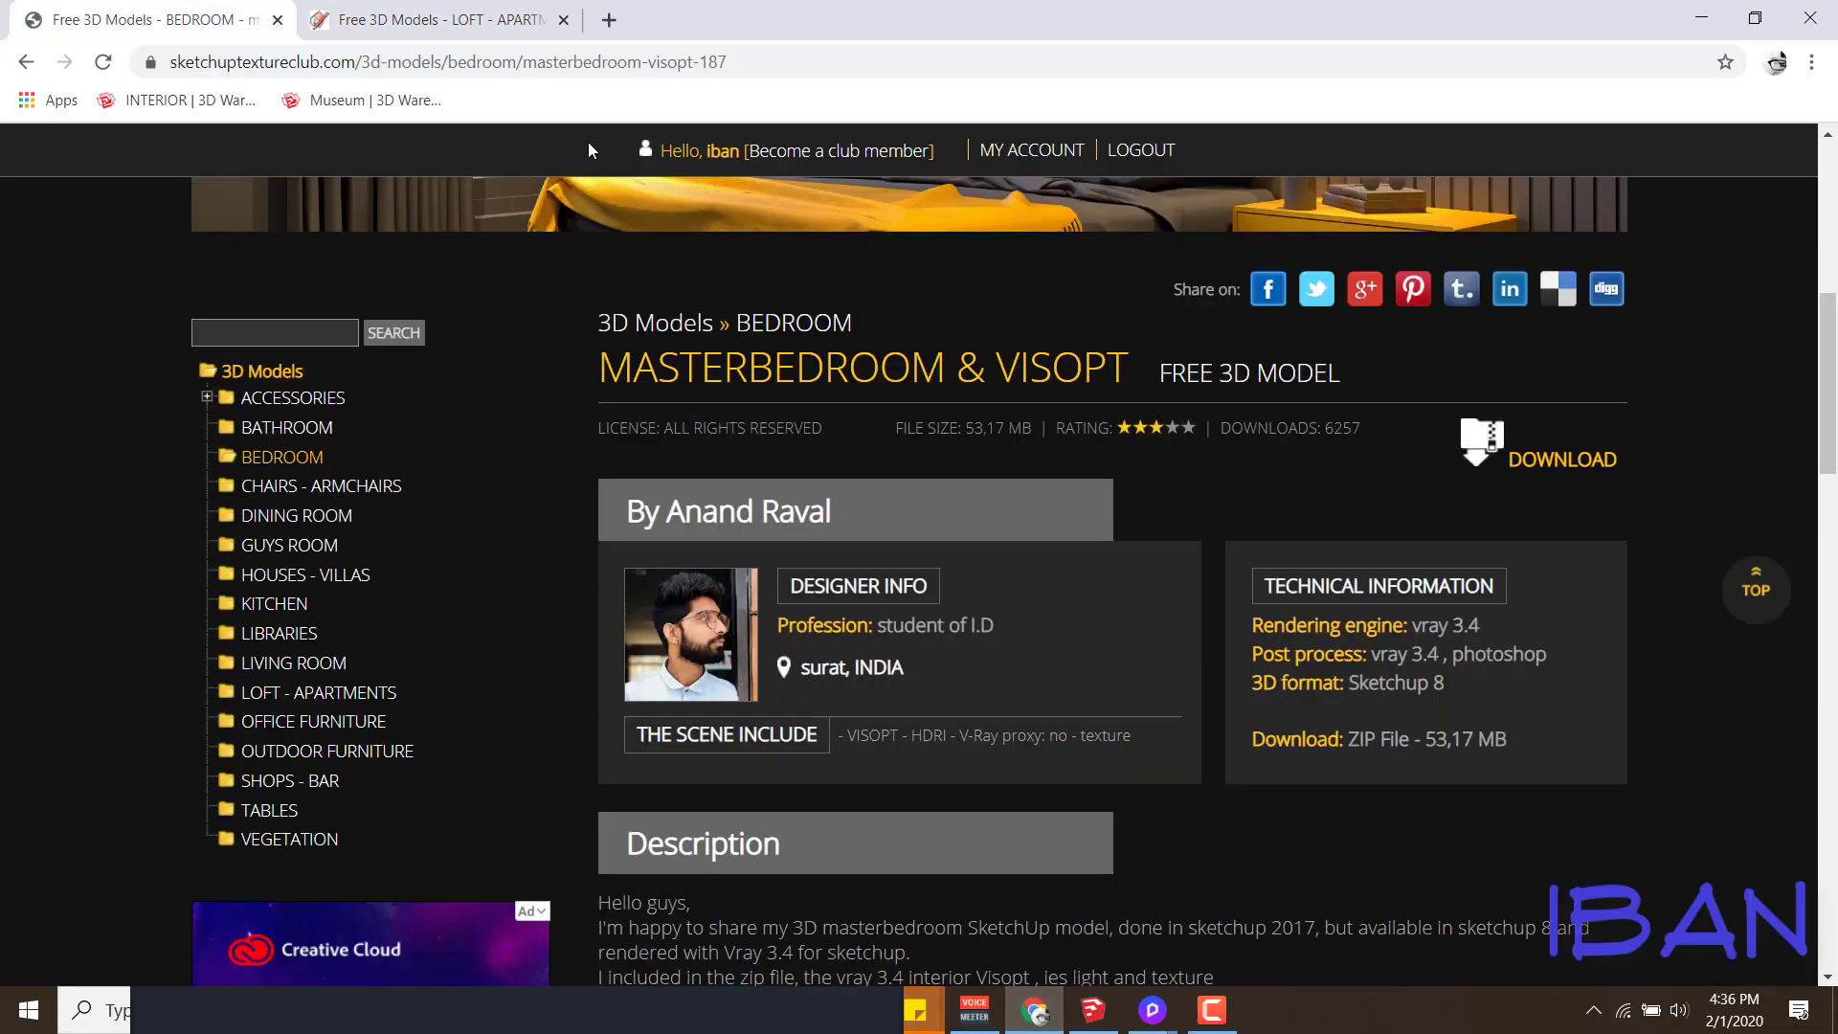
# Point out the model's author credit, copy the model page address, and return to D5 Render's Scene 12
pyautogui.click(849, 52)
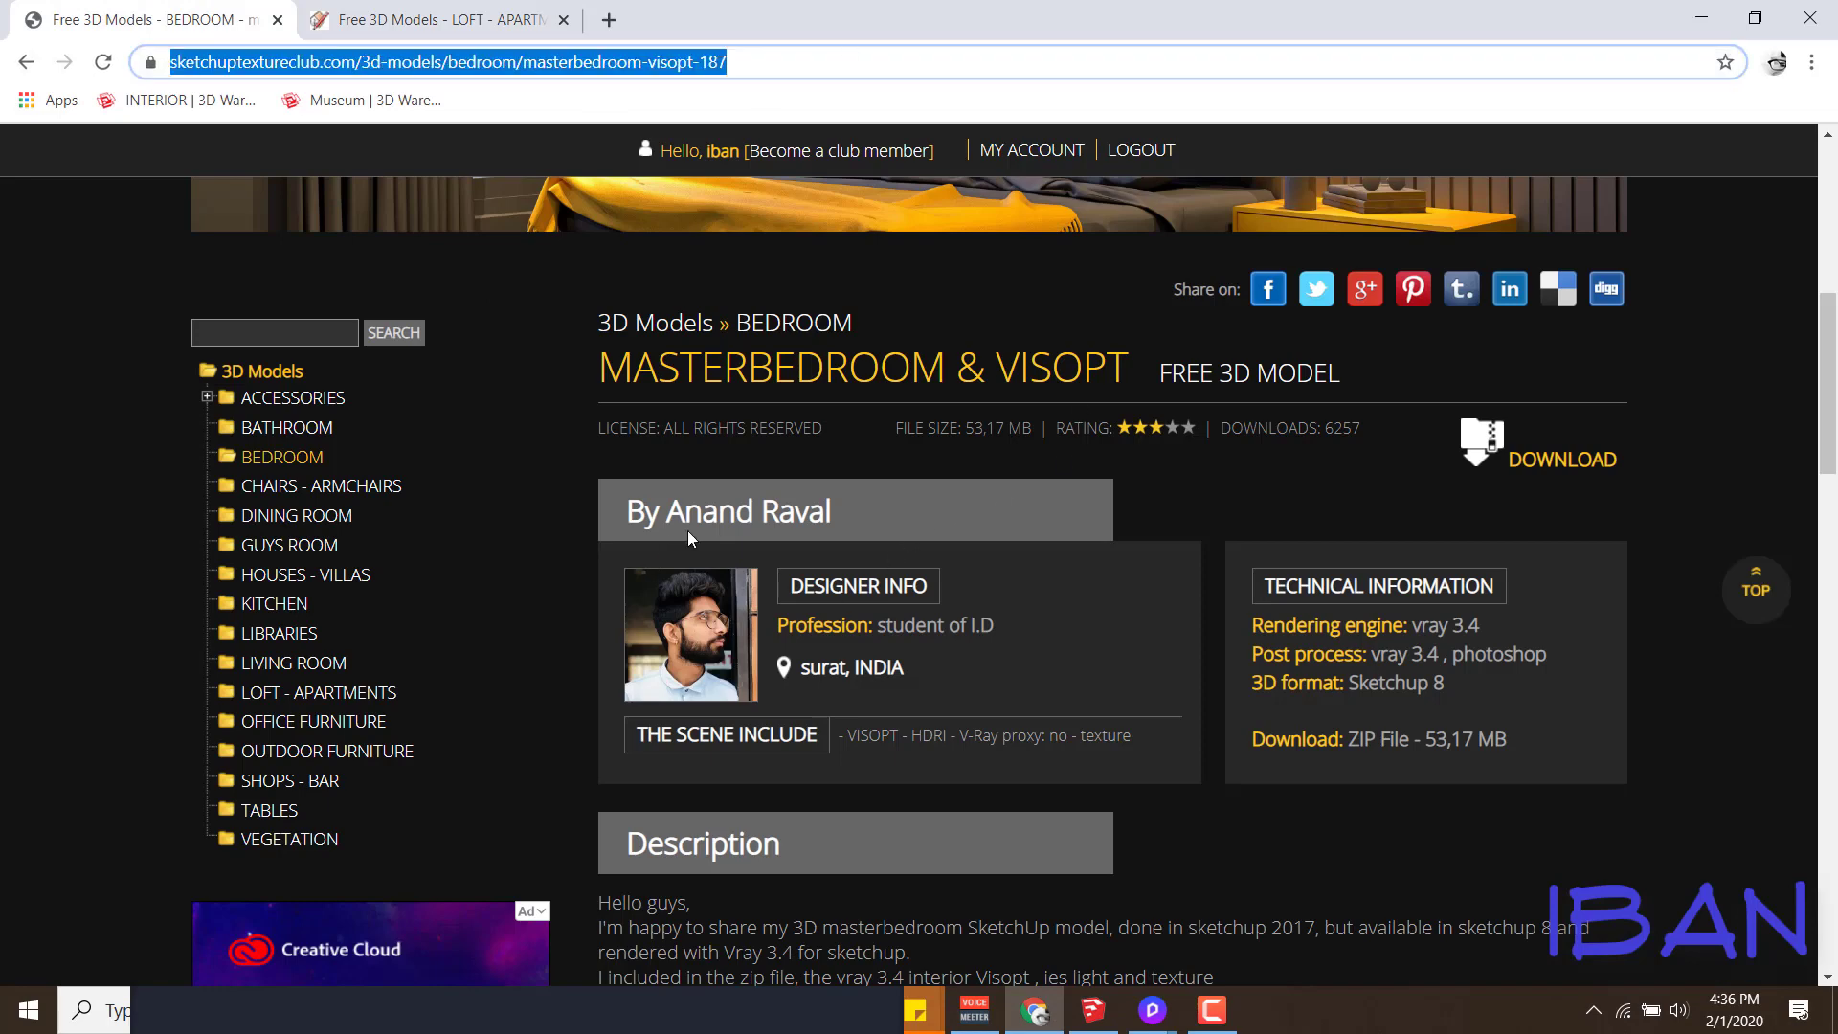
pyautogui.moveTo(670, 482); pyautogui.dragTo(484, 496)
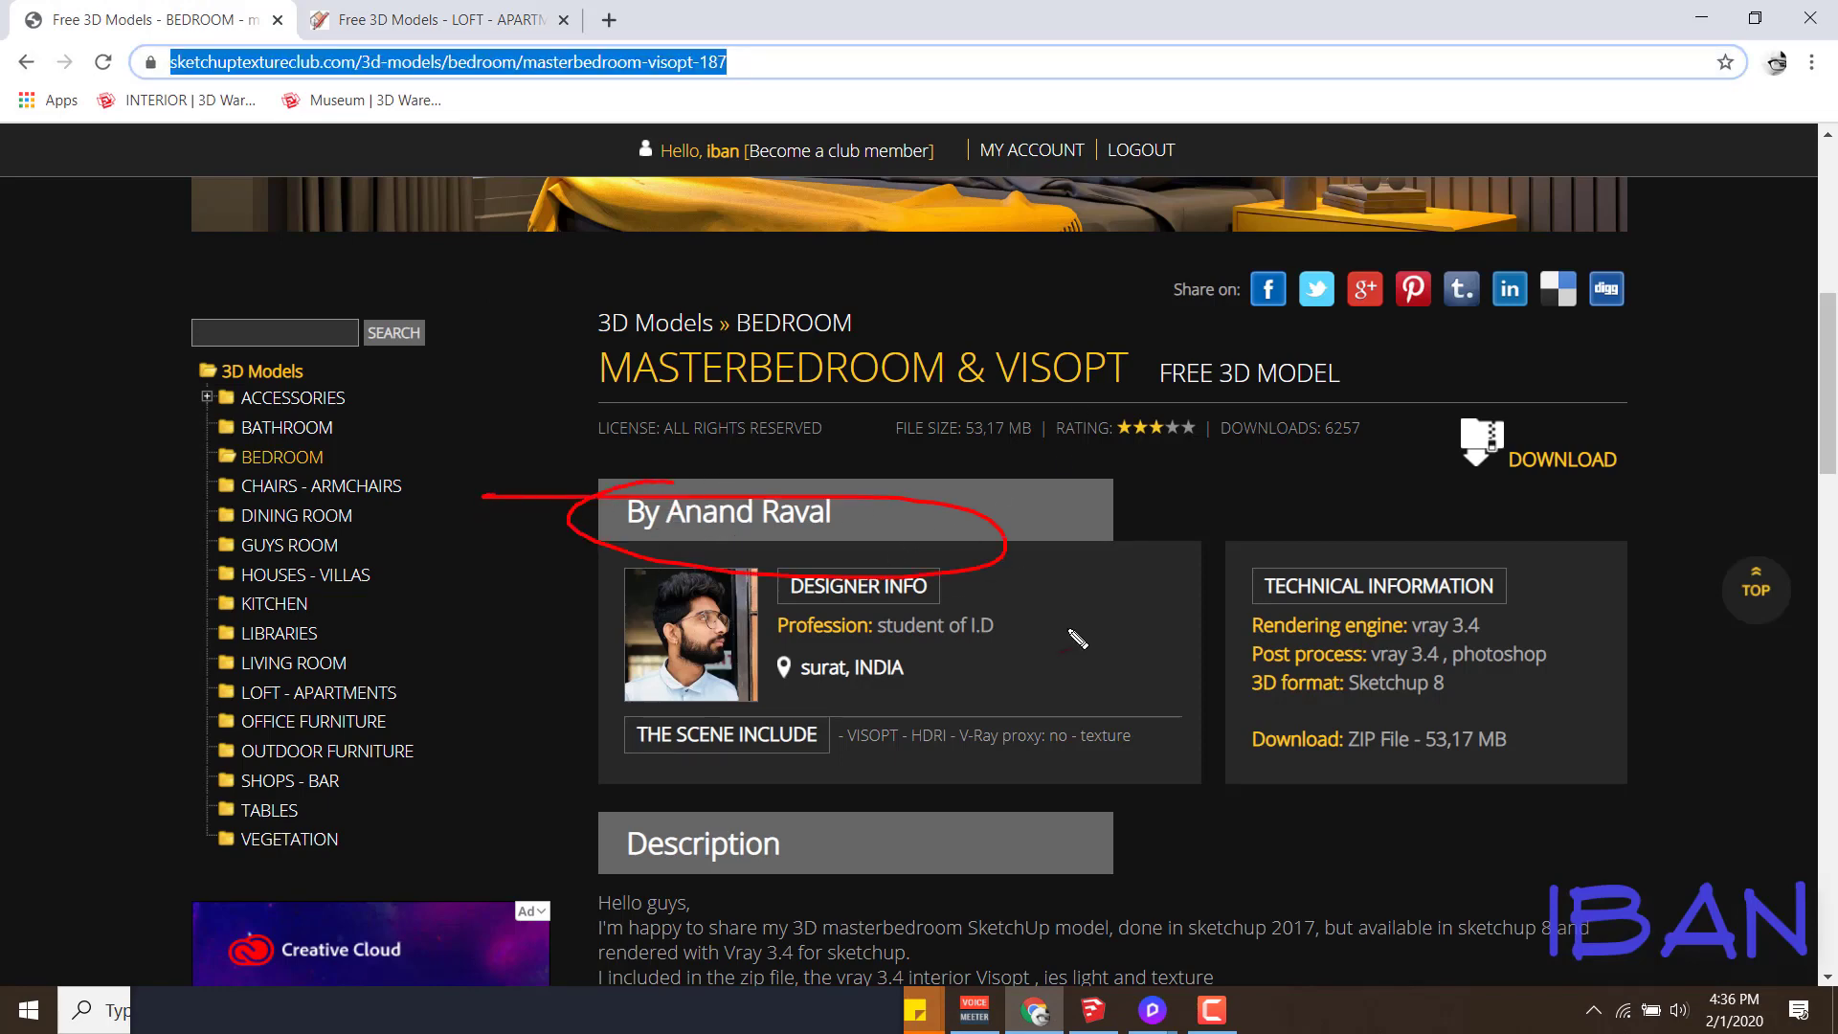
pyautogui.press('Escape')
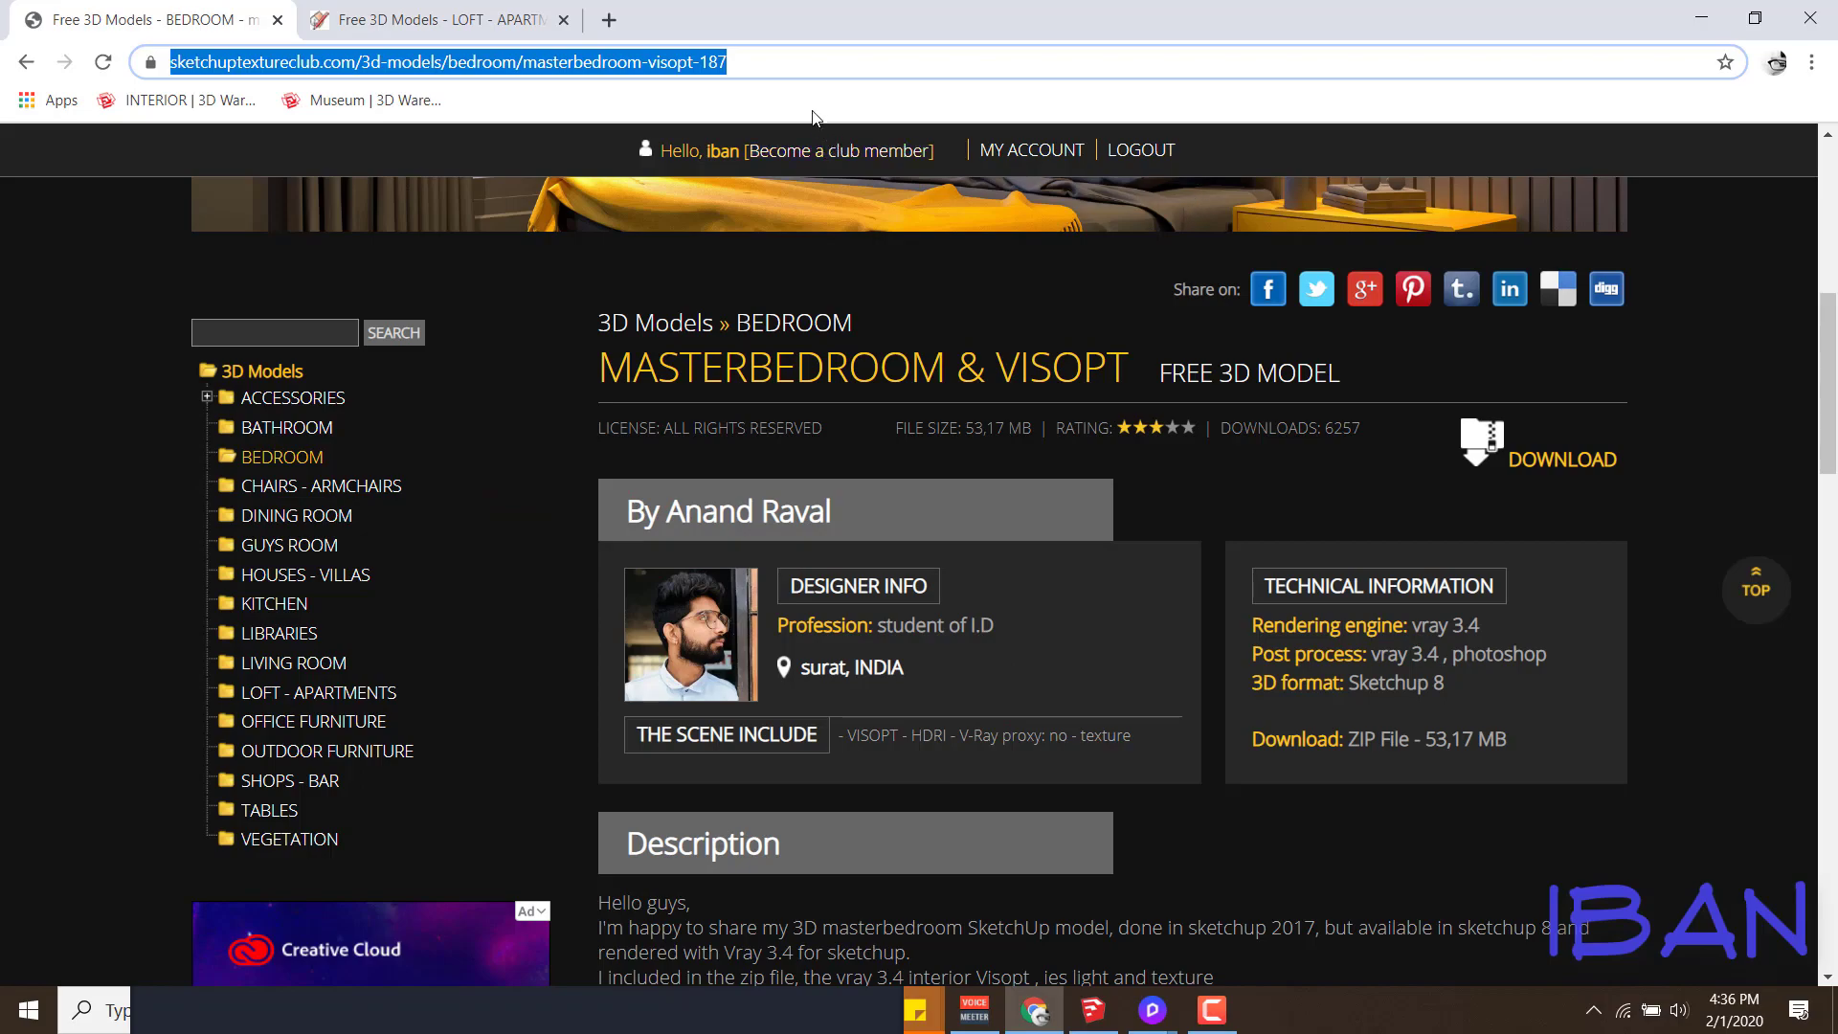
pyautogui.click(837, 61)
pyautogui.hotkey('ctrl', 'a')
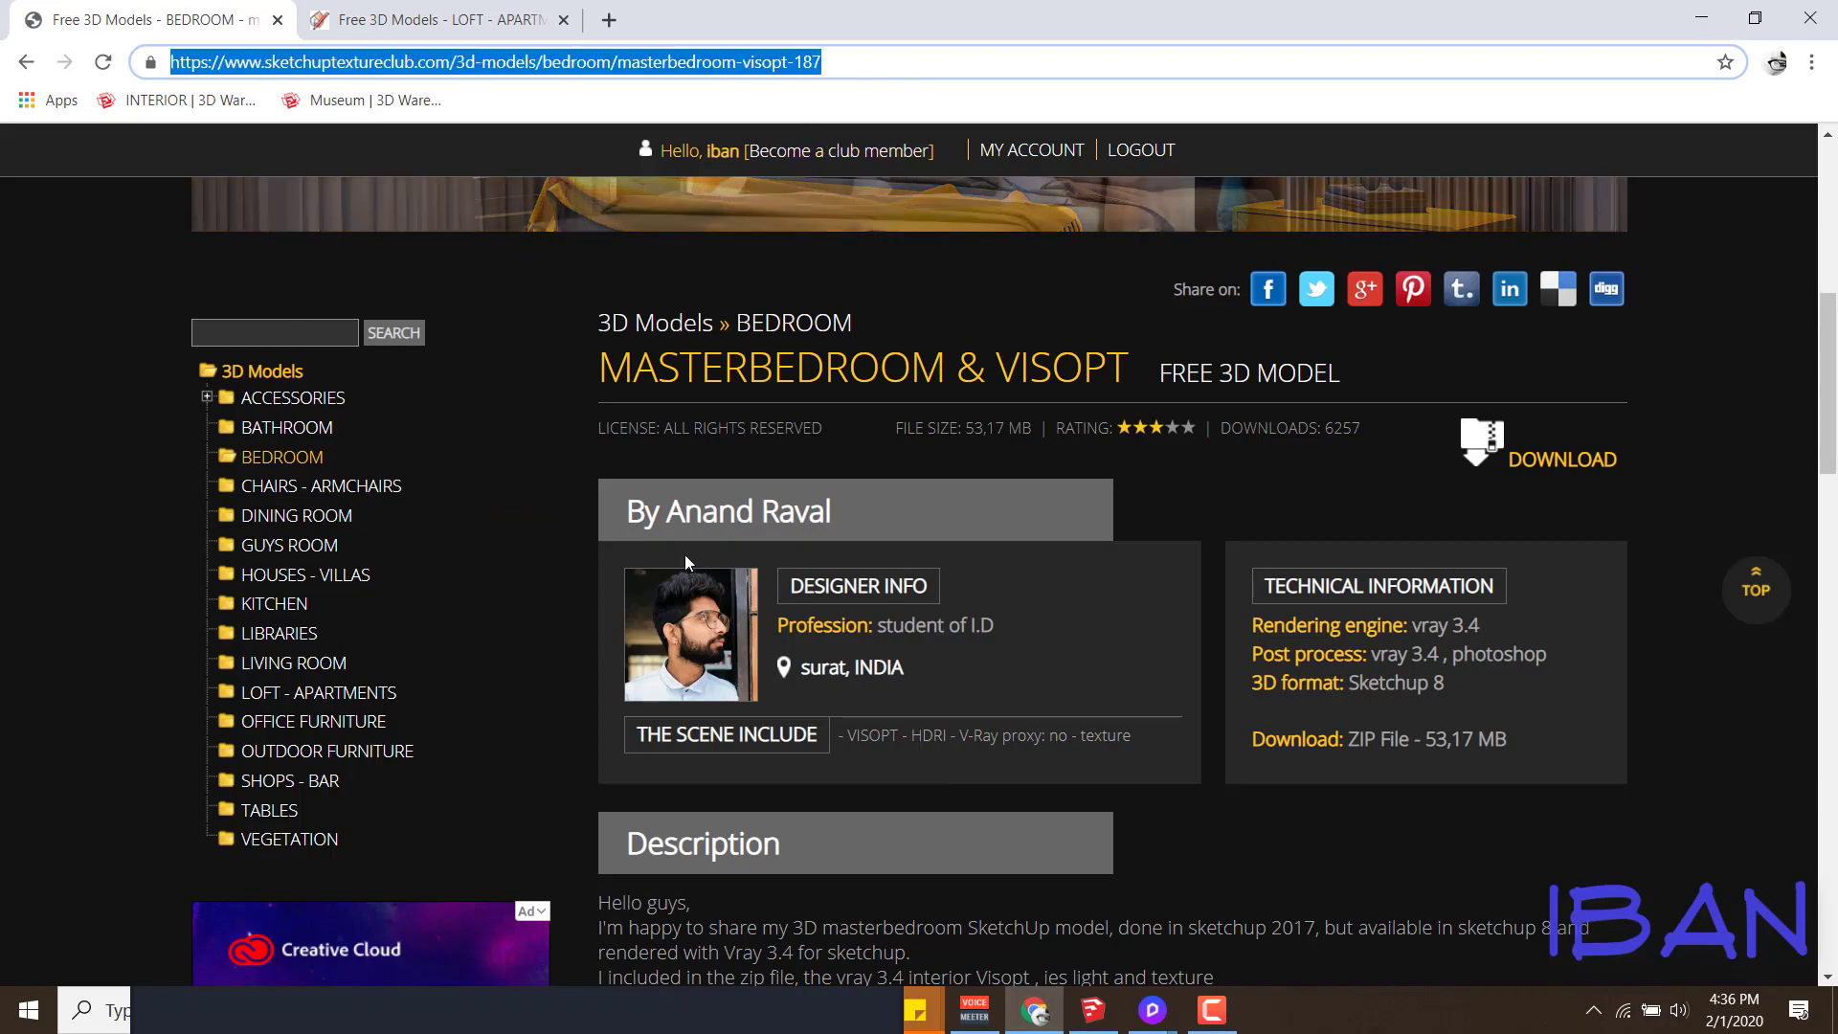
pyautogui.scroll(-10, 768, 605)
pyautogui.scroll(-10, 767, 605)
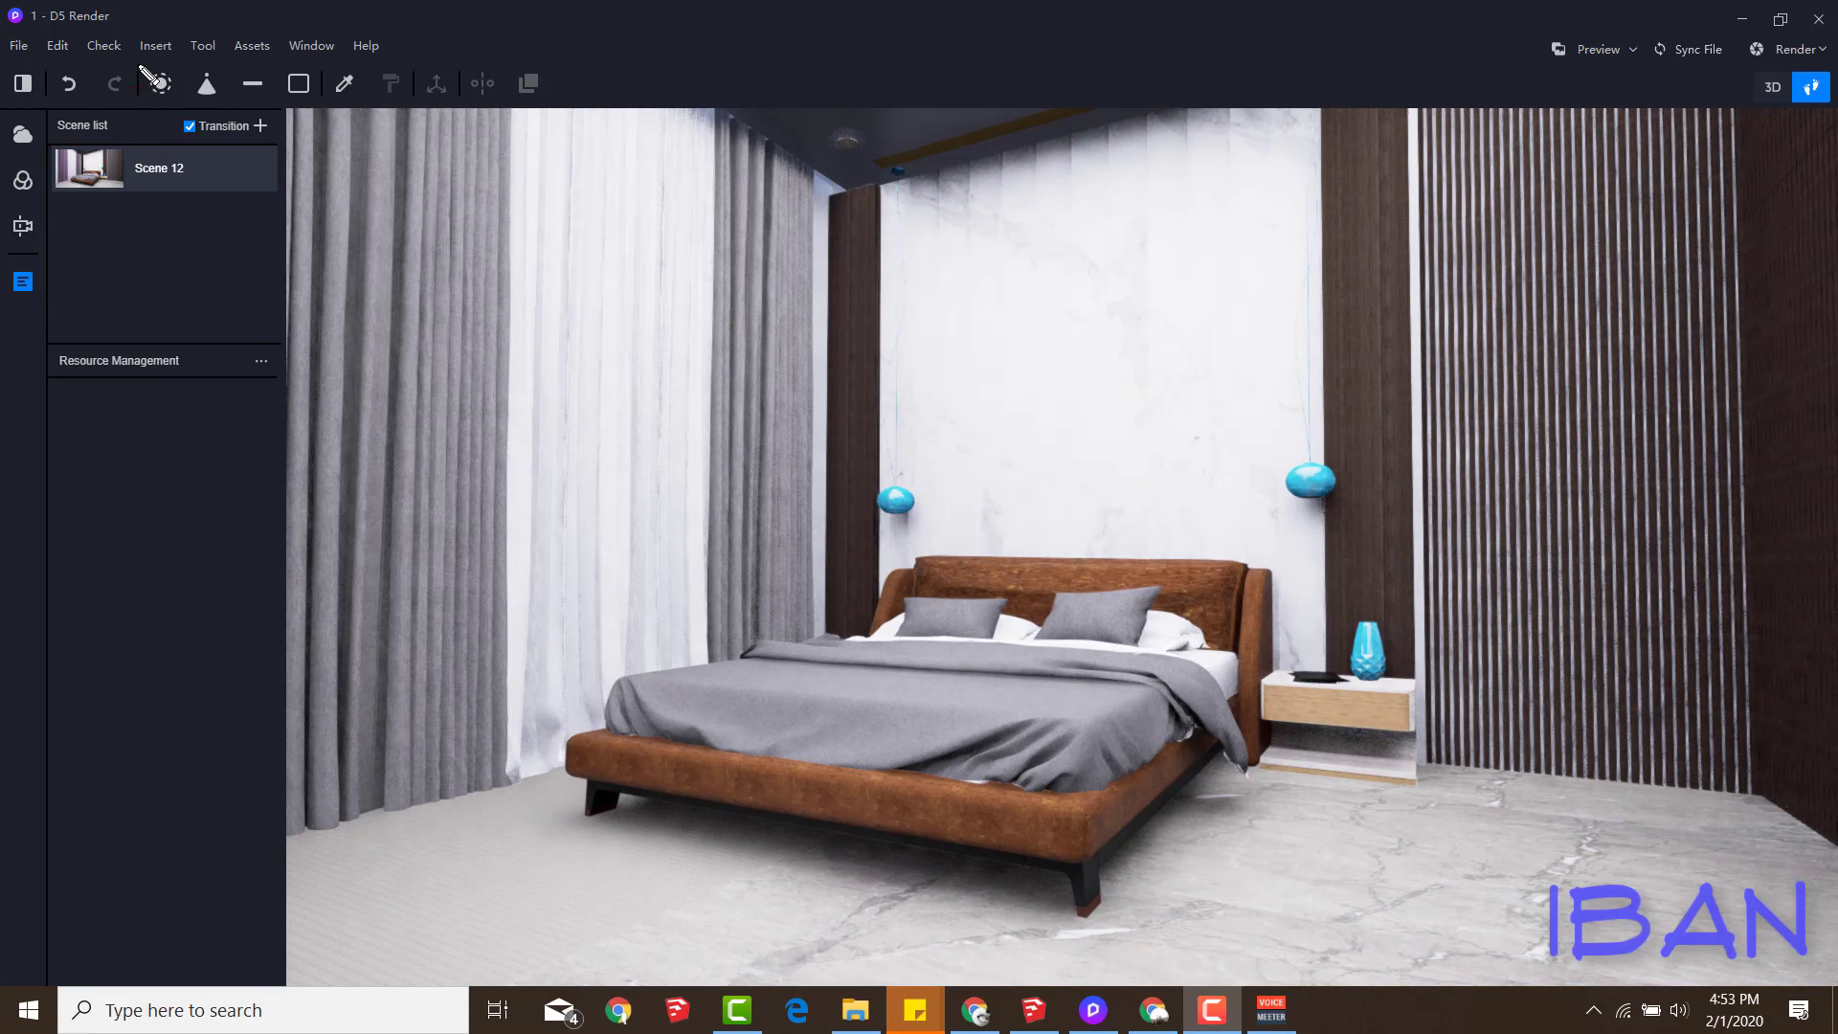
pyautogui.moveTo(136, 64)
pyautogui.mouseDown()
pyautogui.moveTo(138, 100)
pyautogui.moveTo(114, 77)
pyautogui.moveTo(158, 196)
pyautogui.moveTo(213, 167)
pyautogui.mouseUp()
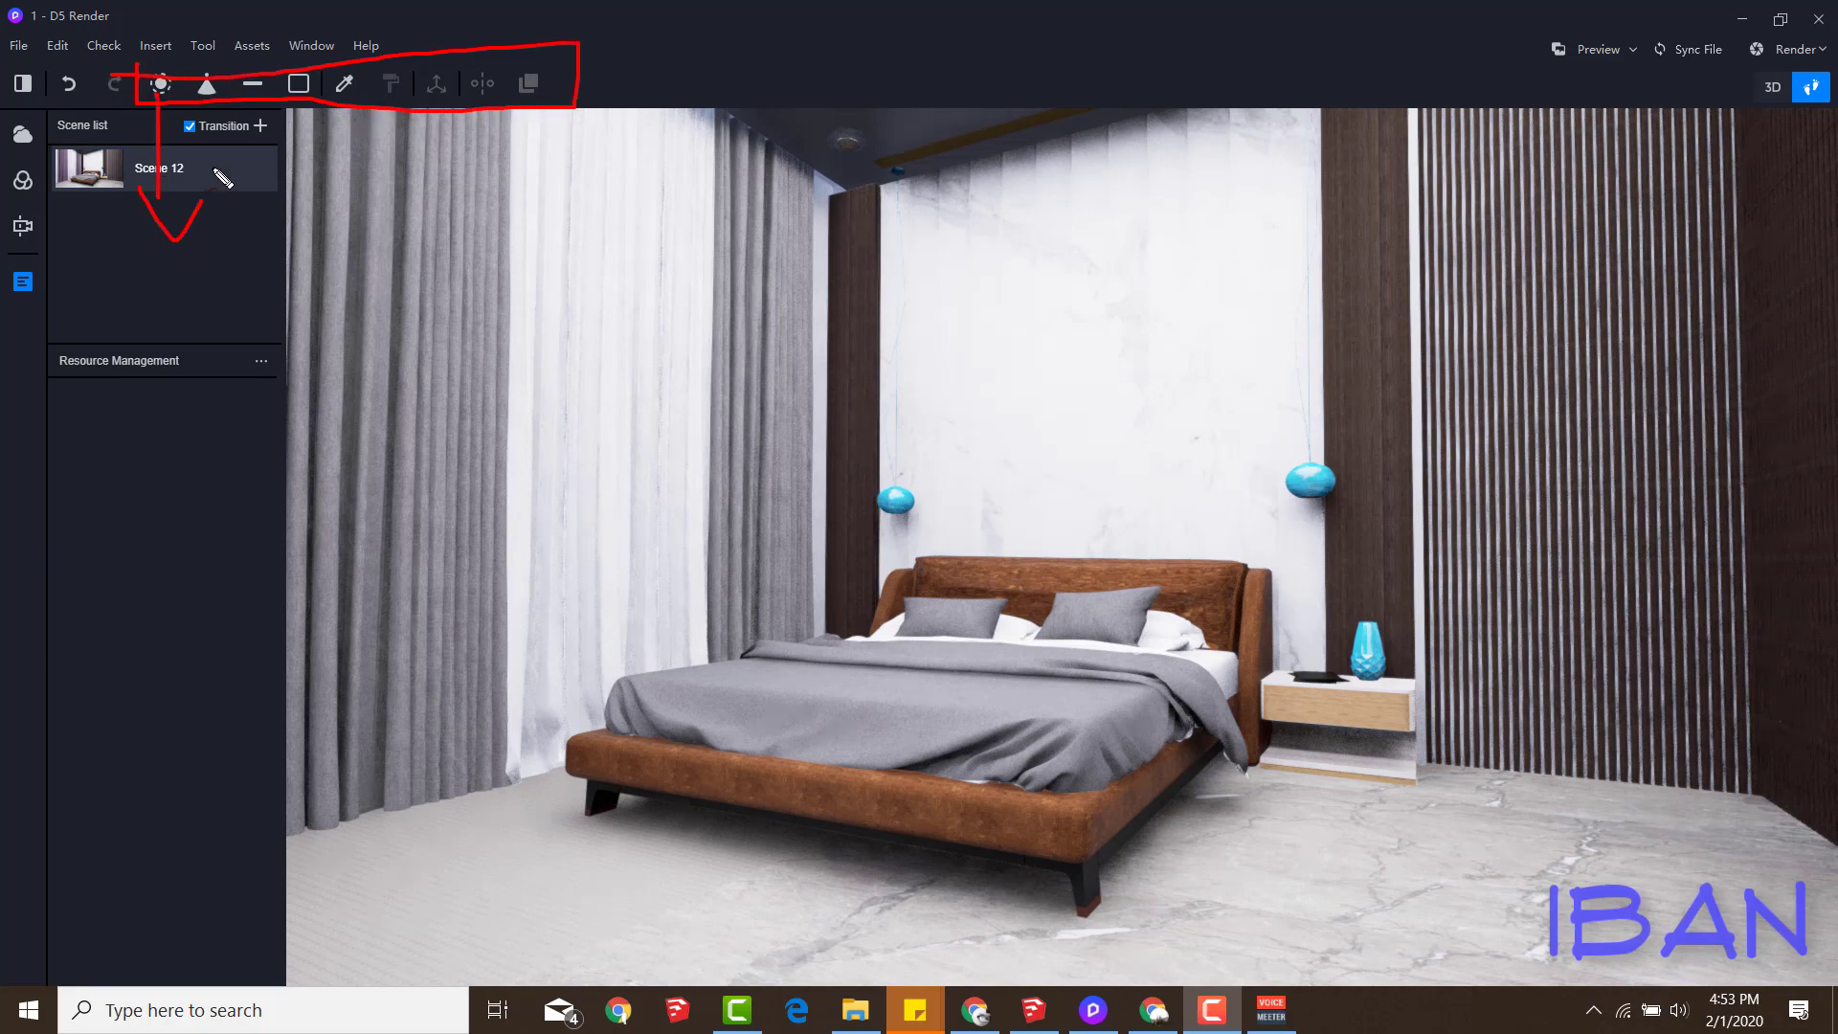
pyautogui.moveTo(36, 292)
pyautogui.mouseDown()
pyautogui.moveTo(36, 340)
pyautogui.moveTo(61, 311)
pyautogui.moveTo(213, 258)
pyautogui.moveTo(241, 269)
pyautogui.mouseUp()
pyautogui.moveTo(58, 373)
pyautogui.mouseDown()
pyautogui.moveTo(156, 550)
pyautogui.moveTo(182, 412)
pyautogui.moveTo(227, 431)
pyautogui.mouseUp()
pyautogui.moveTo(220, 94)
pyautogui.mouseDown()
pyautogui.moveTo(340, 251)
pyautogui.moveTo(342, 230)
pyautogui.mouseUp()
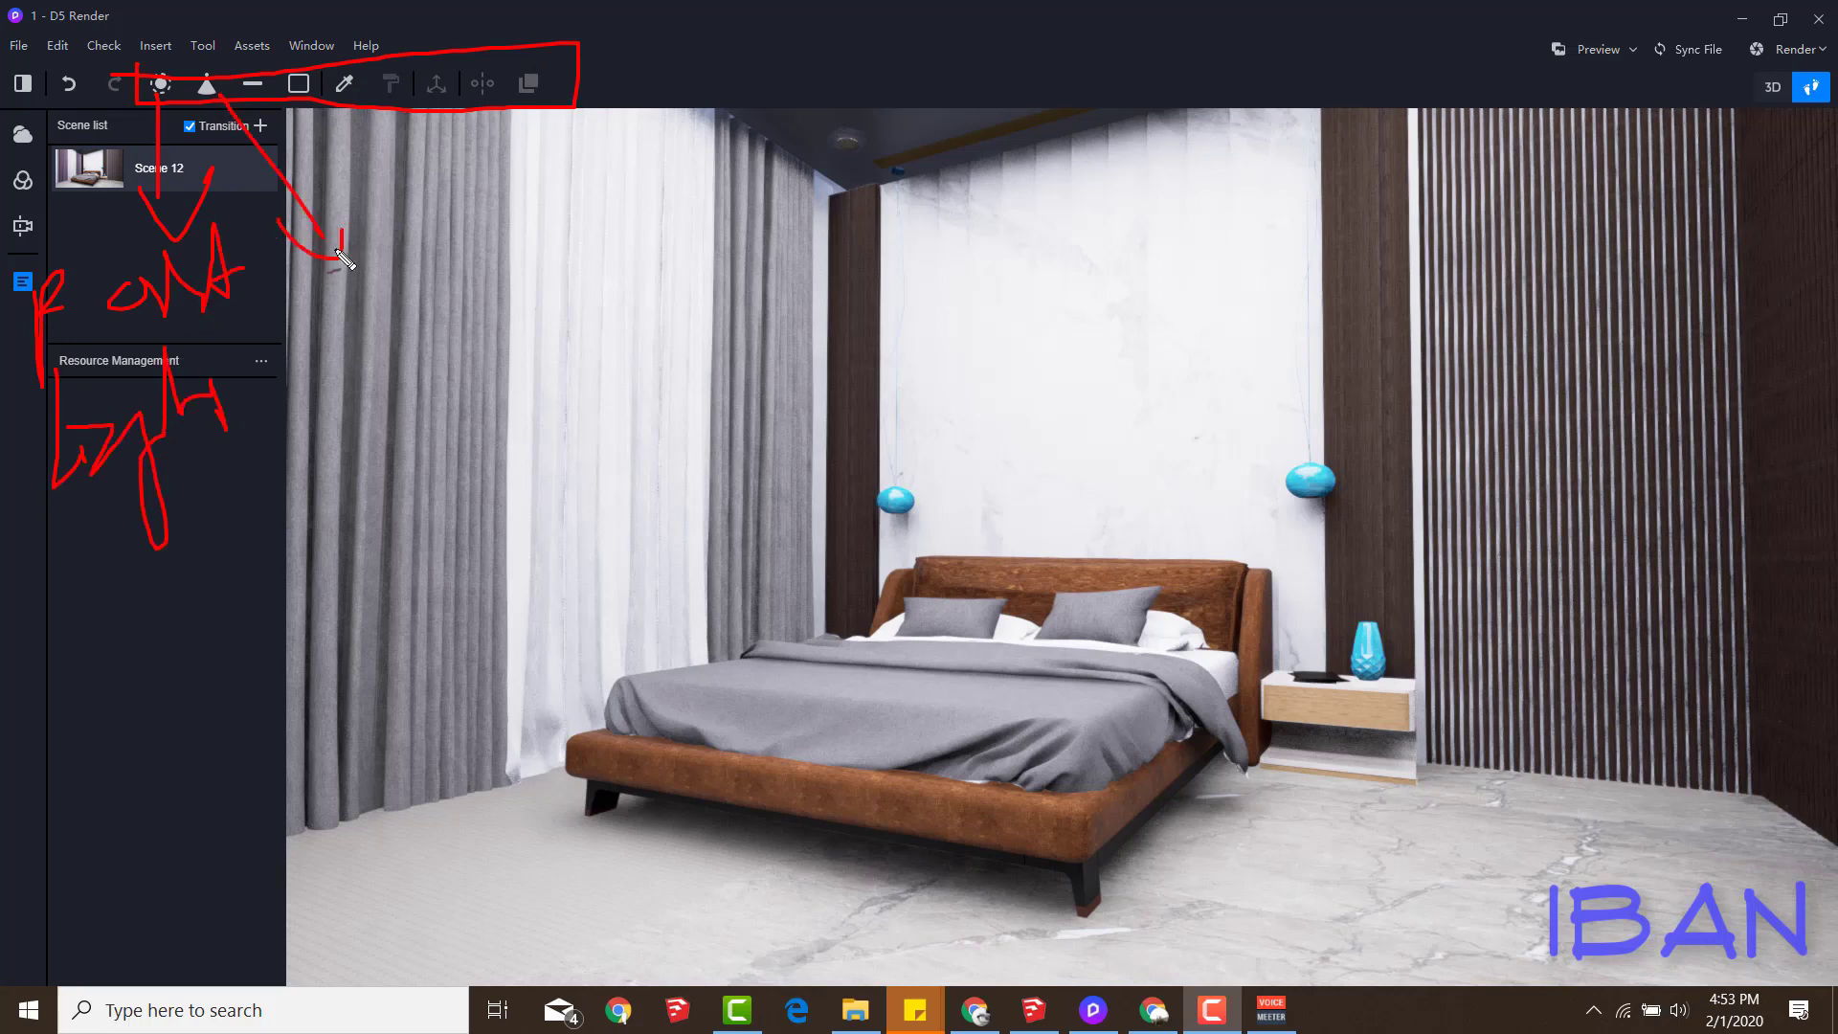
pyautogui.moveTo(311, 359)
pyautogui.mouseDown()
pyautogui.moveTo(304, 435)
pyautogui.moveTo(375, 404)
pyautogui.moveTo(440, 335)
pyautogui.moveTo(488, 421)
pyautogui.moveTo(522, 388)
pyautogui.moveTo(536, 398)
pyautogui.mouseUp()
pyautogui.moveTo(273, 107)
pyautogui.mouseDown()
pyautogui.moveTo(502, 172)
pyautogui.moveTo(445, 196)
pyautogui.mouseUp()
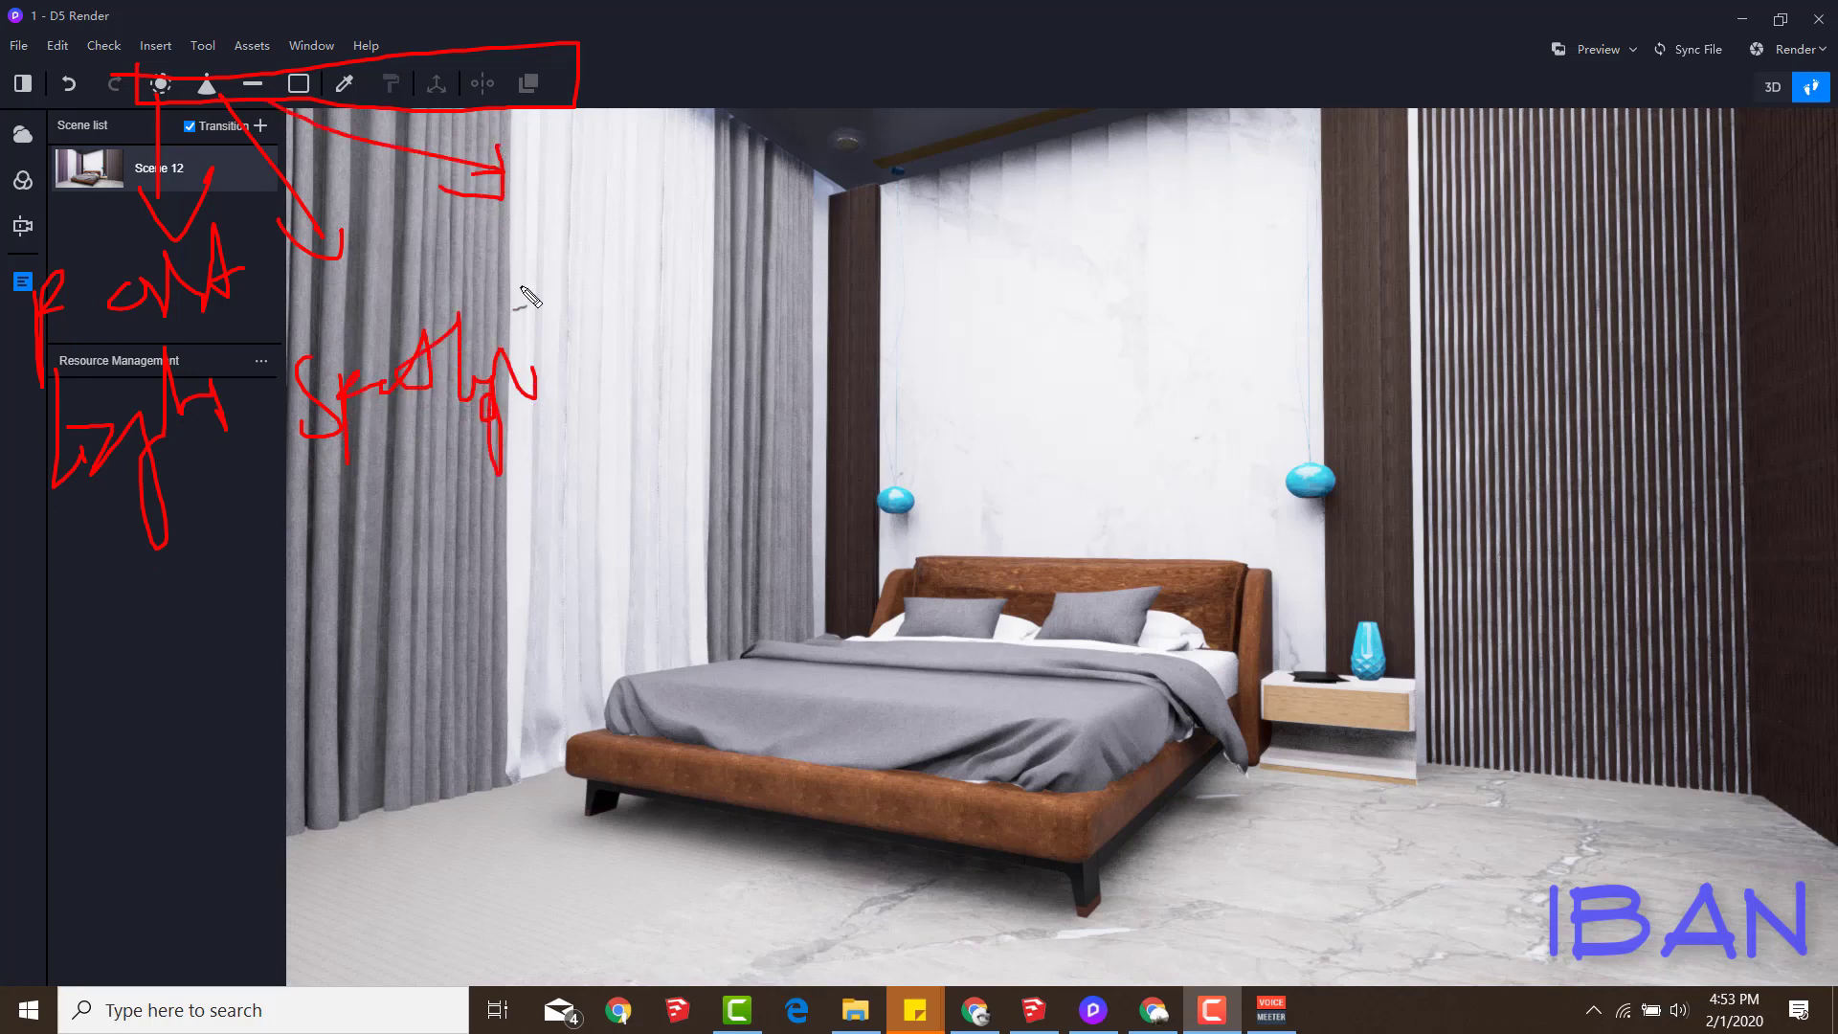
pyautogui.moveTo(500, 263)
pyautogui.mouseDown()
pyautogui.moveTo(532, 306)
pyautogui.moveTo(598, 302)
pyautogui.moveTo(586, 373)
pyautogui.mouseUp()
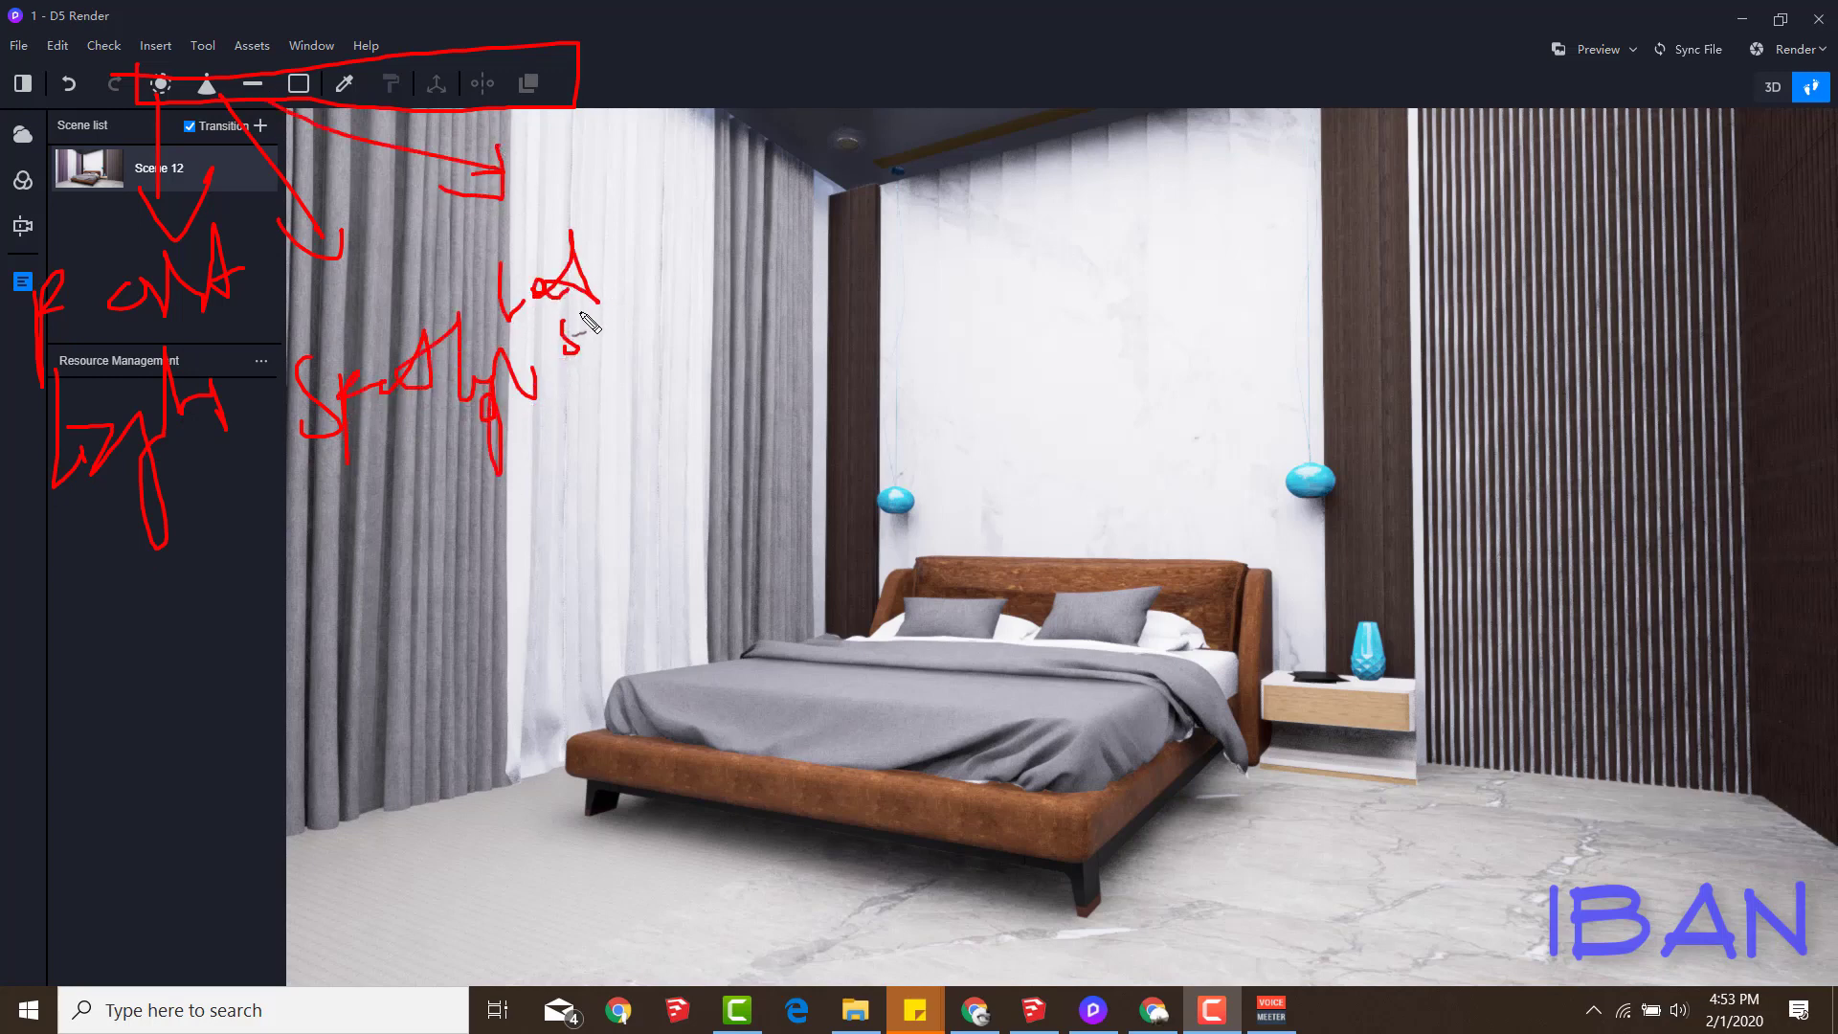
pyautogui.moveTo(580, 311); pyautogui.dragTo(633, 411)
pyautogui.moveTo(627, 339); pyautogui.dragTo(632, 412)
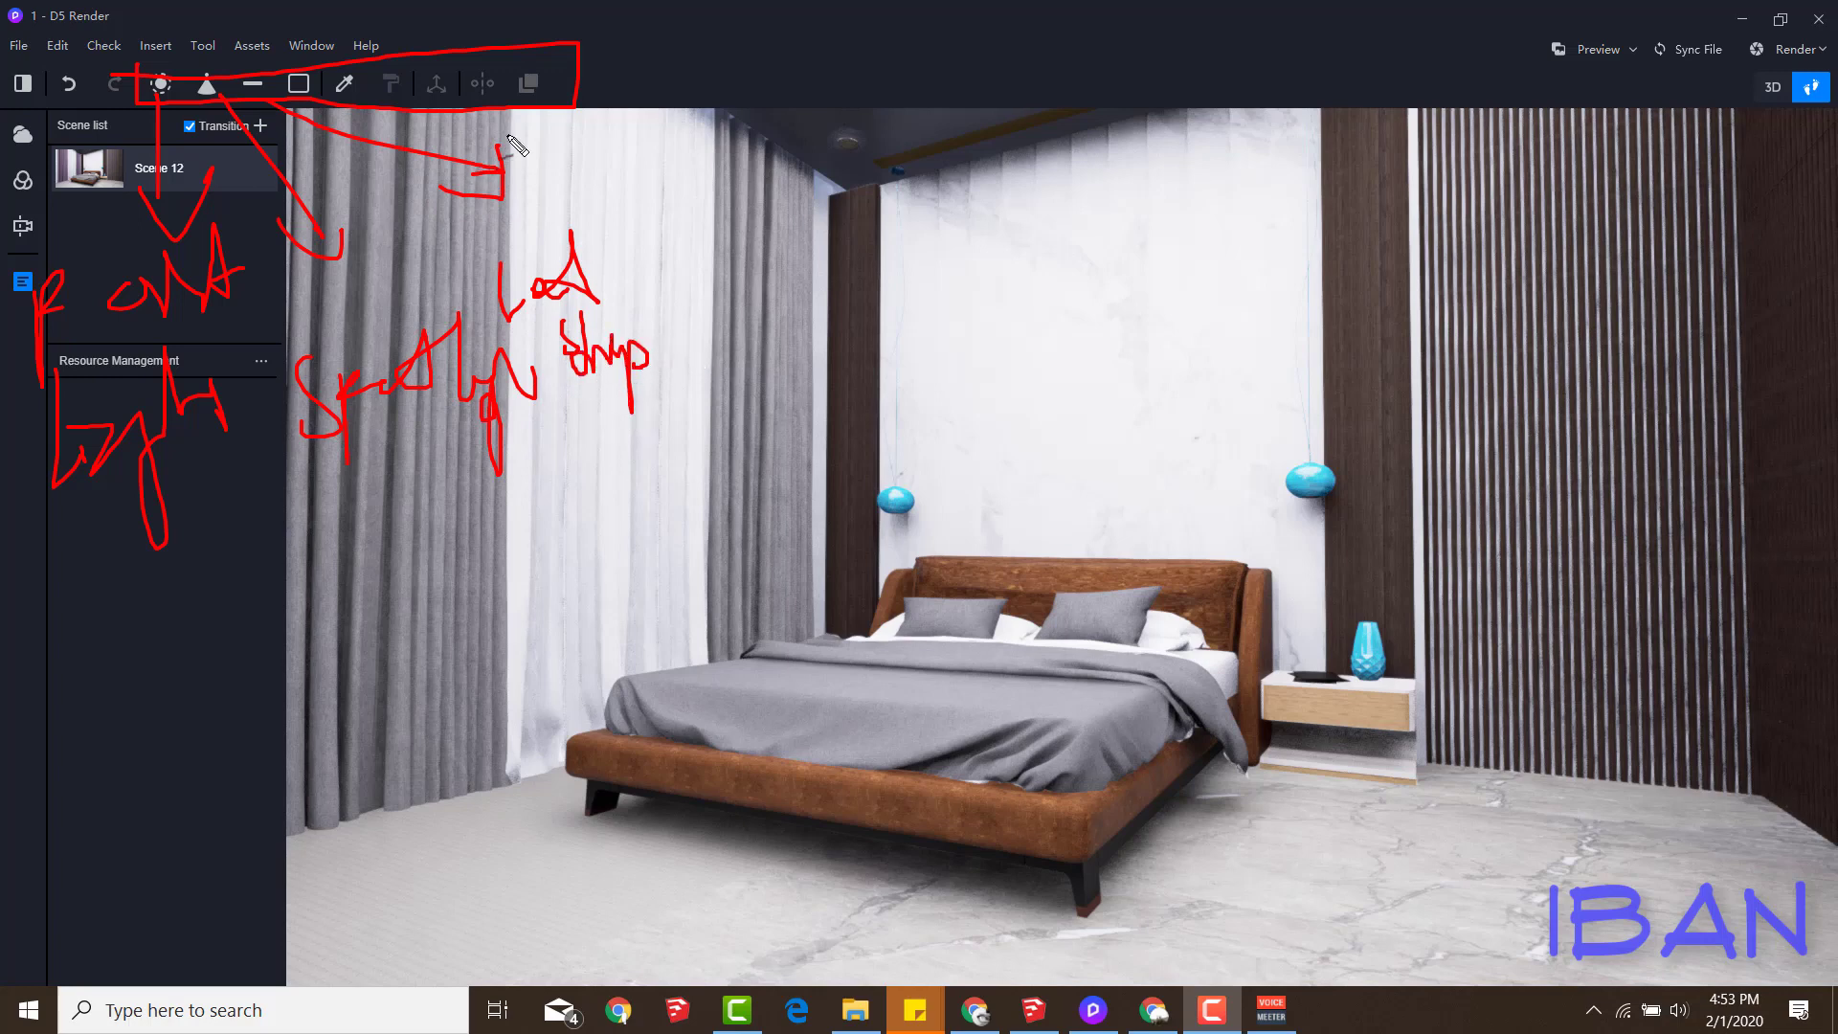
pyautogui.moveTo(278, 110); pyautogui.dragTo(756, 191)
pyautogui.moveTo(732, 148); pyautogui.dragTo(727, 220)
pyautogui.moveTo(735, 268); pyautogui.dragTo(780, 306)
pyautogui.moveTo(814, 237)
pyautogui.mouseDown()
pyautogui.moveTo(827, 319)
pyautogui.moveTo(838, 305)
pyautogui.mouseUp()
pyautogui.moveTo(866, 285)
pyautogui.mouseDown()
pyautogui.moveTo(879, 304)
pyautogui.moveTo(986, 263)
pyautogui.moveTo(1015, 285)
pyautogui.mouseUp()
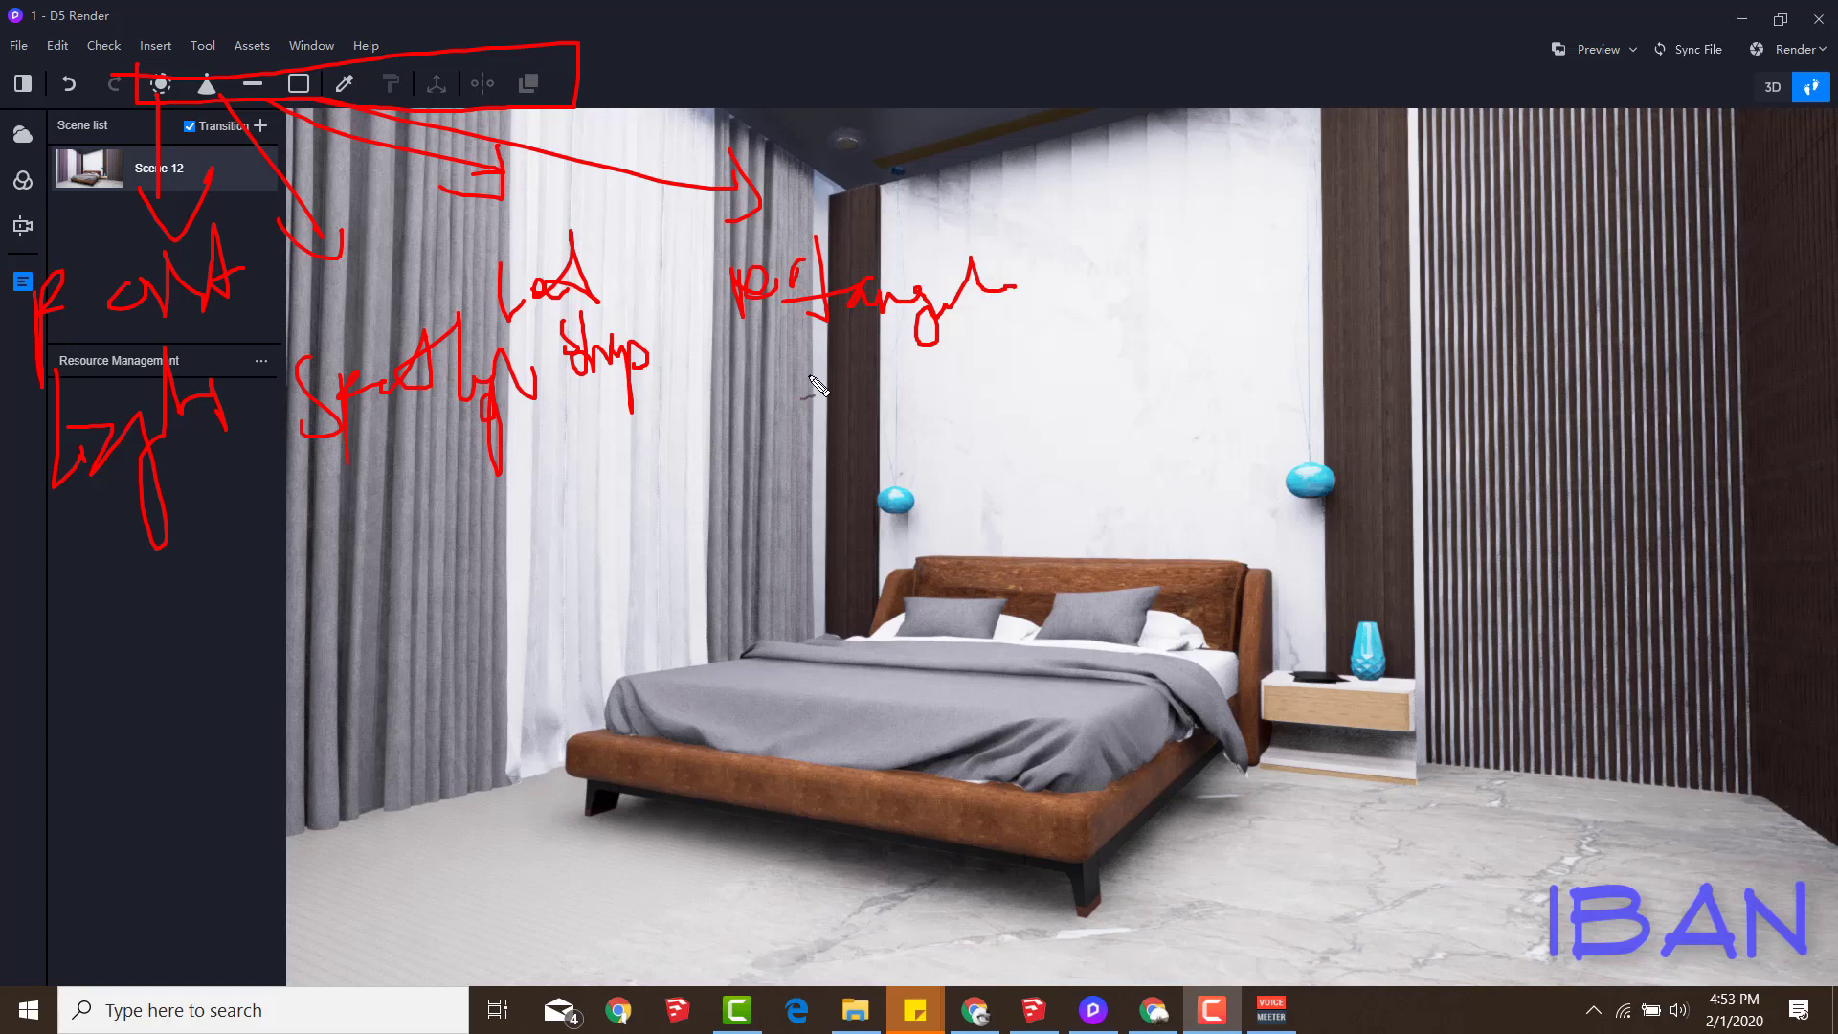
pyautogui.moveTo(783, 352)
pyautogui.mouseDown()
pyautogui.moveTo(809, 421)
pyautogui.moveTo(850, 393)
pyautogui.moveTo(808, 474)
pyautogui.mouseUp()
pyautogui.moveTo(867, 344)
pyautogui.mouseDown()
pyautogui.moveTo(914, 412)
pyautogui.moveTo(957, 411)
pyautogui.mouseUp()
pyautogui.moveTo(921, 413); pyautogui.dragTo(981, 400)
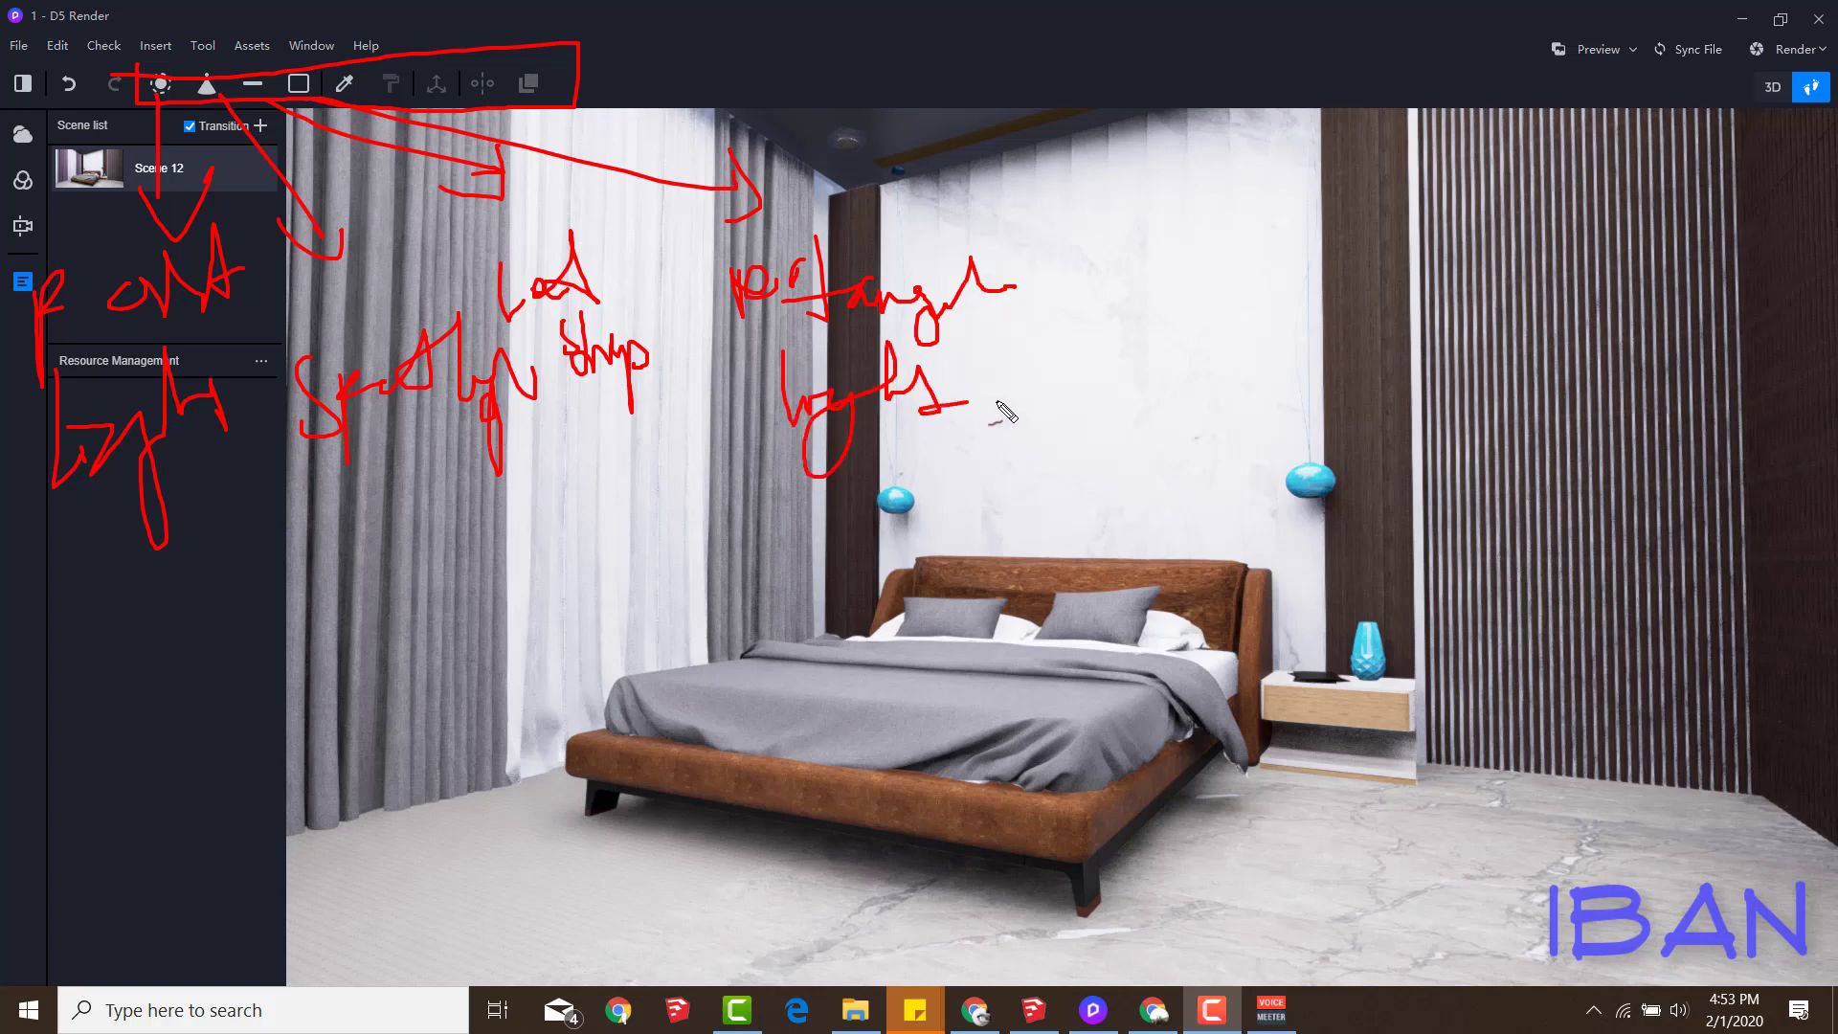
pyautogui.moveTo(169, 574); pyautogui.dragTo(825, 493)
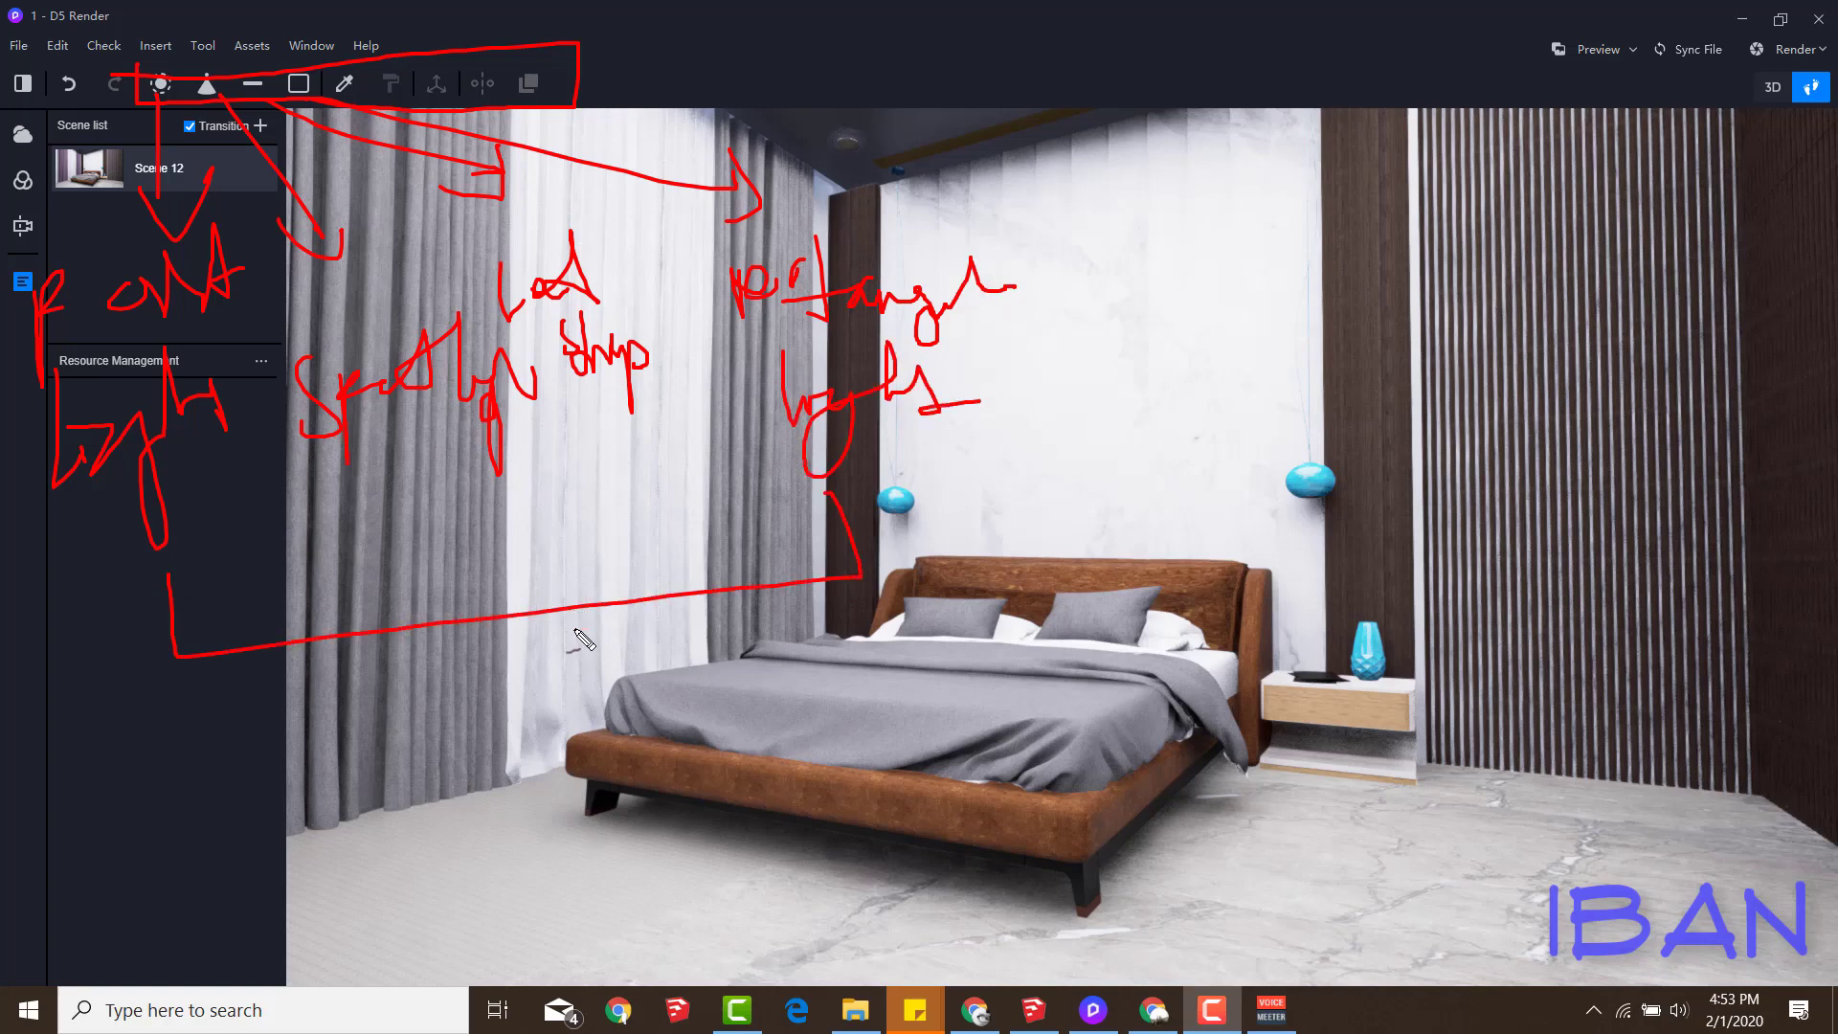
pyautogui.moveTo(575, 613); pyautogui.dragTo(579, 670)
pyautogui.moveTo(469, 701)
pyautogui.mouseDown()
pyautogui.moveTo(580, 741)
pyautogui.moveTo(766, 696)
pyautogui.mouseUp()
pyautogui.moveTo(494, 804)
pyautogui.mouseDown()
pyautogui.moveTo(574, 869)
pyautogui.moveTo(847, 794)
pyautogui.mouseUp()
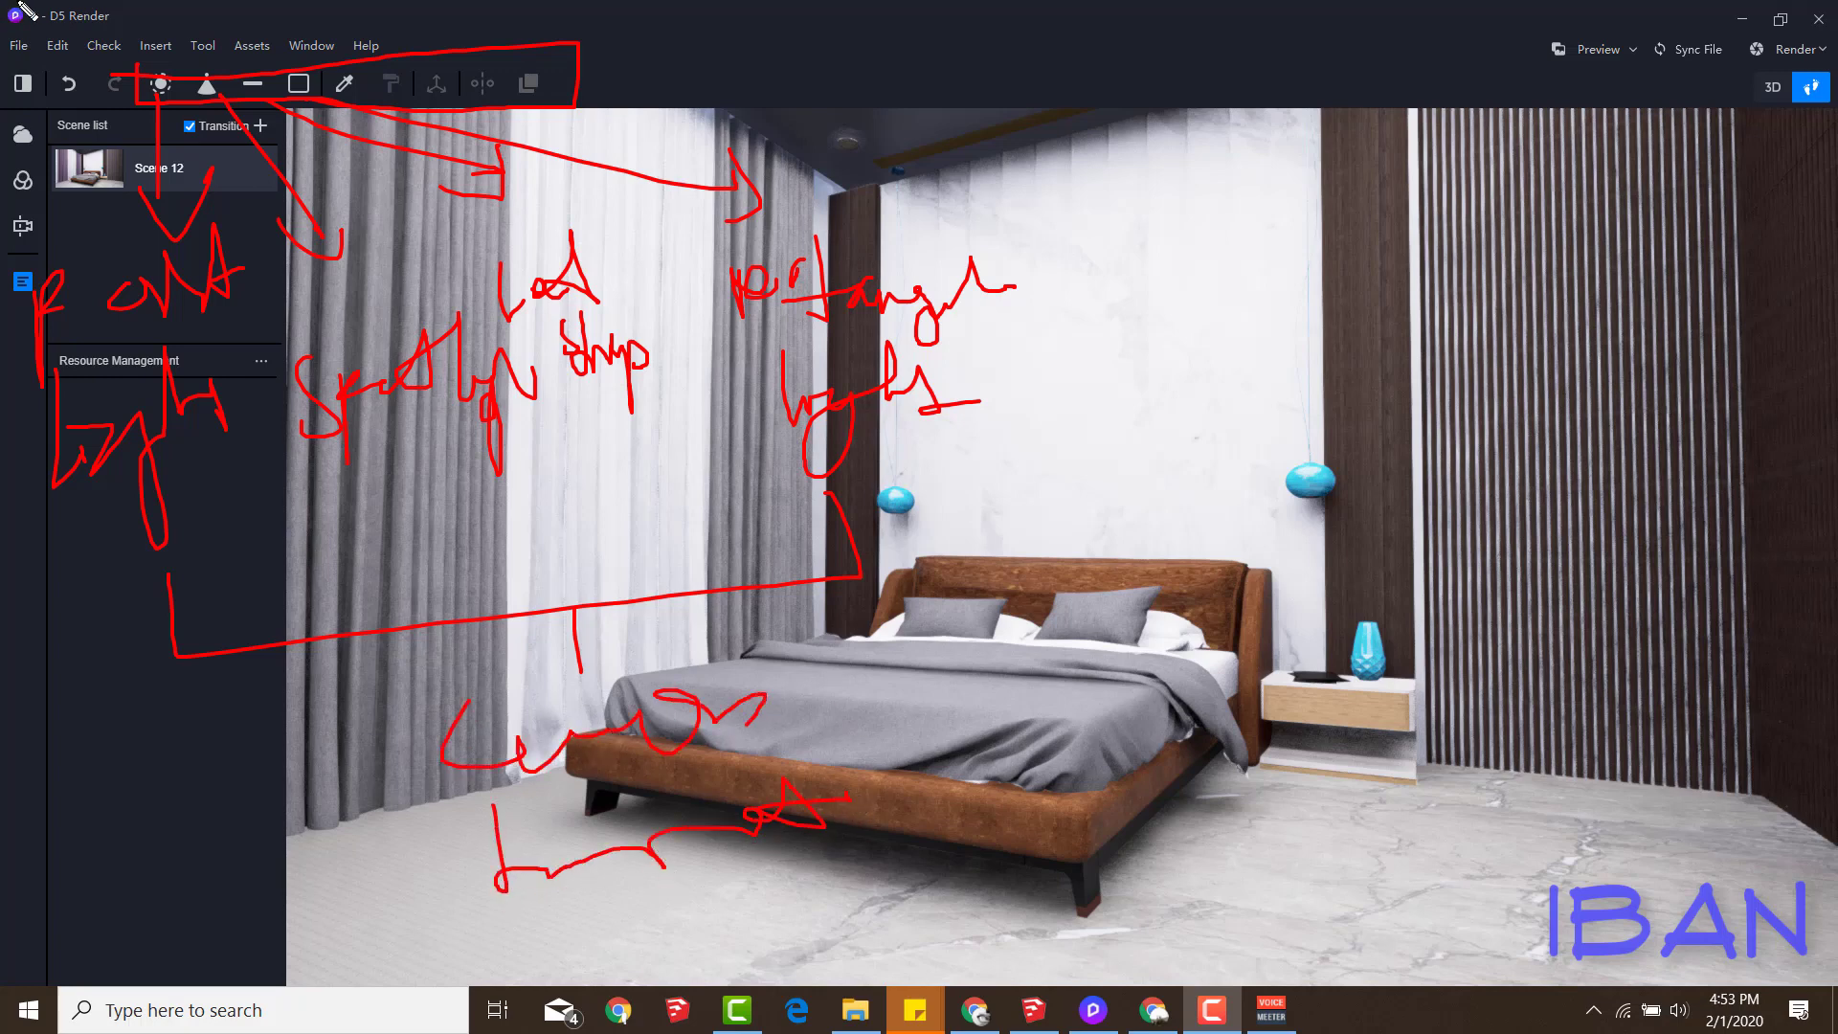
pyautogui.press('Escape')
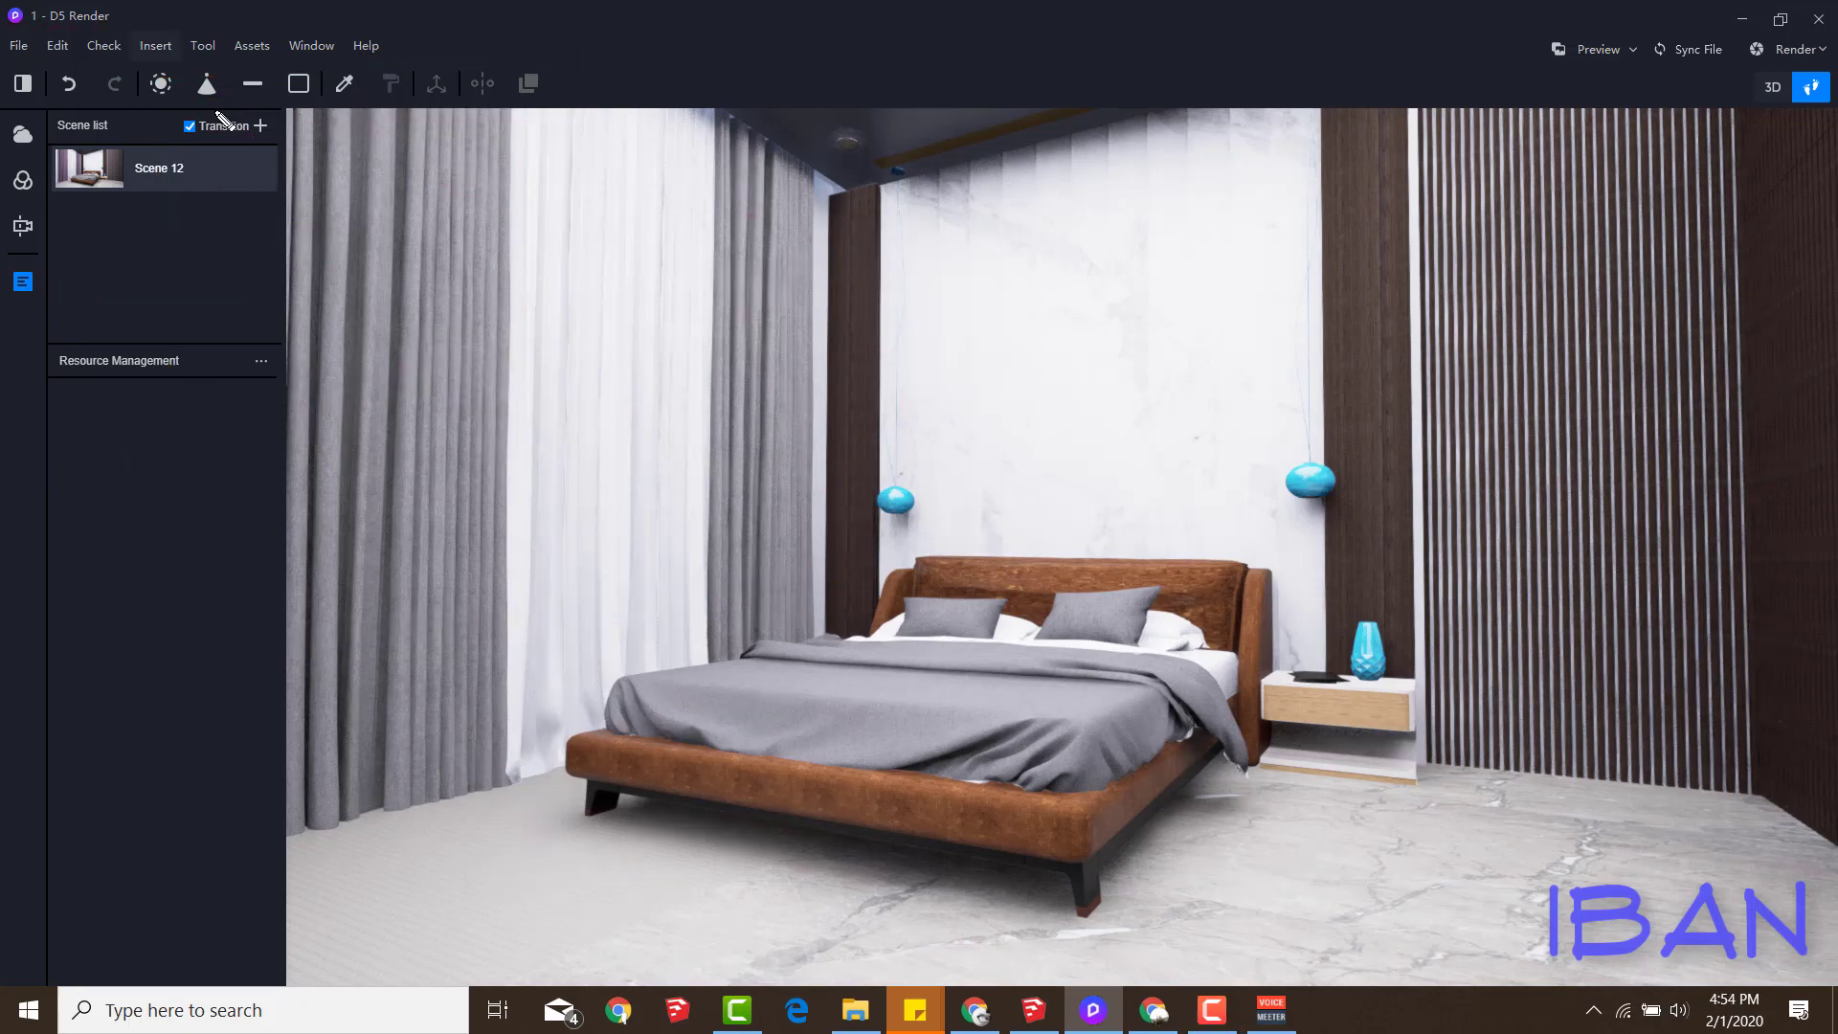
# Choose Point Light from the insertable light types for the right pendant lamp
pyautogui.moveTo(139, 67)
pyautogui.mouseDown()
pyautogui.moveTo(393, 113)
pyautogui.moveTo(574, 47)
pyautogui.moveTo(82, 77)
pyautogui.mouseUp()
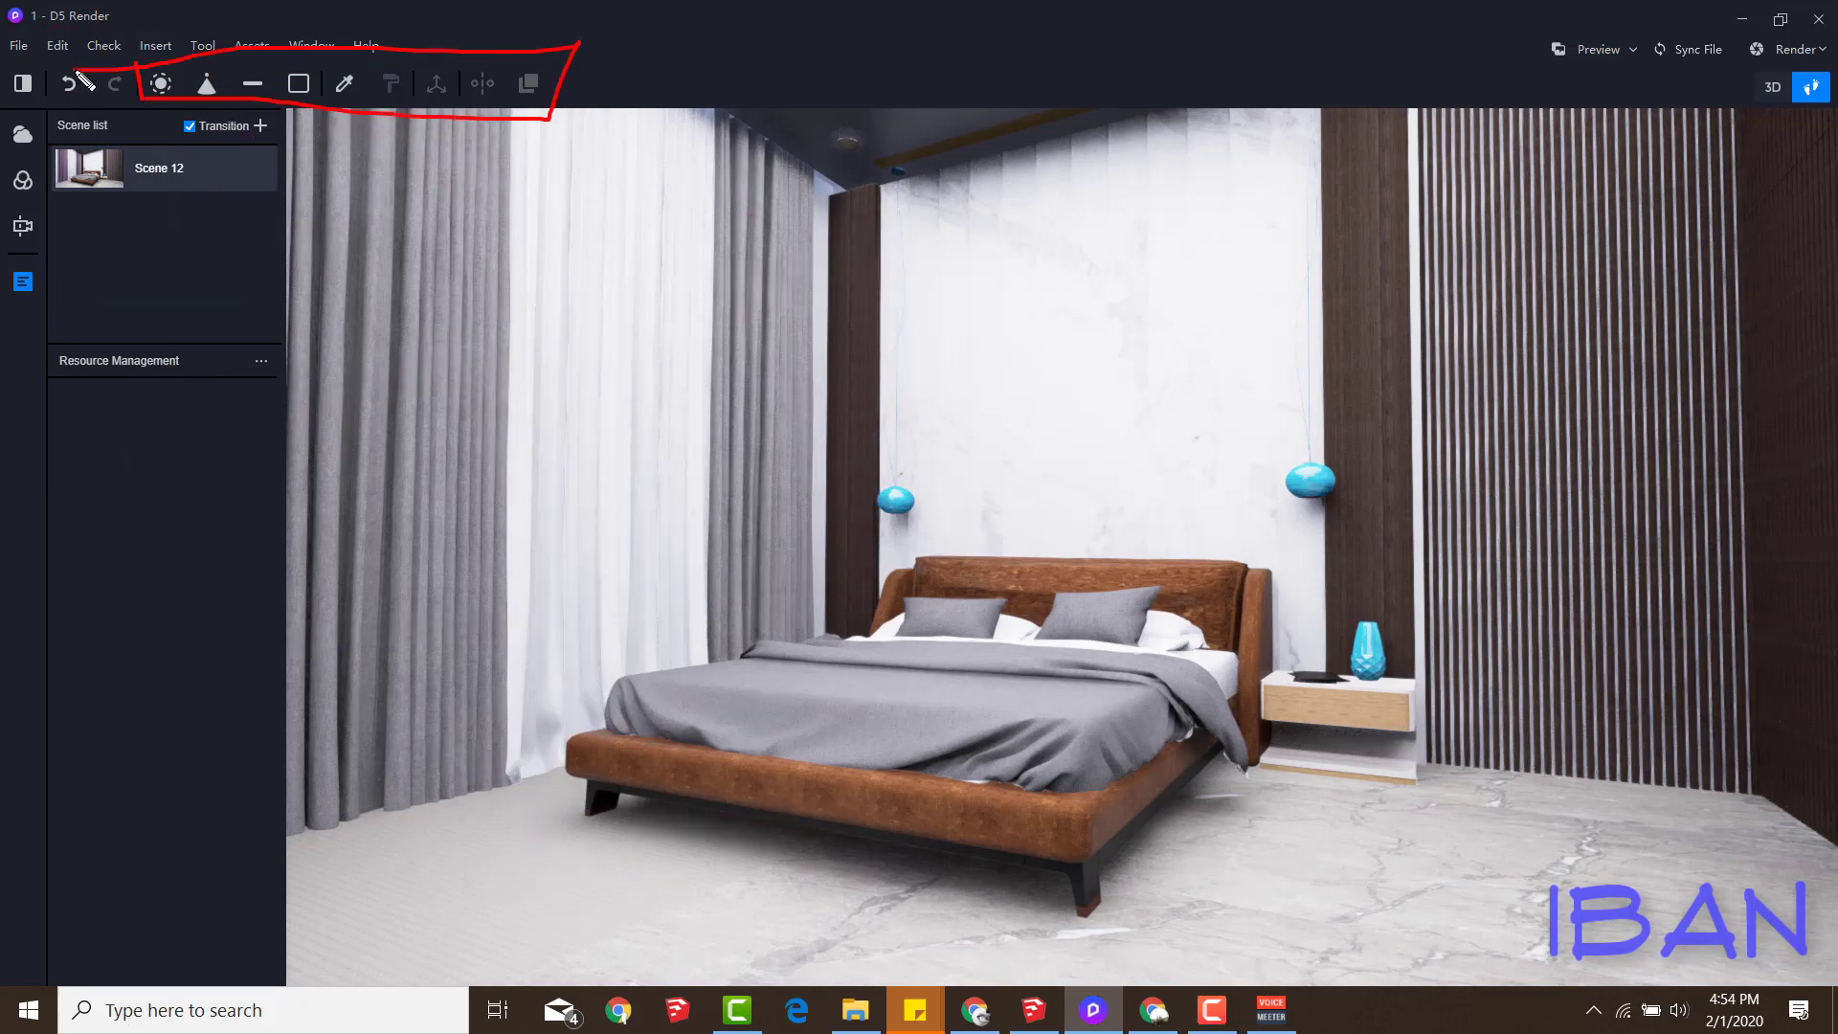
pyautogui.press('Escape')
pyautogui.click(135, 54)
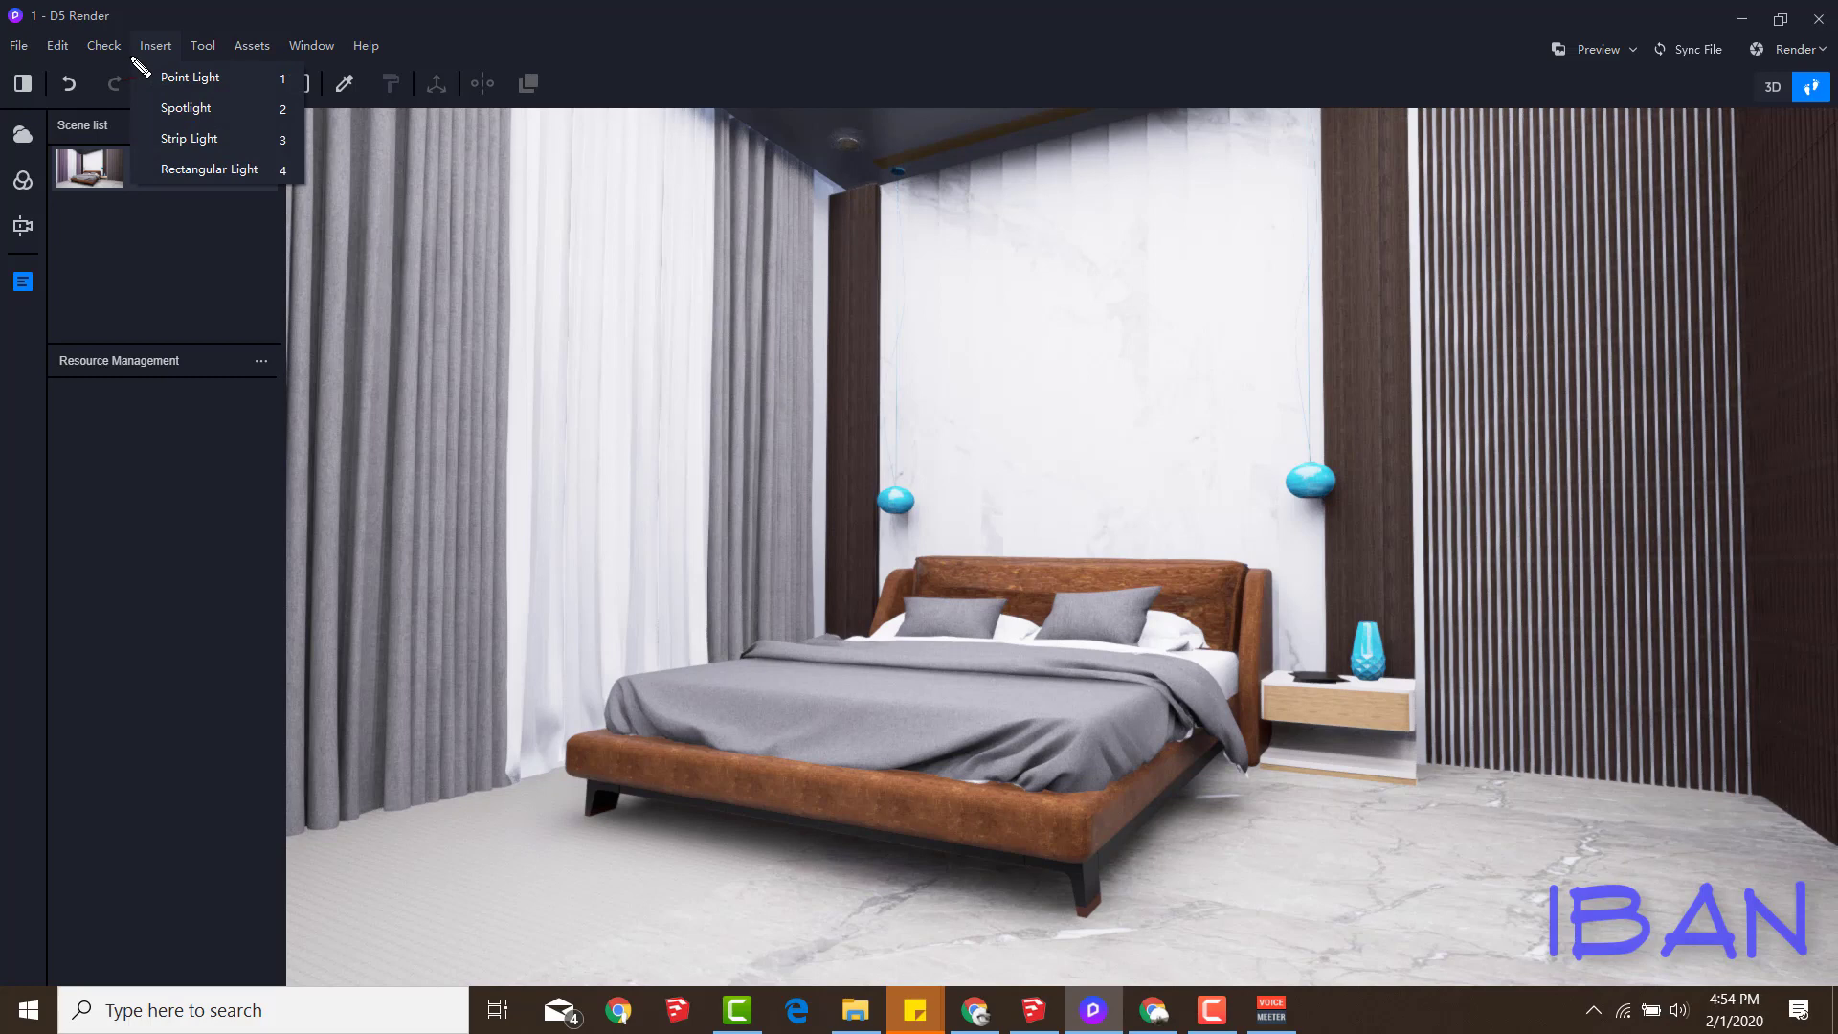
pyautogui.press('Down')
pyautogui.press('Down')
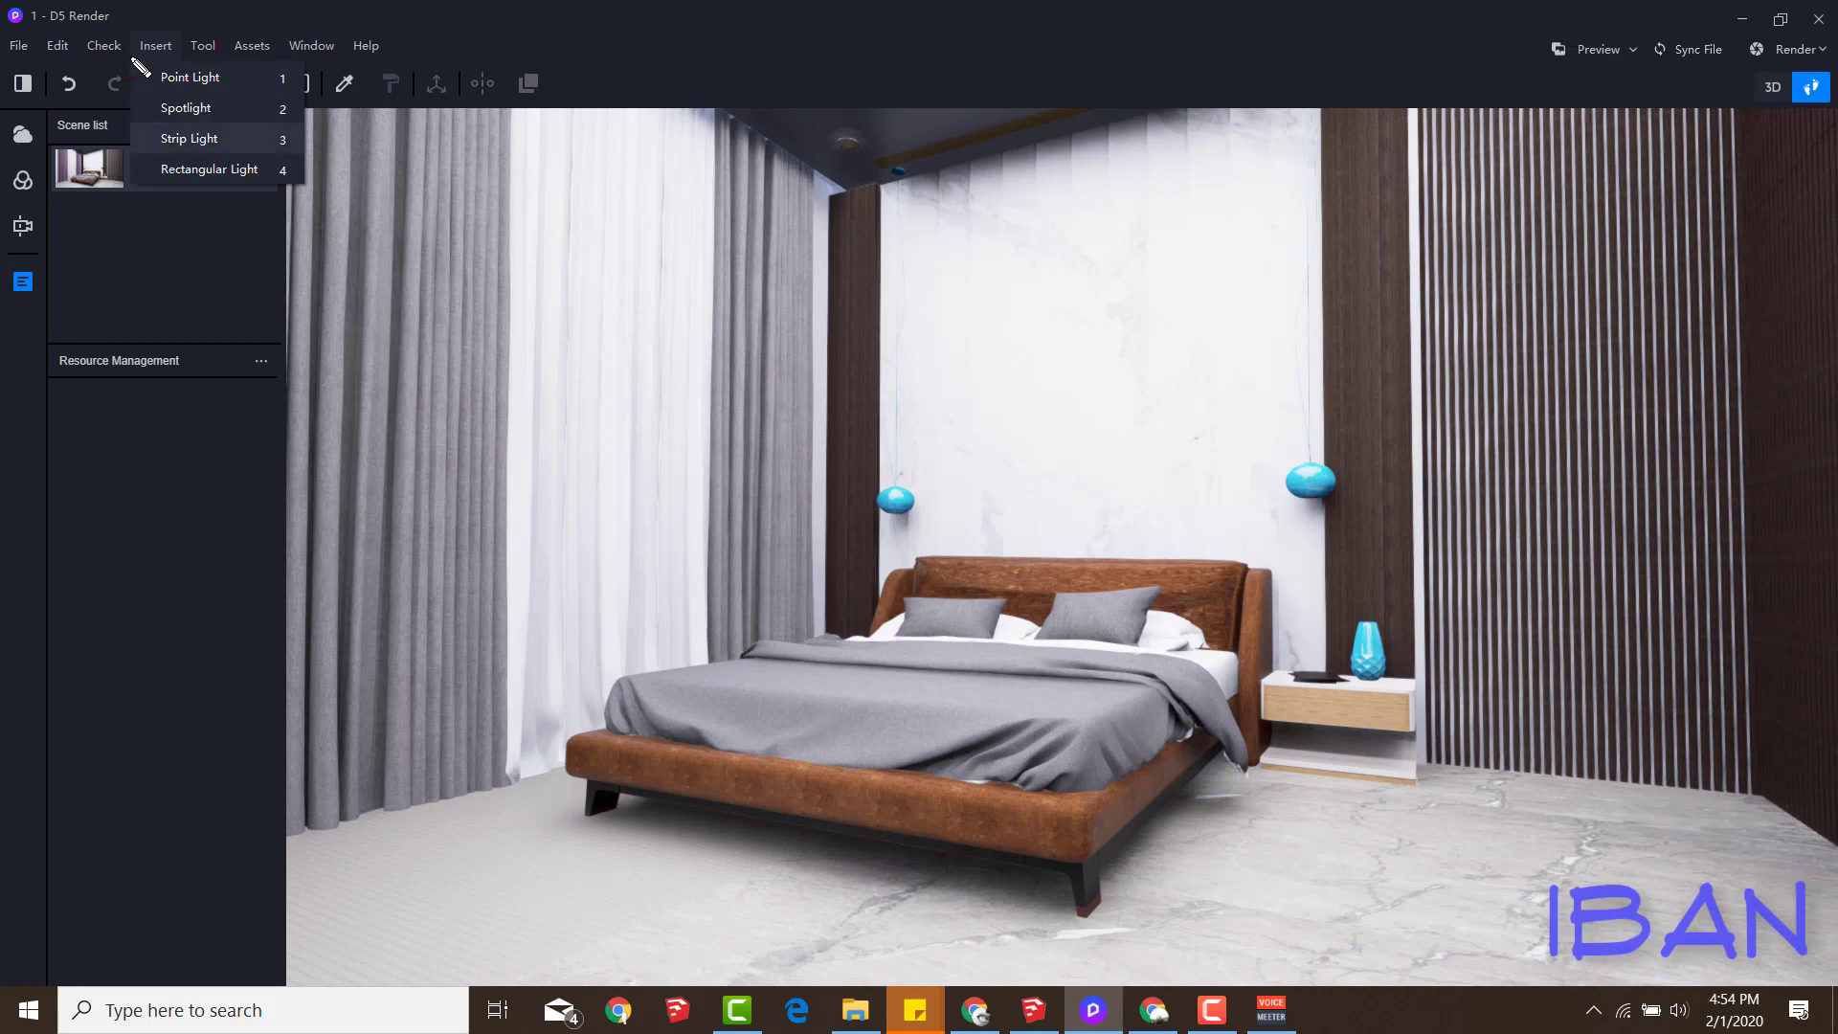
pyautogui.press('Down')
pyautogui.press('Up')
pyautogui.press('Up')
pyautogui.press('Up')
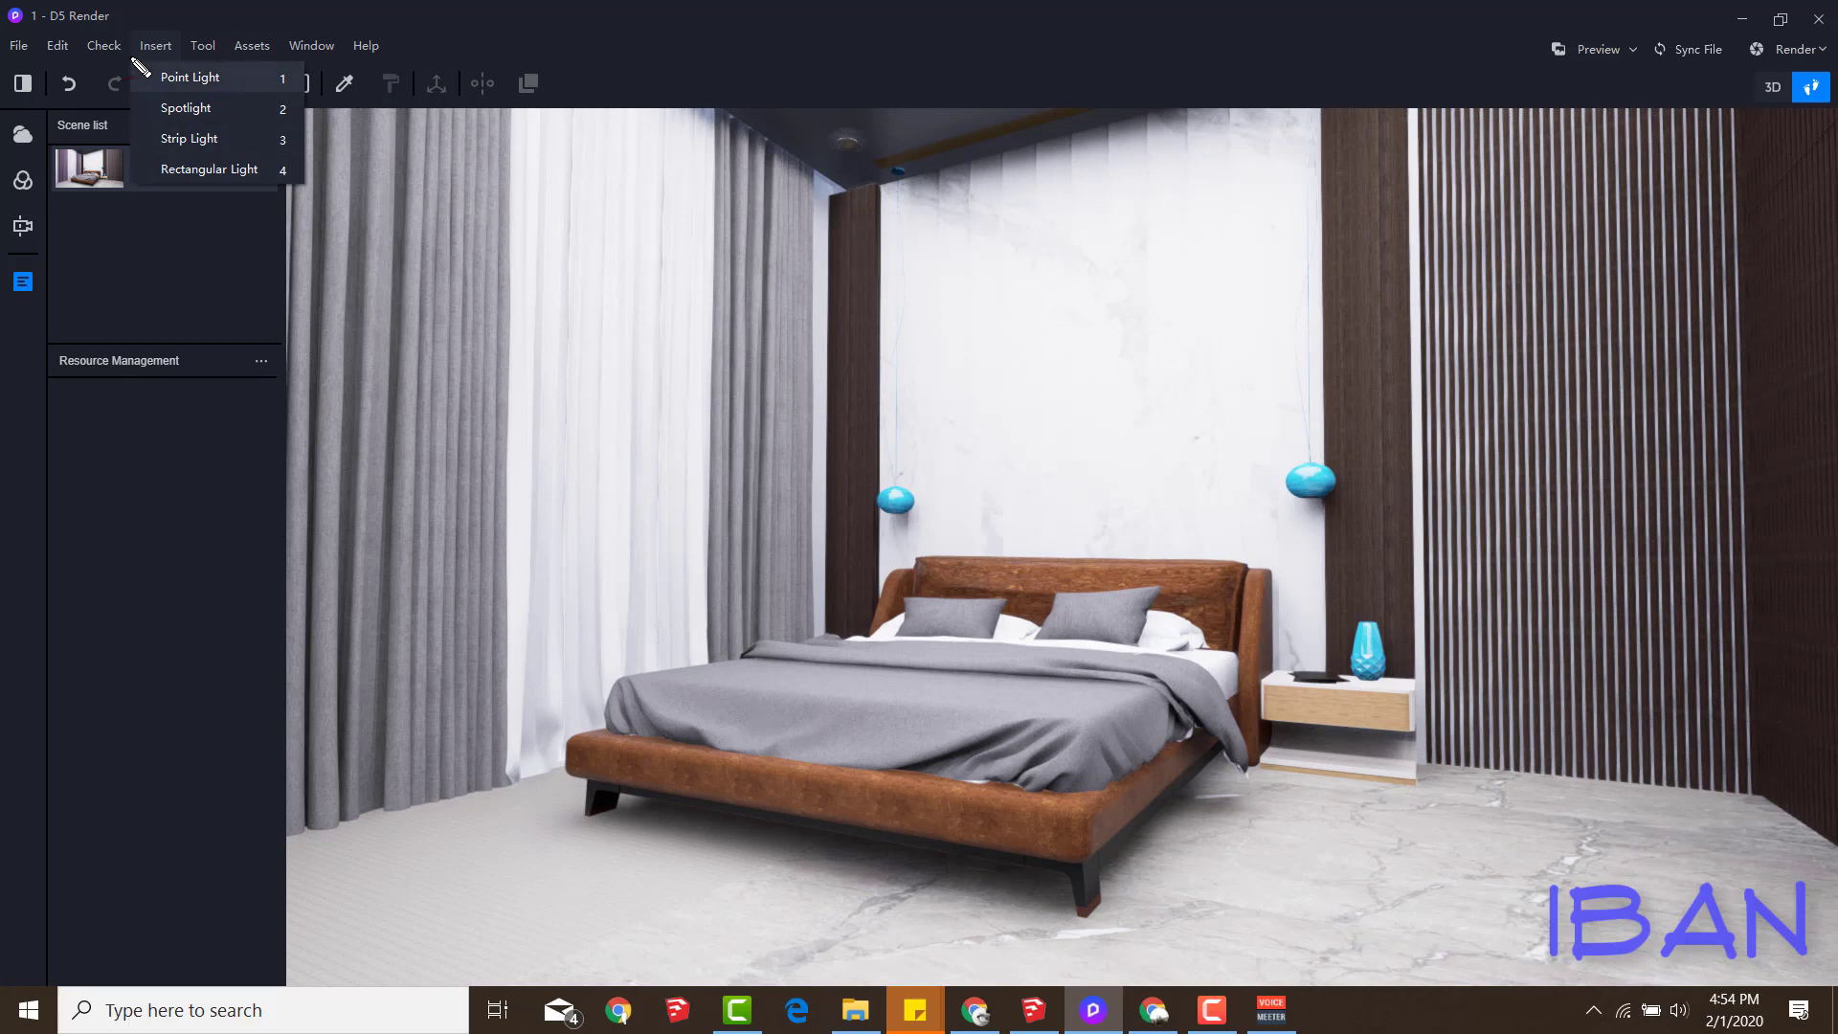
pyautogui.moveTo(273, 59)
pyautogui.mouseDown()
pyautogui.moveTo(270, 112)
pyautogui.moveTo(285, 38)
pyautogui.mouseUp()
pyautogui.press('Escape')
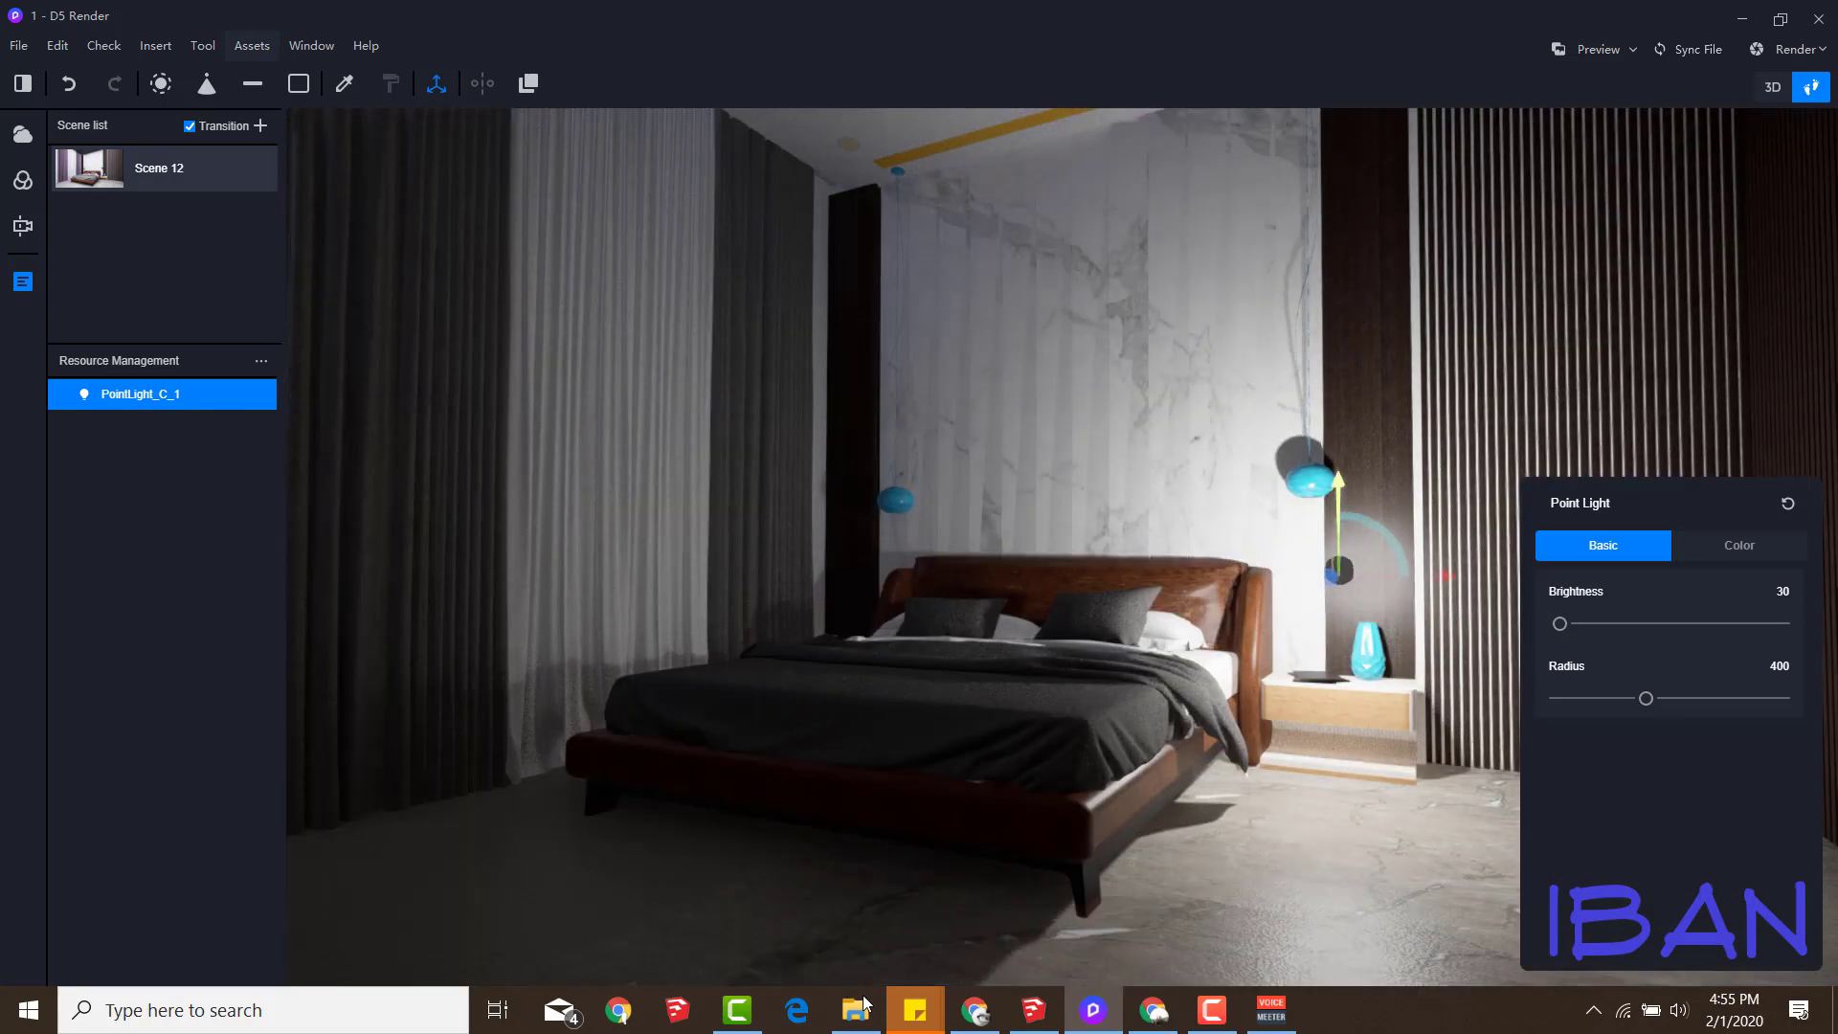
# Compare the point light's Color tab with its Basic brightness and radius settings
pyautogui.click(1739, 545)
pyautogui.moveTo(1529, 481)
pyautogui.mouseDown()
pyautogui.moveTo(1828, 670)
pyautogui.moveTo(1809, 991)
pyautogui.moveTo(1512, 947)
pyautogui.mouseUp()
pyautogui.moveTo(1525, 796); pyautogui.dragTo(1522, 478)
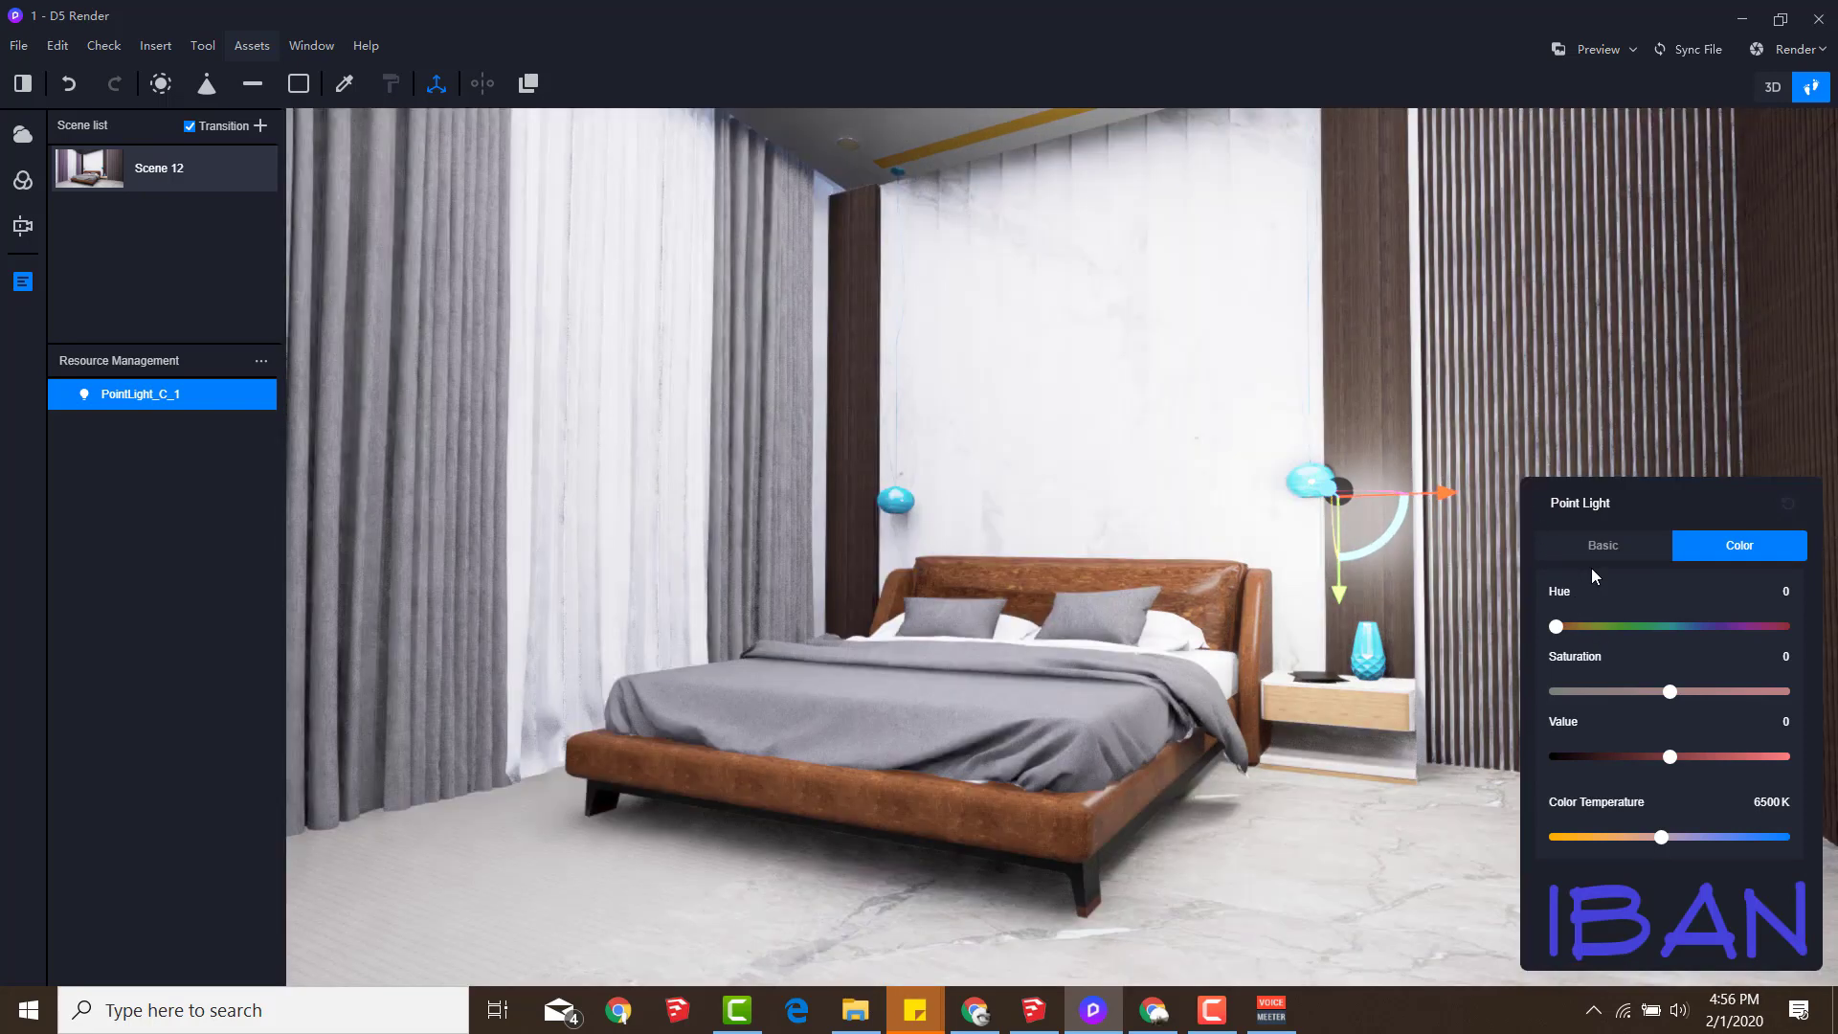
pyautogui.click(1591, 564)
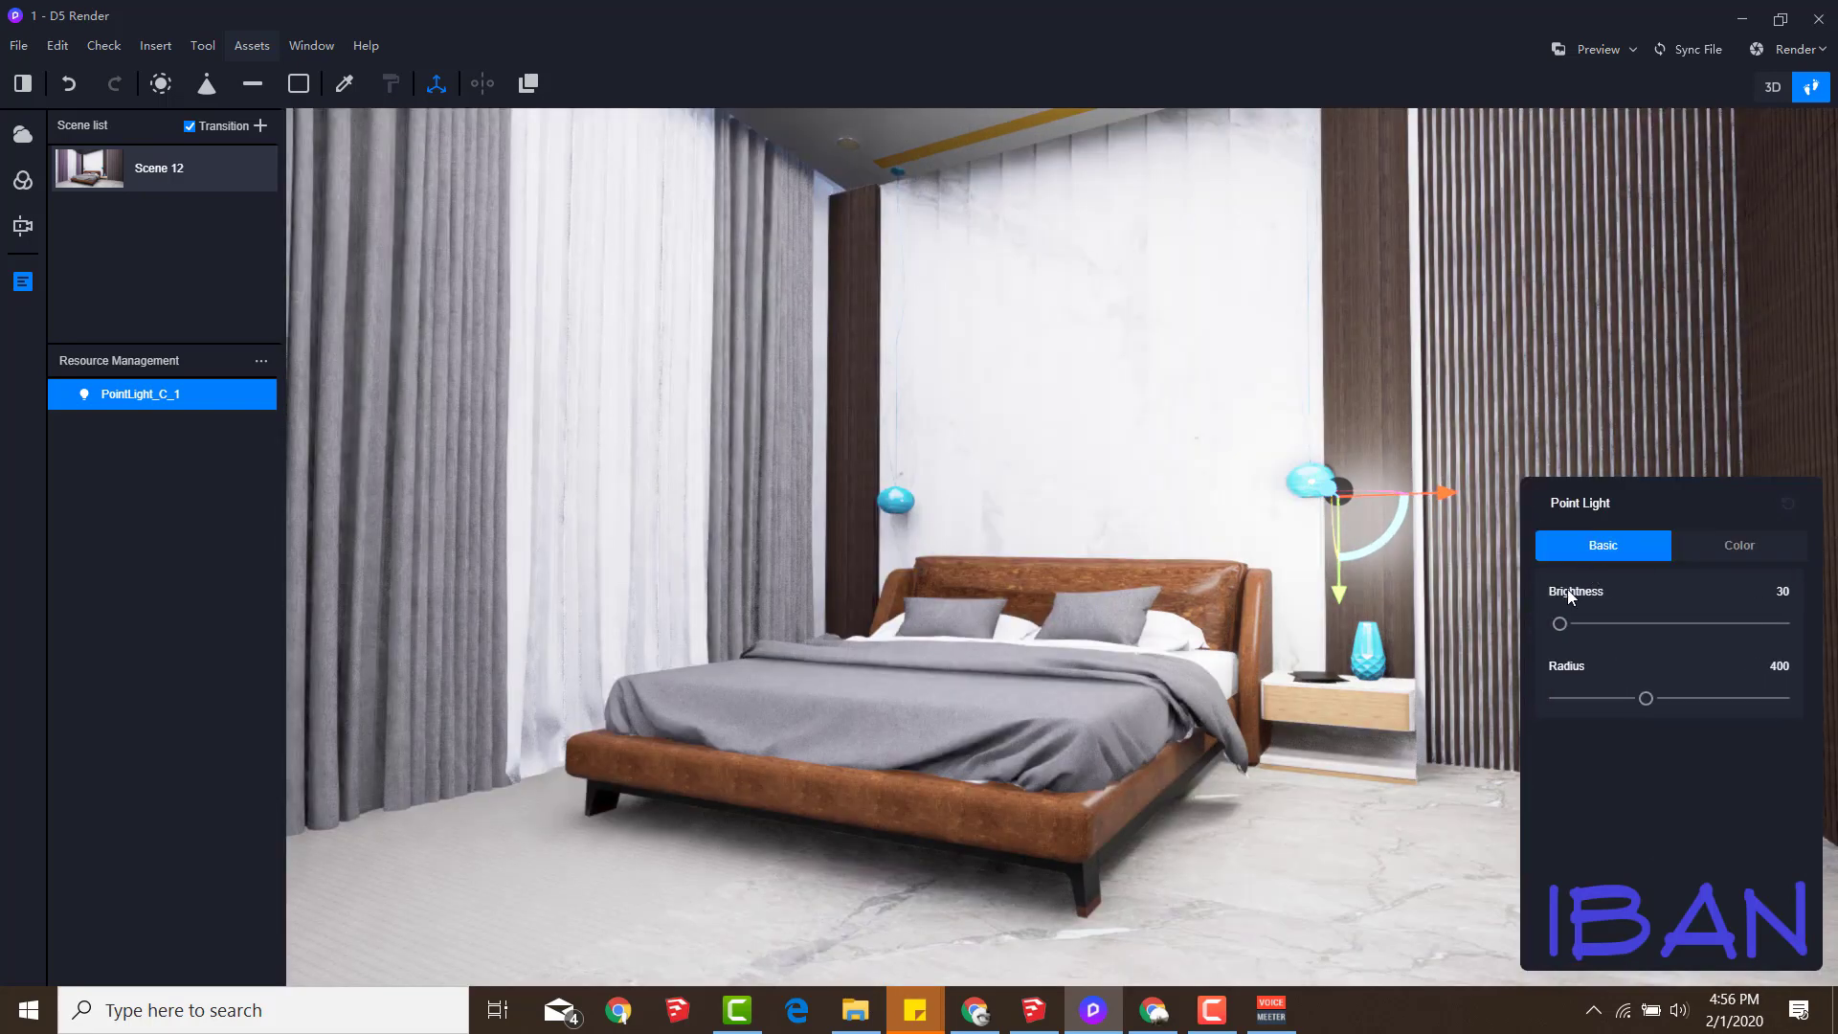
pyautogui.moveTo(1566, 589); pyautogui.dragTo(1574, 656)
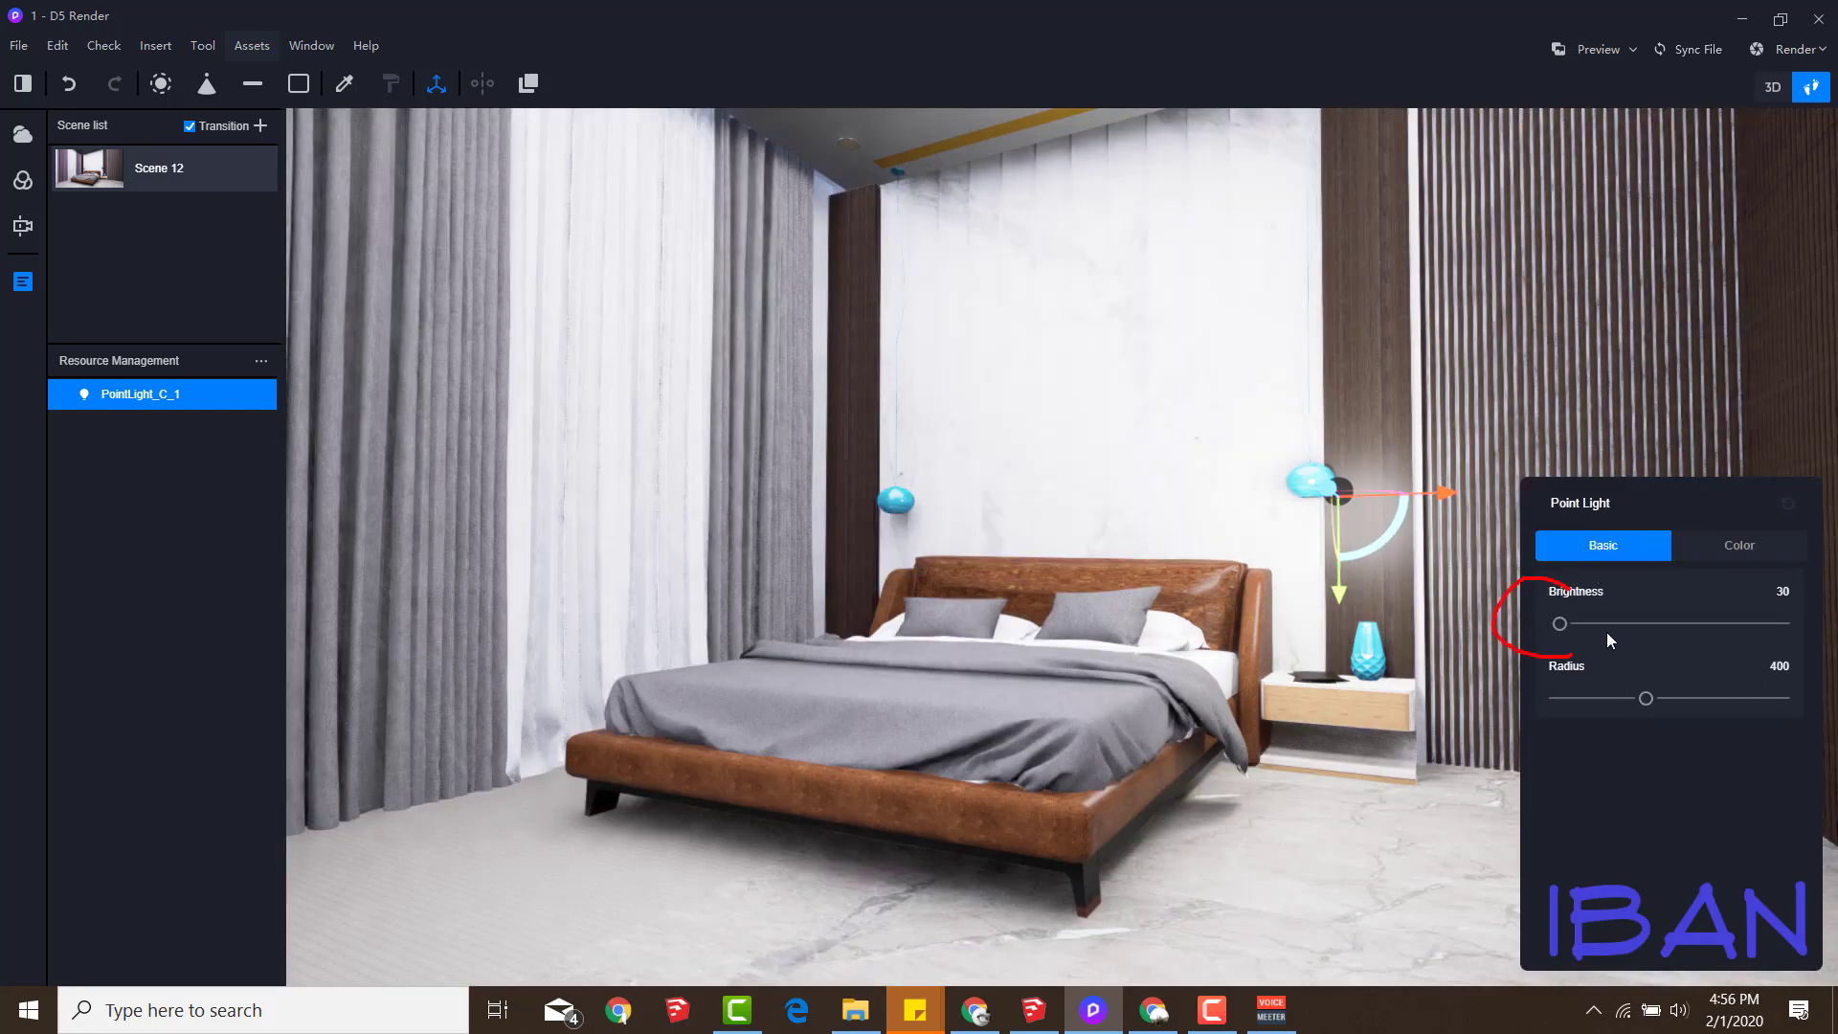
pyautogui.click(1795, 550)
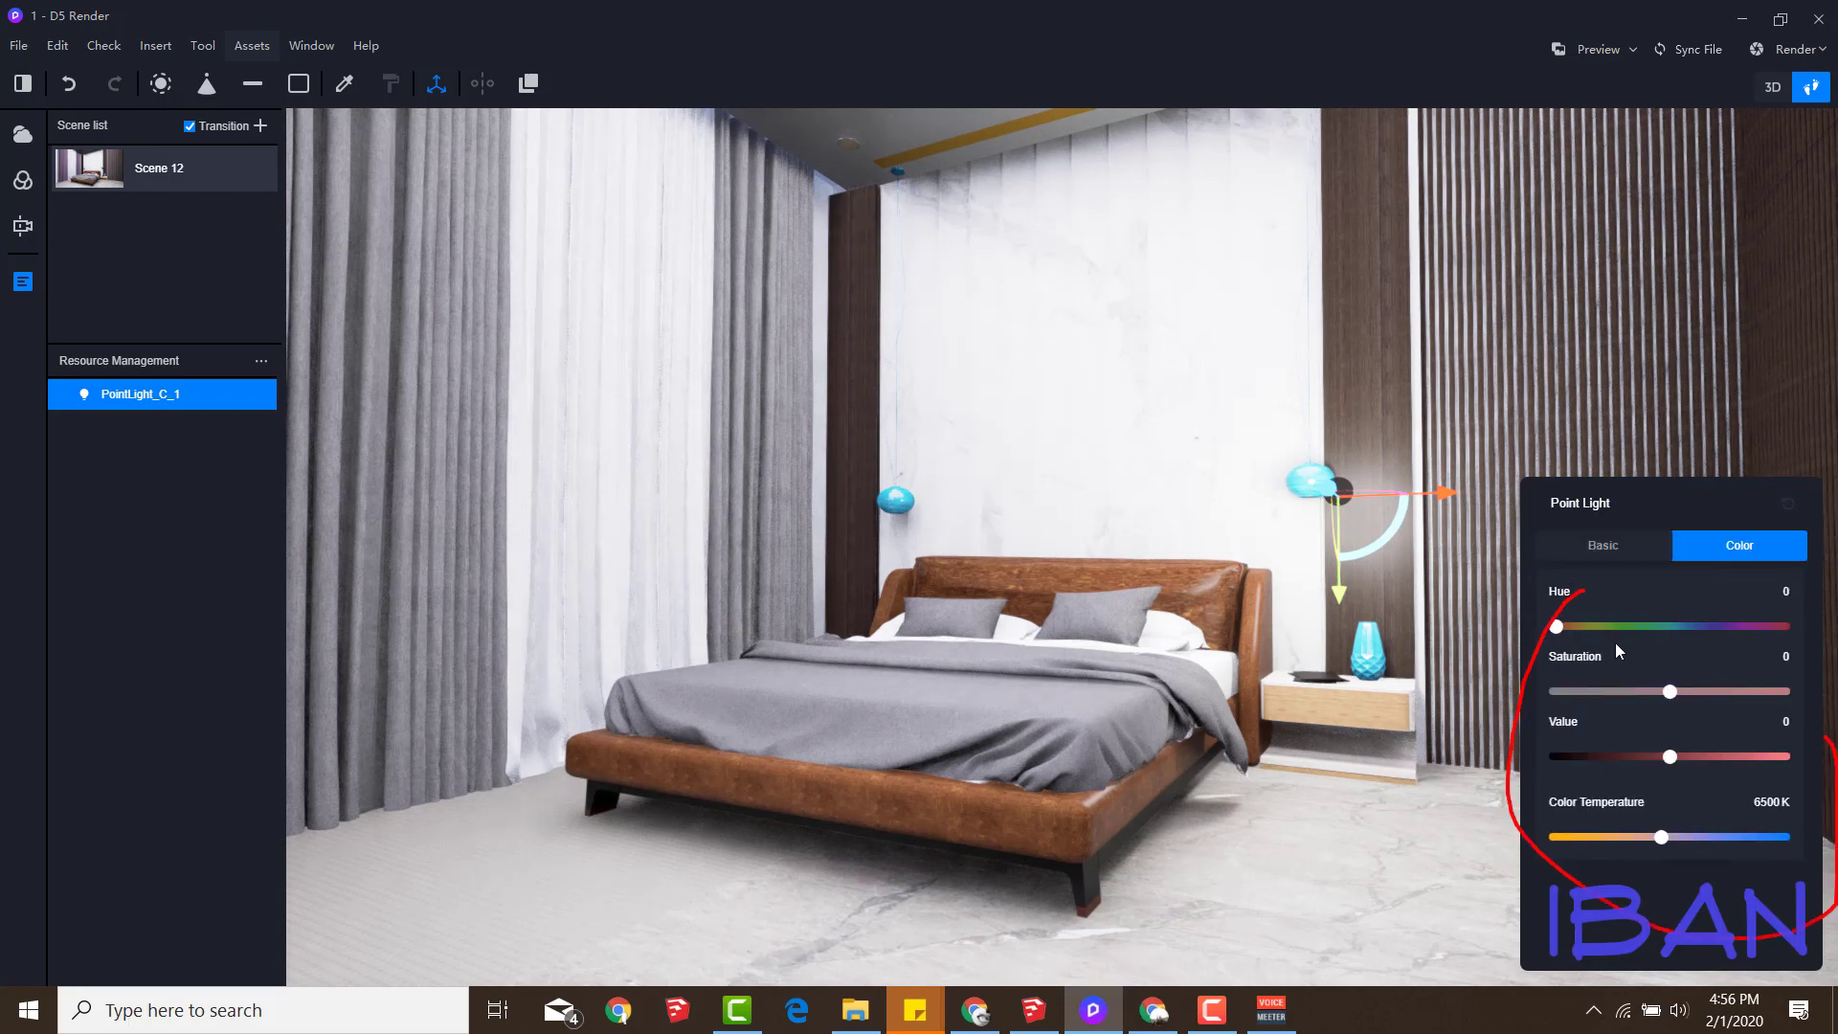
pyautogui.click(1594, 547)
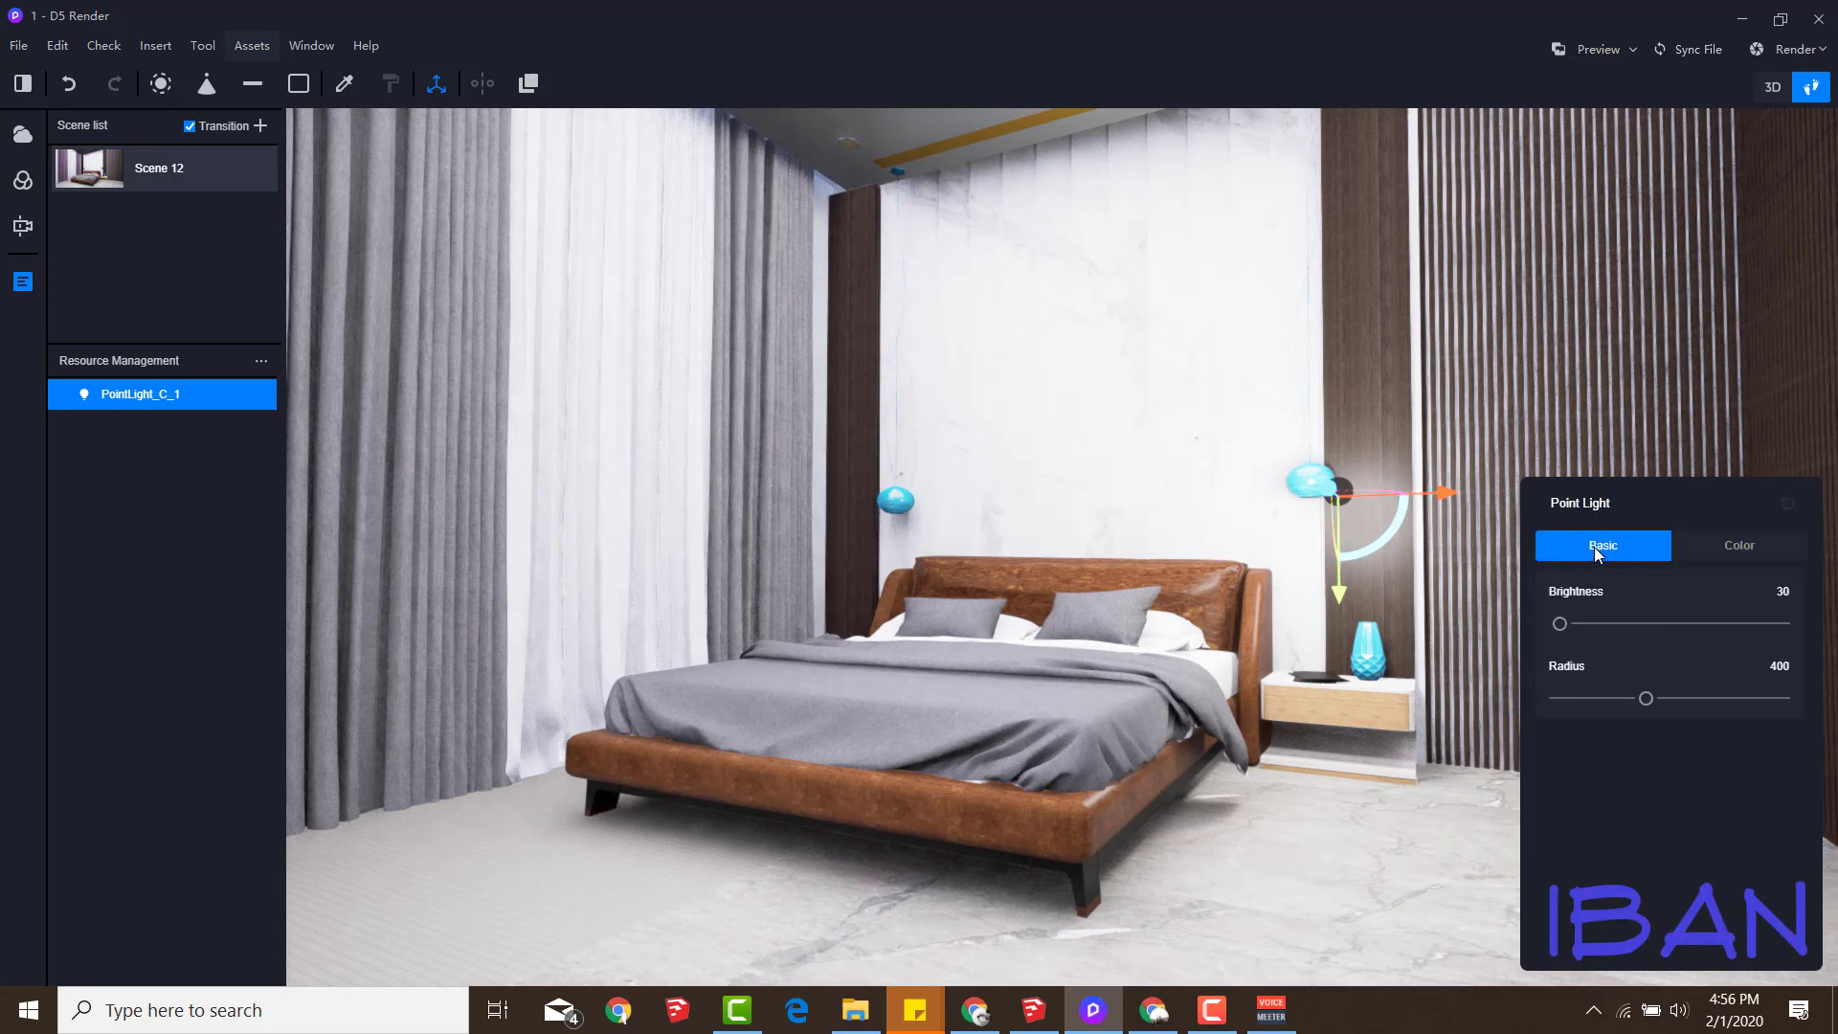
# Adjust the point light's brightness, dropping it to 0 and settling at 103
pyautogui.press('Right')
pyautogui.press('Right')
pyautogui.press('Right')
pyautogui.press('Right')
pyautogui.press('Right')
pyautogui.press('Right')
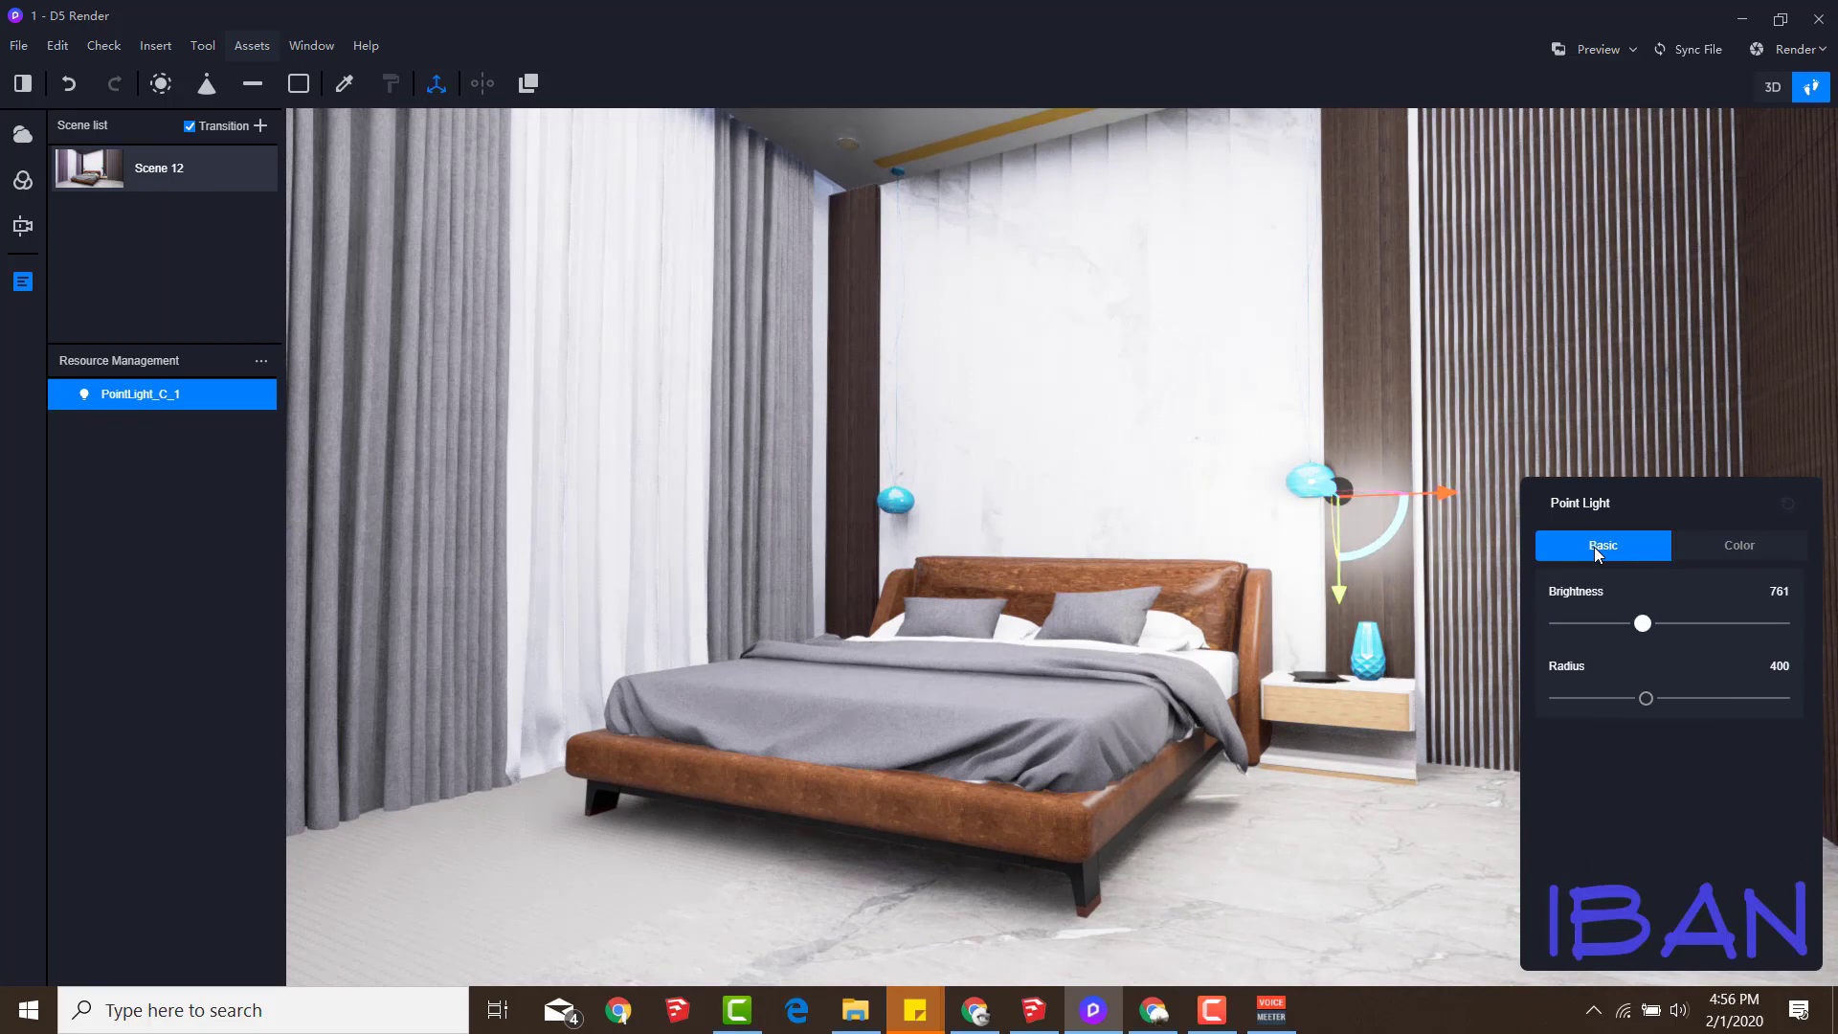
pyautogui.press('Right')
pyautogui.press('Right')
pyautogui.press('Left')
pyautogui.press('Left')
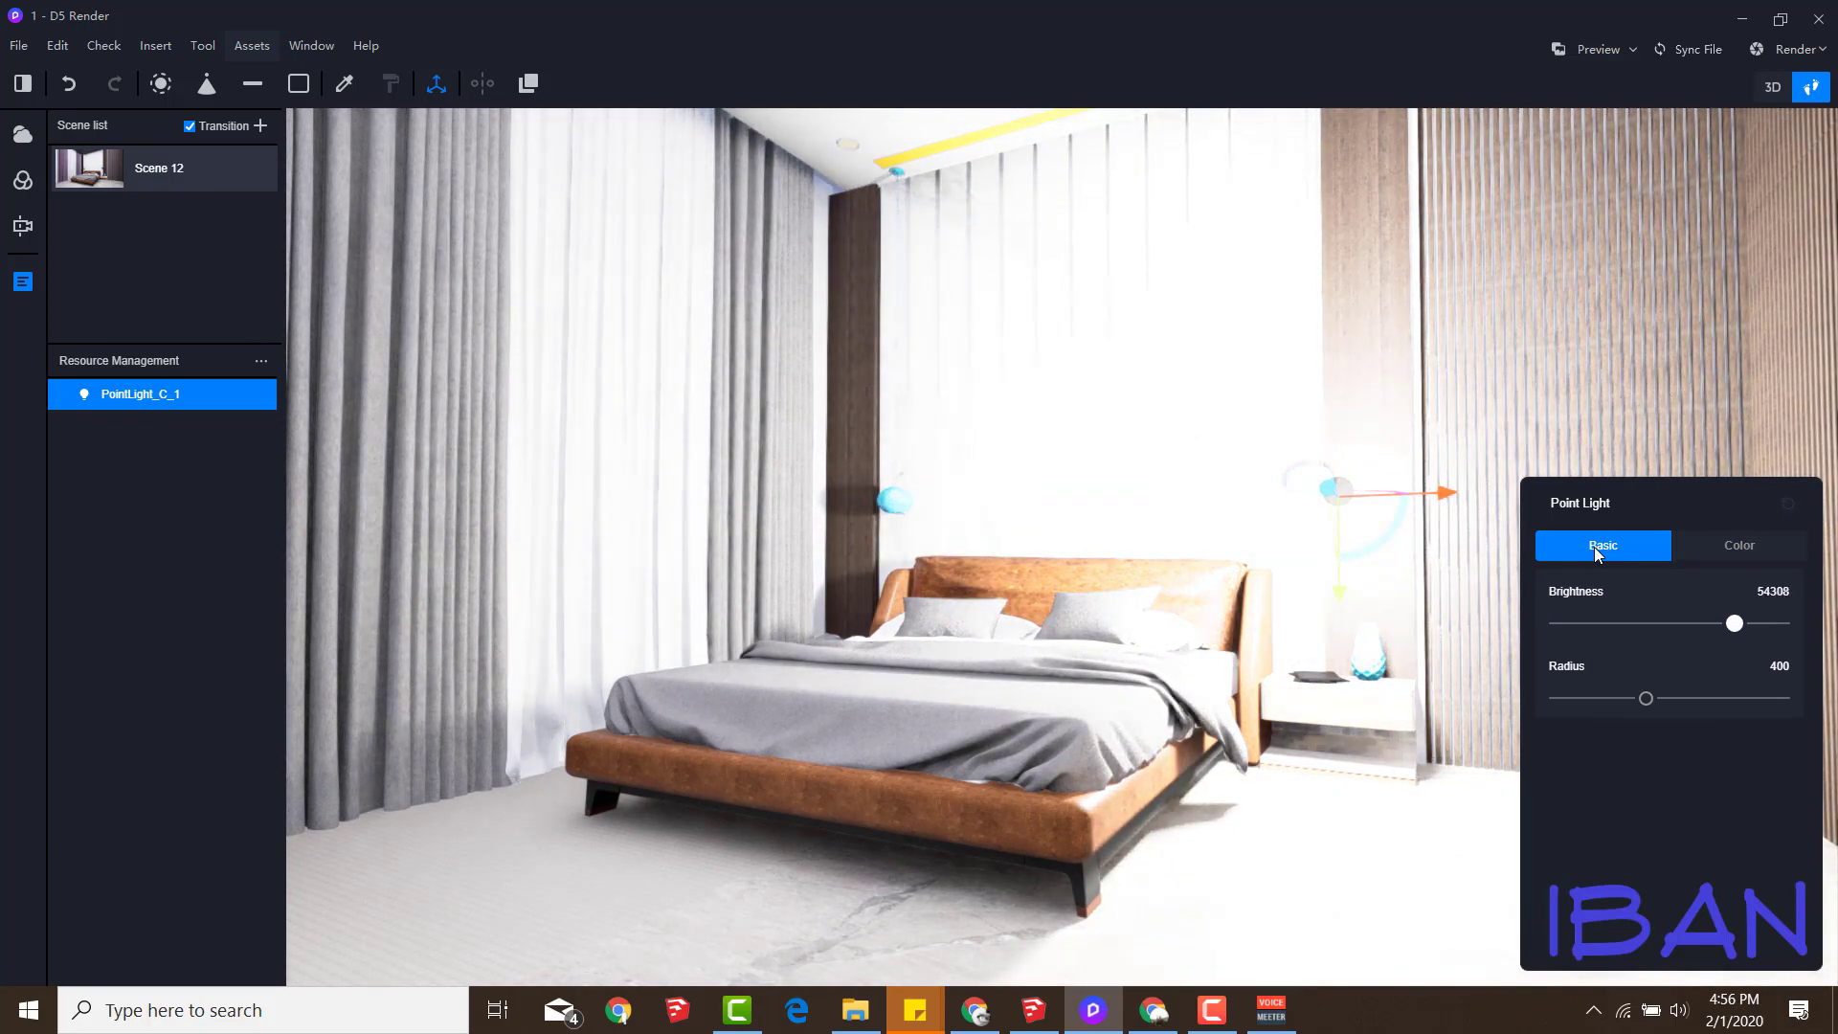
pyautogui.press('Home')
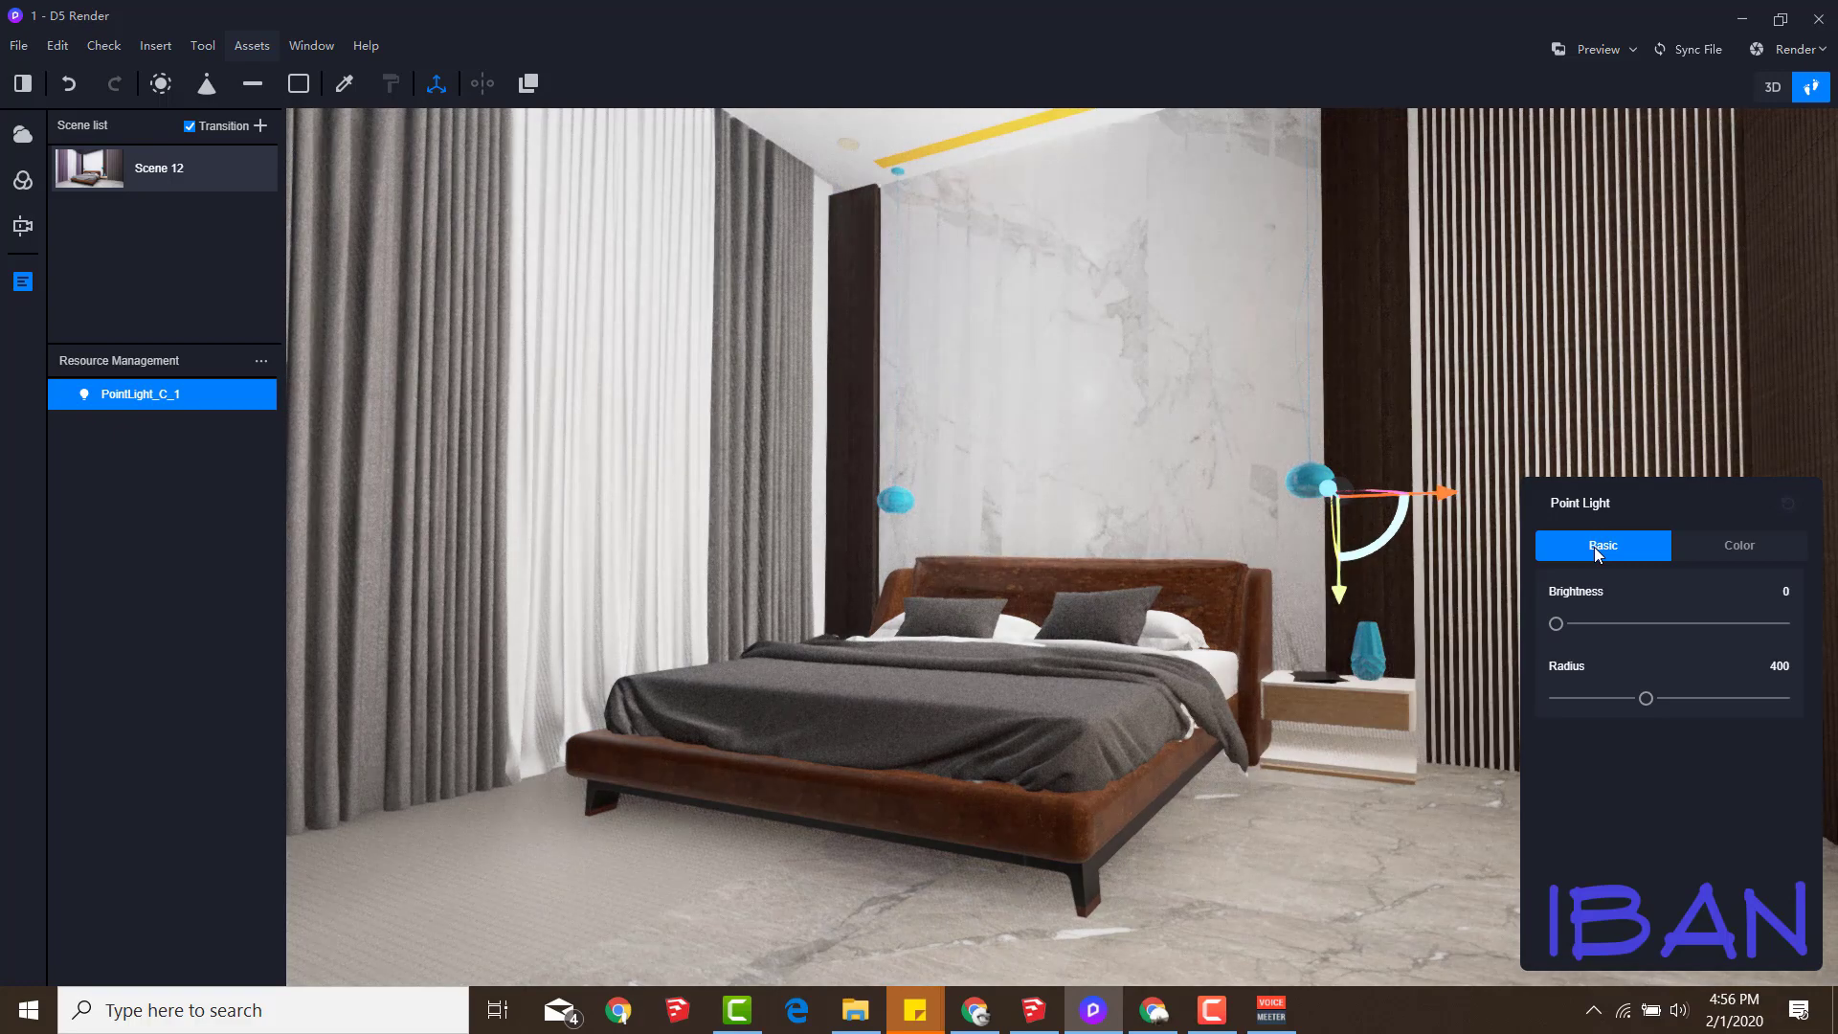
pyautogui.press('Right')
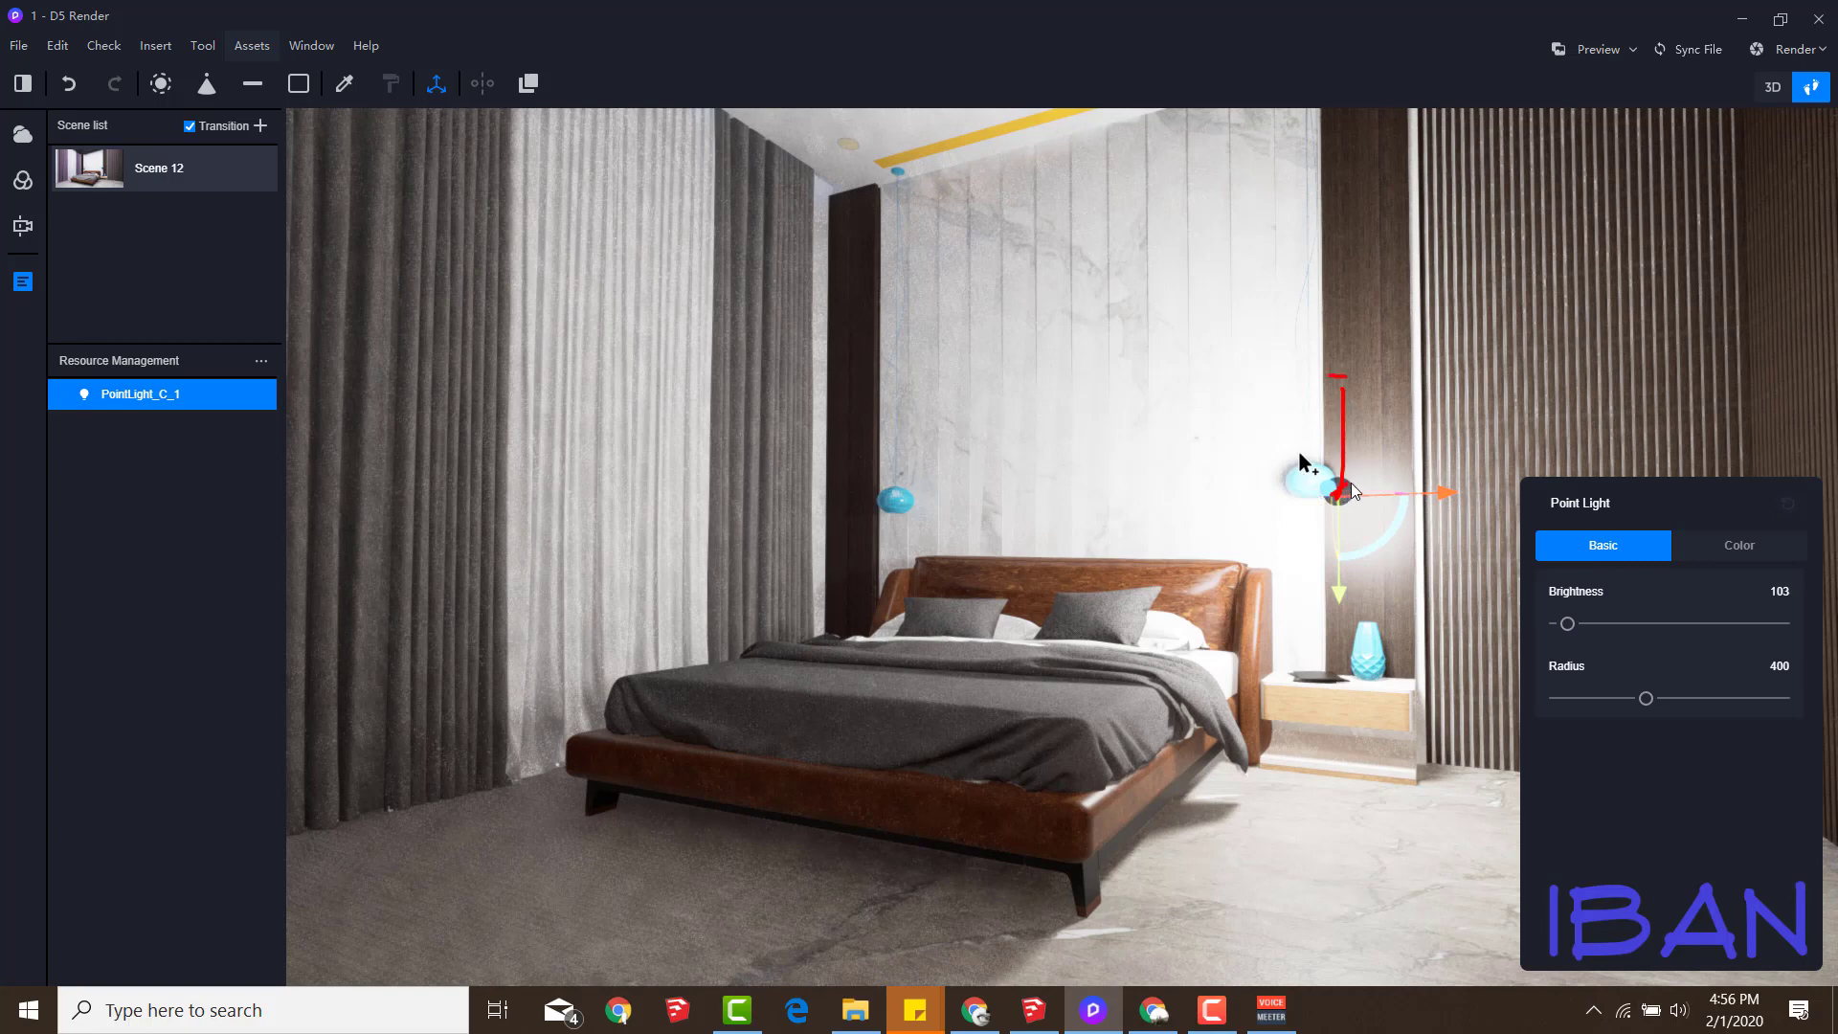
# Mark the point light's position and reach, then try shrinking its radius to 106
pyautogui.moveTo(1352, 490)
pyautogui.mouseDown()
pyautogui.moveTo(1478, 488)
pyautogui.moveTo(1359, 651)
pyautogui.mouseUp()
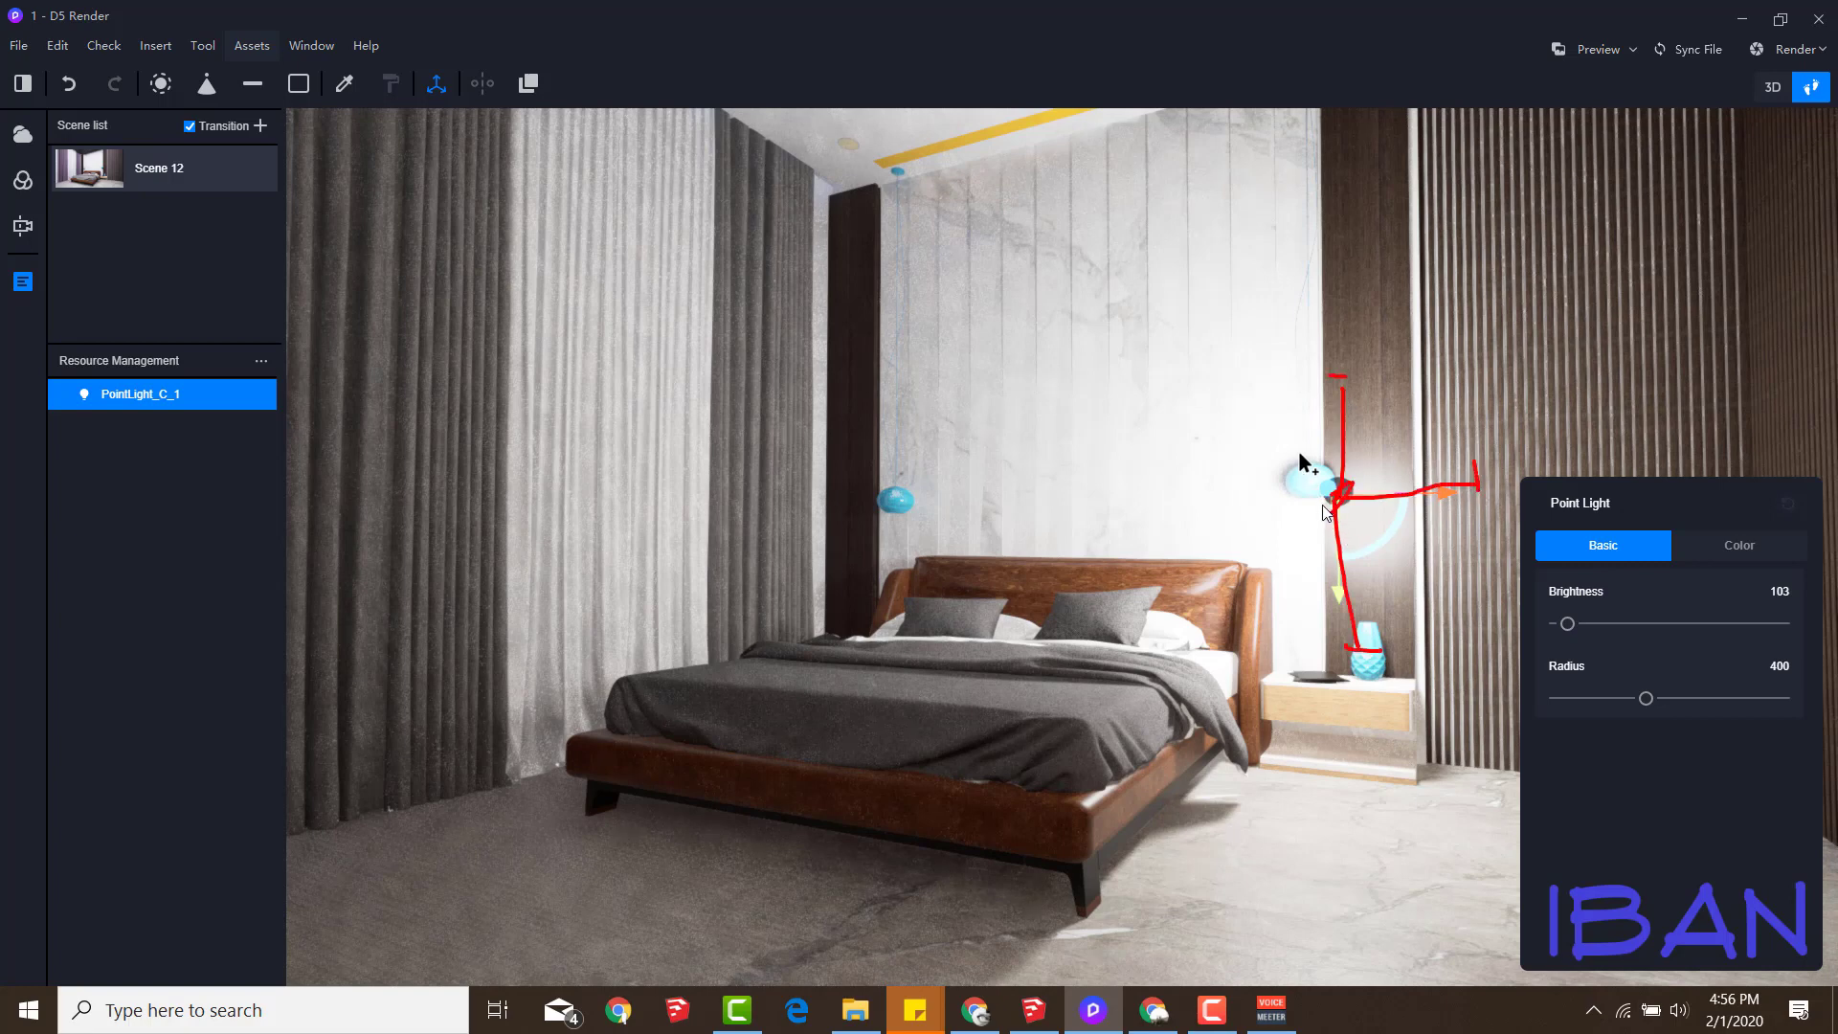
pyautogui.moveTo(1336, 493); pyautogui.dragTo(1176, 534)
pyautogui.moveTo(1329, 348); pyautogui.dragTo(1319, 393)
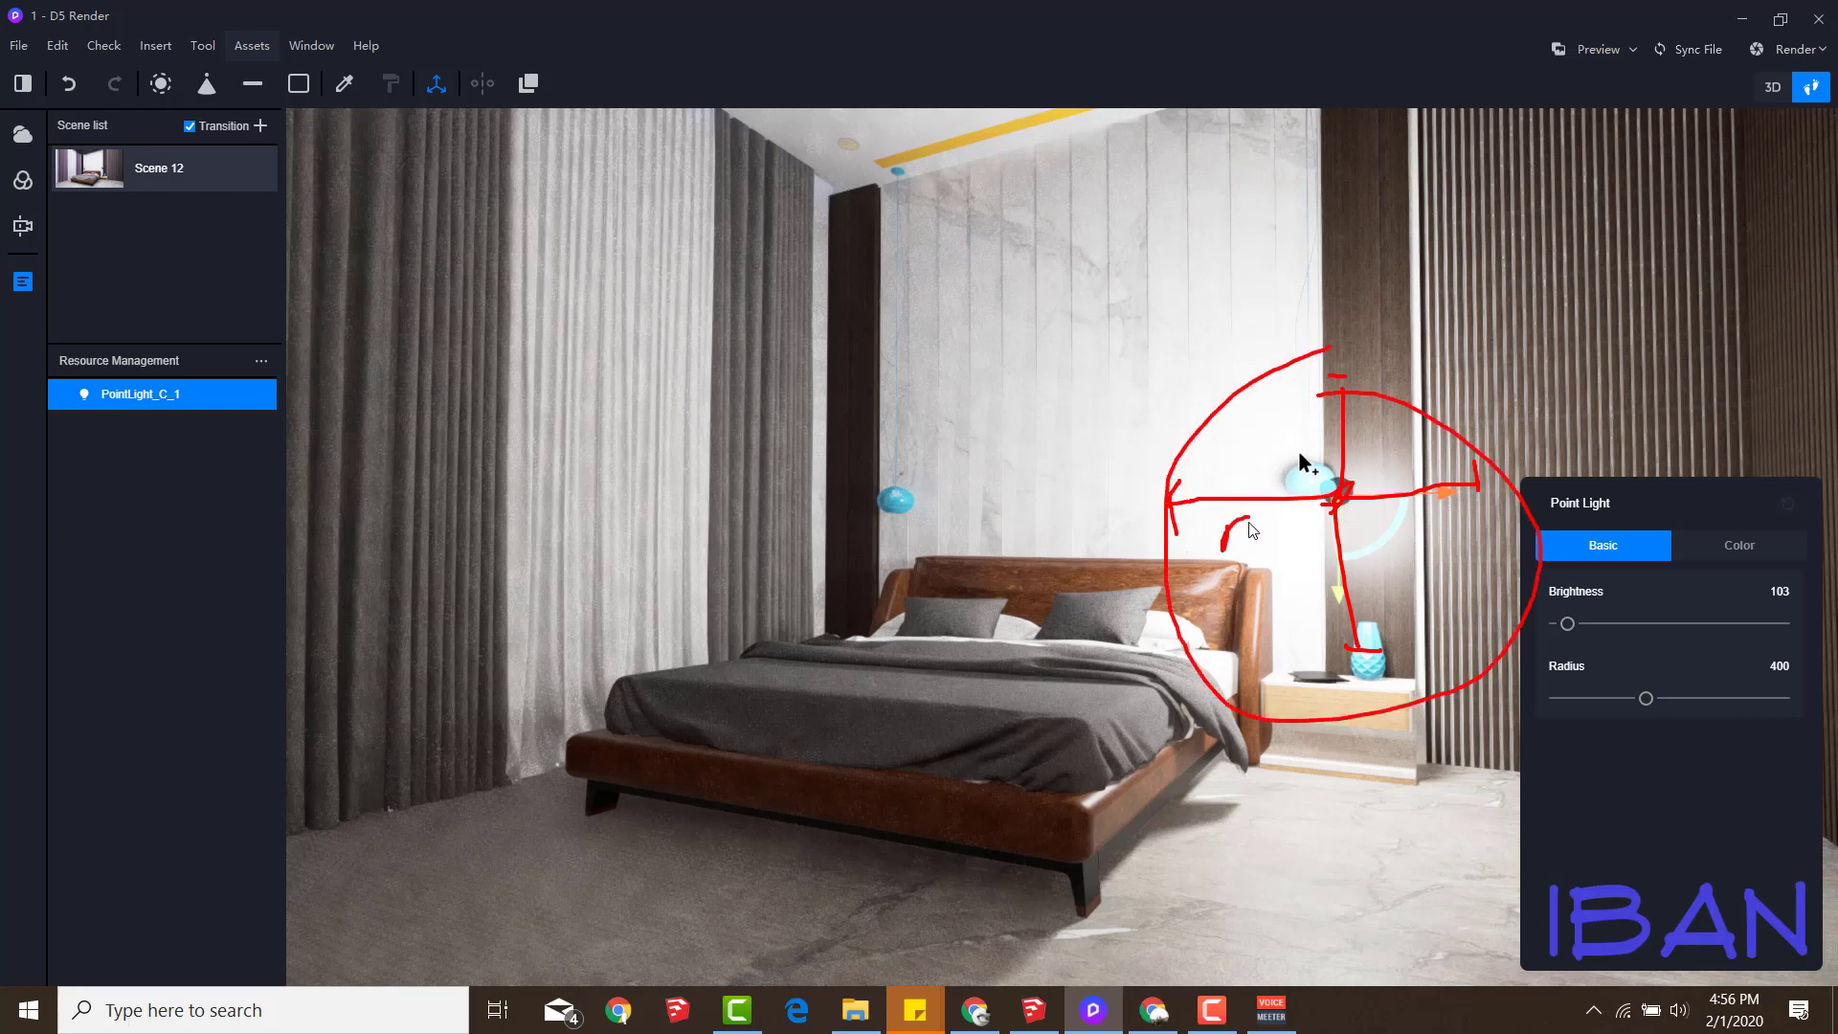
pyautogui.moveTo(1251, 529); pyautogui.dragTo(1263, 548)
pyautogui.press('Escape')
pyautogui.moveTo(1645, 697); pyautogui.dragTo(1581, 698)
pyautogui.hotkey('ctrl', 'z')
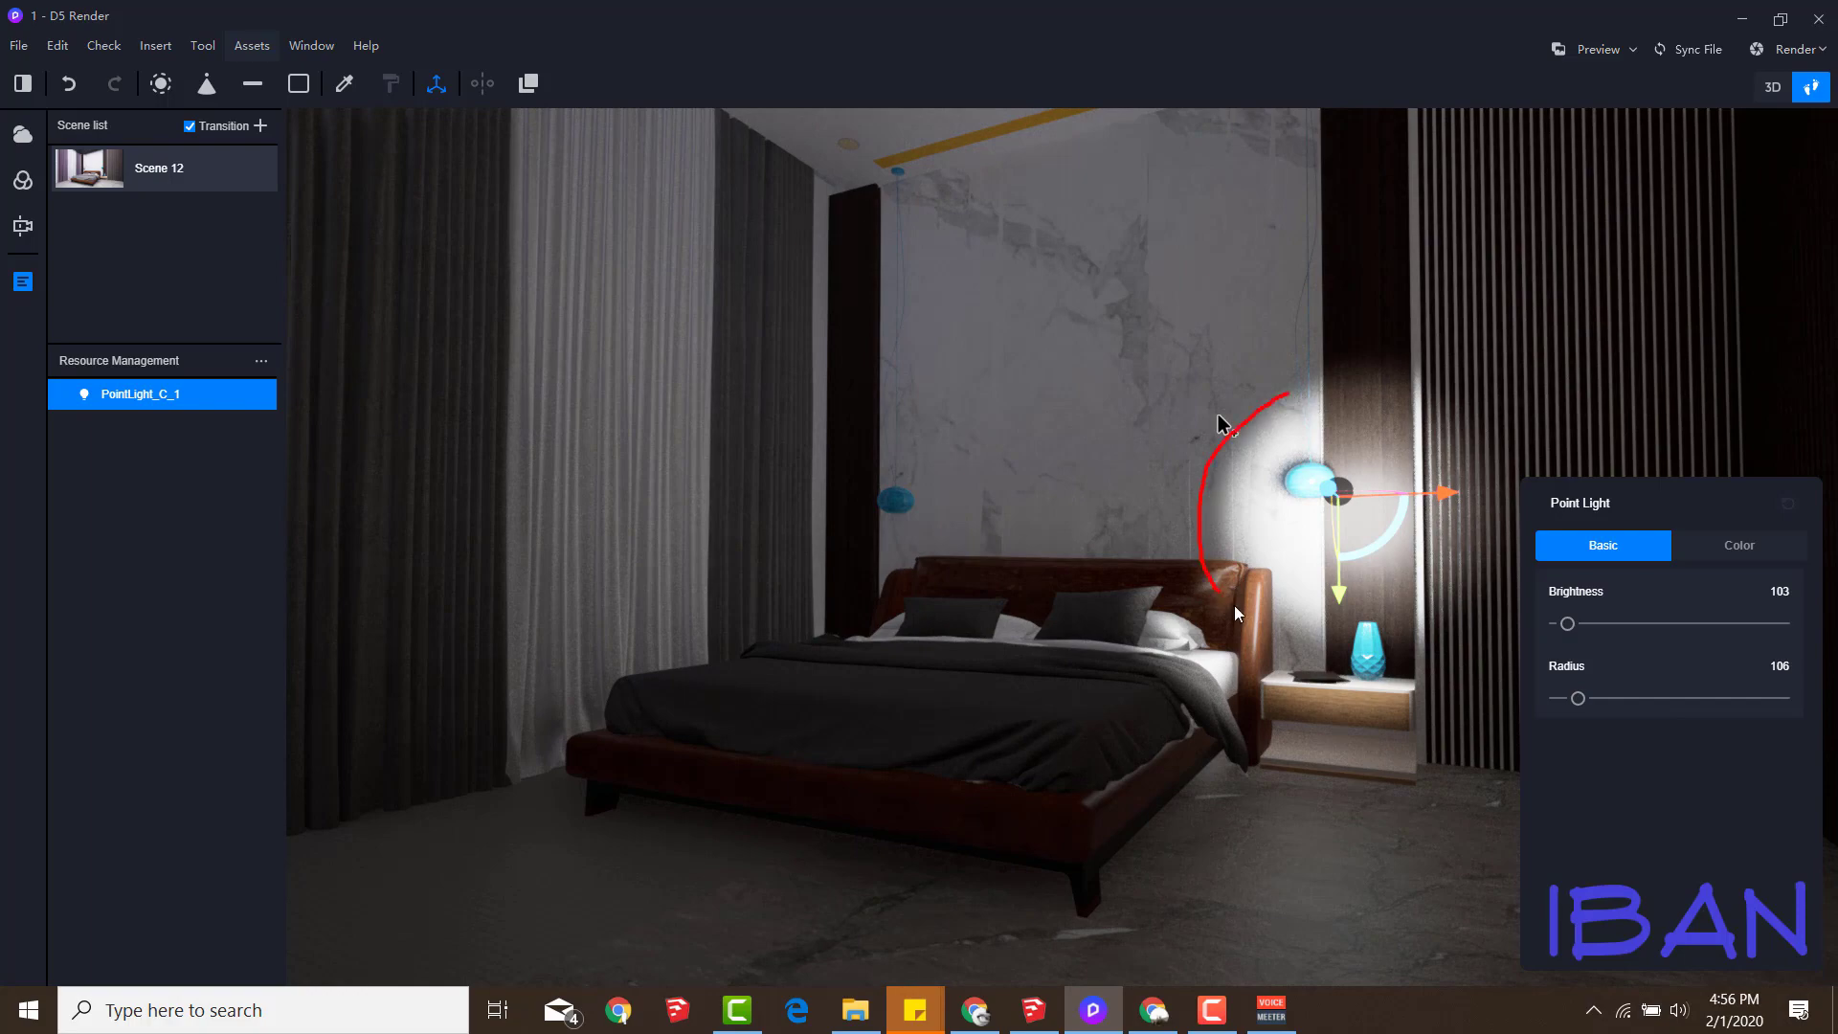
# Enlarge the point light's radius to 661 so its glow covers the bed area
pyautogui.moveTo(1234, 613); pyautogui.dragTo(1218, 418)
pyautogui.press('Escape')
pyautogui.click(1579, 700)
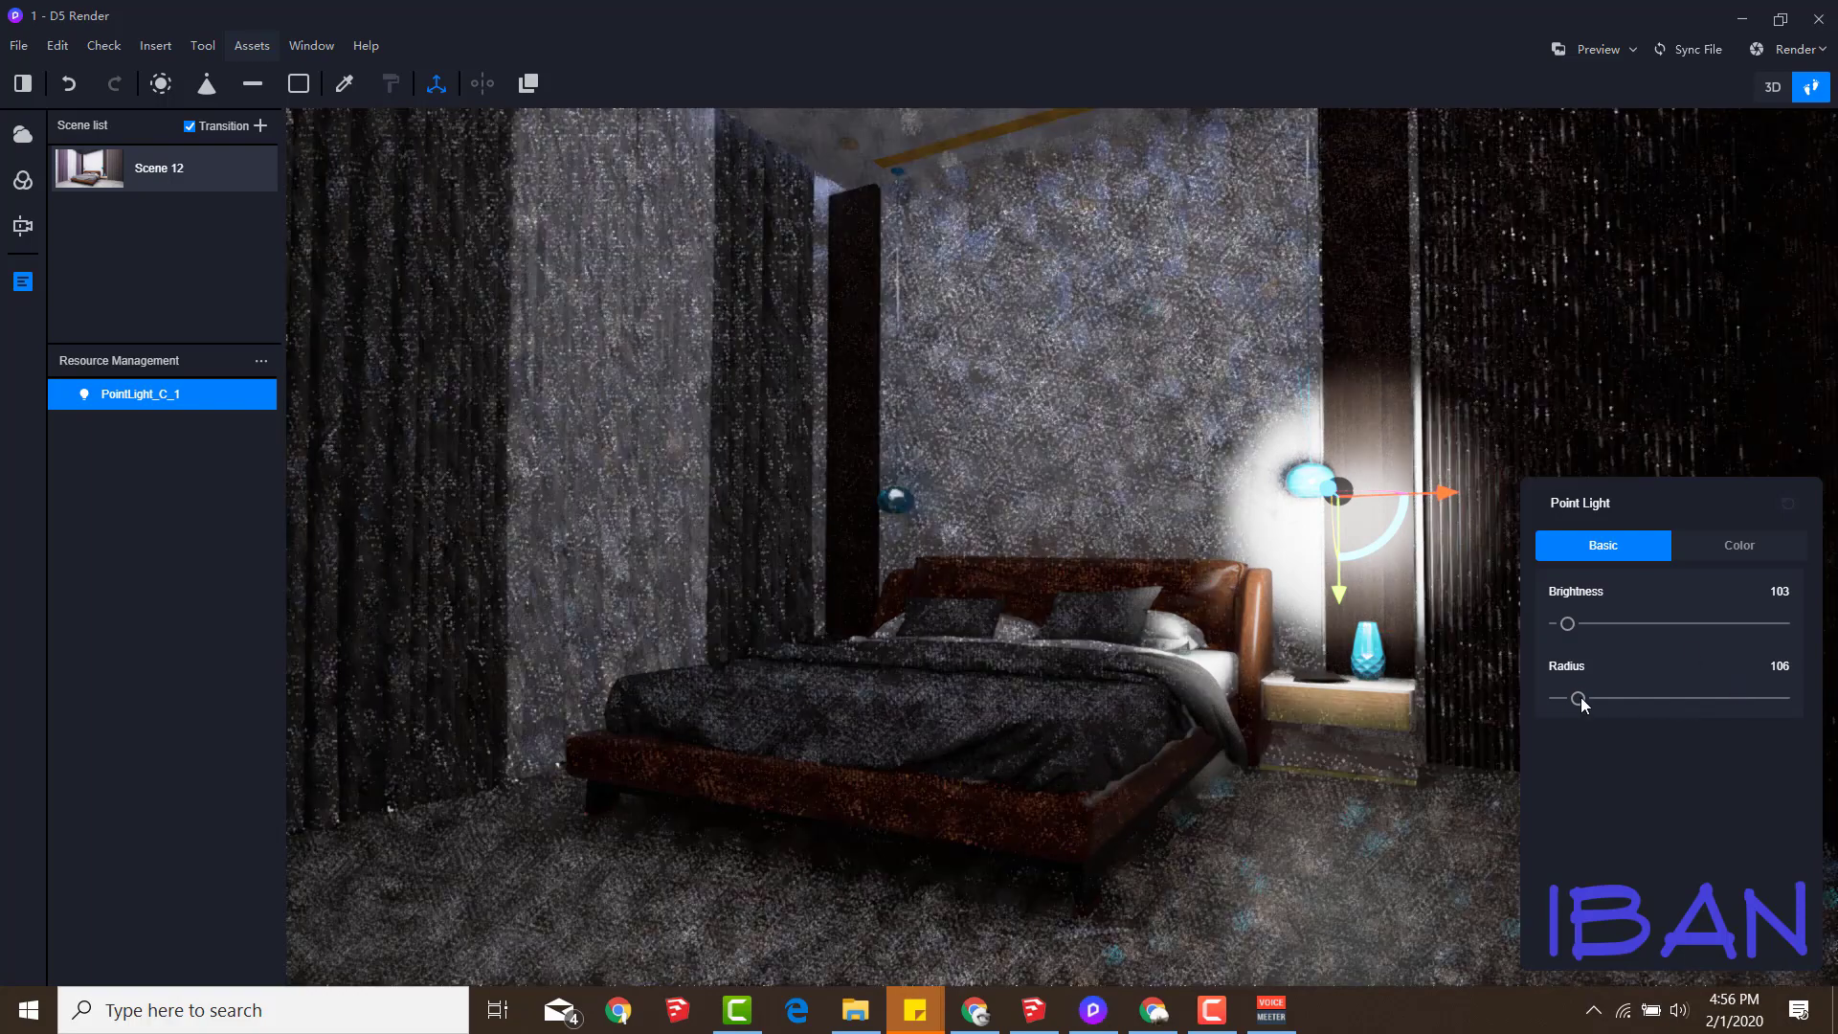
pyautogui.moveTo(1581, 704); pyautogui.dragTo(1704, 698)
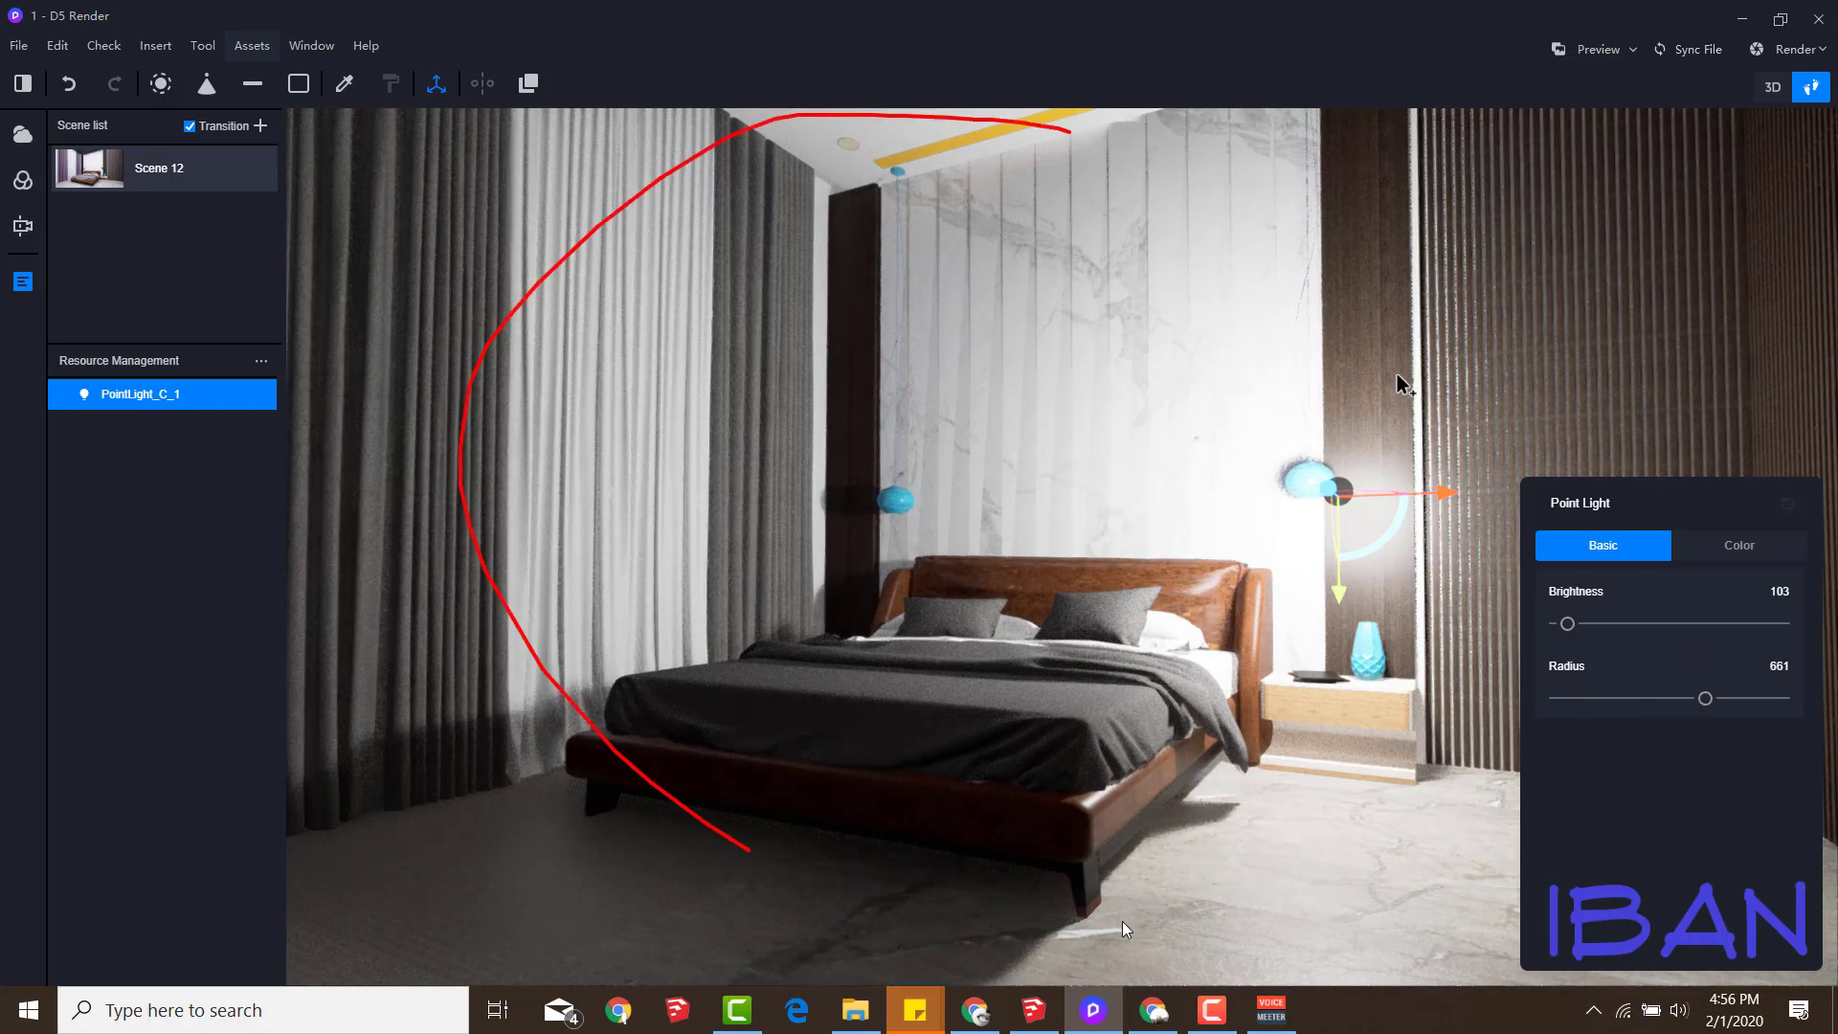
pyautogui.moveTo(1069, 131); pyautogui.dragTo(1053, 976)
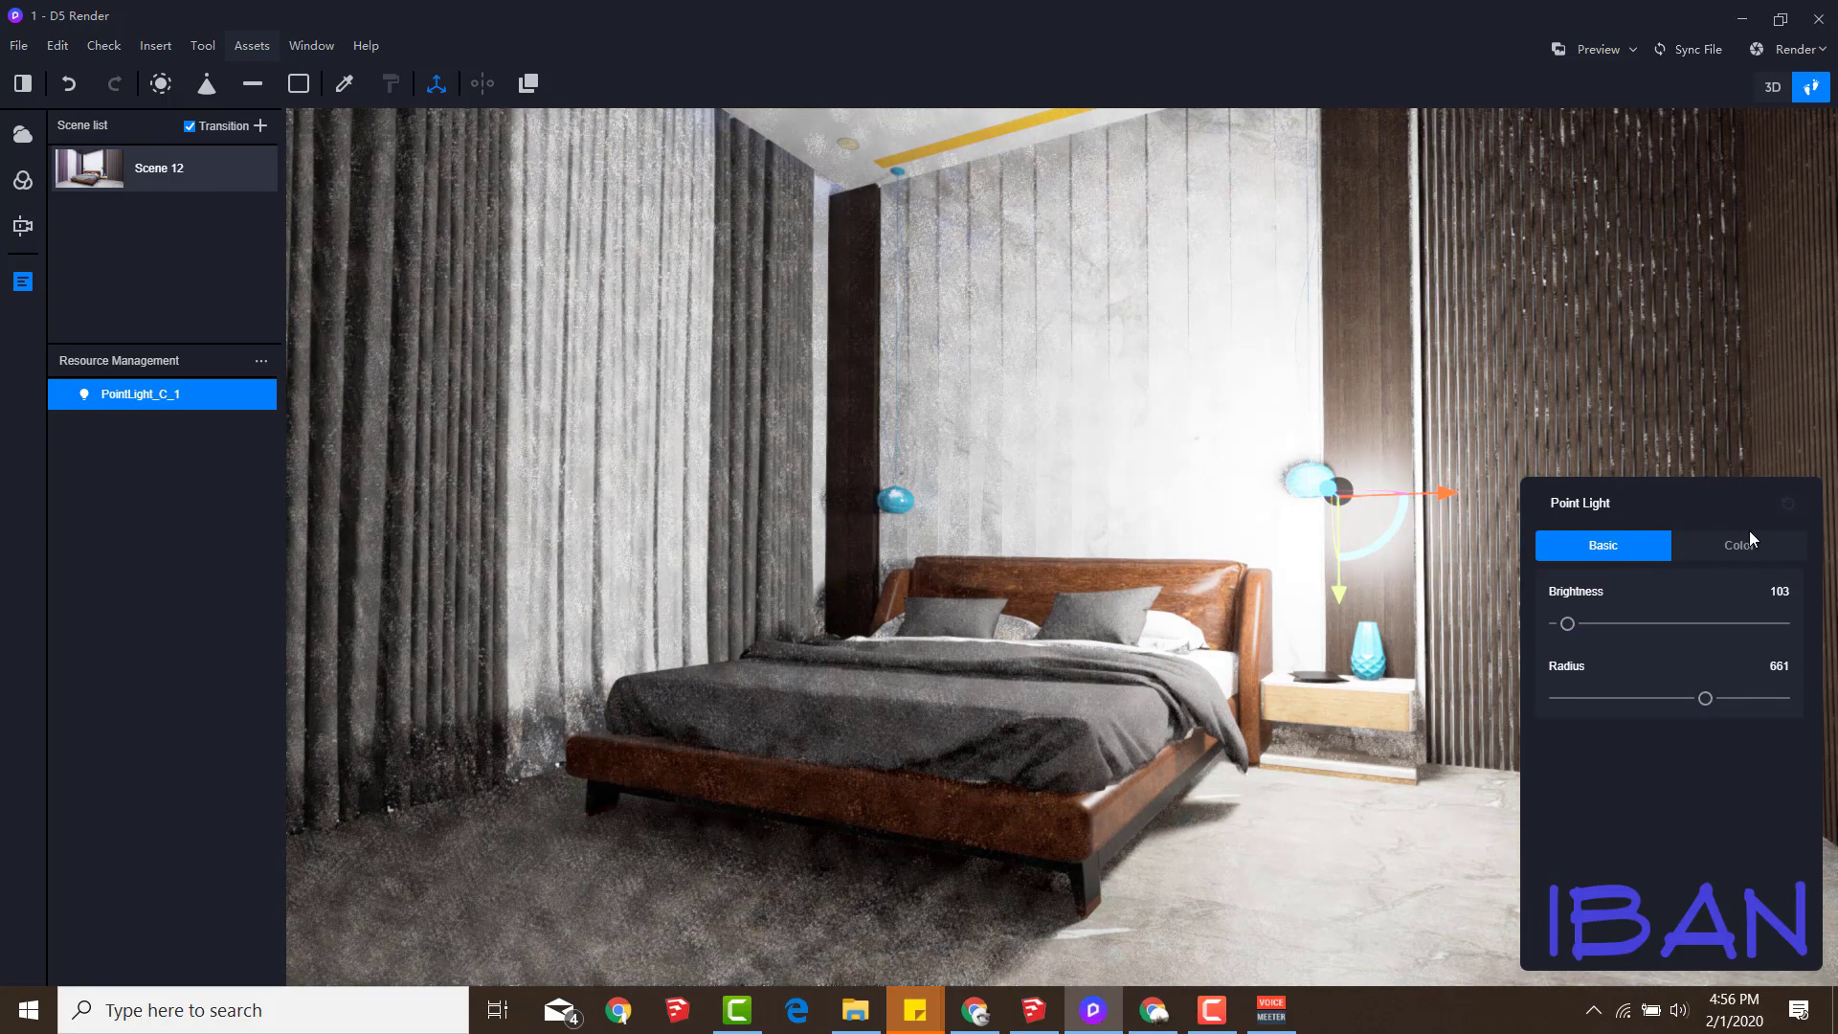
pyautogui.moveTo(1715, 517); pyautogui.dragTo(1681, 517)
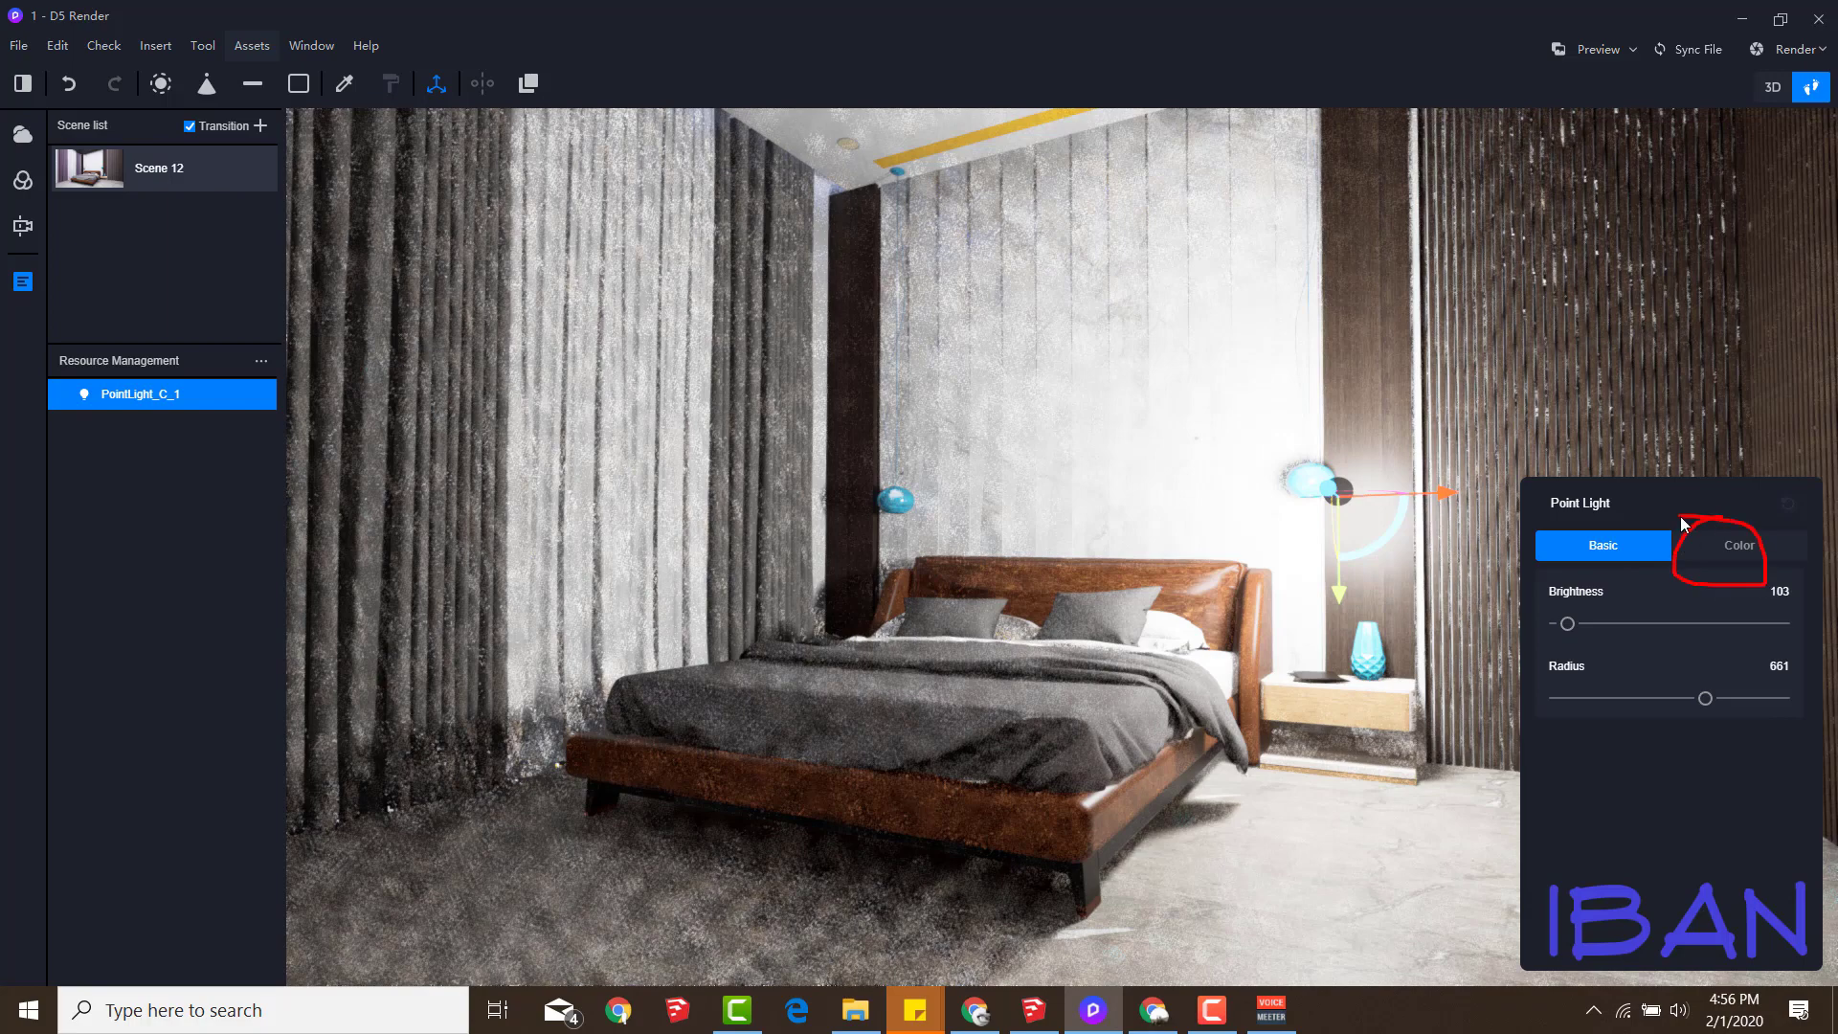
# Show the point light's Color settings, skipping hue/saturation and highlighting the 6500 K colour temperature
pyautogui.click(1748, 561)
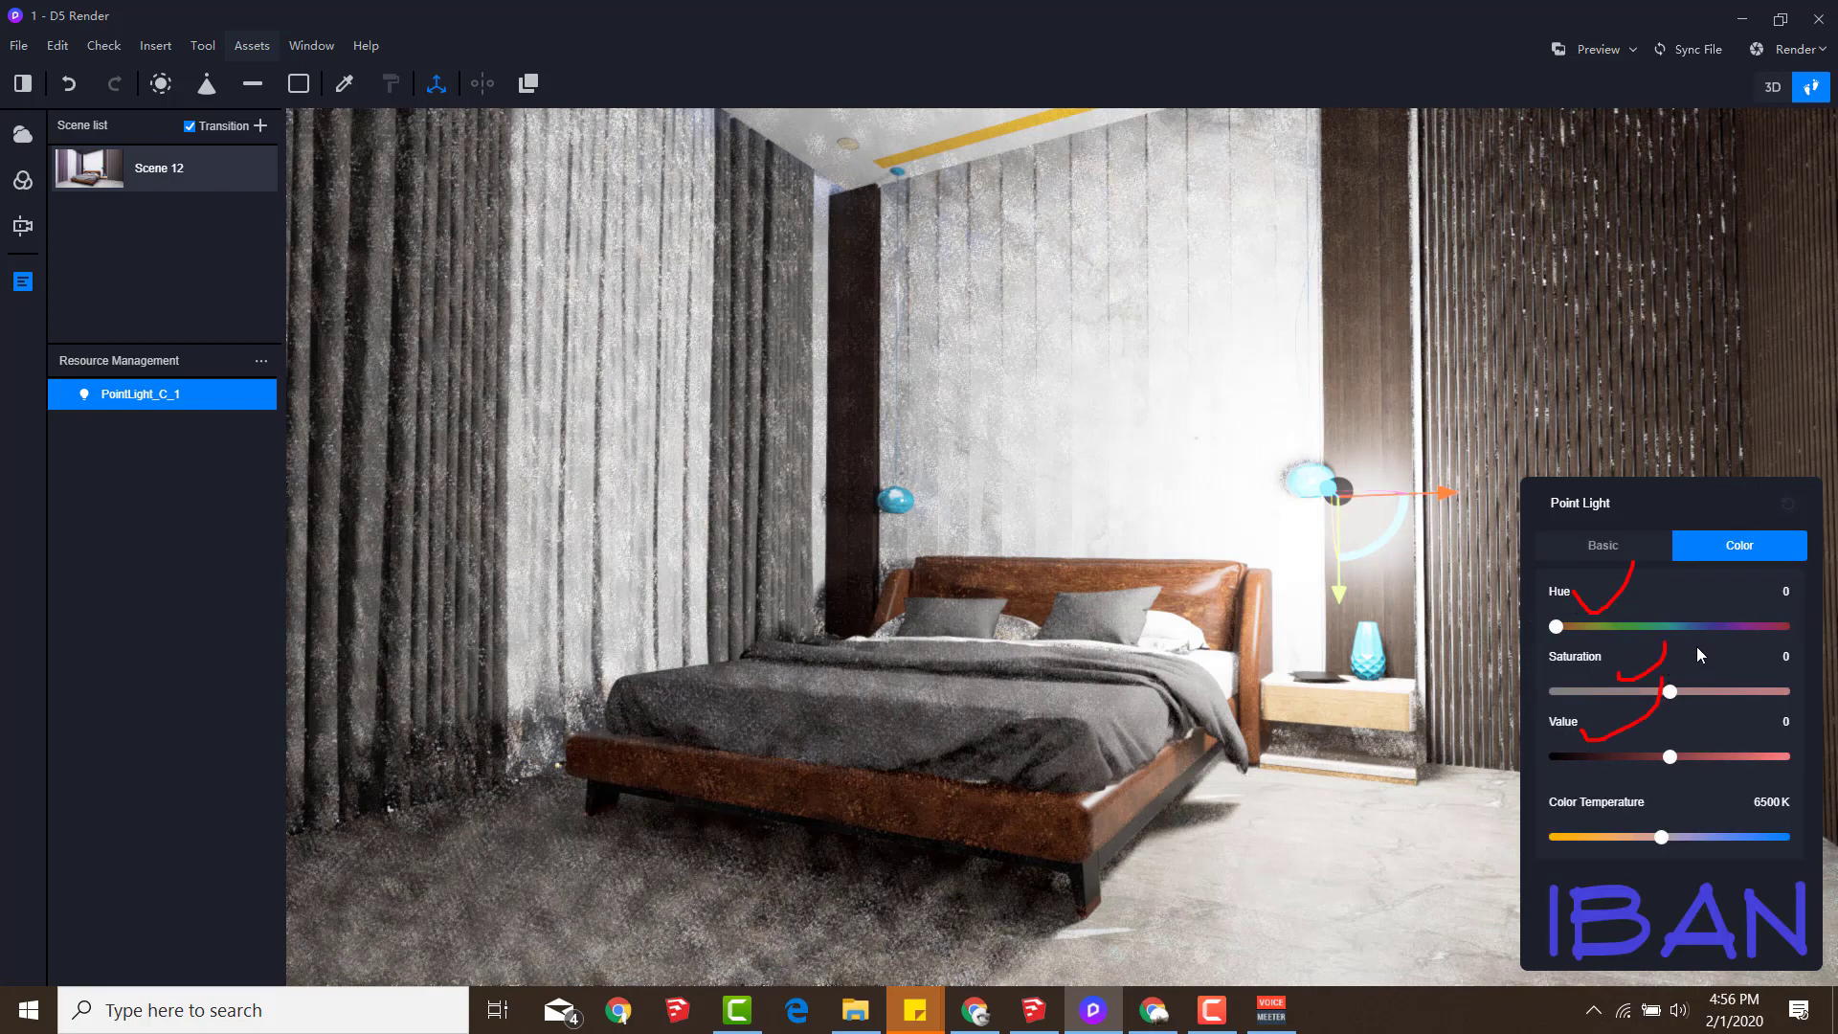
pyautogui.moveTo(1809, 555); pyautogui.dragTo(1622, 799)
pyautogui.moveTo(1556, 586); pyautogui.dragTo(1836, 771)
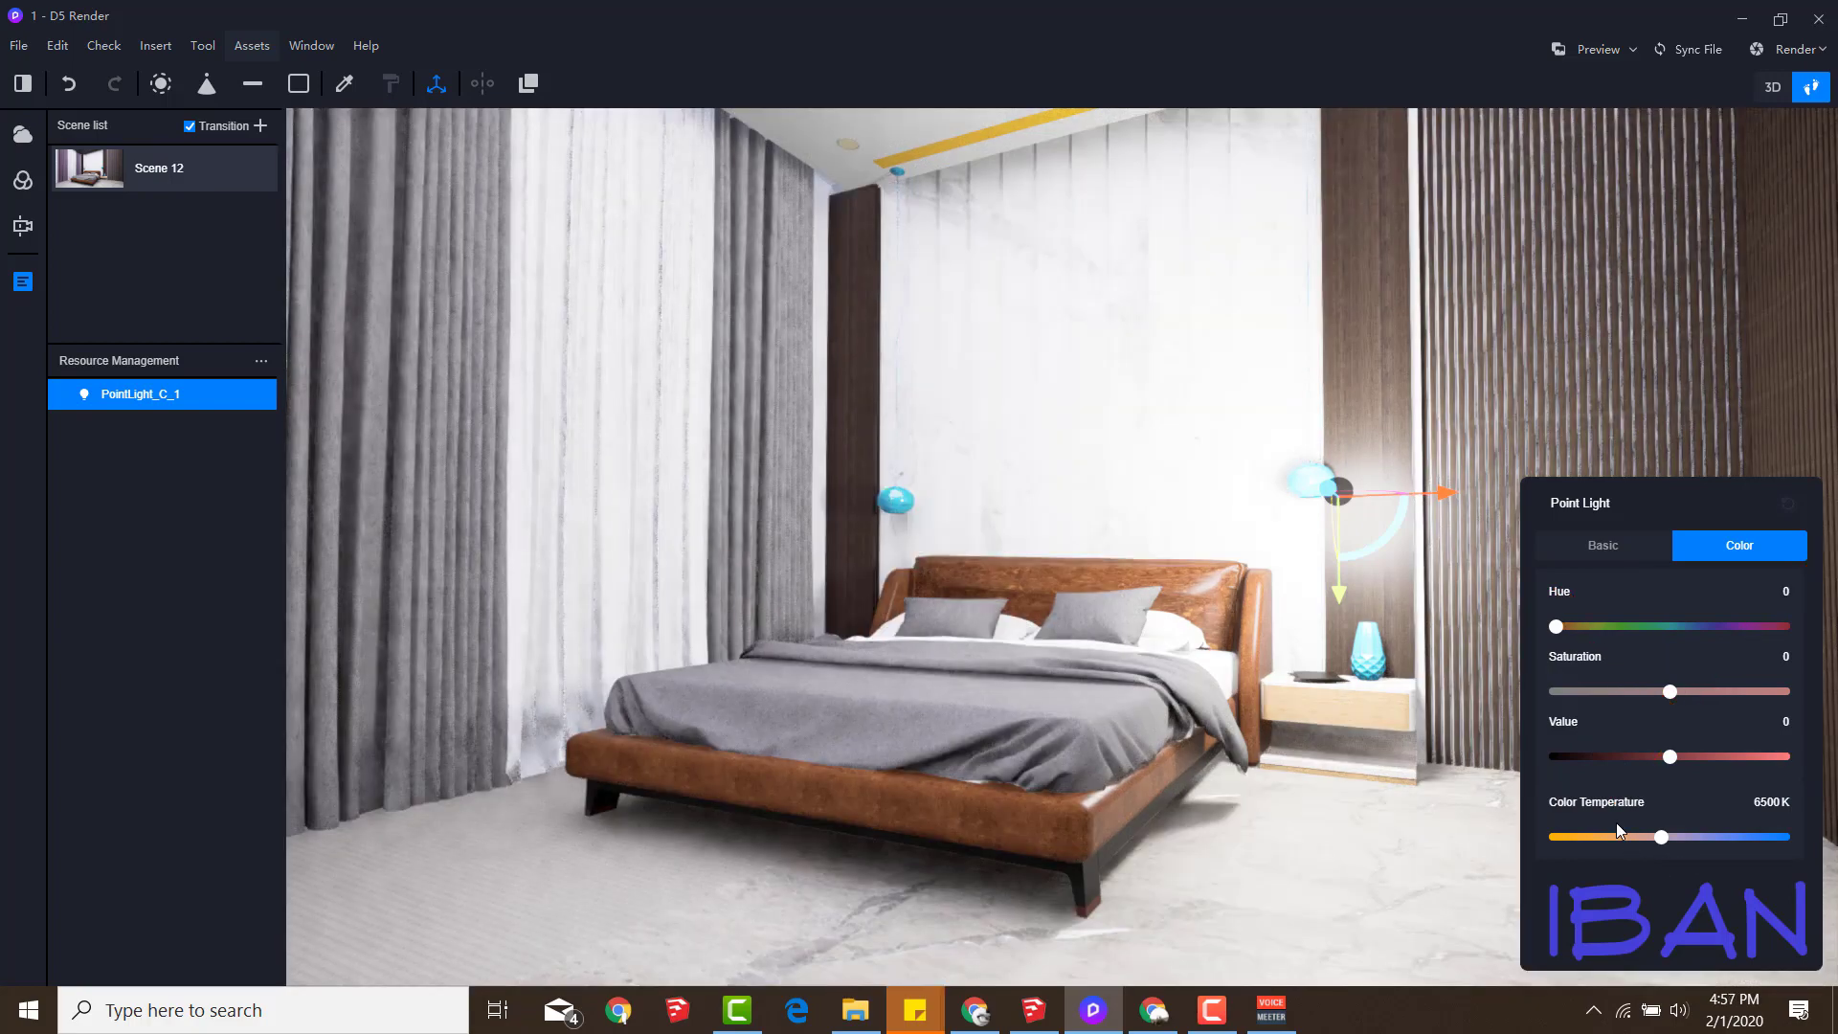
pyautogui.moveTo(1612, 871); pyautogui.dragTo(1517, 787)
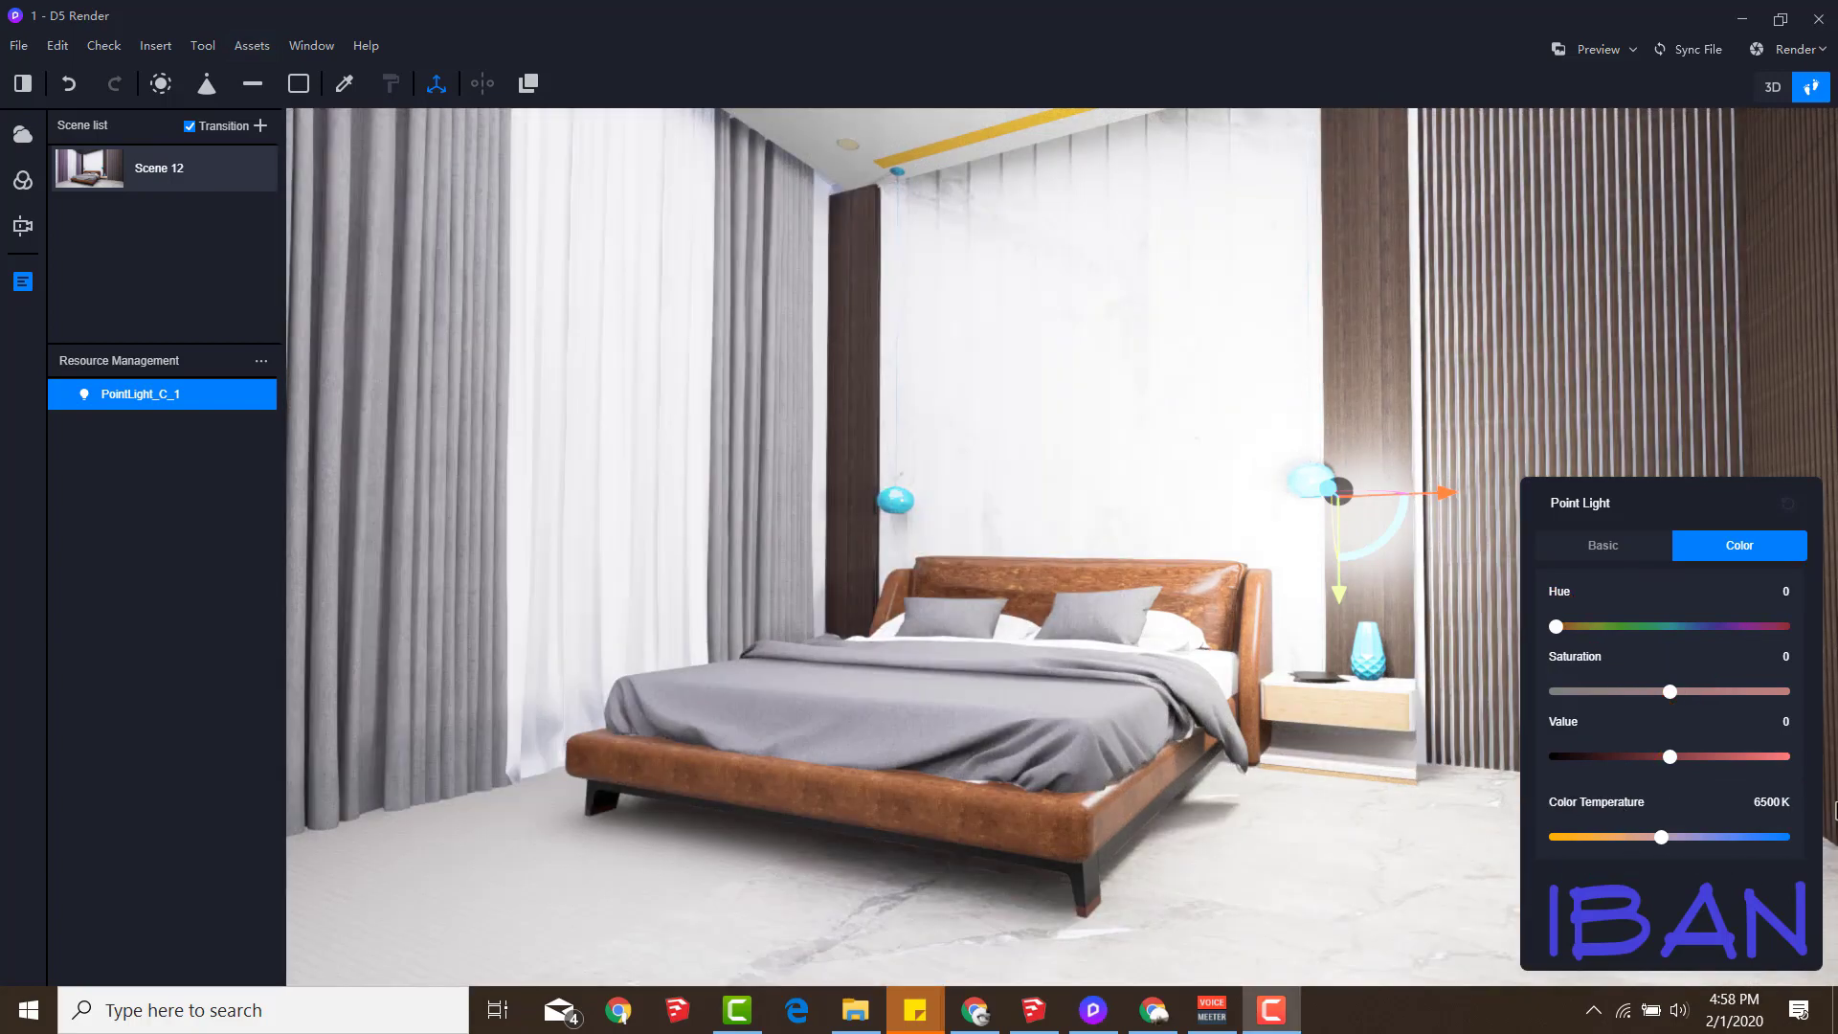
pyautogui.moveTo(1761, 784)
pyautogui.mouseDown()
pyautogui.moveTo(1799, 831)
pyautogui.moveTo(1759, 783)
pyautogui.mouseUp()
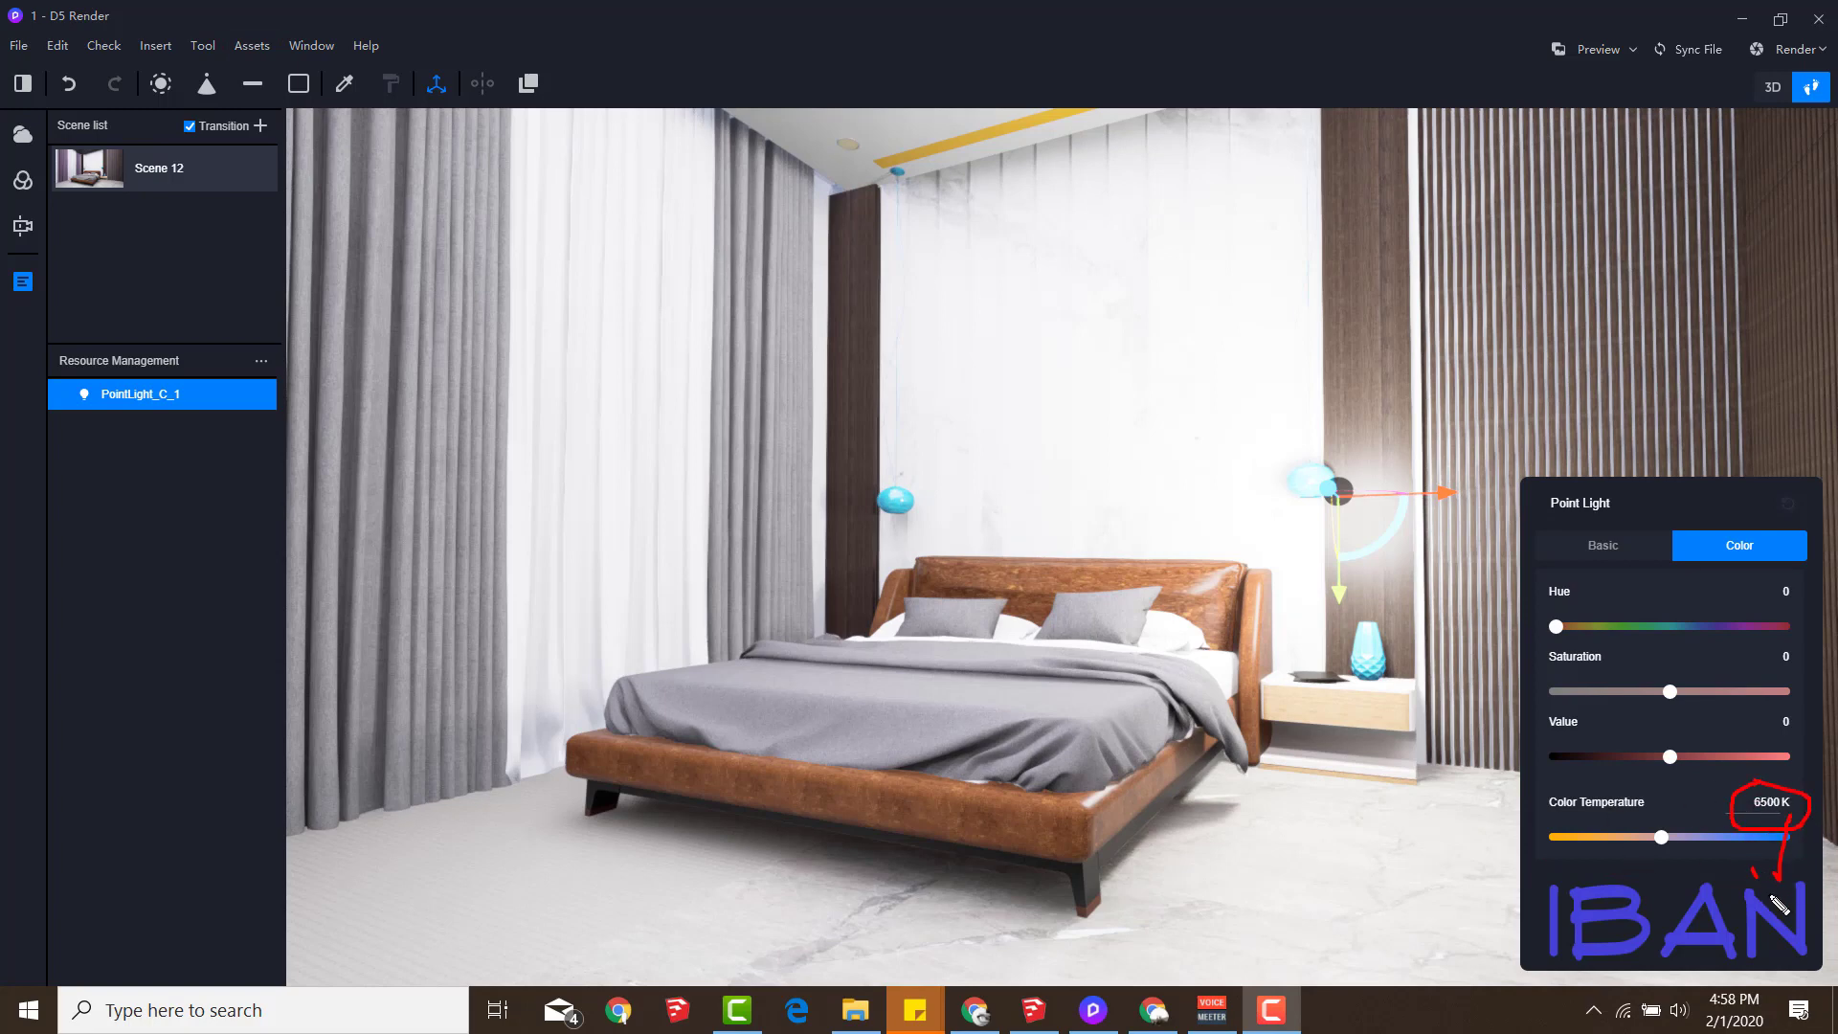
pyautogui.moveTo(1620, 962); pyautogui.dragTo(1816, 971)
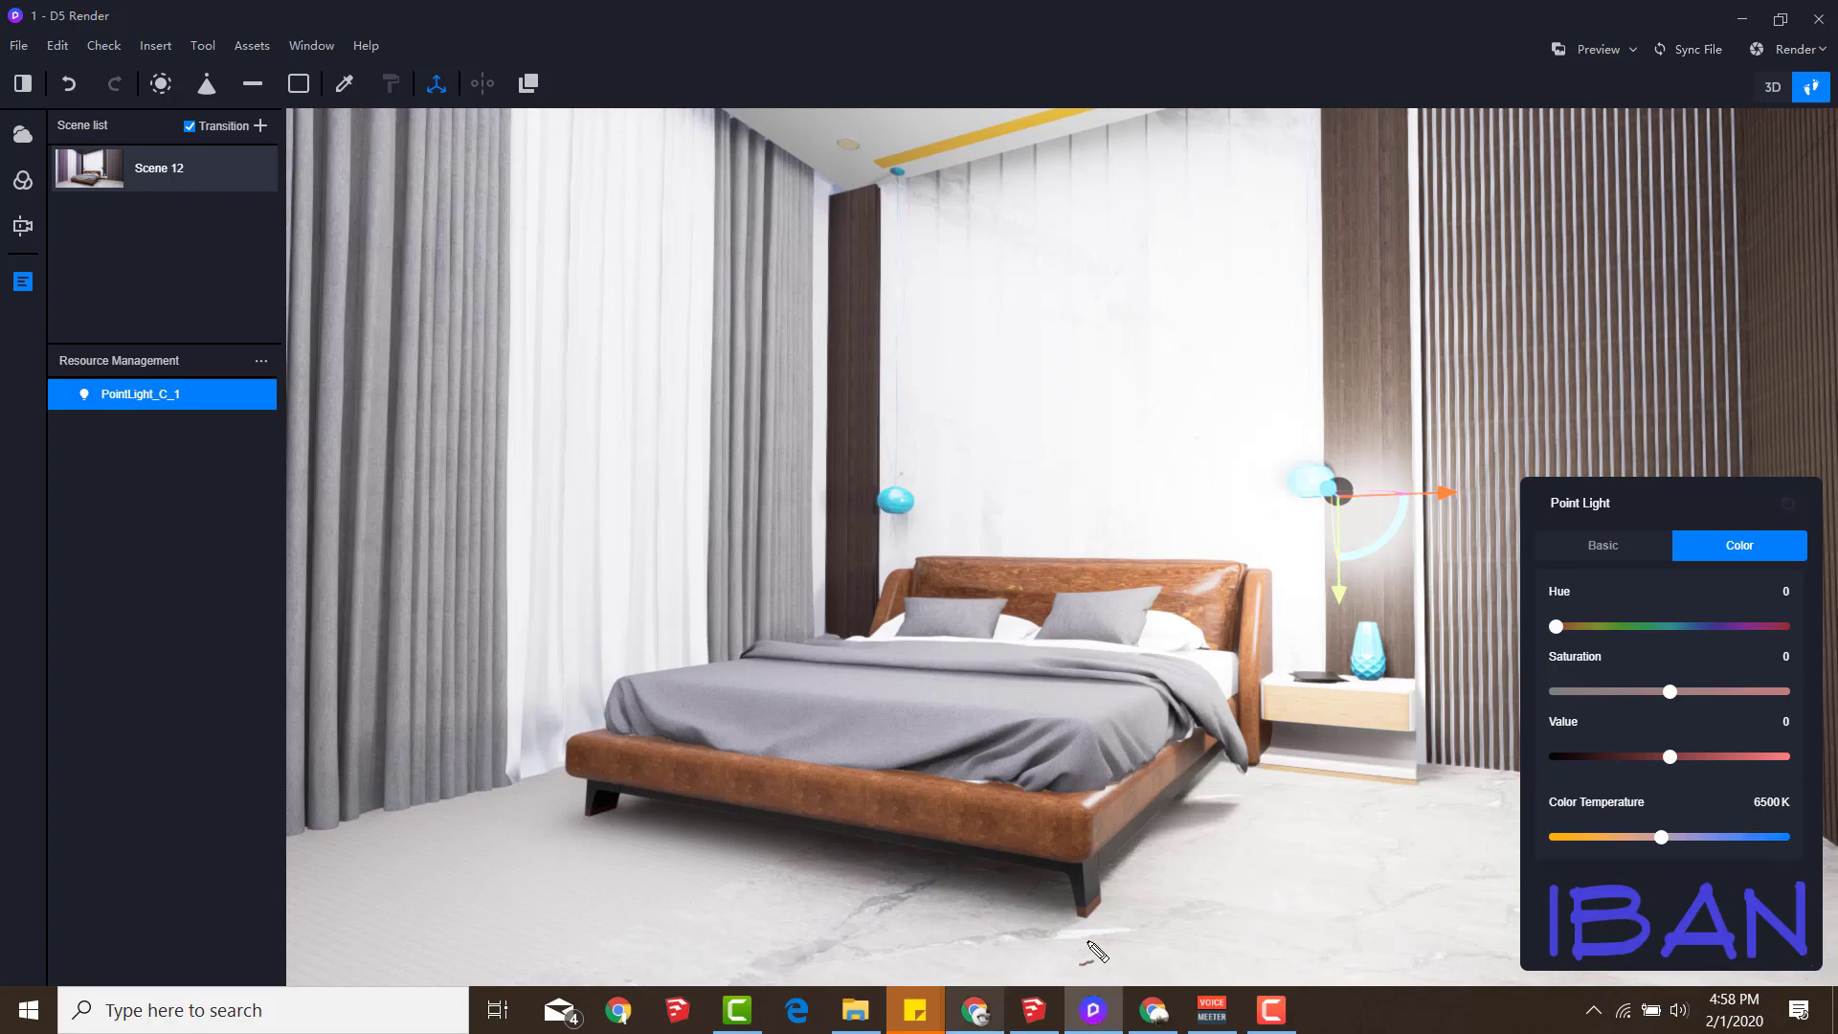
pyautogui.click(974, 1010)
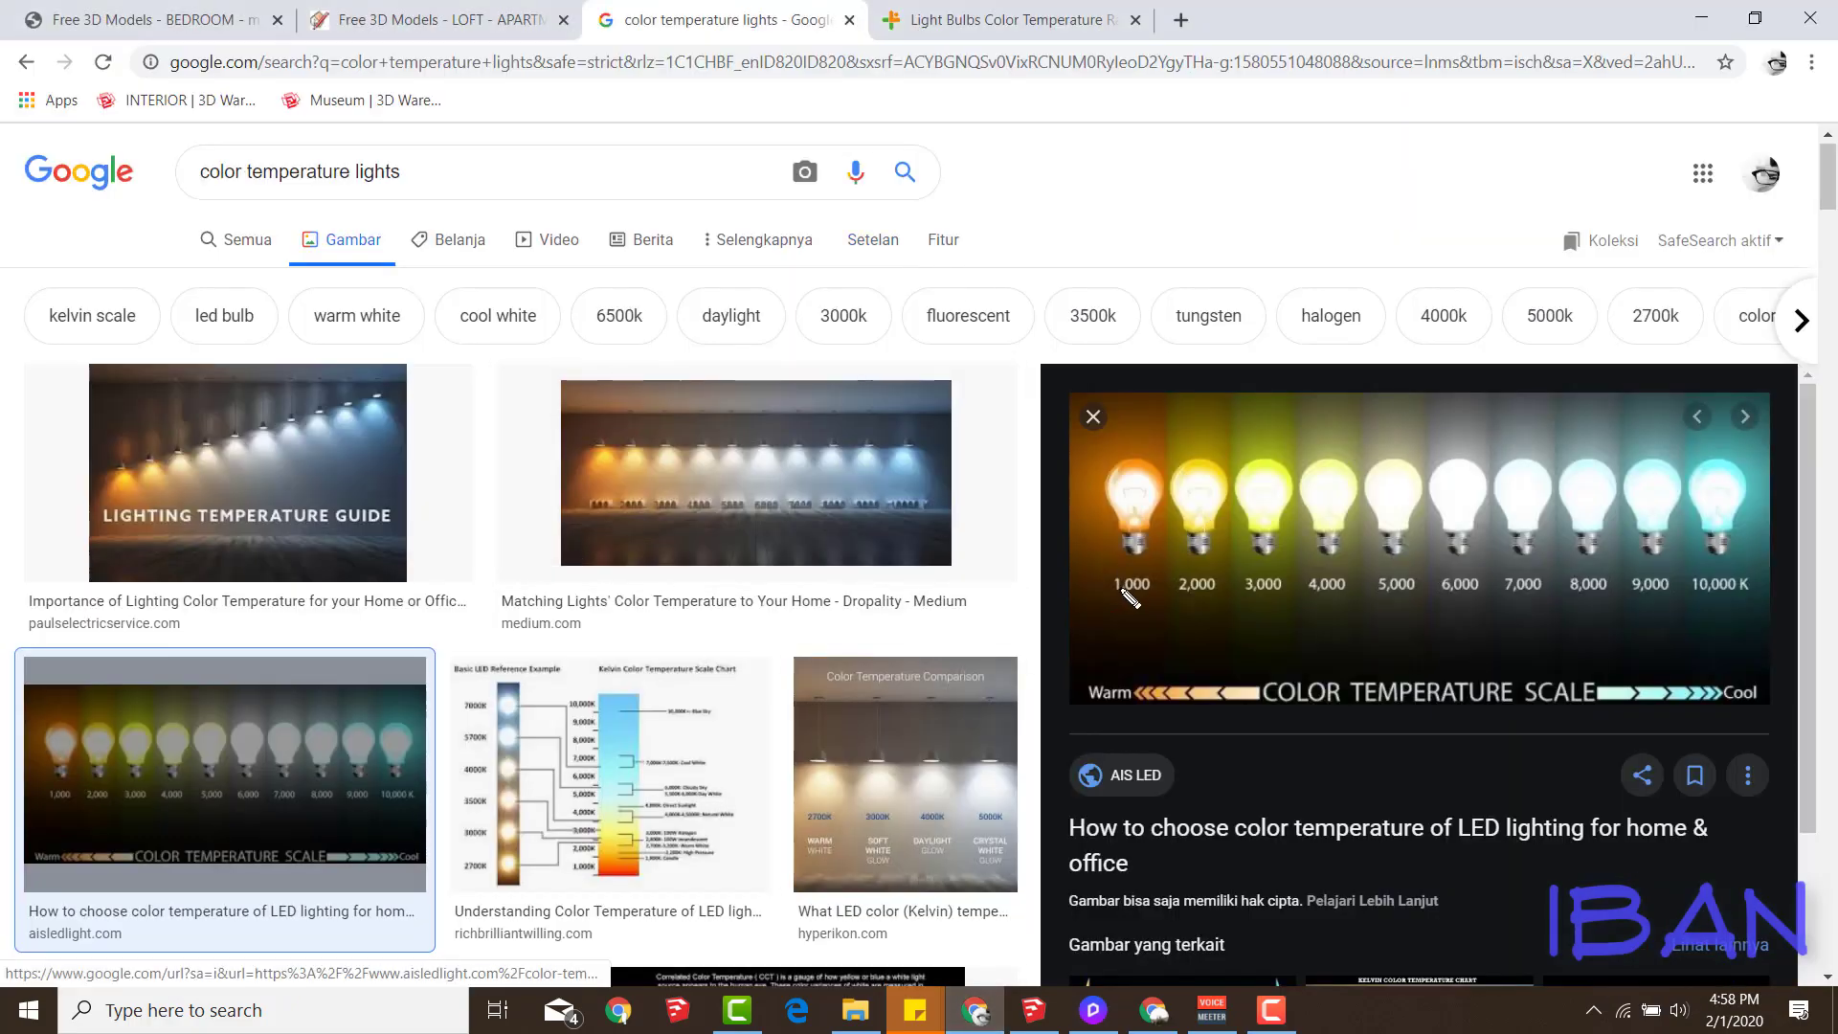
# Review the 1,000–10,000 K colour temperature scale, marking its warm and cool ends
pyautogui.moveTo(1126, 593)
pyautogui.mouseDown()
pyautogui.moveTo(1170, 574)
pyautogui.moveTo(1202, 595)
pyautogui.mouseUp()
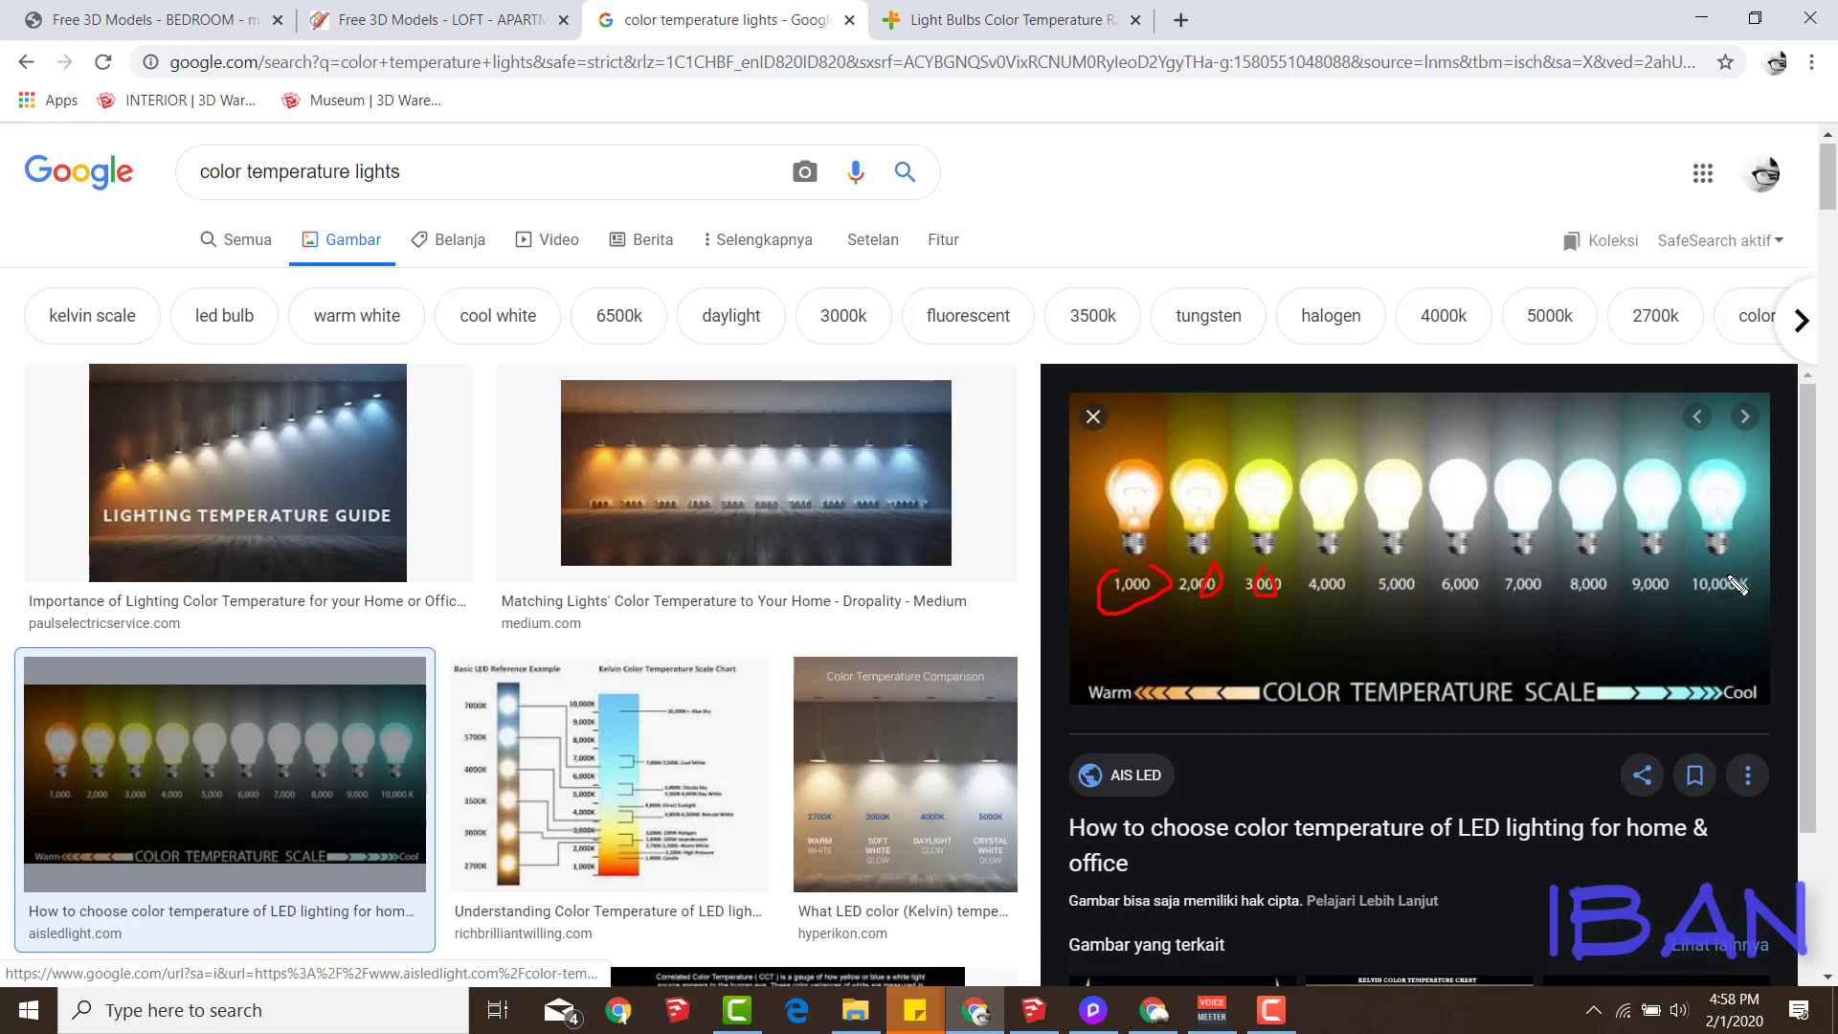
pyautogui.moveTo(1730, 577); pyautogui.dragTo(1735, 585)
pyautogui.moveTo(1440, 420)
pyautogui.mouseDown()
pyautogui.moveTo(1268, 423)
pyautogui.moveTo(1282, 457)
pyautogui.mouseUp()
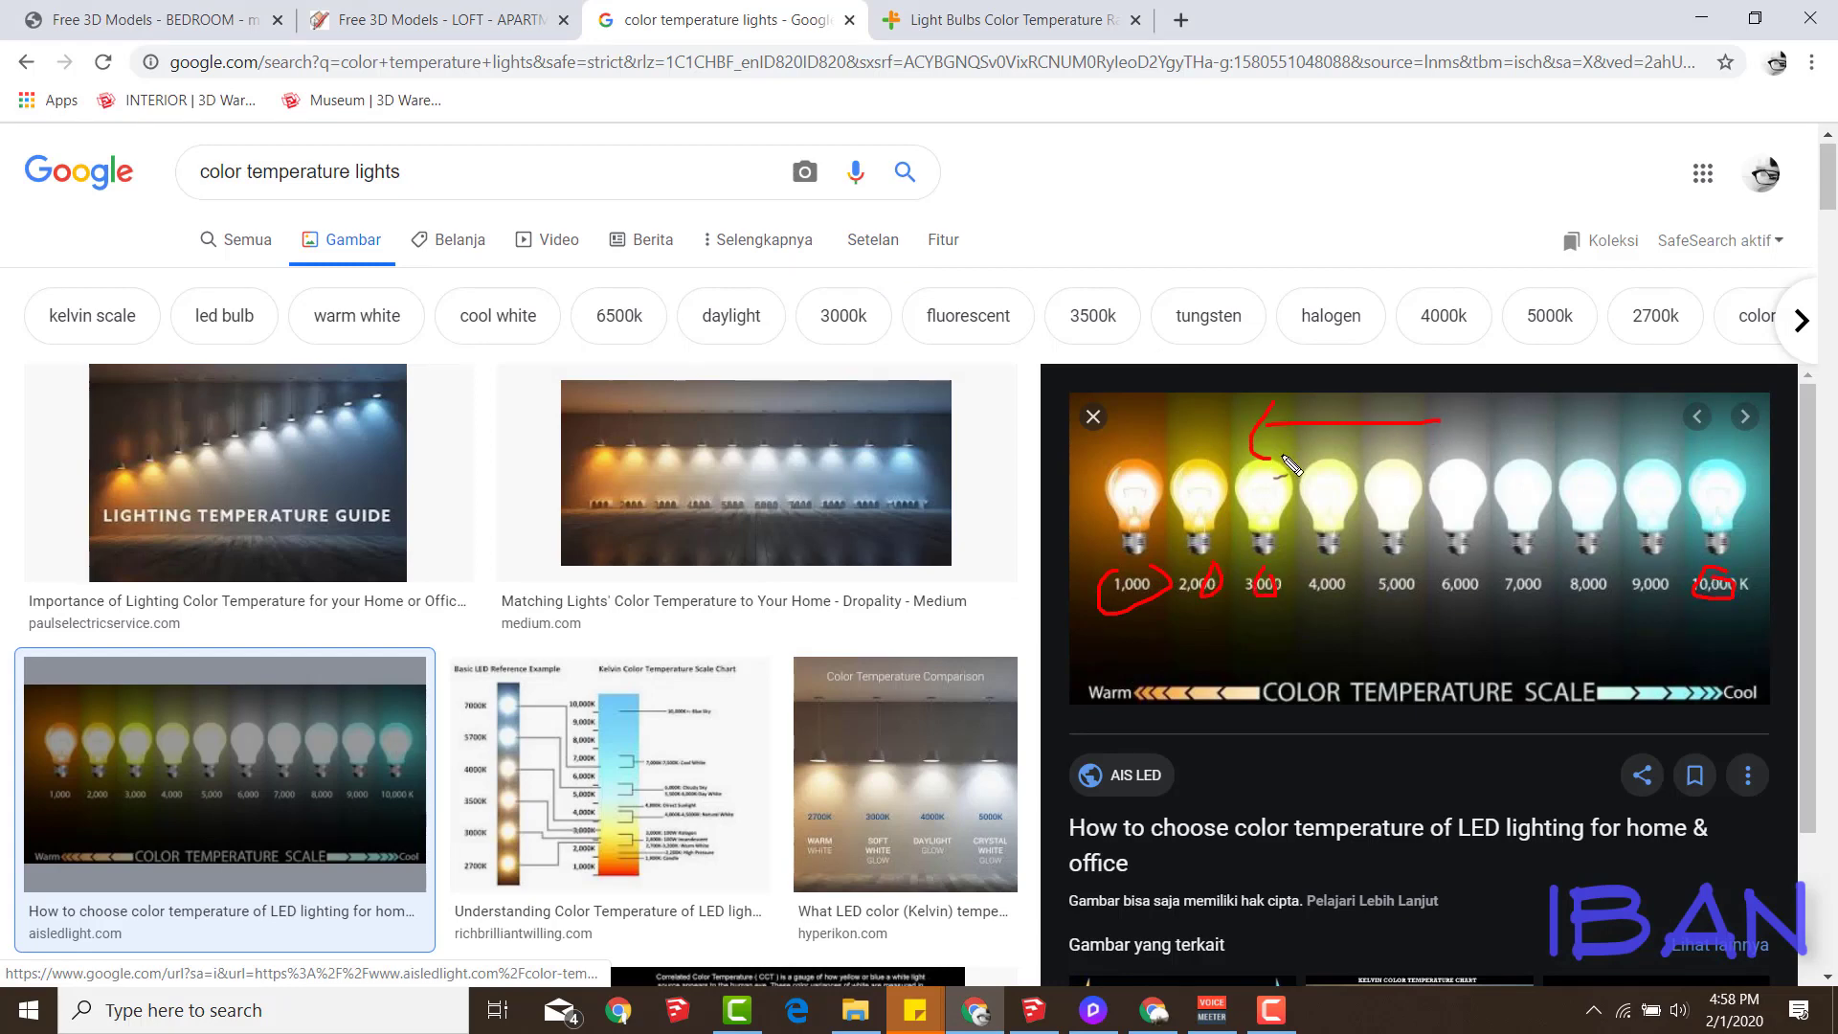
pyautogui.moveTo(1106, 662); pyautogui.dragTo(1163, 675)
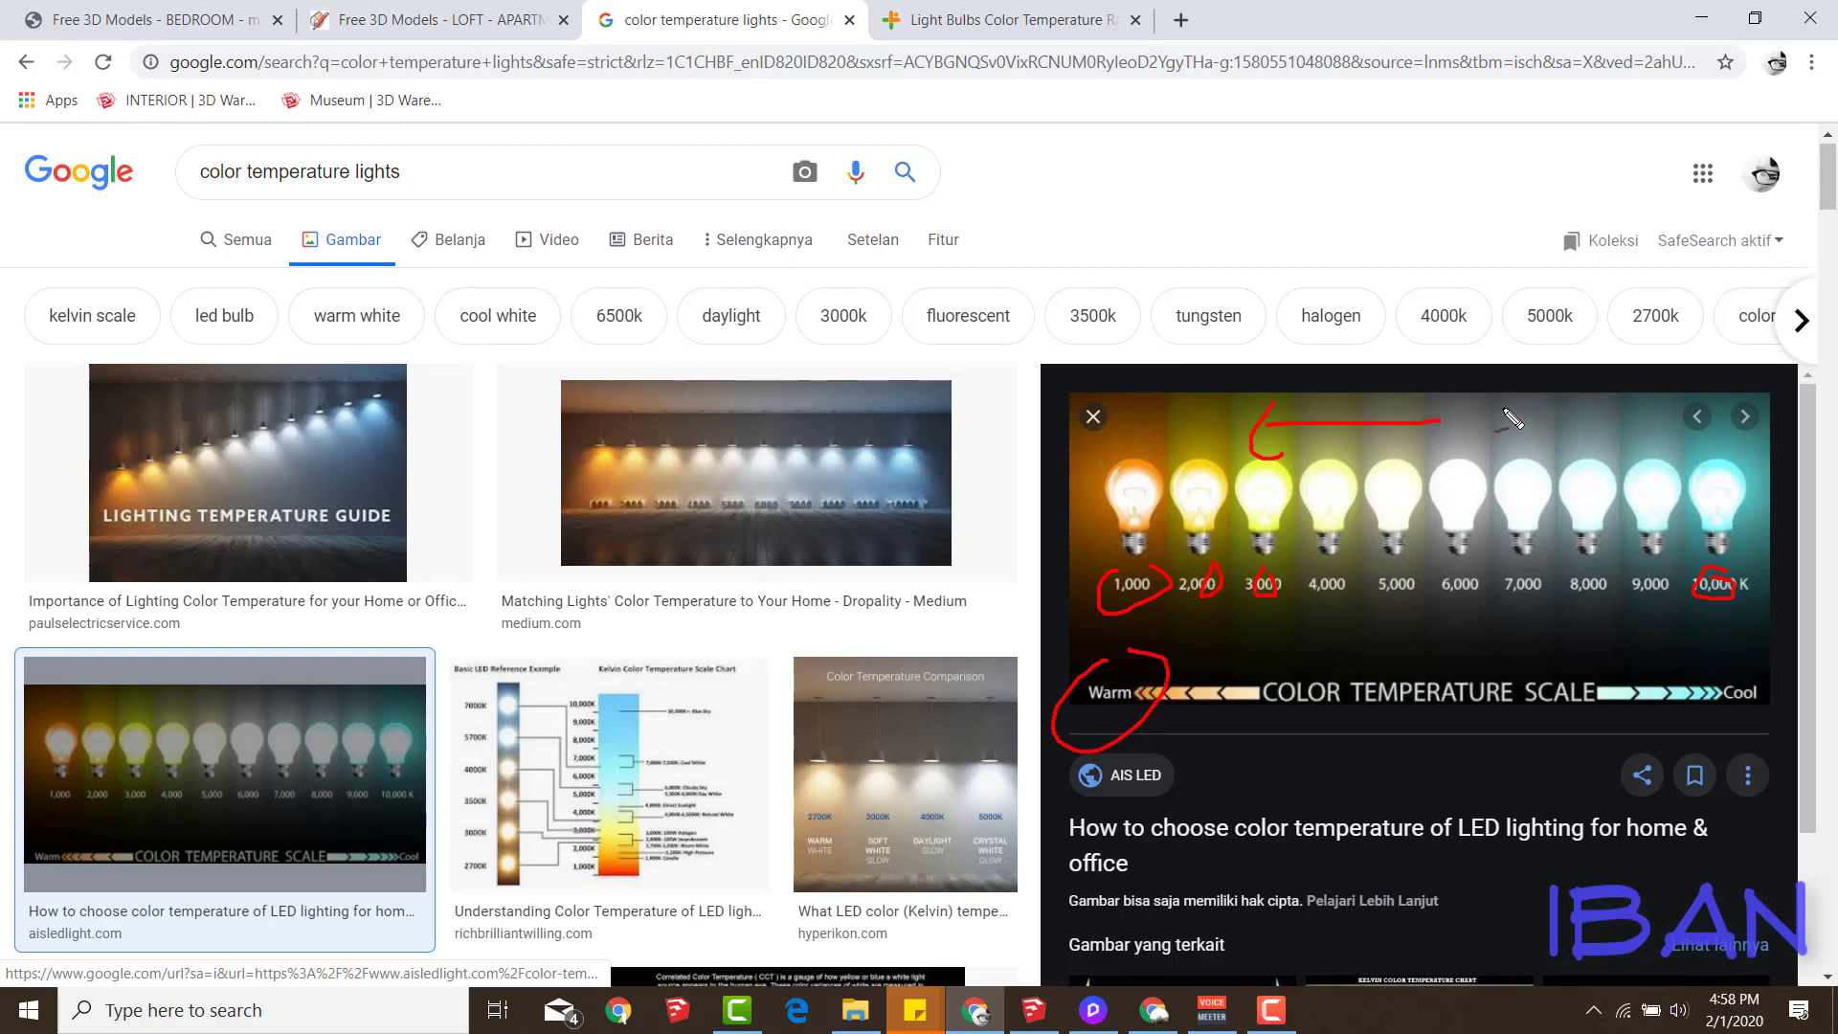
pyautogui.moveTo(1398, 367); pyautogui.dragTo(1570, 422)
pyautogui.moveTo(1723, 695)
pyautogui.mouseDown()
pyautogui.moveTo(1617, 660)
pyautogui.moveTo(1670, 636)
pyautogui.mouseUp()
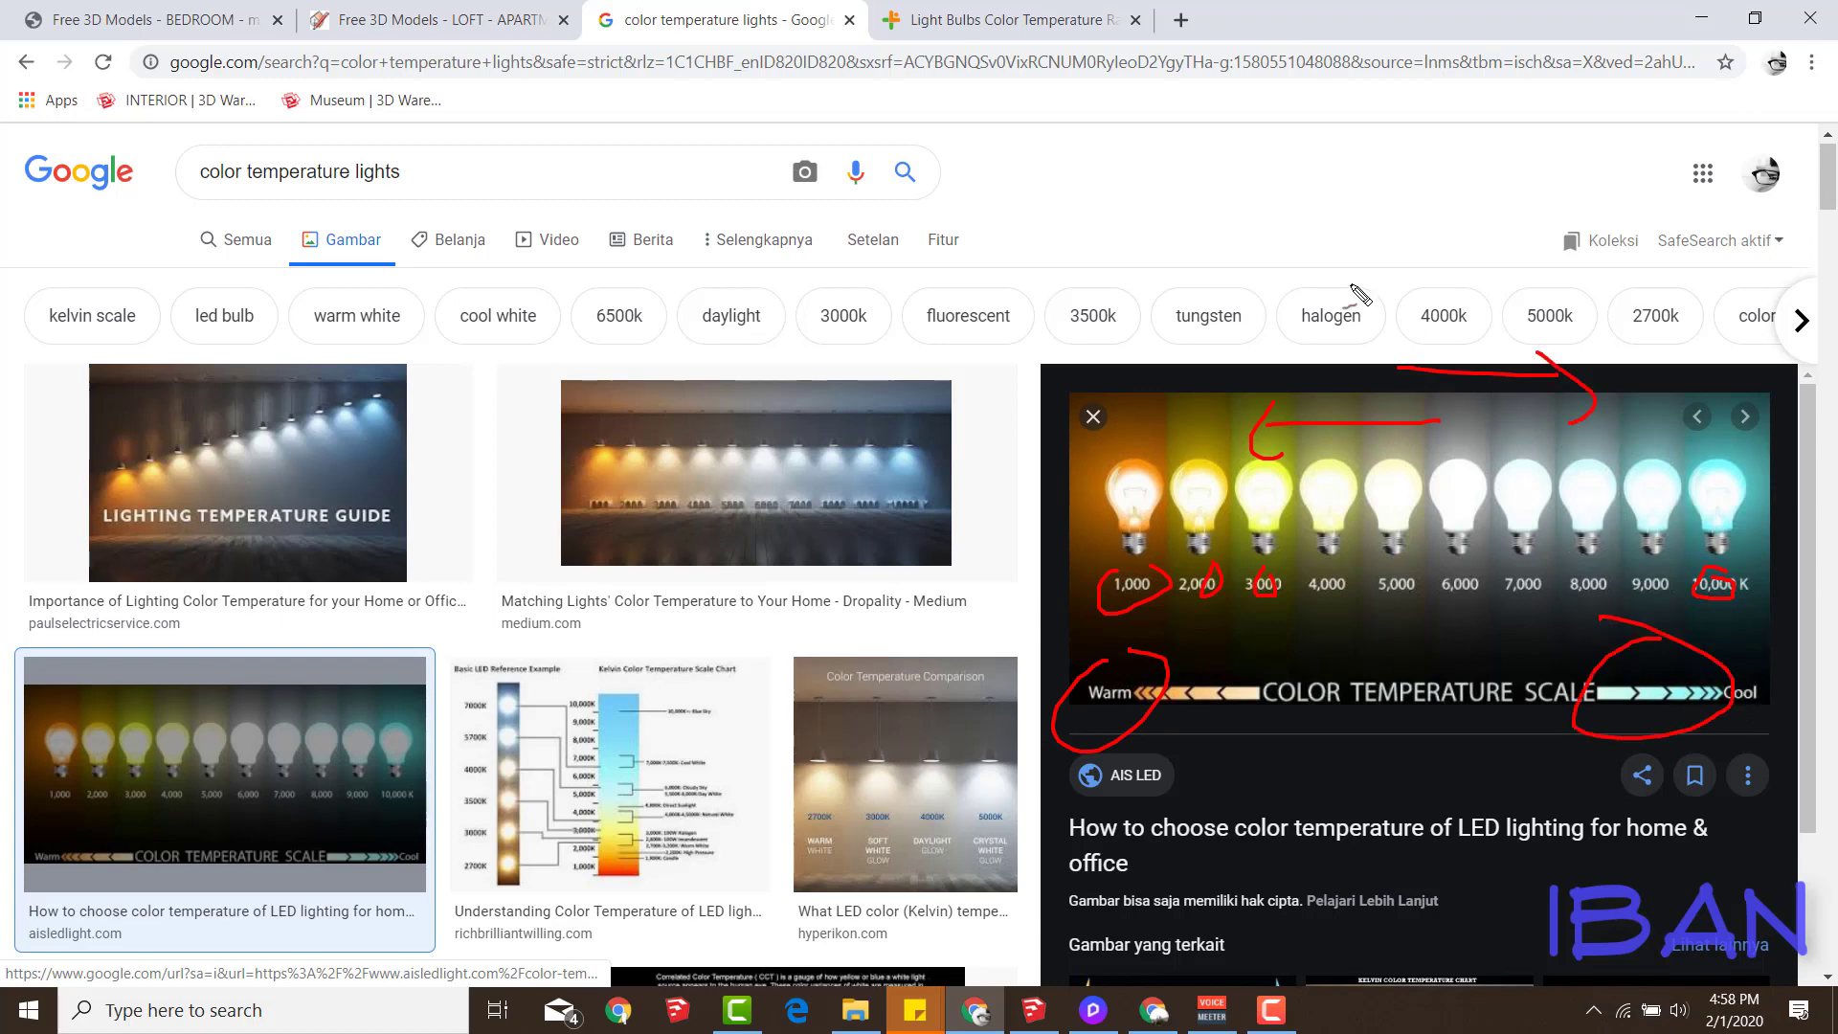
pyautogui.press('Escape')
pyautogui.click(971, 26)
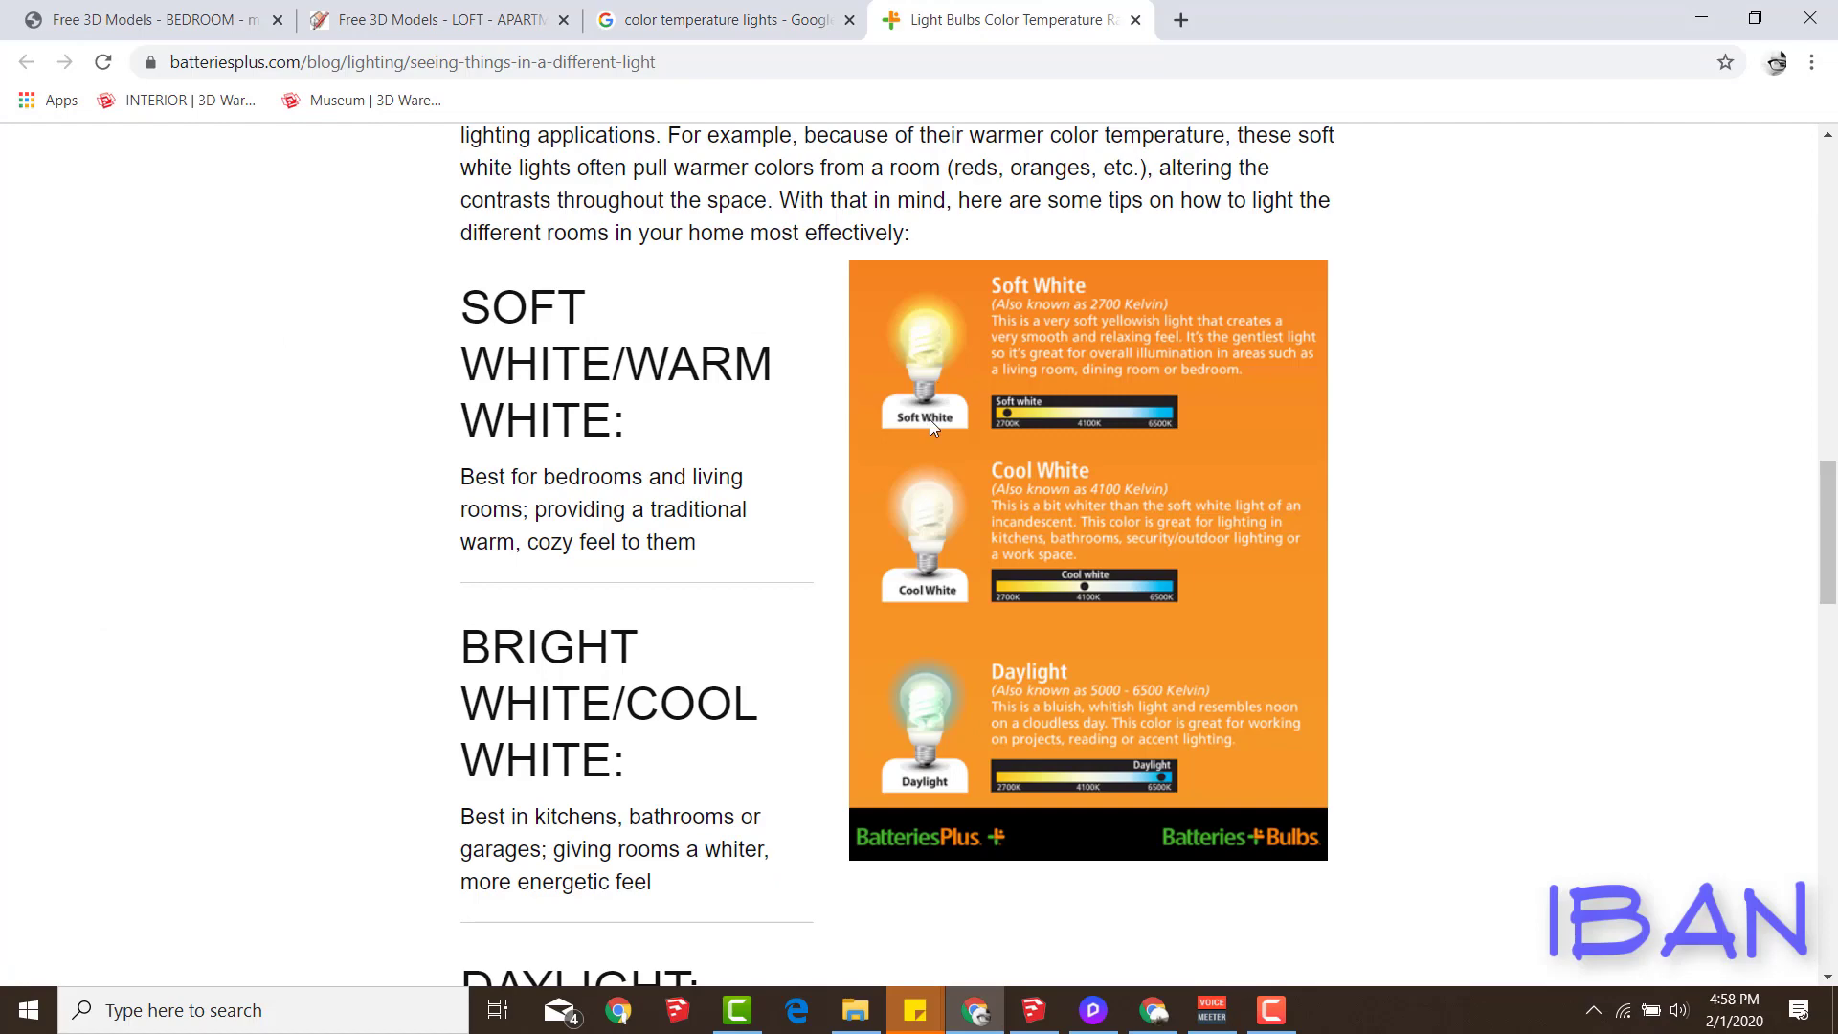
# Compare Soft White 2700 K, Cool White and Daylight 5000–6500 K, choosing Soft White for the bedroom
pyautogui.scroll(1, 928, 419)
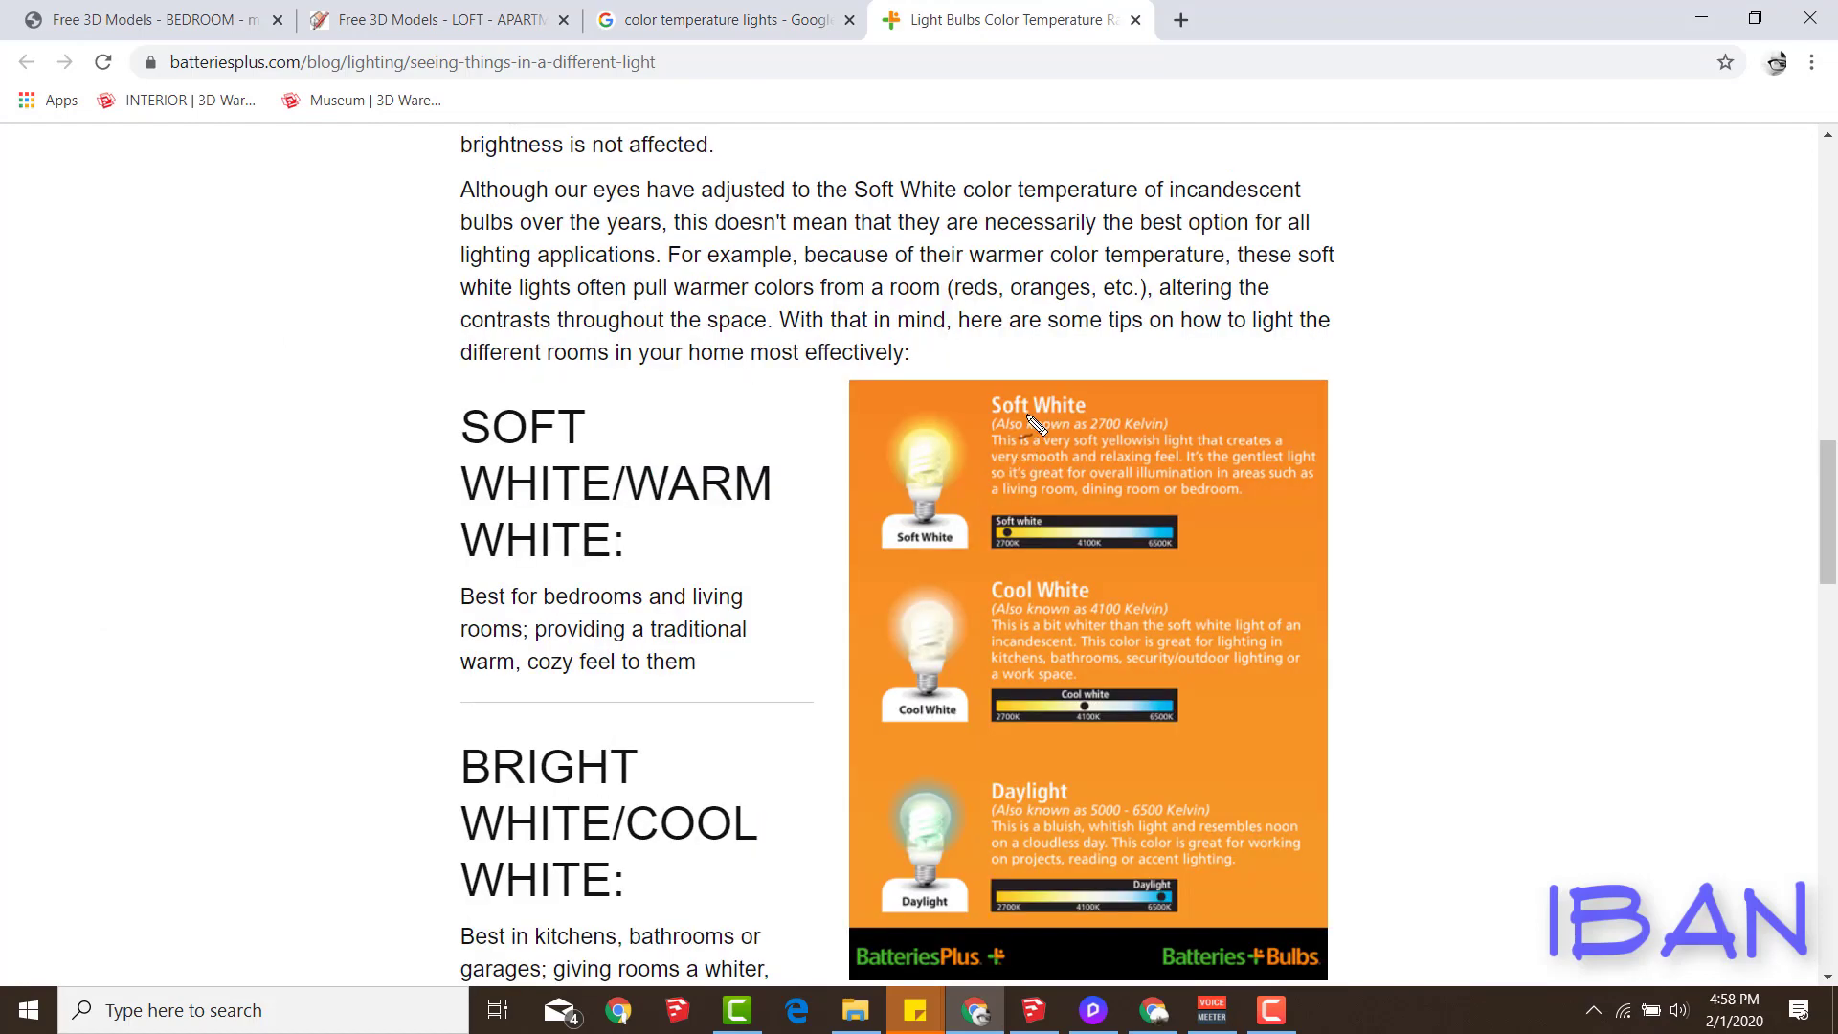
pyautogui.moveTo(1017, 396)
pyautogui.mouseDown()
pyautogui.moveTo(957, 426)
pyautogui.moveTo(1208, 458)
pyautogui.moveTo(922, 387)
pyautogui.mouseUp()
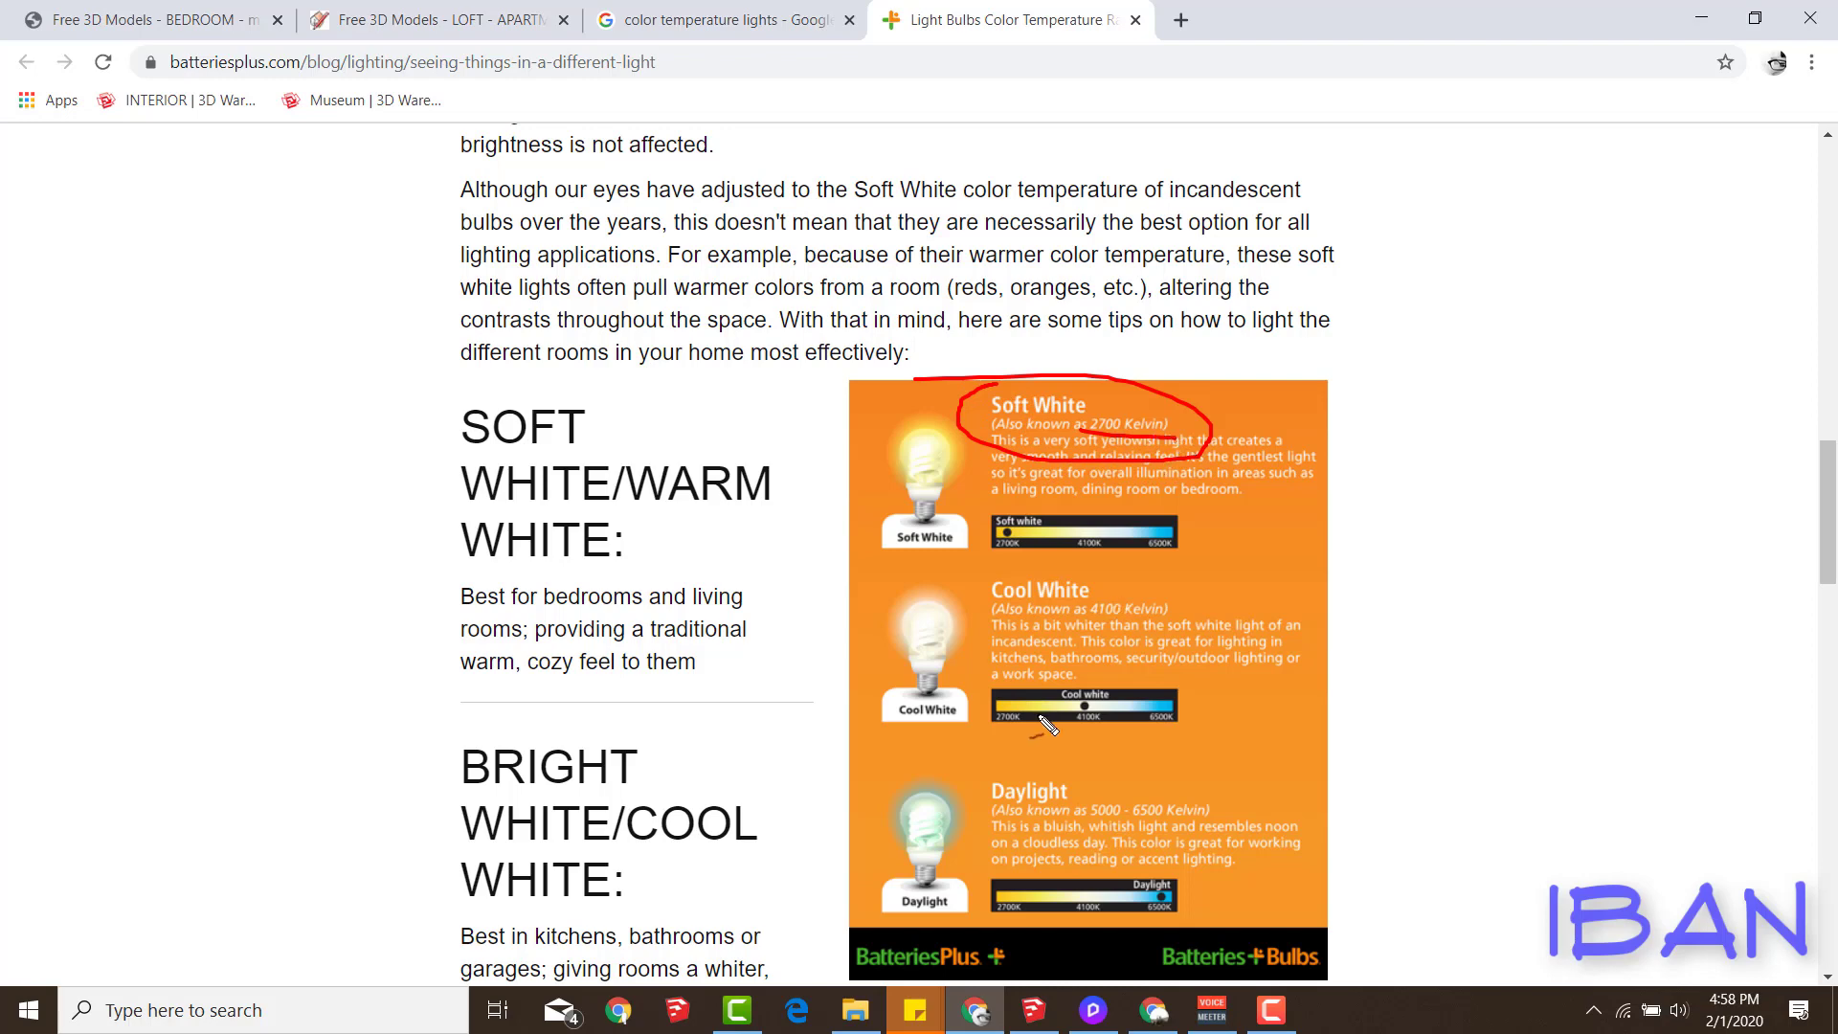
pyautogui.moveTo(982, 605); pyautogui.dragTo(991, 579)
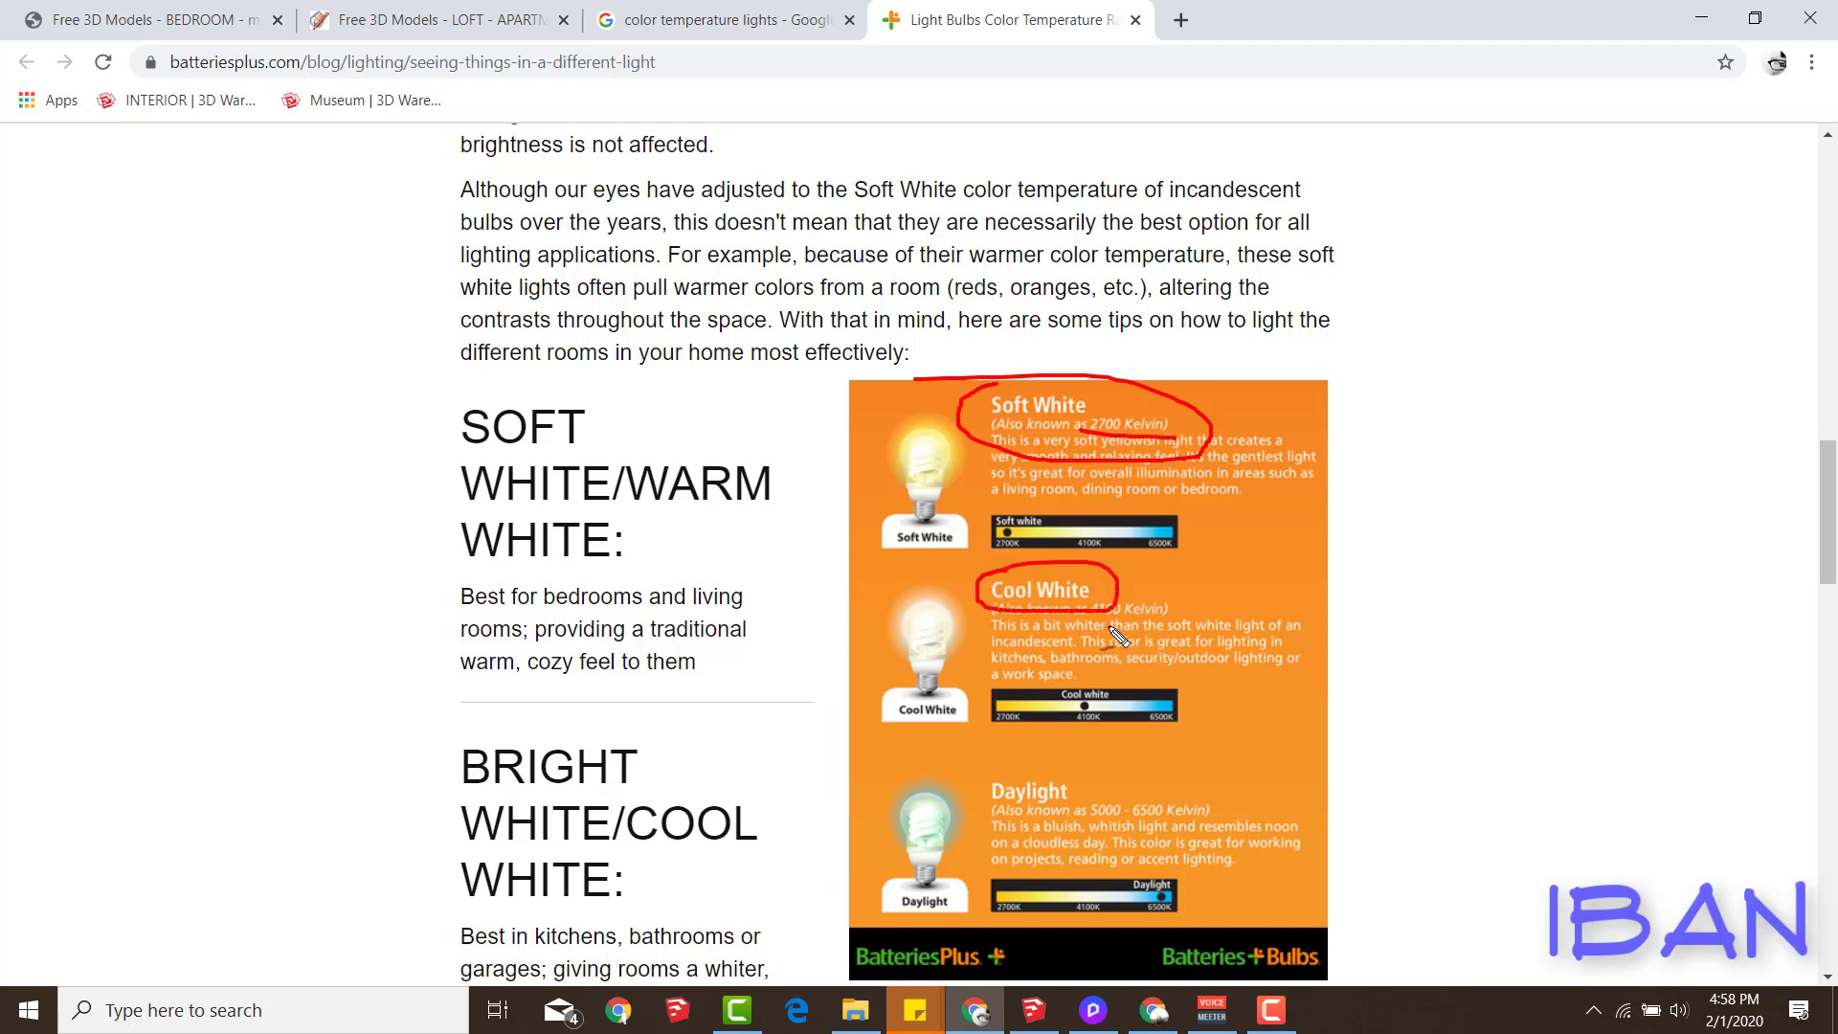
pyautogui.moveTo(1151, 620); pyautogui.dragTo(1163, 621)
pyautogui.moveTo(1022, 783); pyautogui.dragTo(1005, 780)
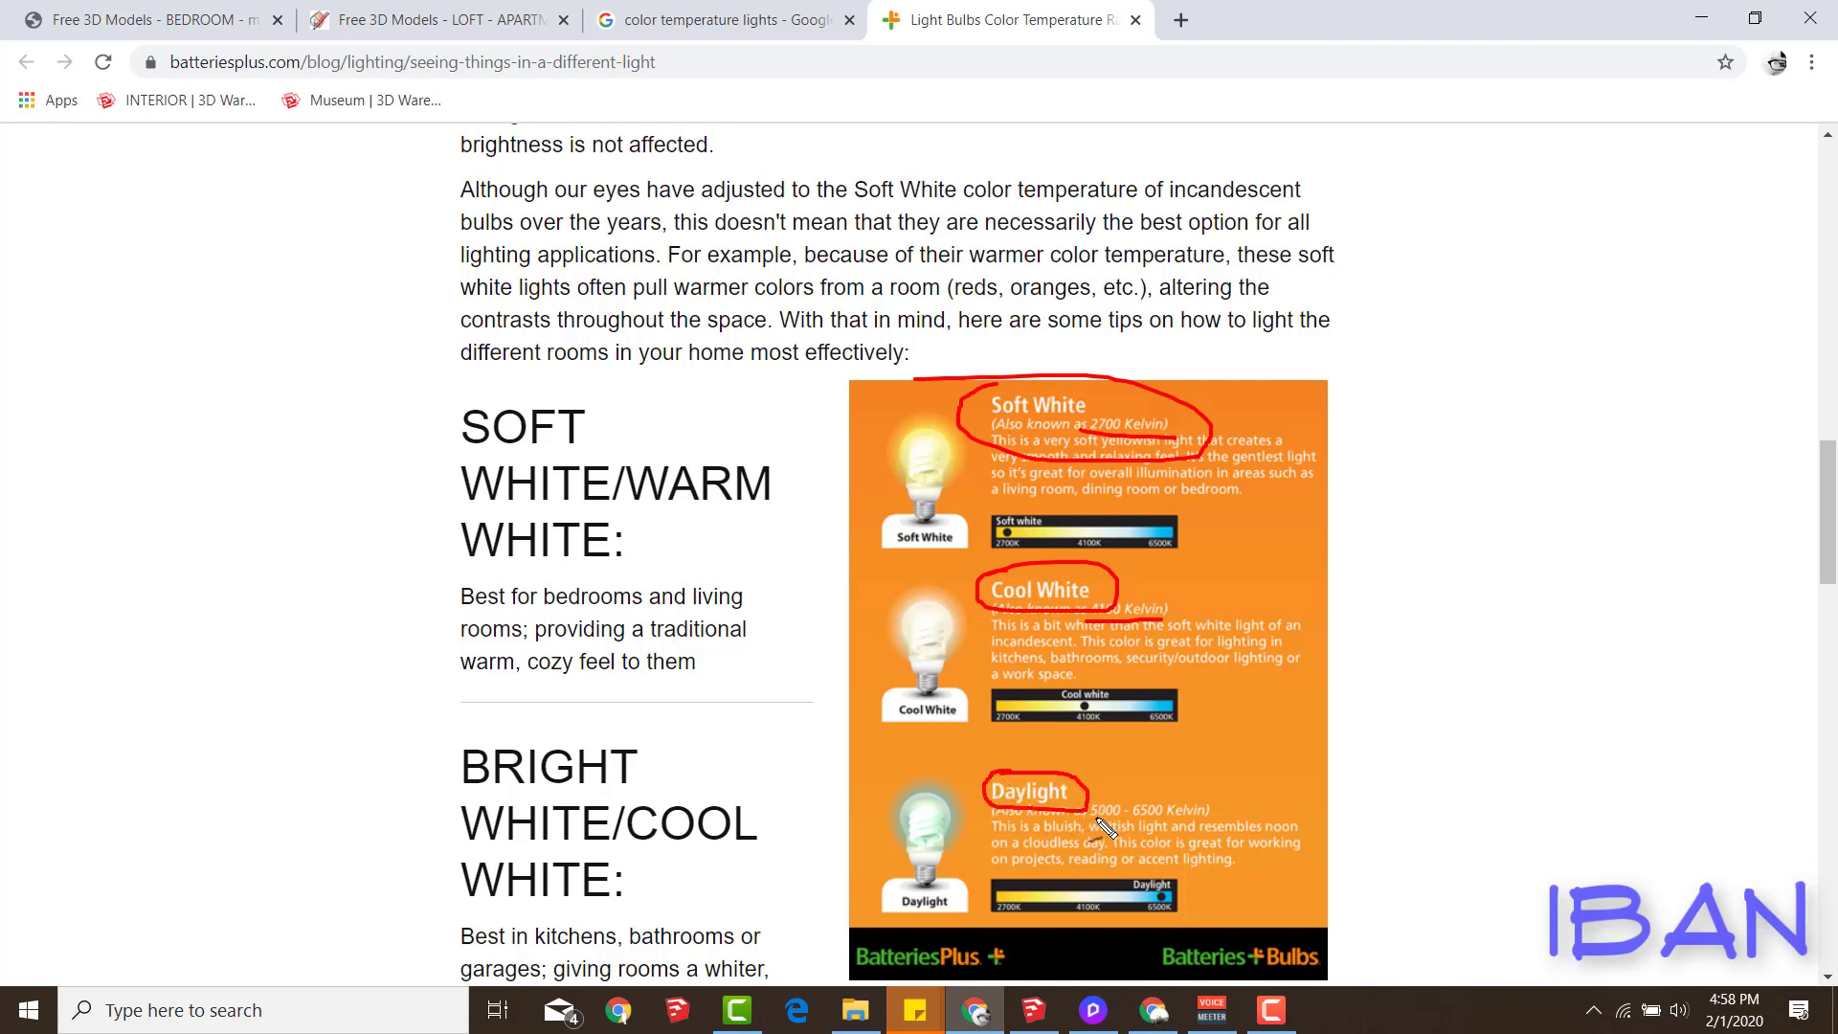
pyautogui.moveTo(1101, 823); pyautogui.dragTo(1225, 787)
pyautogui.moveTo(1185, 429); pyautogui.dragTo(1268, 383)
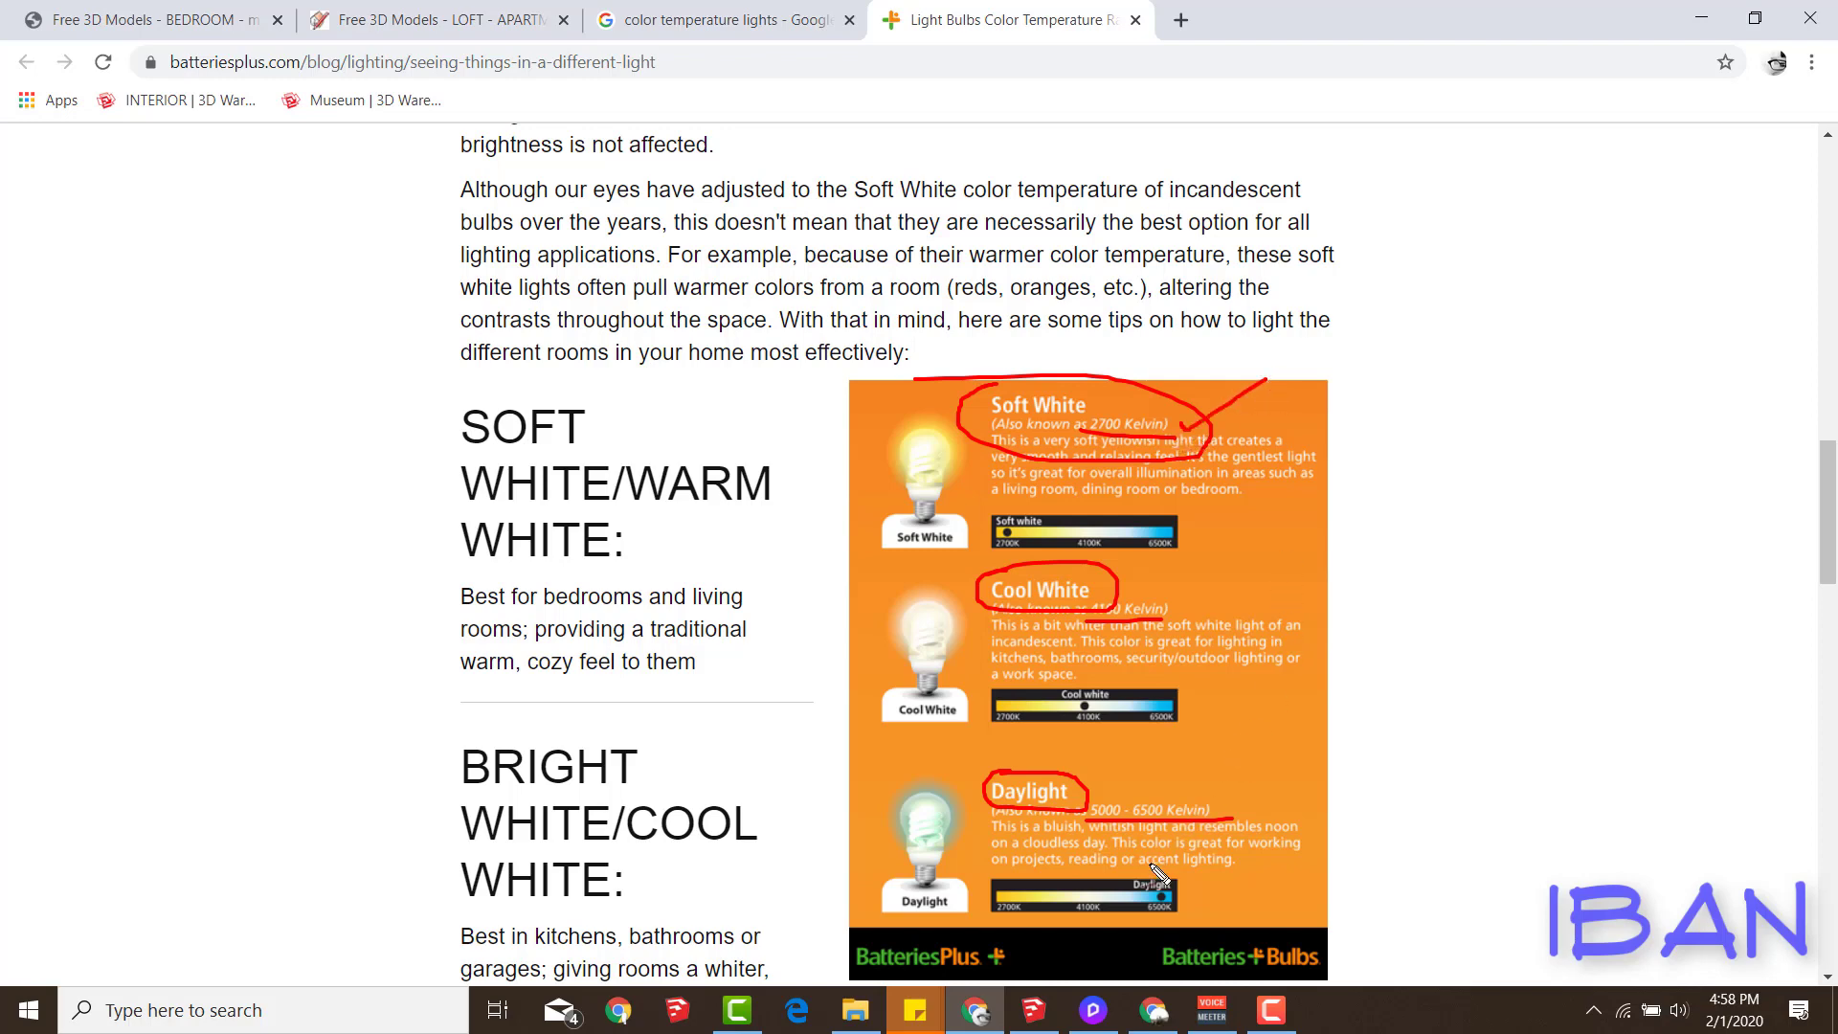
pyautogui.click(1096, 1012)
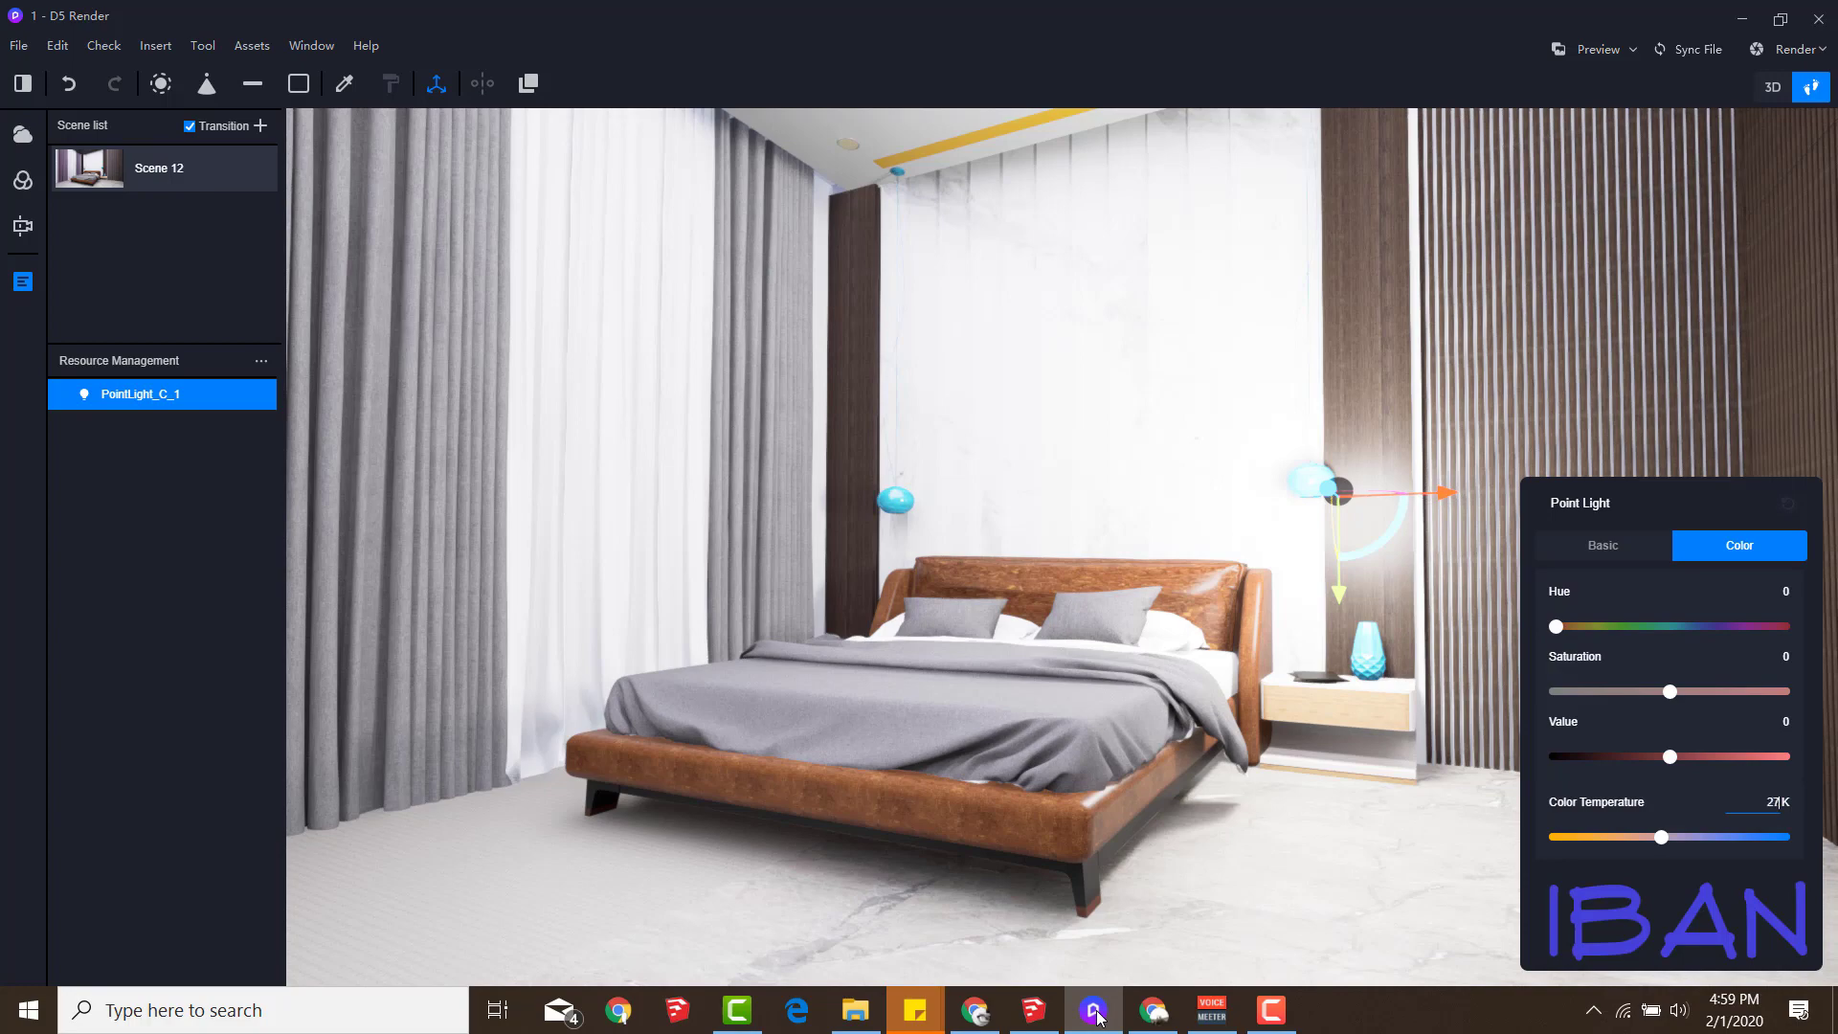
# Paste a copy of the point light at the second pendant, then start adding another light
pyautogui.press('Escape')
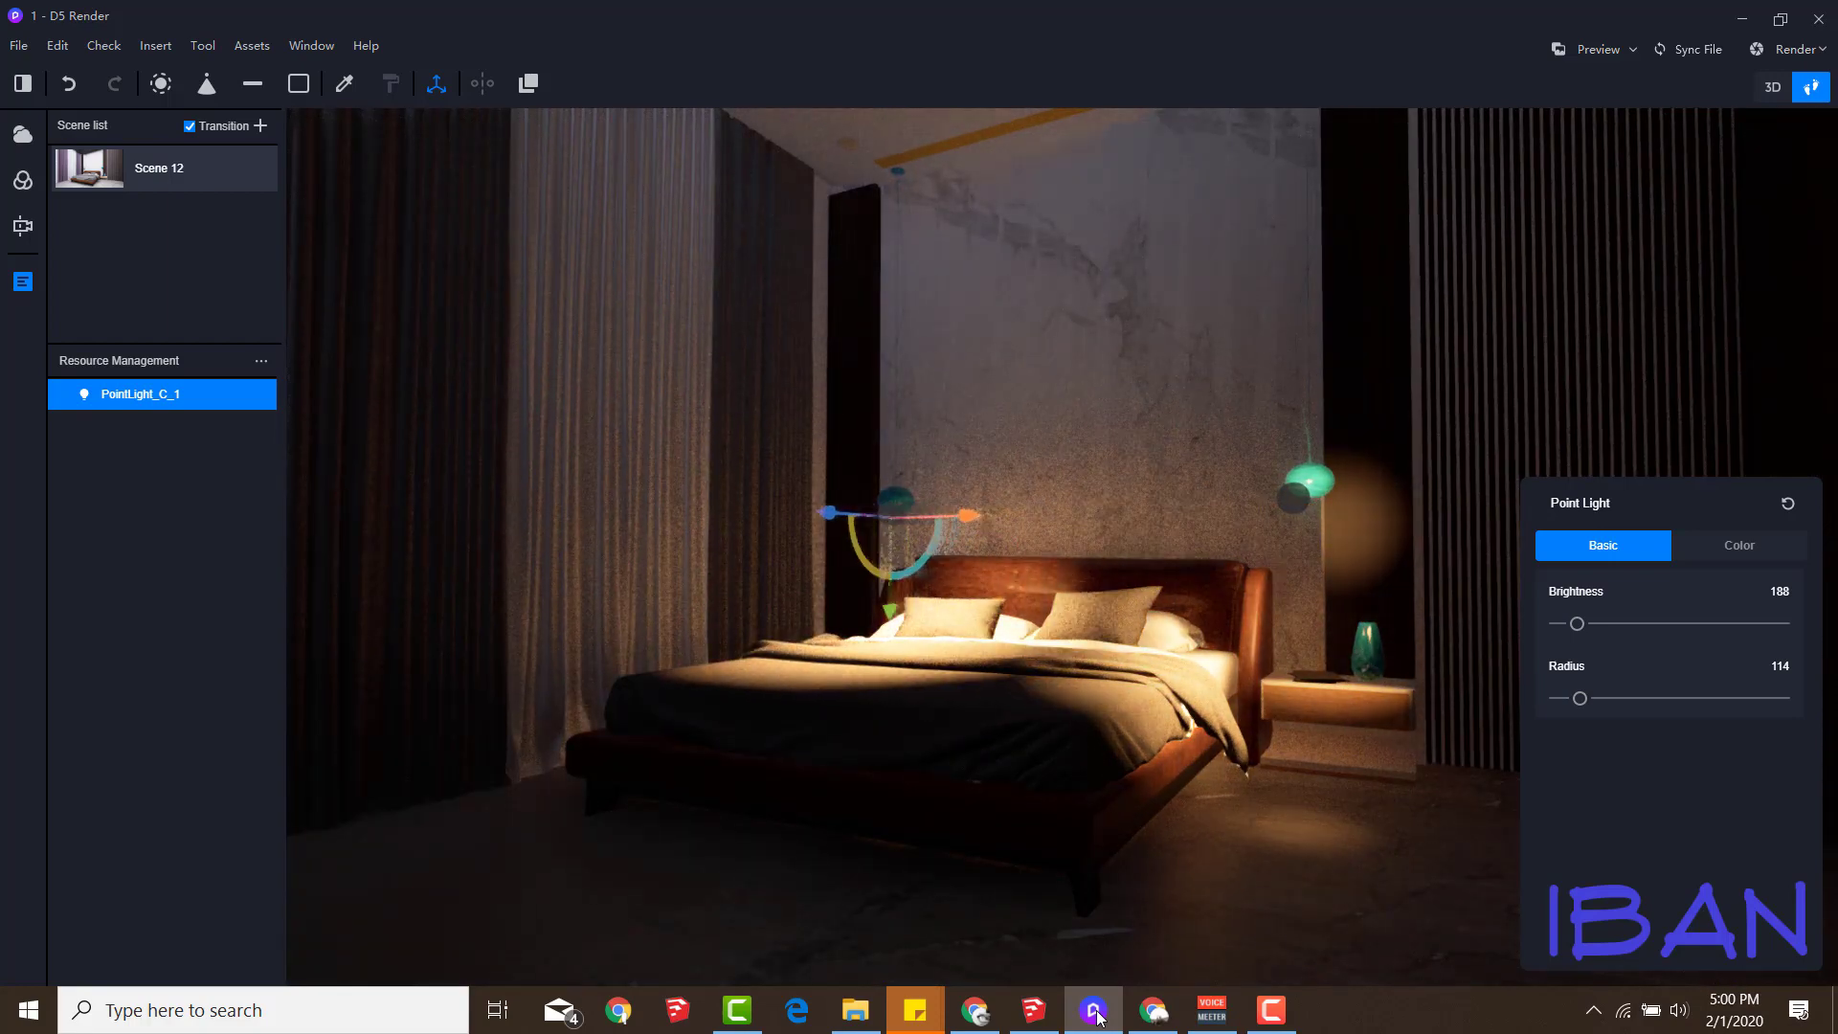
pyautogui.hotkey('ctrl', 'v')
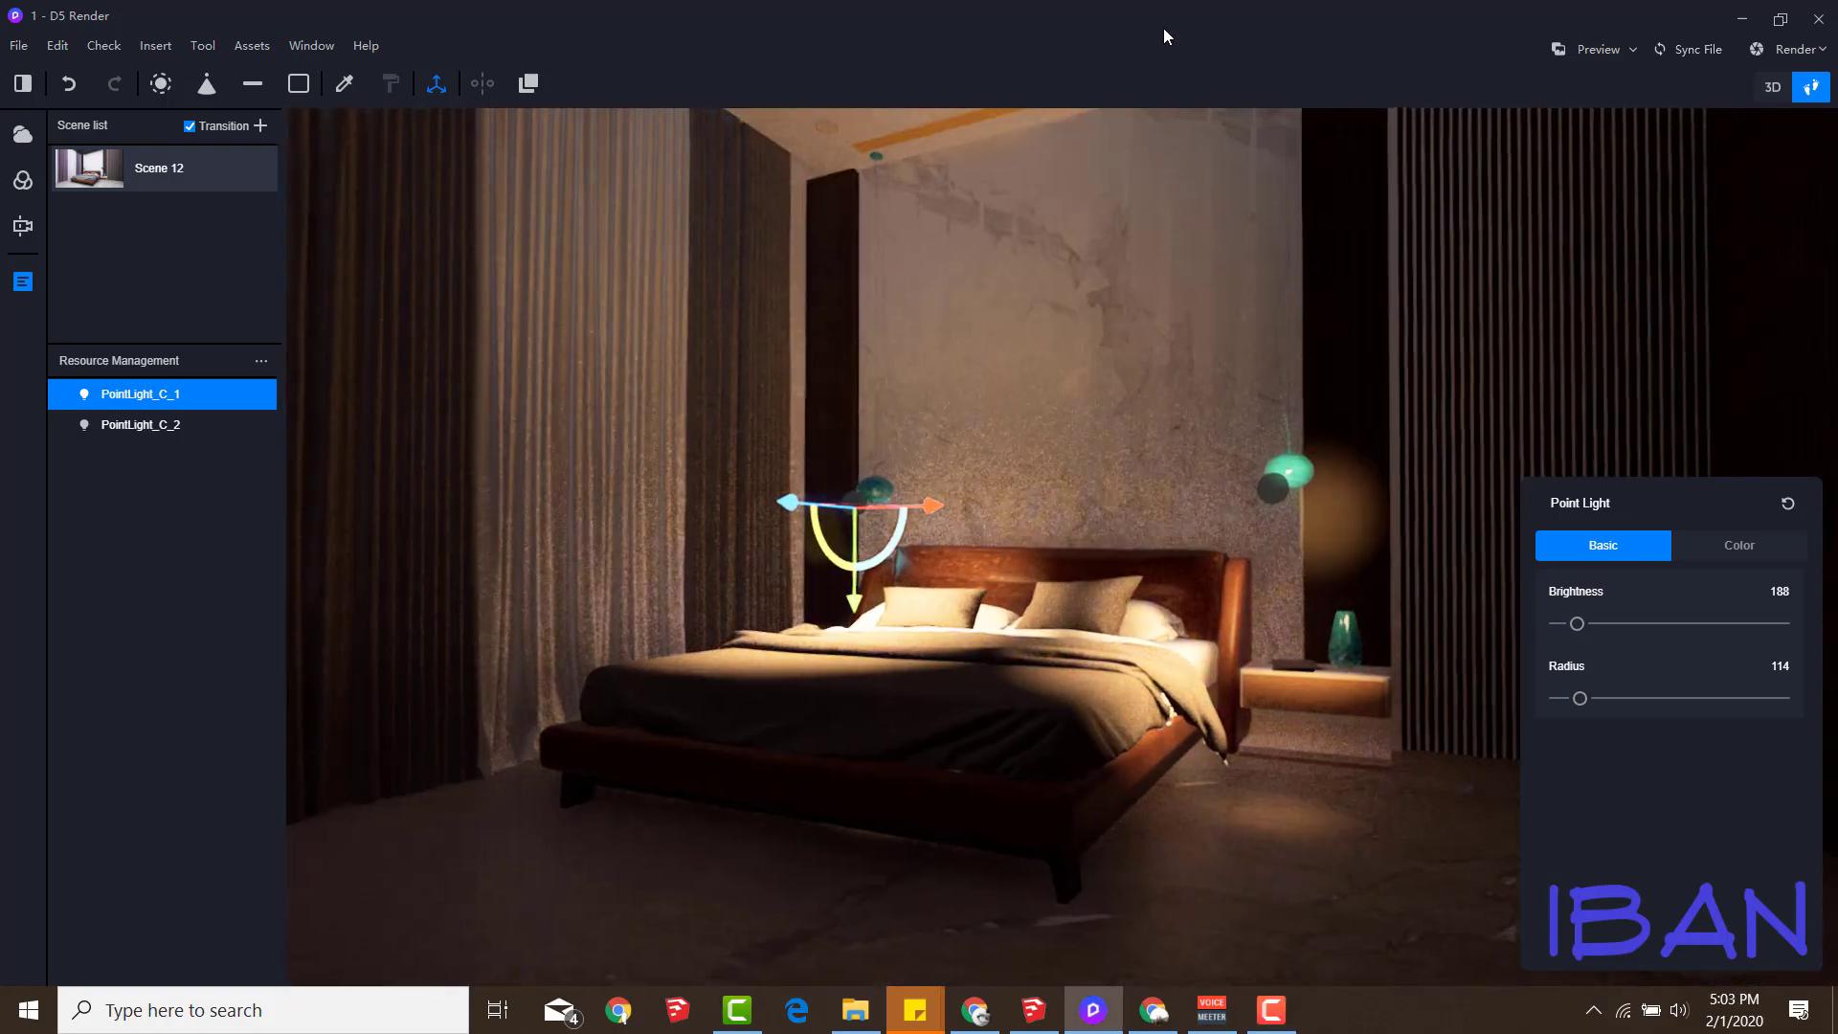
pyautogui.press('Escape')
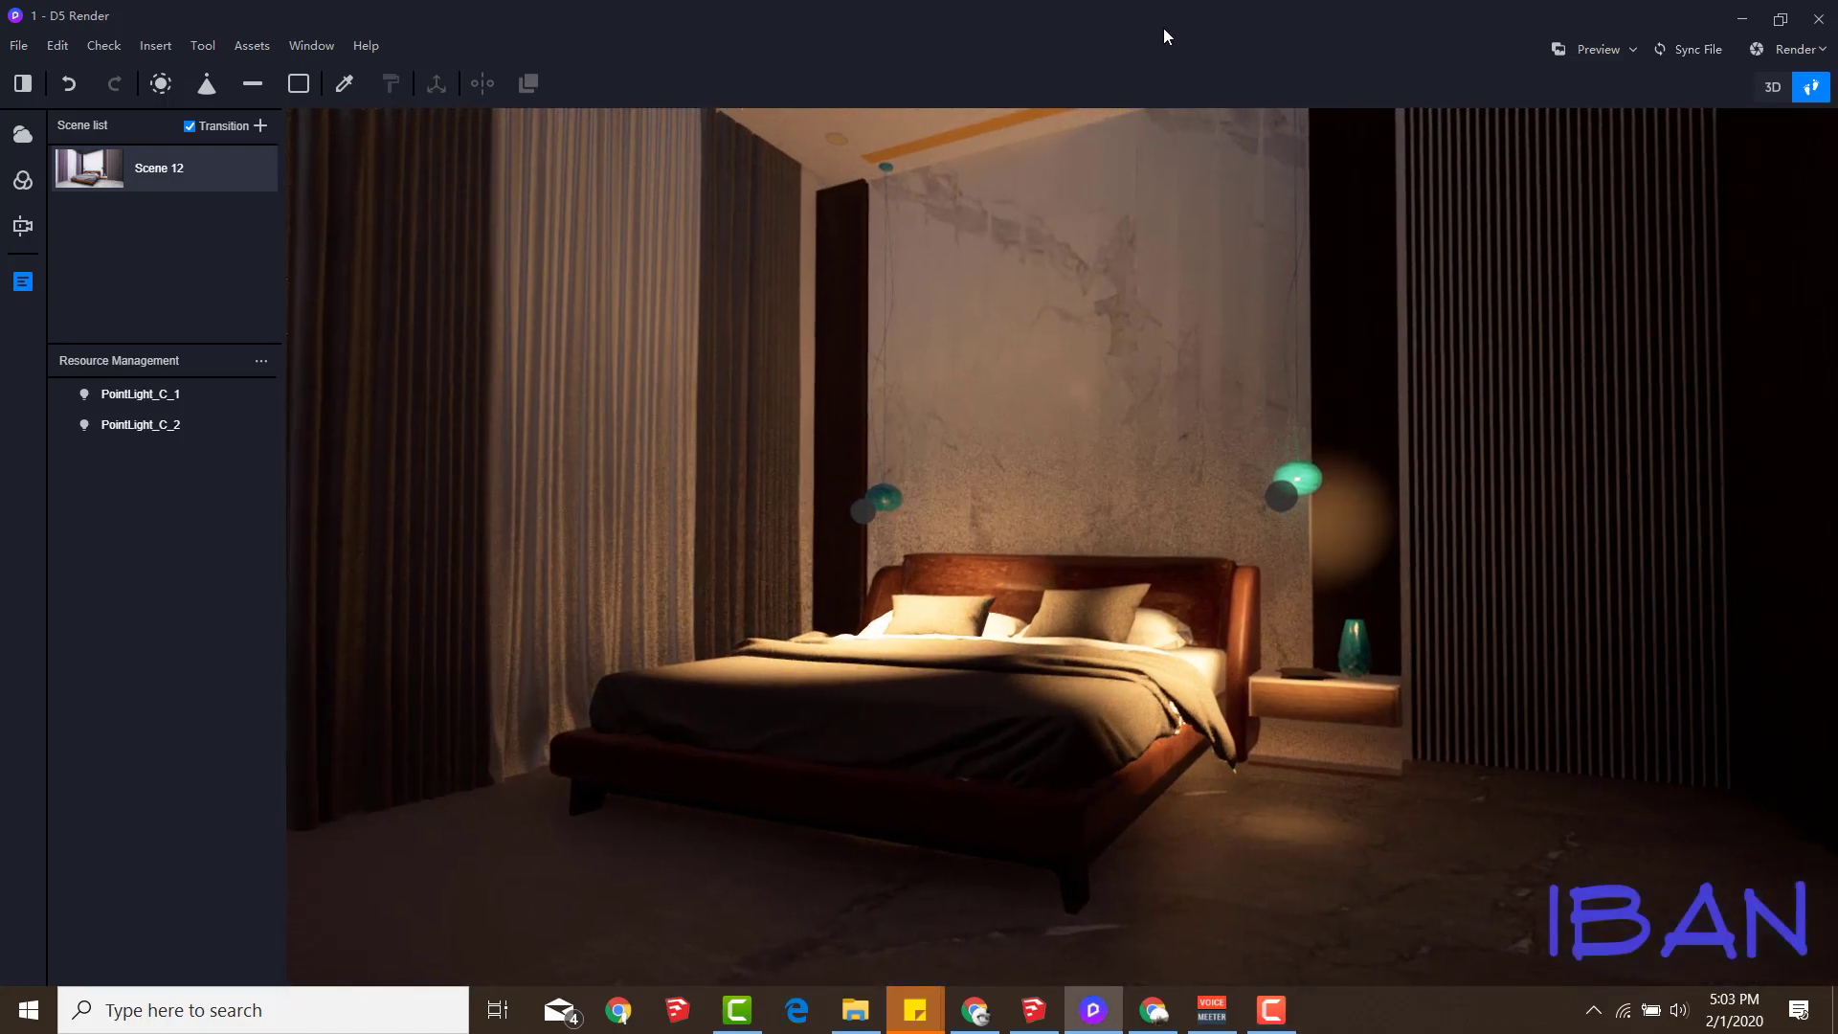
pyautogui.hotkey('alt', 'i')
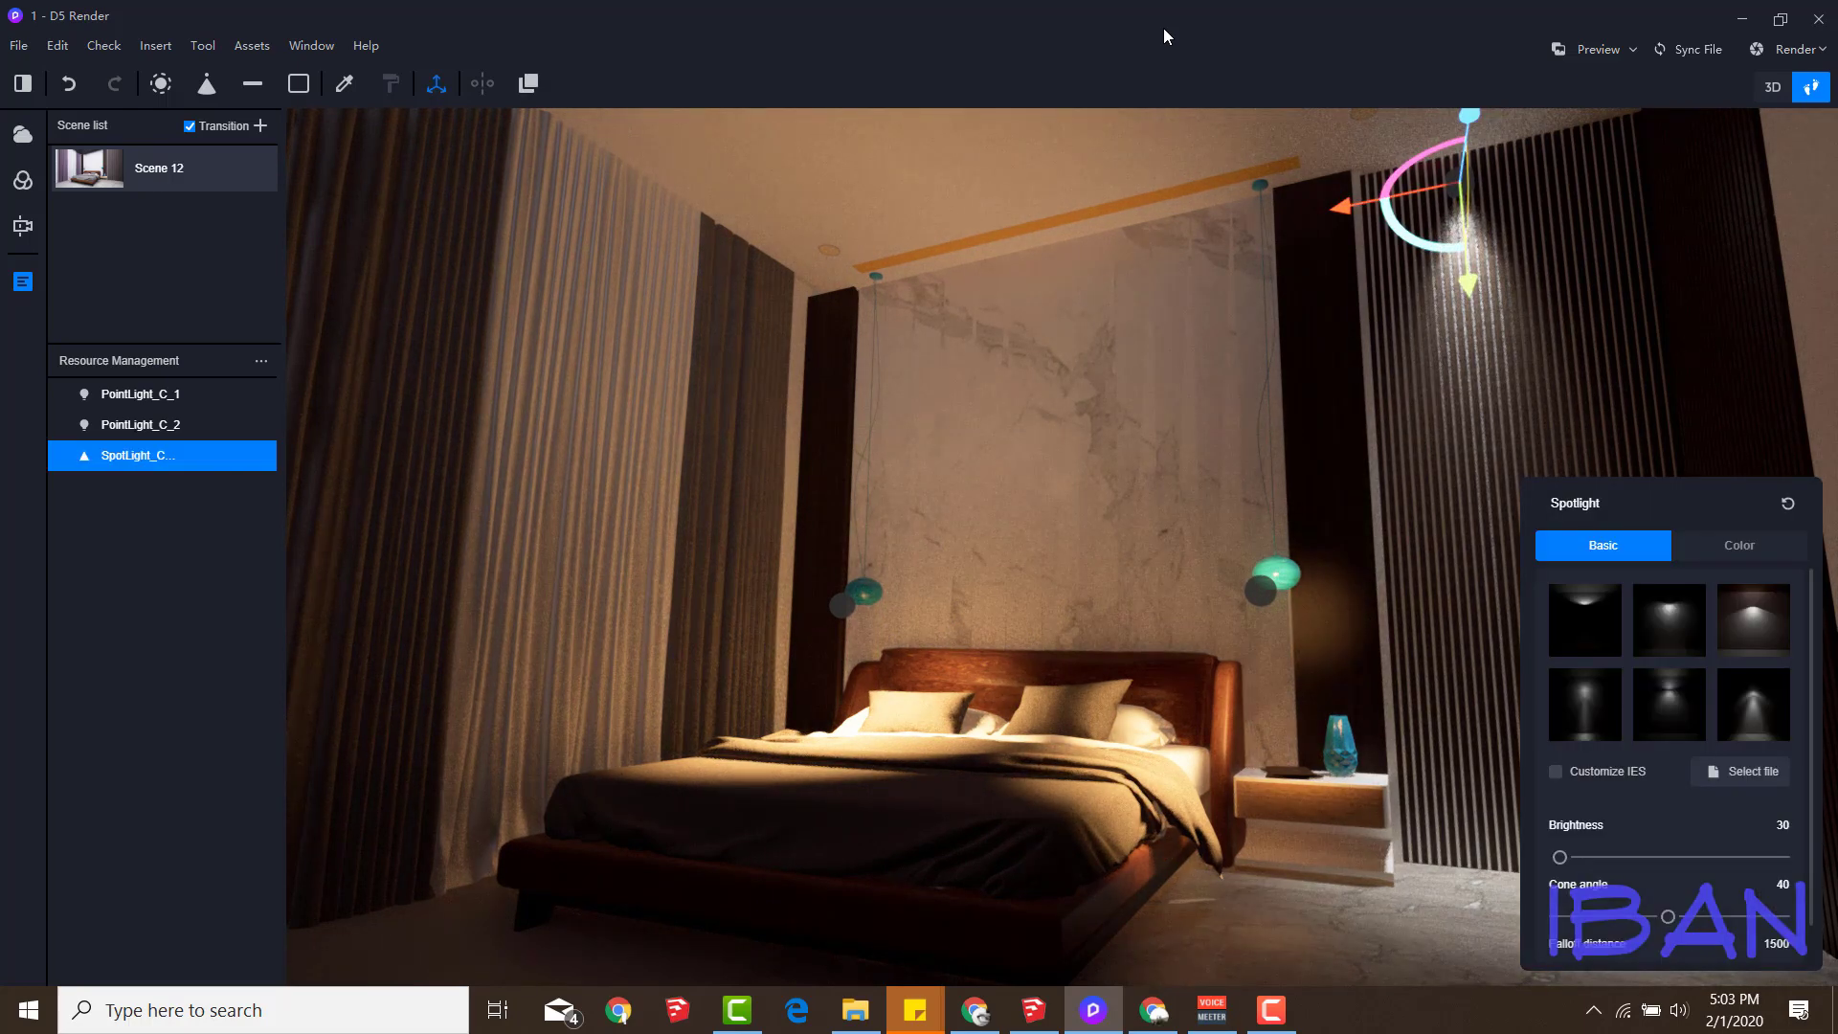
# Review the spotlight's settings and switch its beam to a different light-profile preset
pyautogui.moveTo(1522, 486)
pyautogui.mouseDown()
pyautogui.moveTo(1553, 709)
pyautogui.moveTo(1536, 466)
pyautogui.mouseUp()
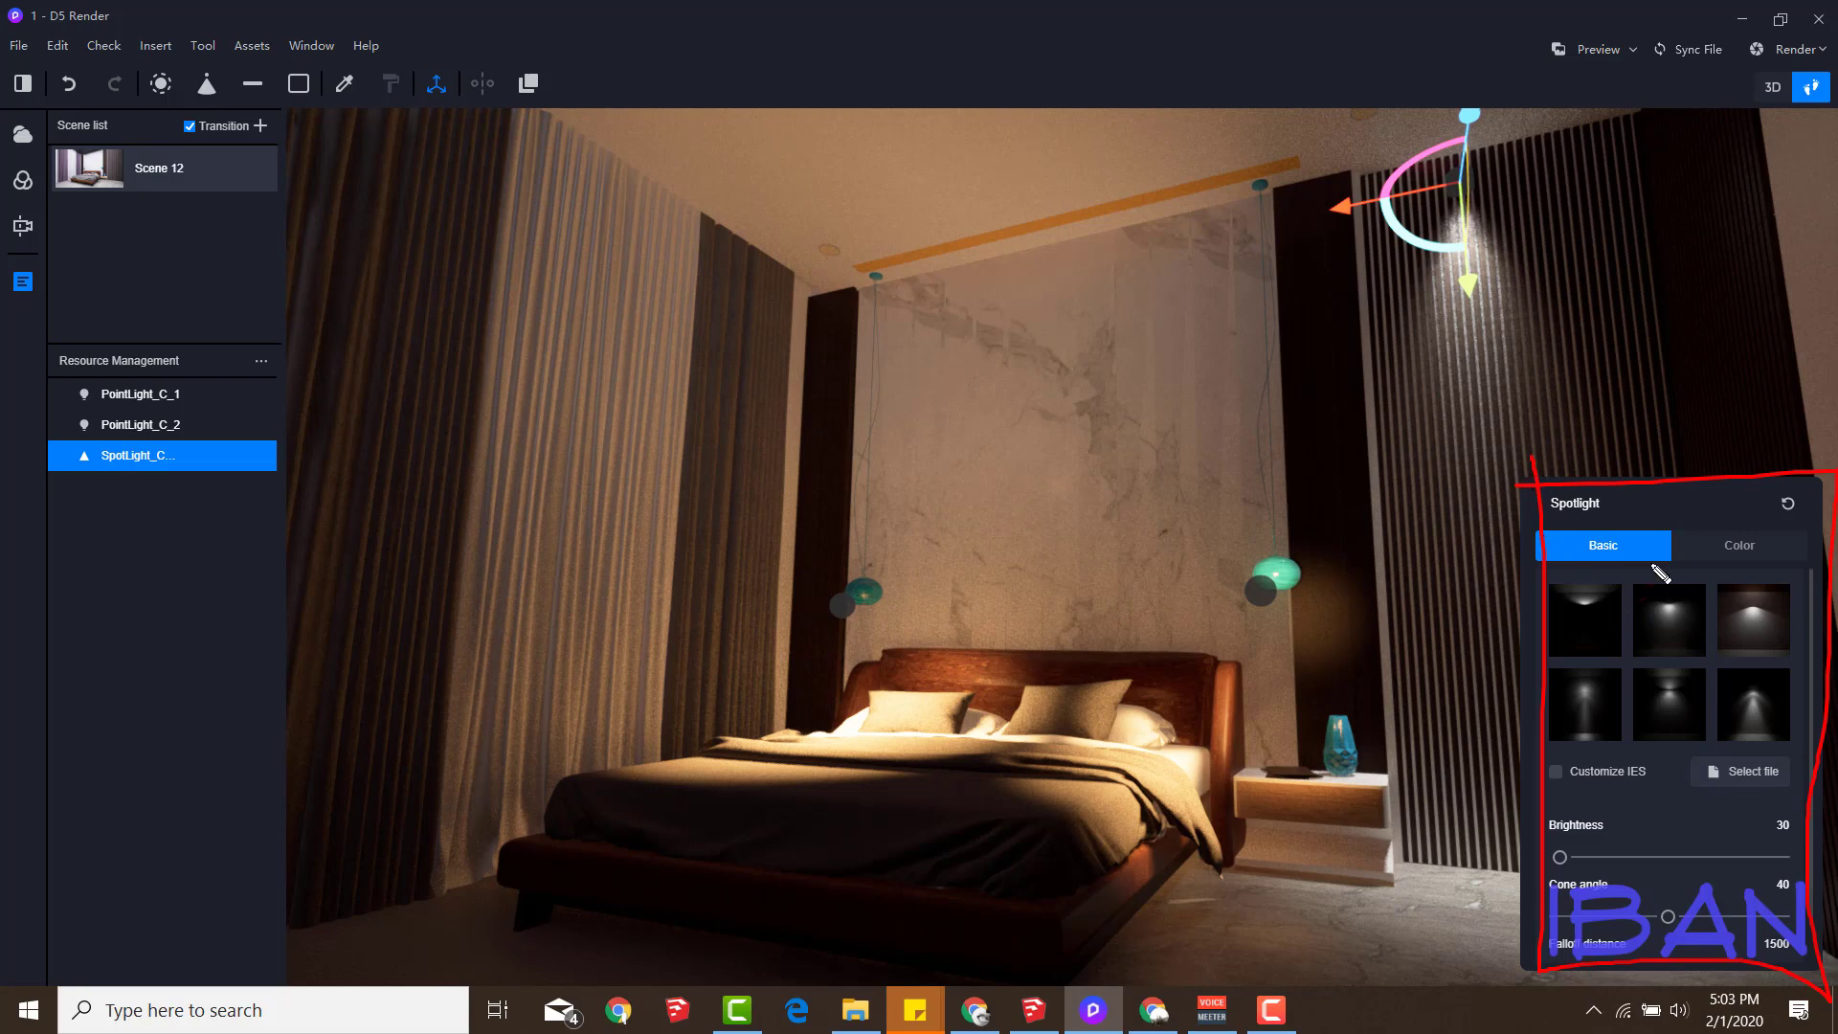
pyautogui.moveTo(1581, 525); pyautogui.dragTo(1615, 527)
pyautogui.moveTo(1766, 531); pyautogui.dragTo(1682, 525)
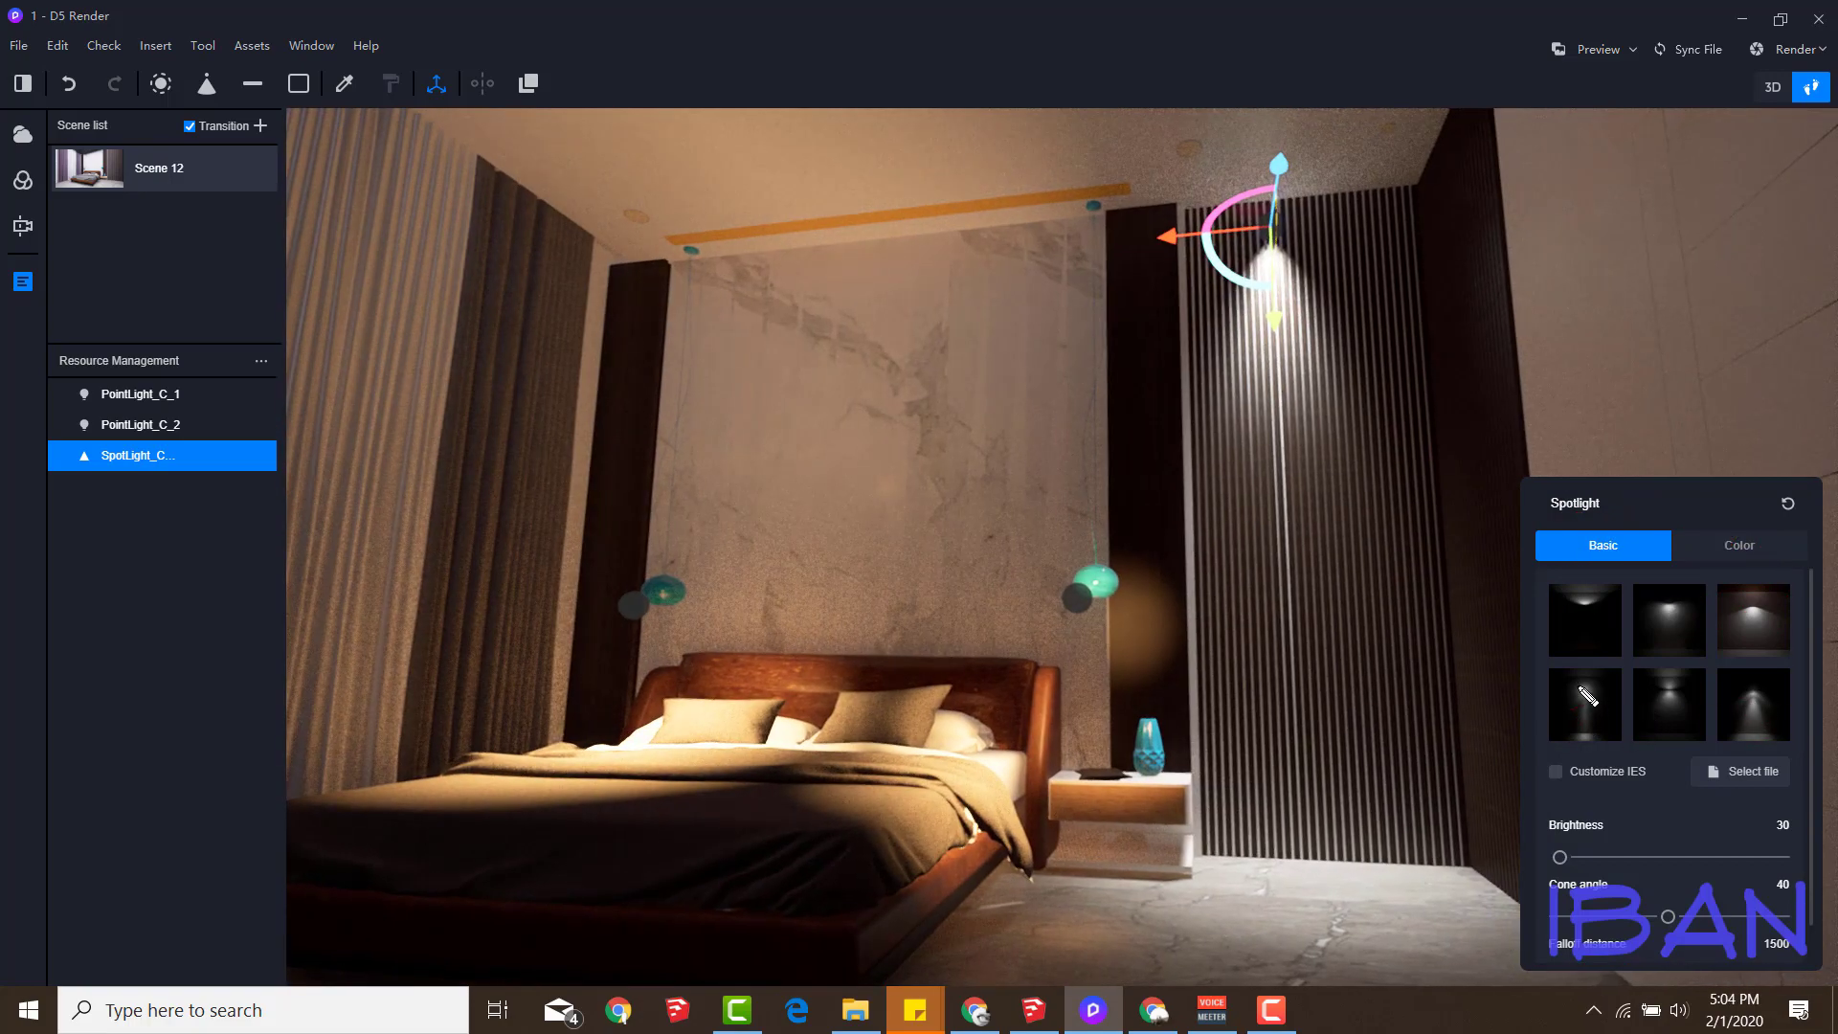
pyautogui.scroll(-1, 1587, 696)
pyautogui.scroll(1, 1587, 695)
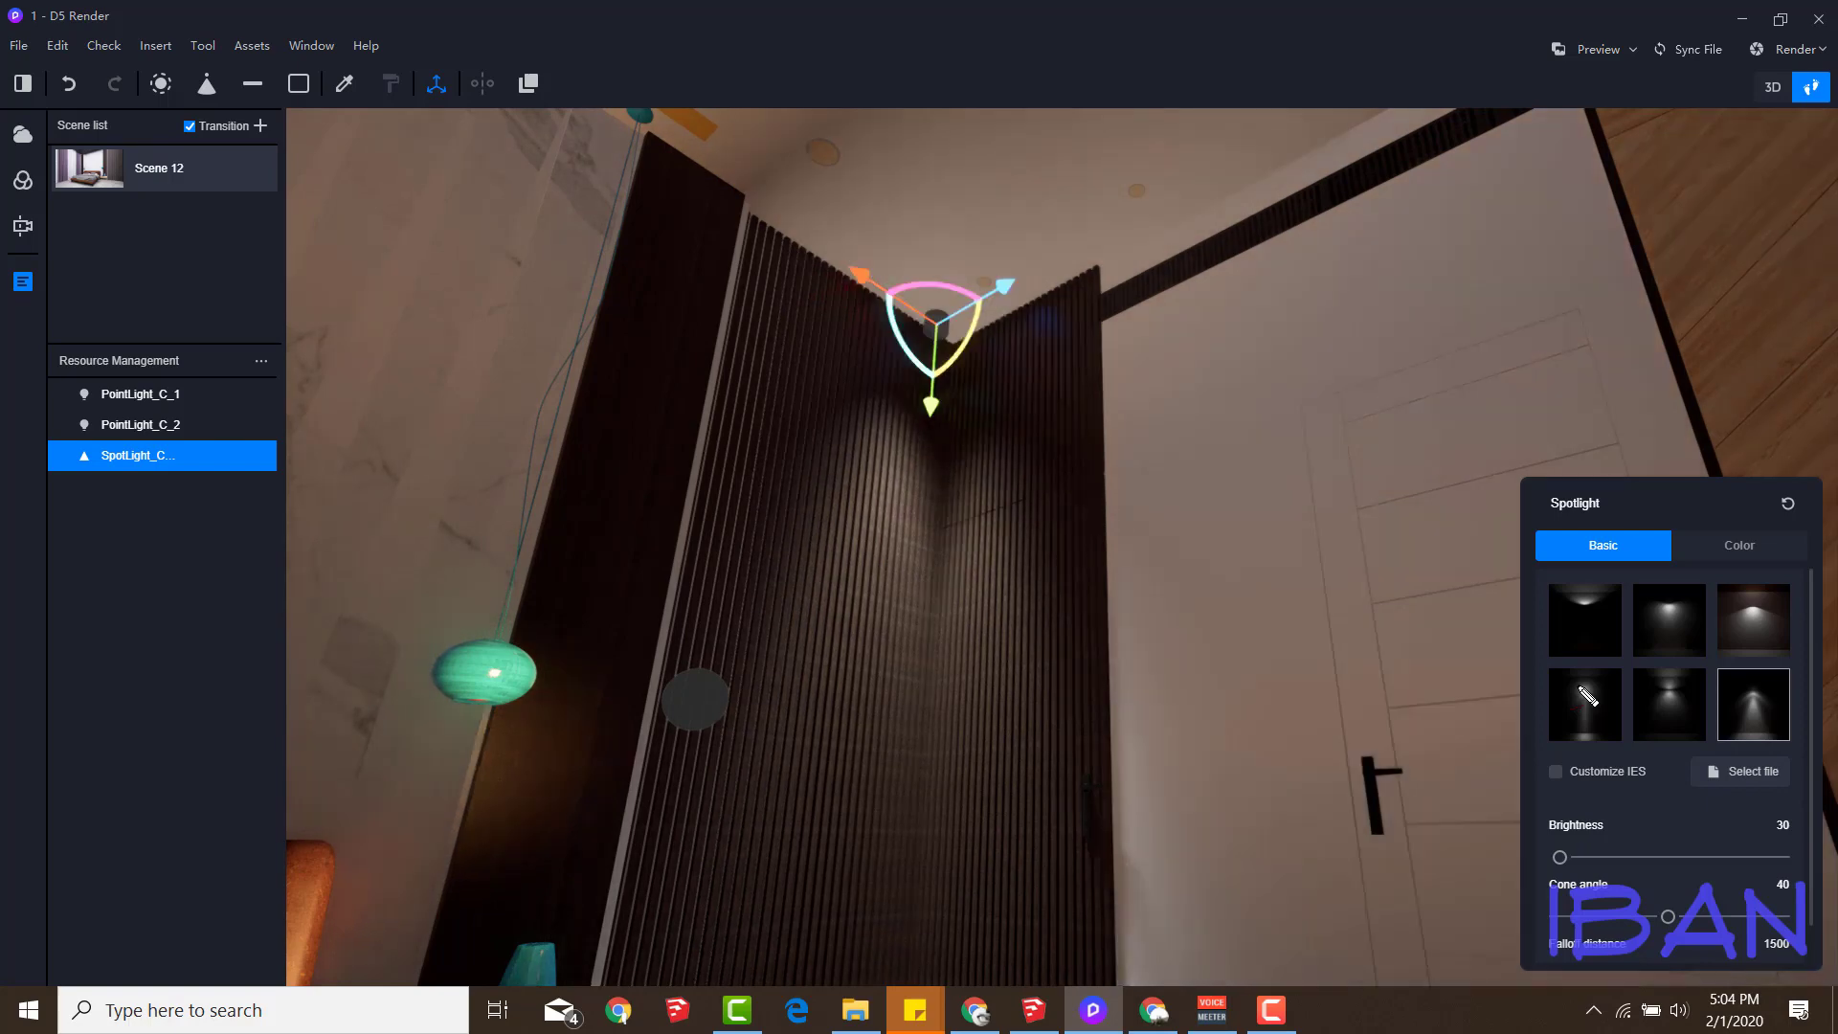
pyautogui.click(1588, 703)
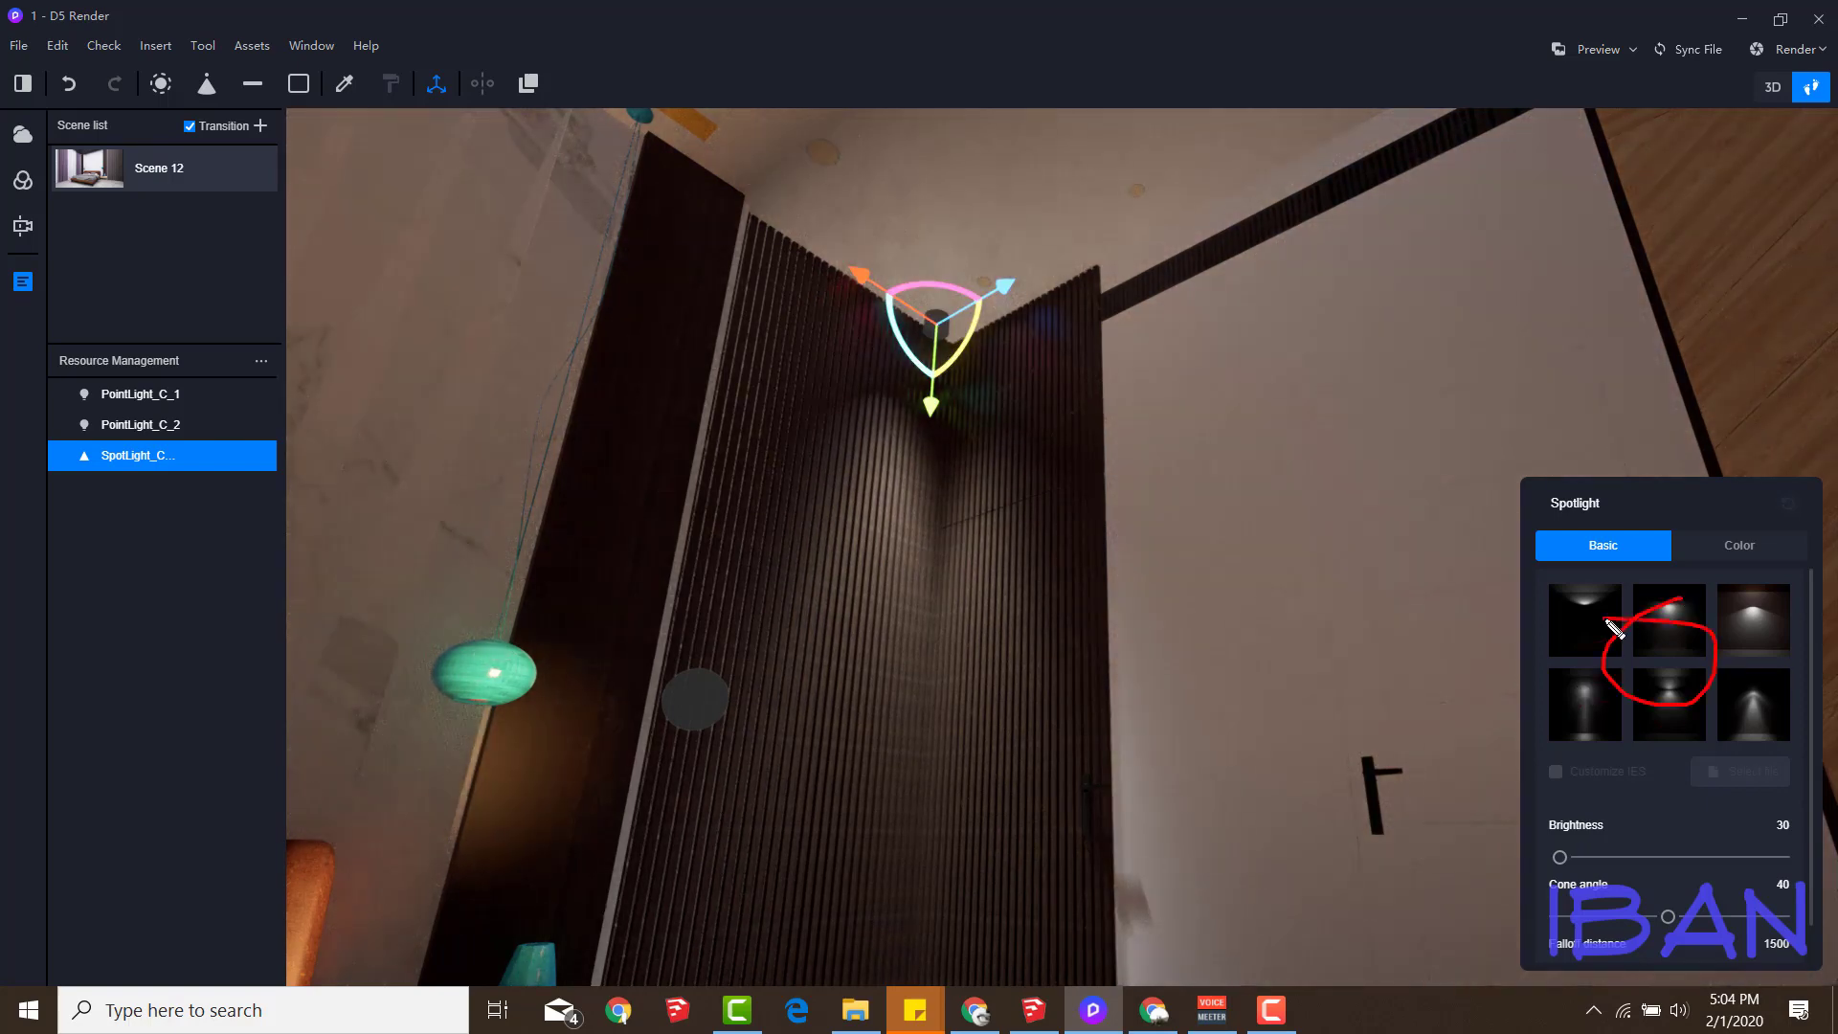
# Widen the spotlight's cone angle to 63, sketching the intended beam below it
pyautogui.scroll(-1, 1588, 710)
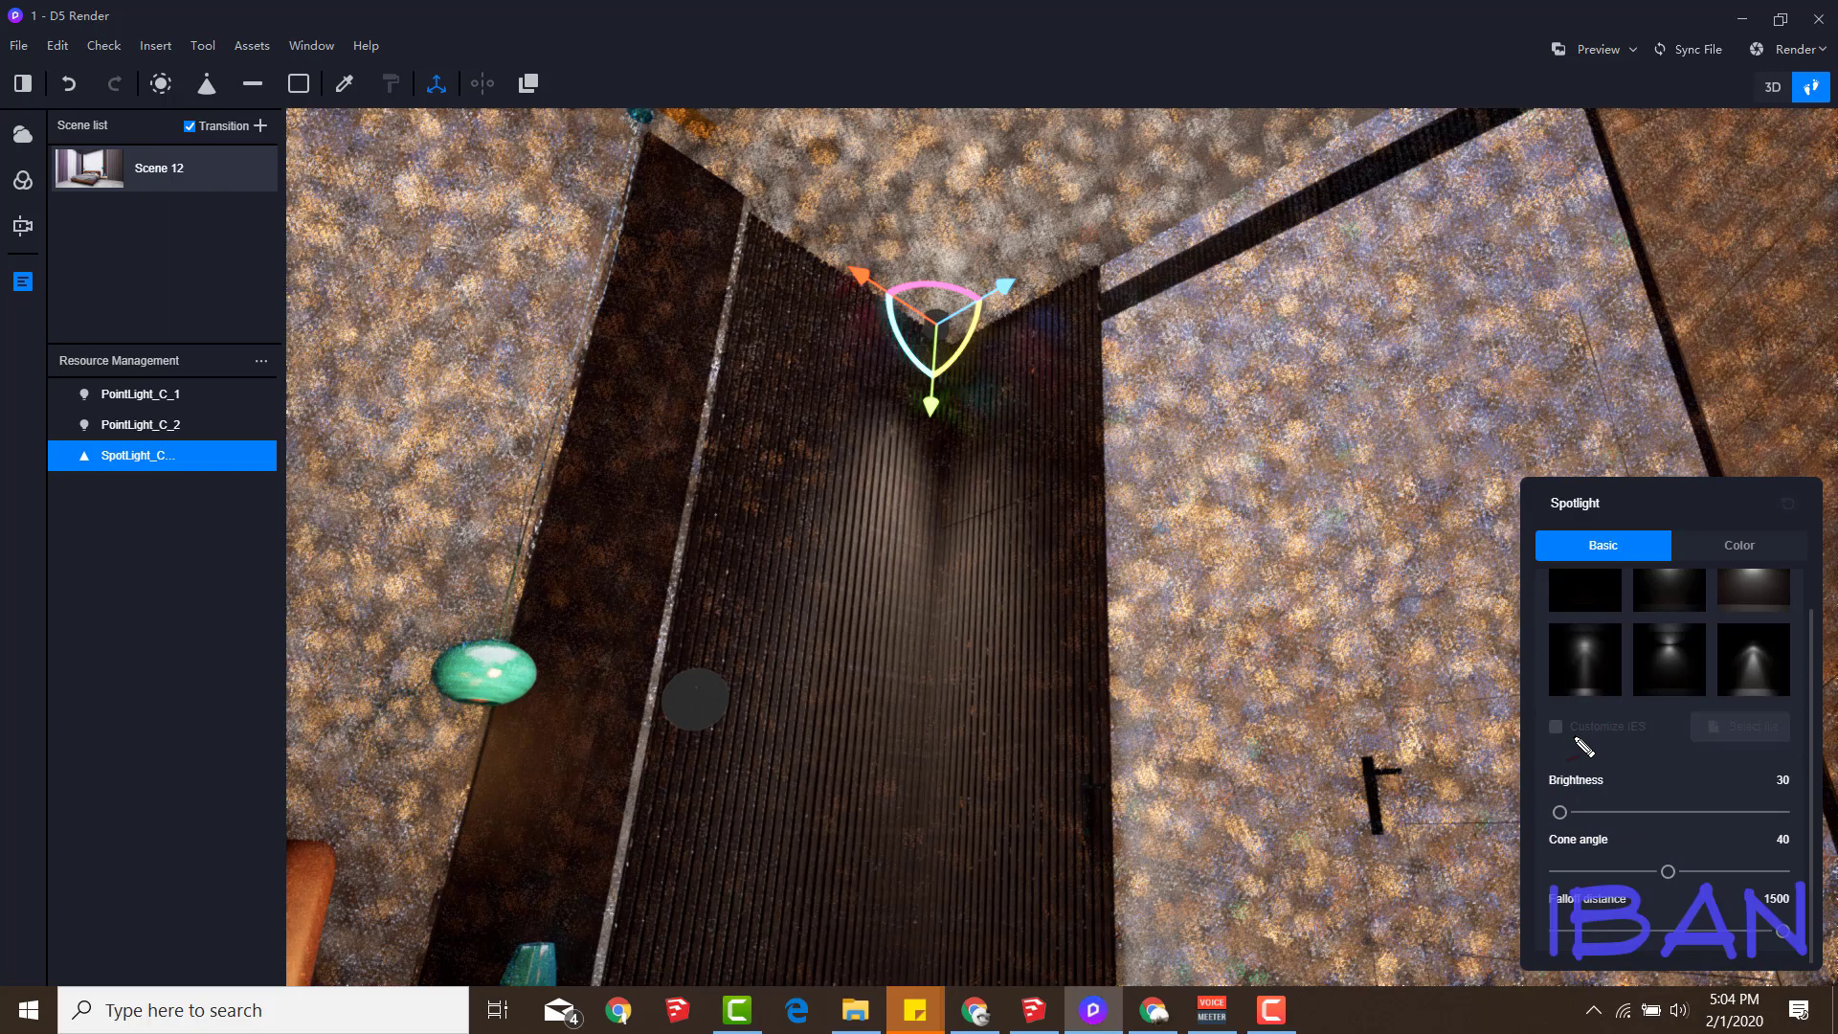
pyautogui.moveTo(1584, 836); pyautogui.dragTo(1589, 829)
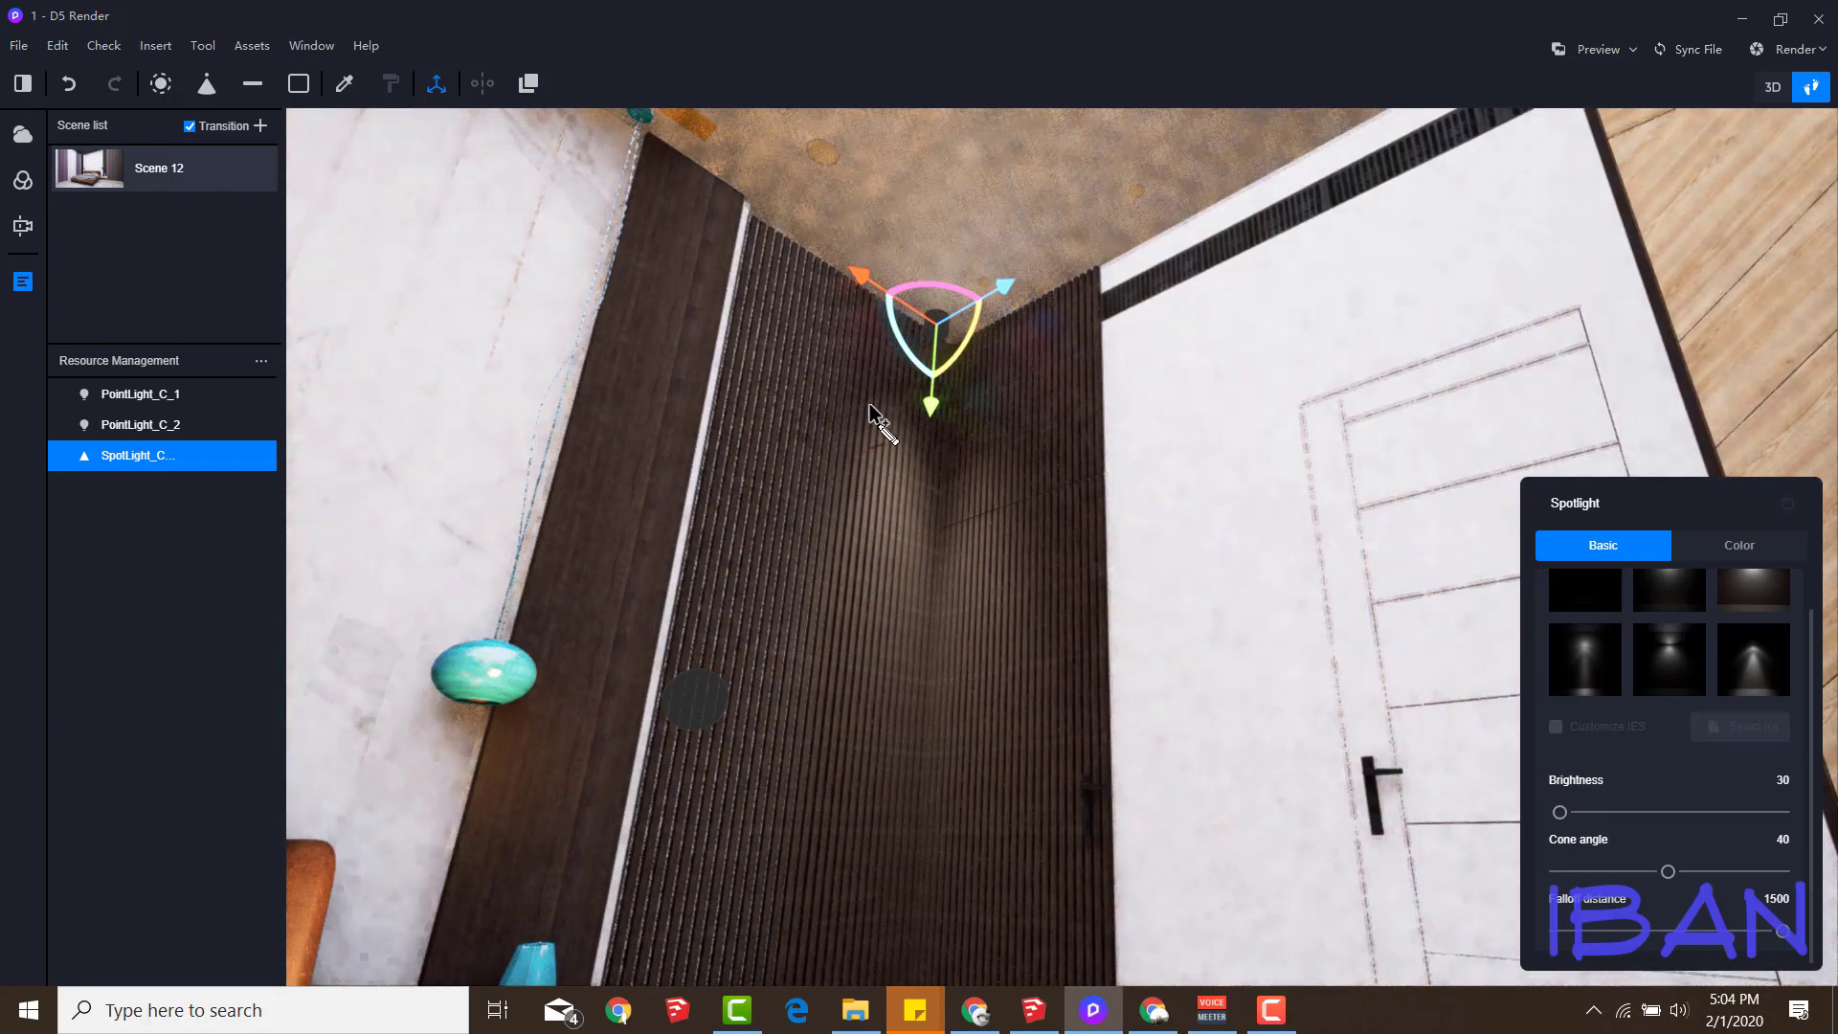
pyautogui.moveTo(818, 498); pyautogui.dragTo(794, 601)
pyautogui.moveTo(898, 402); pyautogui.dragTo(971, 633)
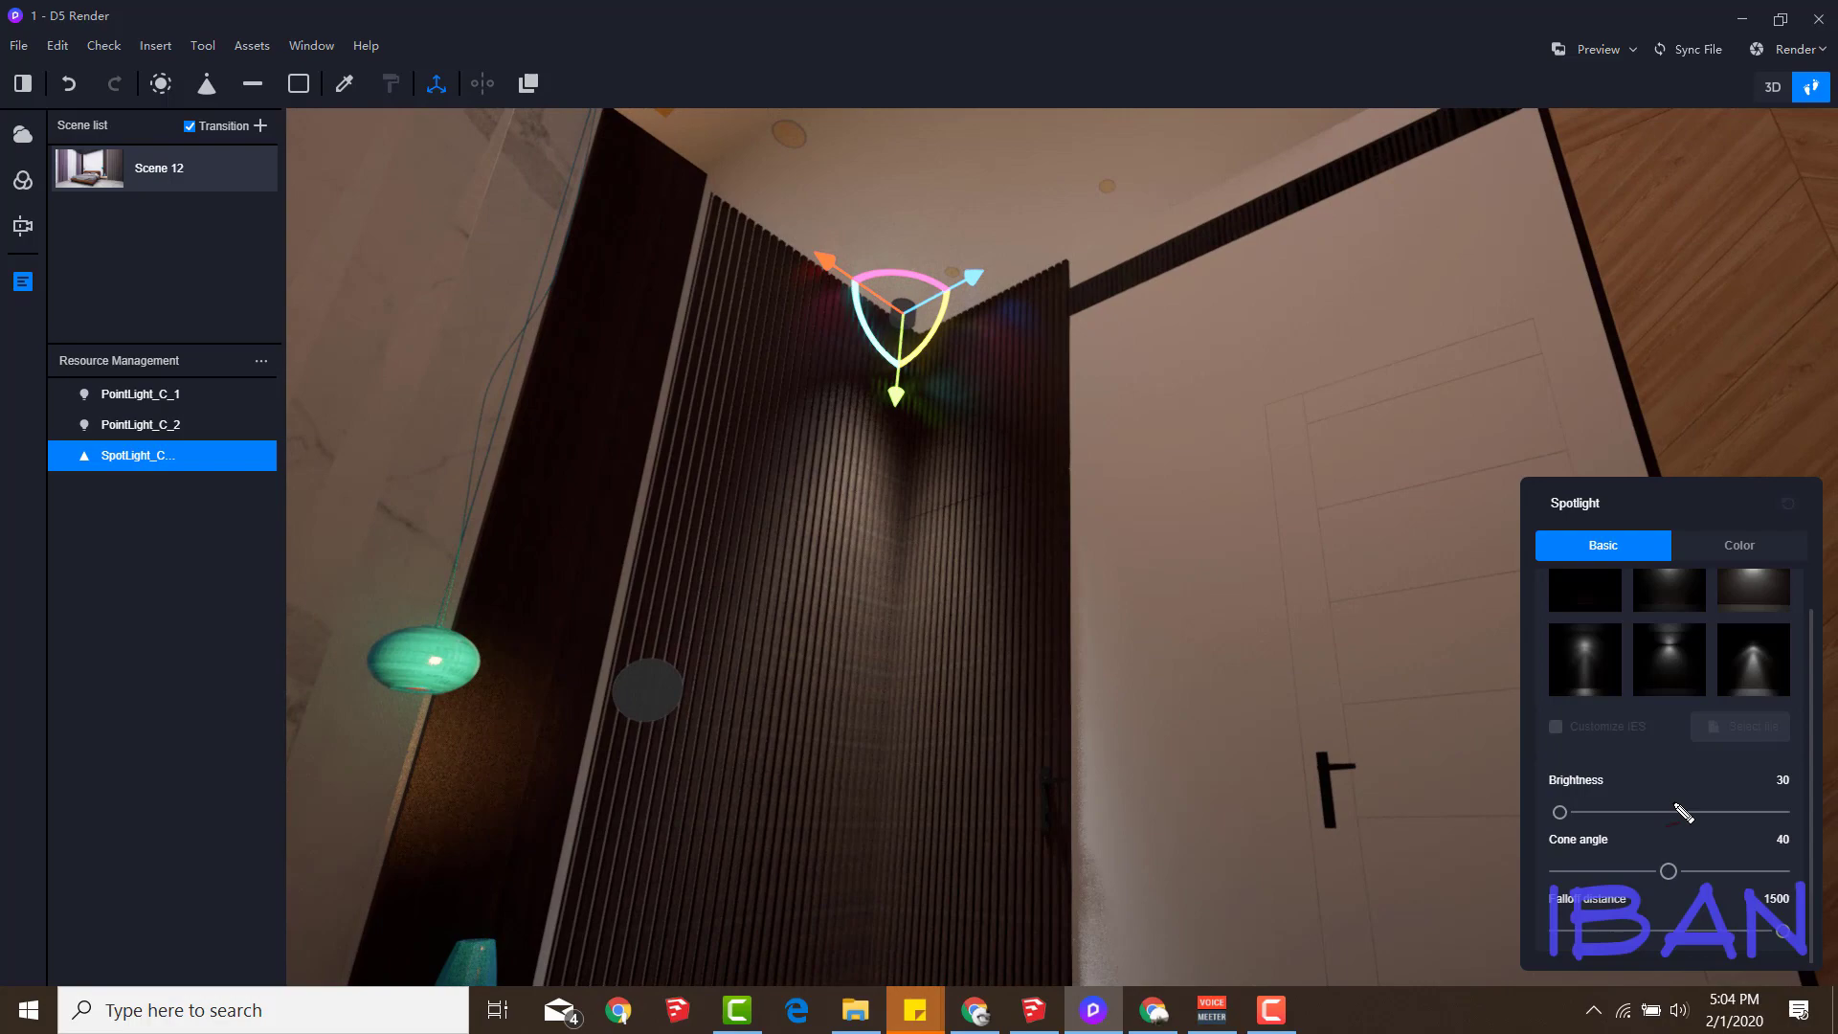
pyautogui.moveTo(1669, 871); pyautogui.dragTo(1734, 871)
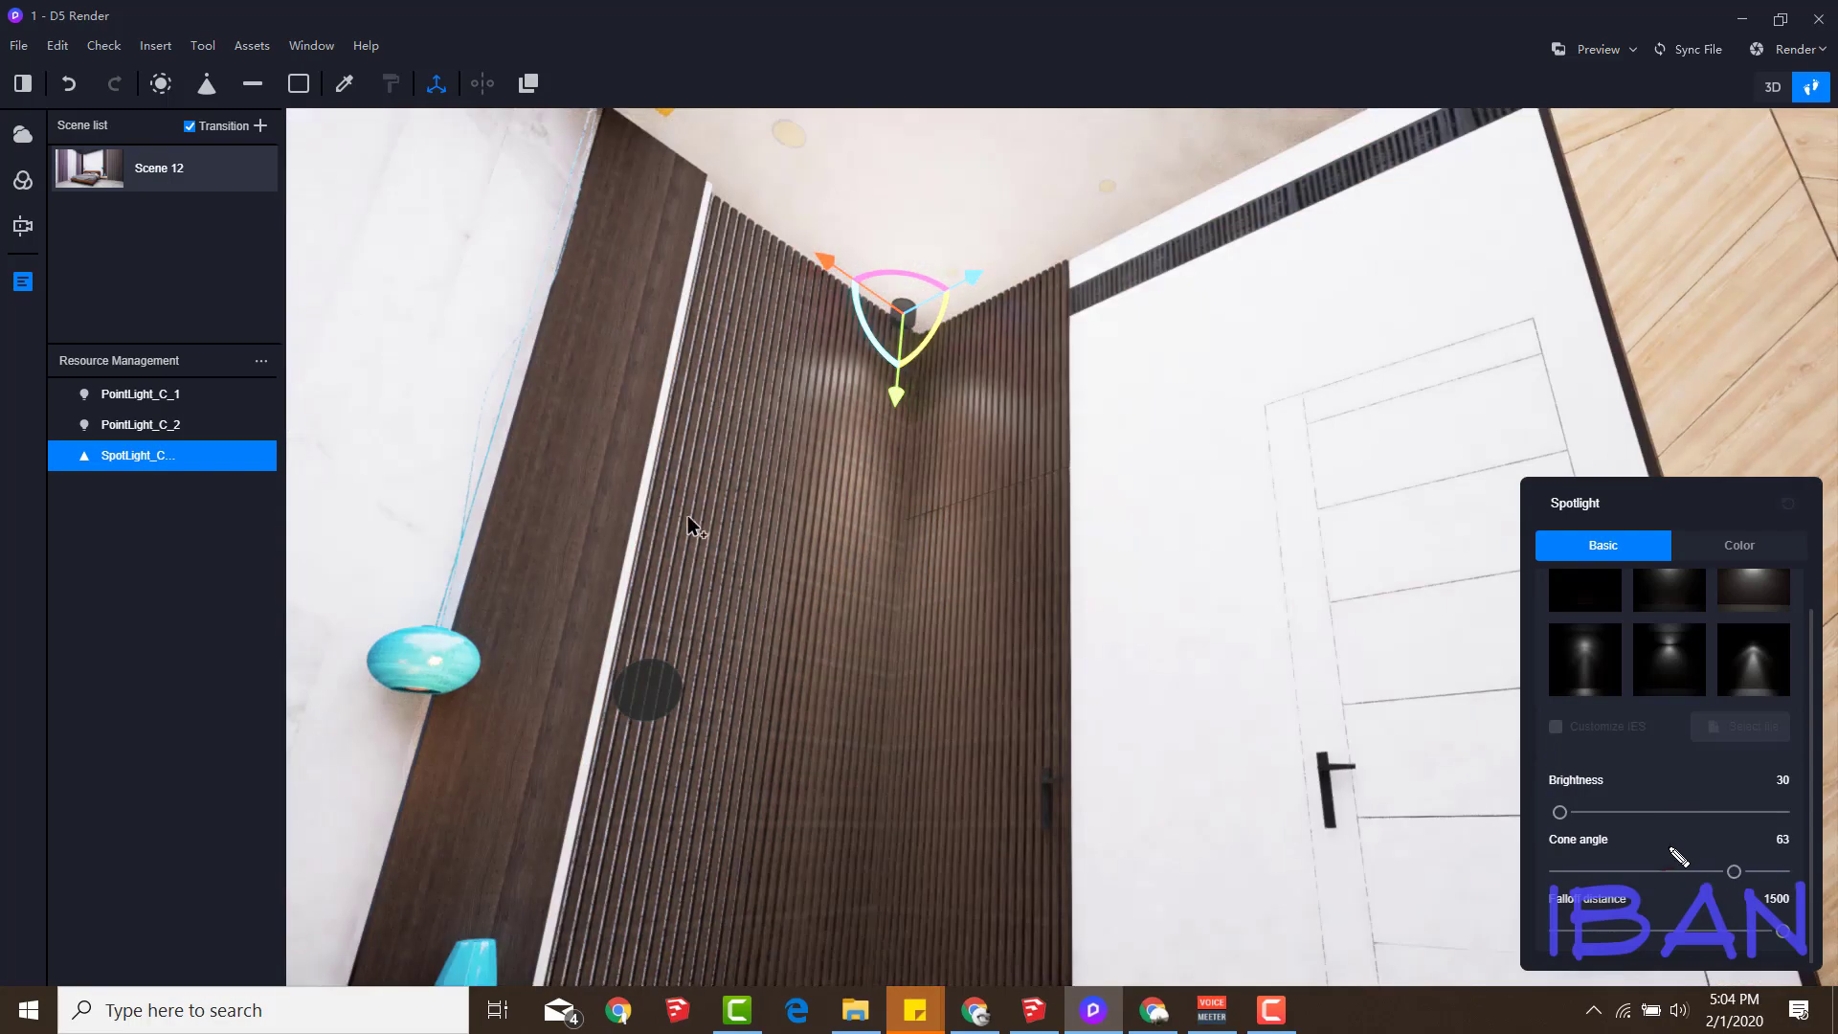
# Cut the spotlight's falloff distance to 353 so the light stays on the slatted wall
pyautogui.moveTo(688, 515); pyautogui.dragTo(533, 656, button='right')
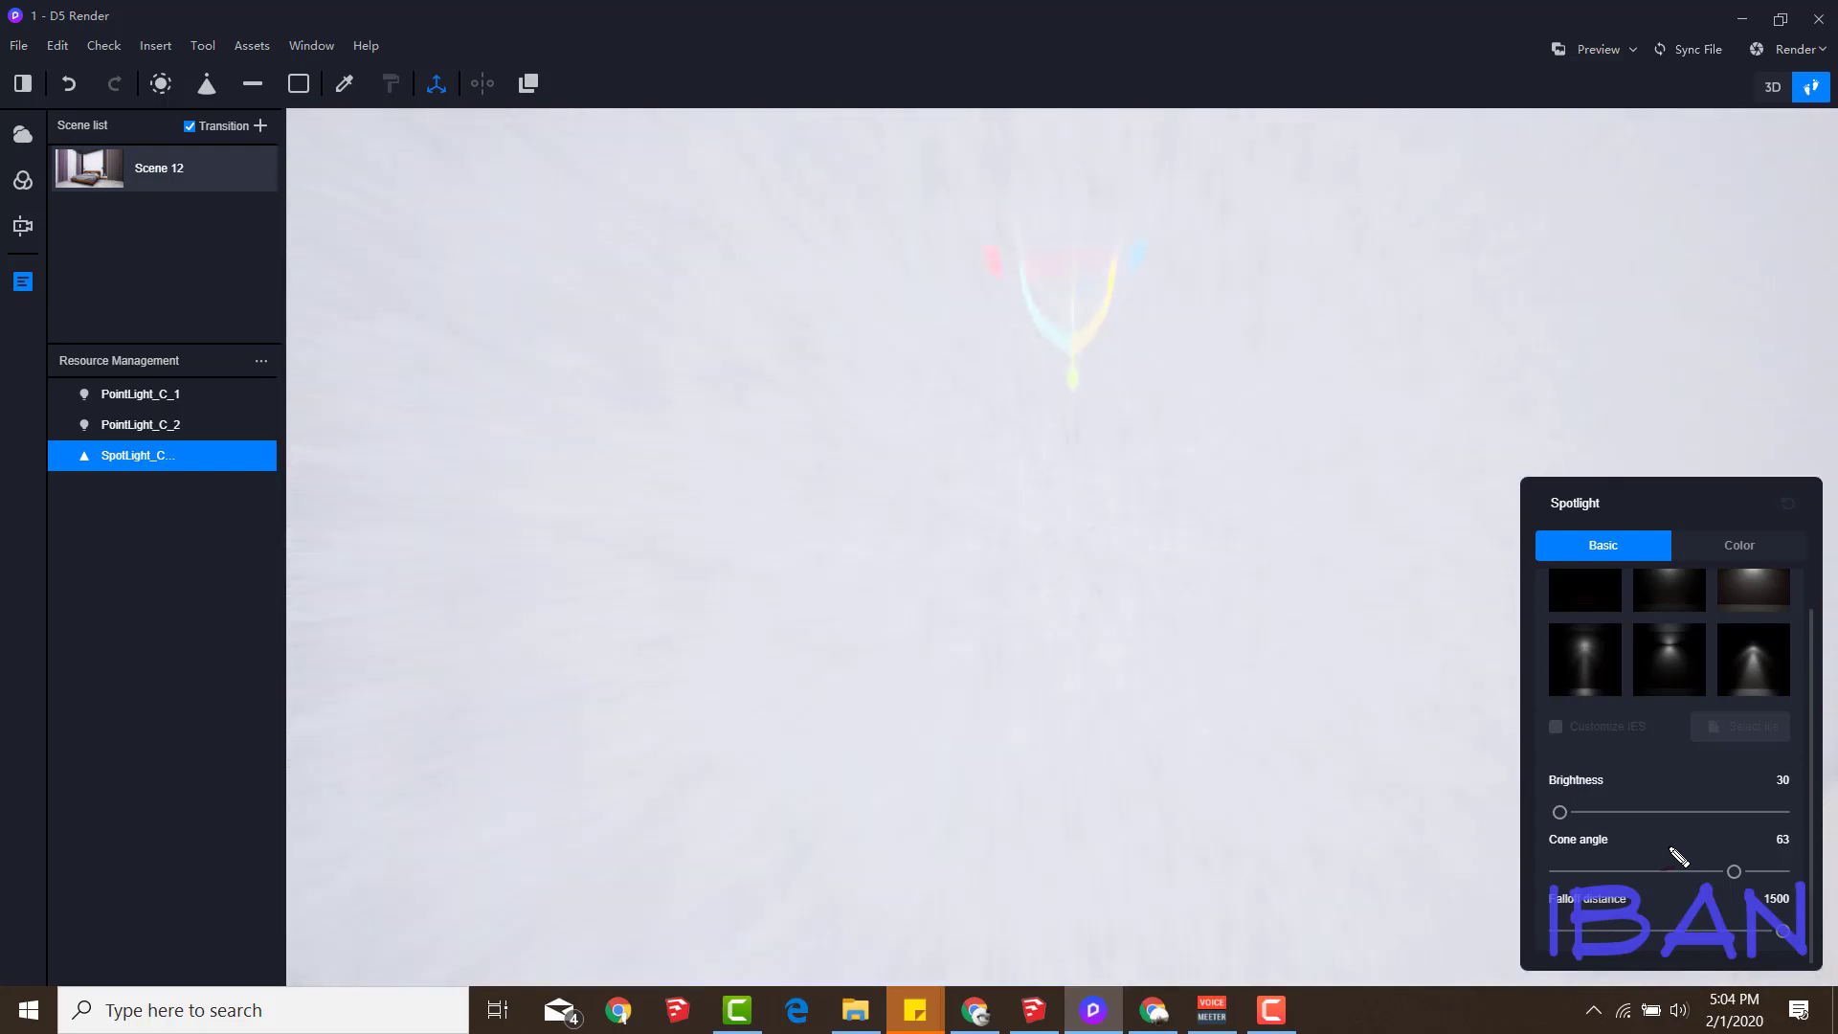
pyautogui.press('s')
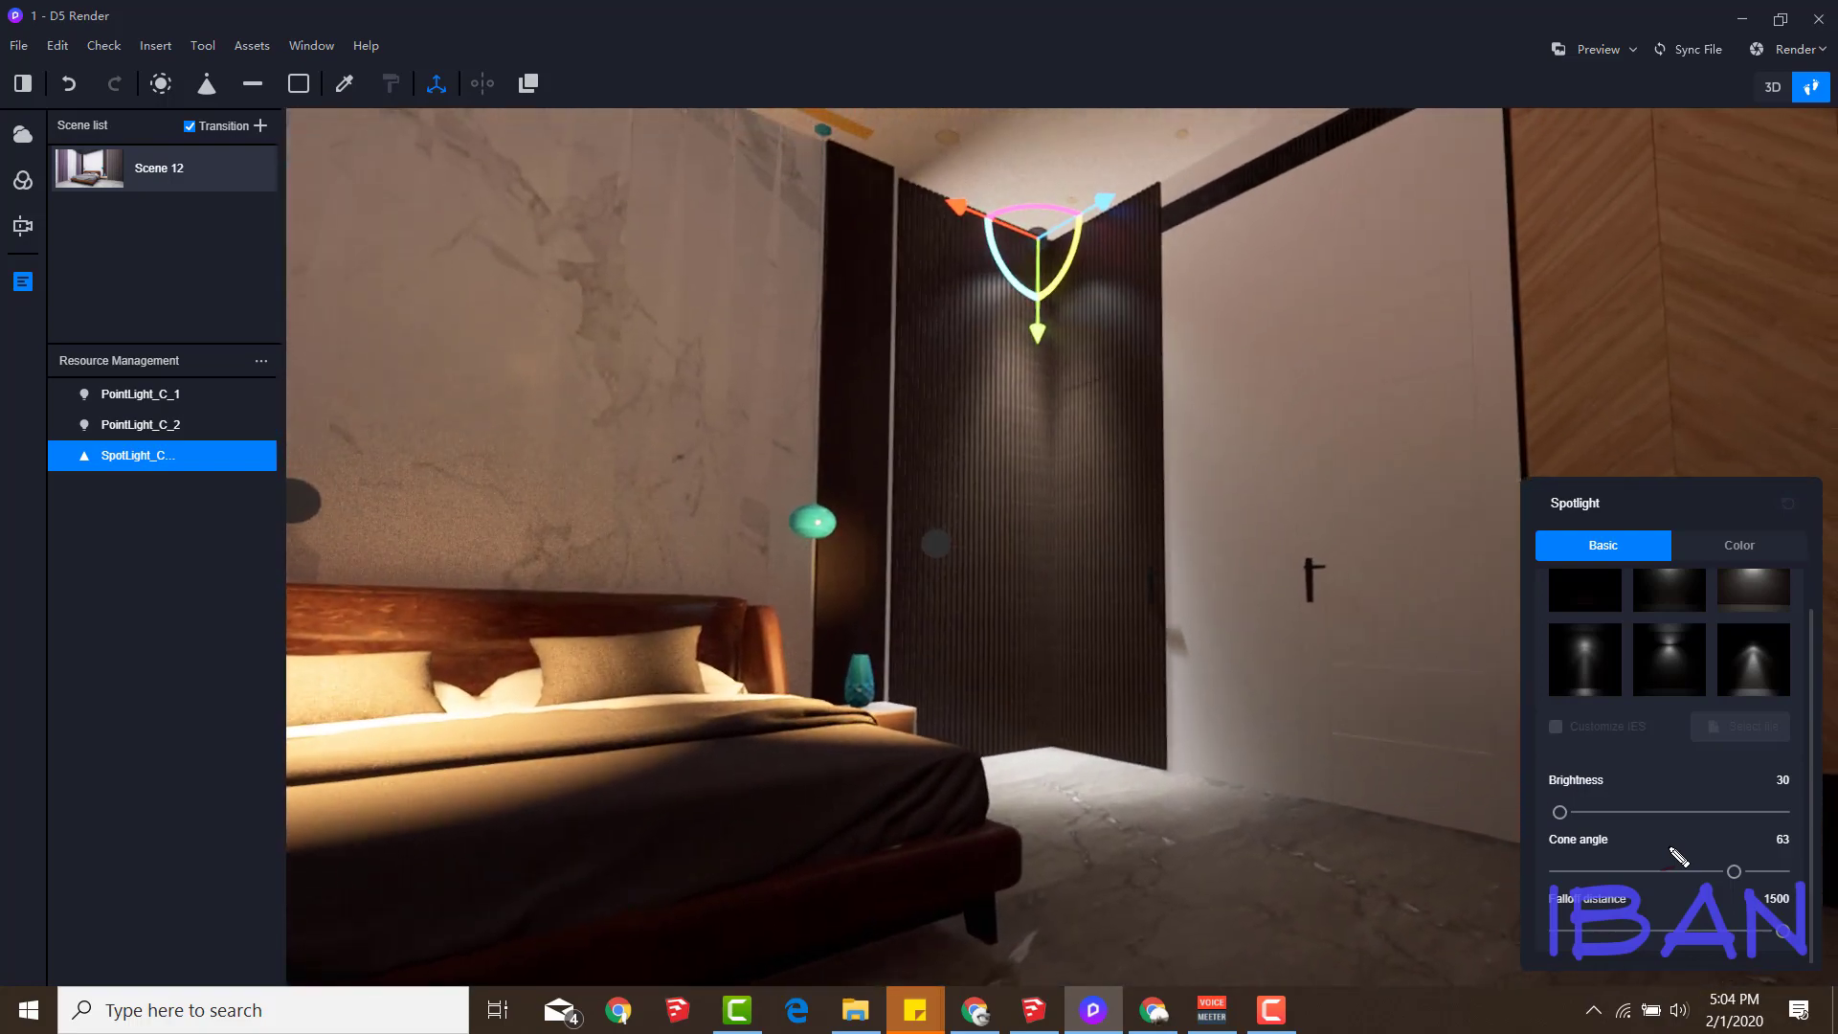
pyautogui.moveTo(1063, 274); pyautogui.dragTo(1129, 275)
pyautogui.moveTo(1110, 277)
pyautogui.mouseDown()
pyautogui.moveTo(1124, 787)
pyautogui.moveTo(1247, 787)
pyautogui.mouseUp()
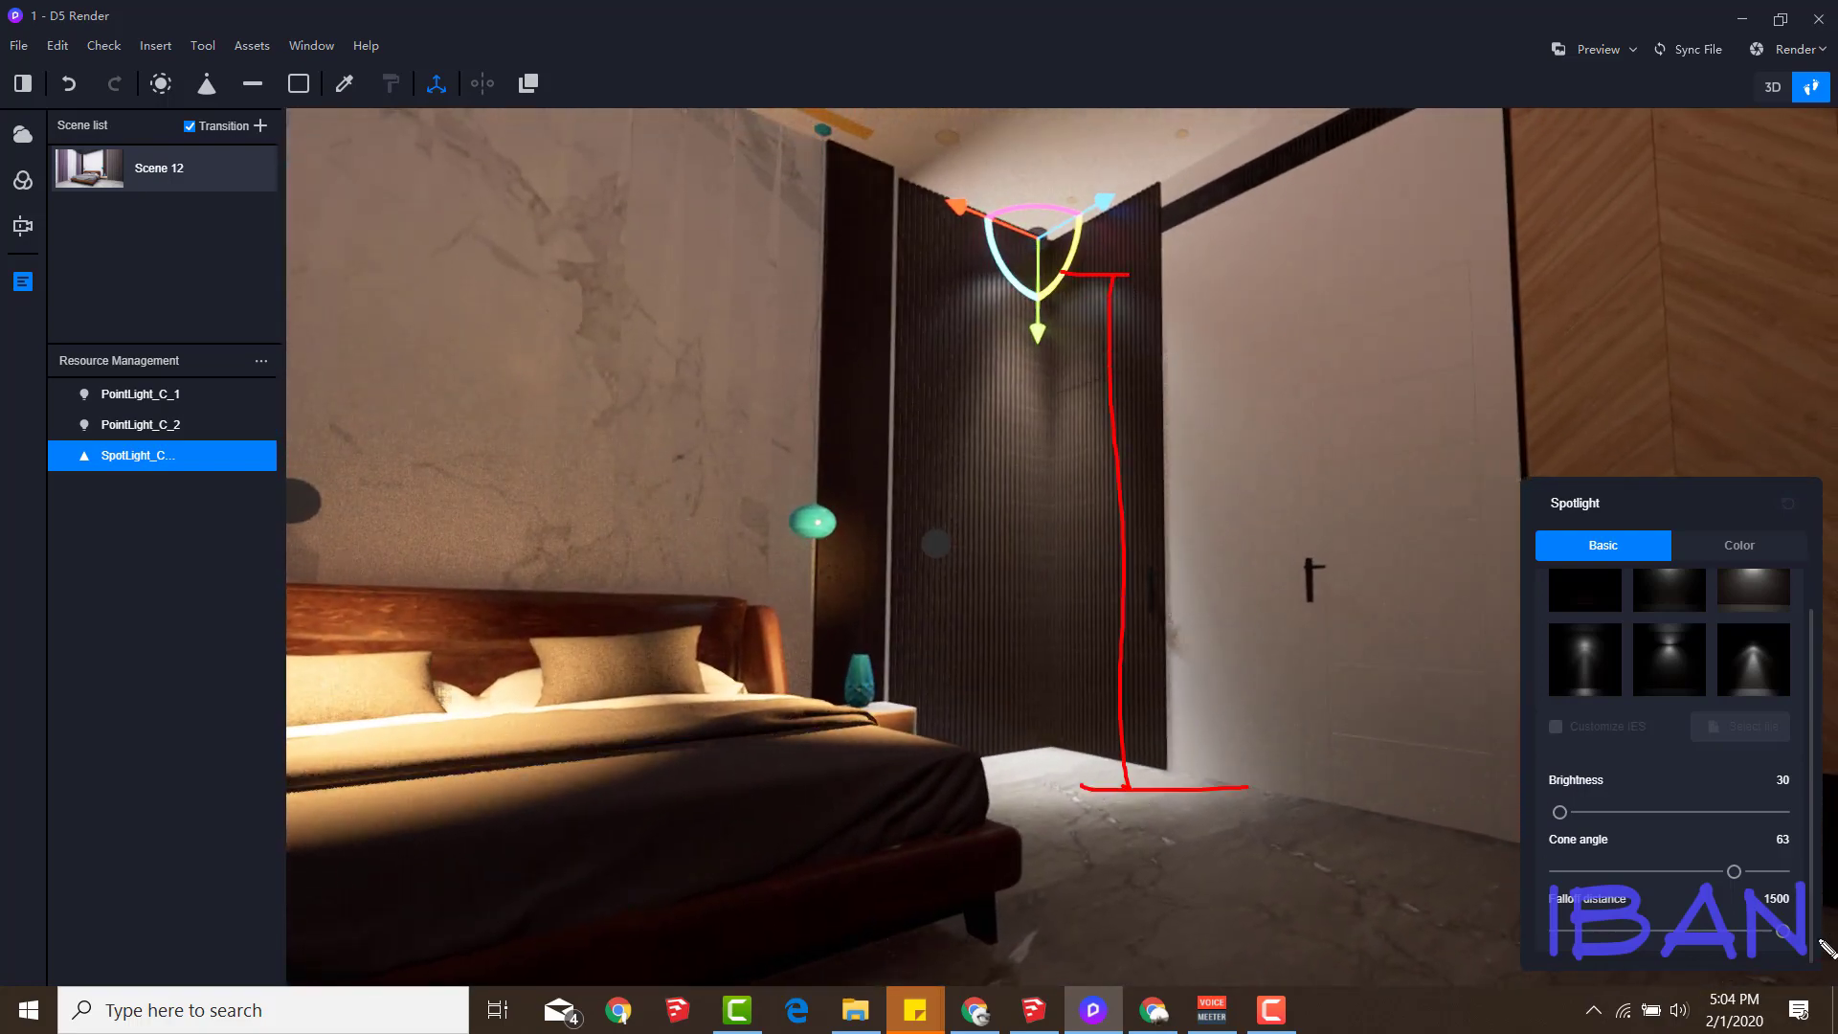
pyautogui.moveTo(1249, 281)
pyautogui.mouseDown()
pyautogui.moveTo(1265, 966)
pyautogui.moveTo(1364, 976)
pyautogui.mouseUp()
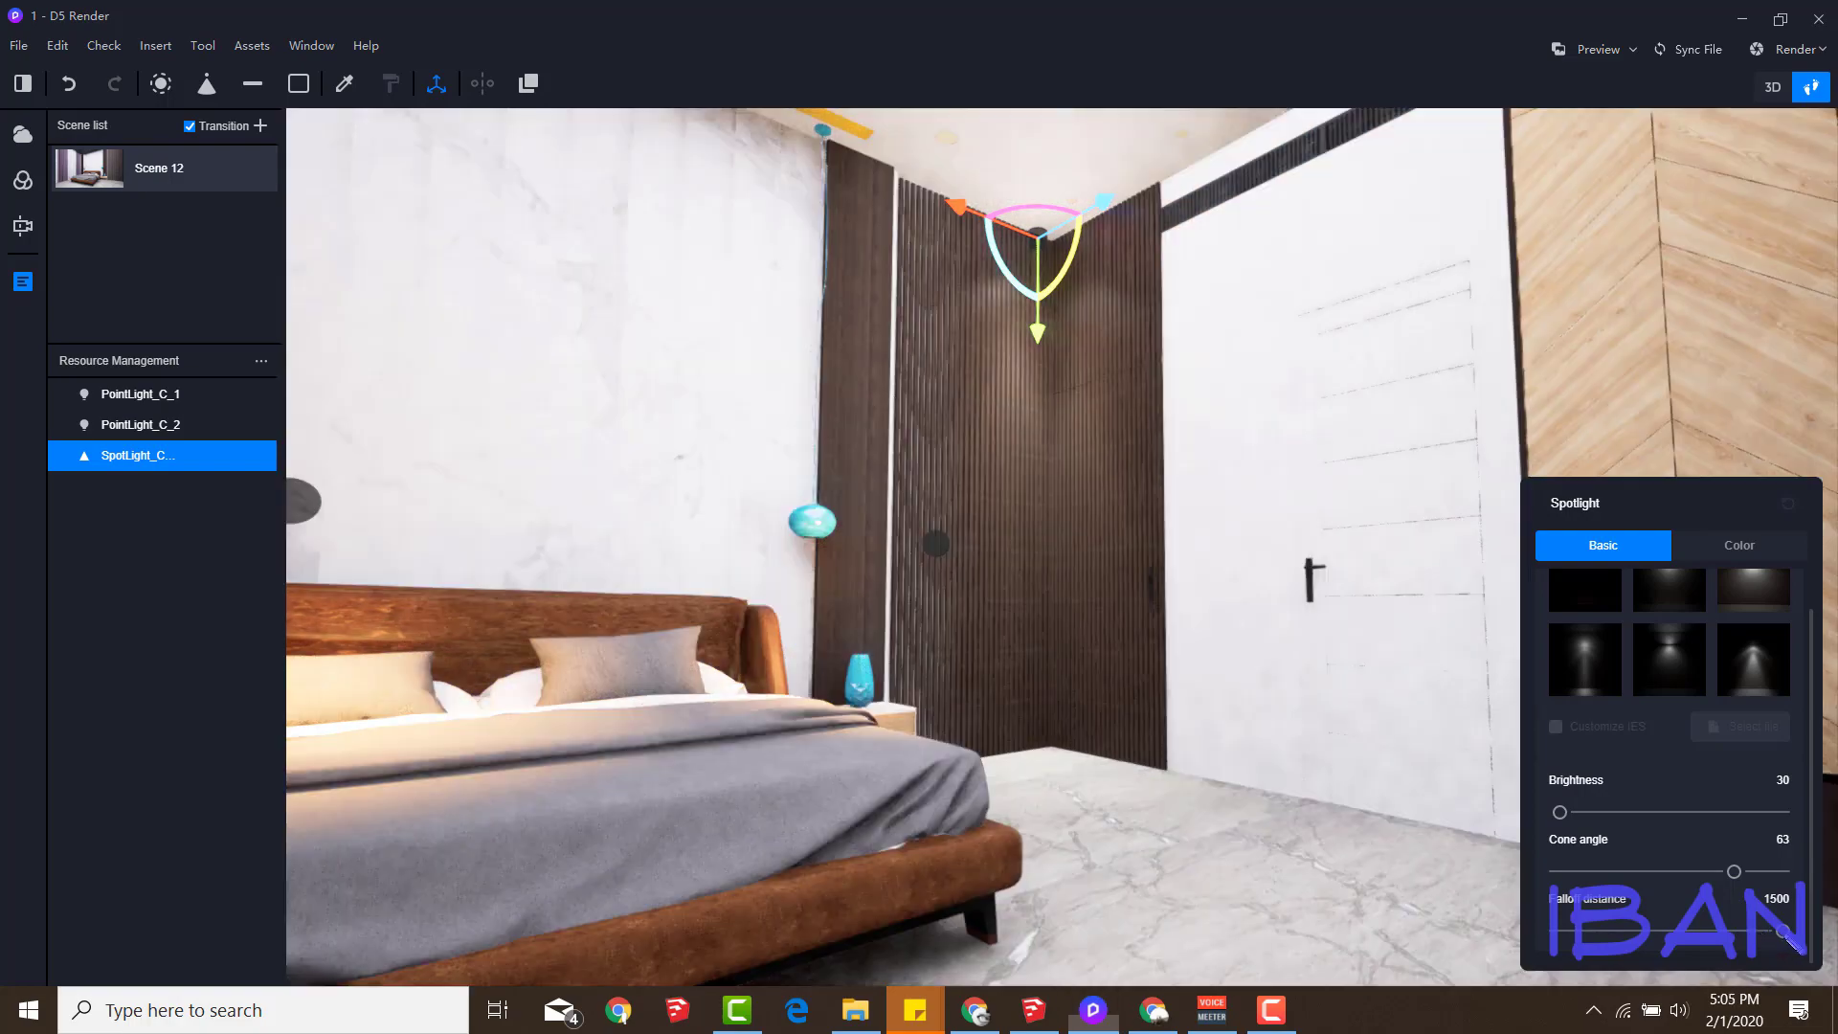
pyautogui.moveTo(1782, 930); pyautogui.dragTo(1570, 930)
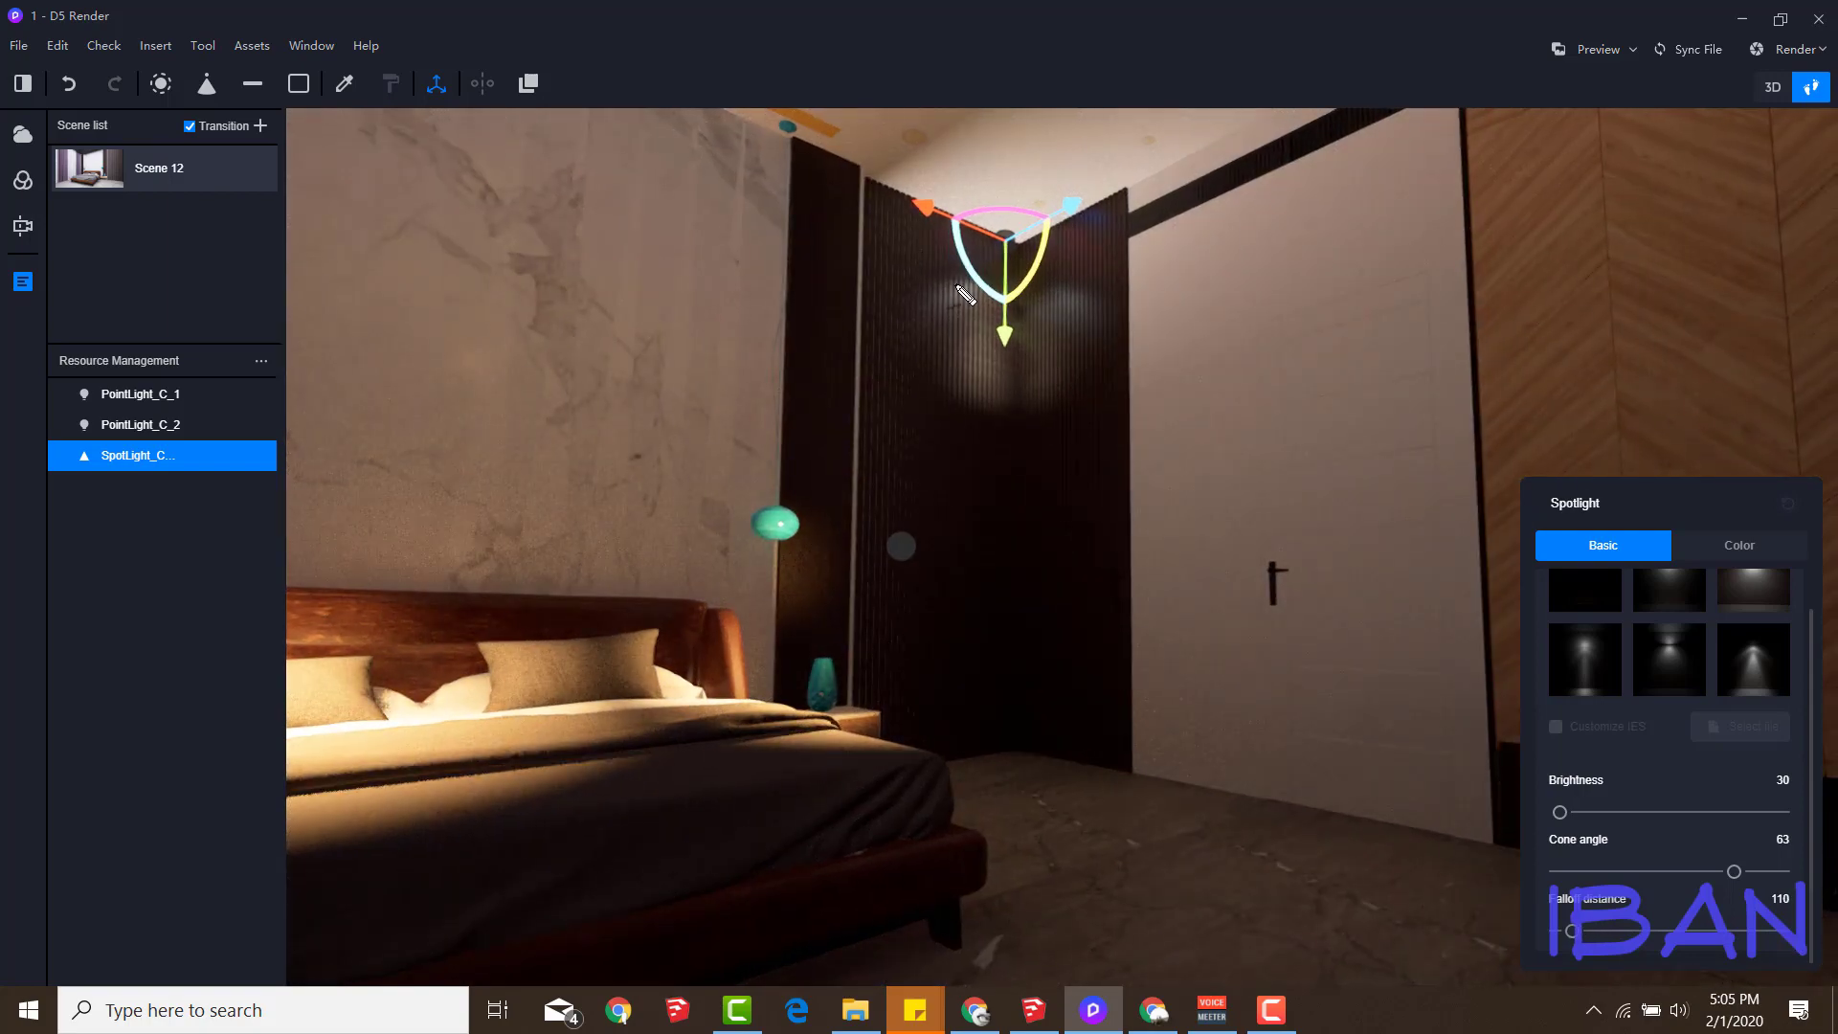
pyautogui.moveTo(953, 283); pyautogui.dragTo(893, 335)
pyautogui.moveTo(1055, 280); pyautogui.dragTo(888, 312)
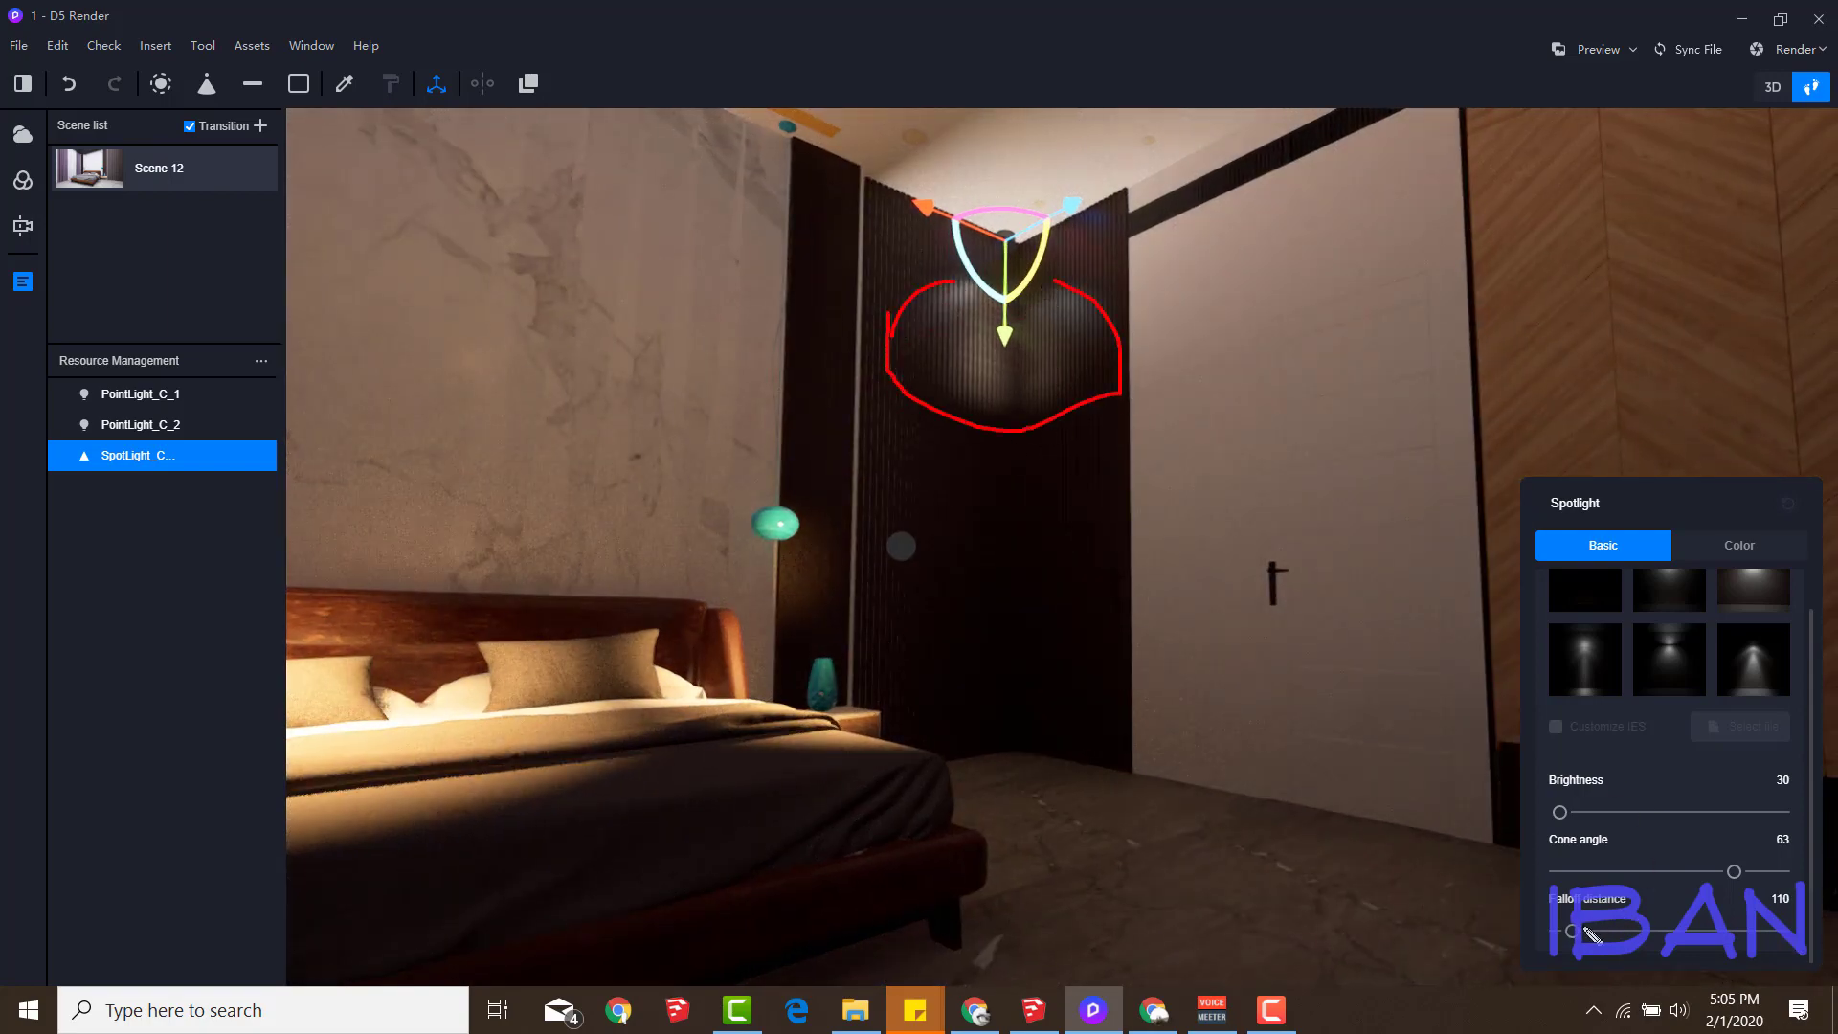
pyautogui.moveTo(1574, 930); pyautogui.dragTo(1634, 930)
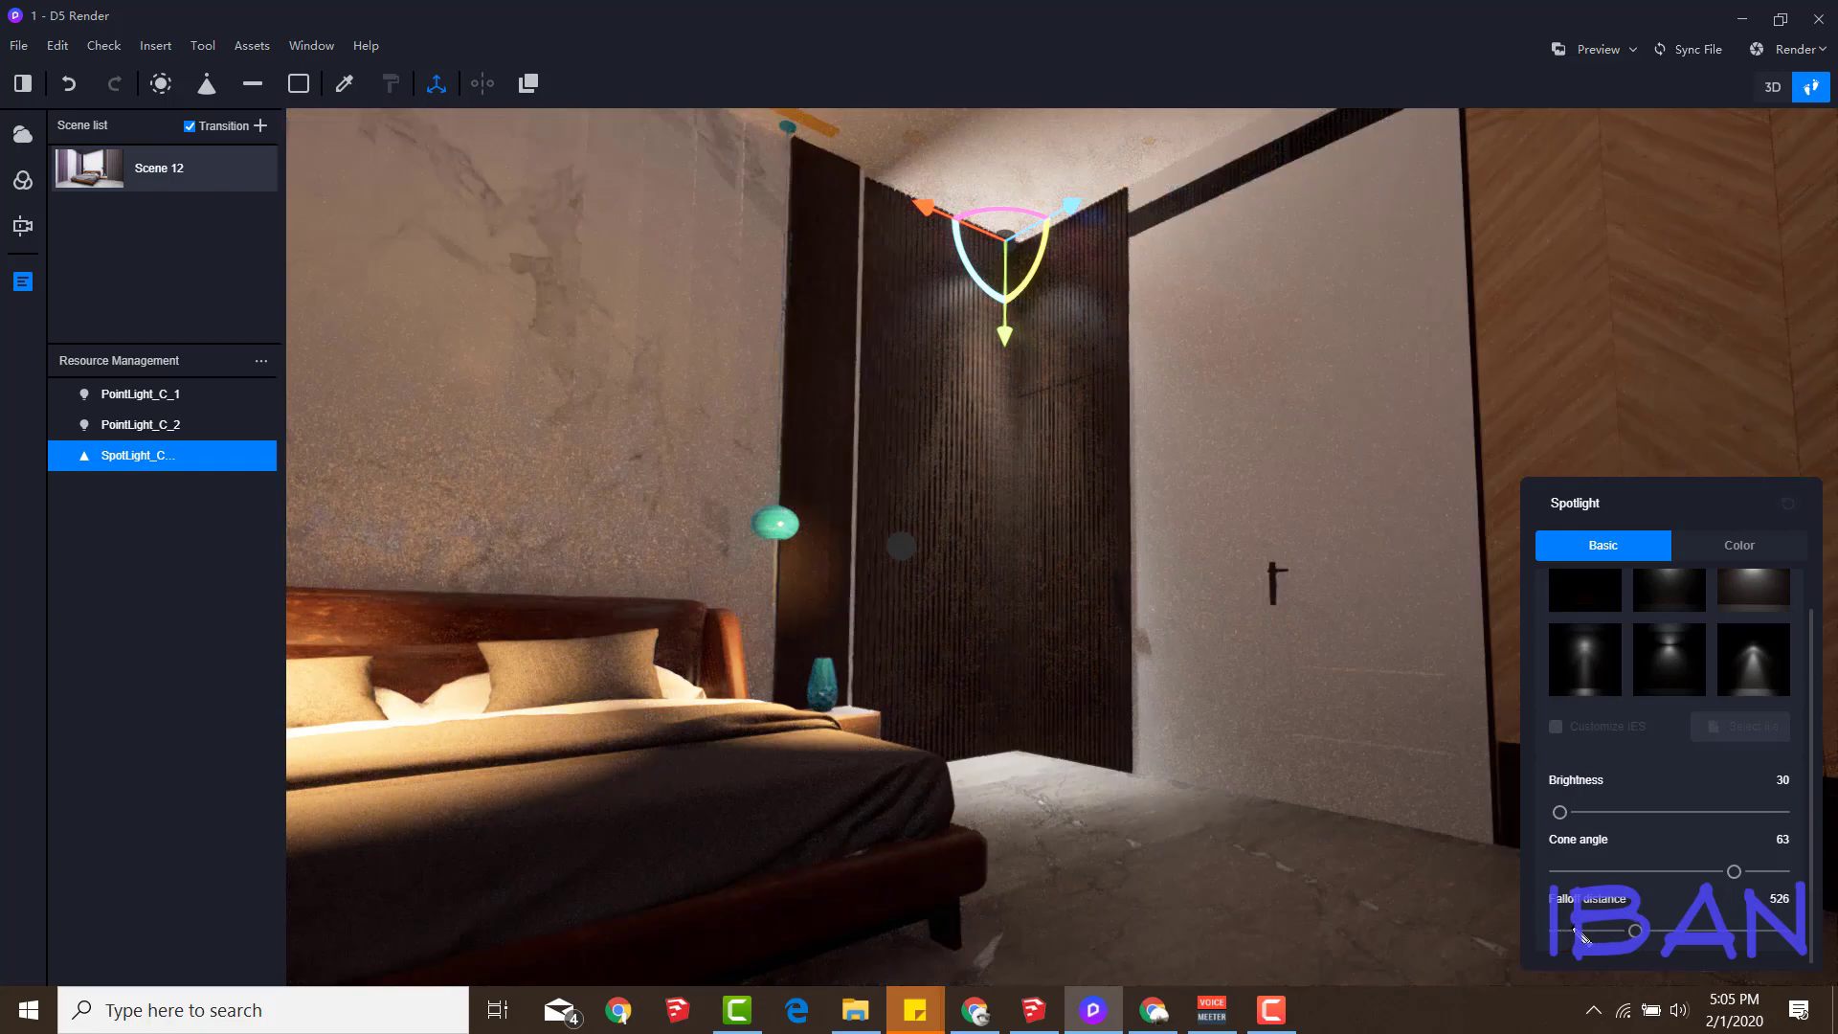
pyautogui.moveTo(1630, 931); pyautogui.dragTo(1608, 931)
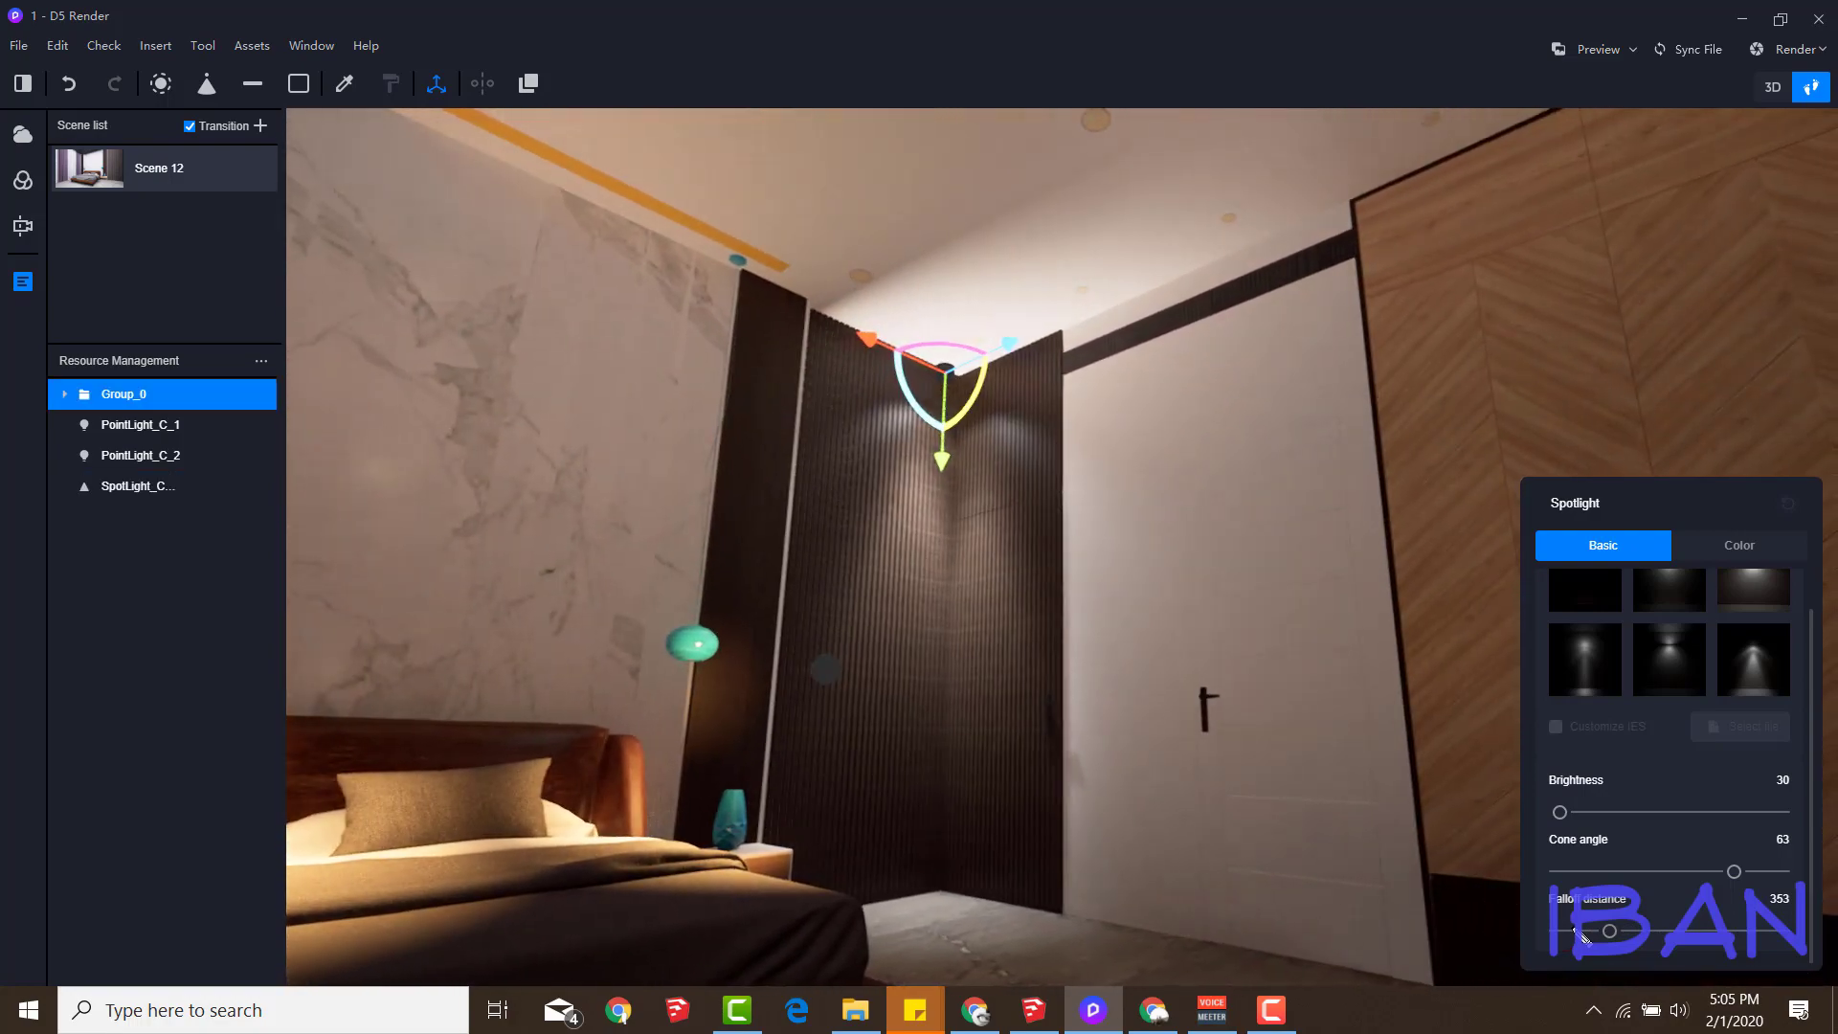
# Review the spotlight's colour settings for a warm 2700 K and select spotlight group Group_4
pyautogui.click(1740, 545)
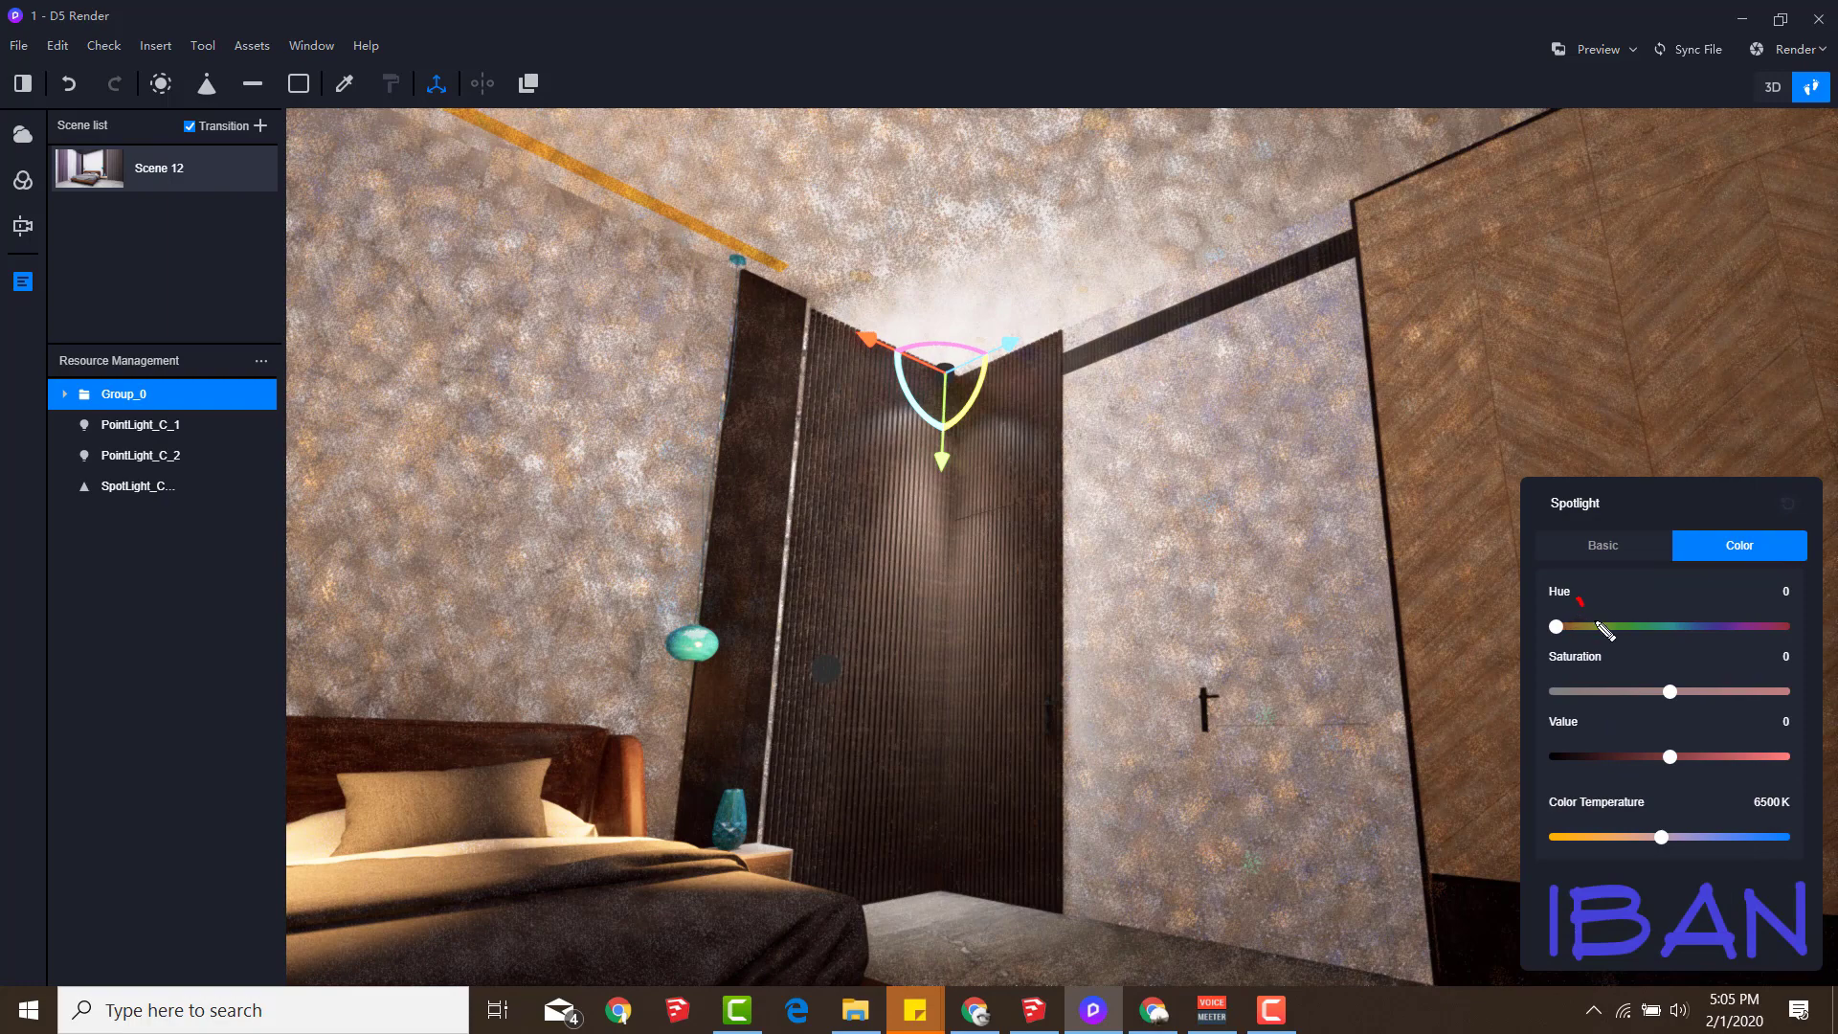
pyautogui.moveTo(1598, 623); pyautogui.dragTo(1670, 578)
pyautogui.moveTo(1643, 661); pyautogui.dragTo(1691, 654)
pyautogui.moveTo(1619, 736); pyautogui.dragTo(1655, 740)
pyautogui.press('Escape')
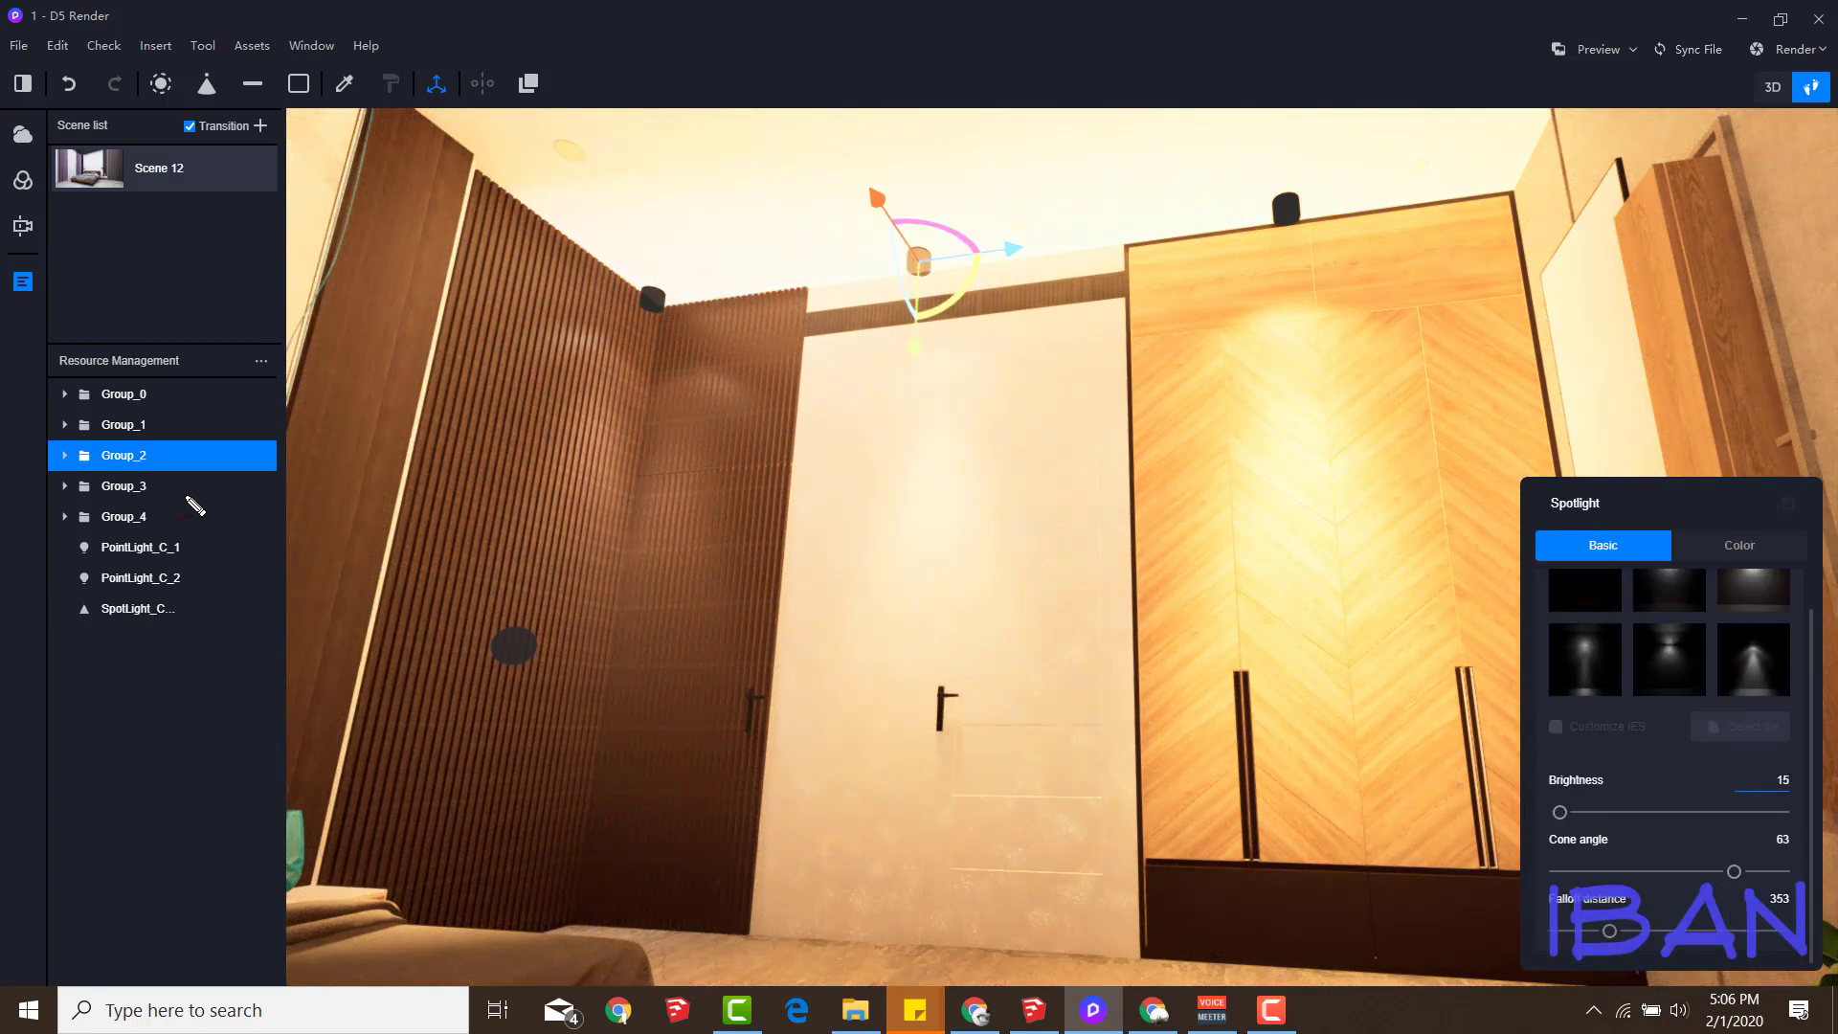
pyautogui.click(195, 506)
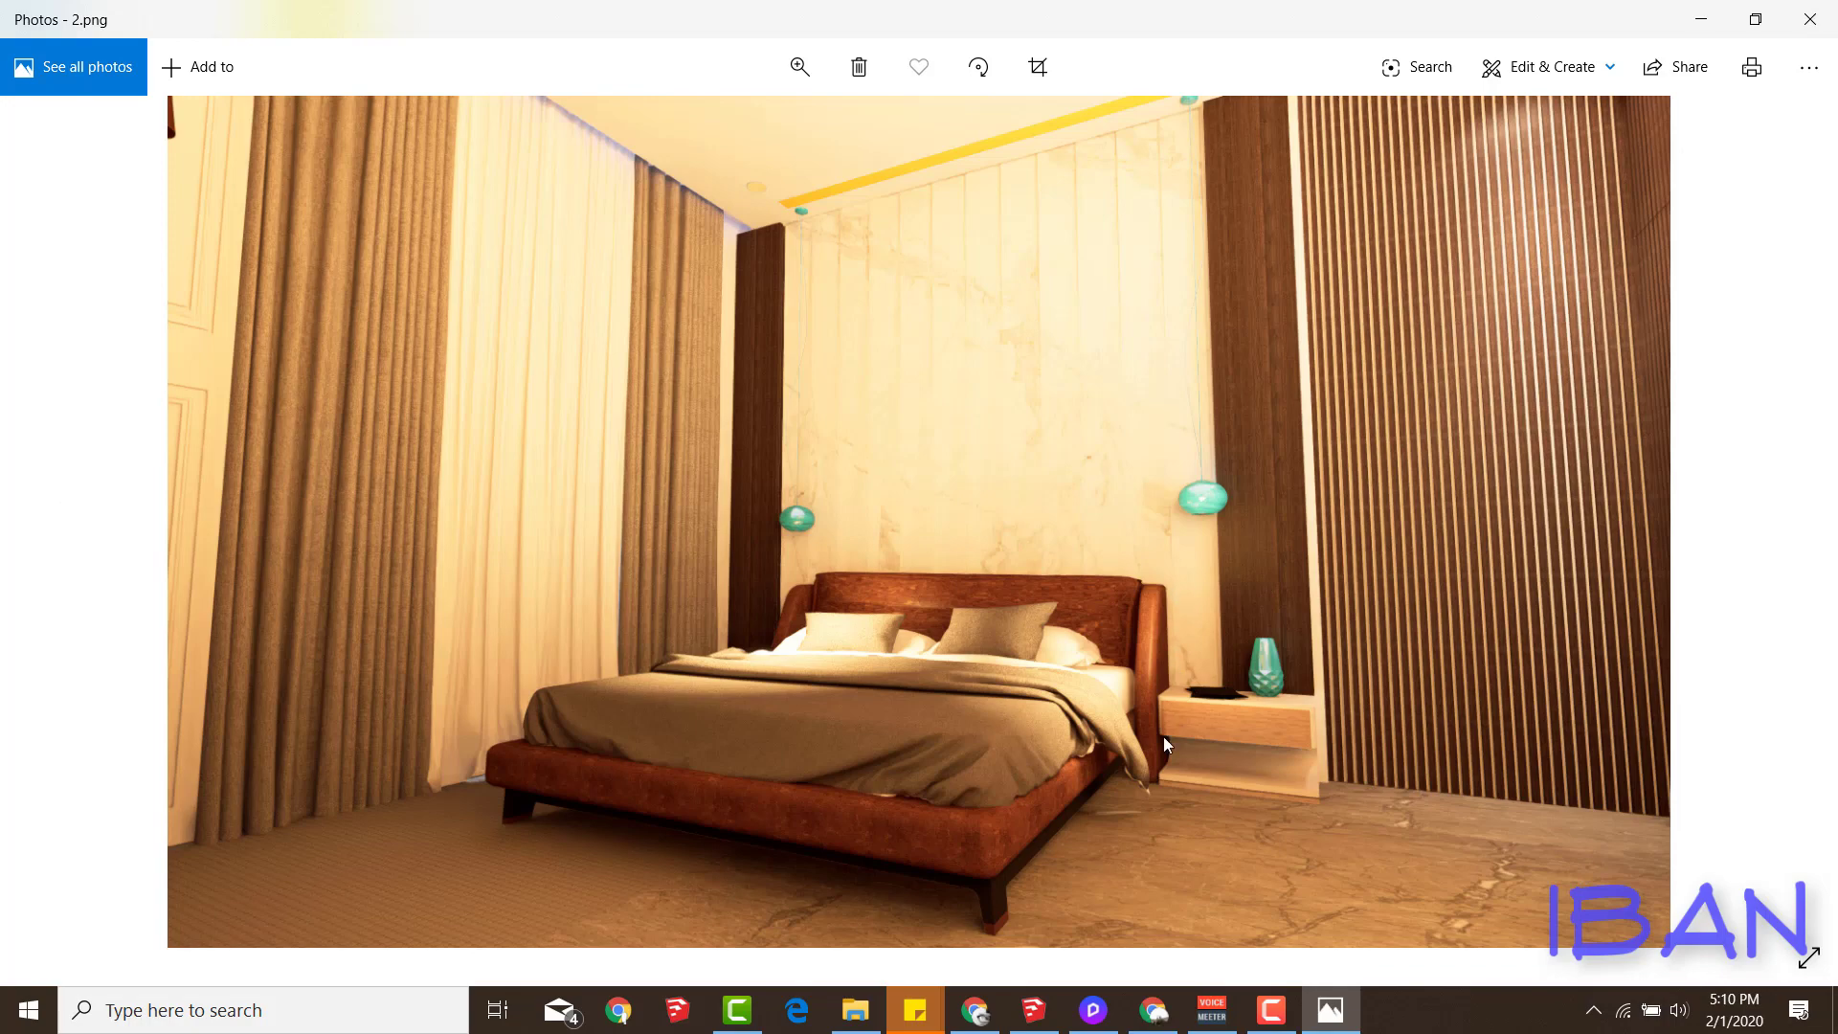
pyautogui.click(1098, 1007)
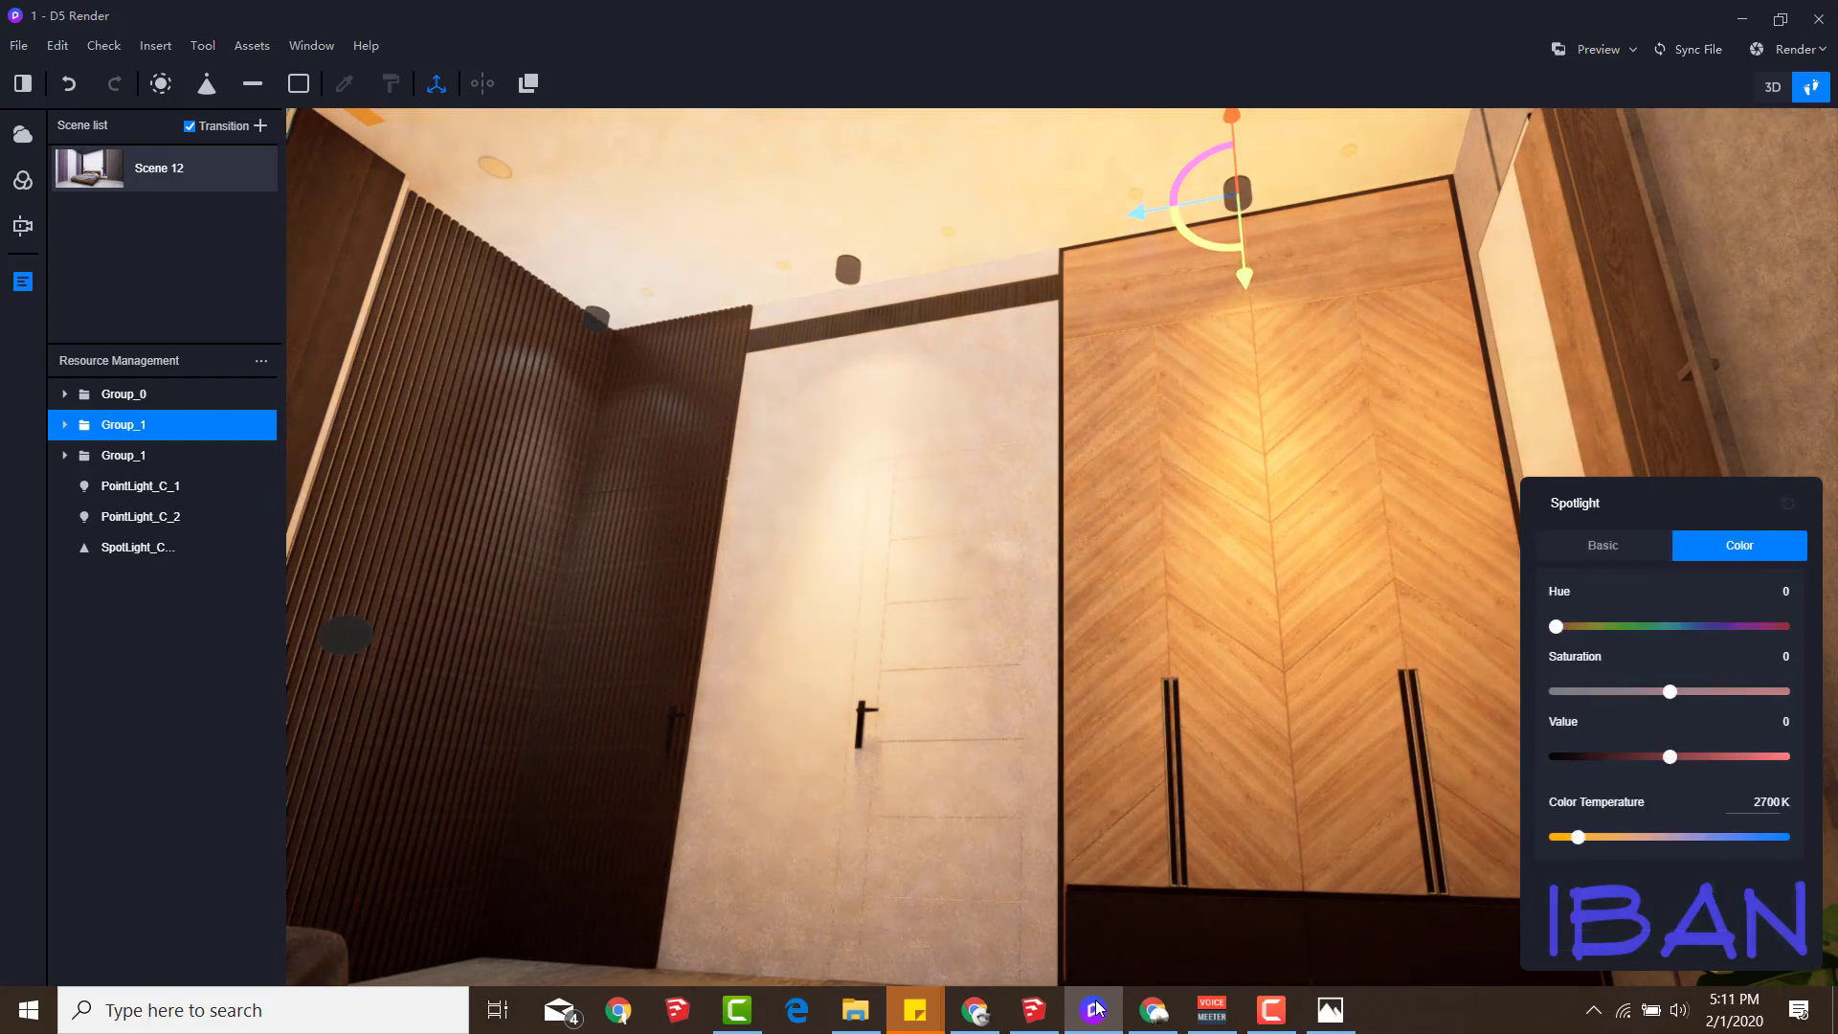
# Enter 6000 K as the selected spotlight's colour temperature
pyautogui.write('60')
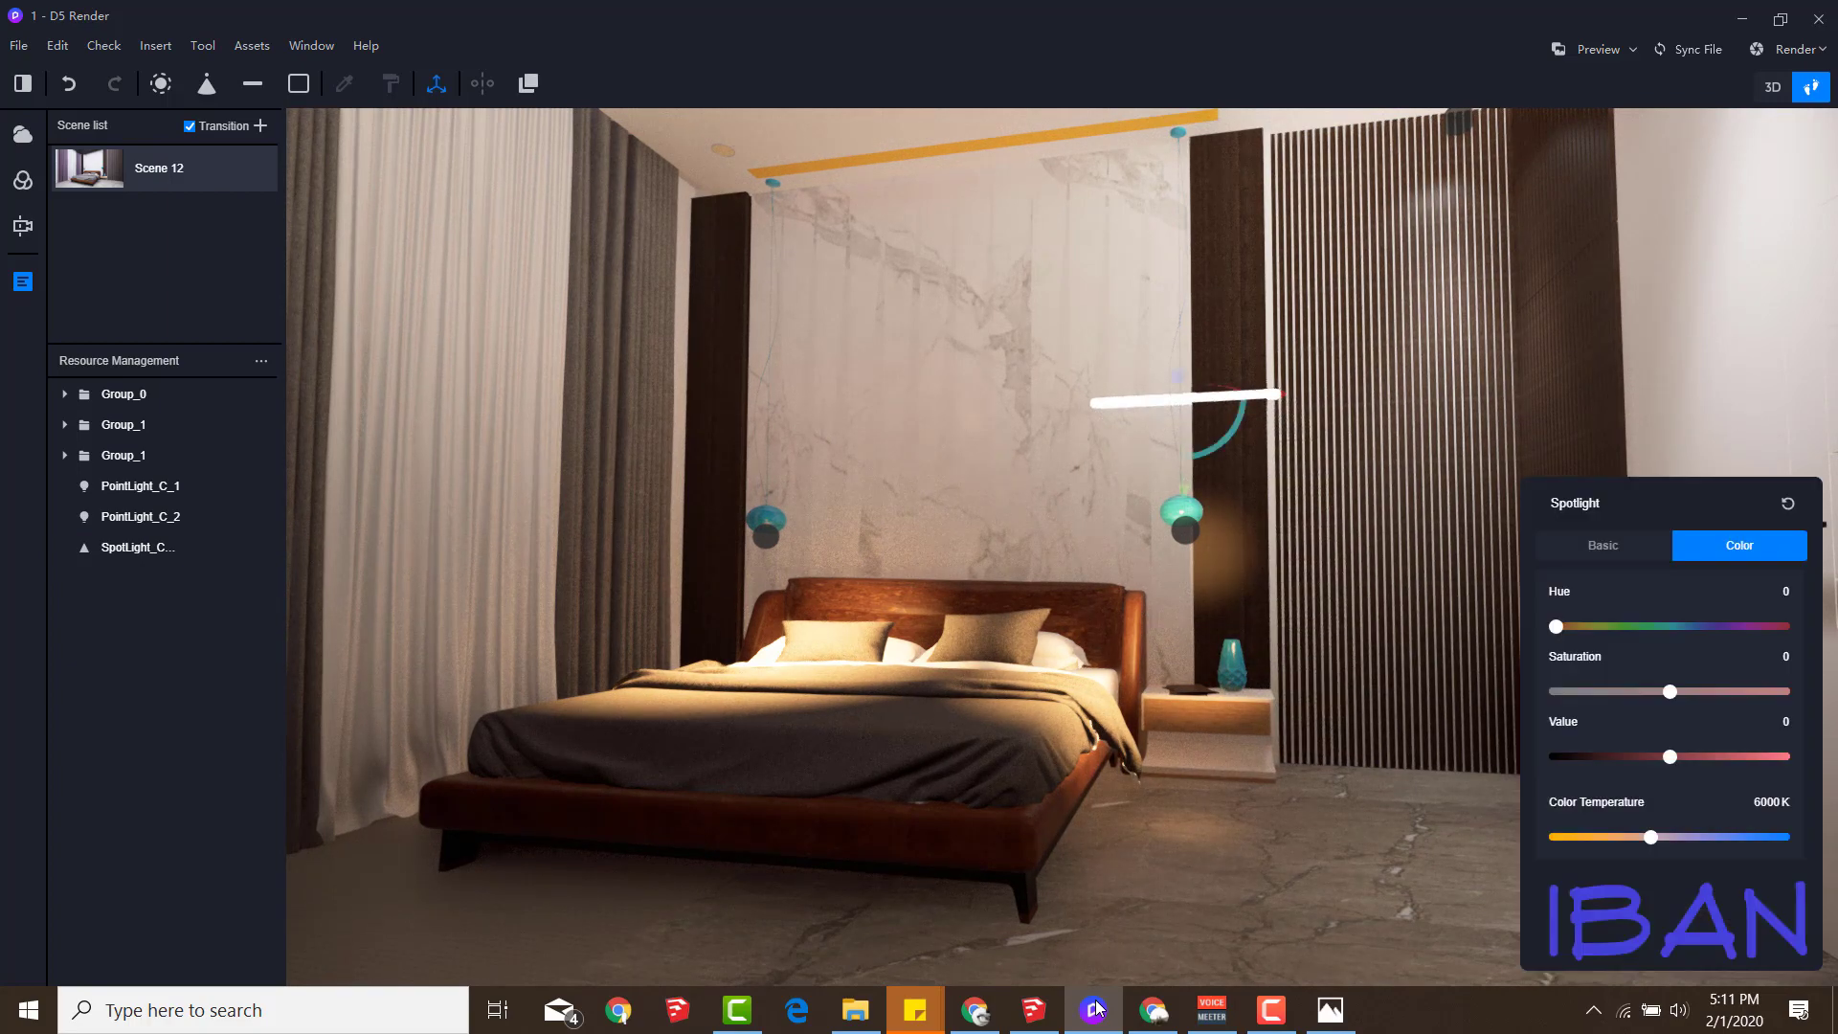
# Mark where vertical strip lights should go beside the headboard and undo the last change
pyautogui.moveTo(1141, 762)
pyautogui.mouseDown()
pyautogui.moveTo(1242, 146)
pyautogui.moveTo(1249, 627)
pyautogui.mouseUp()
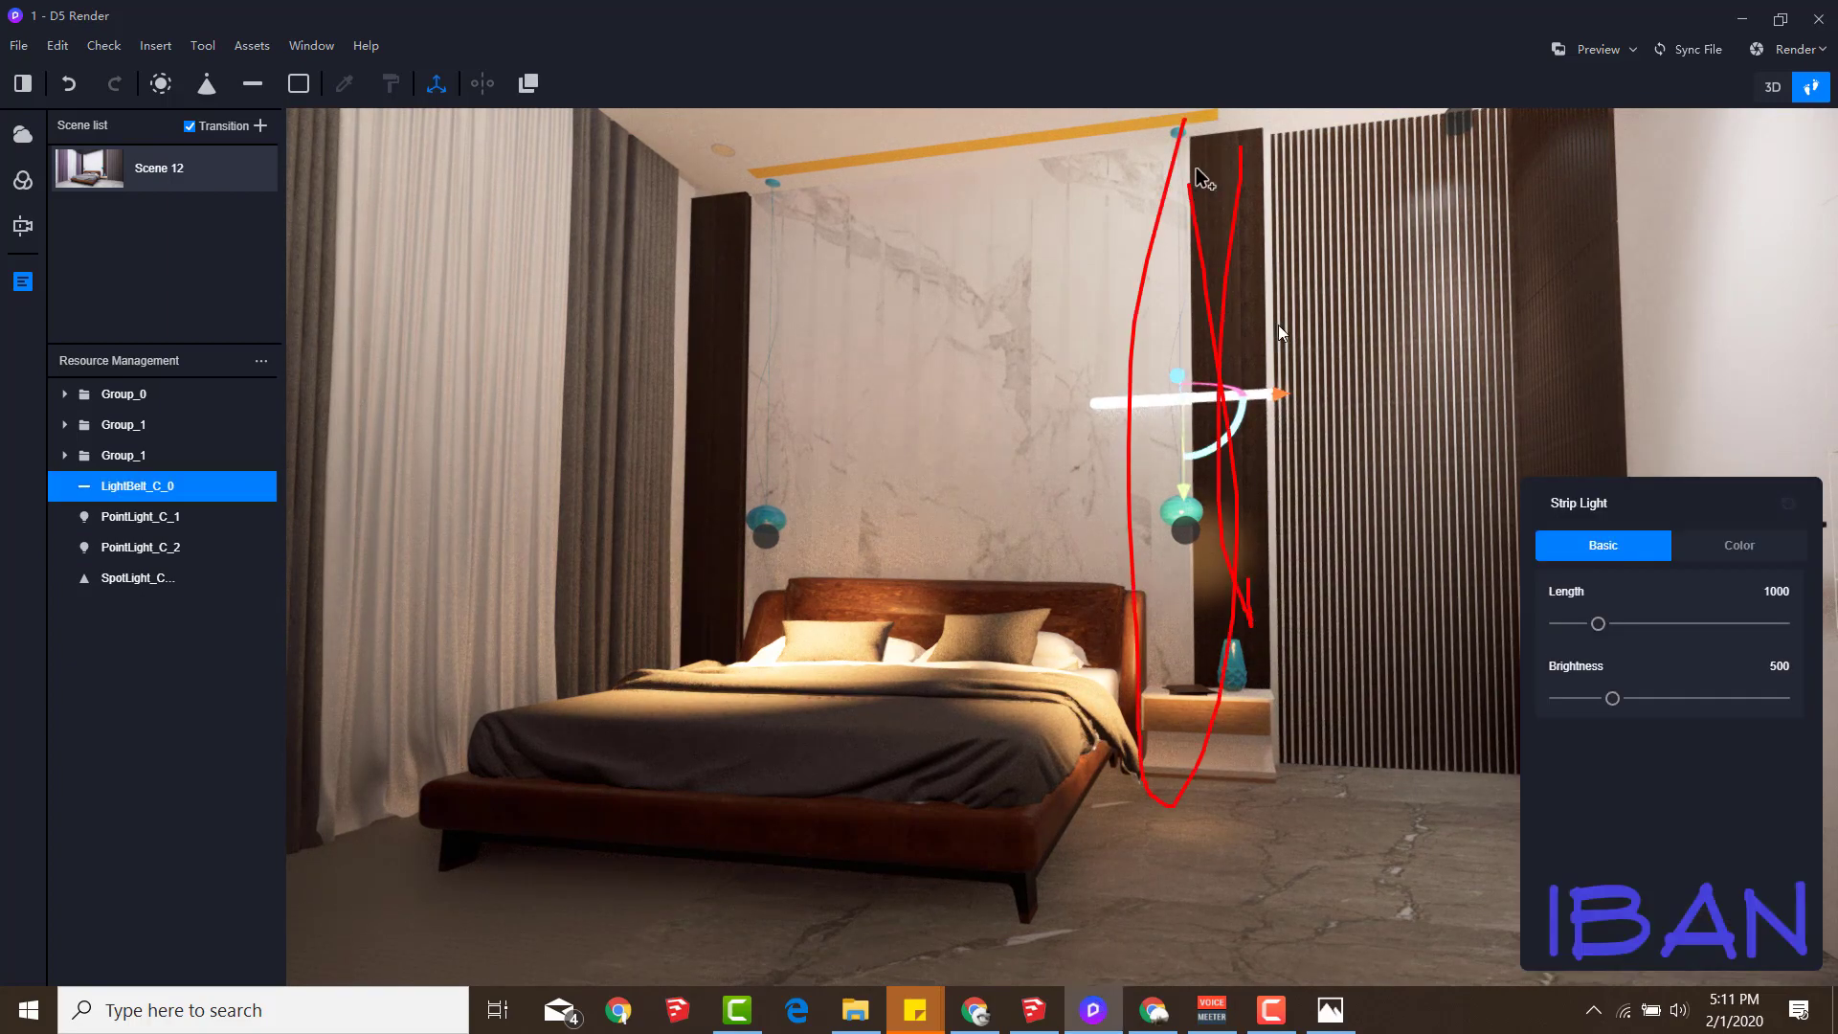
pyautogui.moveTo(1265, 196); pyautogui.dragTo(1244, 603)
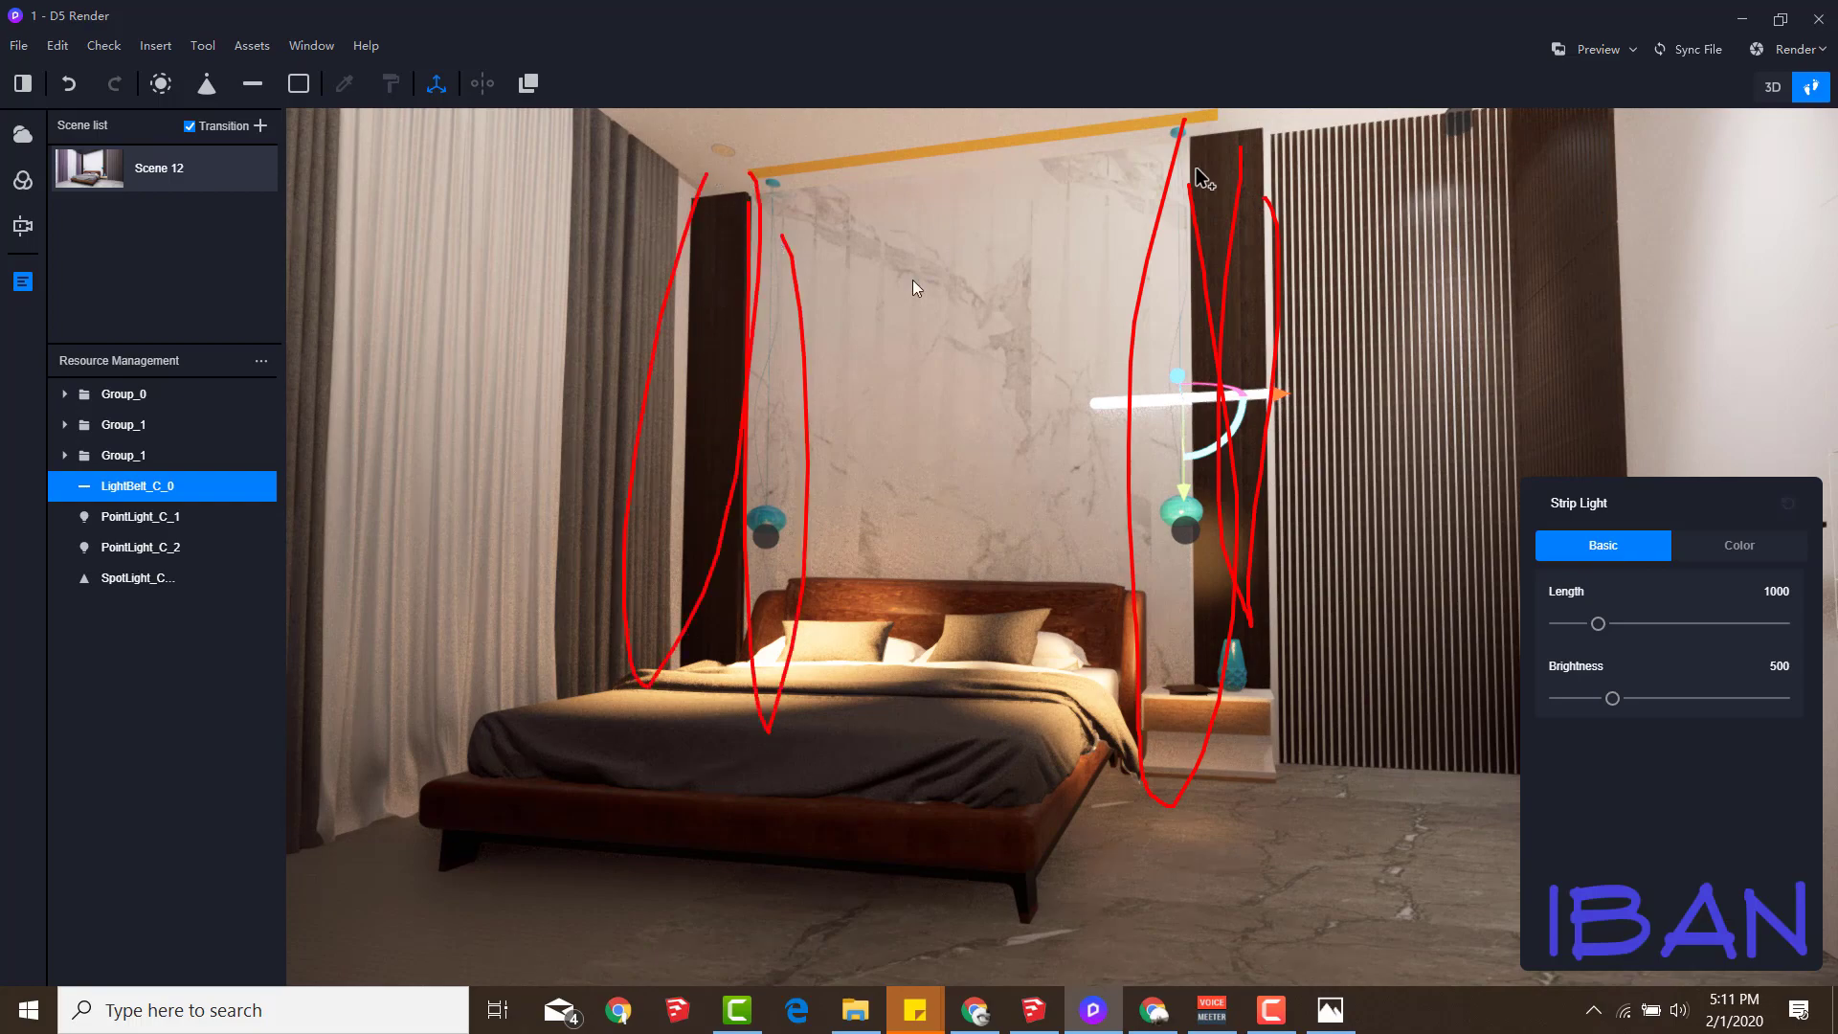
pyautogui.moveTo(1196, 166)
pyautogui.mouseDown(button='right')
pyautogui.moveTo(1147, 332)
pyautogui.moveTo(995, 641)
pyautogui.mouseUp(button='right')
pyautogui.hotkey('ctrl', 'z')
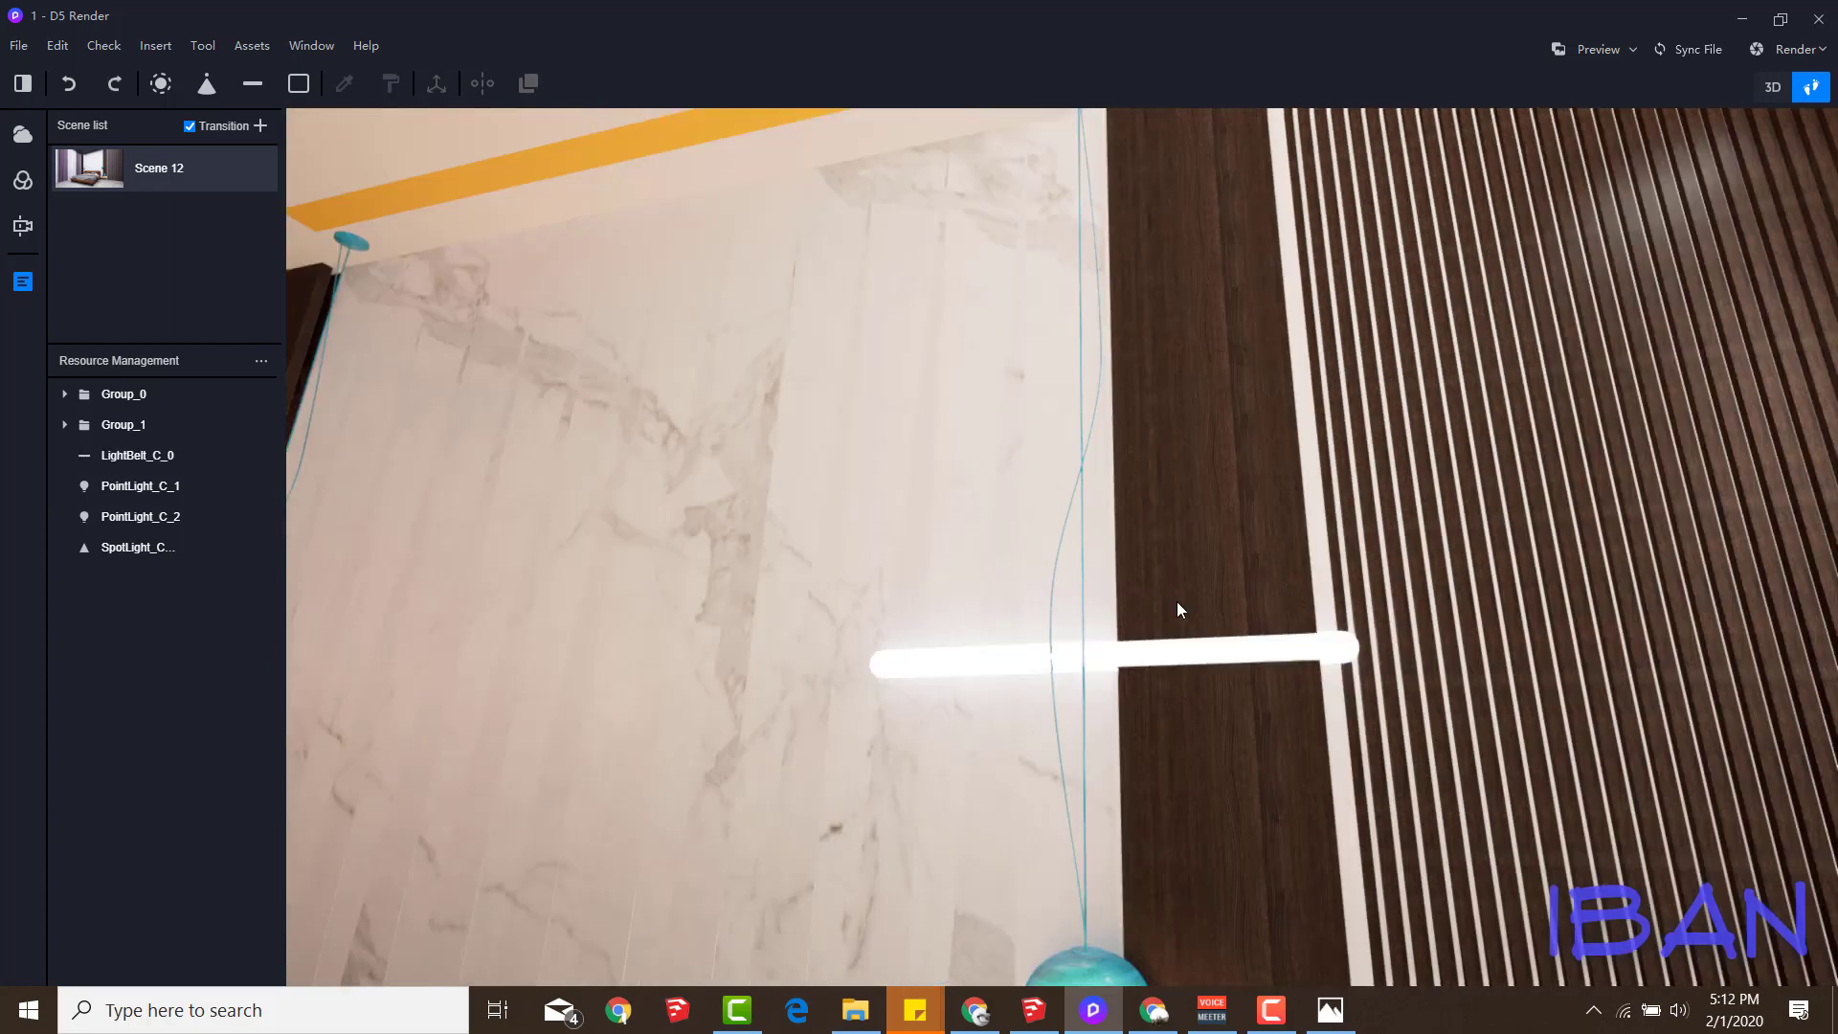
# Select strip light LightBelt_C_0 by the dark panel's edge and lengthen it to 3765
pyautogui.click(1177, 609)
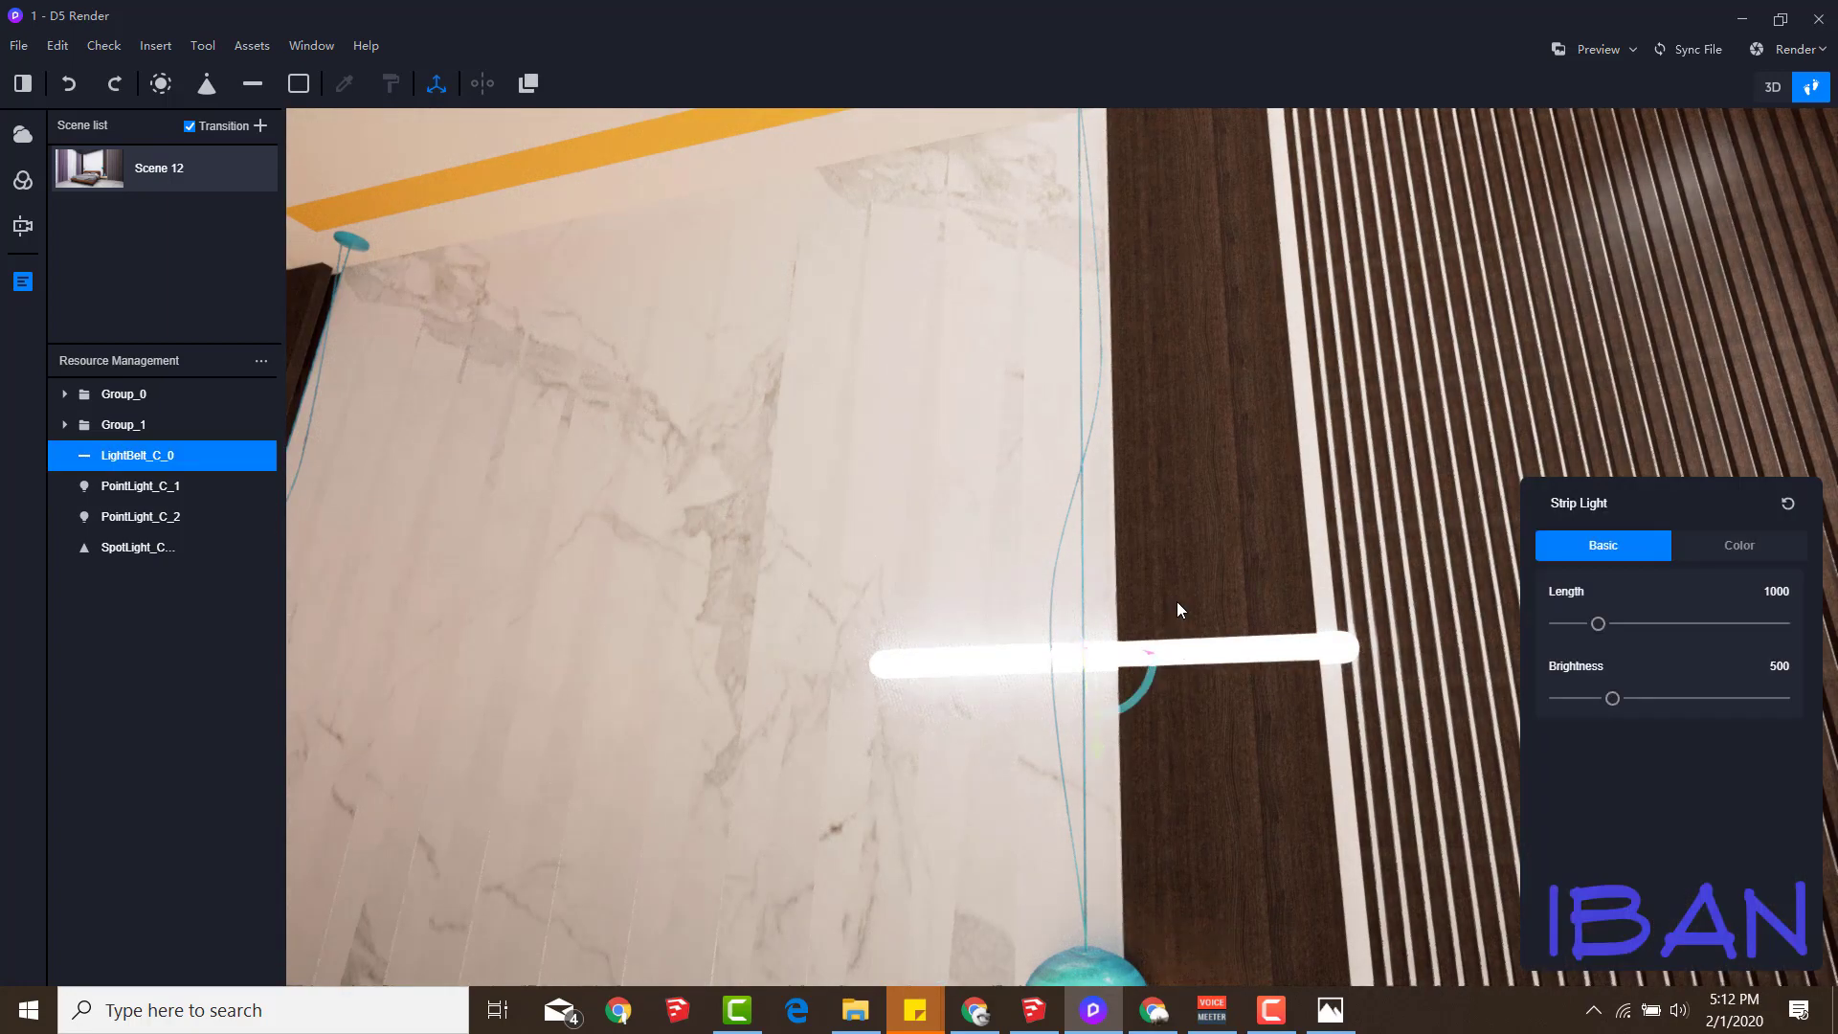
pyautogui.press('d')
pyautogui.press('w')
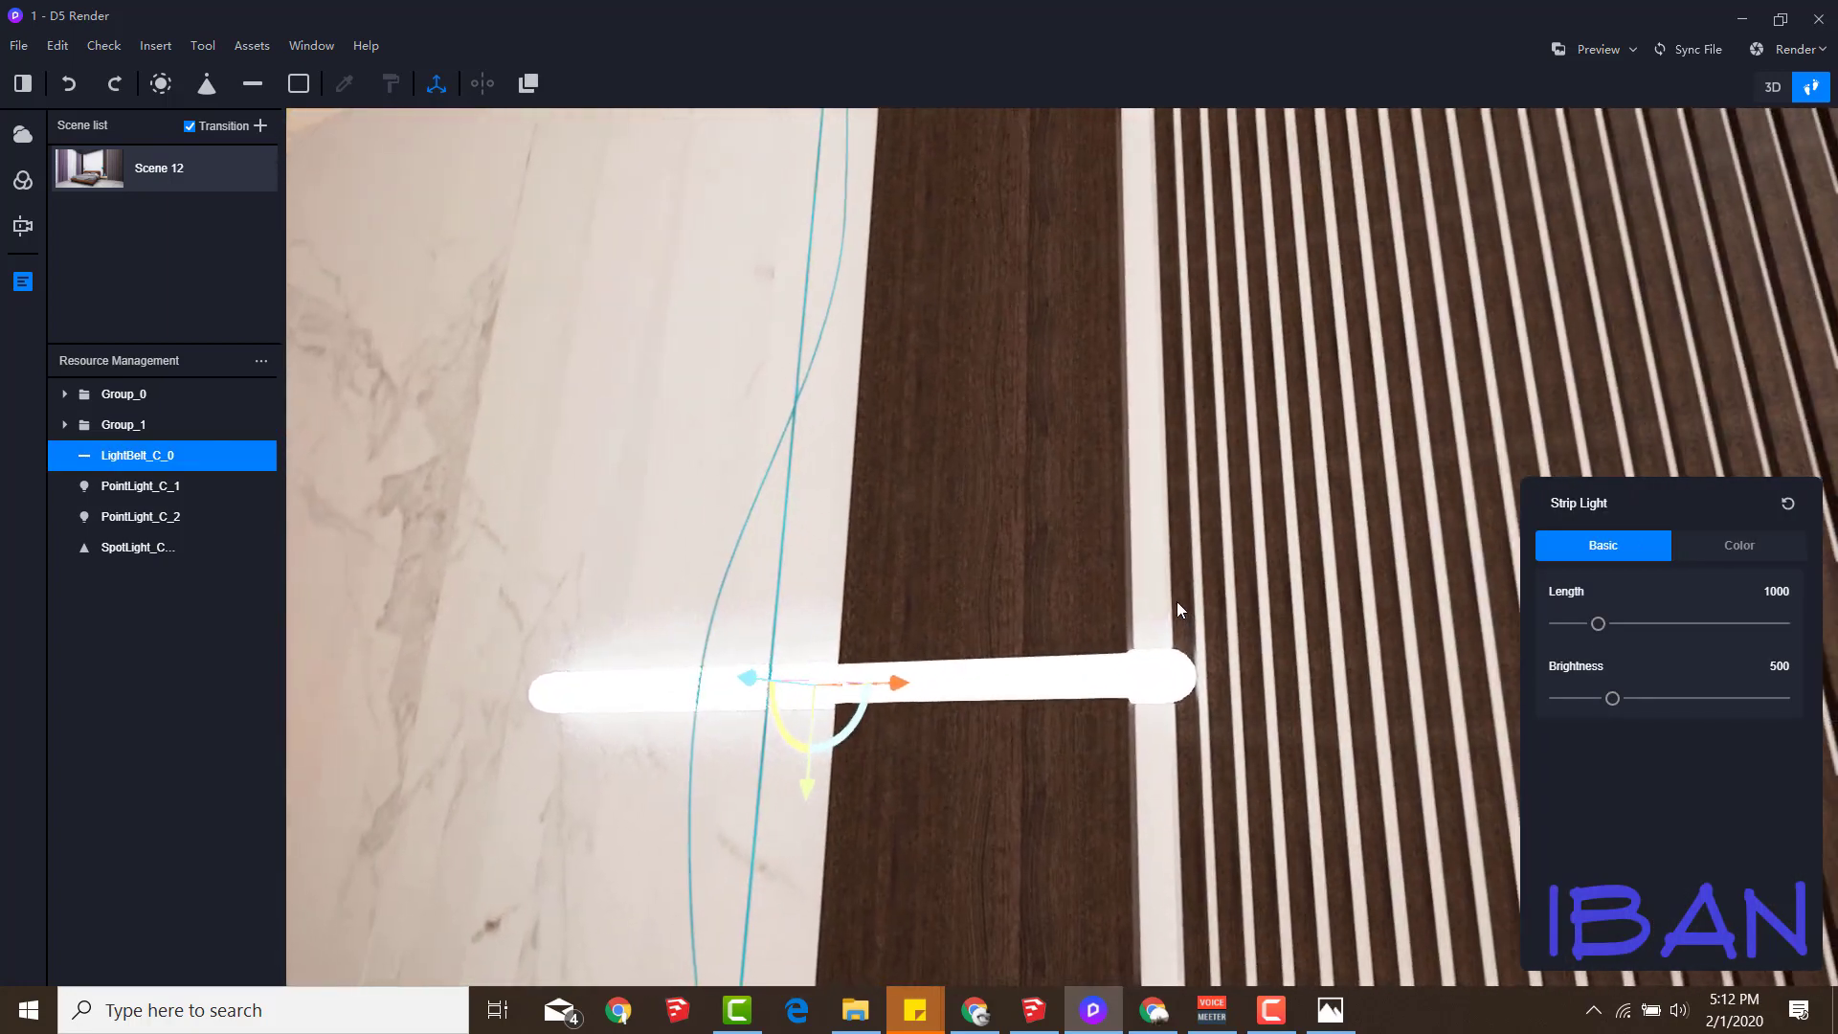
pyautogui.press('q')
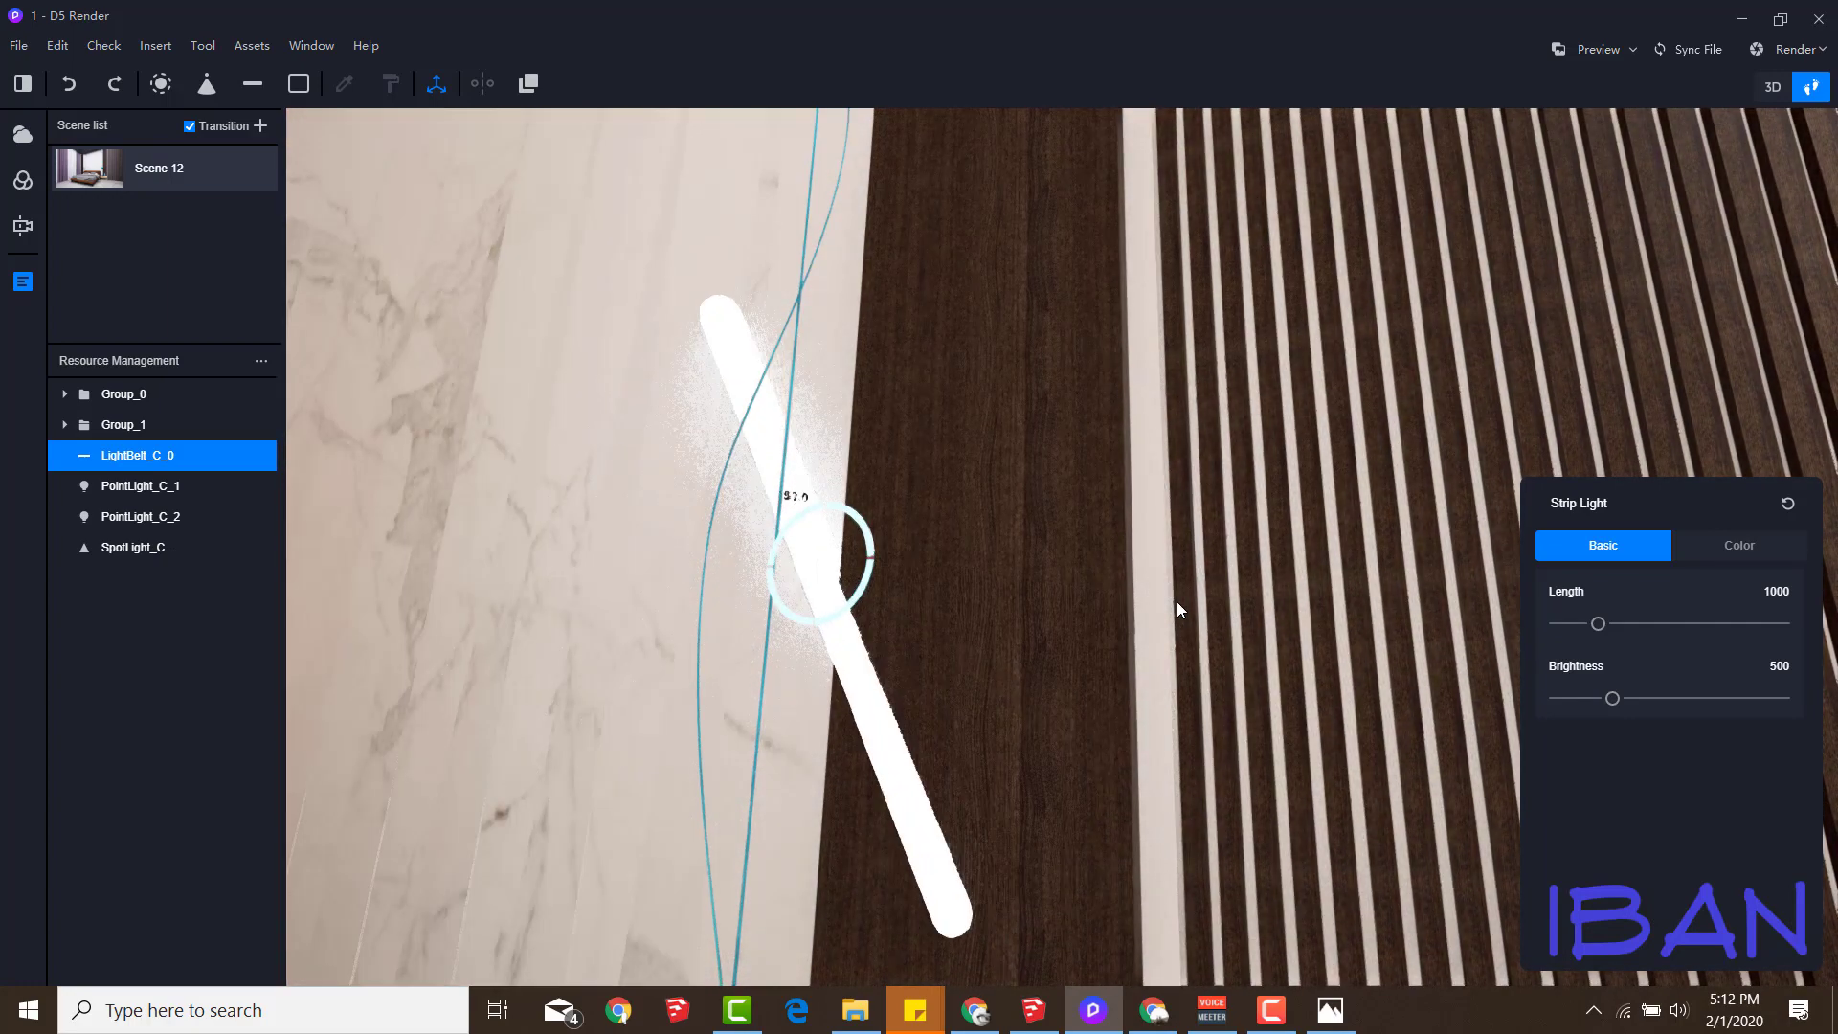
pyautogui.press('a')
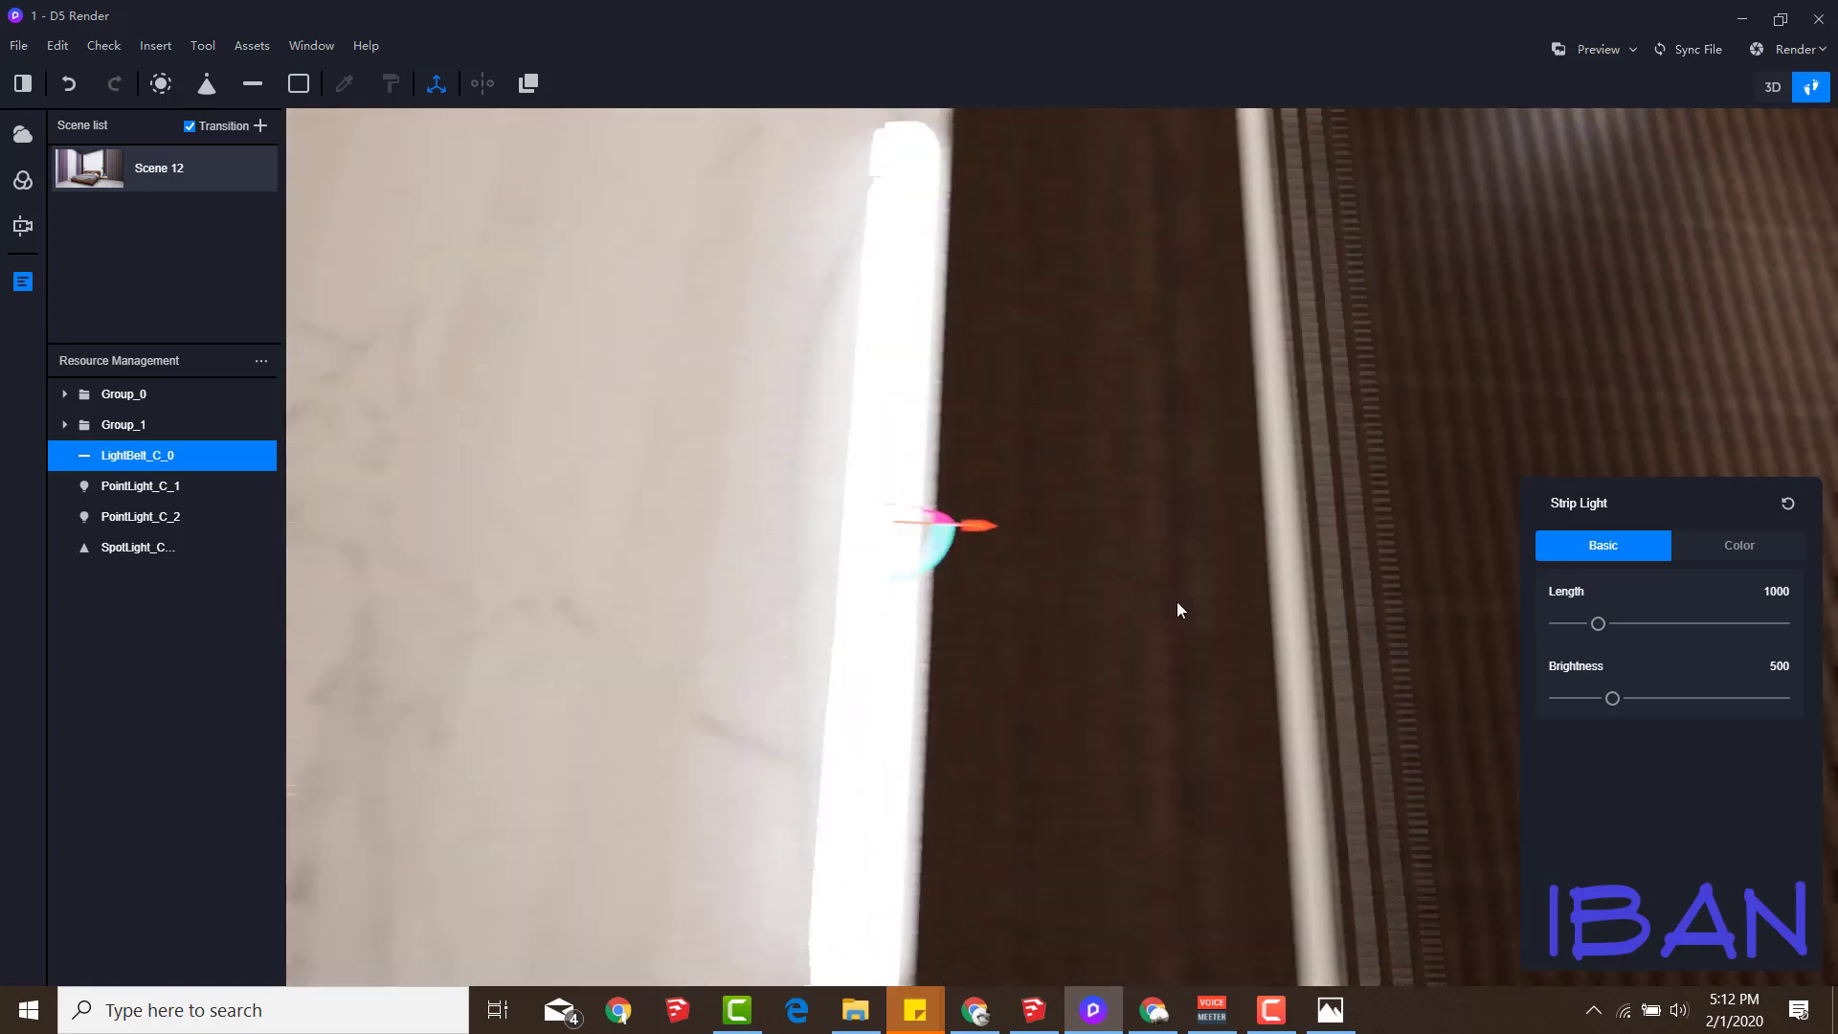
pyautogui.press('s')
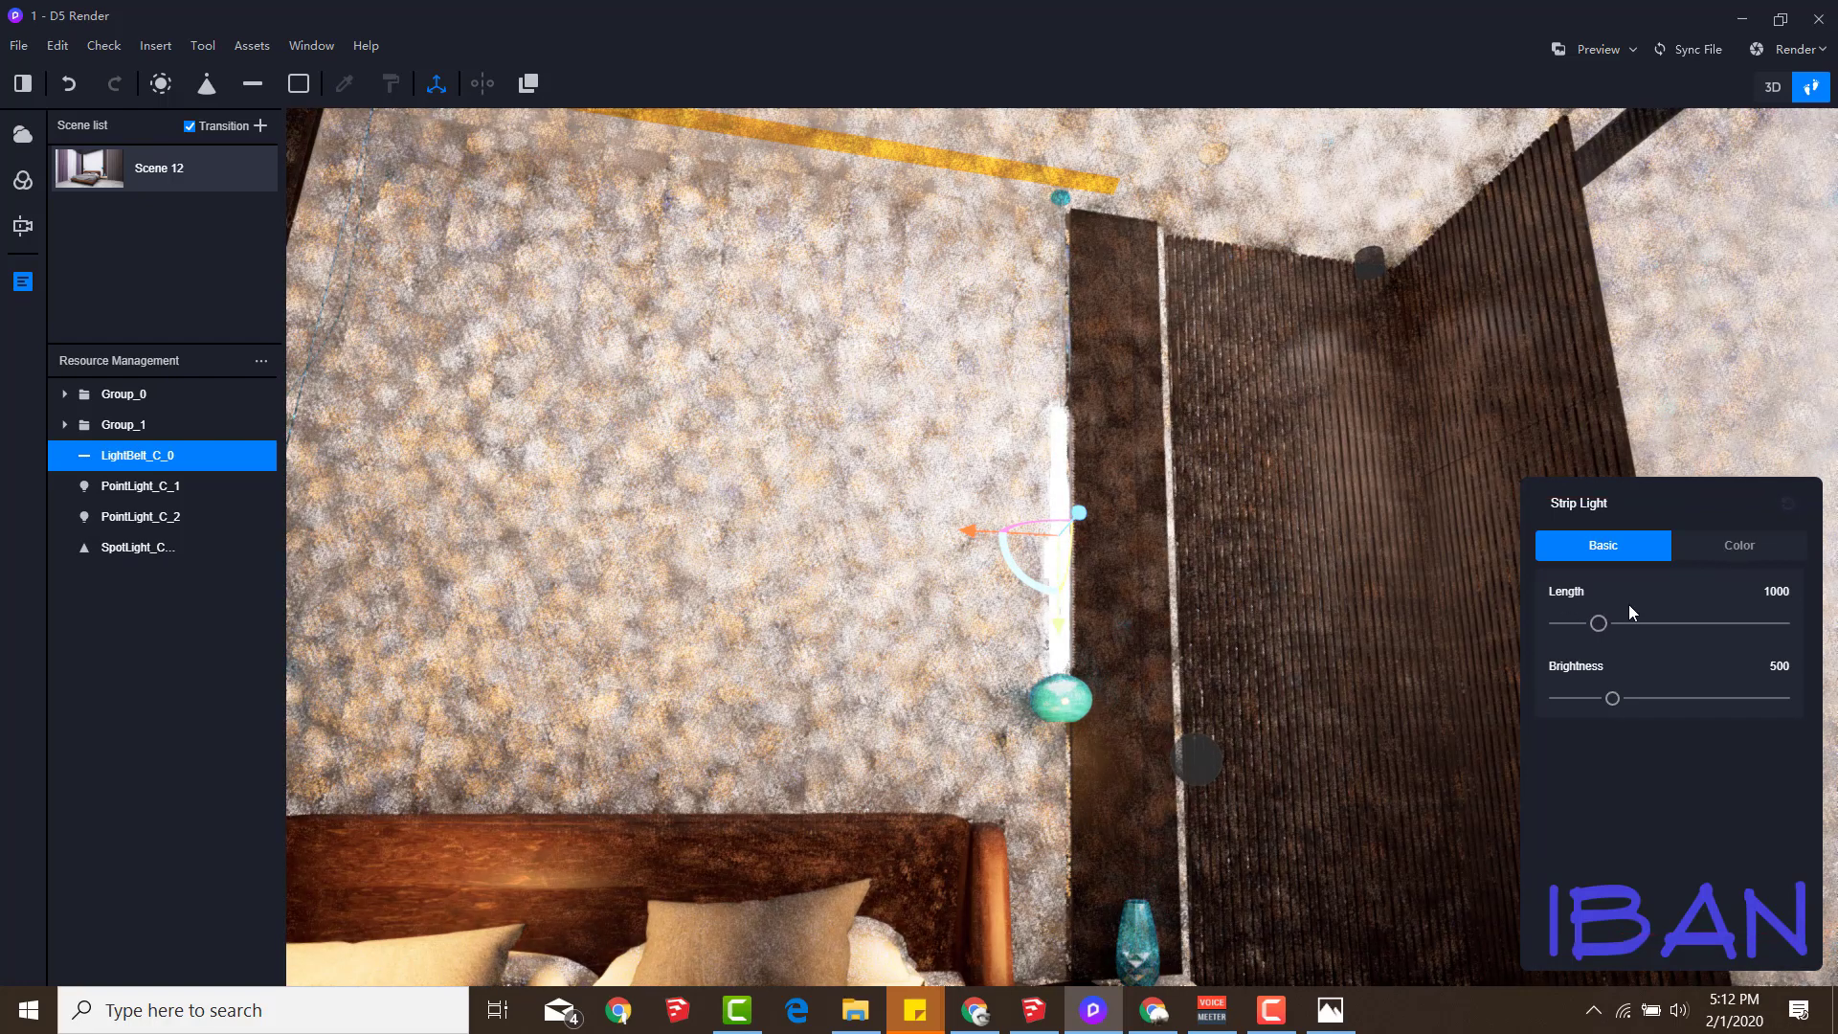
pyautogui.click(1628, 605)
pyautogui.press('Escape')
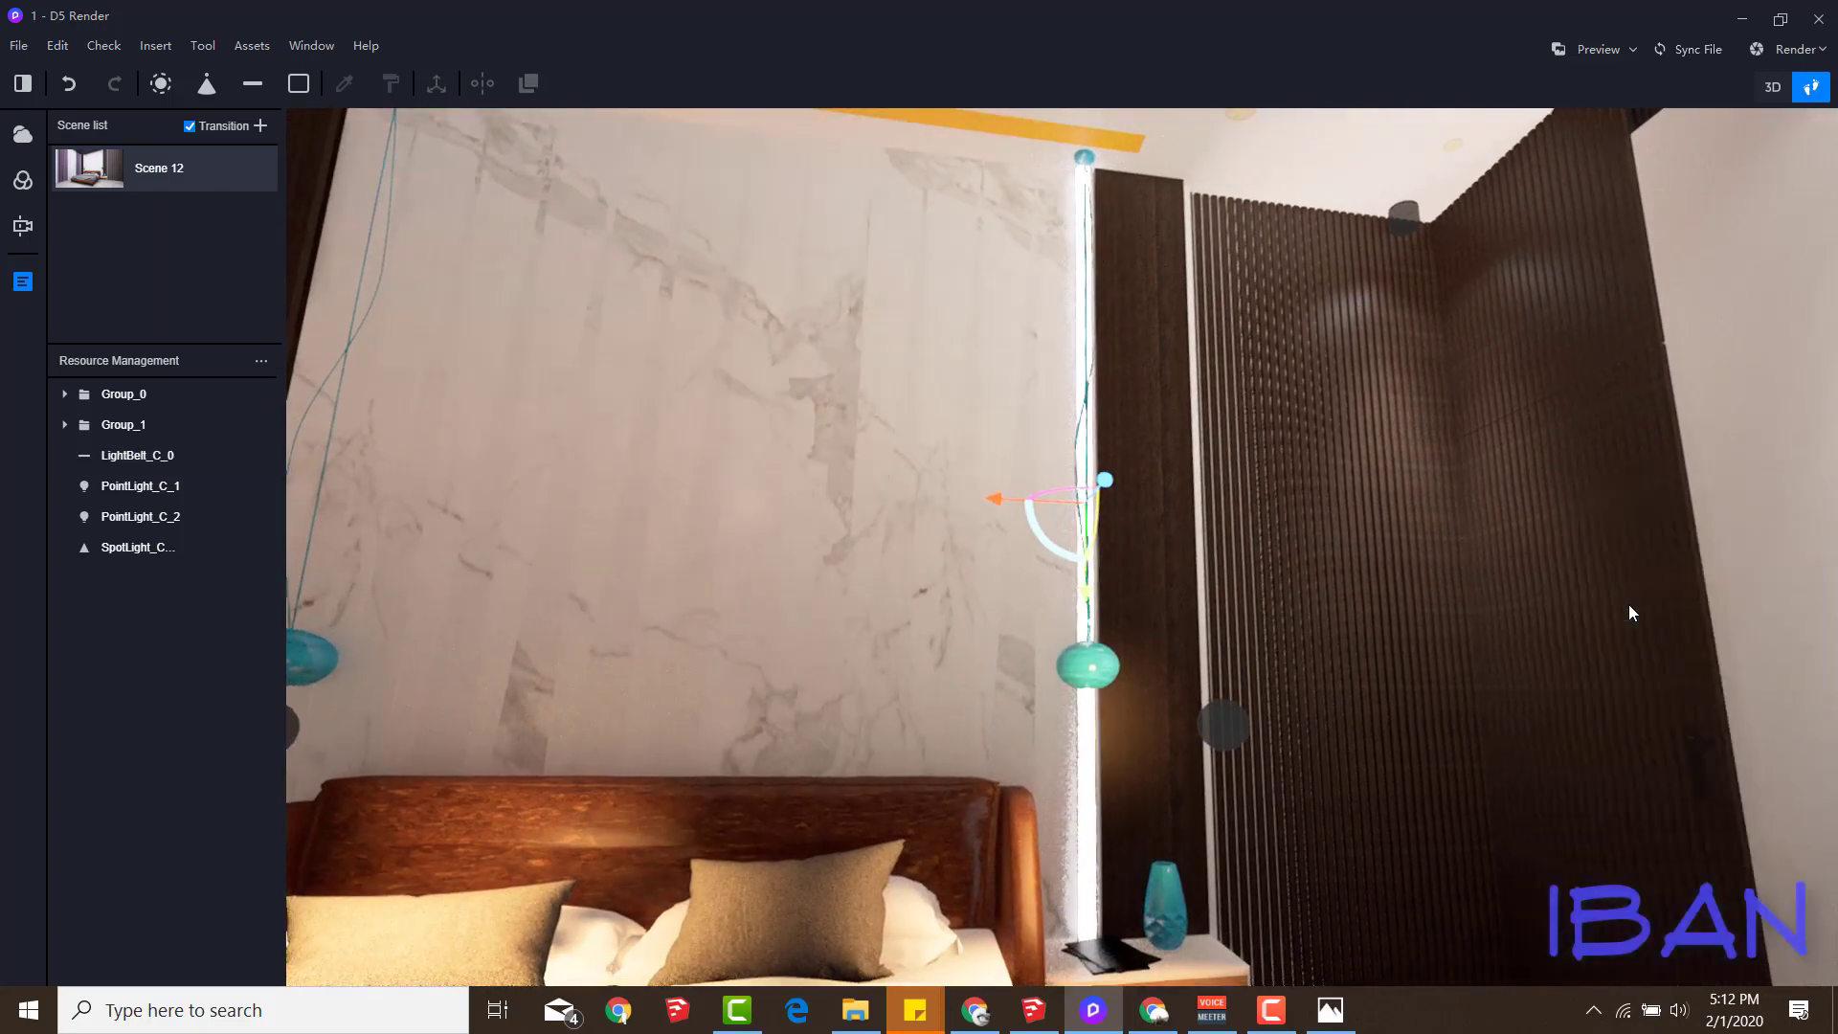
# Reselect the strip light and nudge it to the panel's edge facing the headboard wall
pyautogui.hotkey('ctrl', 'z')
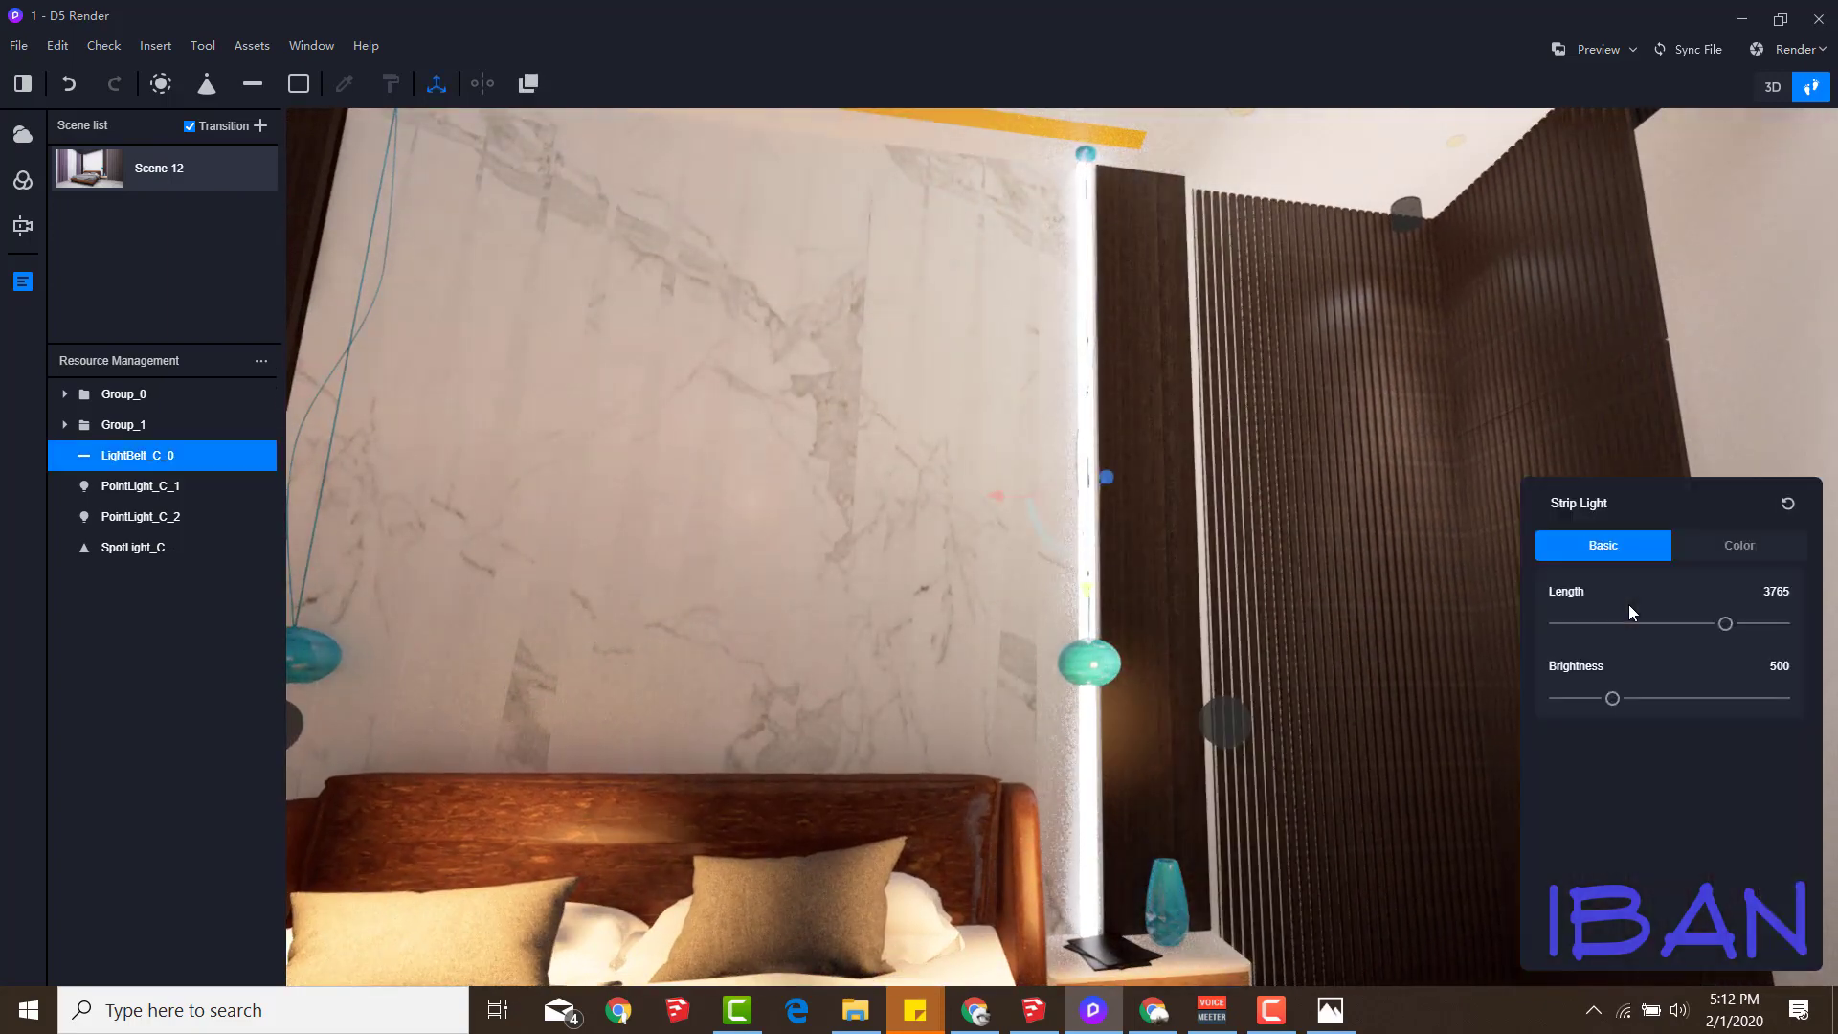
pyautogui.press('Escape')
pyautogui.scroll(3, 1629, 605)
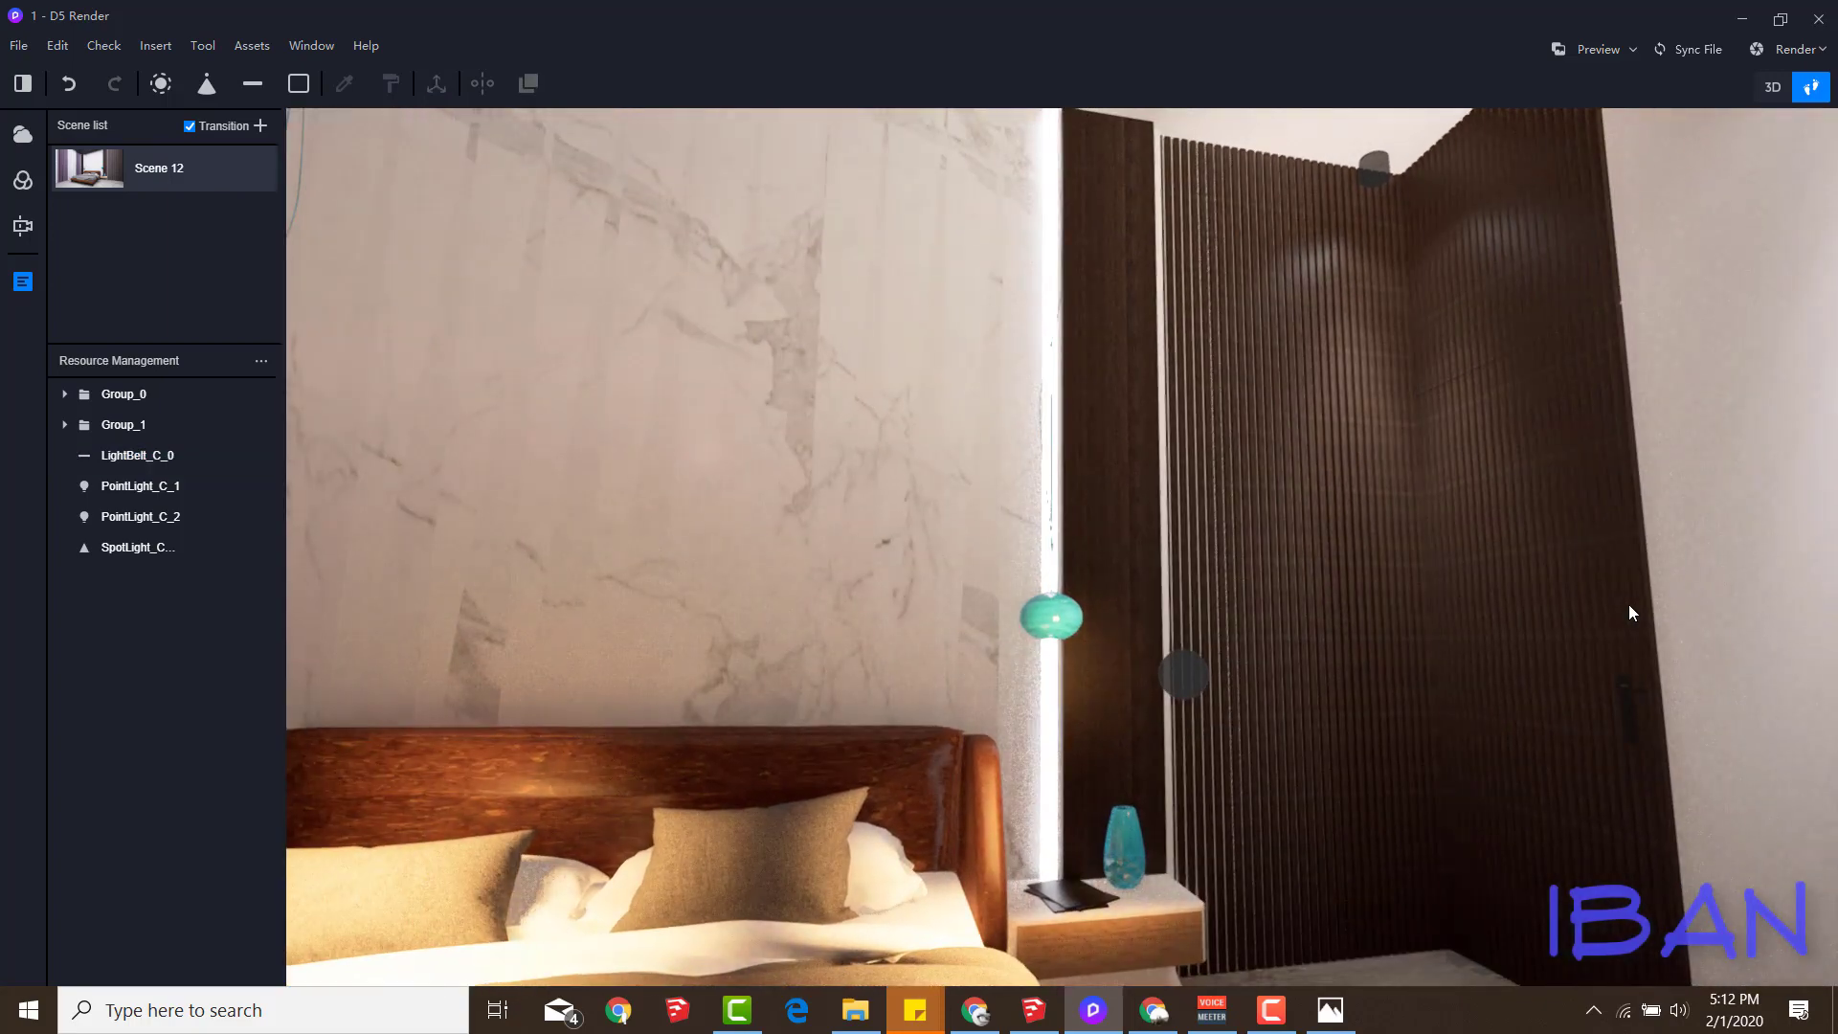
pyautogui.hotkey('ctrl', 'z')
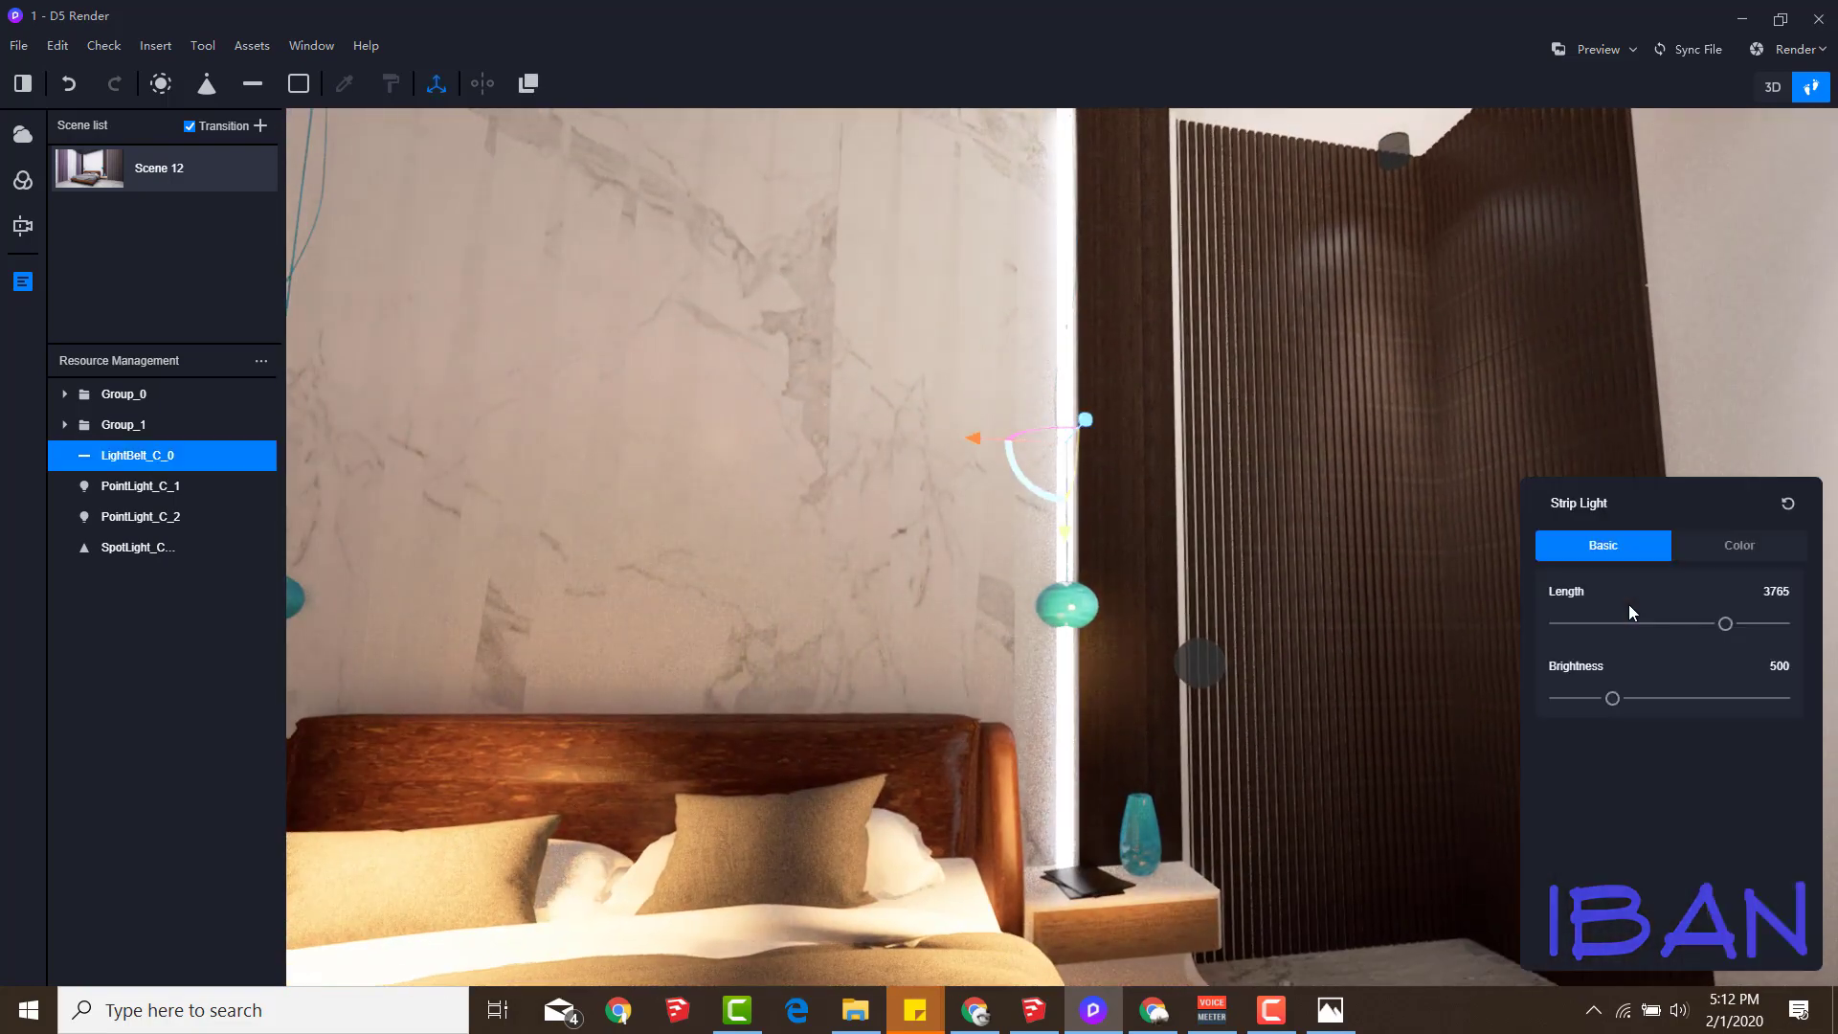
pyautogui.hotkey('ctrl', 'z')
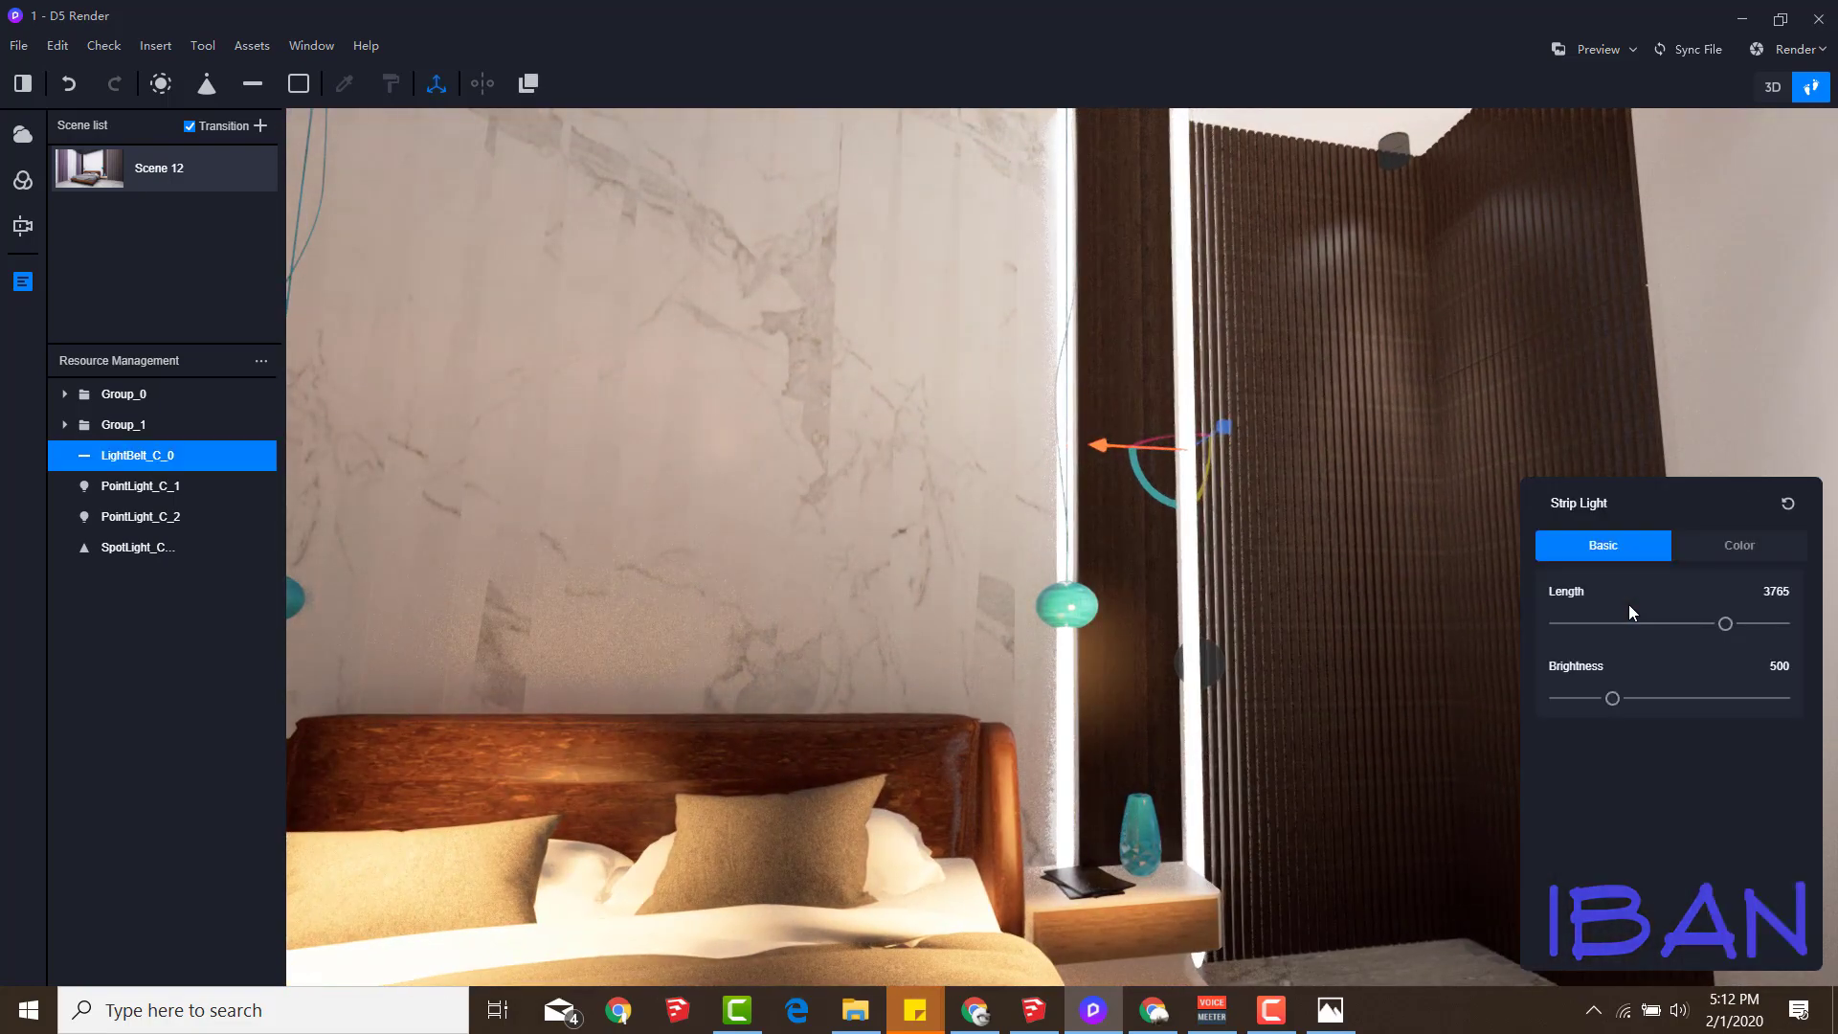
pyautogui.hotkey('ctrl', 'z')
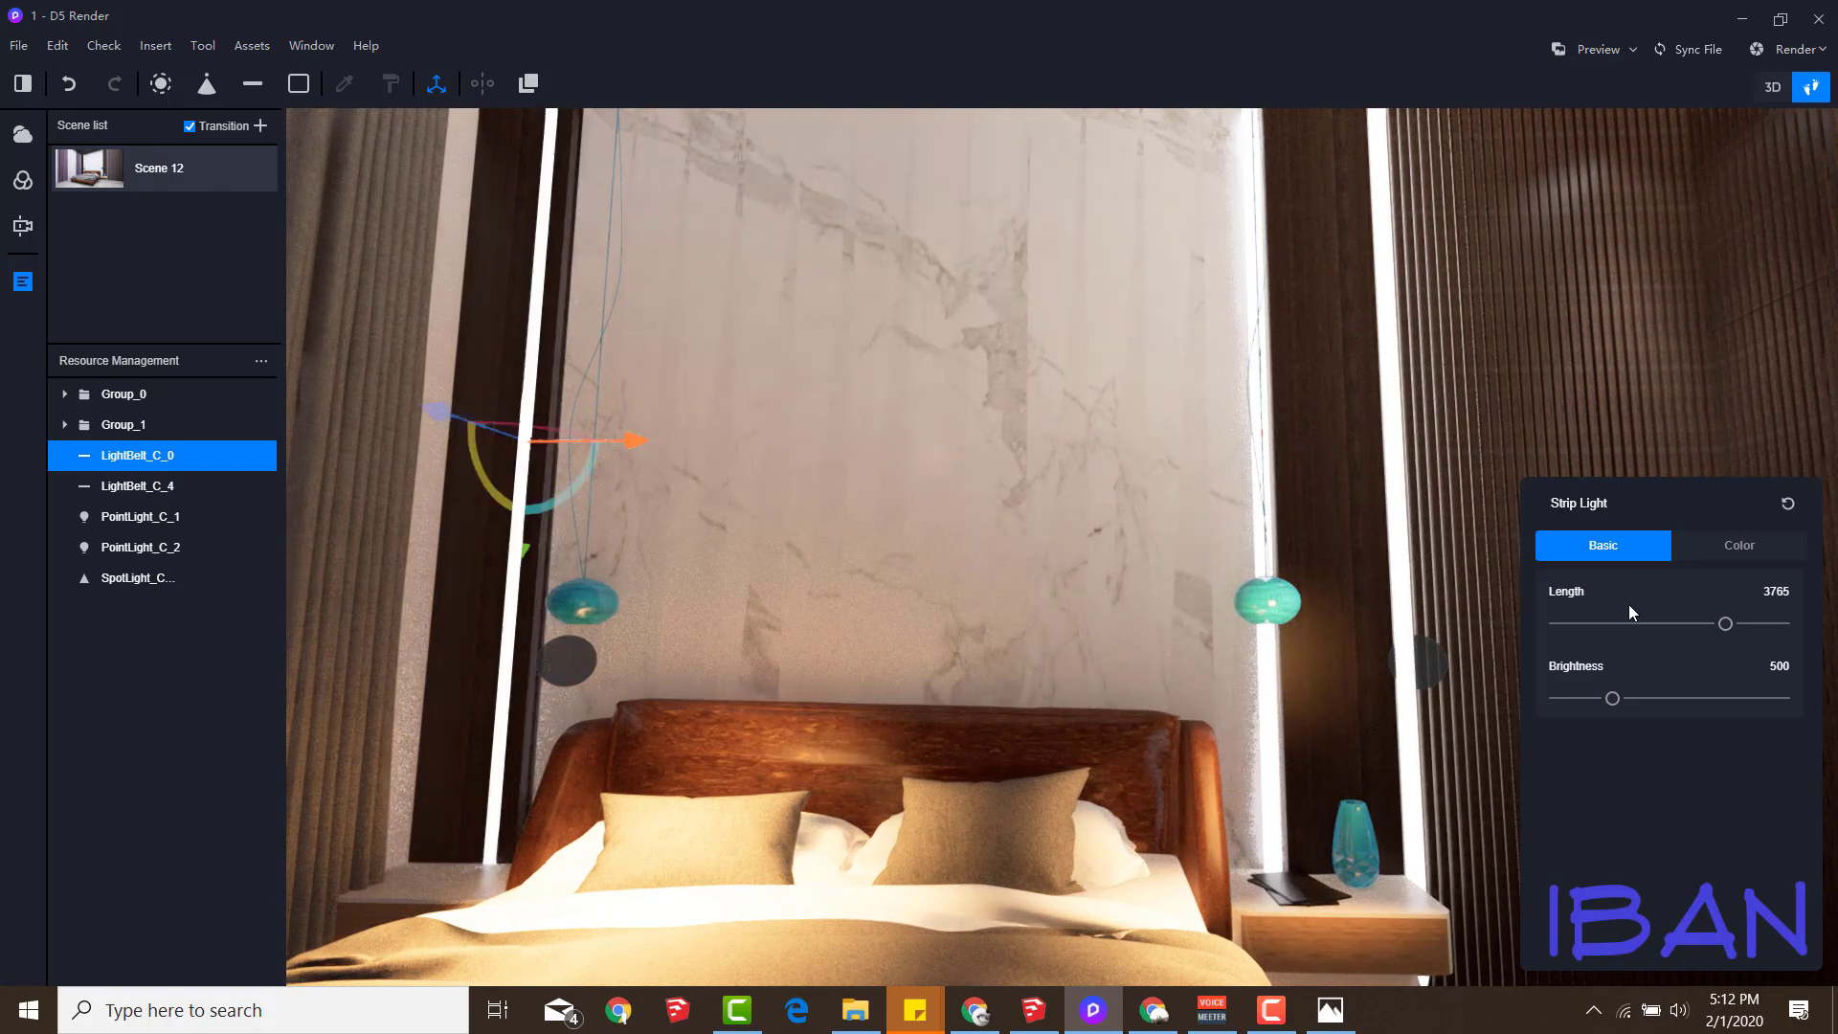
# Copy the strip light to both marble-wall edges as LightBelt_C_5 and LightBelt_C_6, then deselect
pyautogui.hotkey('ctrl', 'z')
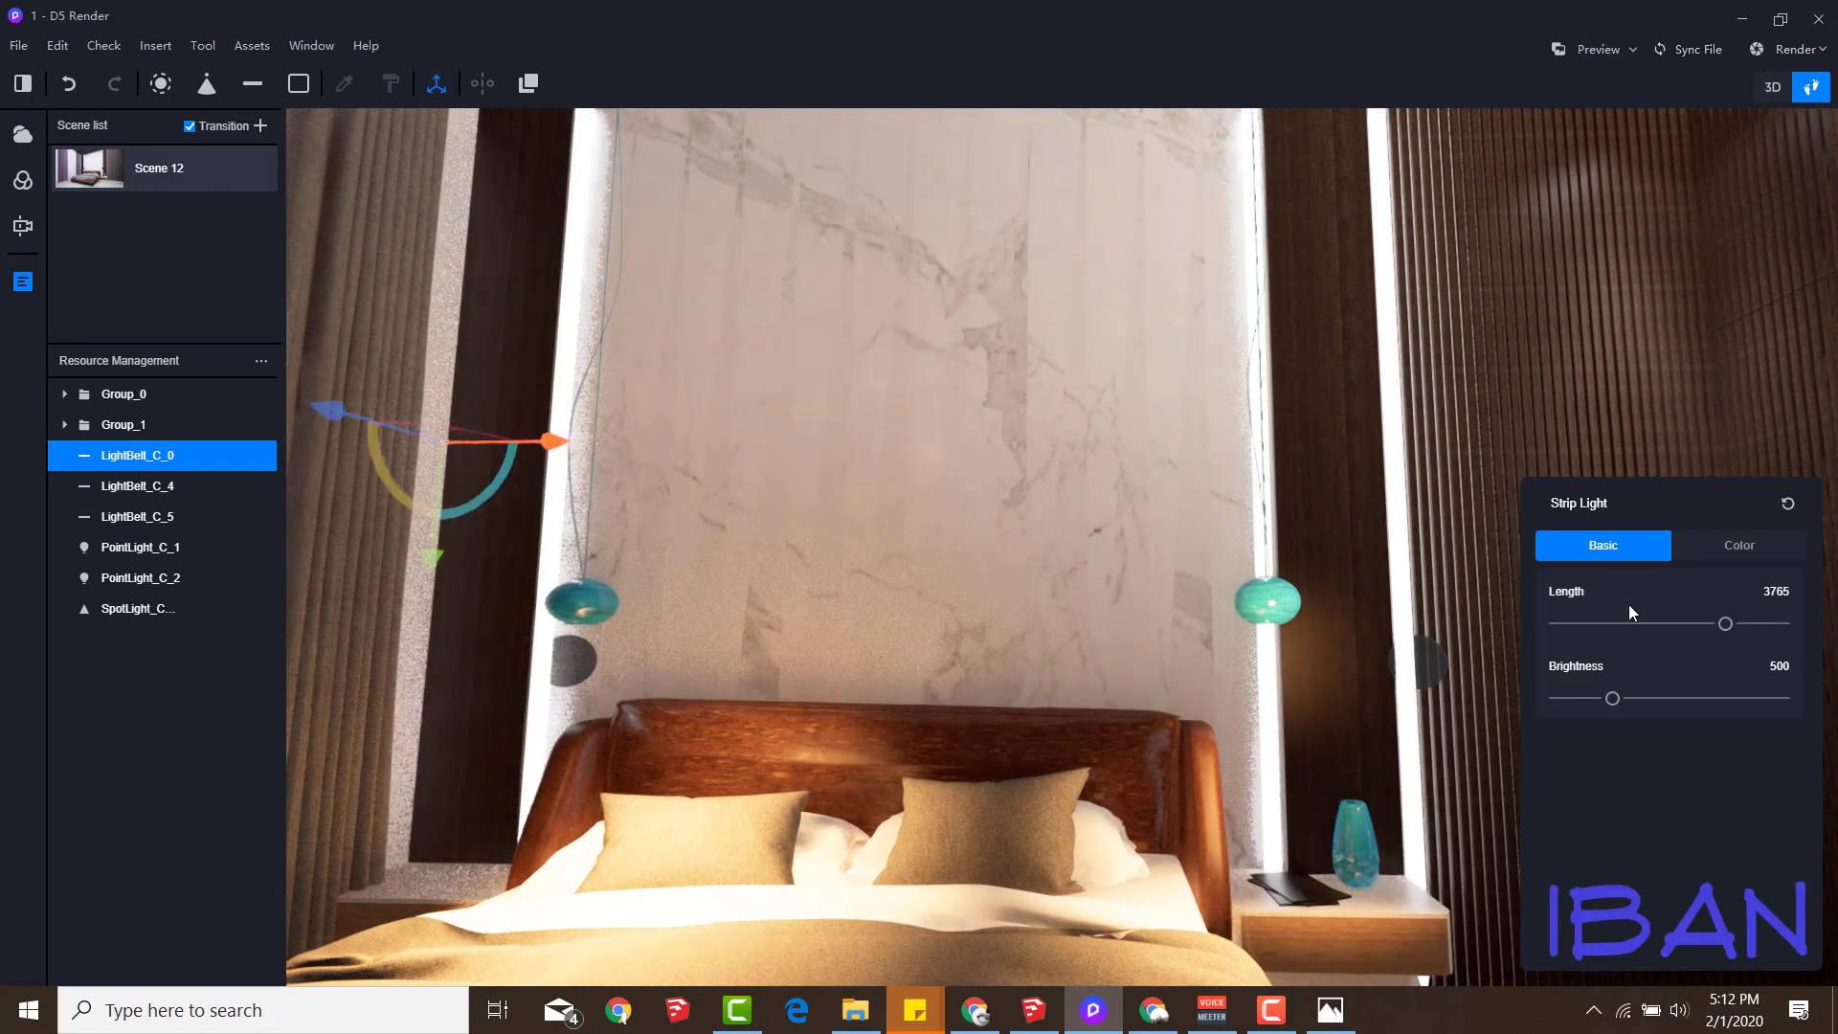
pyautogui.hotkey('ctrl', 'z')
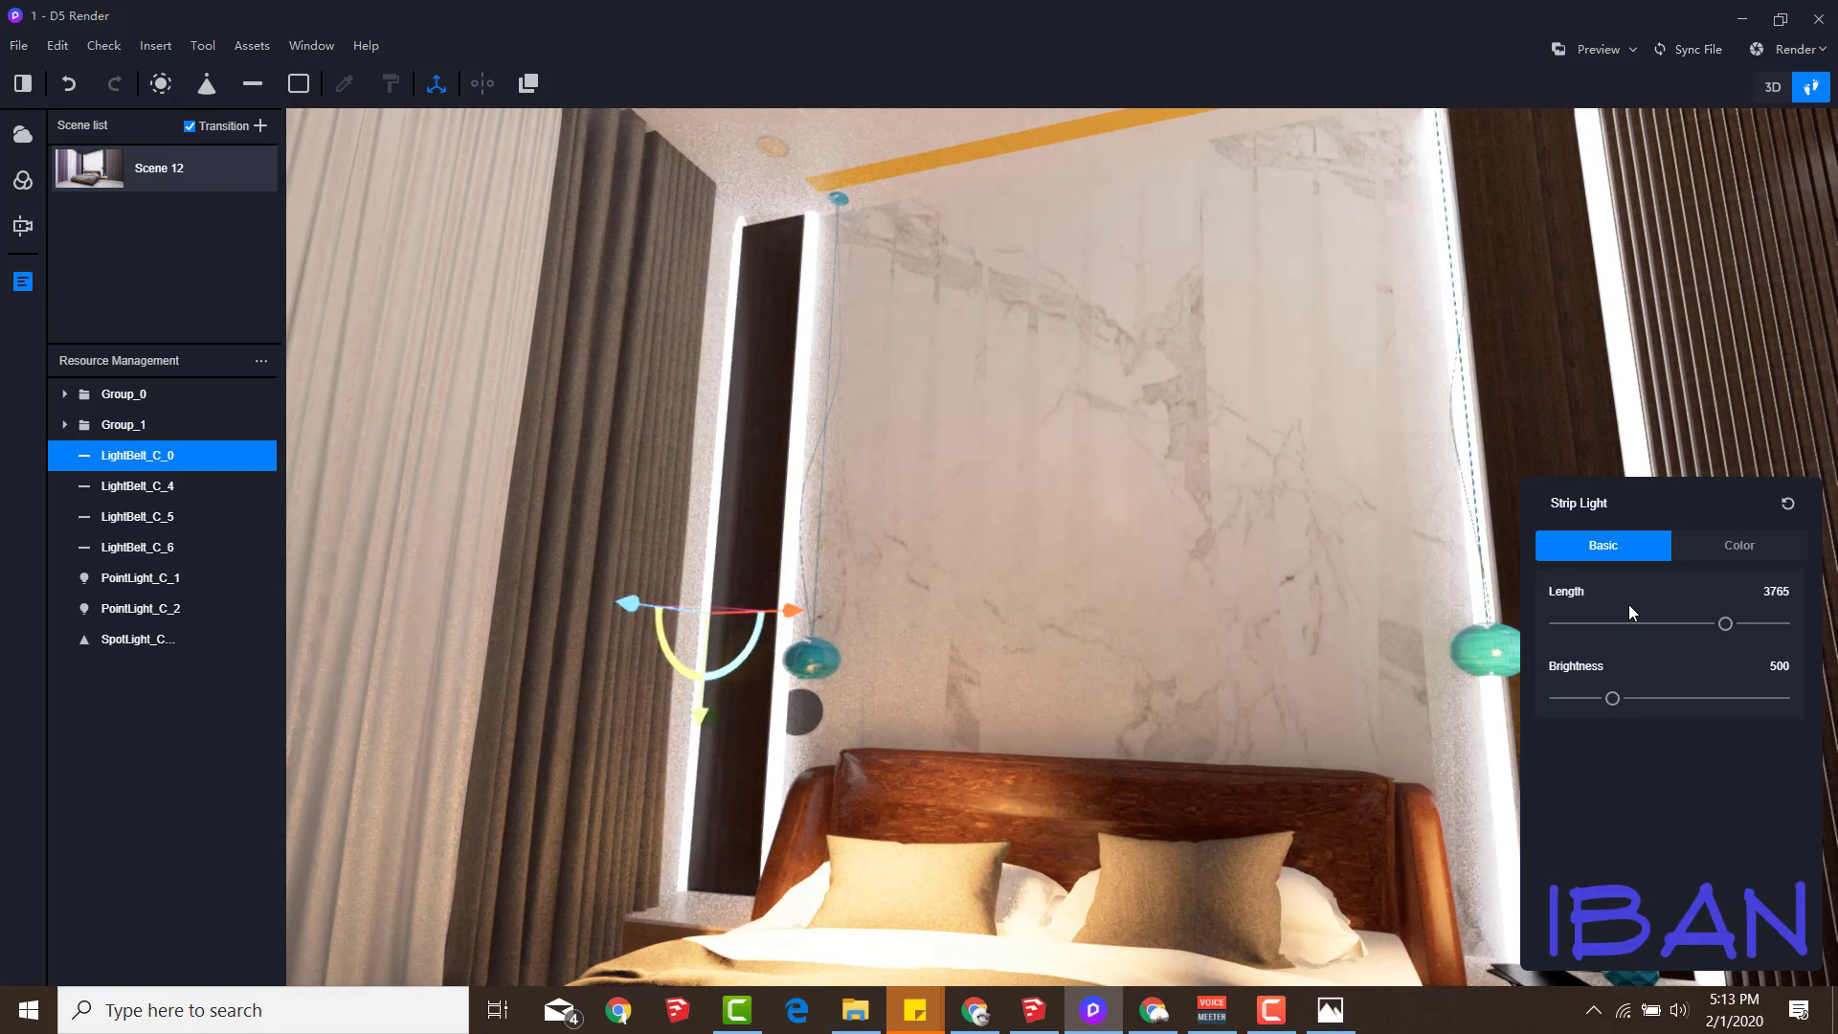
pyautogui.hotkey('ctrl', 'z')
pyautogui.hotkey('ctrl', 'z')
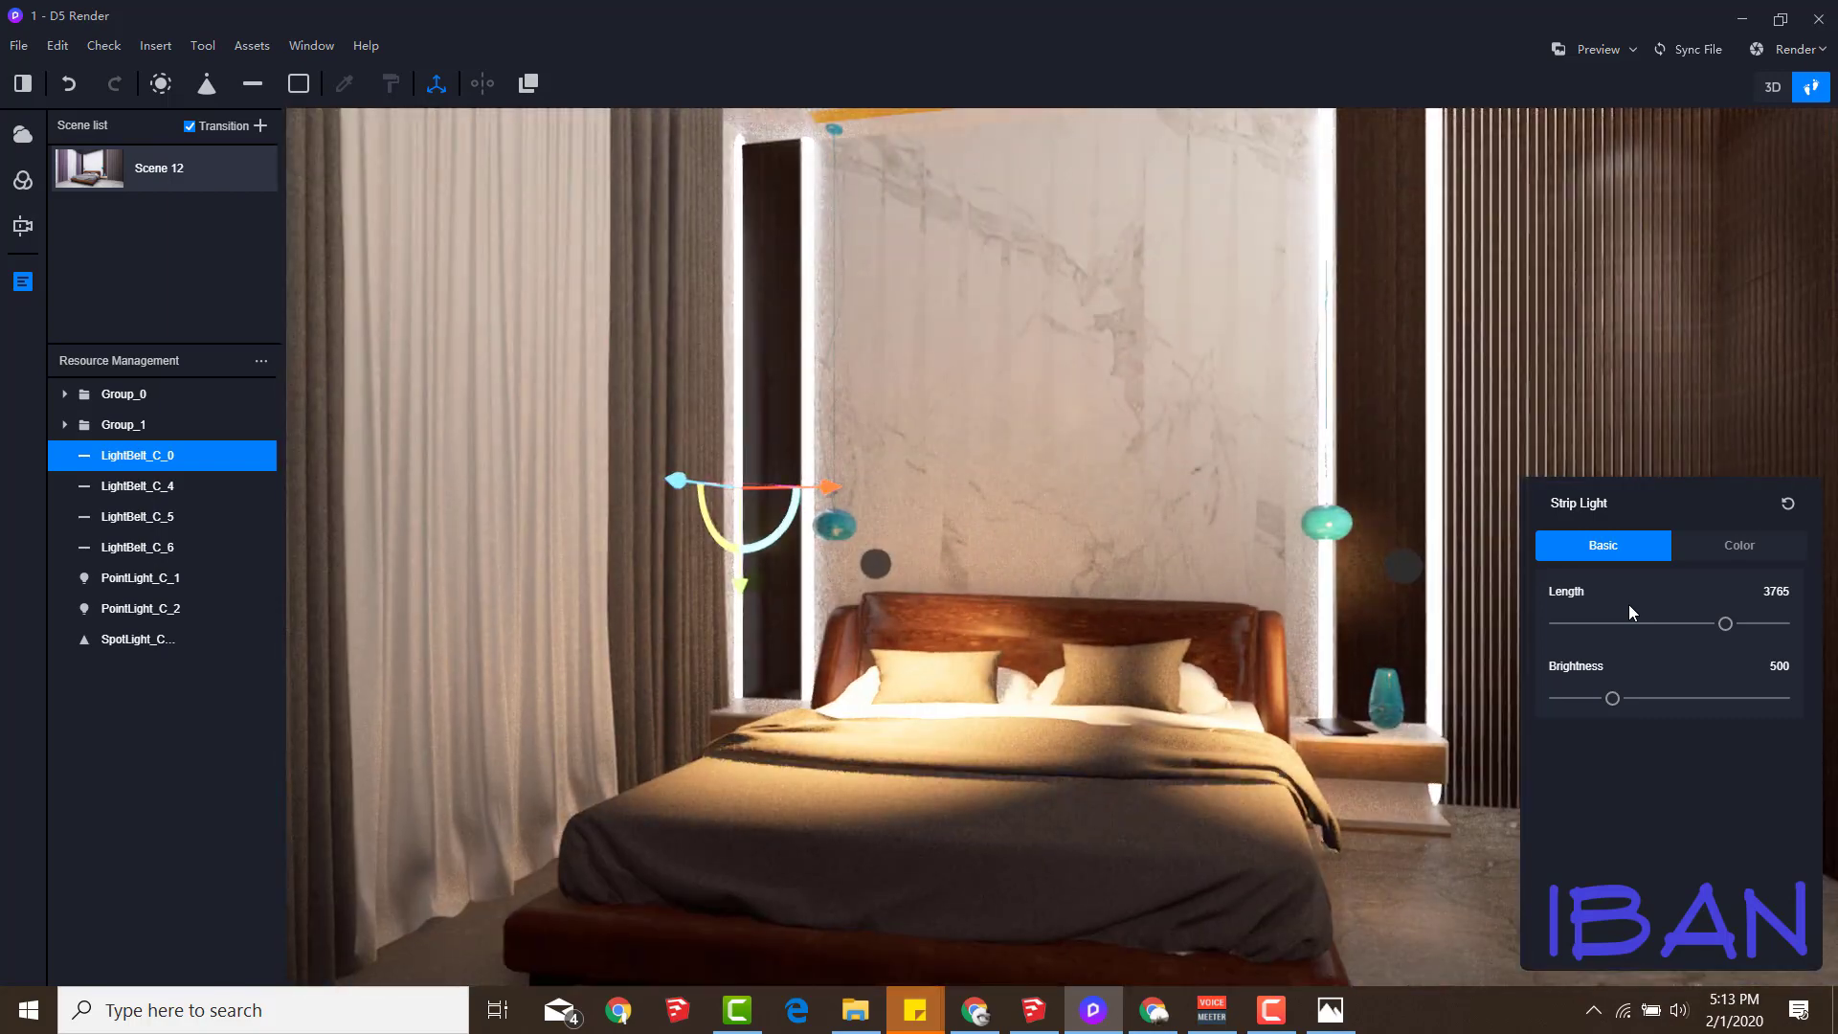
pyautogui.hotkey('ctrl', 'z')
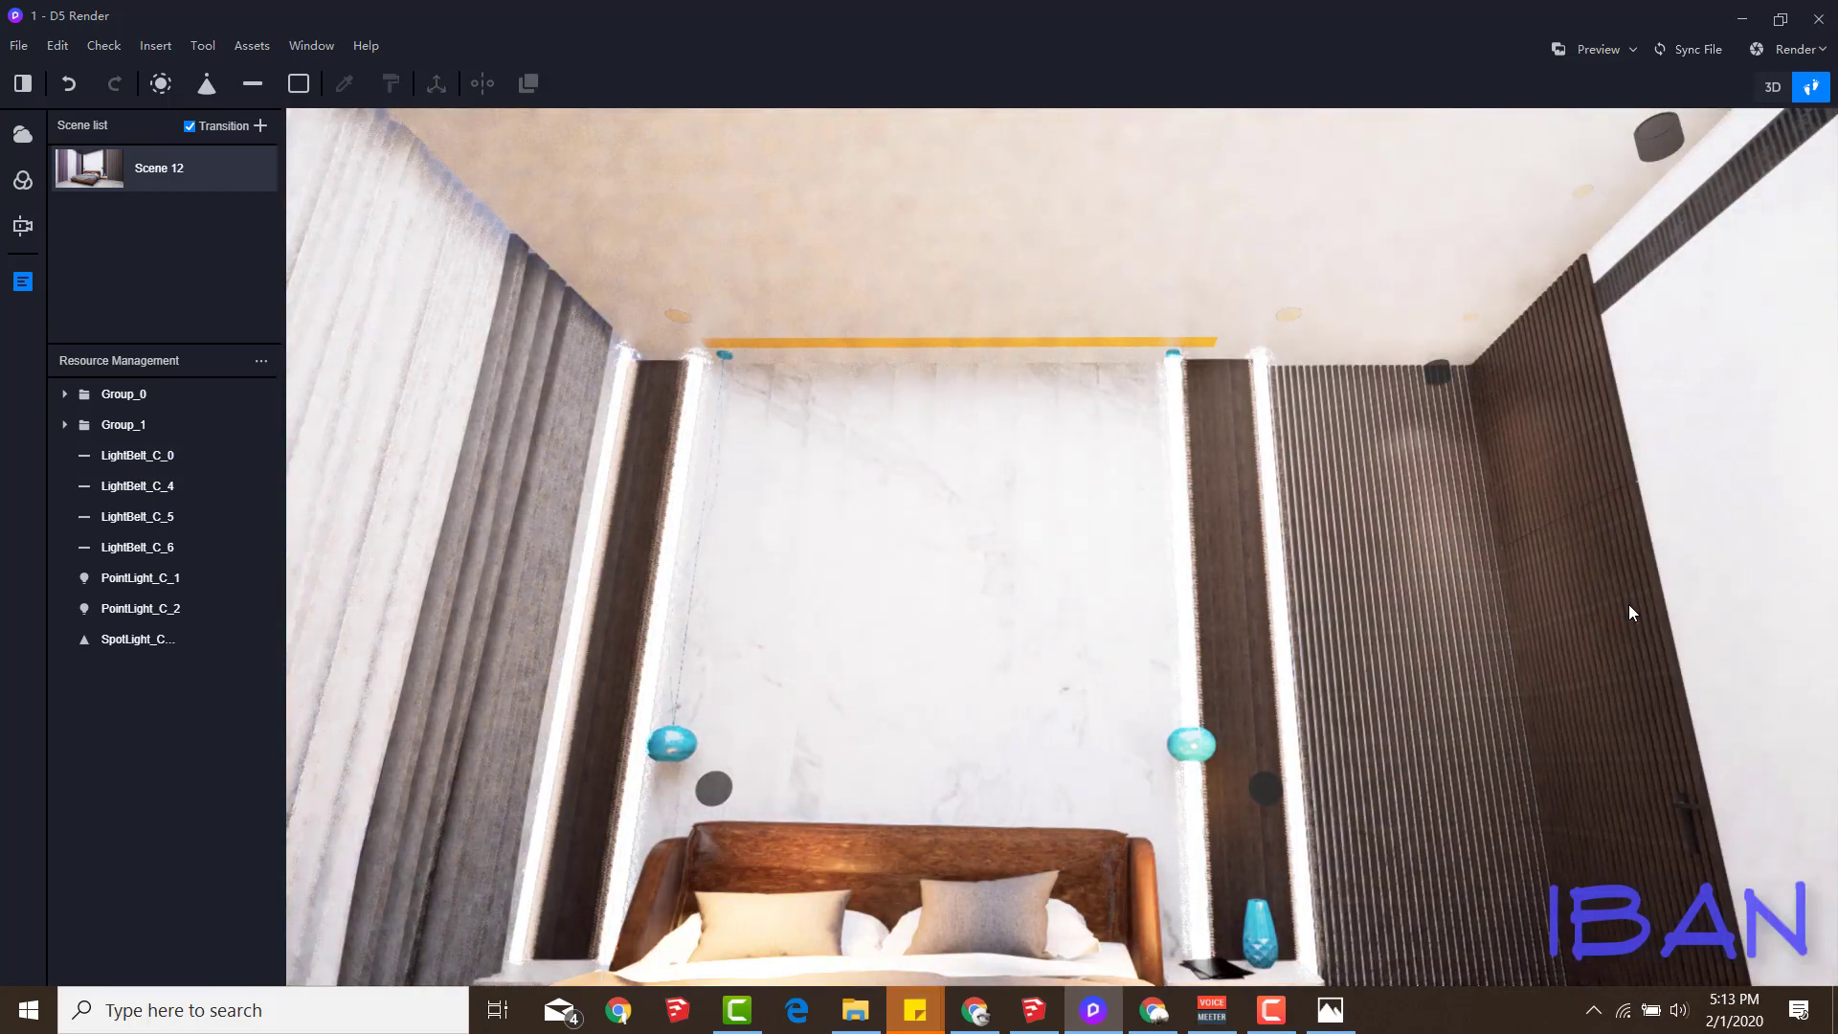
pyautogui.press('Down')
pyautogui.press('Left')
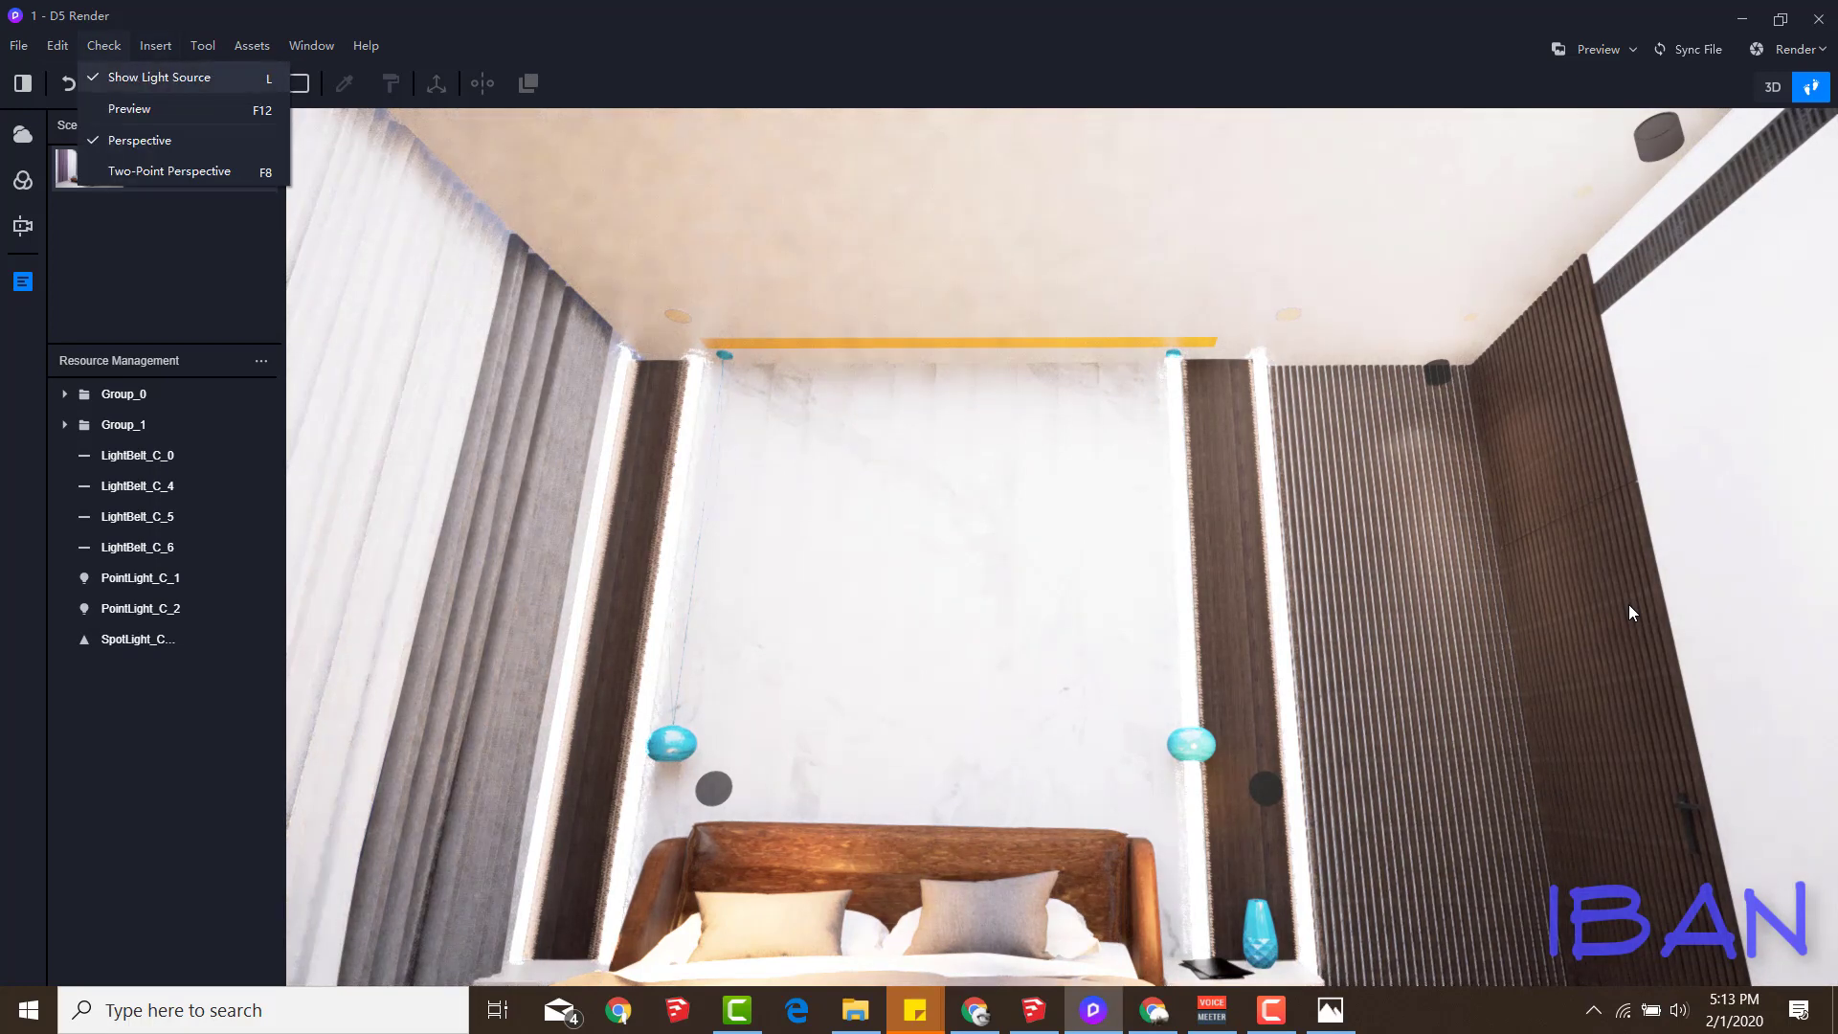
# Hide the light-source markers in the viewport
pyautogui.press('Return')
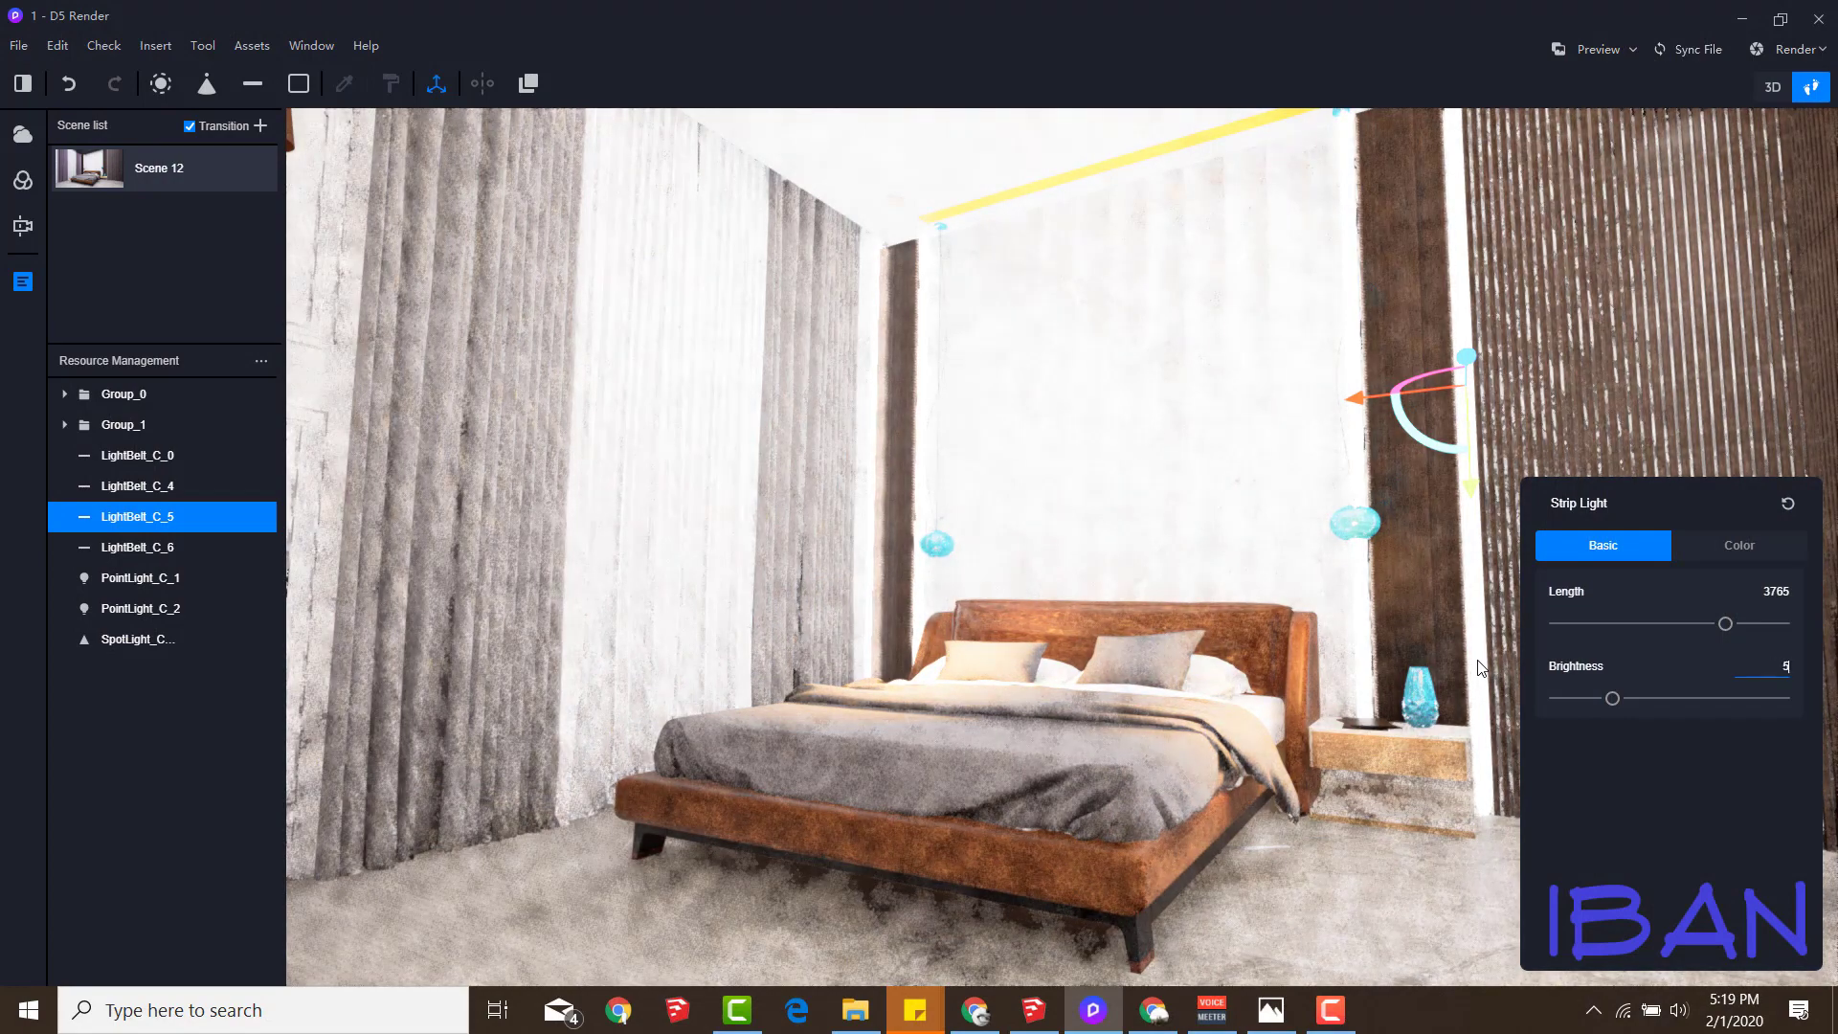
# Commit brightness 50 for the right wall strip light
pyautogui.press('Return')
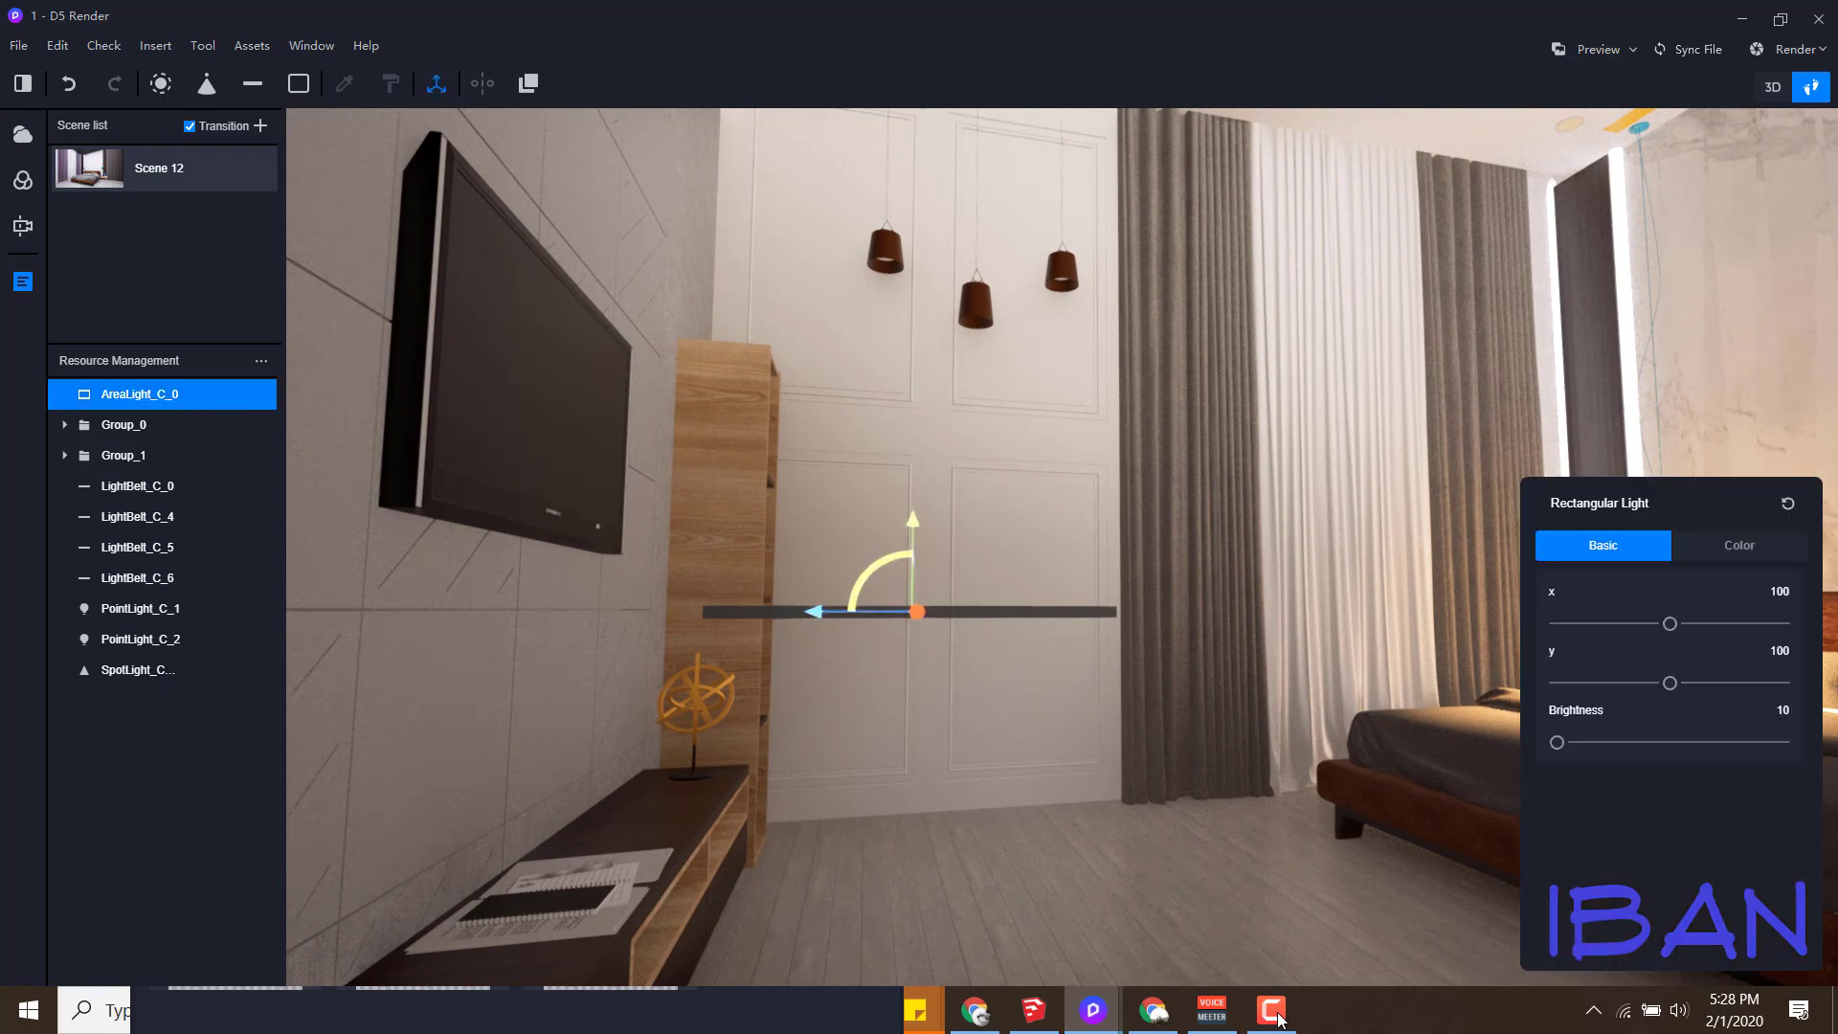
# Stretch AreaLight_C_0 to 603 by 20 at brightness 932 and review its colour settings
pyautogui.moveTo(1670, 623); pyautogui.dragTo(1682, 624)
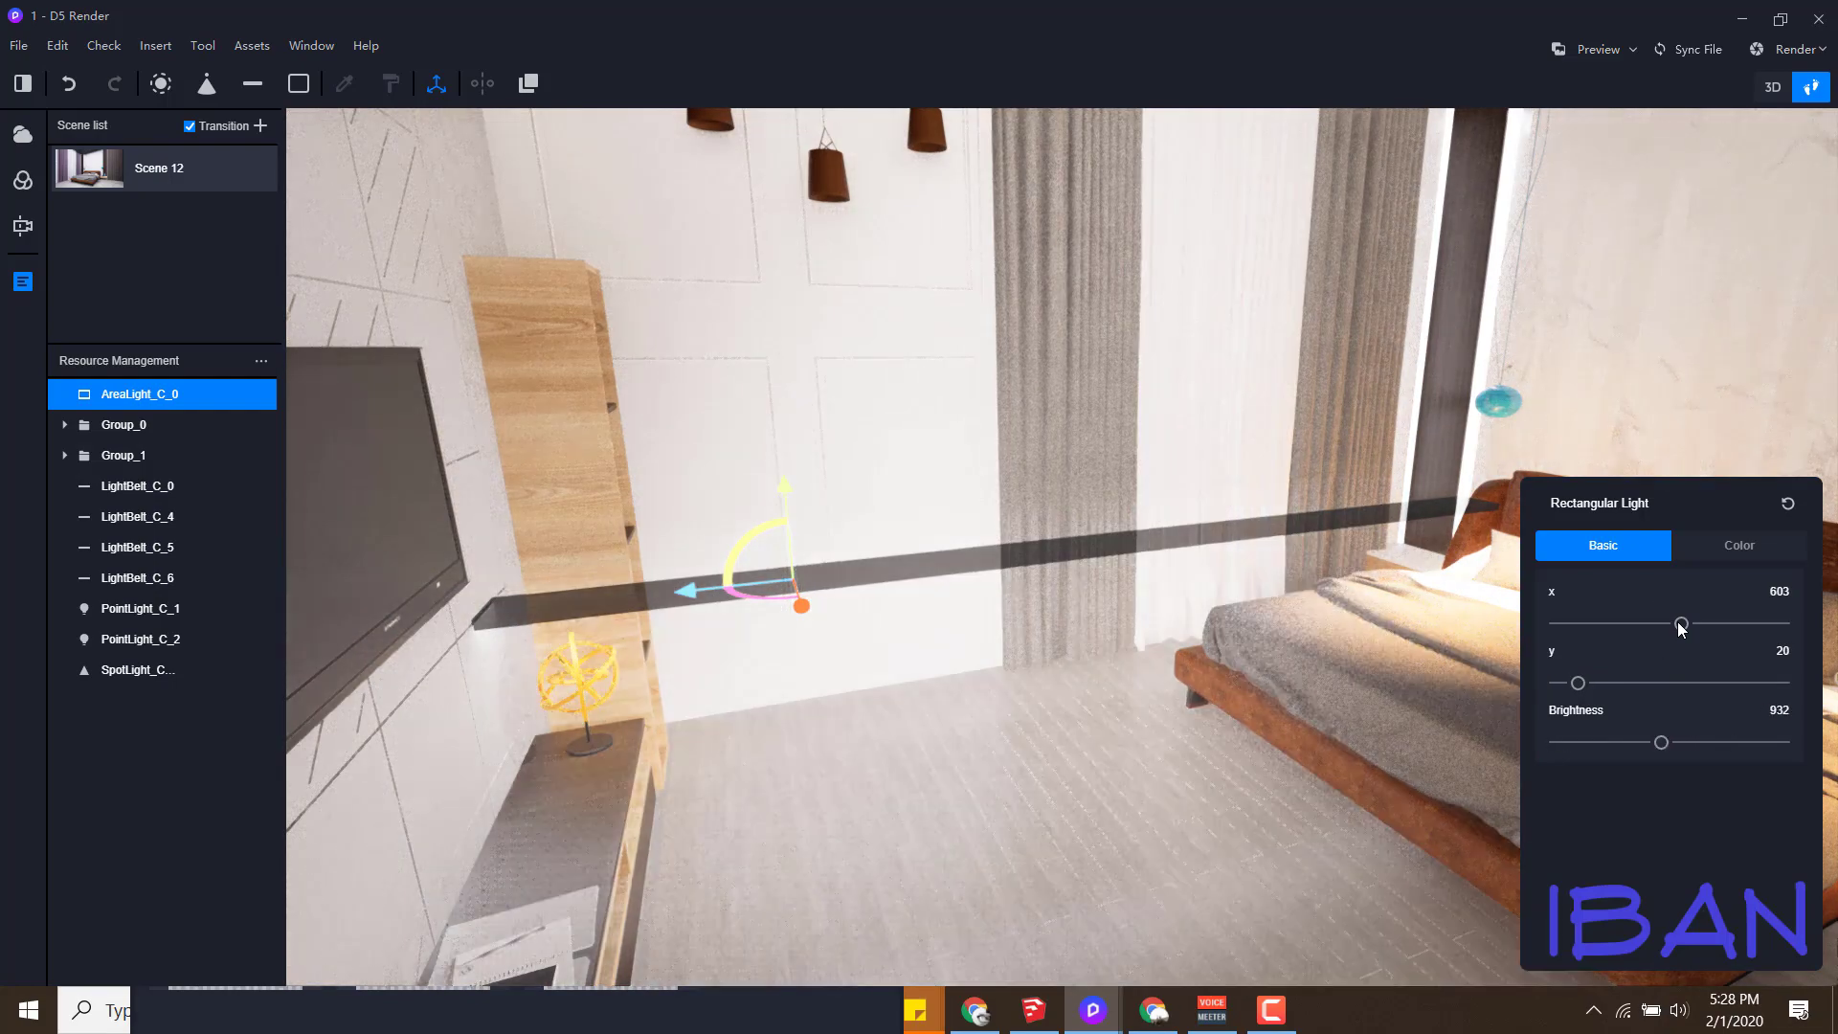
pyautogui.moveTo(1728, 512); pyautogui.dragTo(1675, 543)
pyautogui.click(1739, 552)
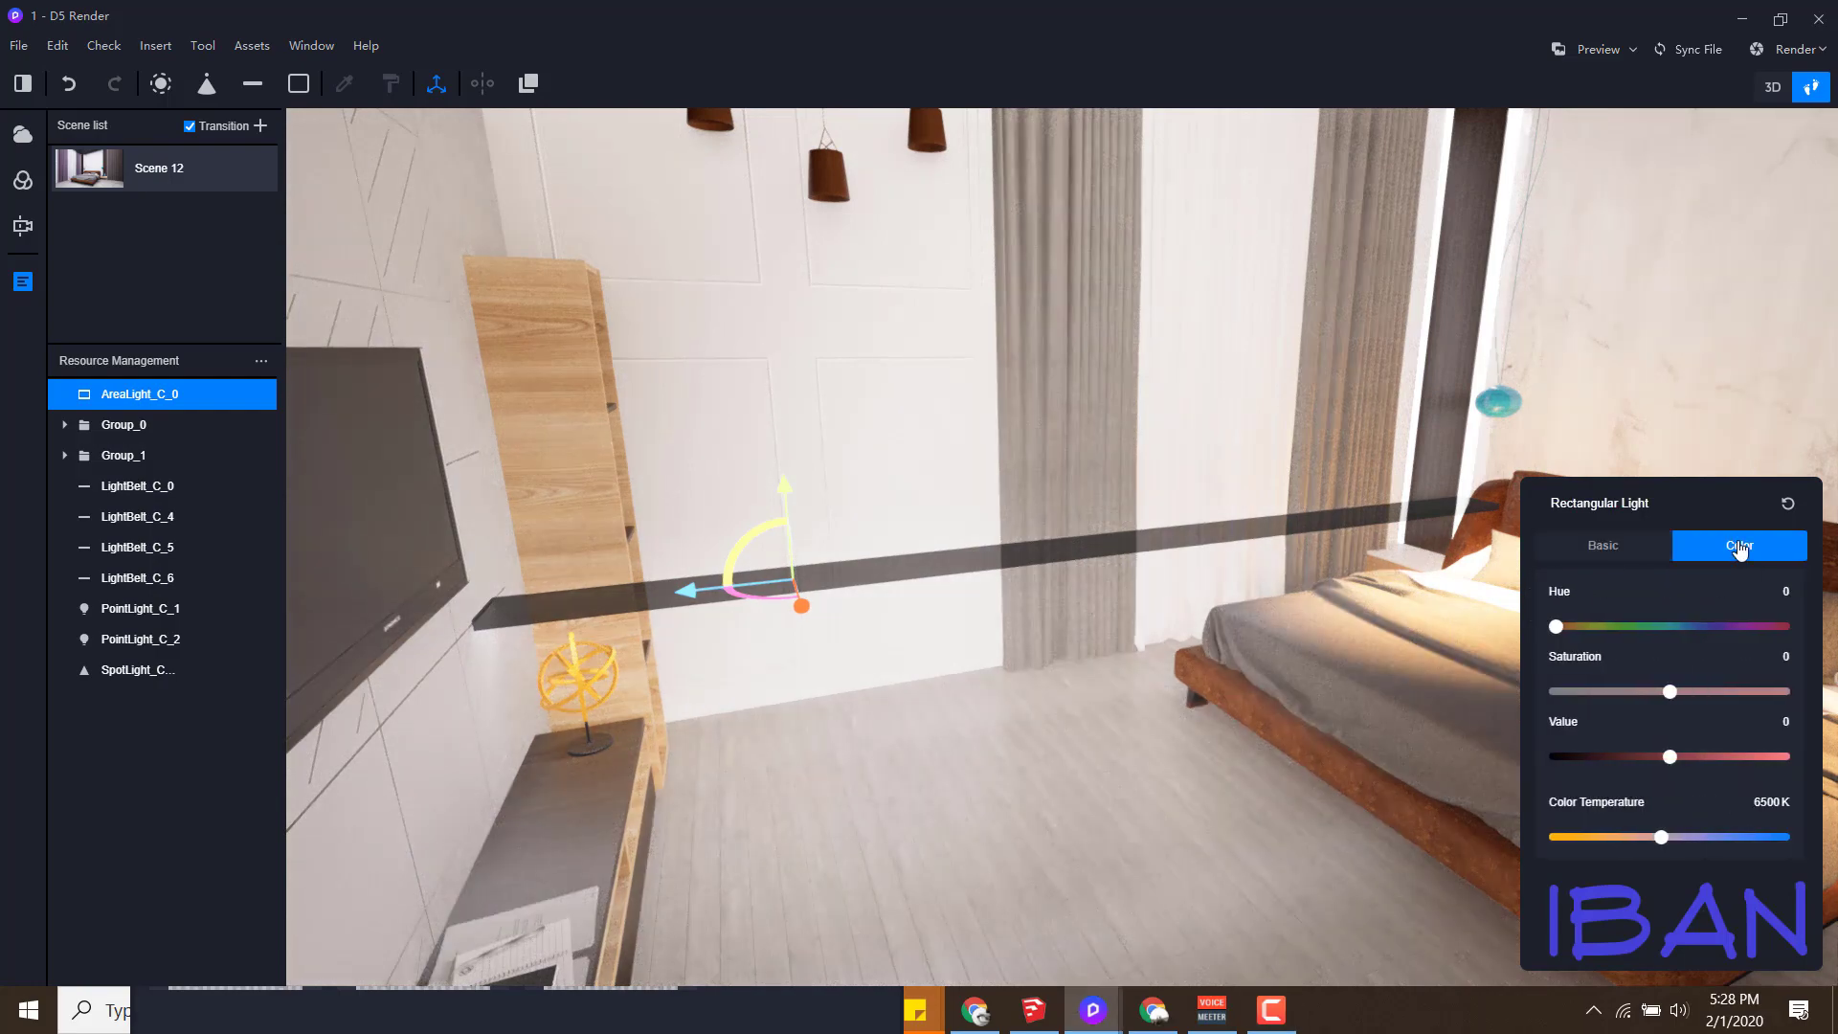
pyautogui.moveTo(1594, 588); pyautogui.dragTo(1624, 573)
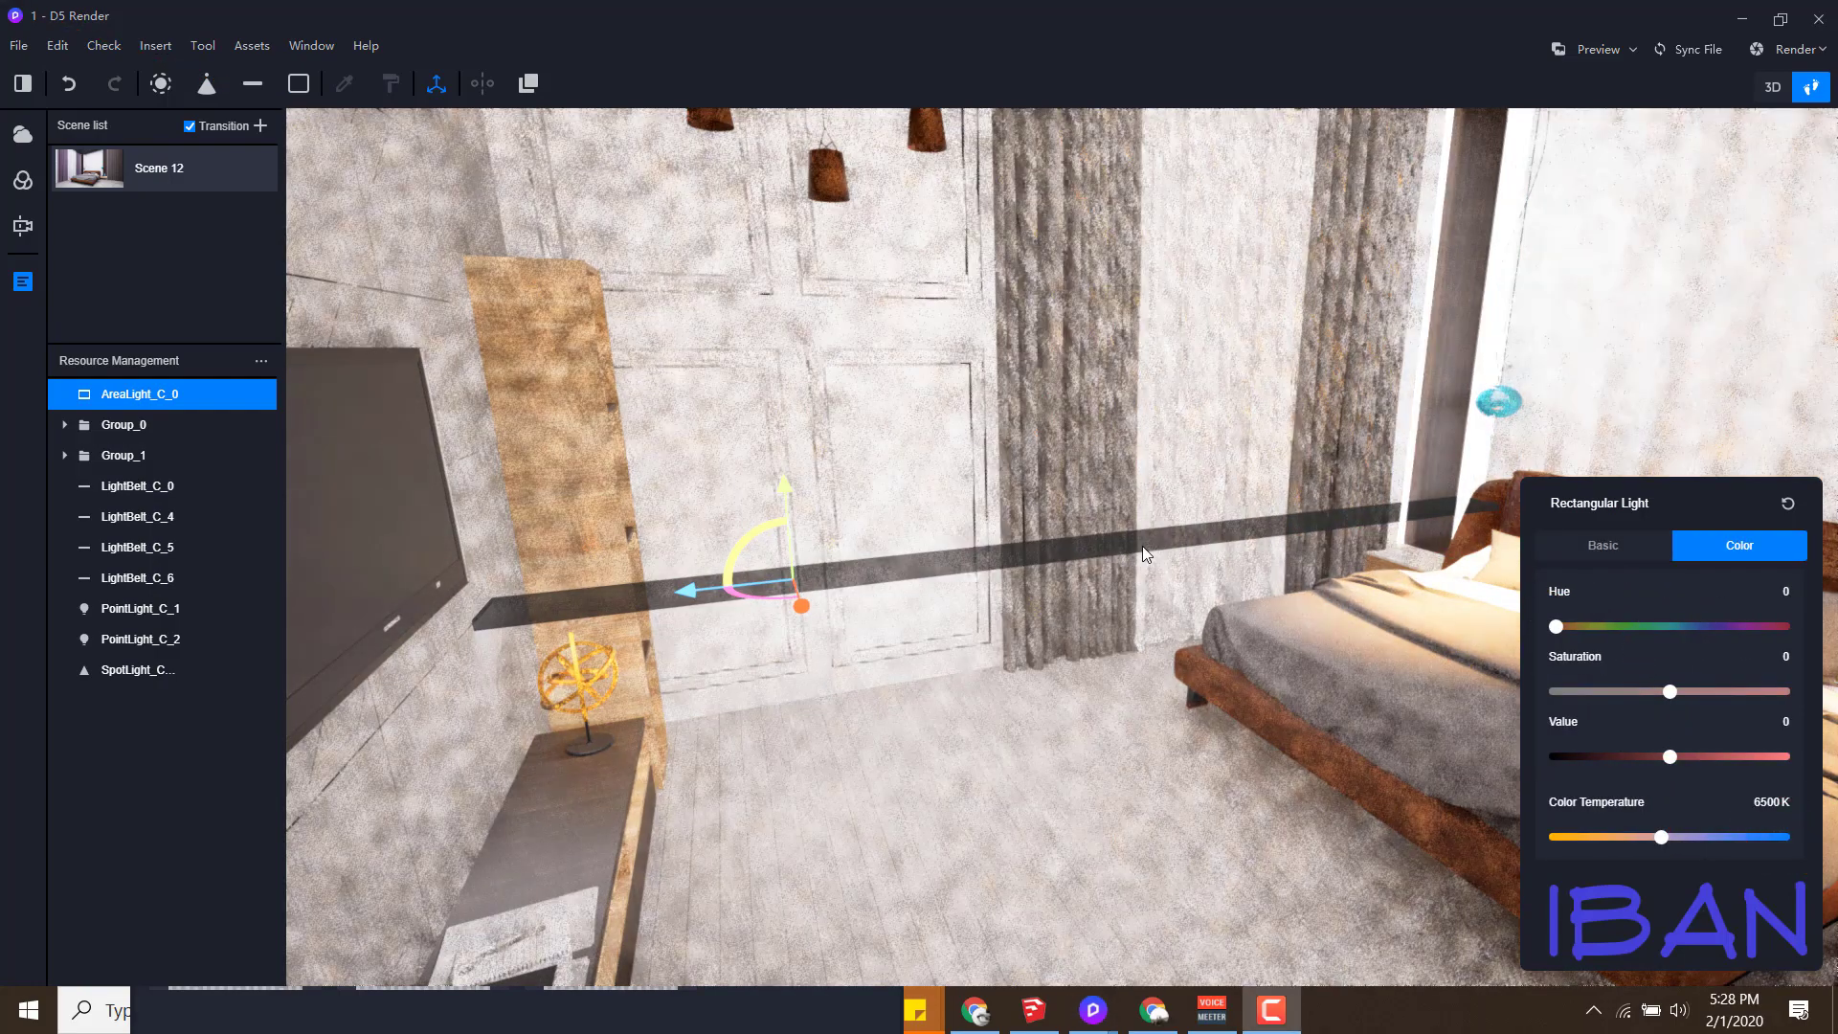
pyautogui.click(1141, 545)
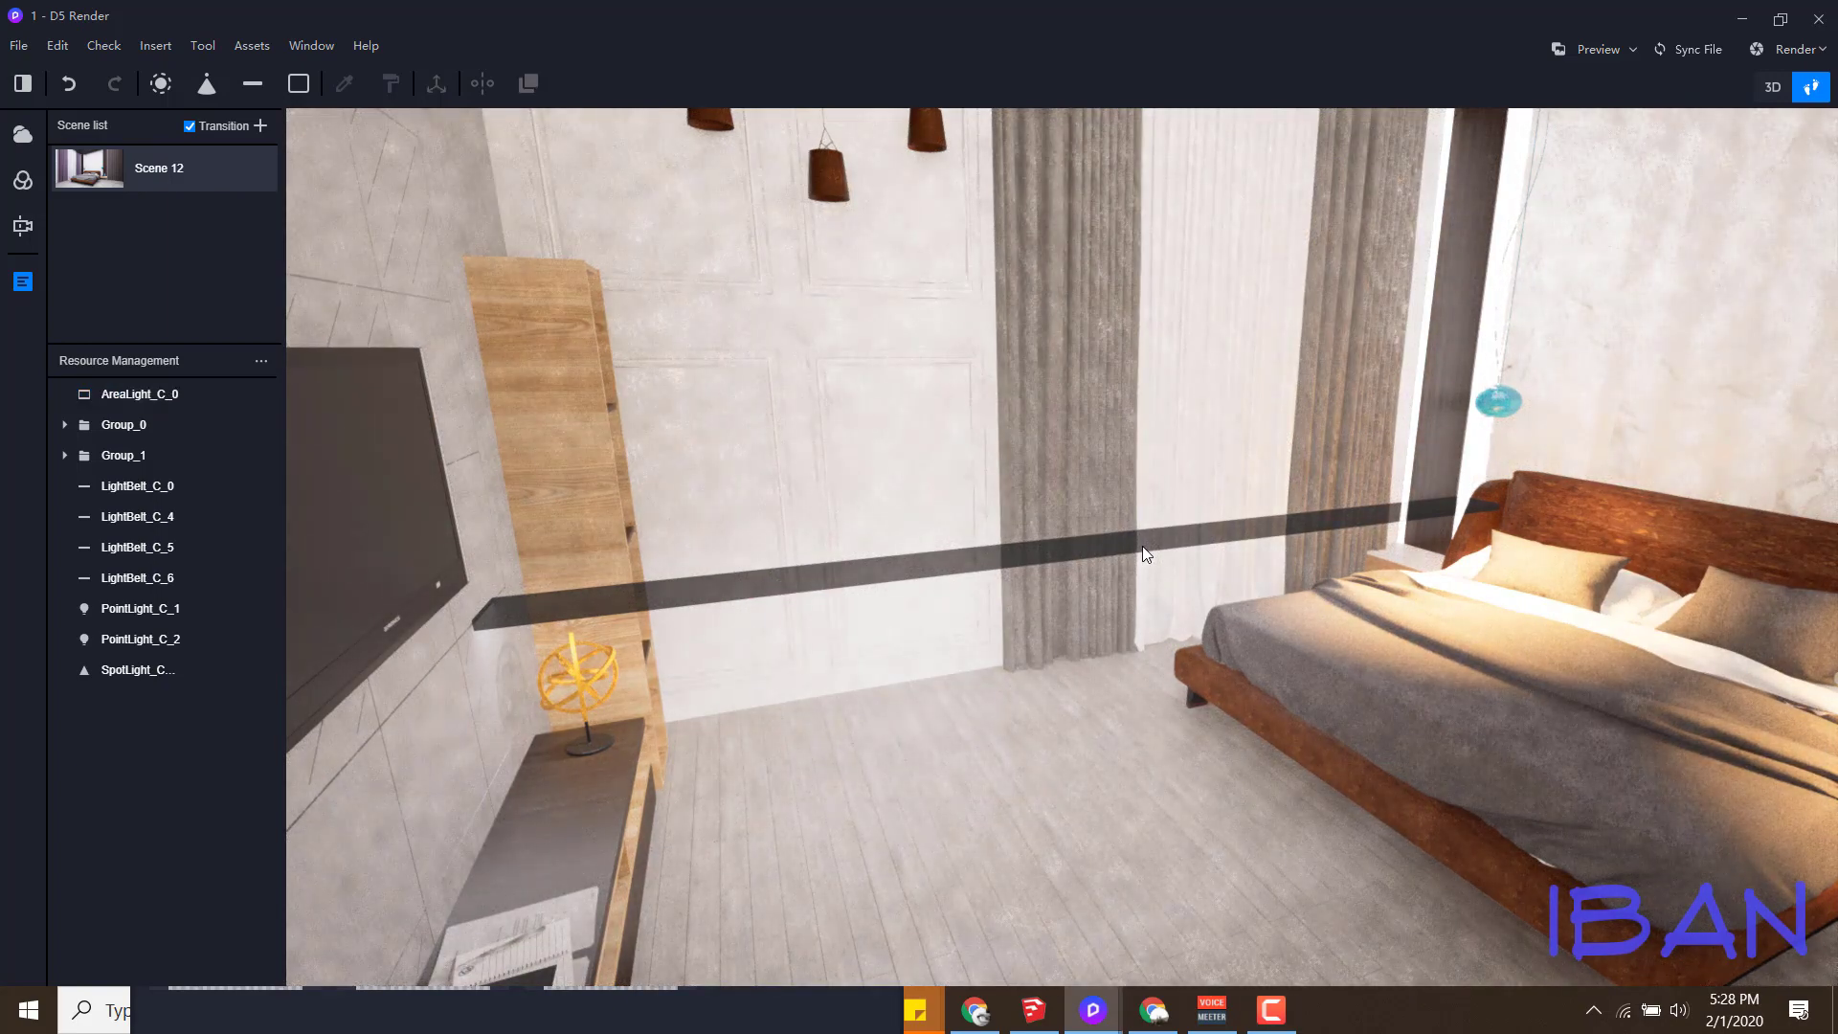
pyautogui.click(1141, 545)
# Delete AreaLight_C_0 and make the wall material glow at intensity 0.1, hue 214, saturation 75
pyautogui.press('Delete')
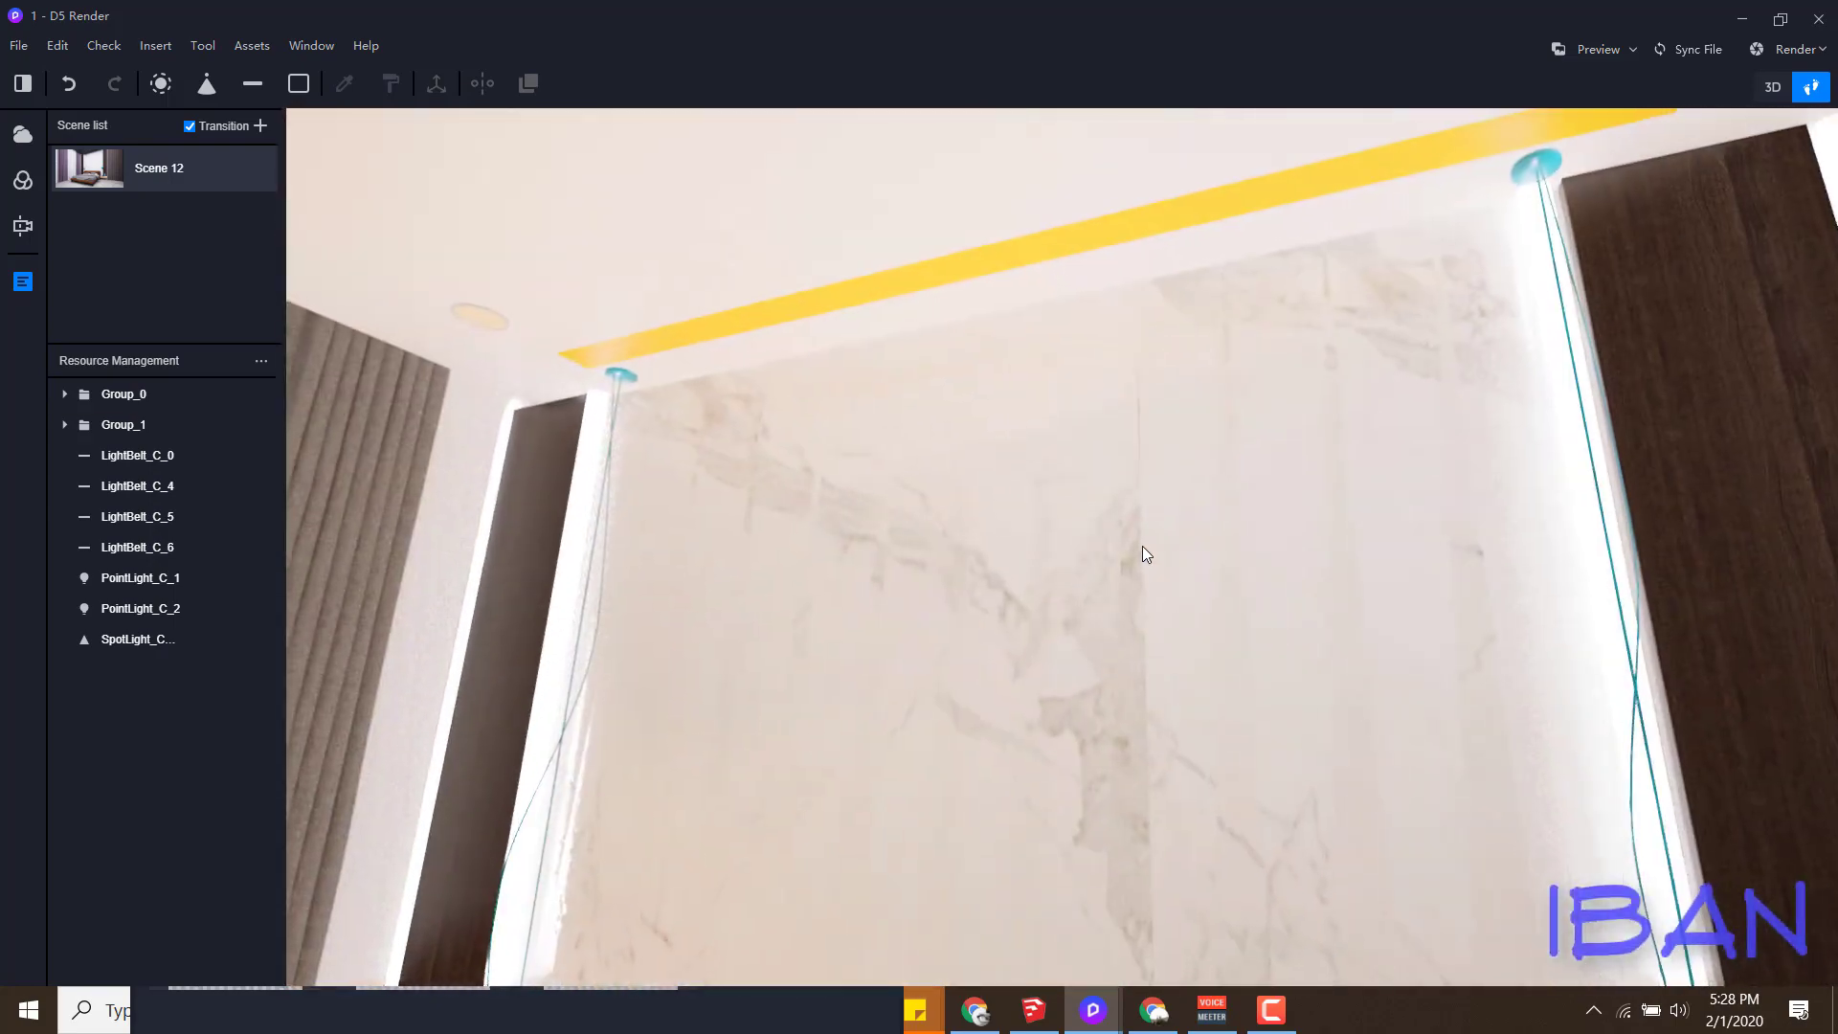
pyautogui.click(1146, 555)
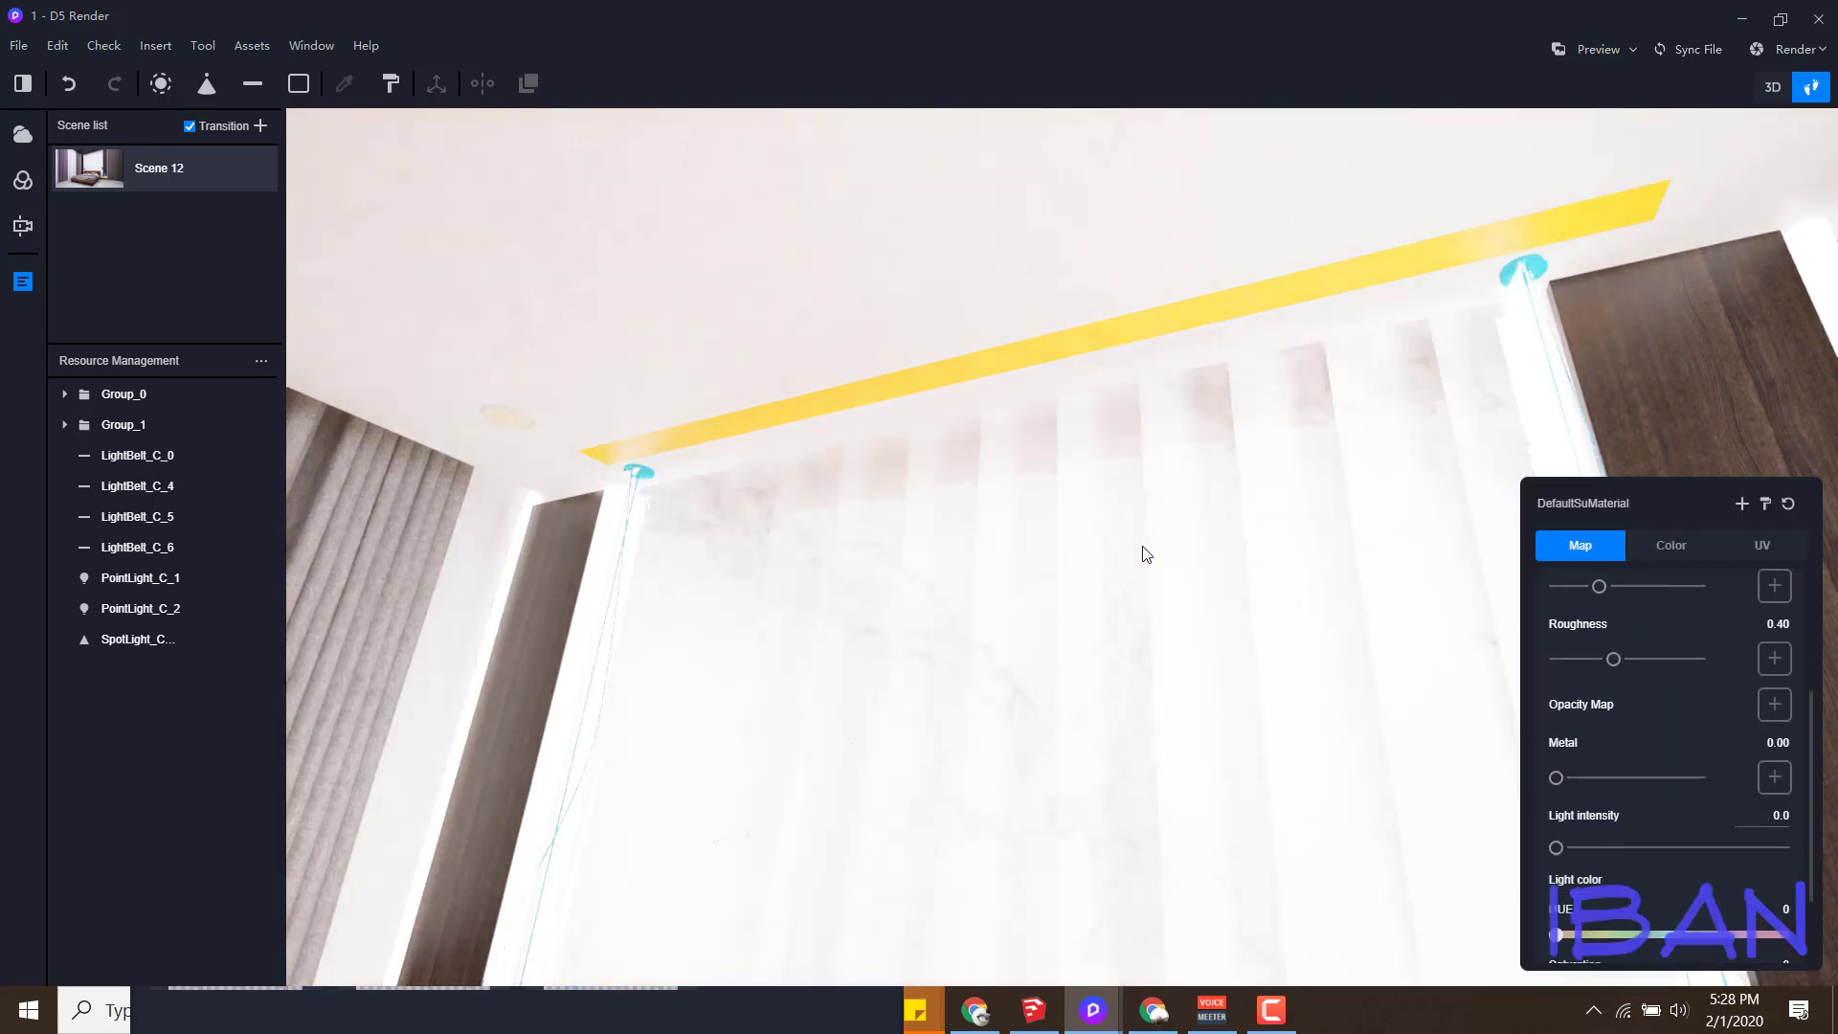
pyautogui.write('.1')
pyautogui.press('Return')
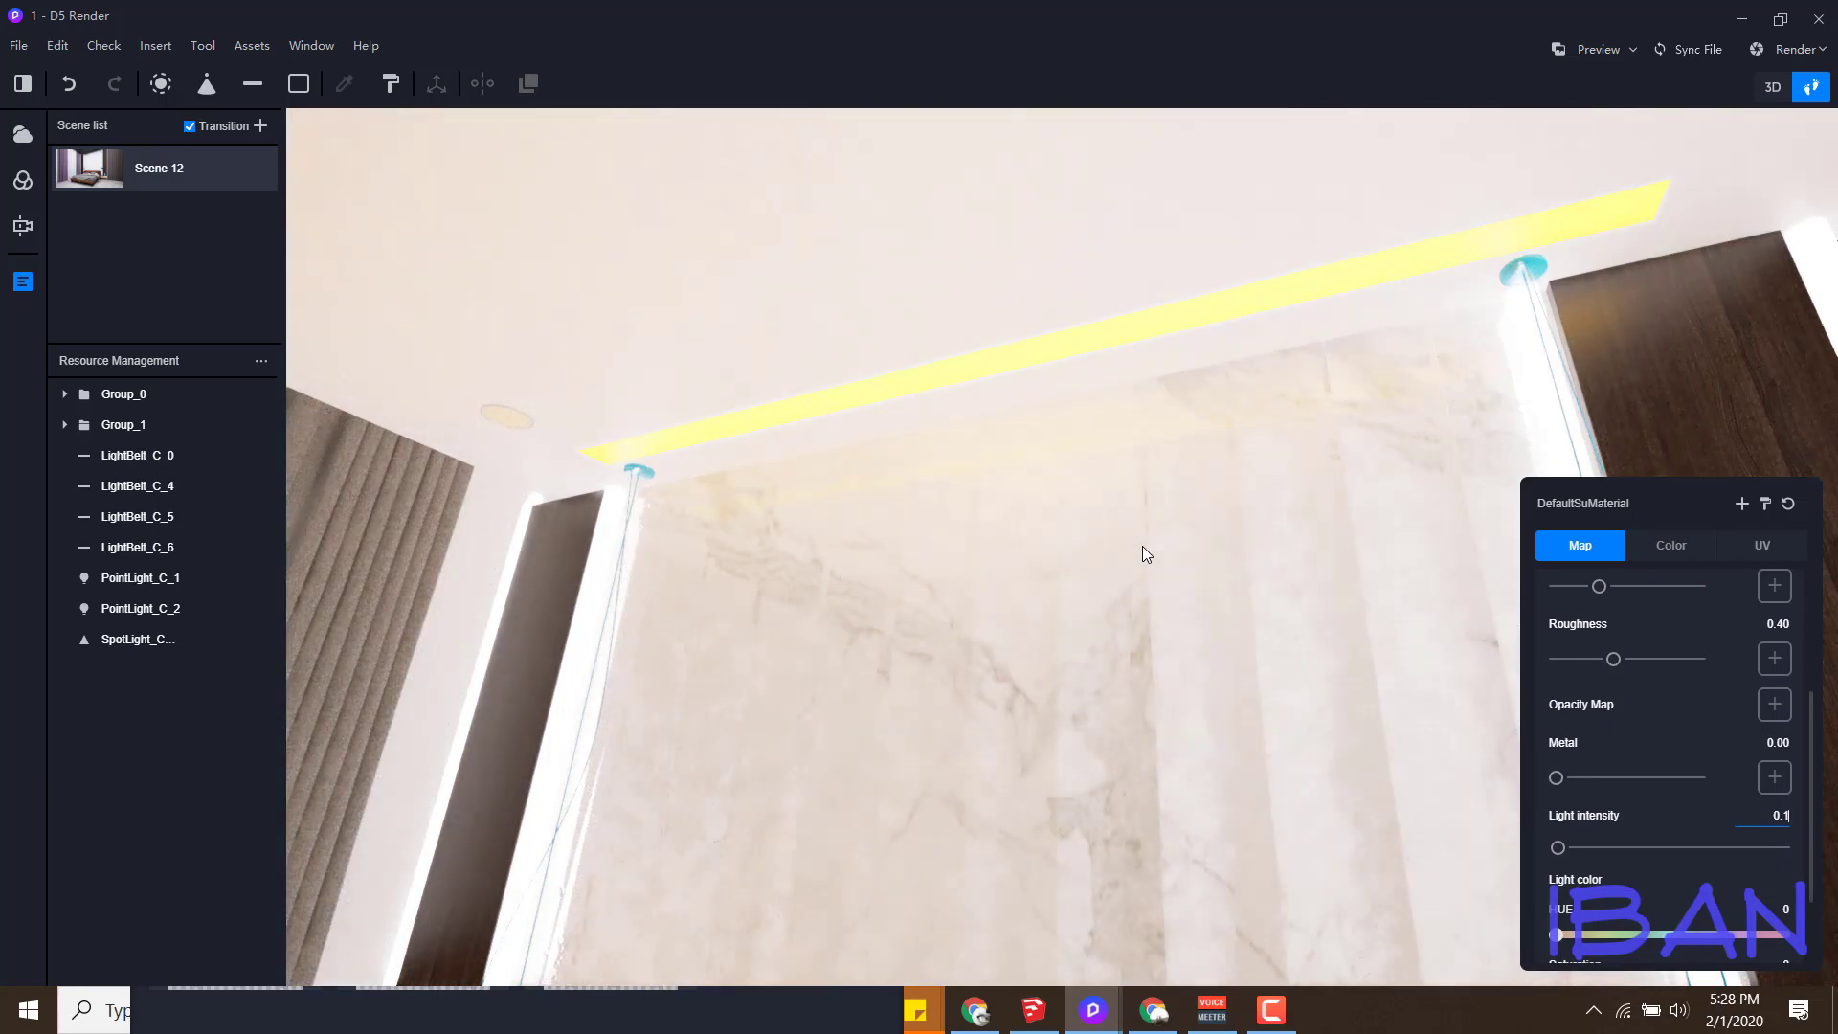
pyautogui.scroll(-1, 1627, 766)
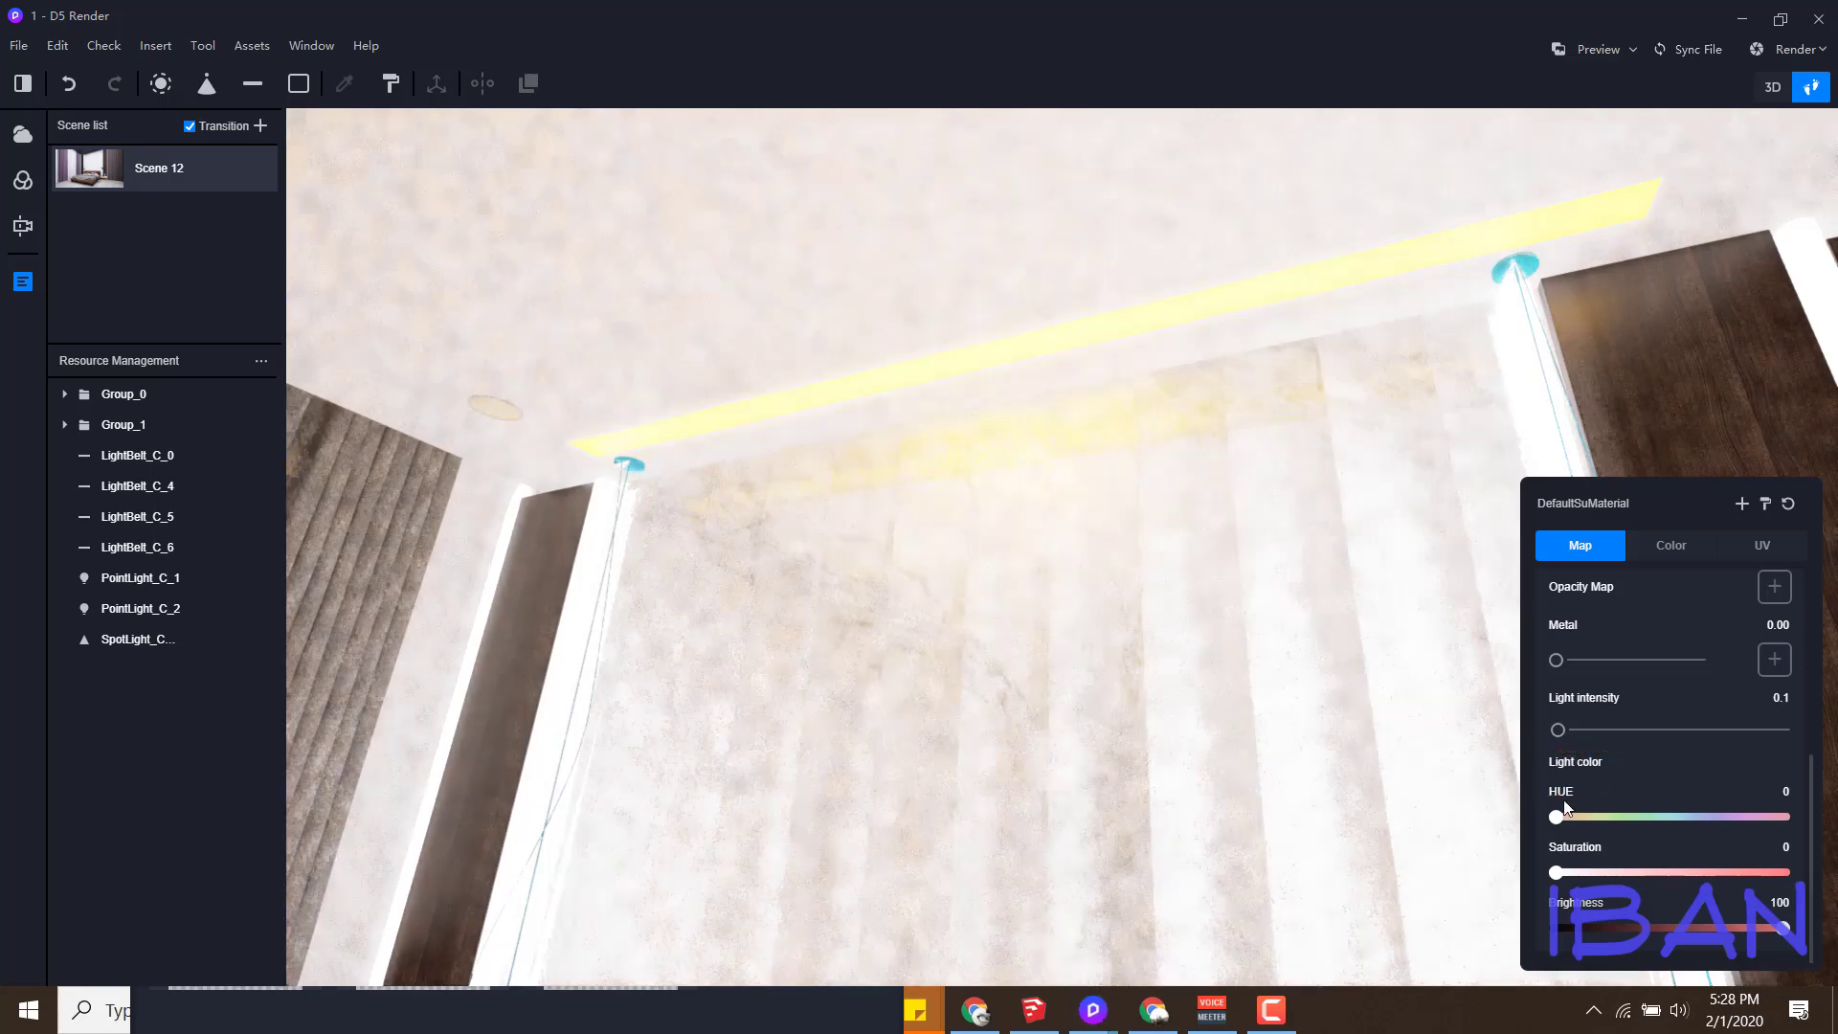
pyautogui.click(1558, 818)
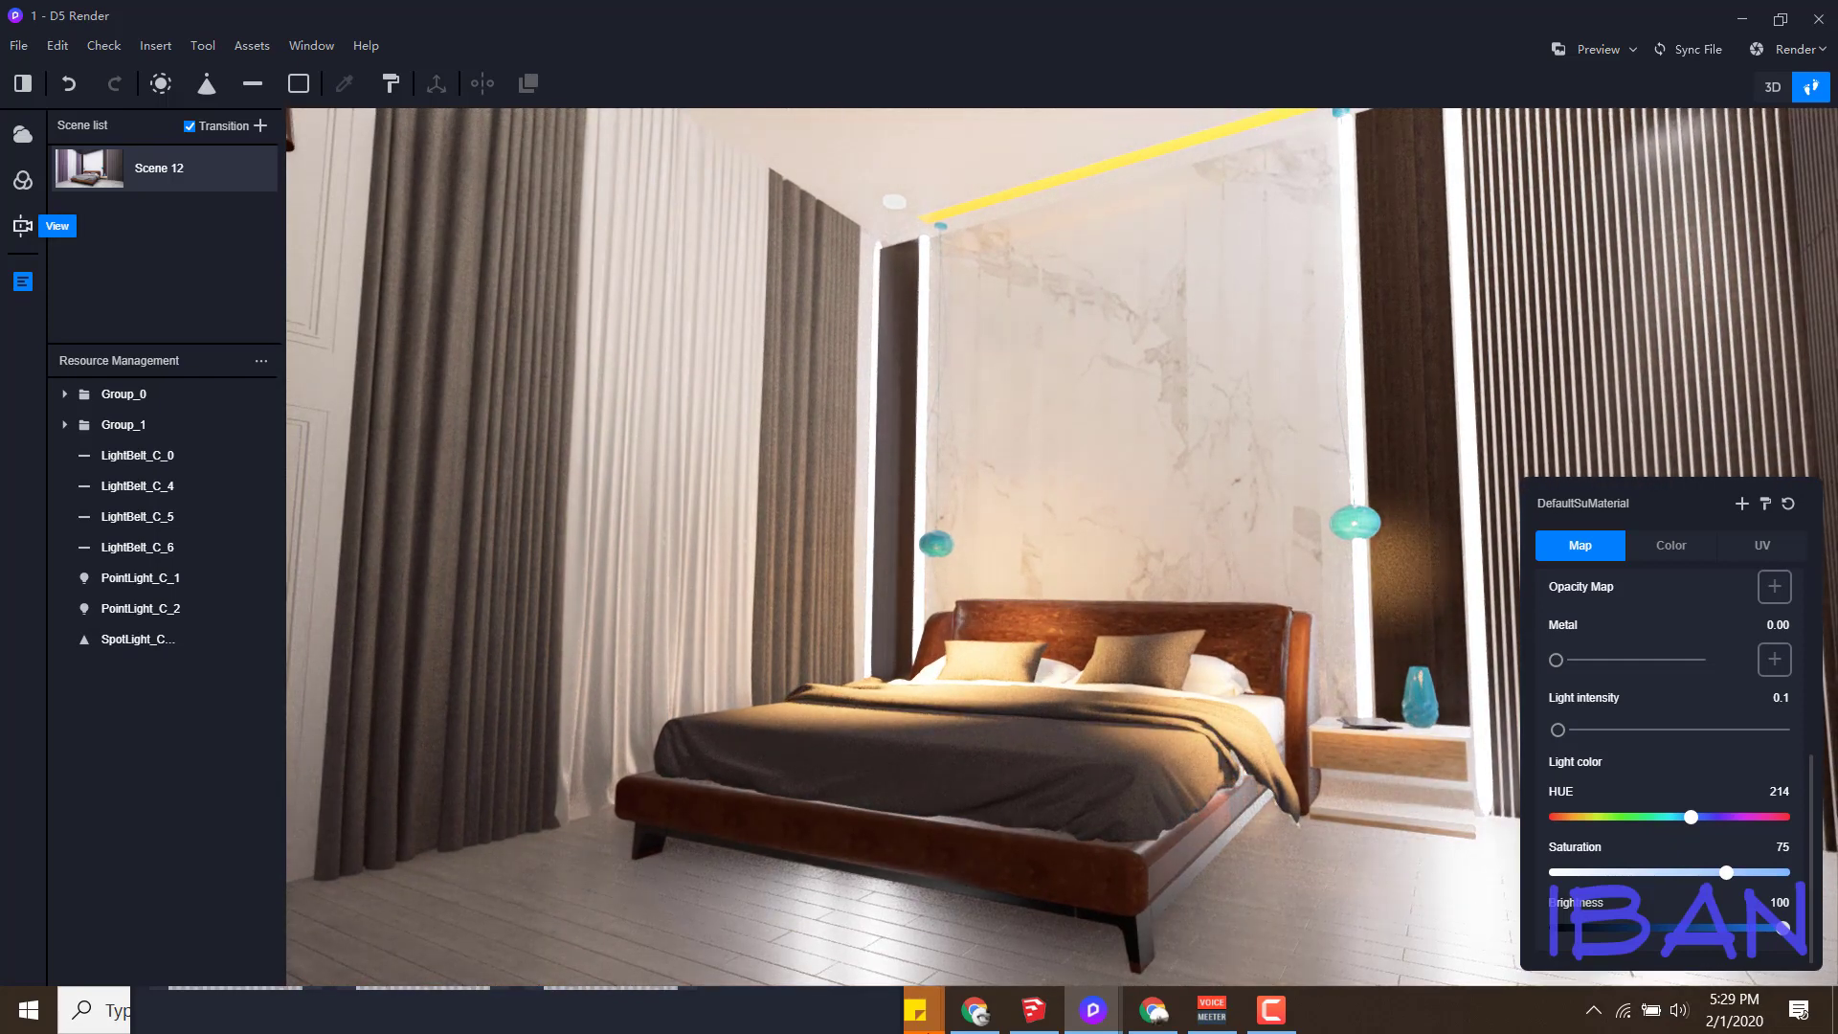
# Switch the camera to two-point perspective and compare the bedroom with auto exposure toggled
pyautogui.click(23, 226)
pyautogui.click(161, 158)
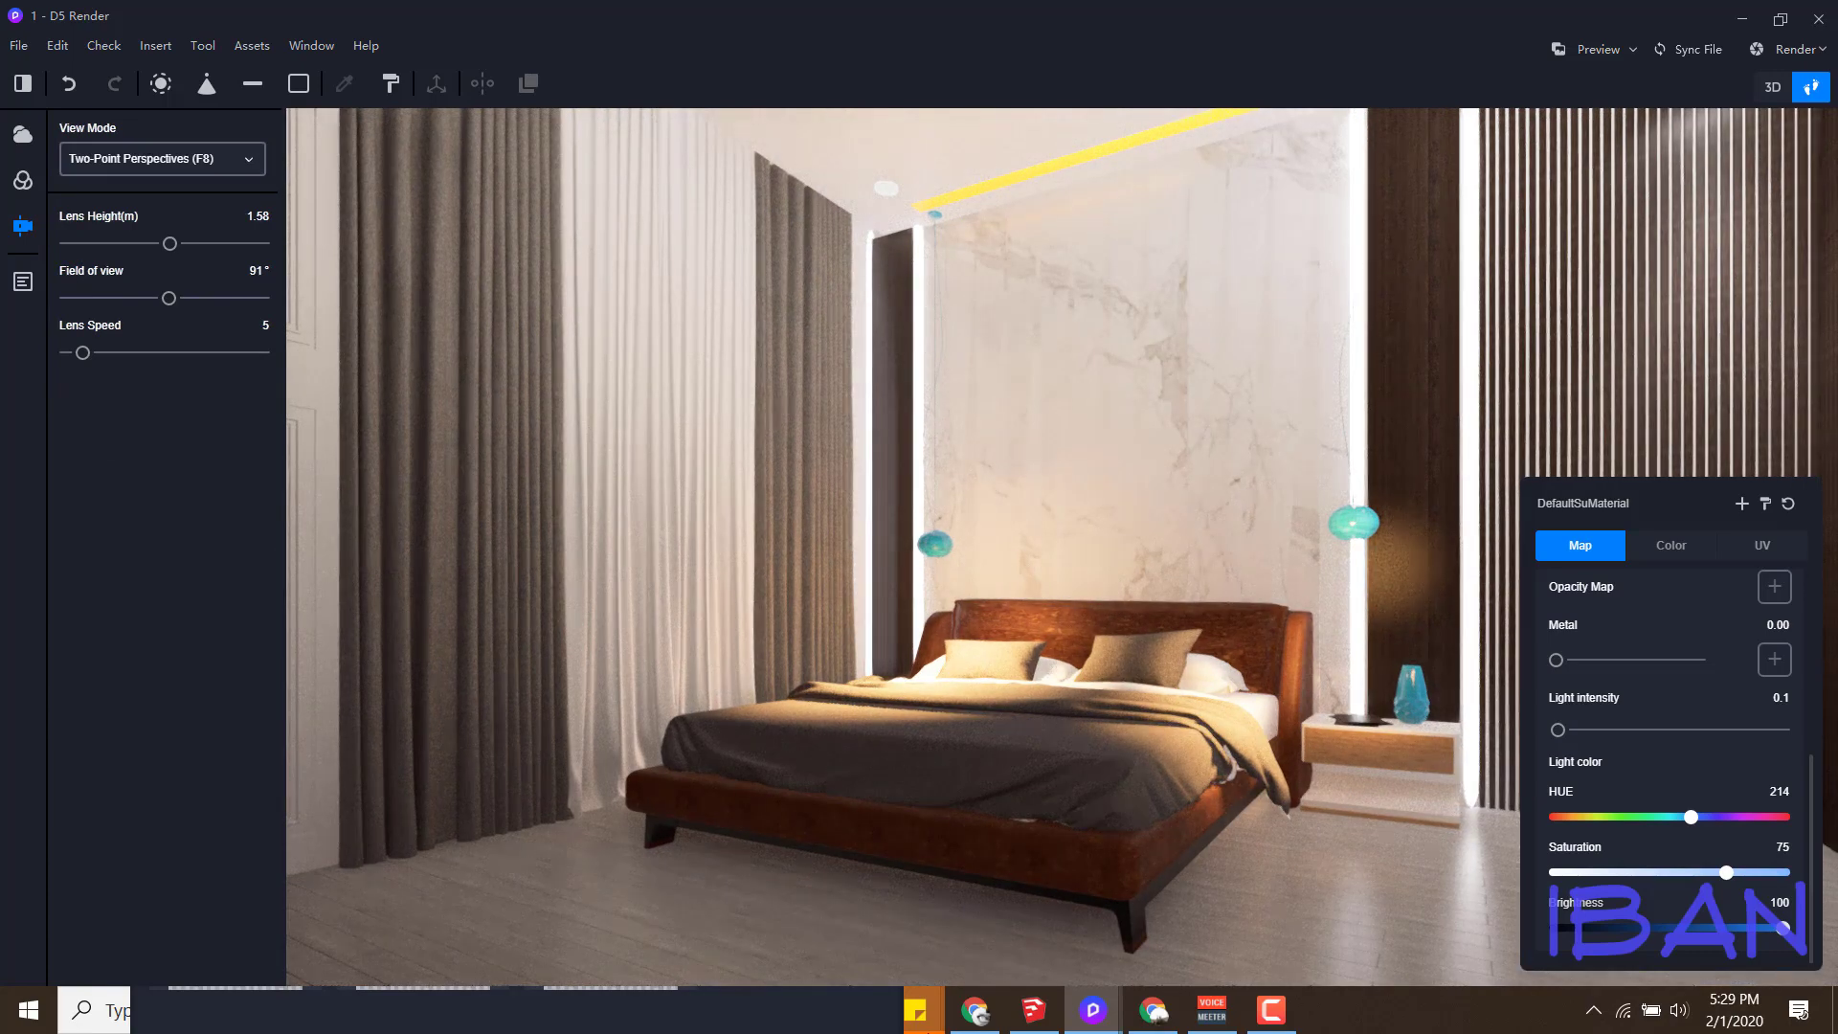
pyautogui.click(23, 180)
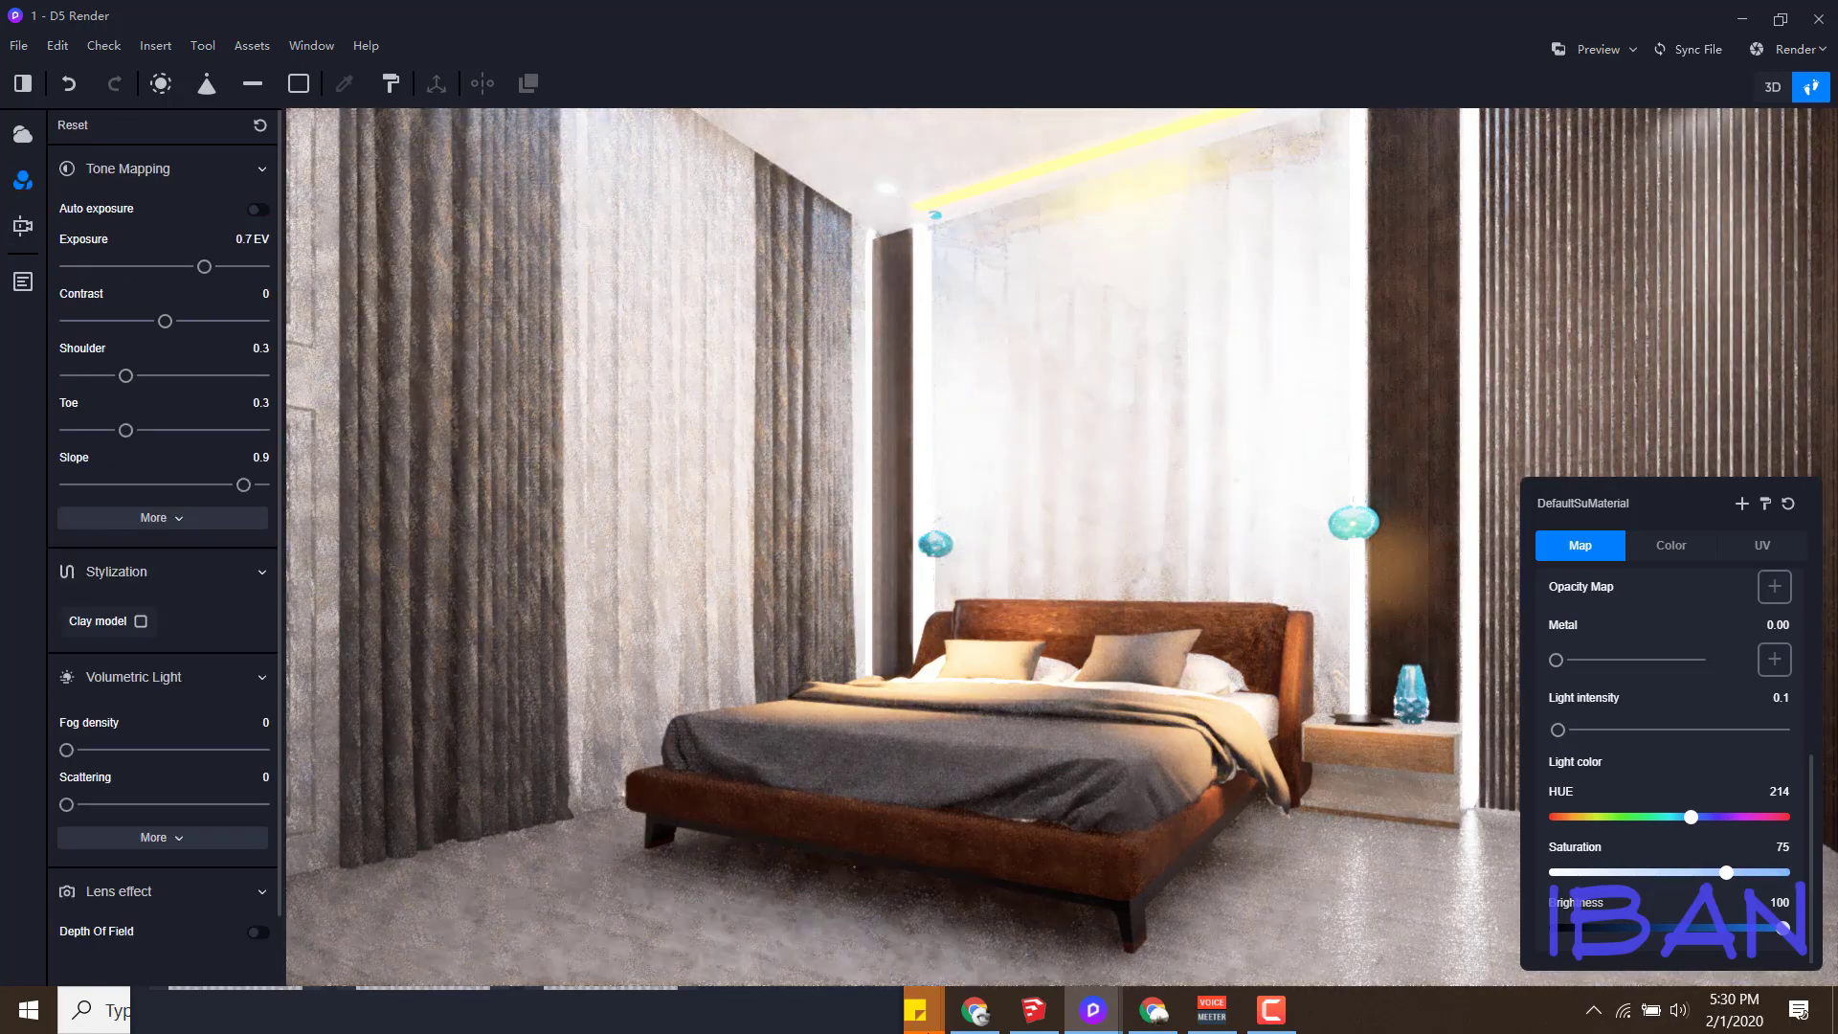
pyautogui.click(258, 209)
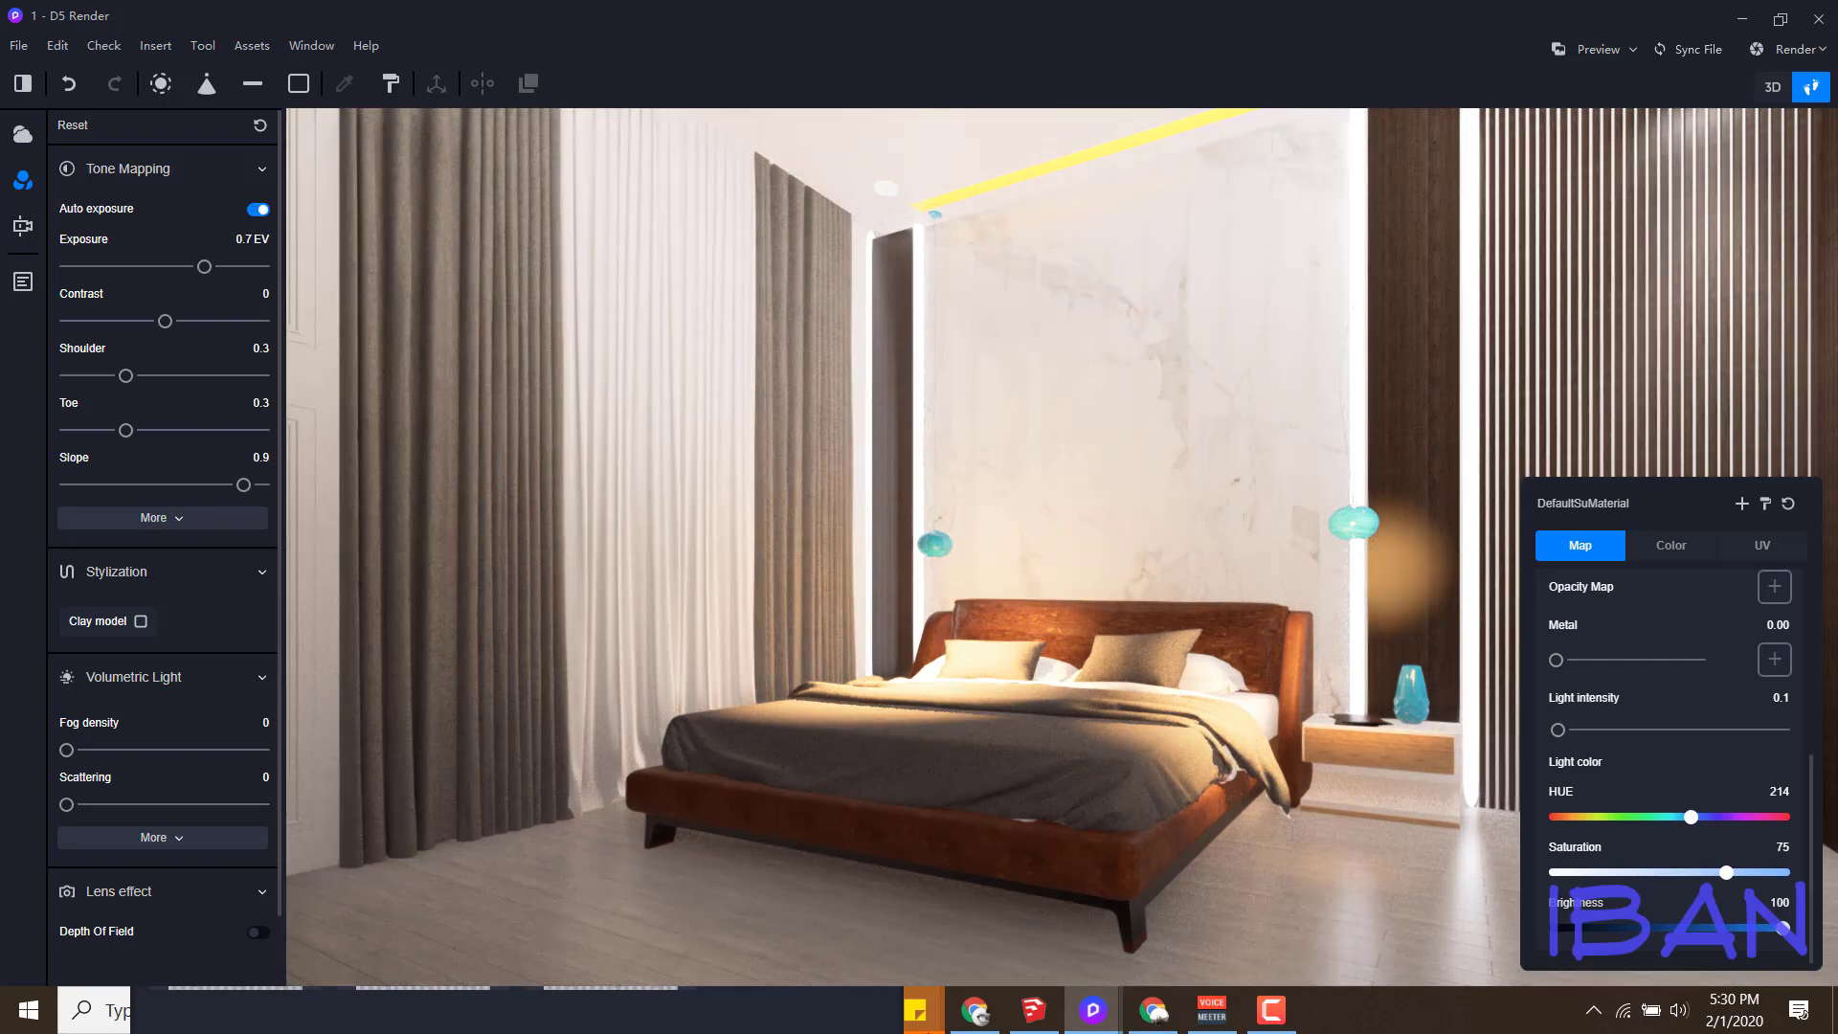
pyautogui.click(258, 209)
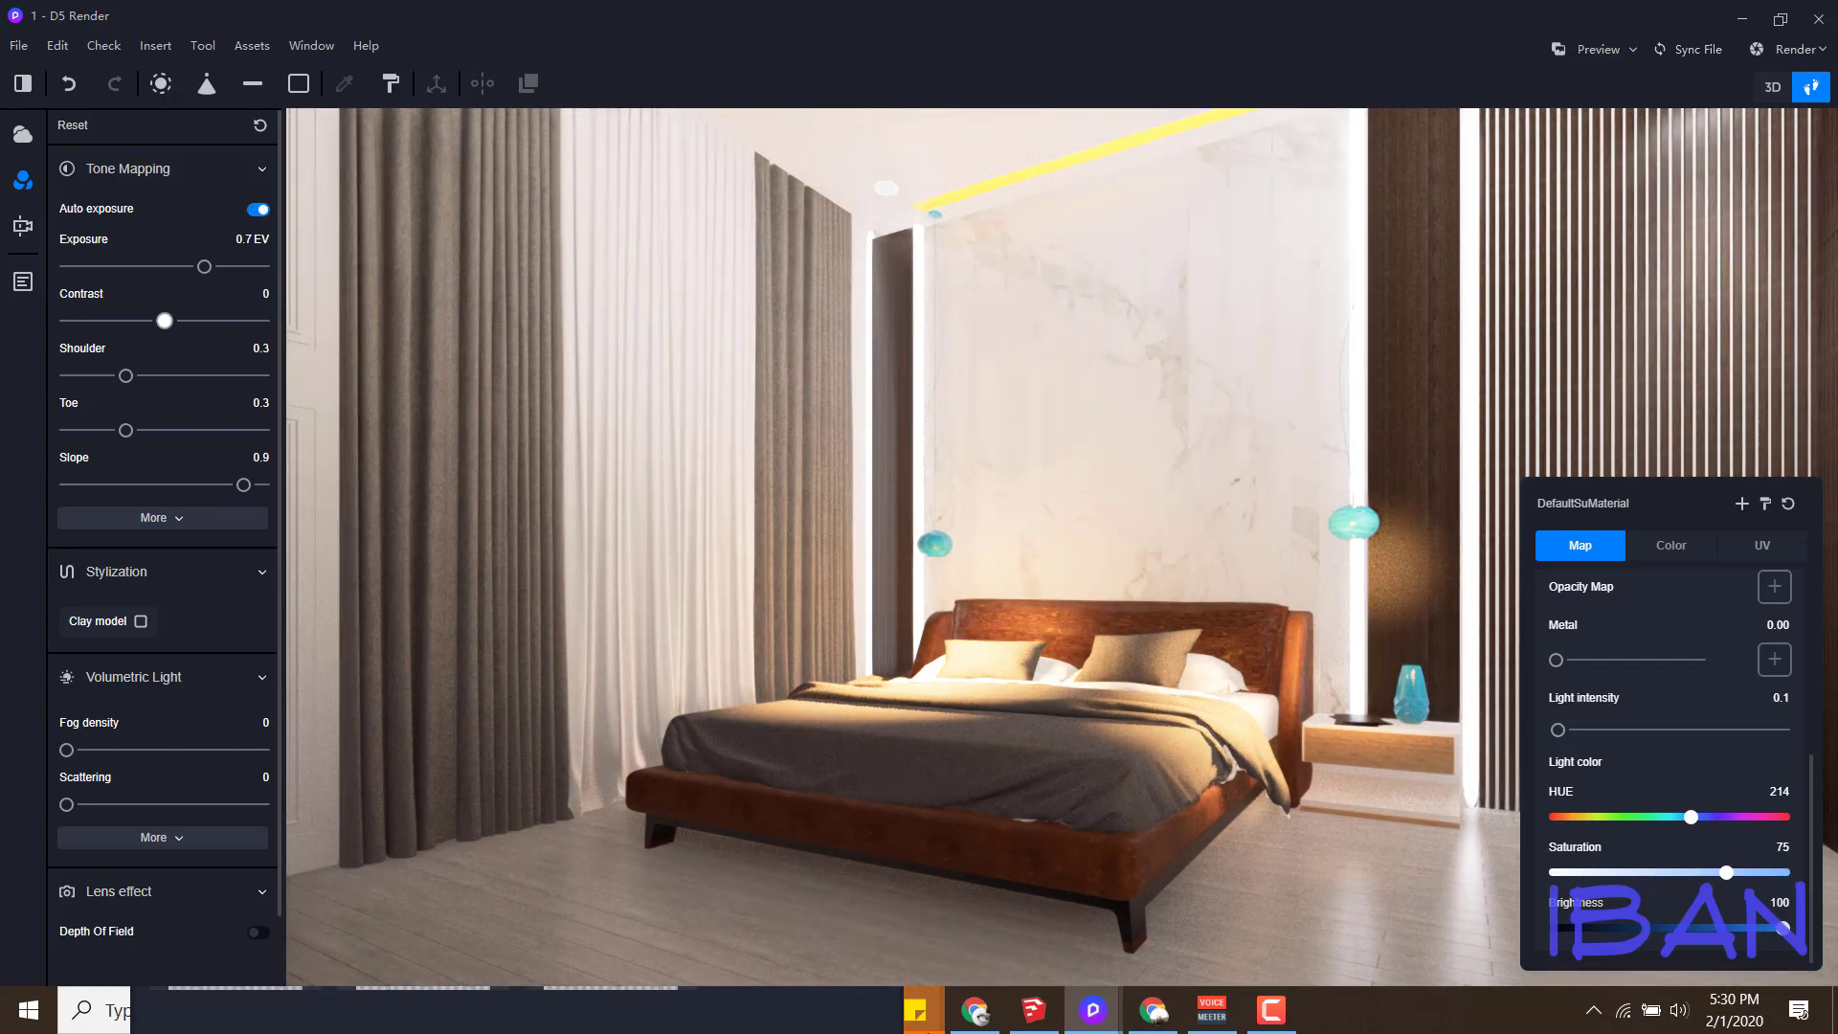
pyautogui.scroll(-1, 163, 545)
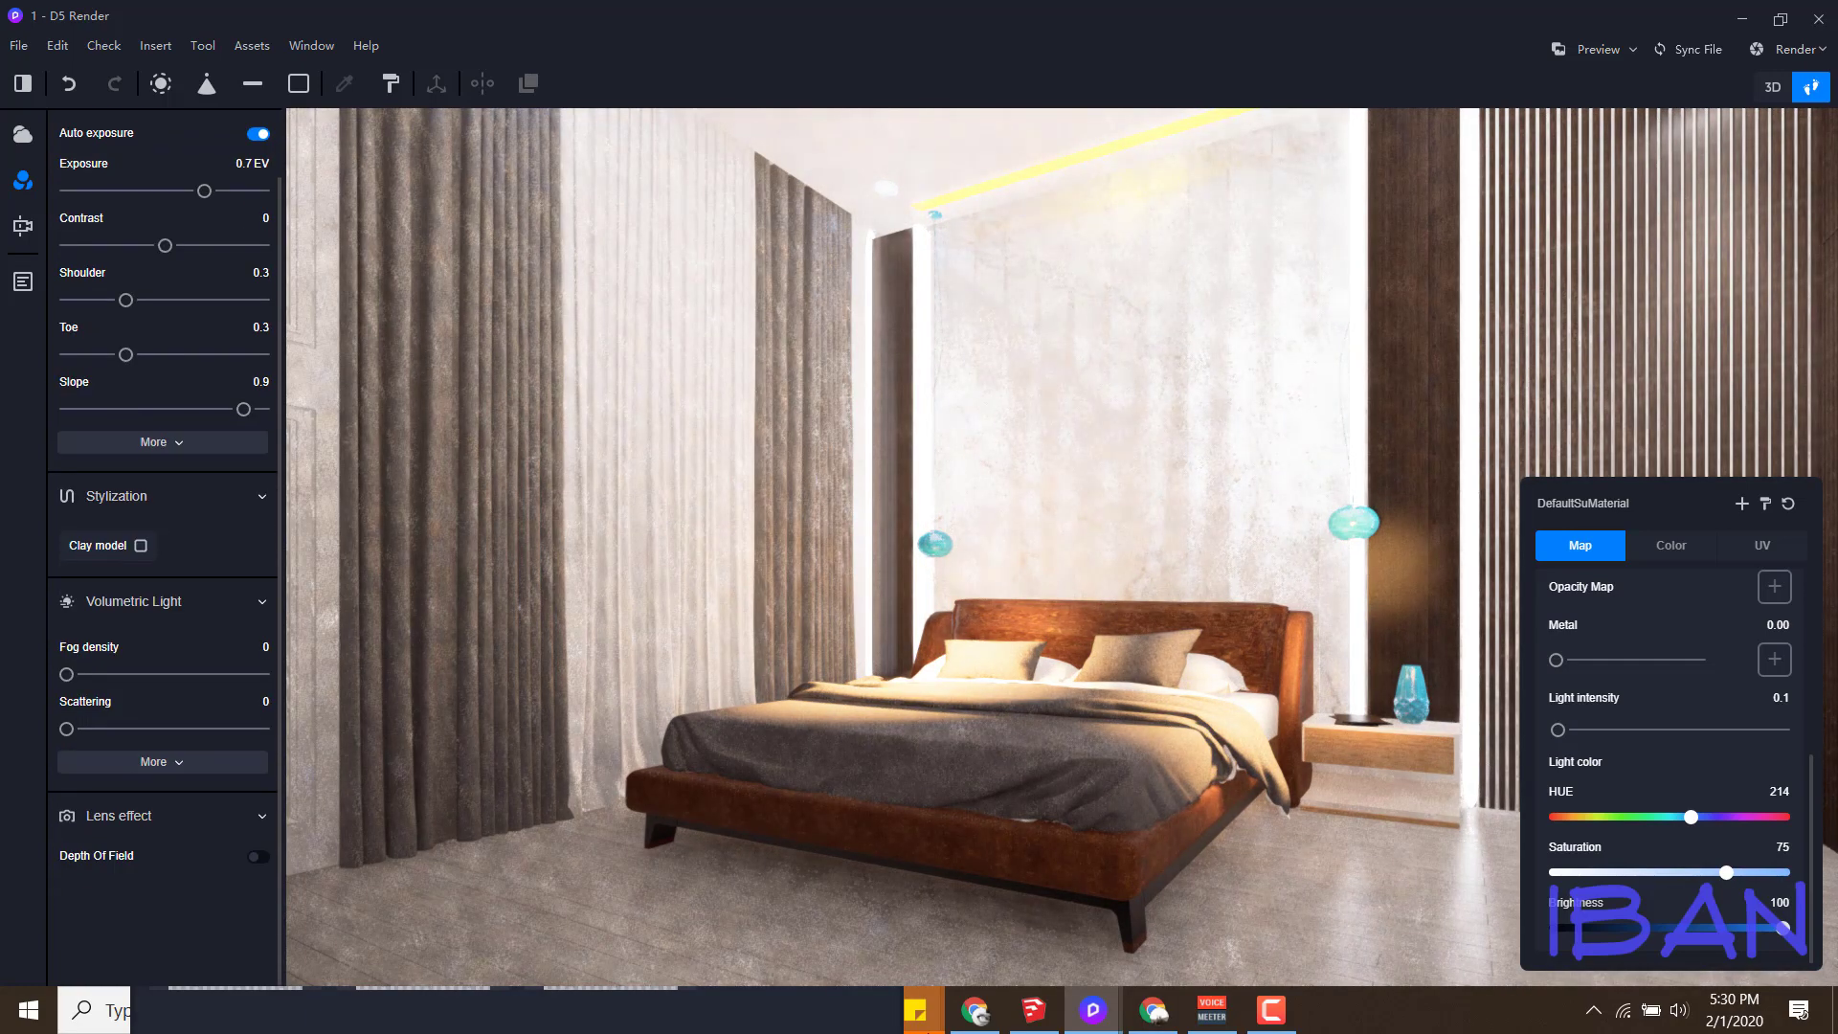
pyautogui.scroll(1, 163, 545)
pyautogui.click(257, 209)
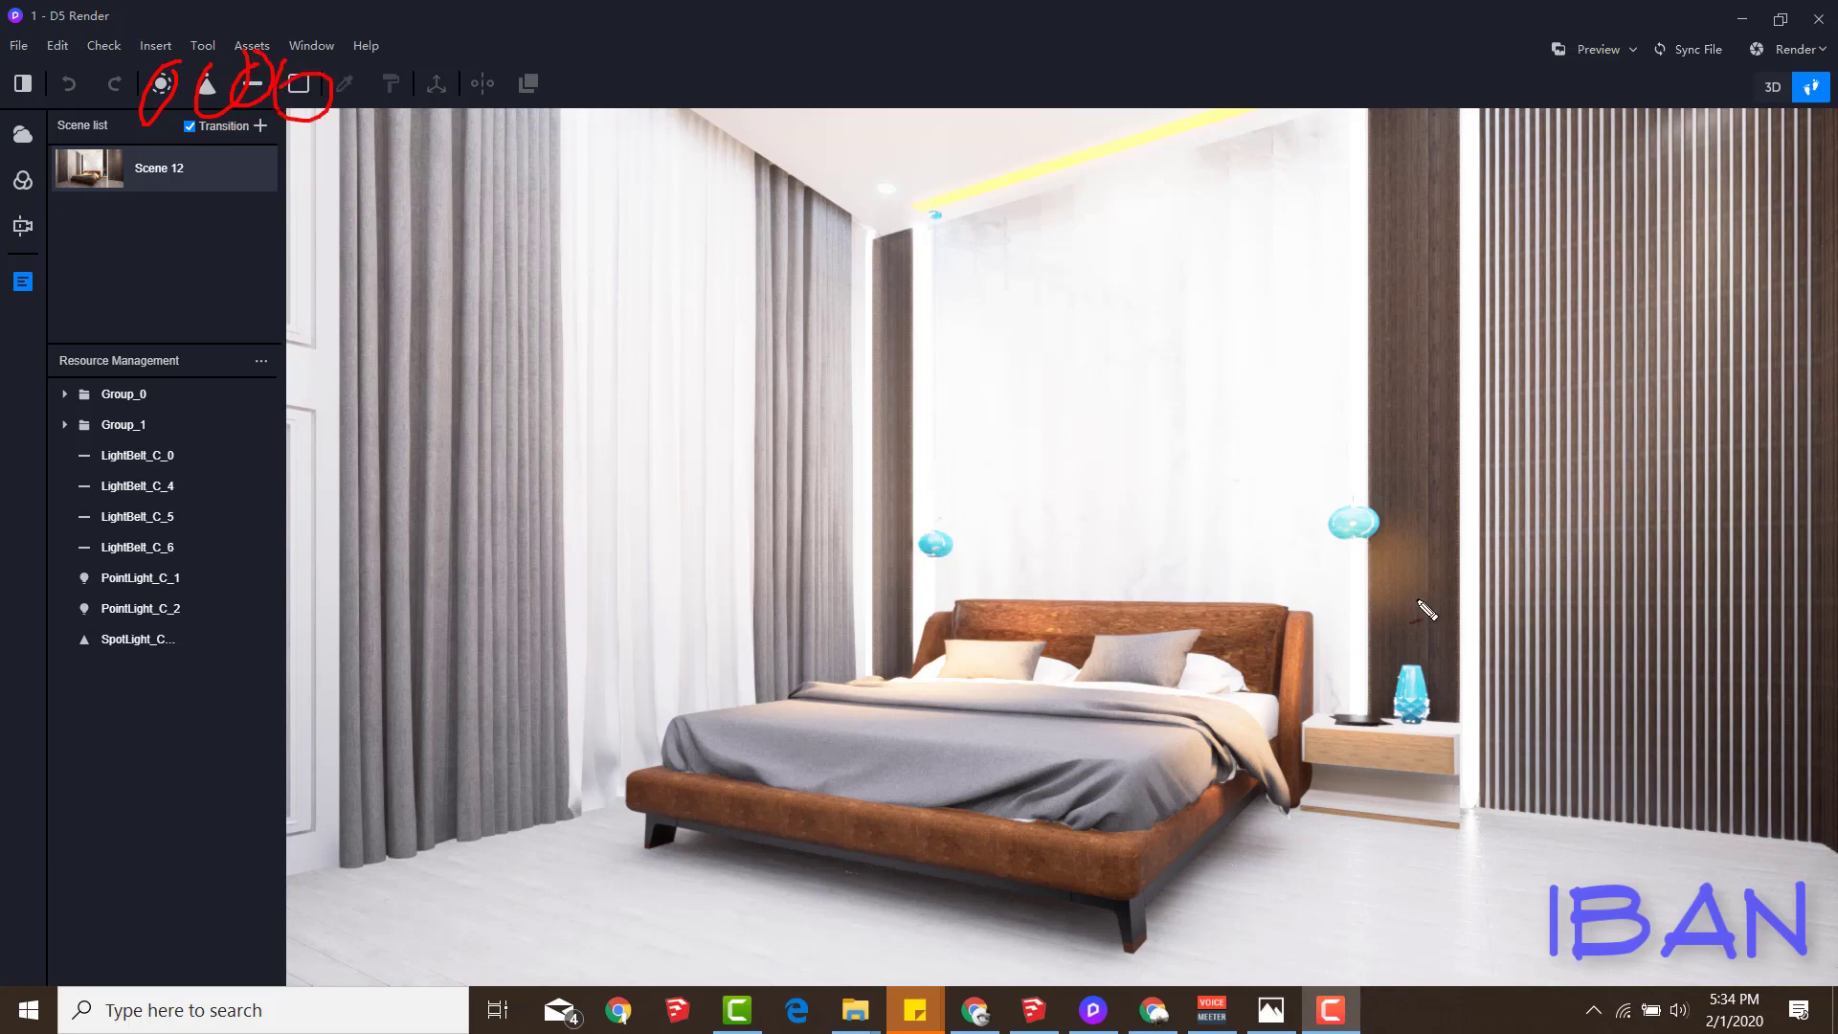
pyautogui.moveTo(1401, 495); pyautogui.dragTo(1428, 840)
pyautogui.moveTo(1313, 548)
pyautogui.mouseDown()
pyautogui.moveTo(1835, 575)
pyautogui.moveTo(1598, 928)
pyautogui.moveTo(1464, 941)
pyautogui.moveTo(1408, 682)
pyautogui.mouseUp()
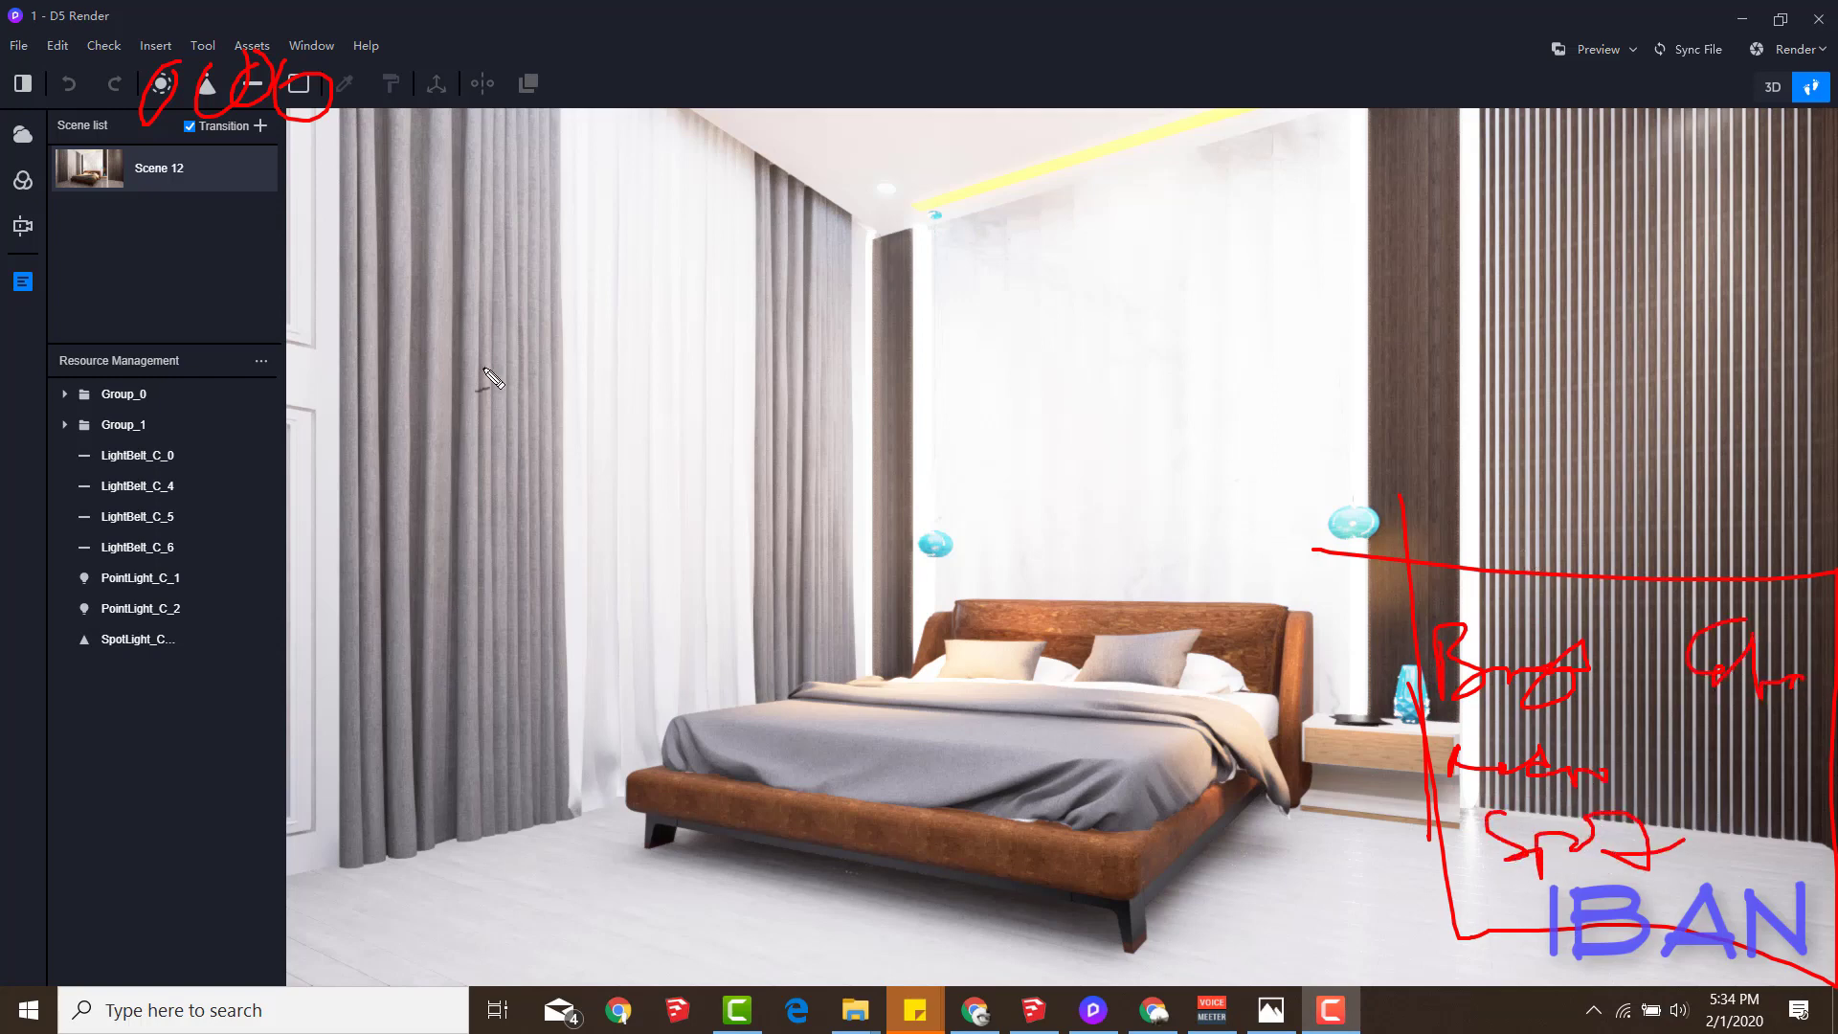
pyautogui.moveTo(440, 330); pyautogui.dragTo(490, 406)
pyautogui.moveTo(499, 273)
pyautogui.mouseDown()
pyautogui.moveTo(521, 383)
pyautogui.moveTo(564, 383)
pyautogui.moveTo(618, 306)
pyautogui.mouseUp()
pyautogui.moveTo(623, 311)
pyautogui.mouseDown()
pyautogui.moveTo(627, 421)
pyautogui.moveTo(742, 372)
pyautogui.mouseUp()
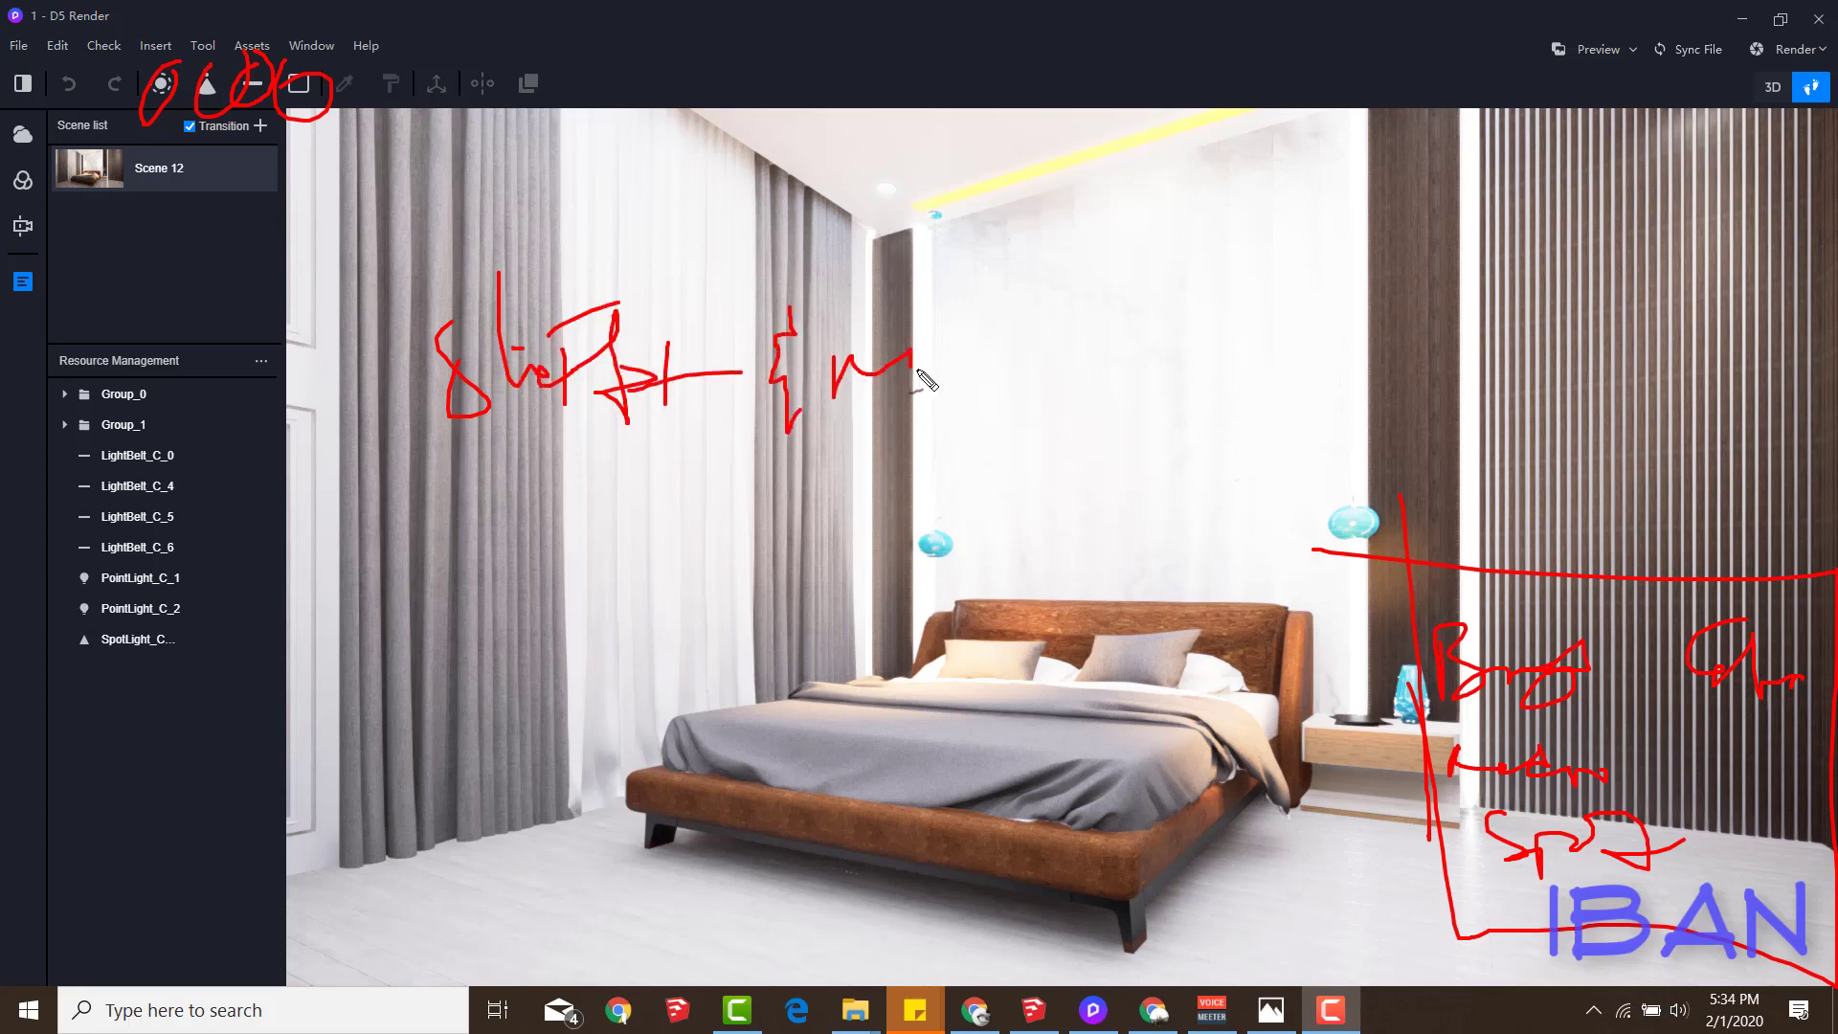
pyautogui.moveTo(926, 380); pyautogui.dragTo(1077, 384)
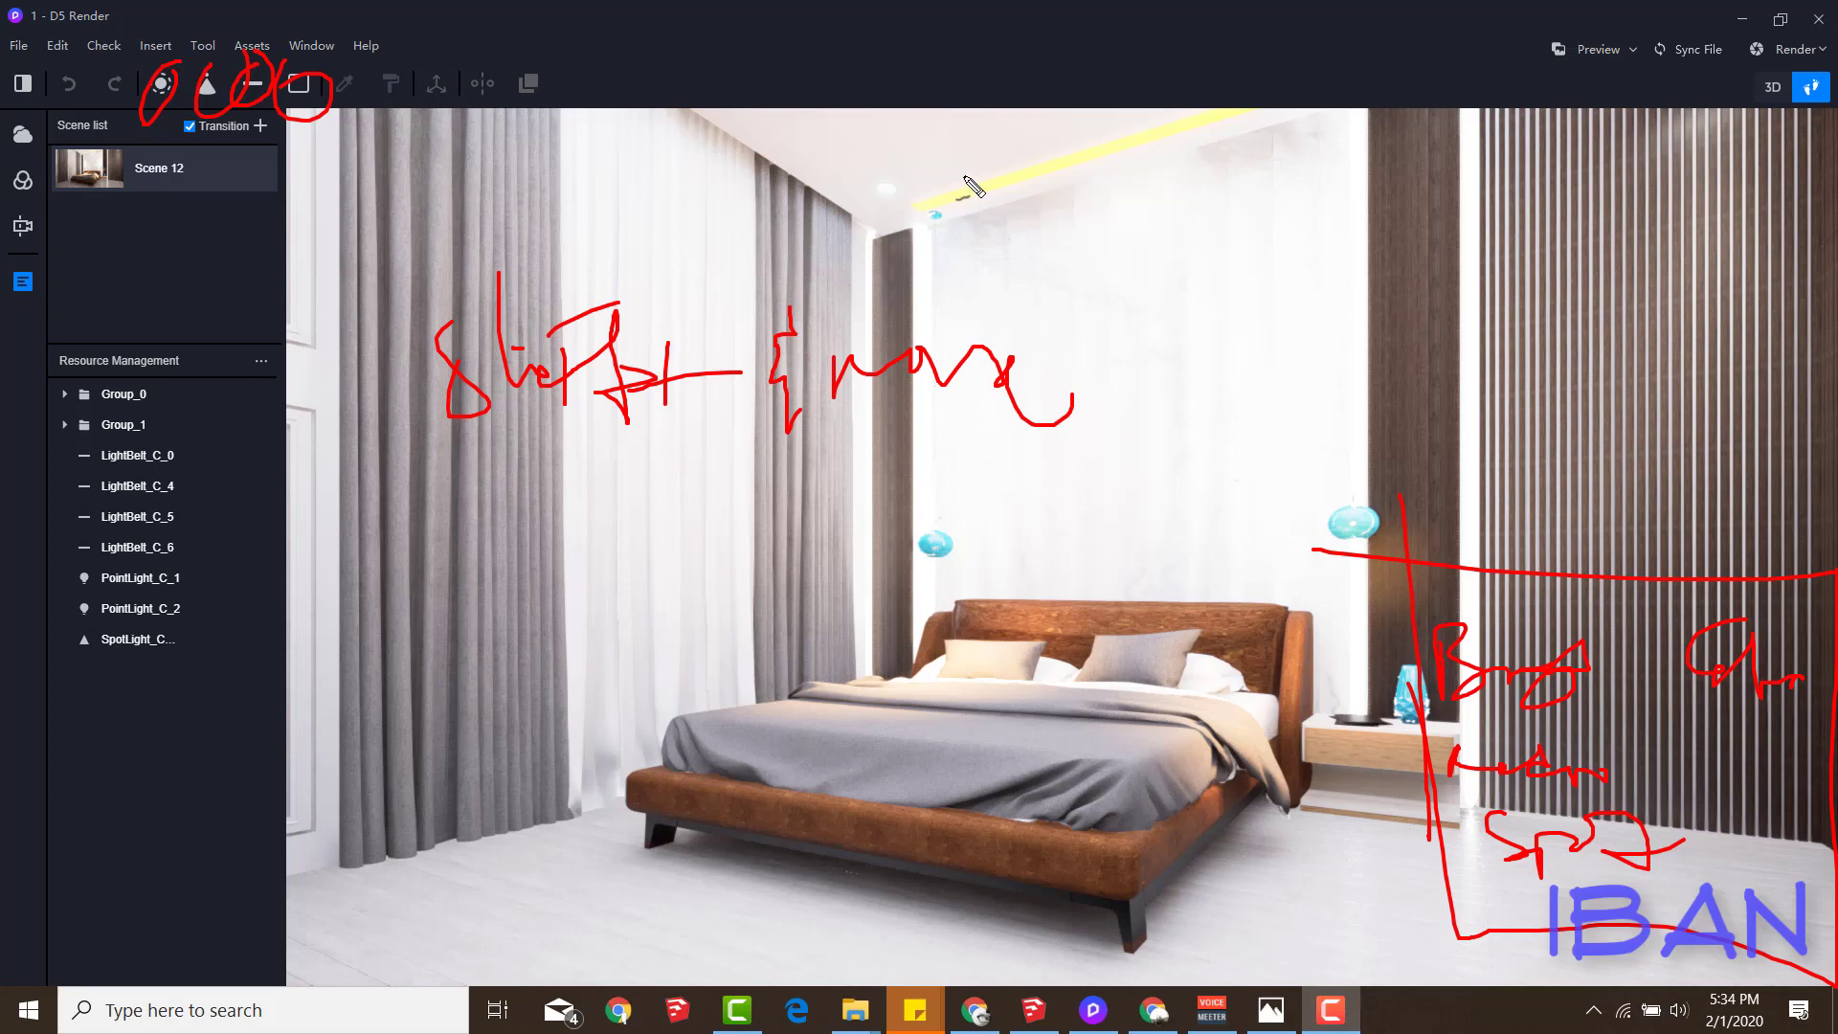
pyautogui.moveTo(941, 176); pyautogui.dragTo(897, 229)
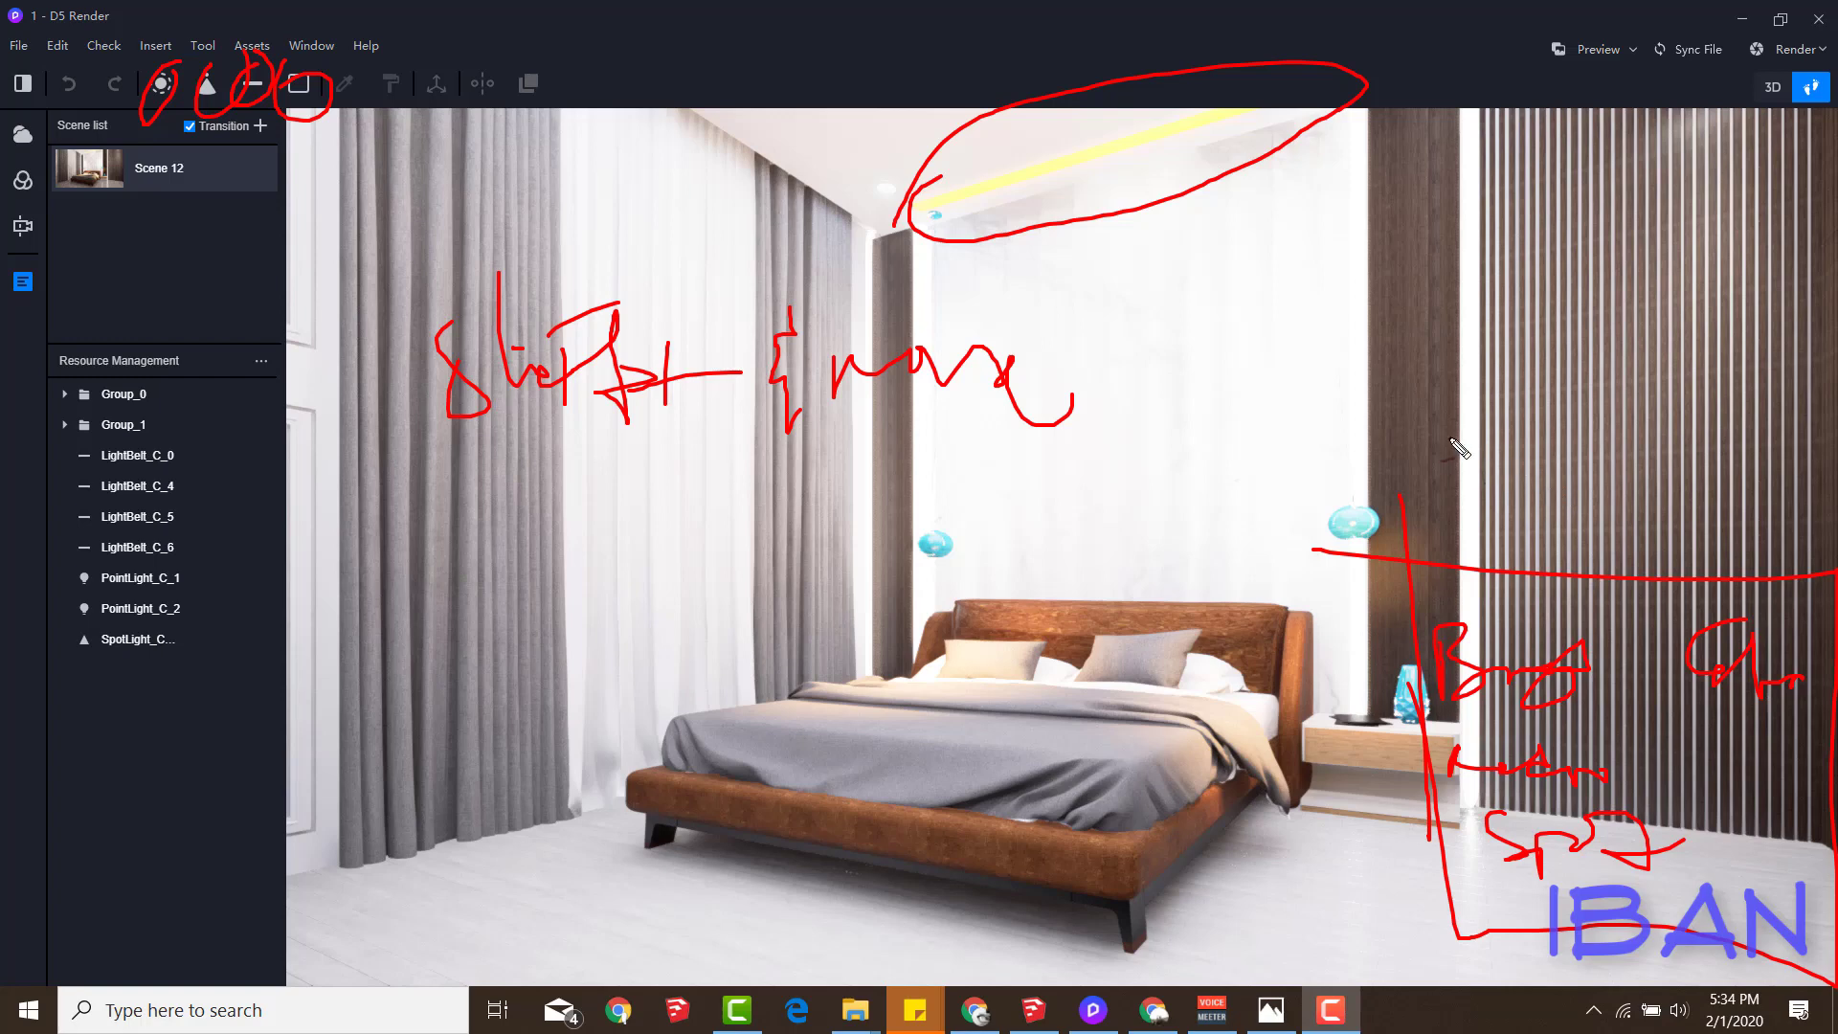
pyautogui.moveTo(1464, 598); pyautogui.dragTo(1525, 473)
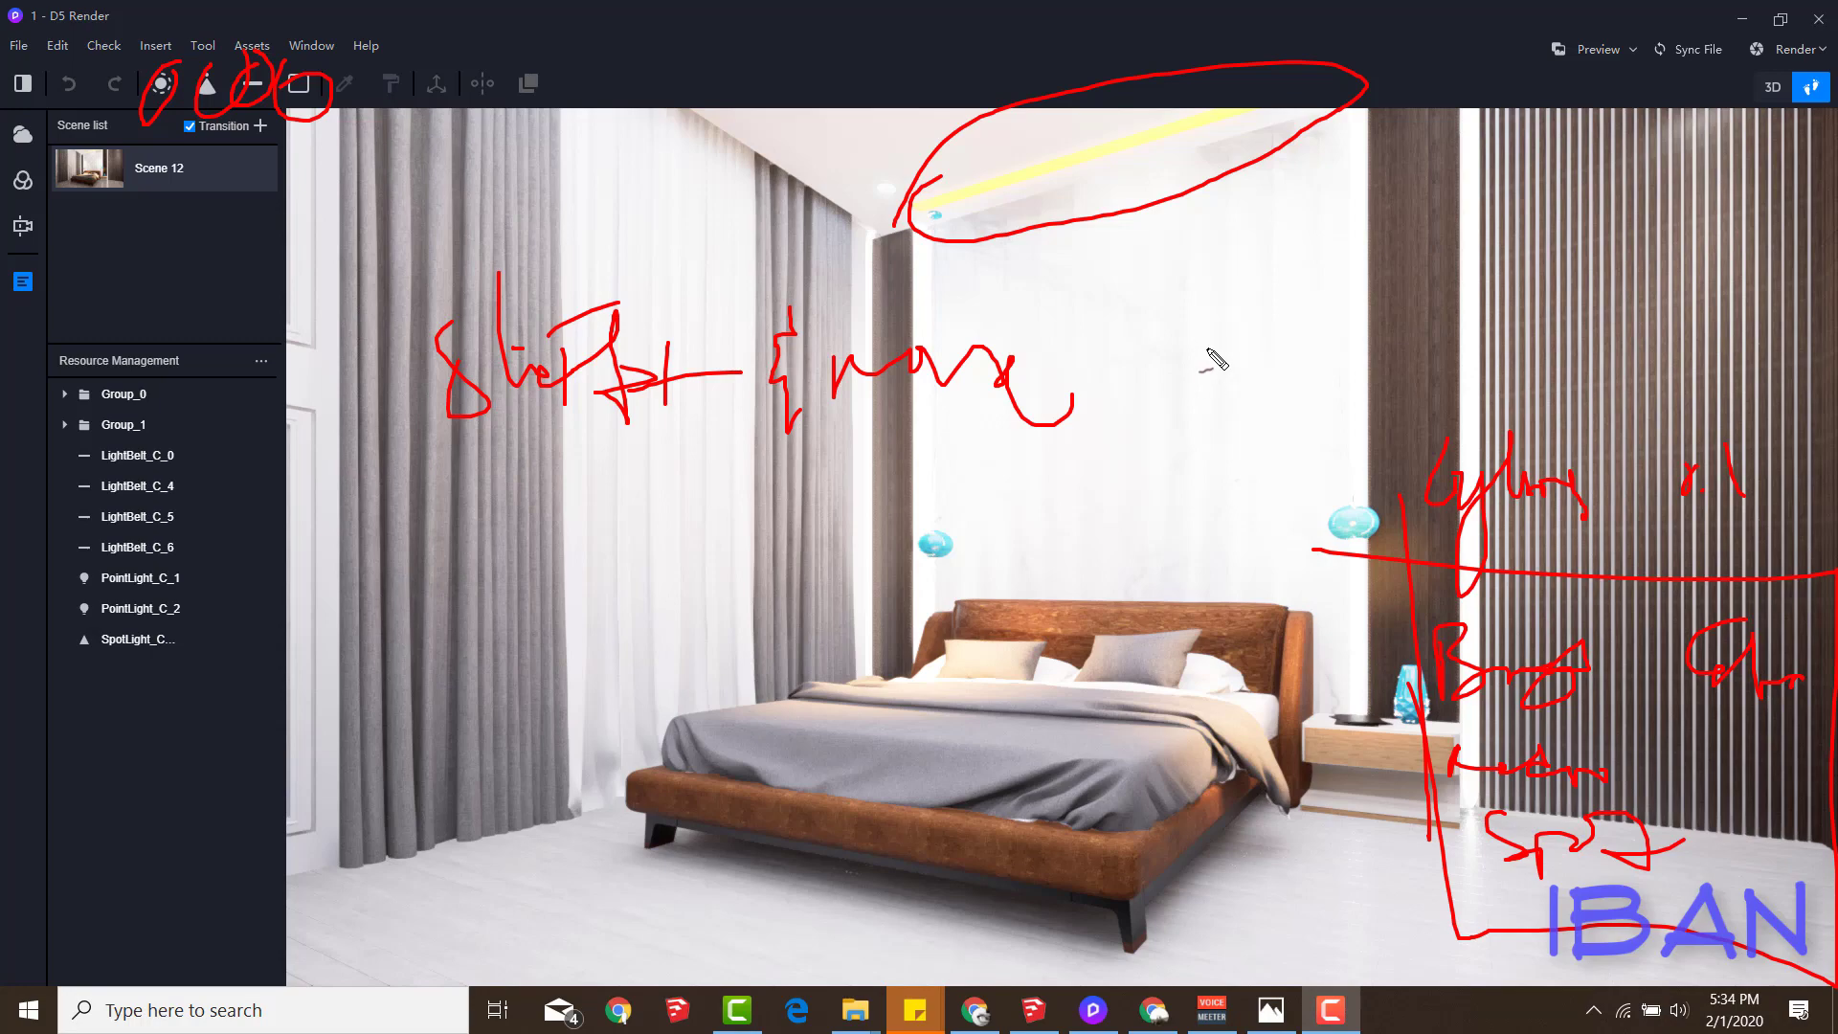
# Select strip lights LightBelt_C_5, _4, _6 and _0 and edit the left strip light's brightness
pyautogui.press('e')
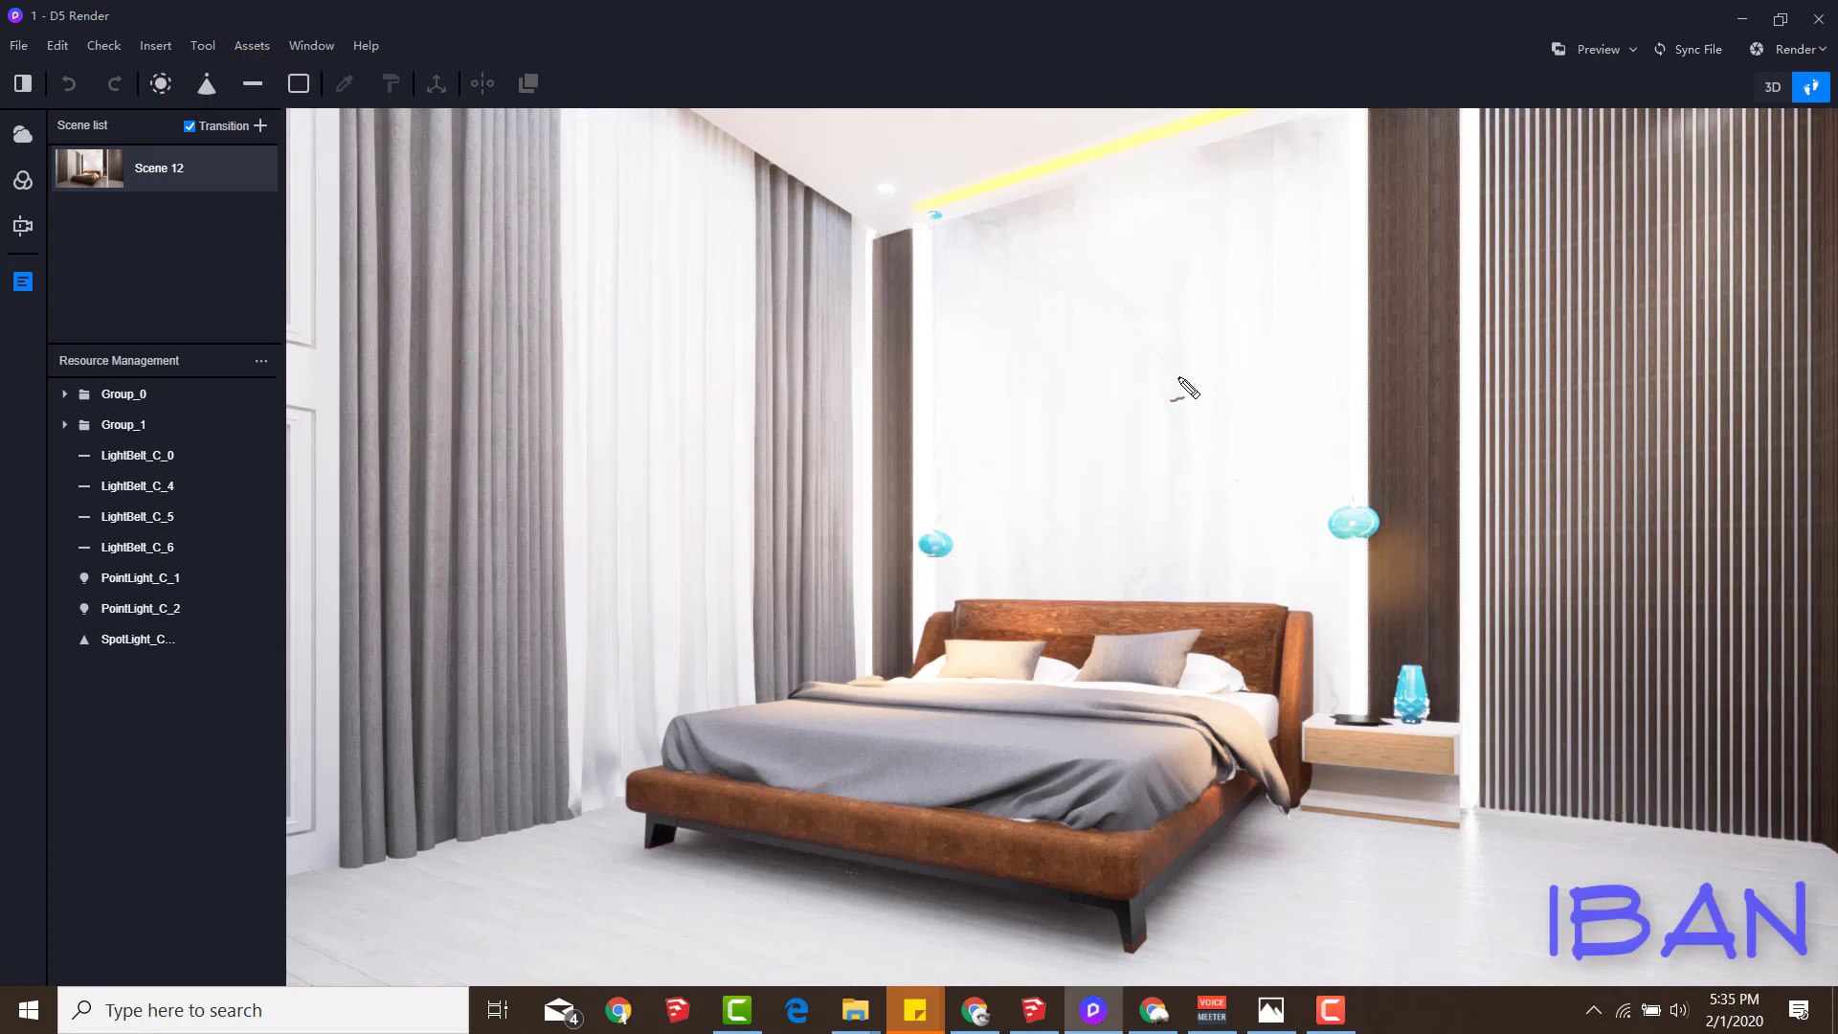
pyautogui.click(1467, 536)
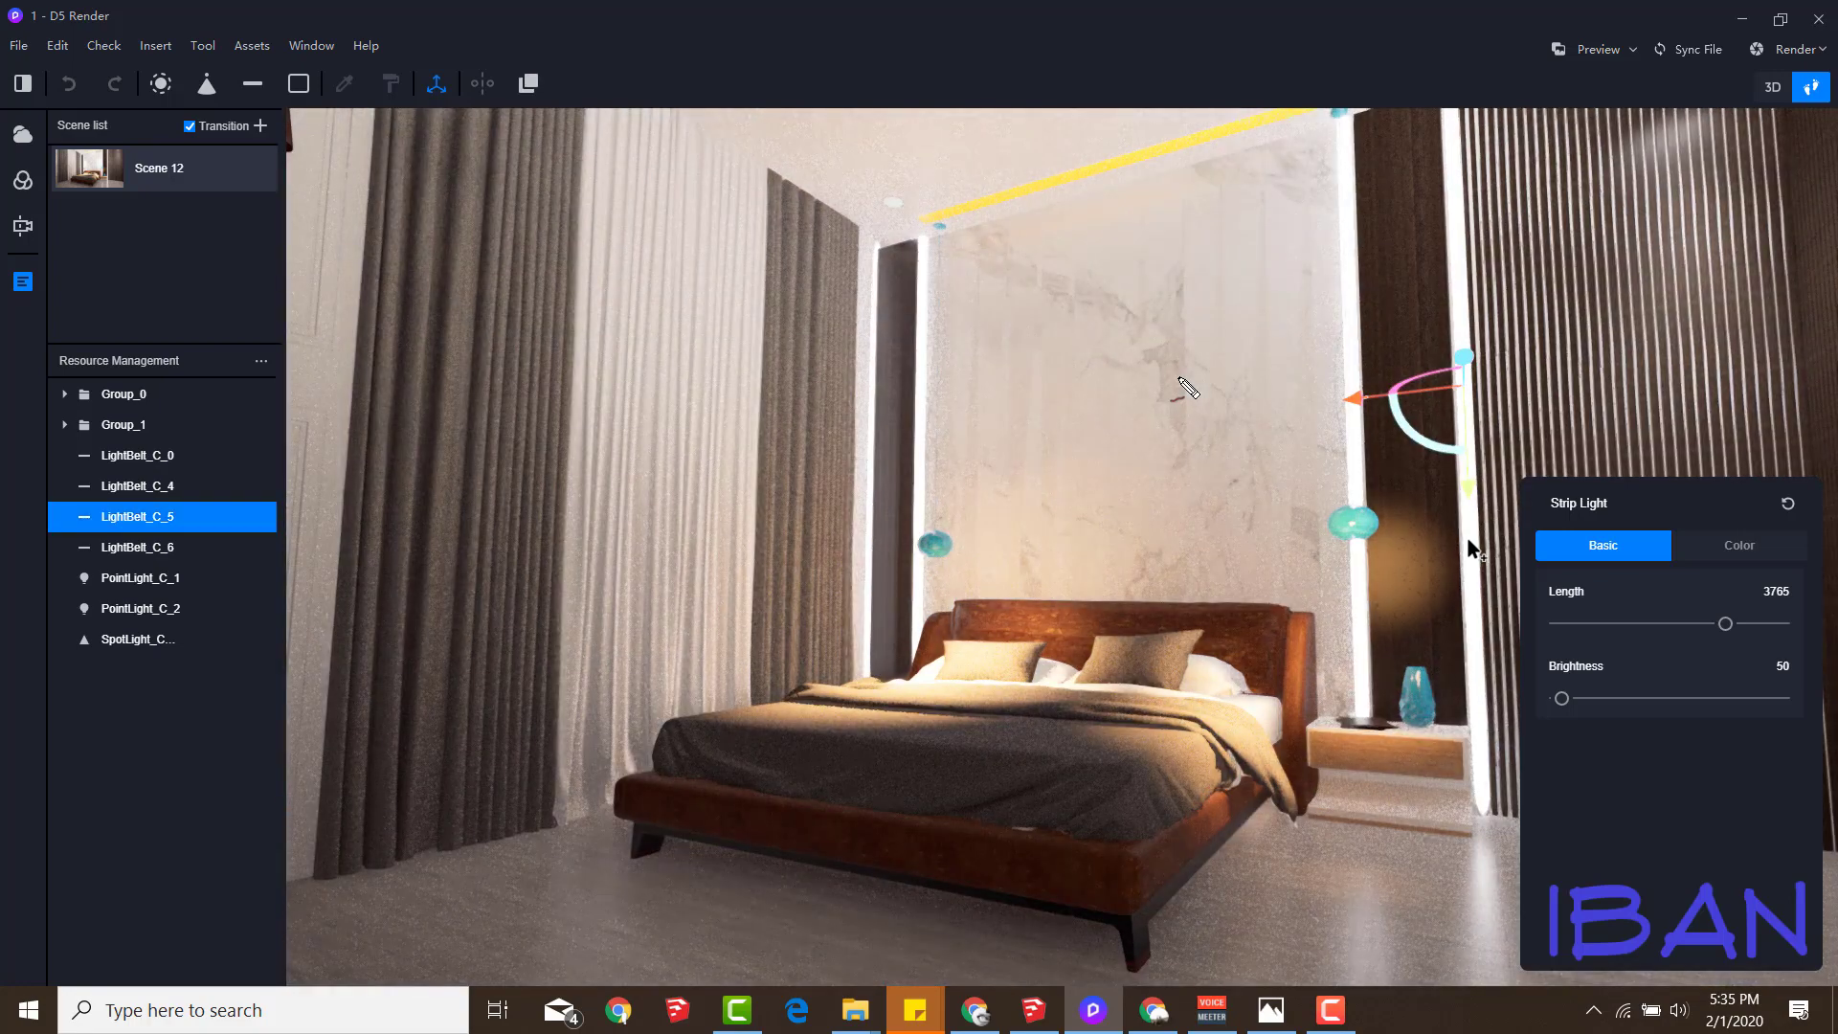
pyautogui.click(1350, 450)
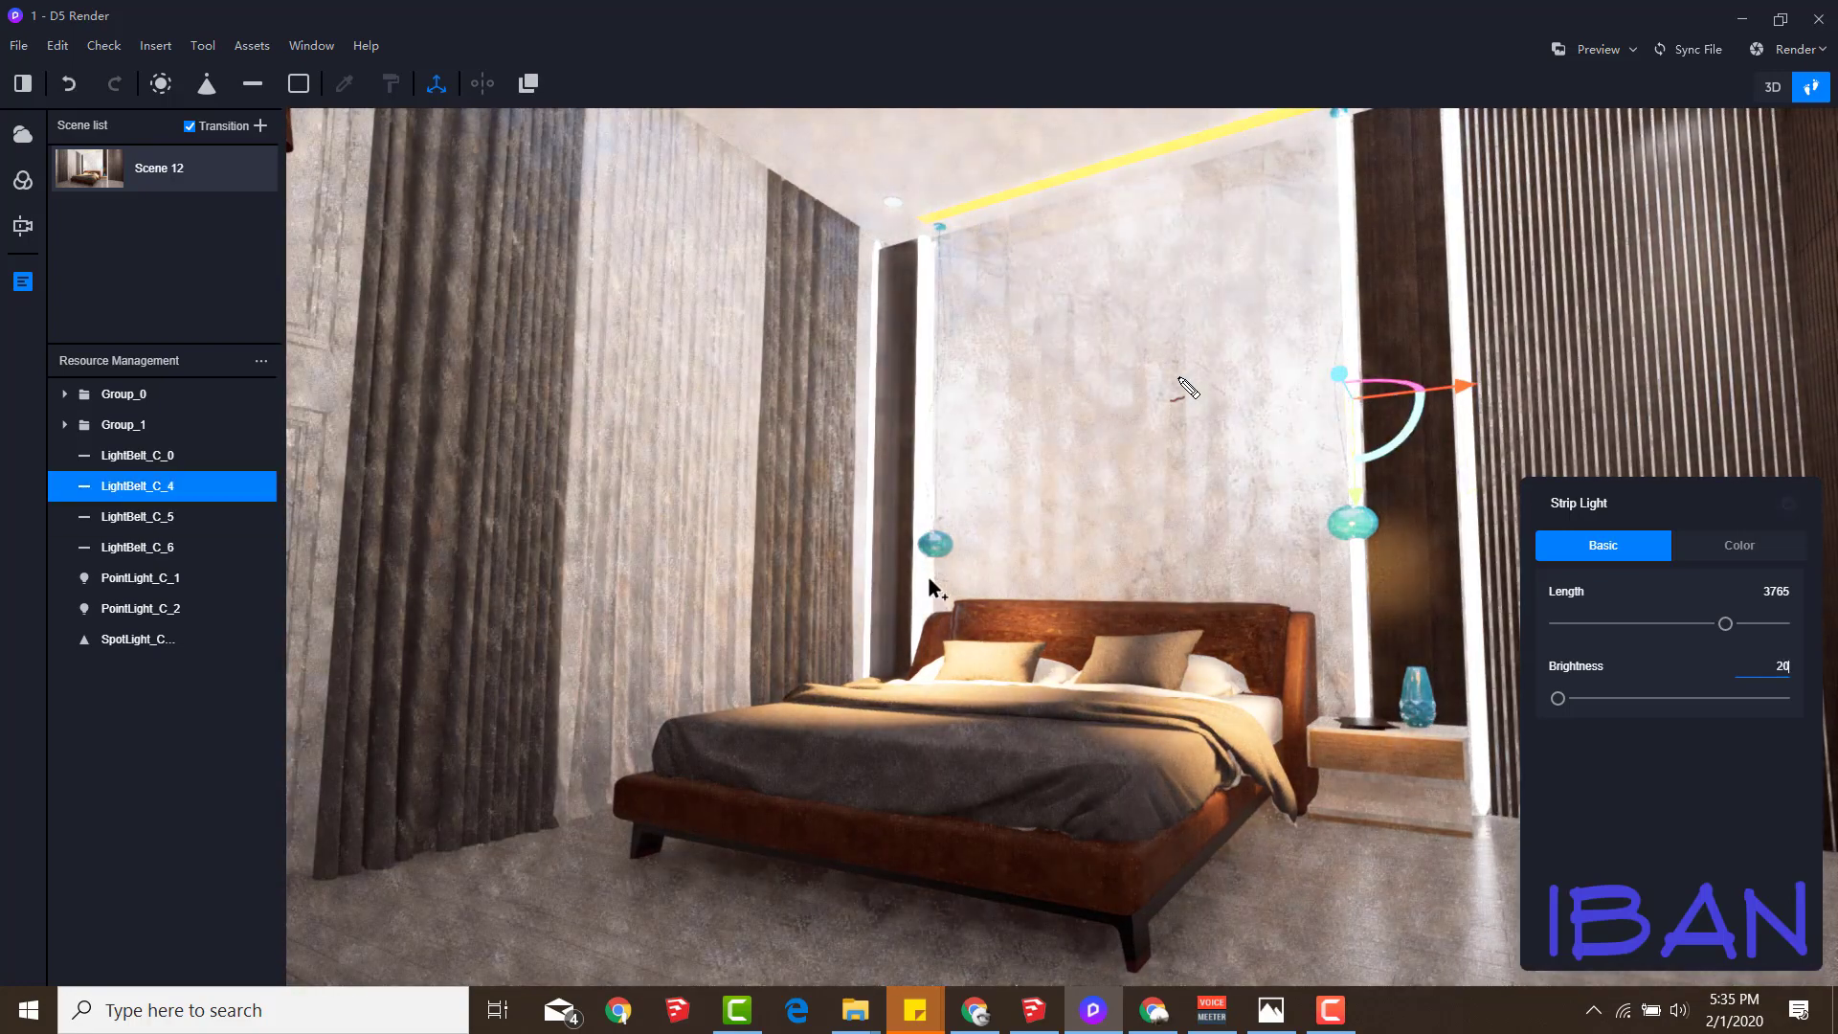
pyautogui.click(923, 582)
pyautogui.click(871, 574)
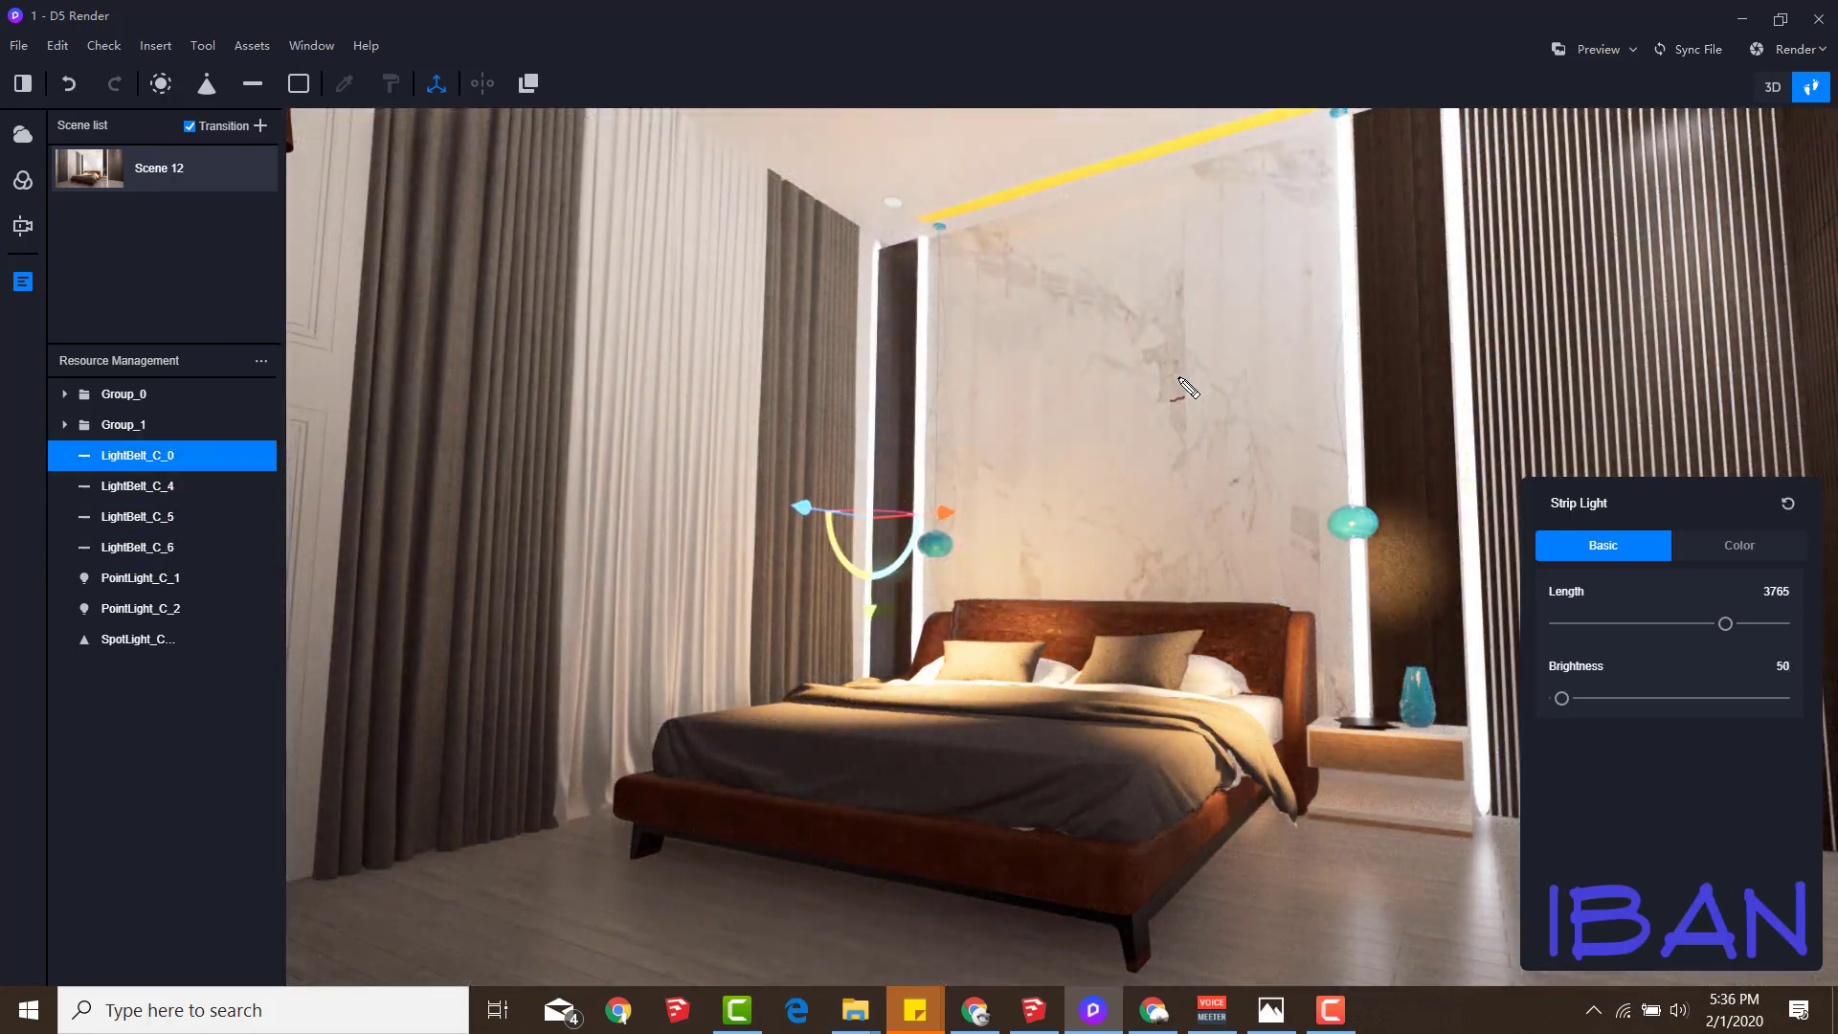
pyautogui.click(1761, 665)
# Inspect the curtain material and make the bed blanket less shiny by lowering its roughness
pyautogui.click(814, 430)
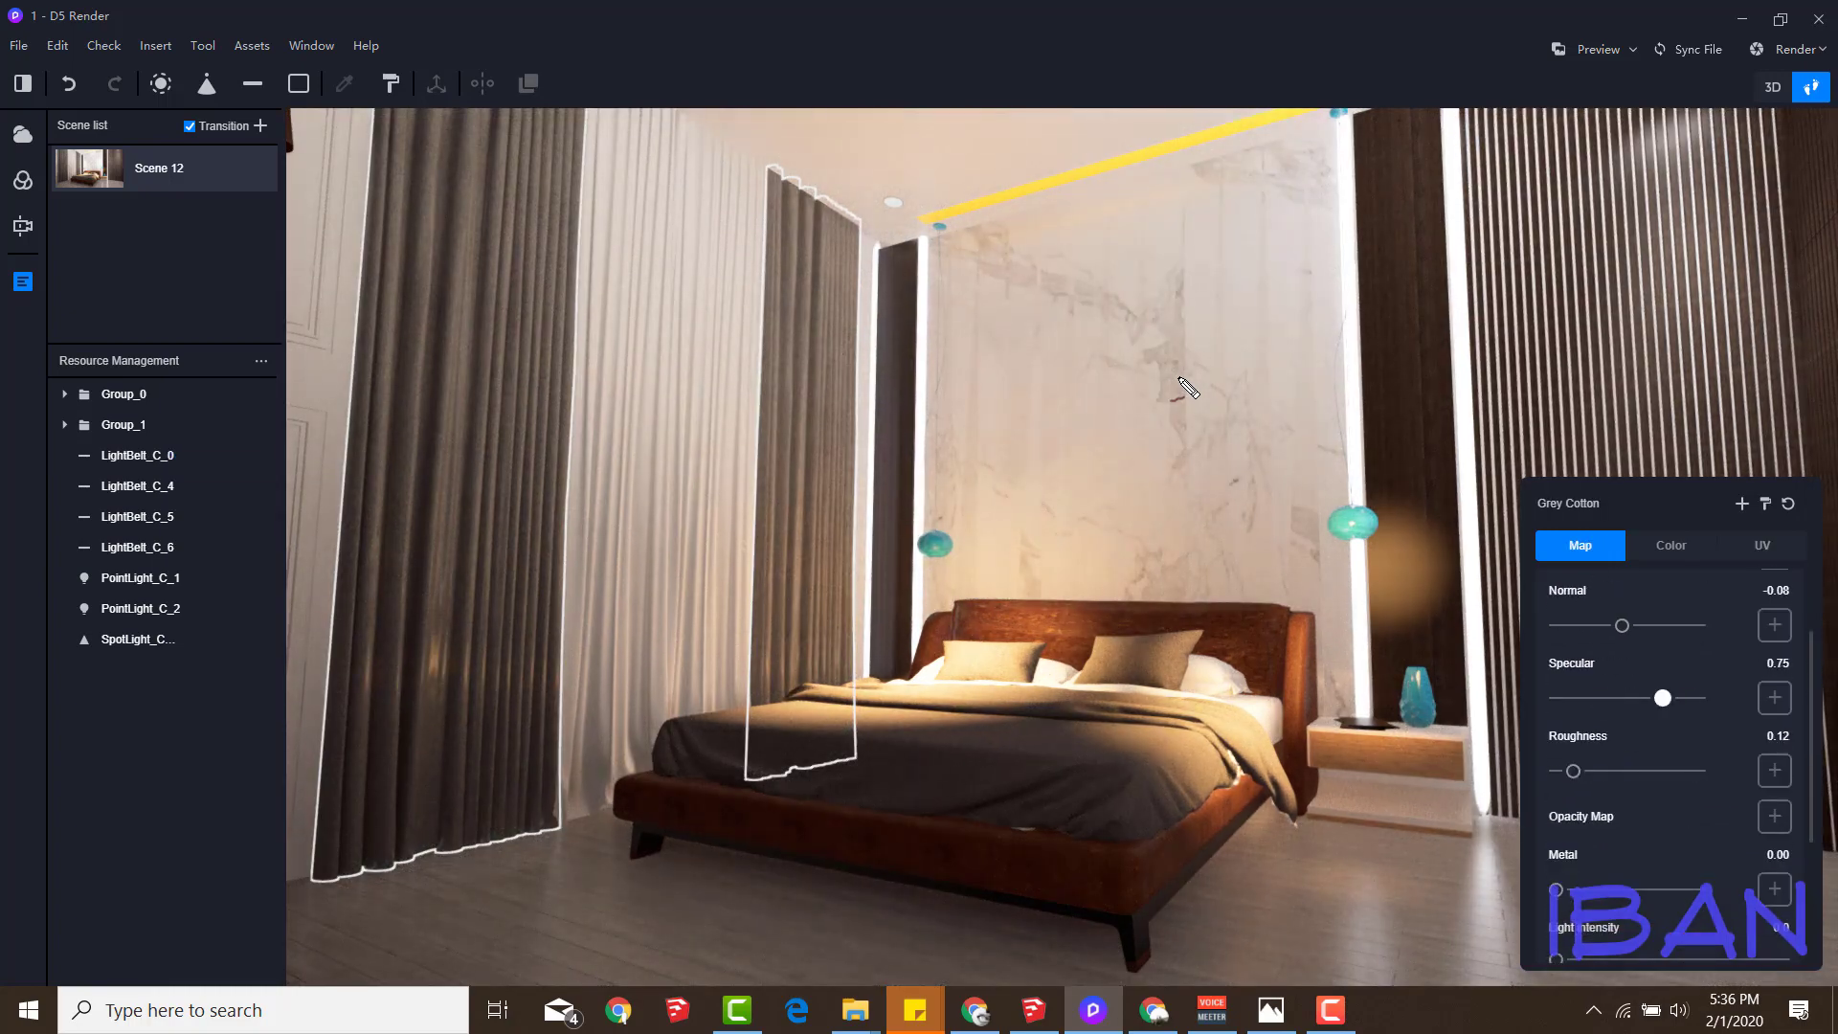
pyautogui.click(957, 737)
pyautogui.moveTo(1697, 698); pyautogui.dragTo(1628, 698)
pyautogui.moveTo(1570, 770); pyautogui.dragTo(1557, 770)
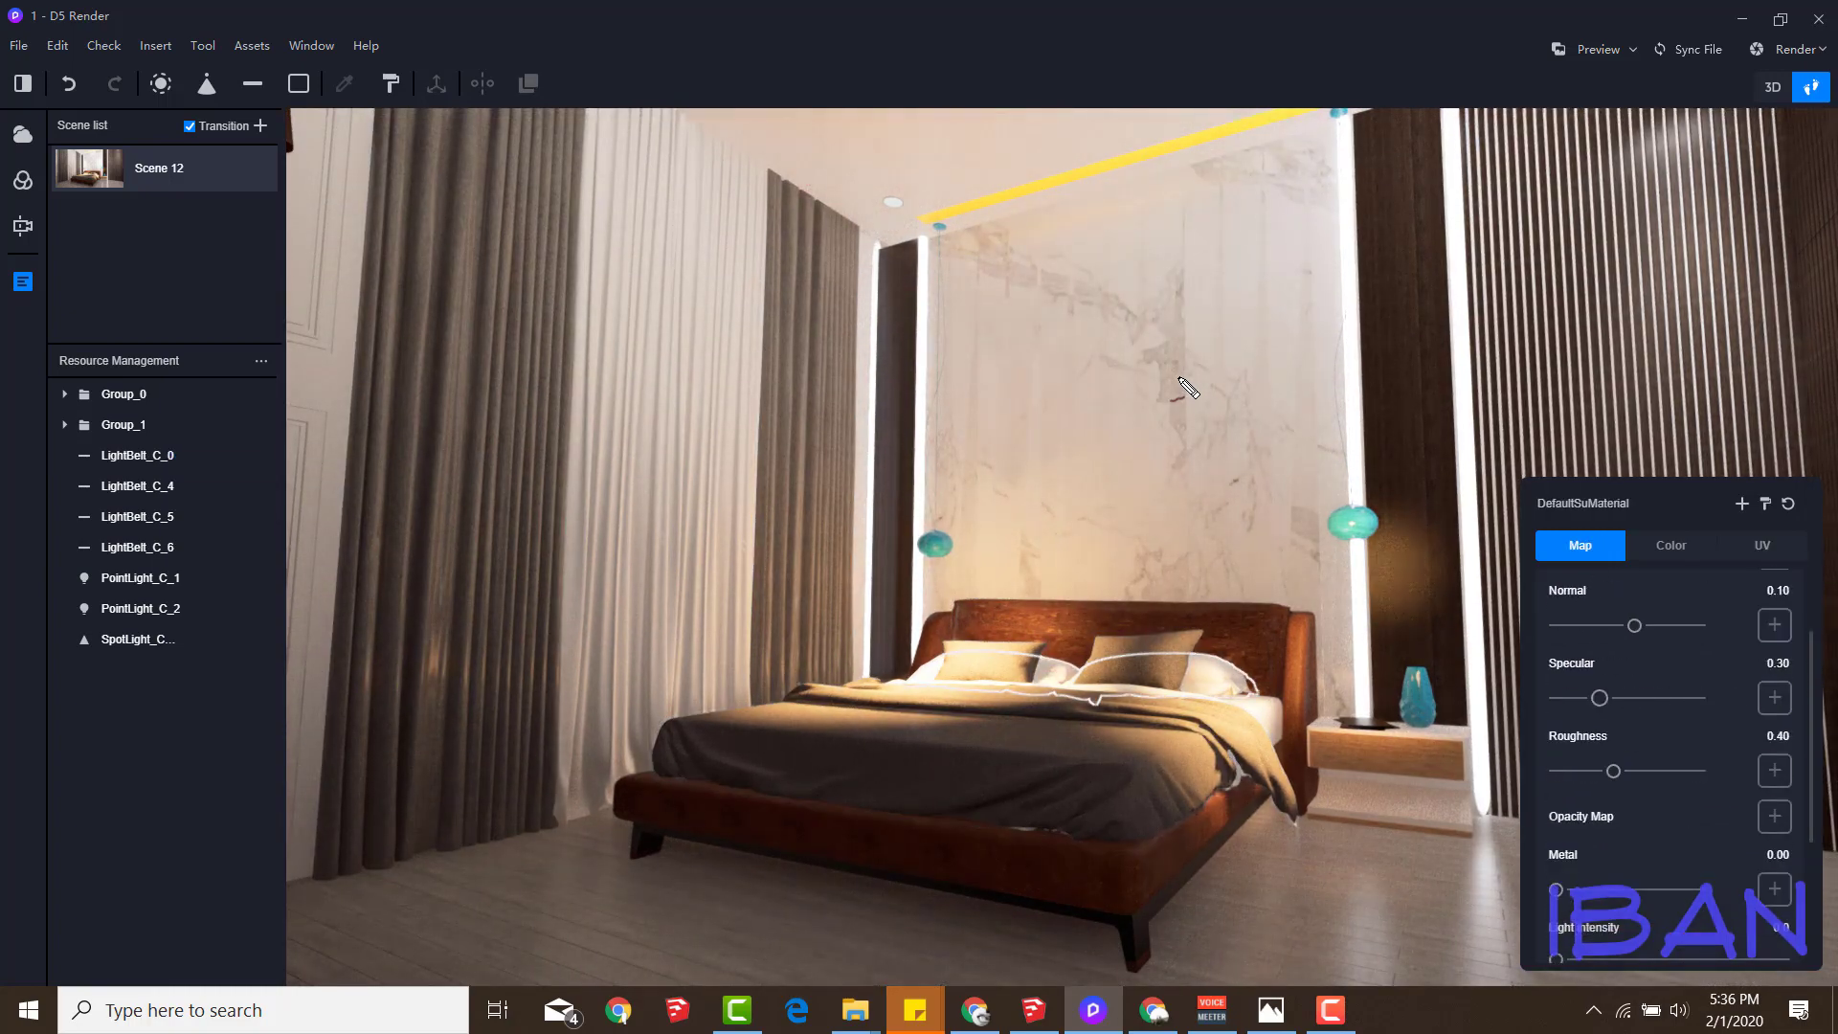
# Set the point light near the bed to brightness 100
pyautogui.click(660, 478)
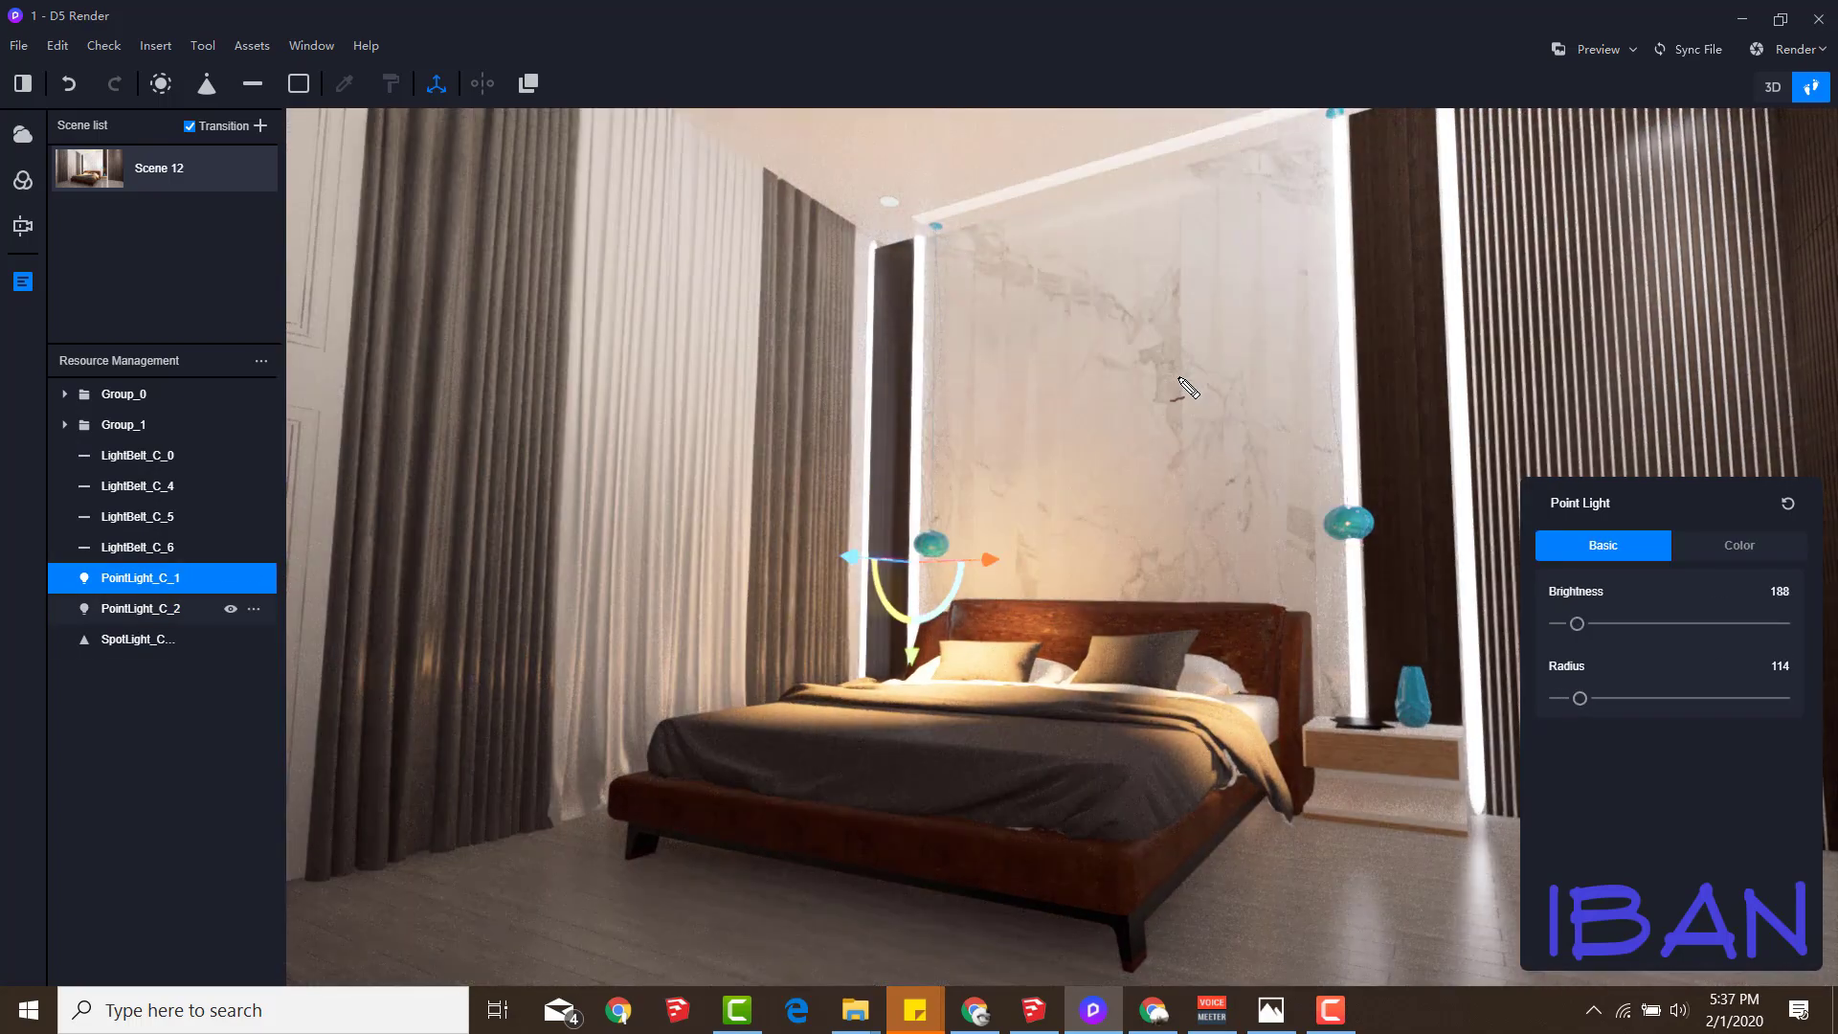
pyautogui.write('100')
pyautogui.press('Return')
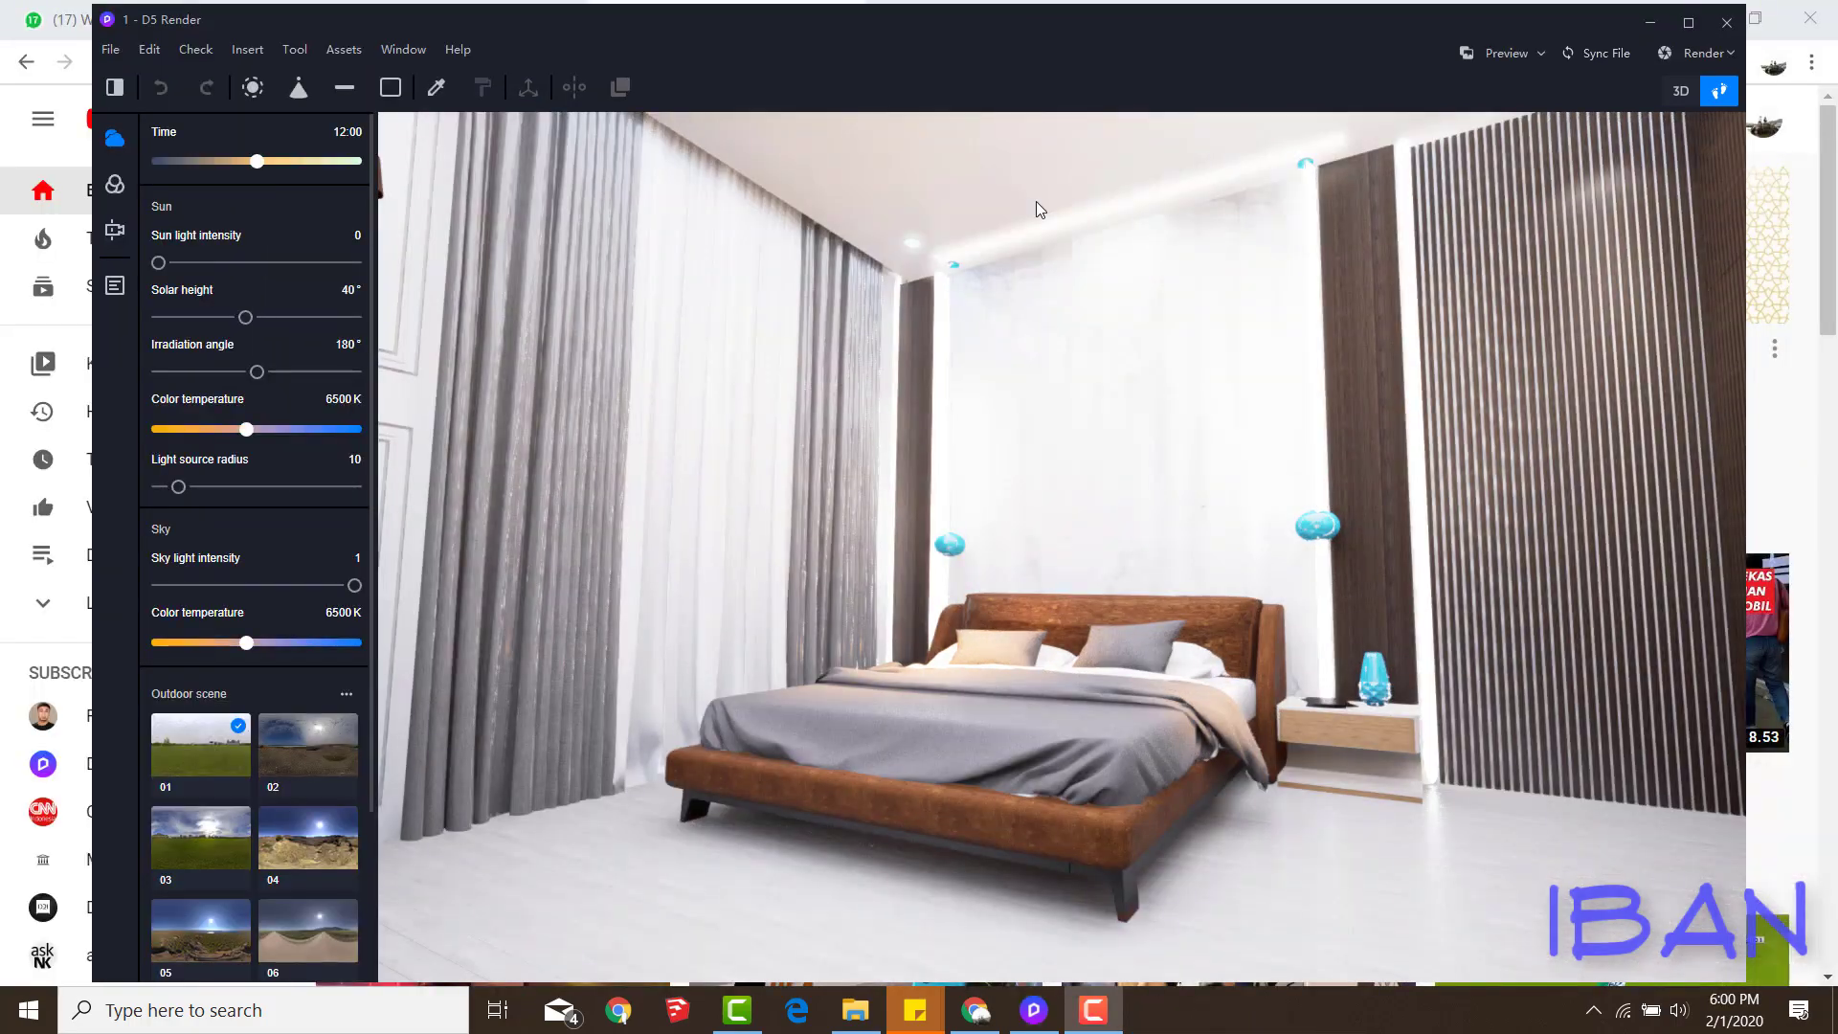
# Select the ceiling strip lights LightBelt_C_0, _4, _5 and _6 together and show their colour settings
pyautogui.click(910, 243)
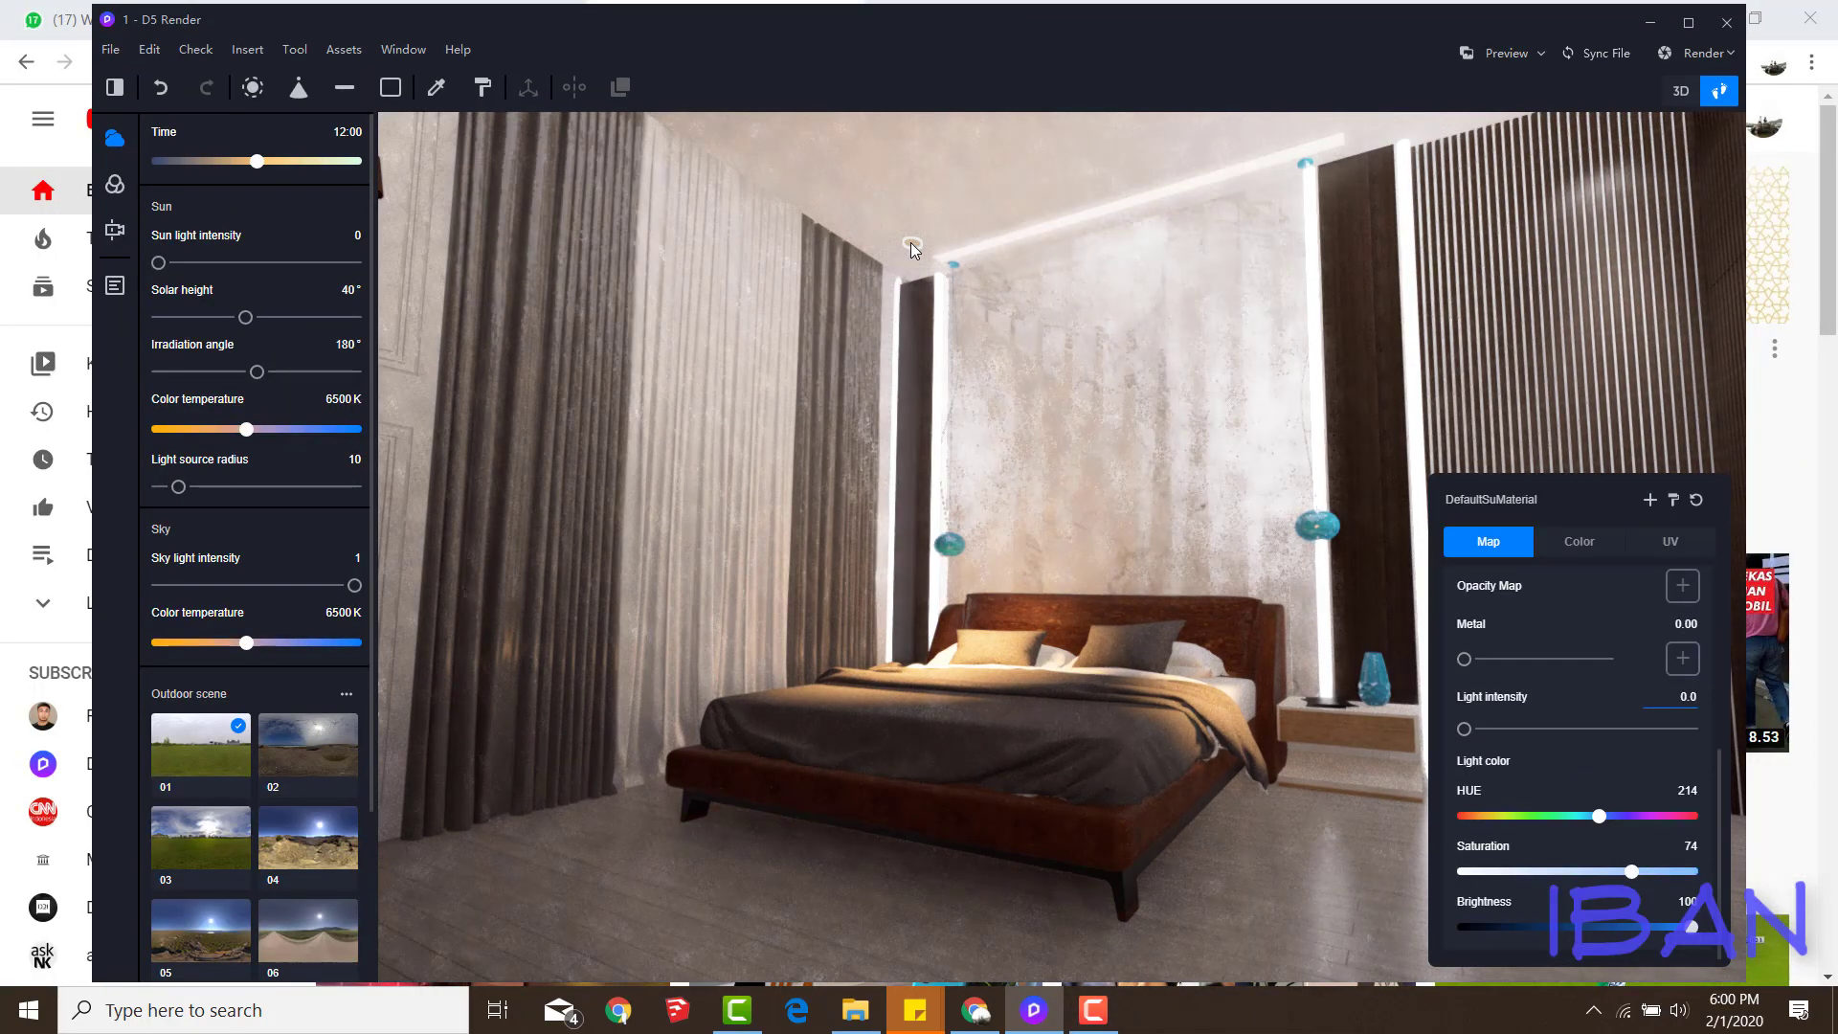
pyautogui.click(910, 243)
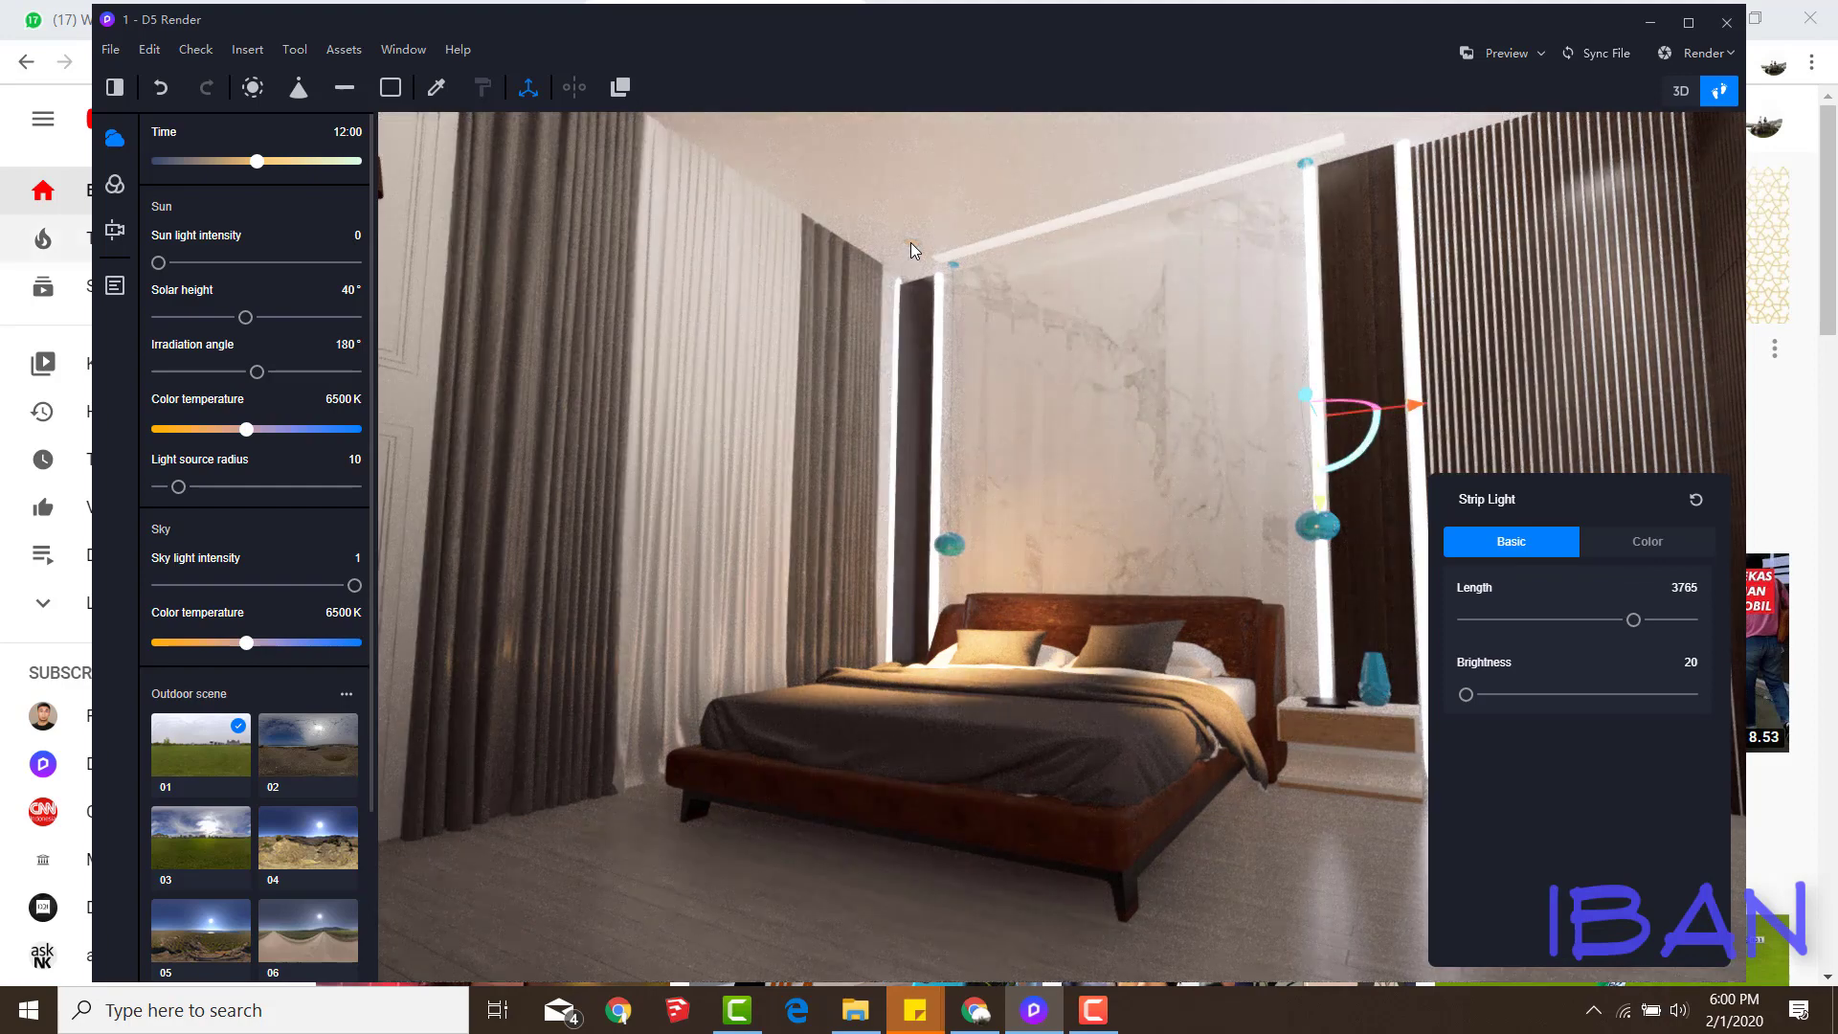
pyautogui.click(115, 286)
pyautogui.click(229, 457)
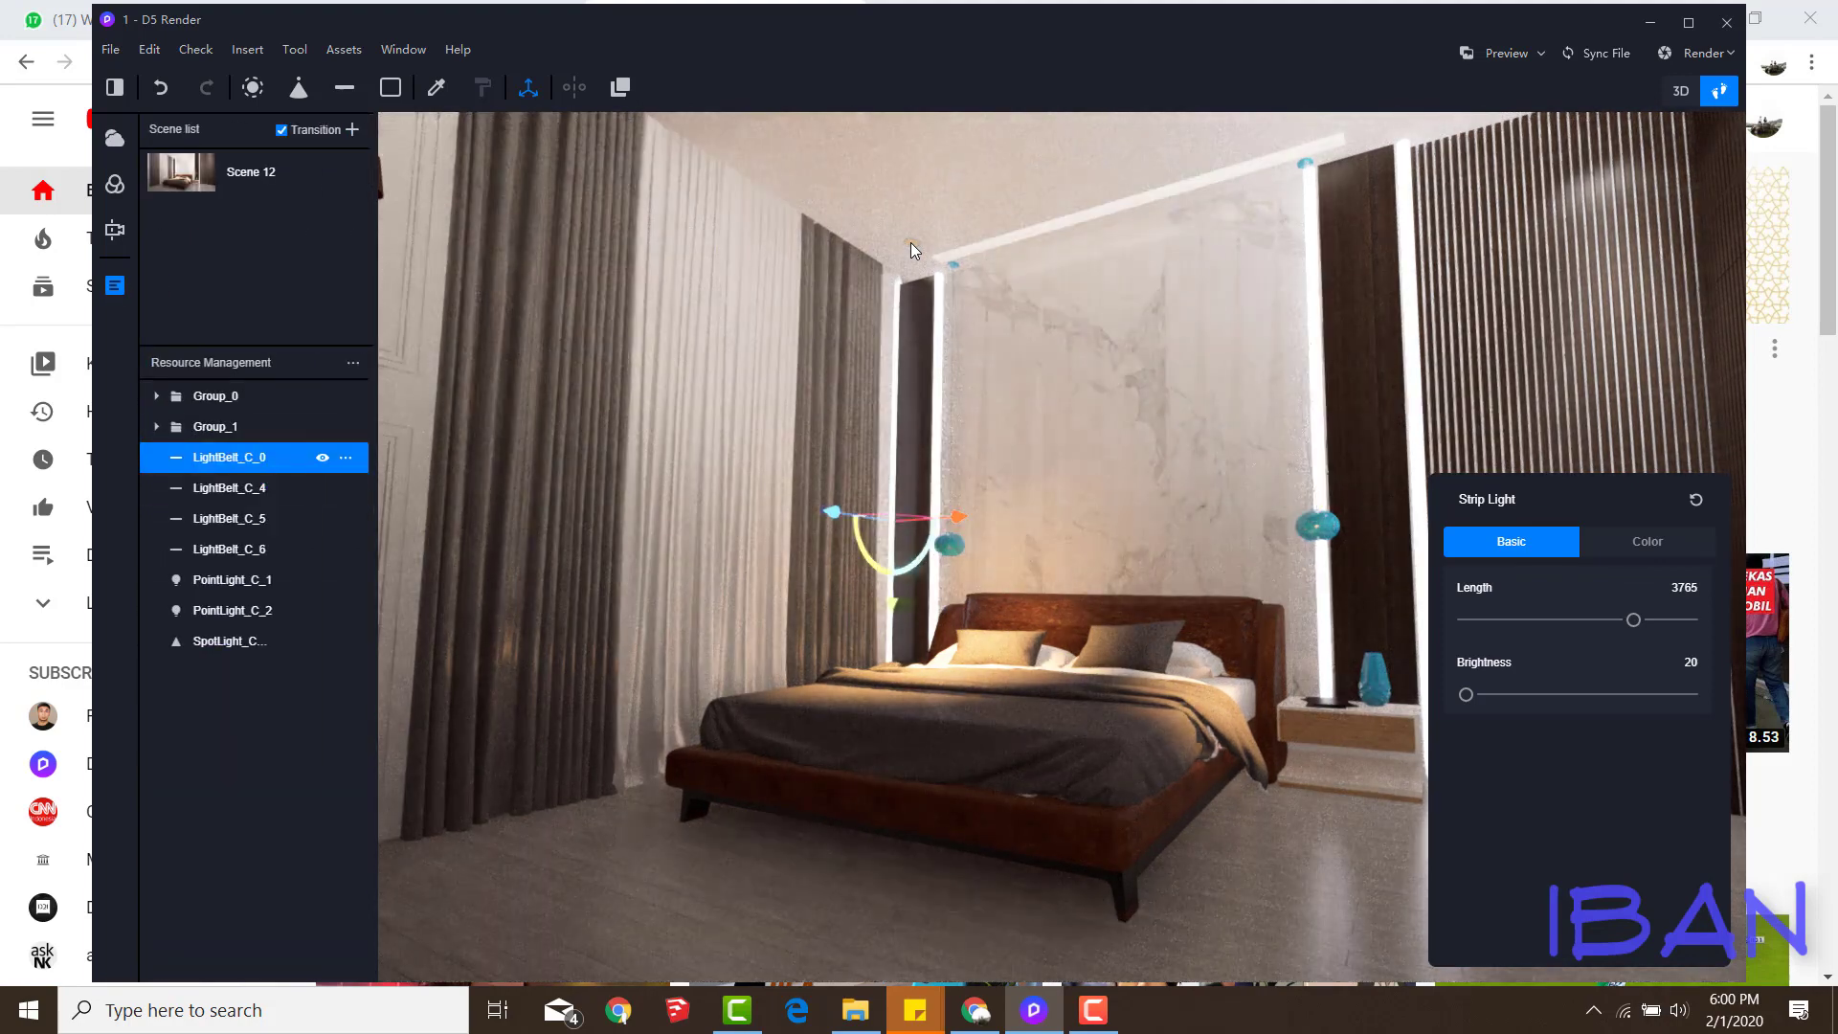
pyautogui.keyDown('ctrl'); pyautogui.click(222, 518); pyautogui.keyUp('ctrl')
pyautogui.keyDown('ctrl'); pyautogui.click(222, 548); pyautogui.keyUp('ctrl')
pyautogui.press('super+Up')
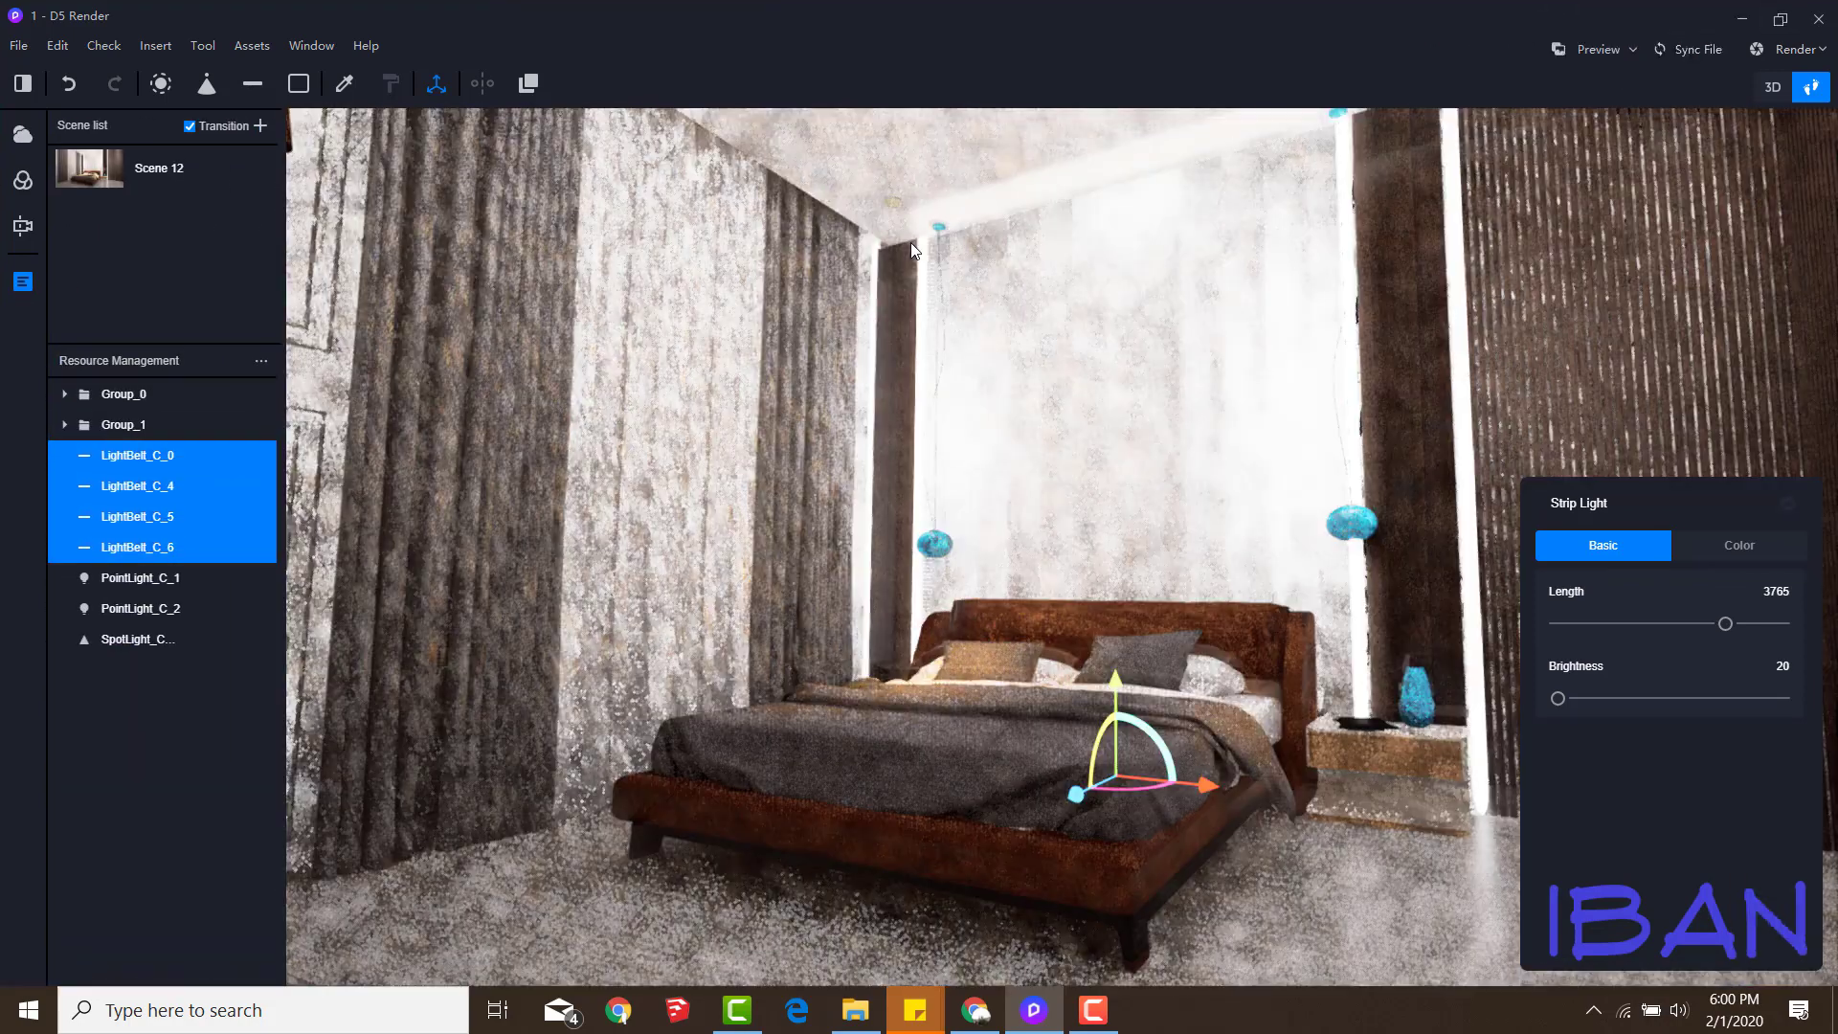
pyautogui.click(1739, 544)
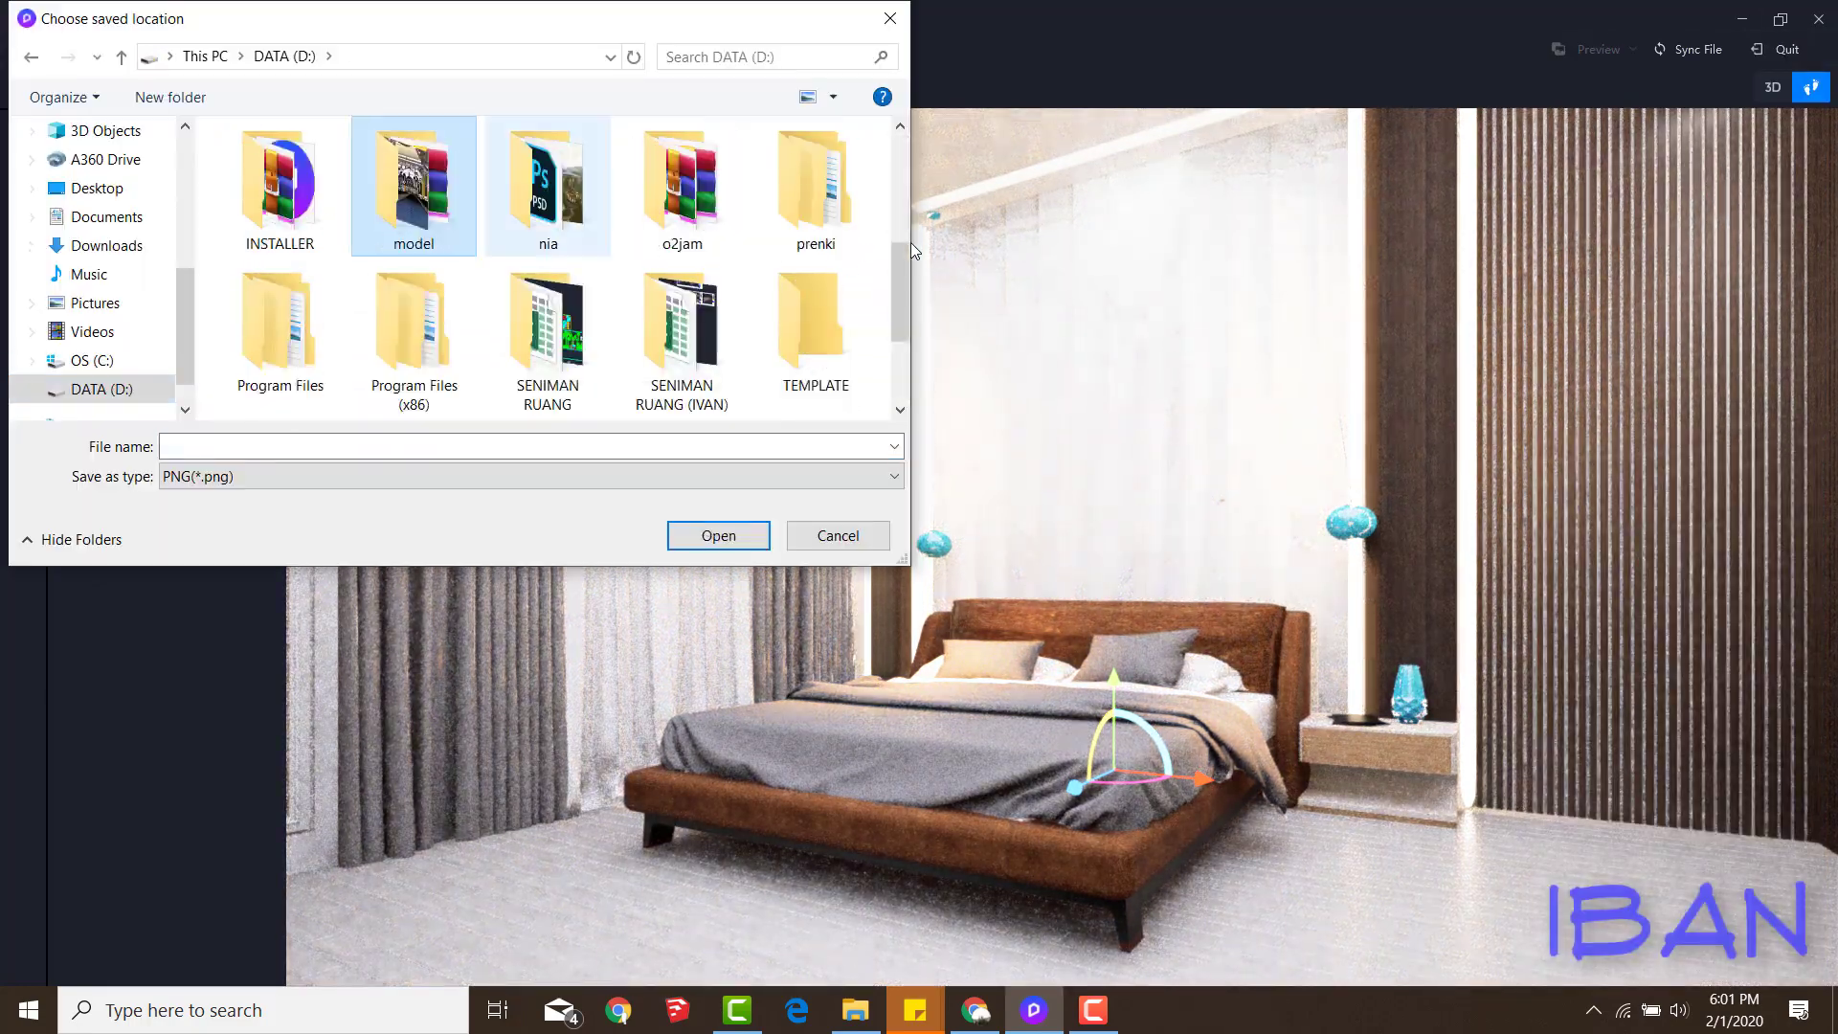
# Save the screenshot as '1' and compare it with the previous render in Photos
pyautogui.write('1')
pyautogui.press('Return')
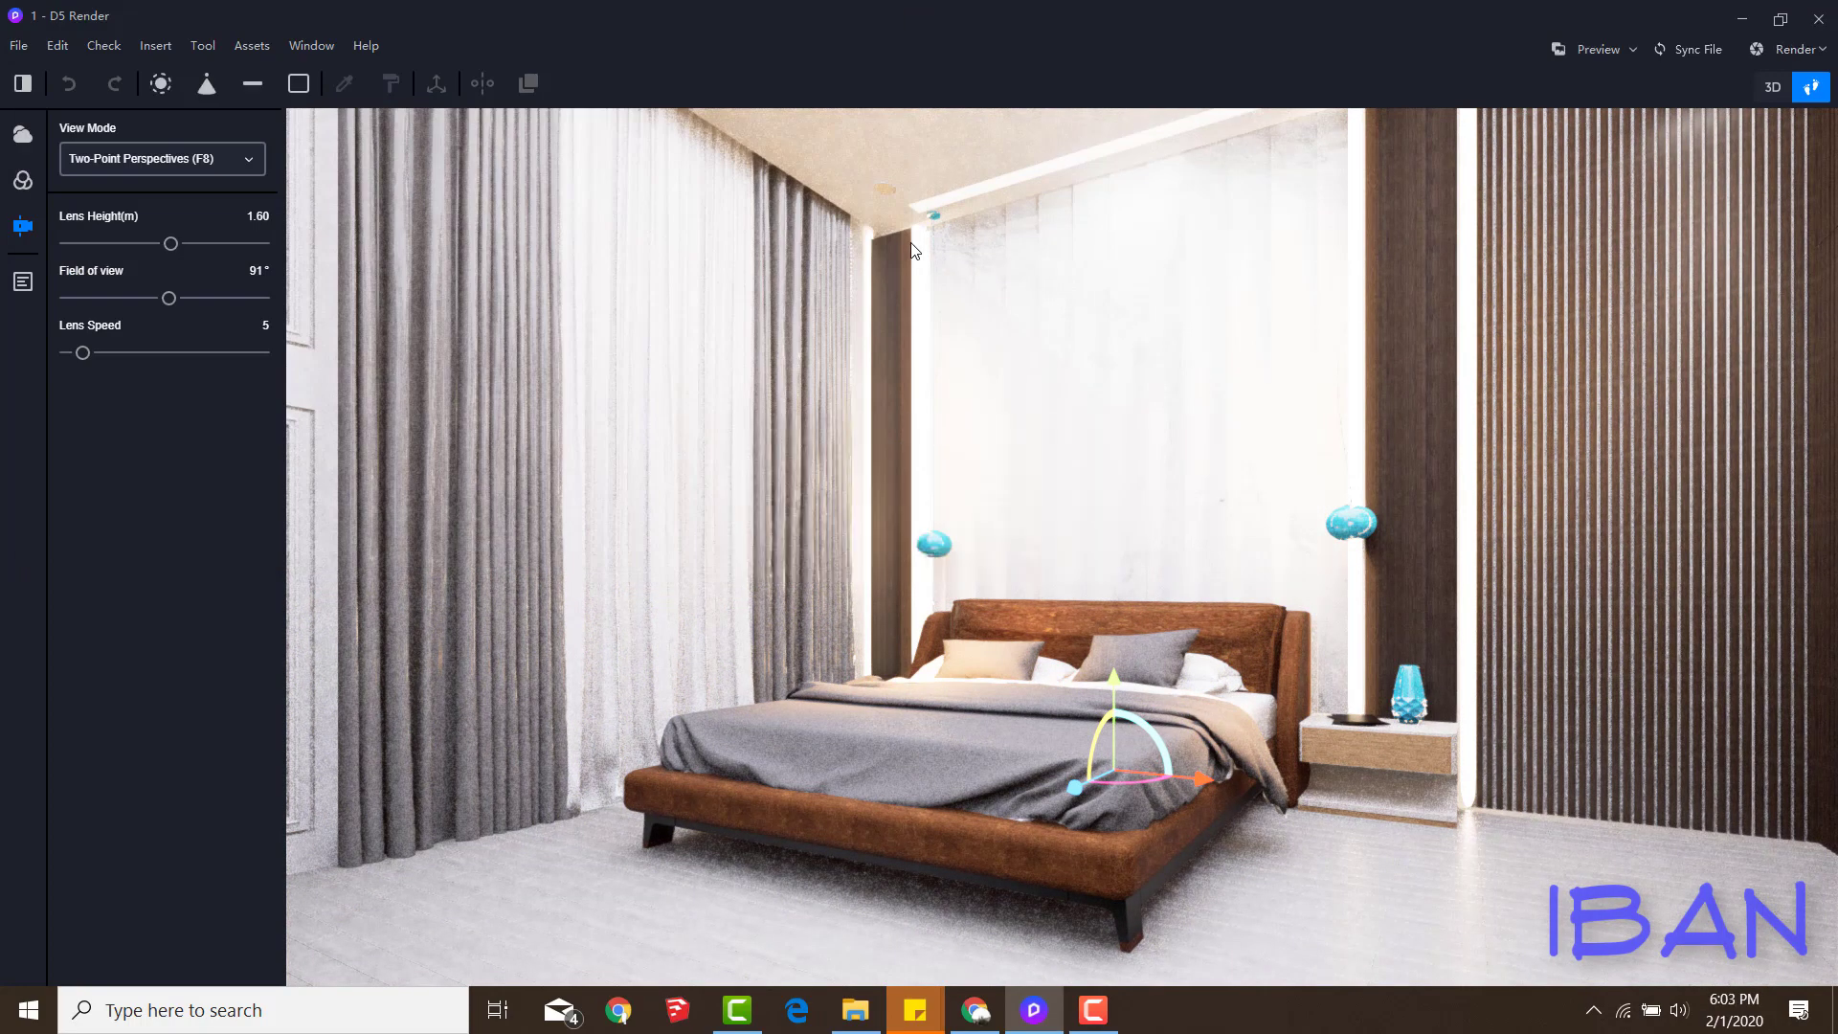
pyautogui.press('Left')
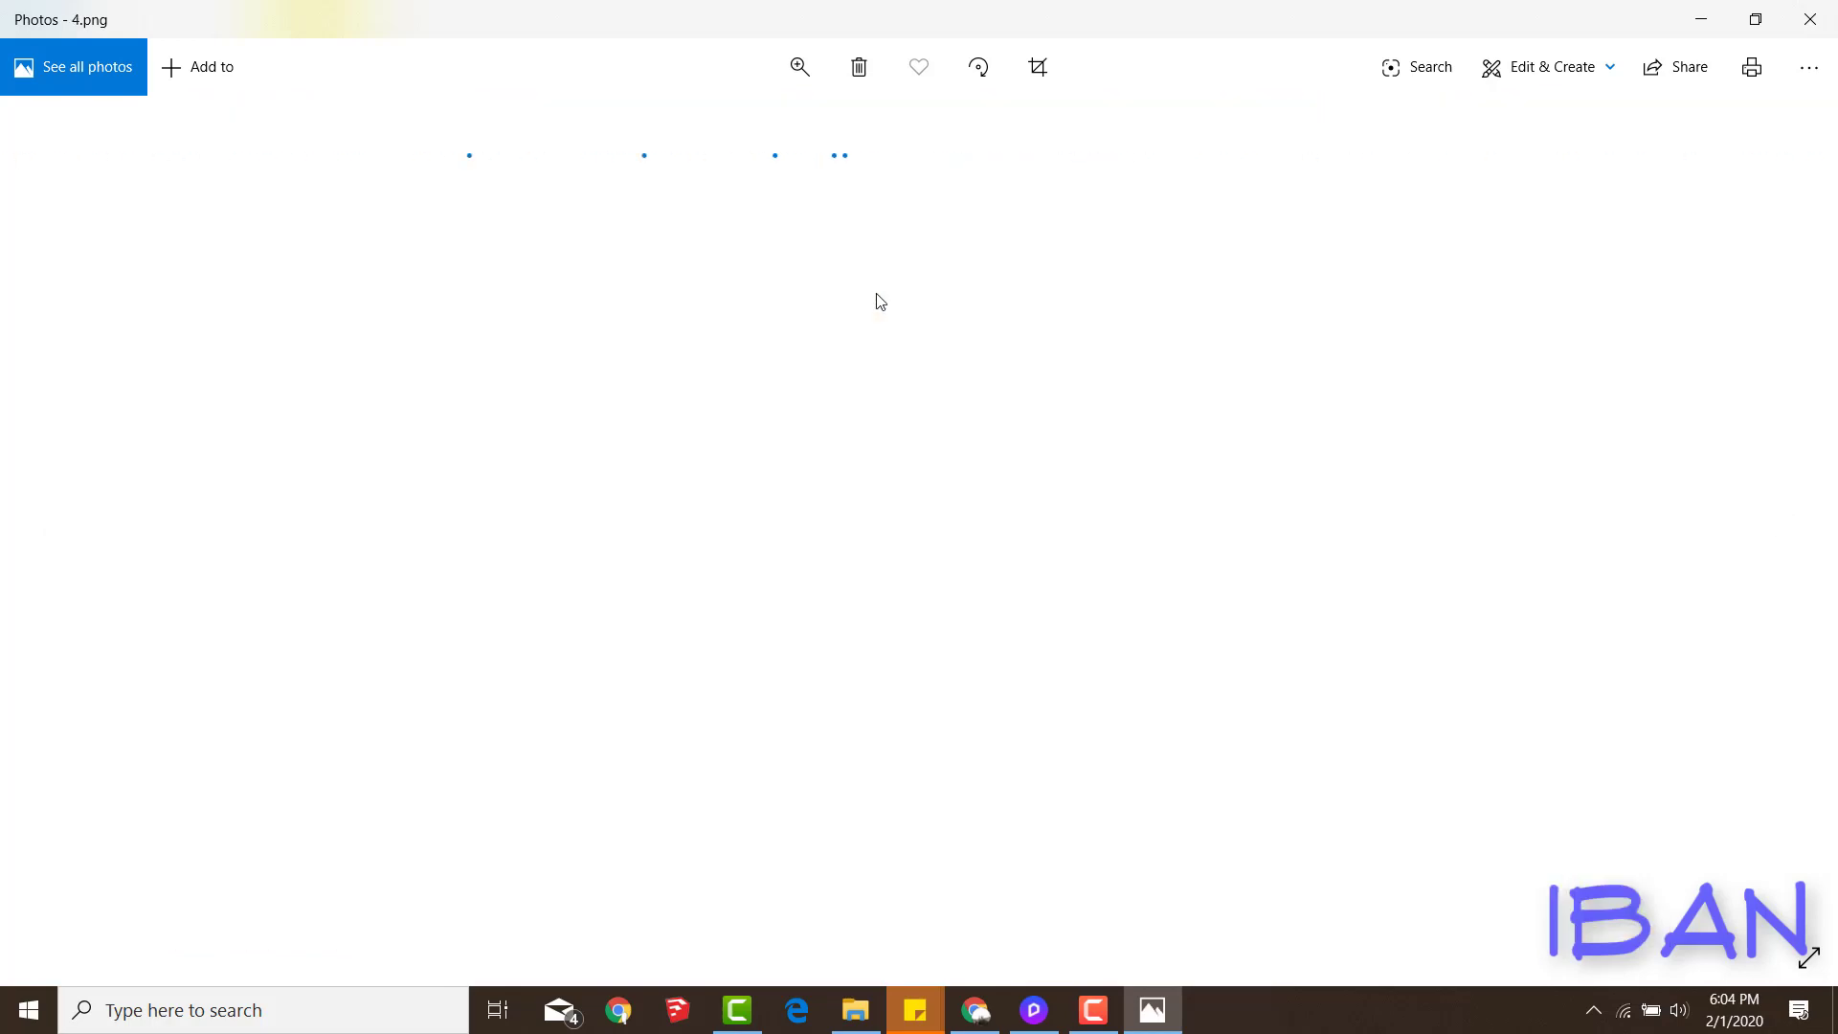
pyautogui.press('Right')
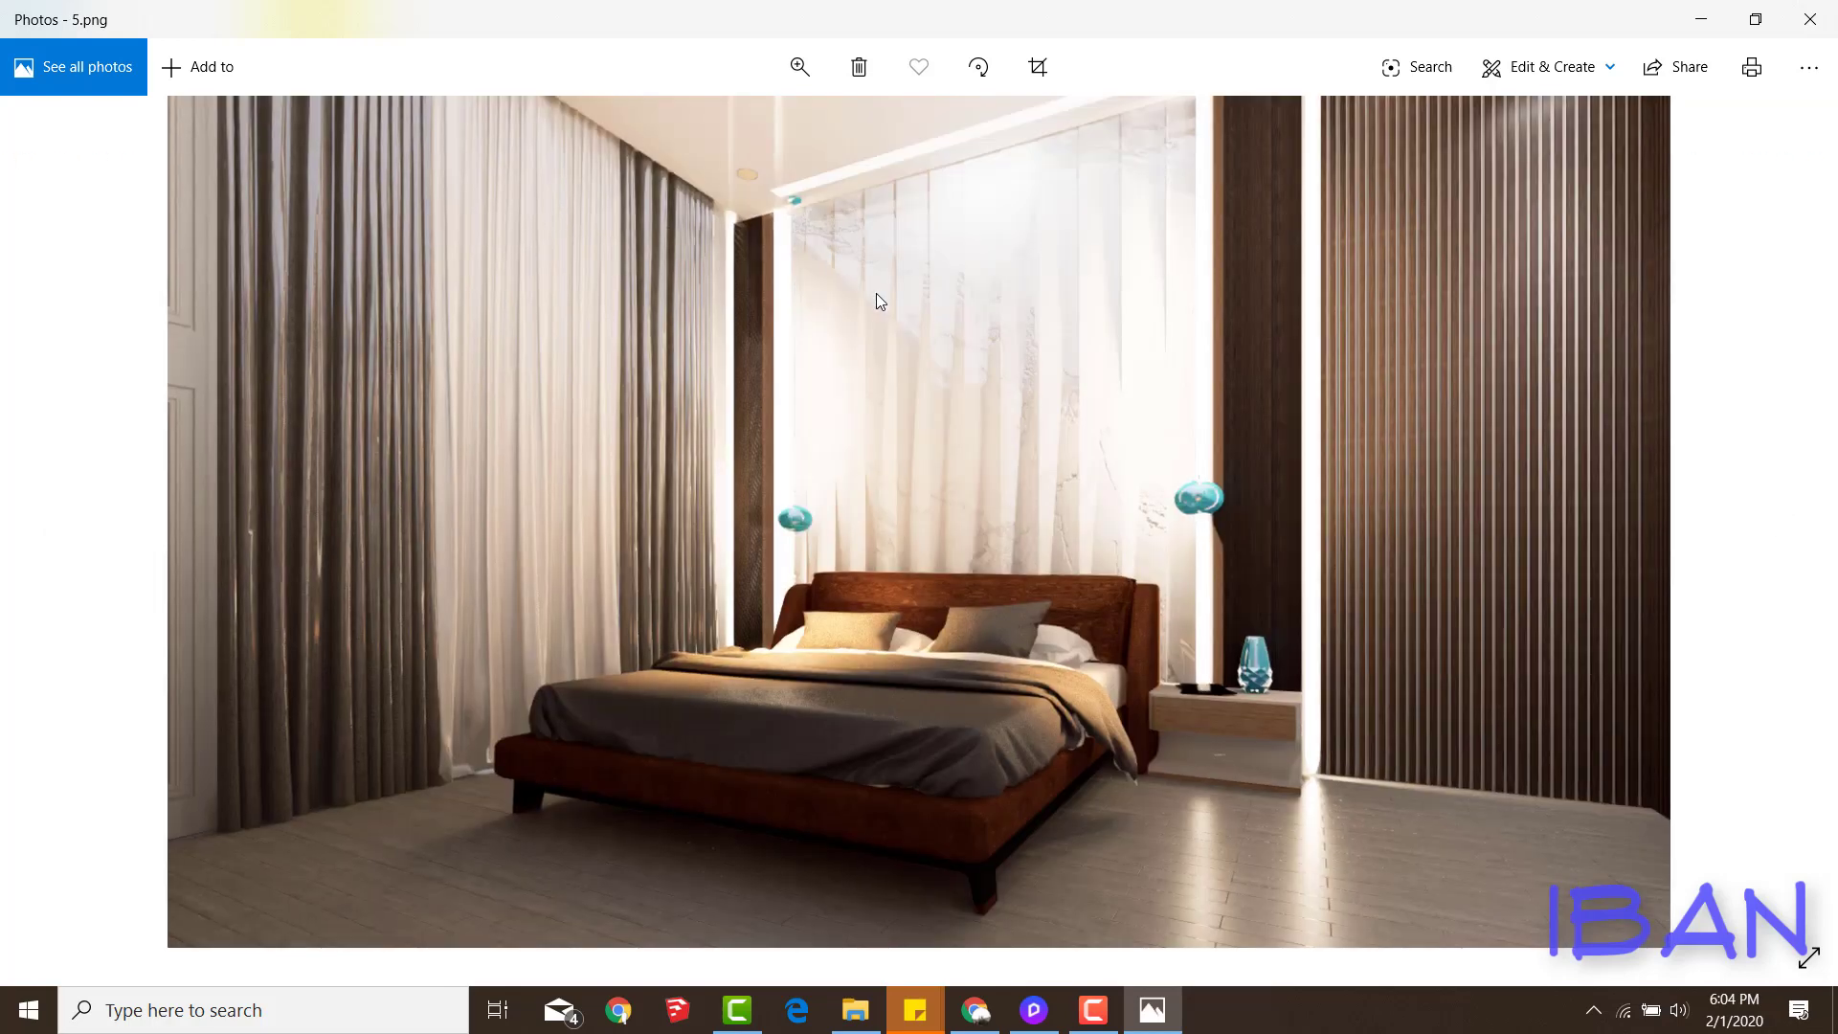
# Close Photos and raise the D5 image contrast to 0.2
pyautogui.click(1810, 19)
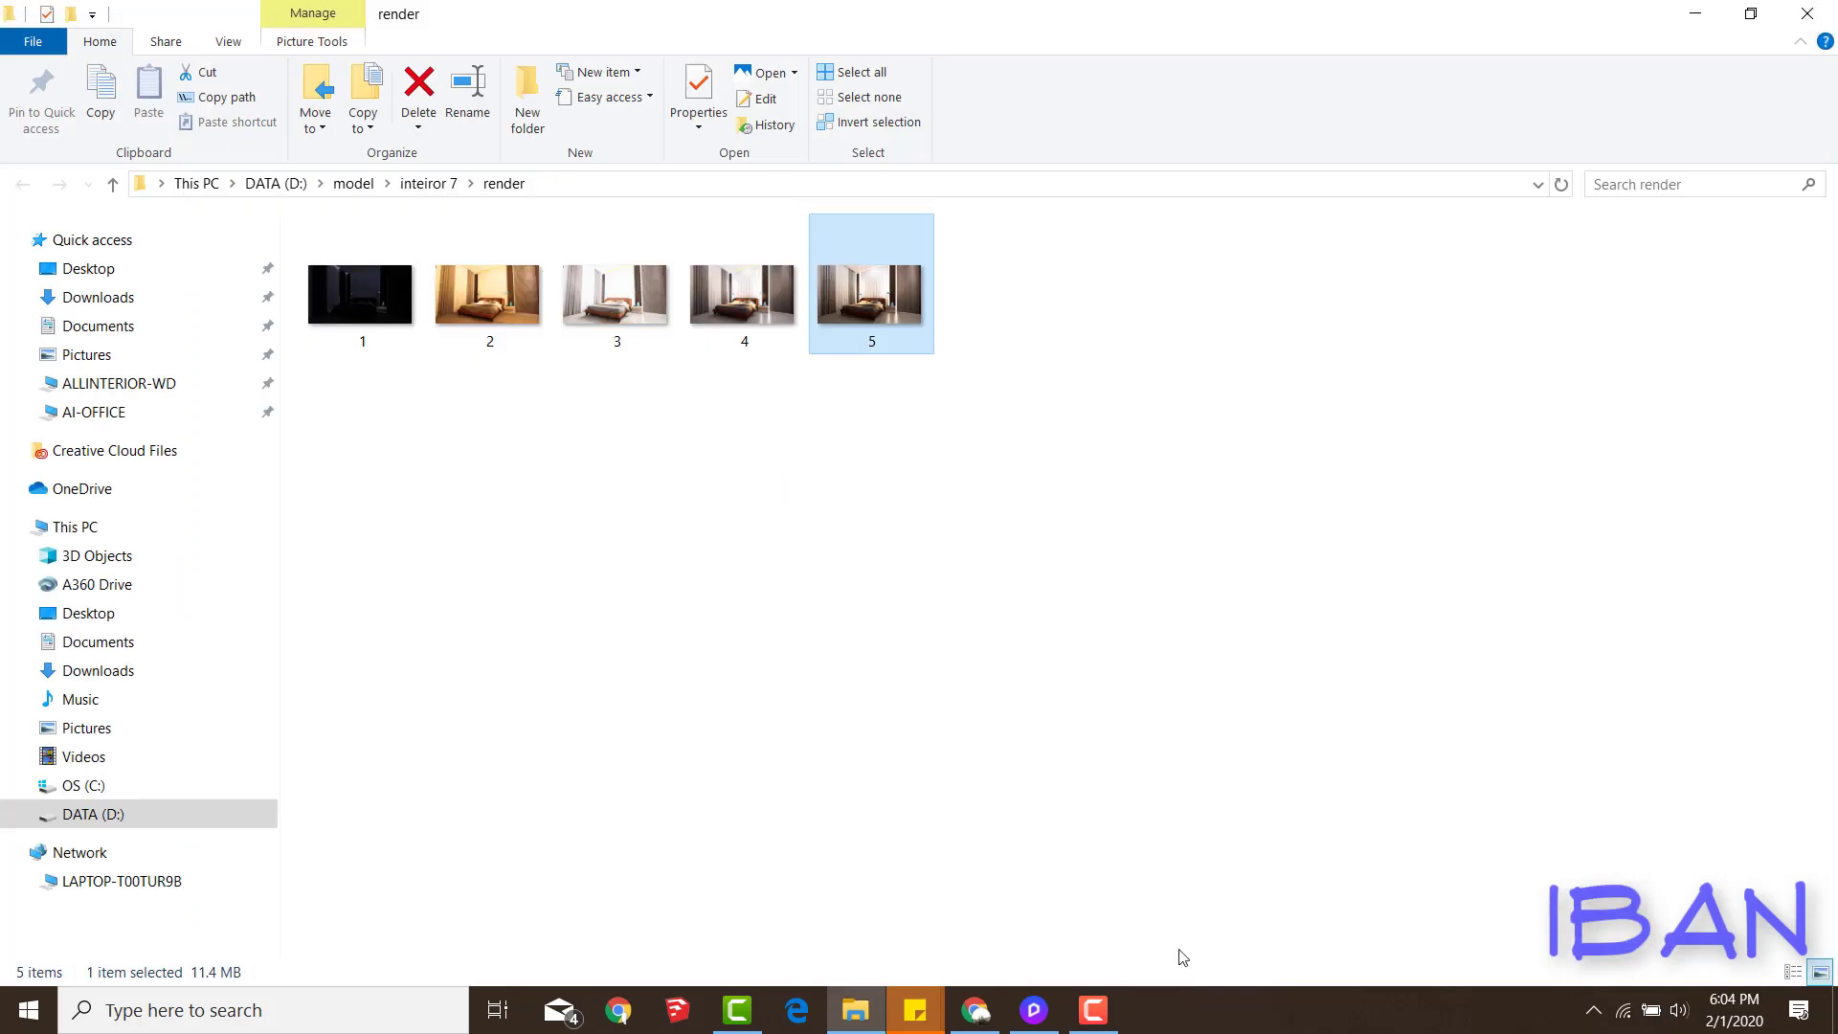
pyautogui.click(1051, 1012)
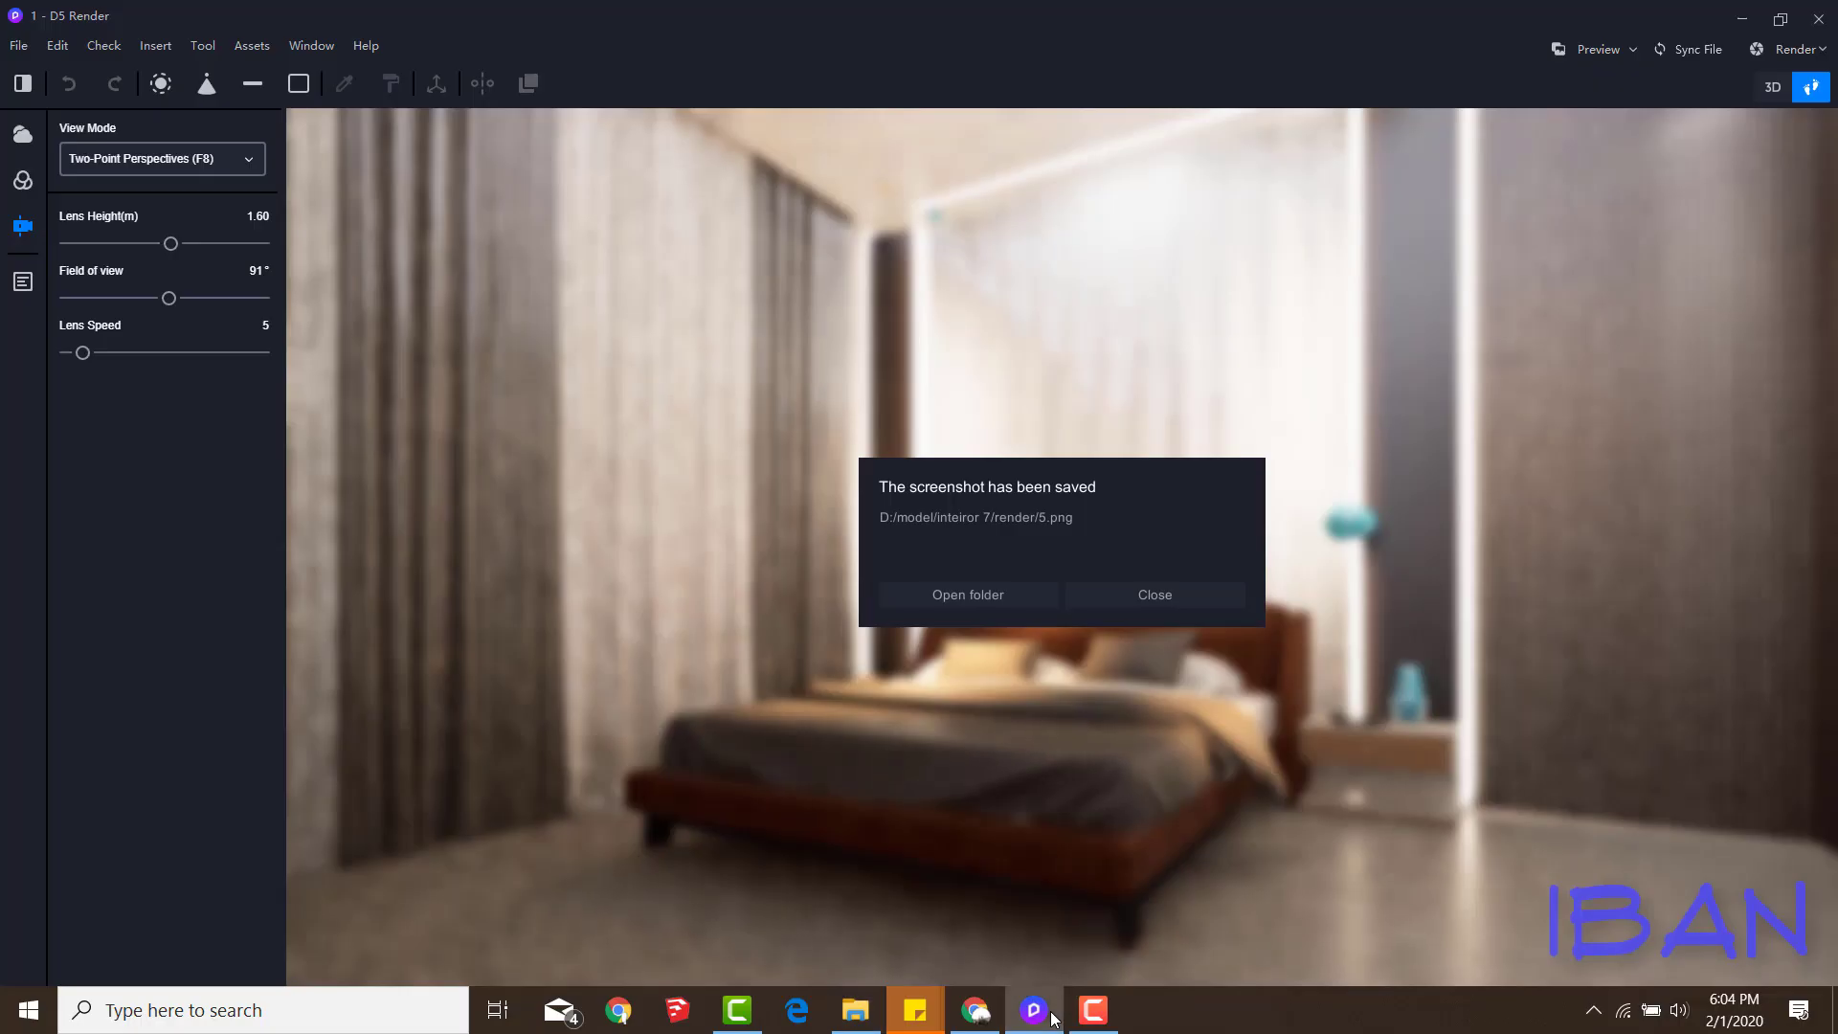
pyautogui.press('Escape')
pyautogui.click(23, 180)
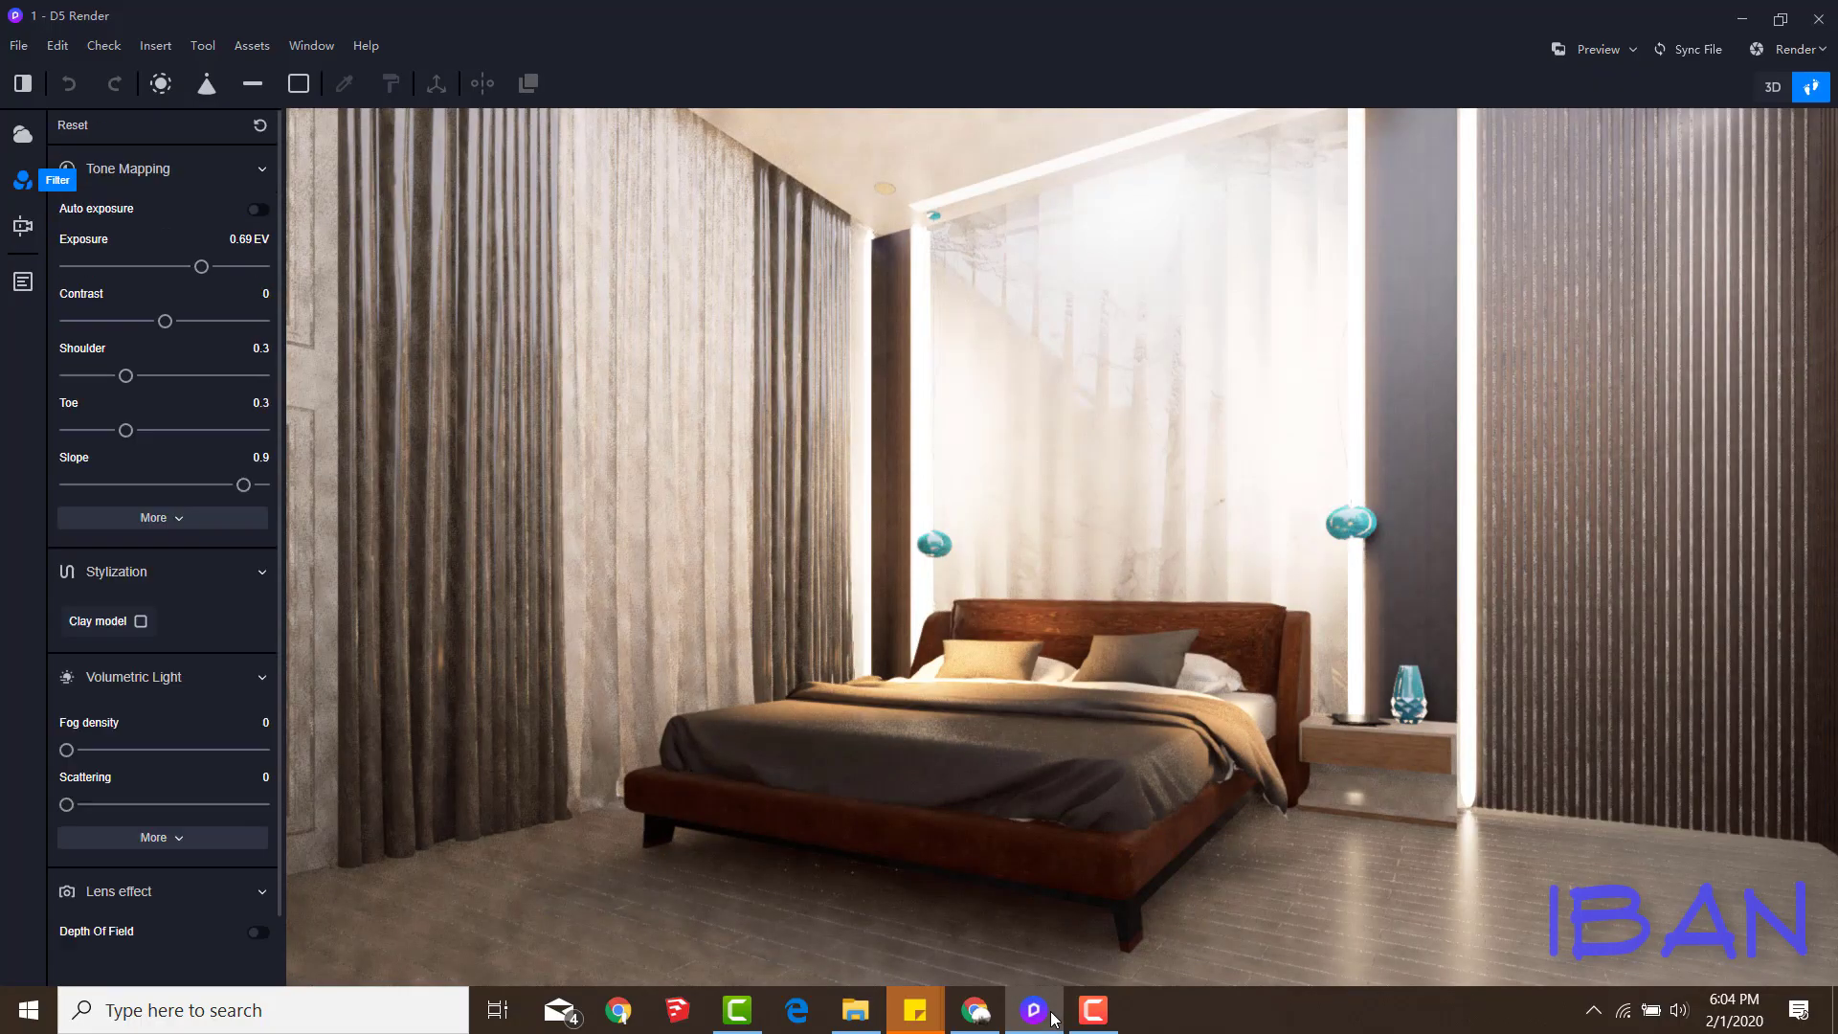
pyautogui.moveTo(164, 320); pyautogui.dragTo(202, 320)
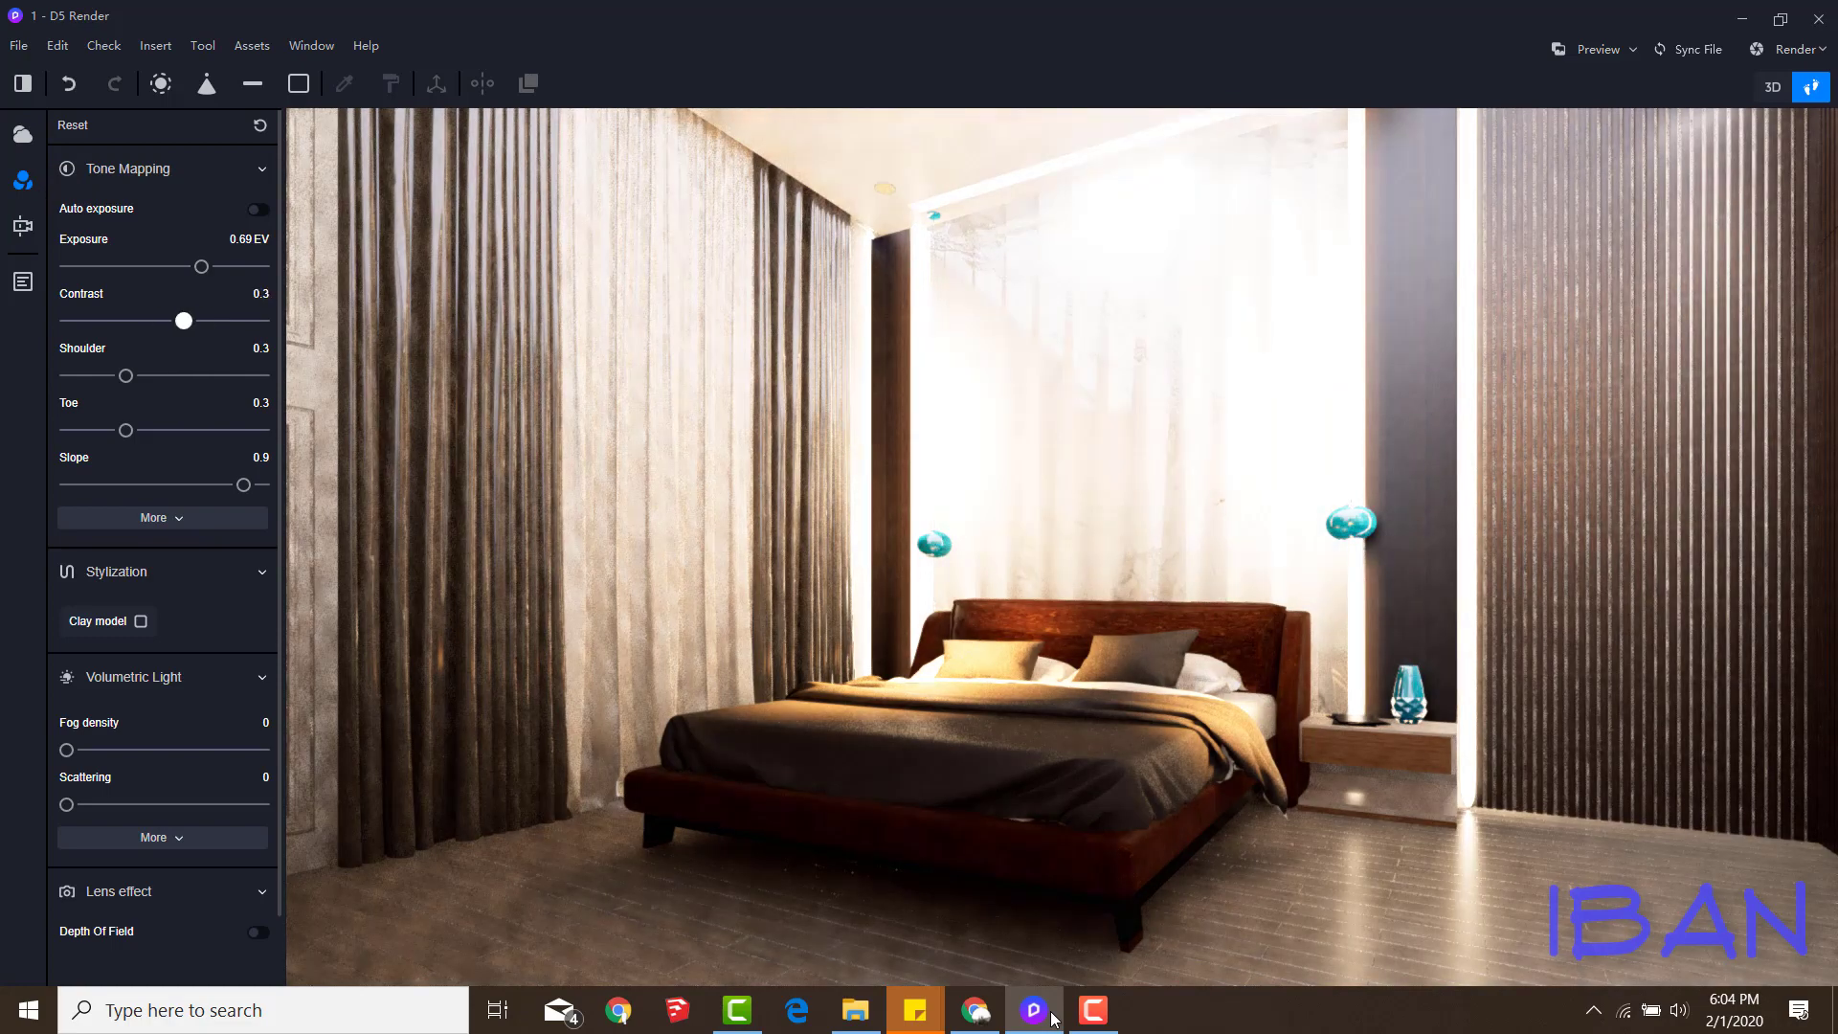
# Render a still photo at 1920 width along with its channel passes
pyautogui.click(1794, 49)
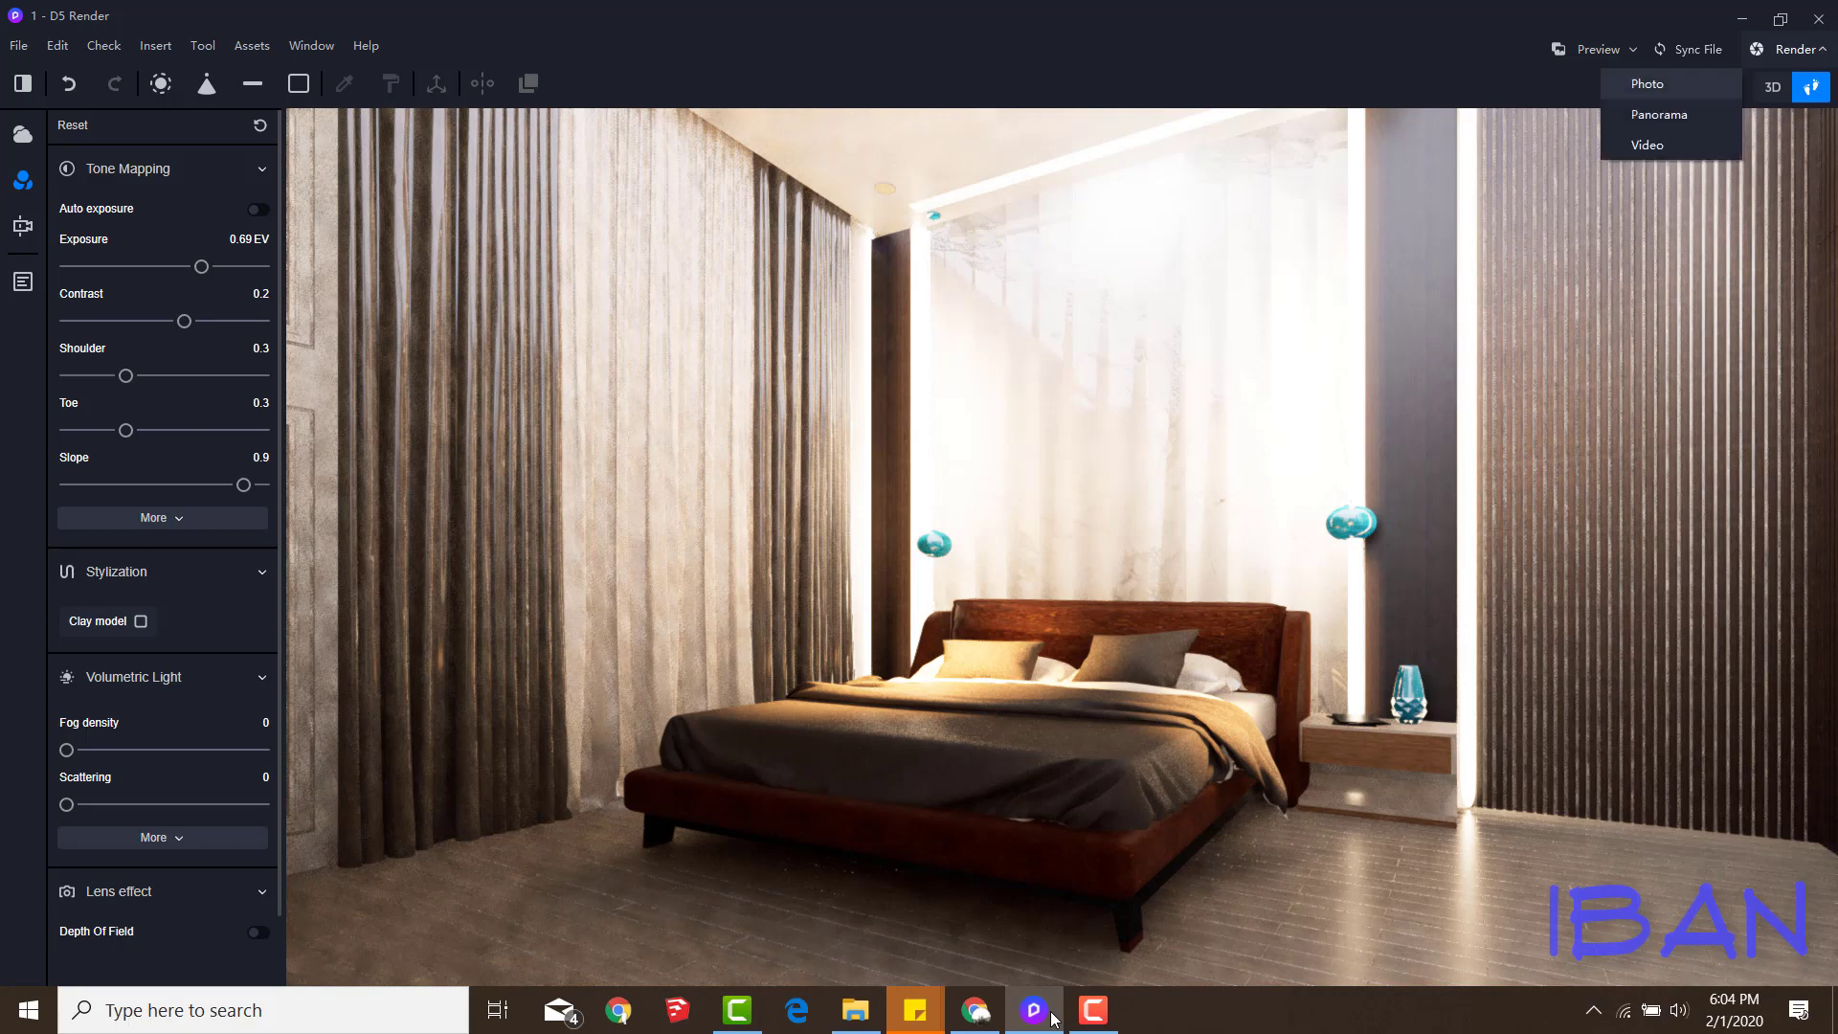
pyautogui.click(1646, 80)
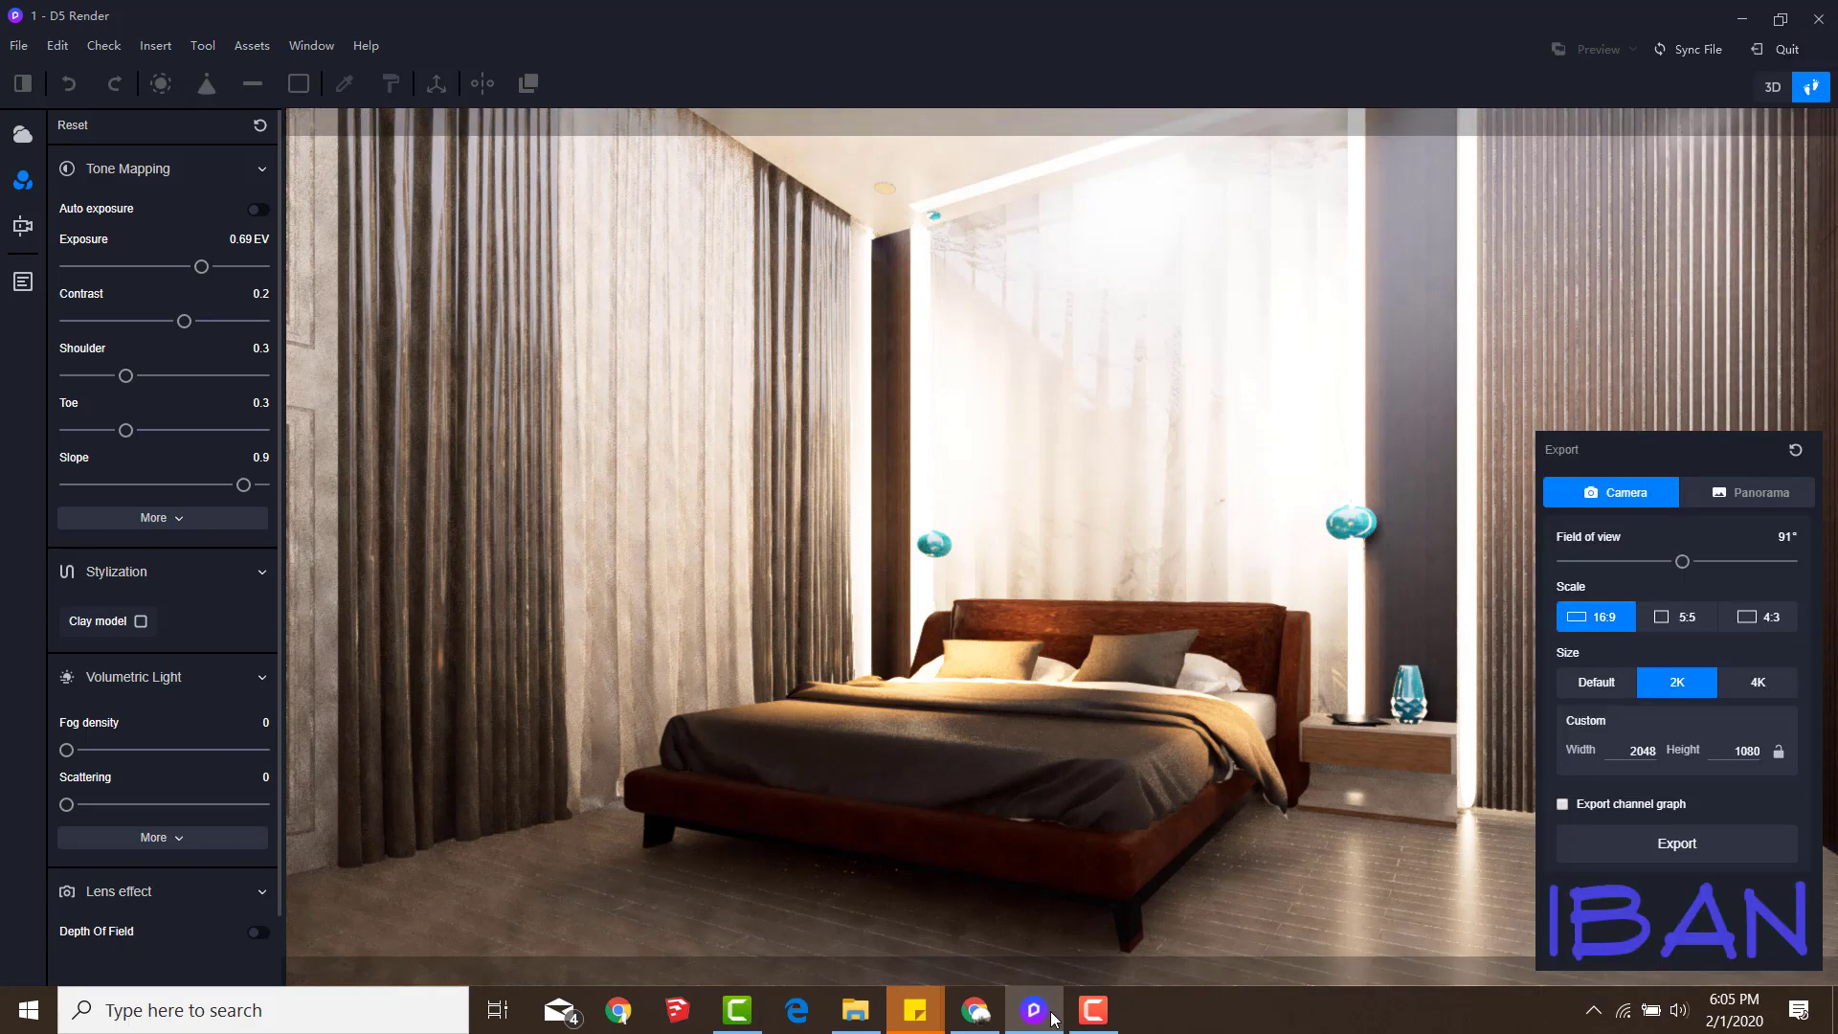
pyautogui.press('Return')
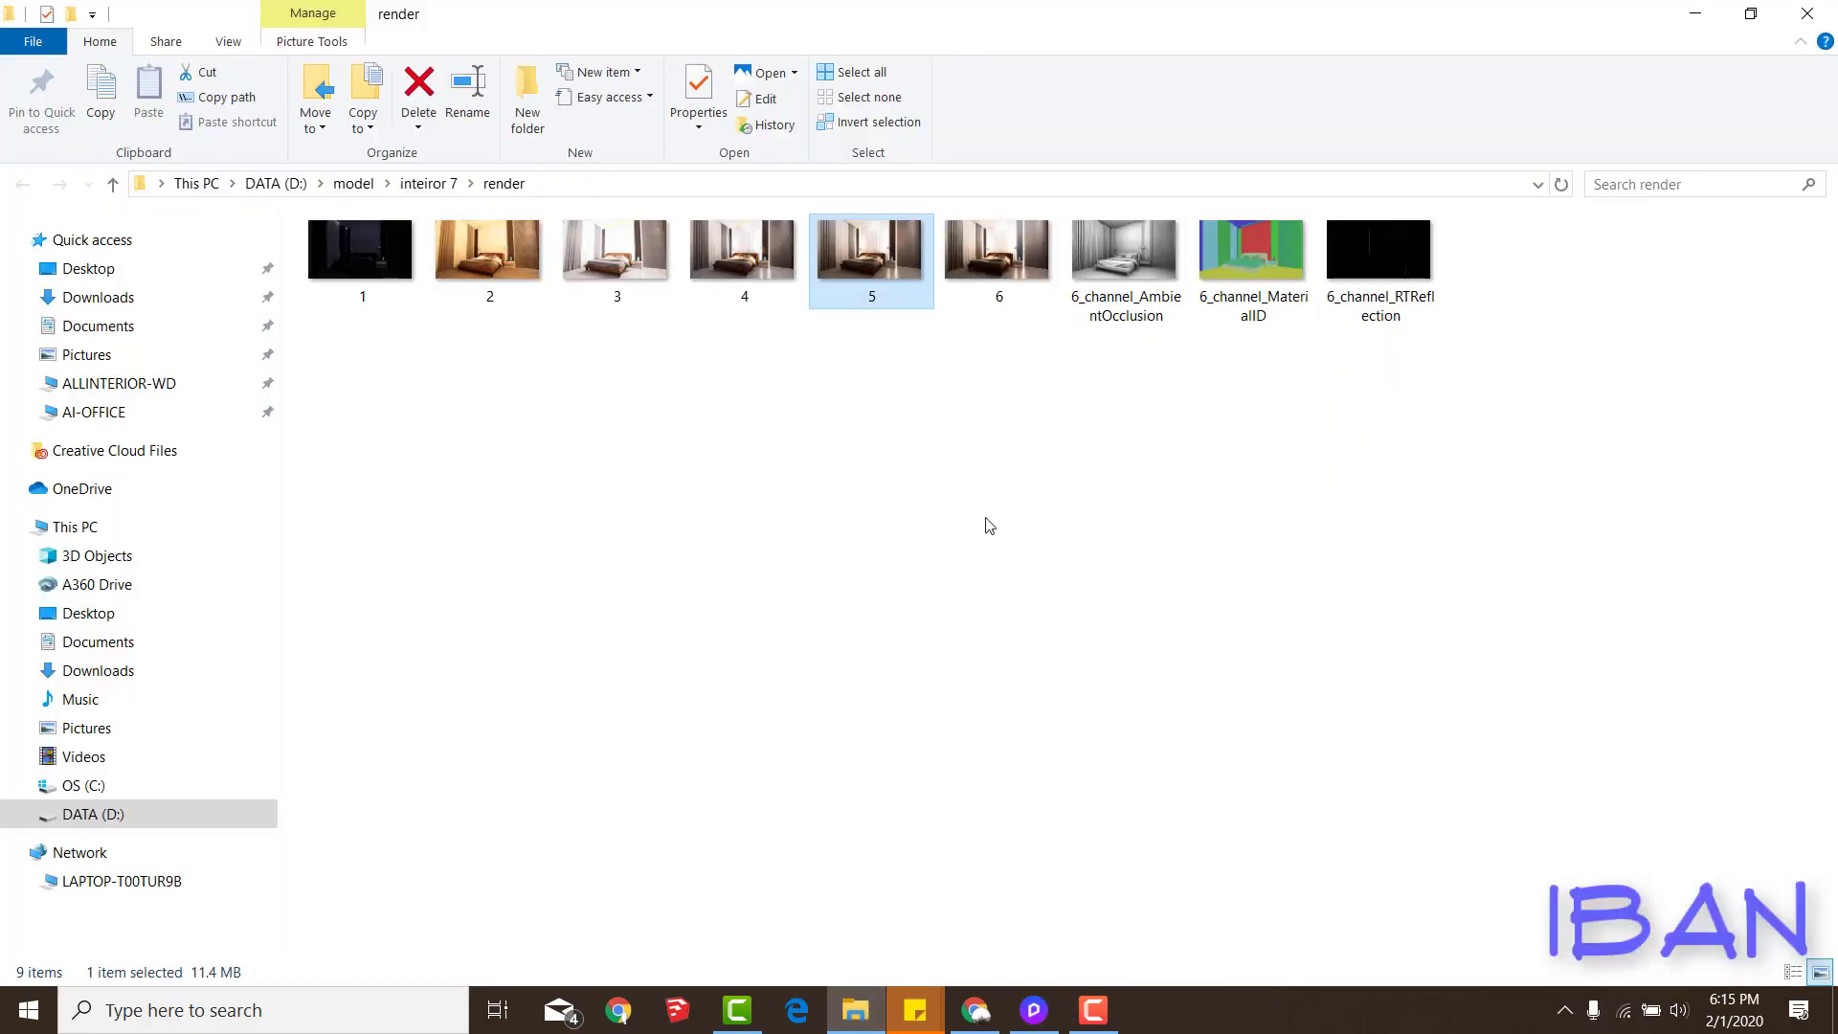
# Open render file 6 in Adobe Photoshop CC 2019
pyautogui.rightClick(986, 253)
pyautogui.click(1424, 570)
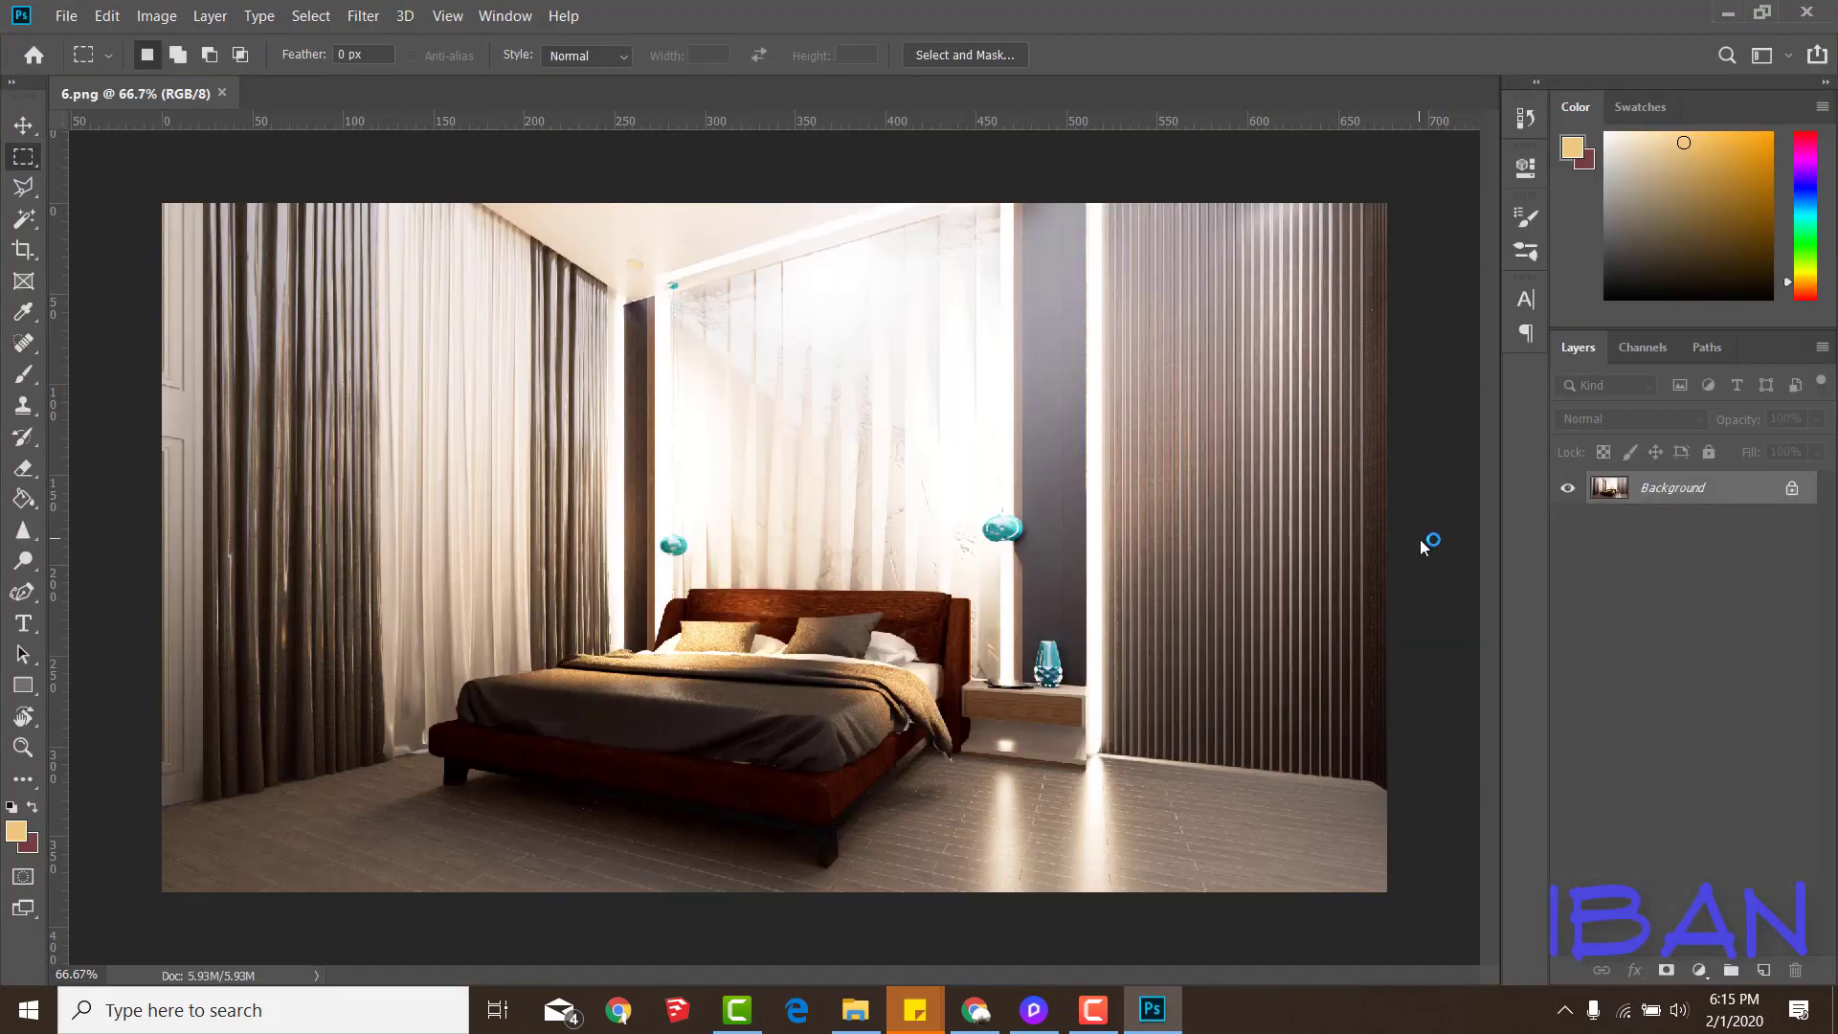
# Place the AmbientOcclusion pass over the render as a Soft Light layer at 84% opacity
pyautogui.click(855, 1009)
pyautogui.click(1772, 12)
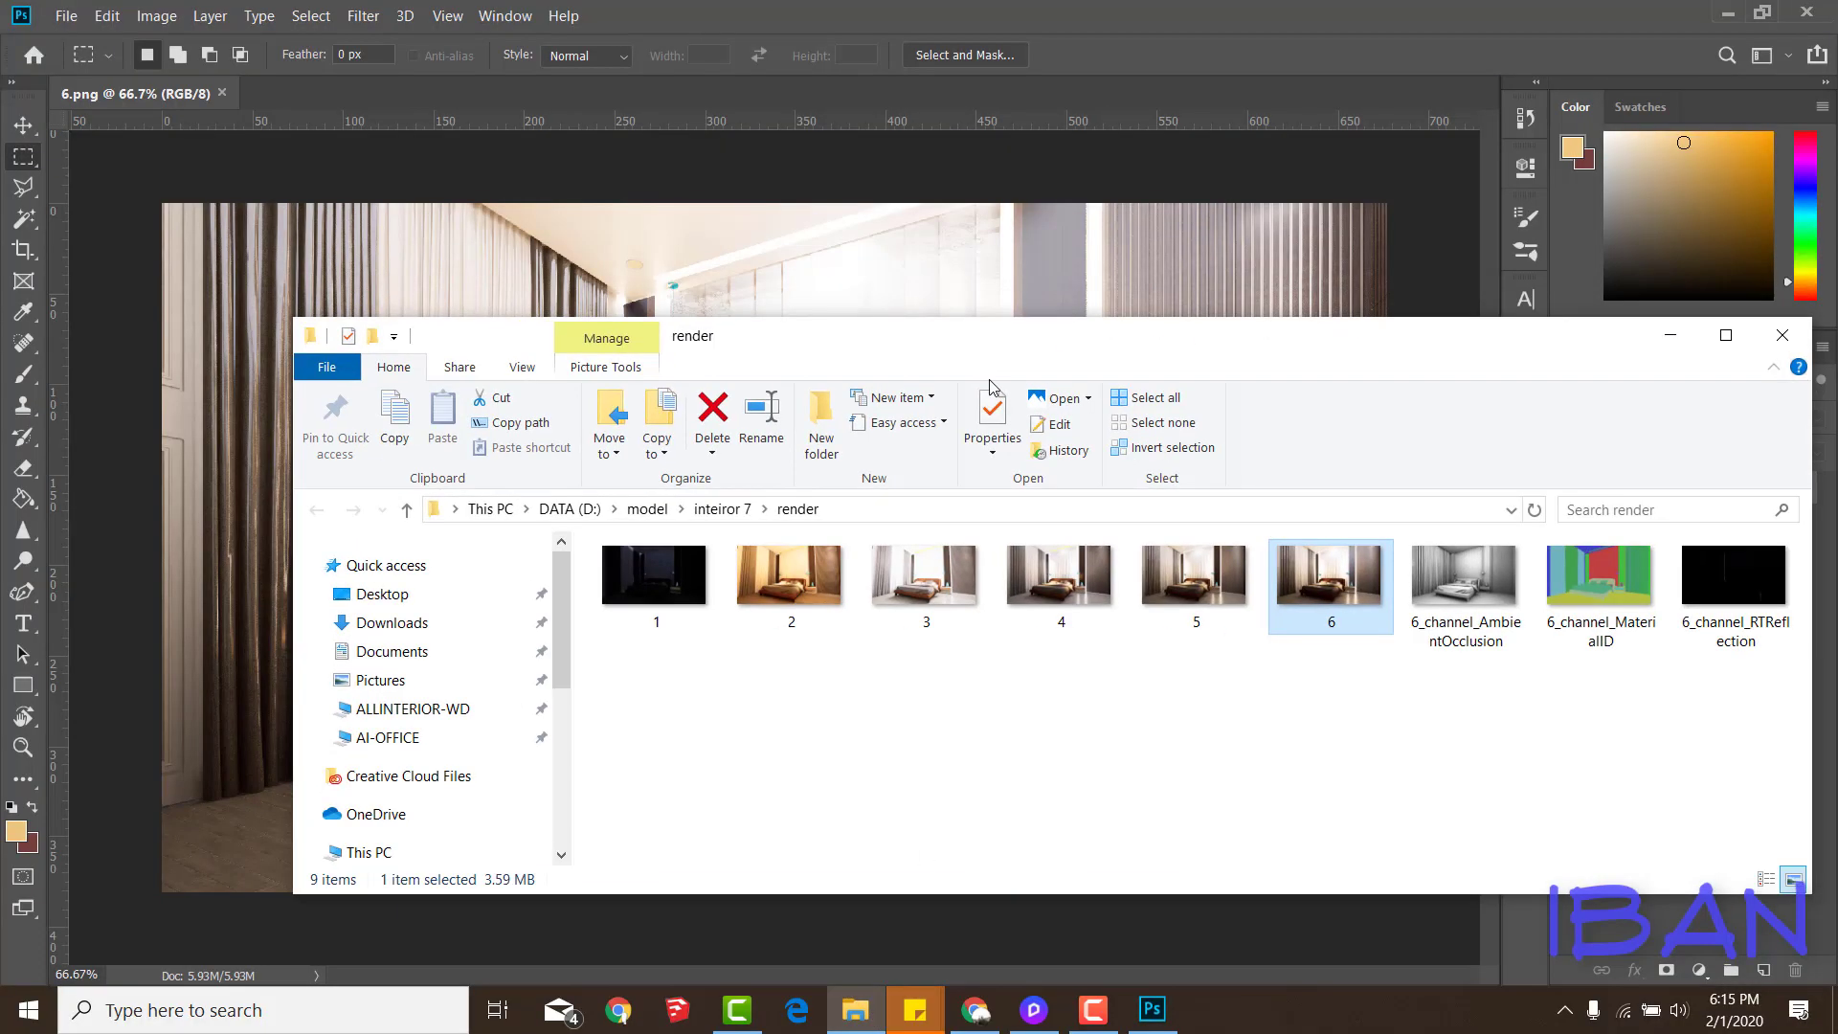
pyautogui.moveTo(1307, 750); pyautogui.dragTo(861, 296)
pyautogui.press('Return')
pyautogui.click(1627, 418)
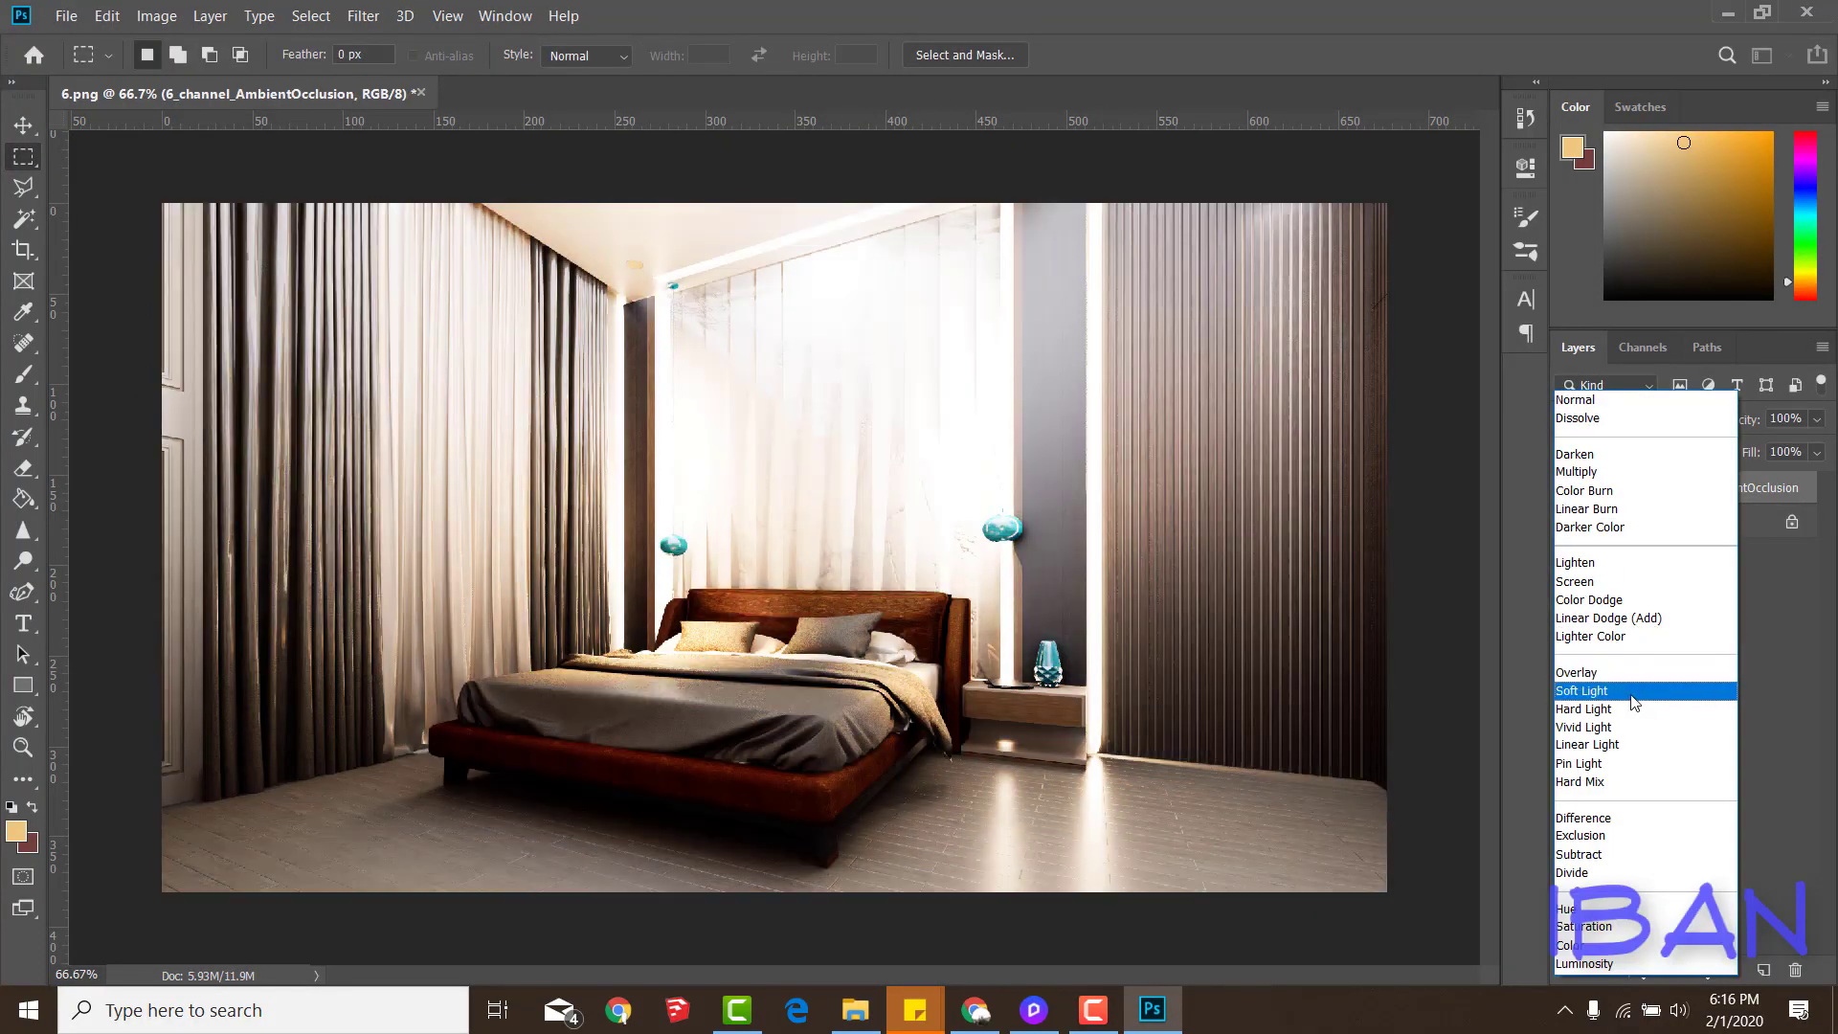
pyautogui.click(1627, 690)
pyautogui.moveTo(1738, 421); pyautogui.dragTo(1771, 428)
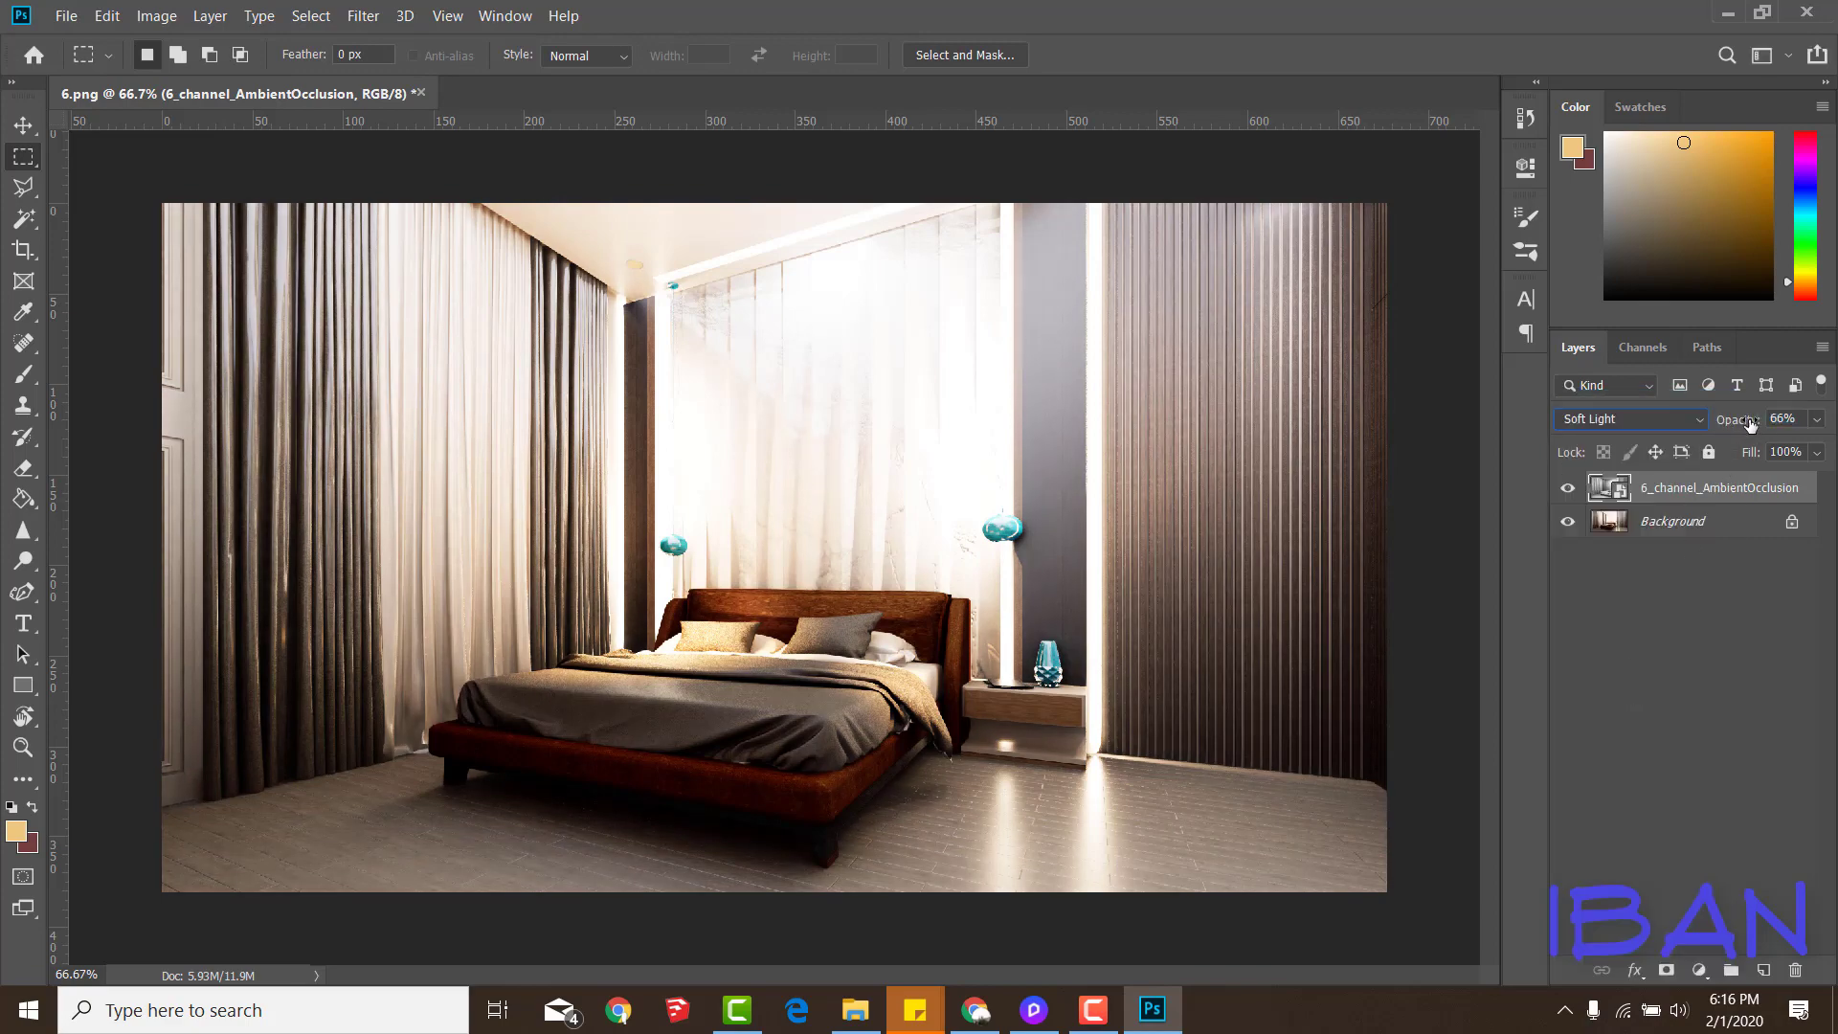
pyautogui.click(1782, 419)
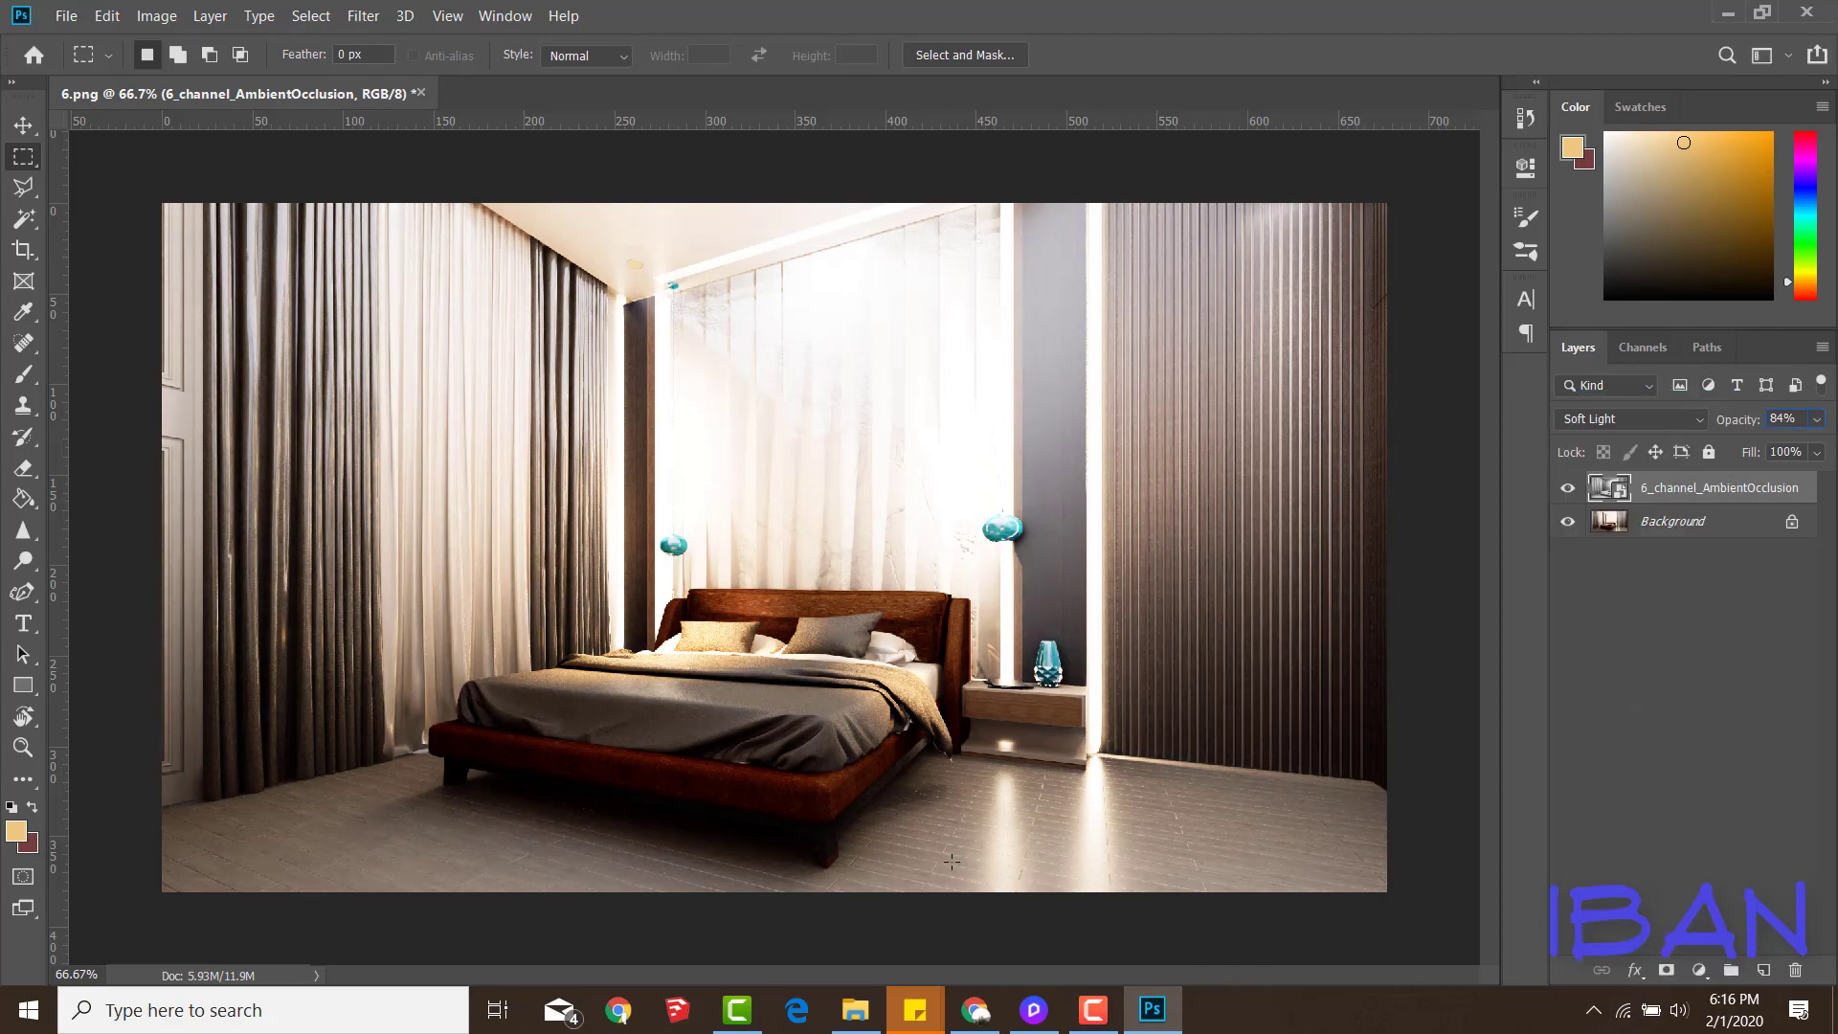
# Place the 6_channel_MaterialID pass into the document as a layer
pyautogui.click(861, 1011)
pyautogui.moveTo(1418, 681)
pyautogui.mouseDown()
pyautogui.moveTo(1762, 515)
pyautogui.moveTo(1780, 554)
pyautogui.moveTo(1684, 526)
pyautogui.mouseUp()
pyautogui.press('Return')
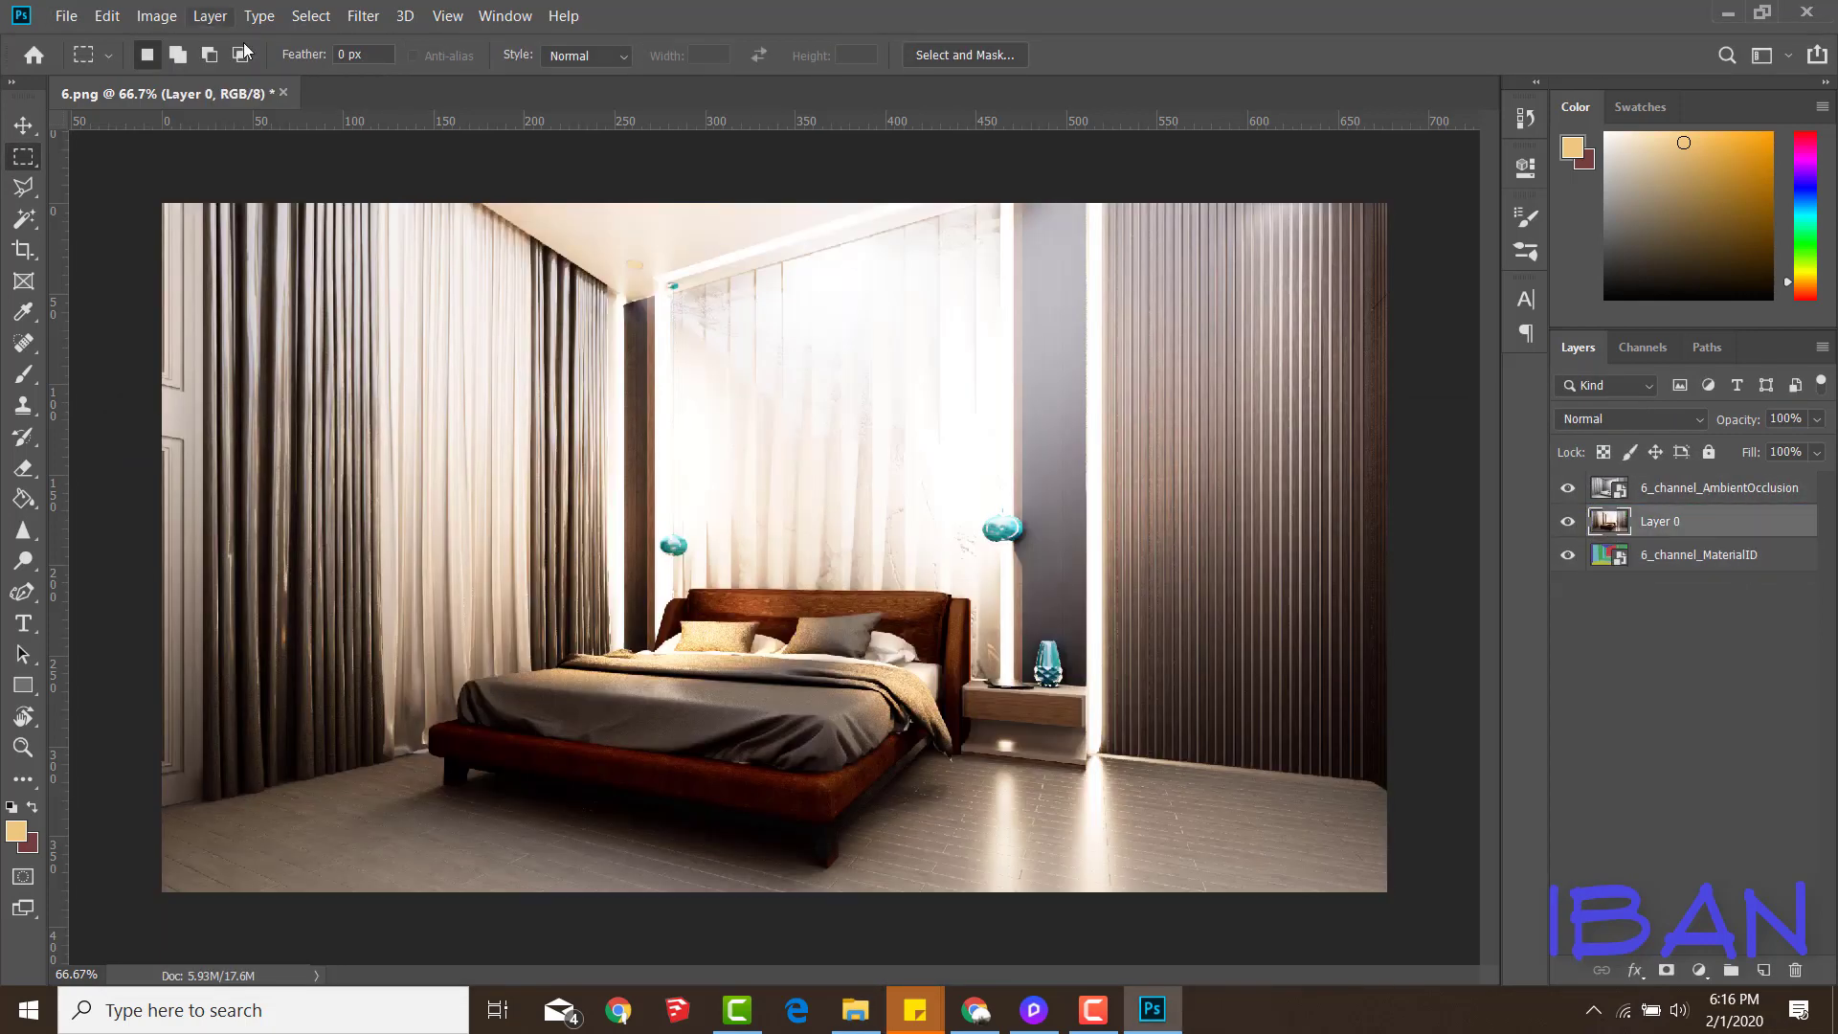
pyautogui.click(364, 15)
# In Camera Raw, lower highlights, set exposure to -0.10, cool temperature to -8 and tint toward magenta
pyautogui.click(388, 129)
pyautogui.moveTo(1271, 681); pyautogui.dragTo(1213, 682)
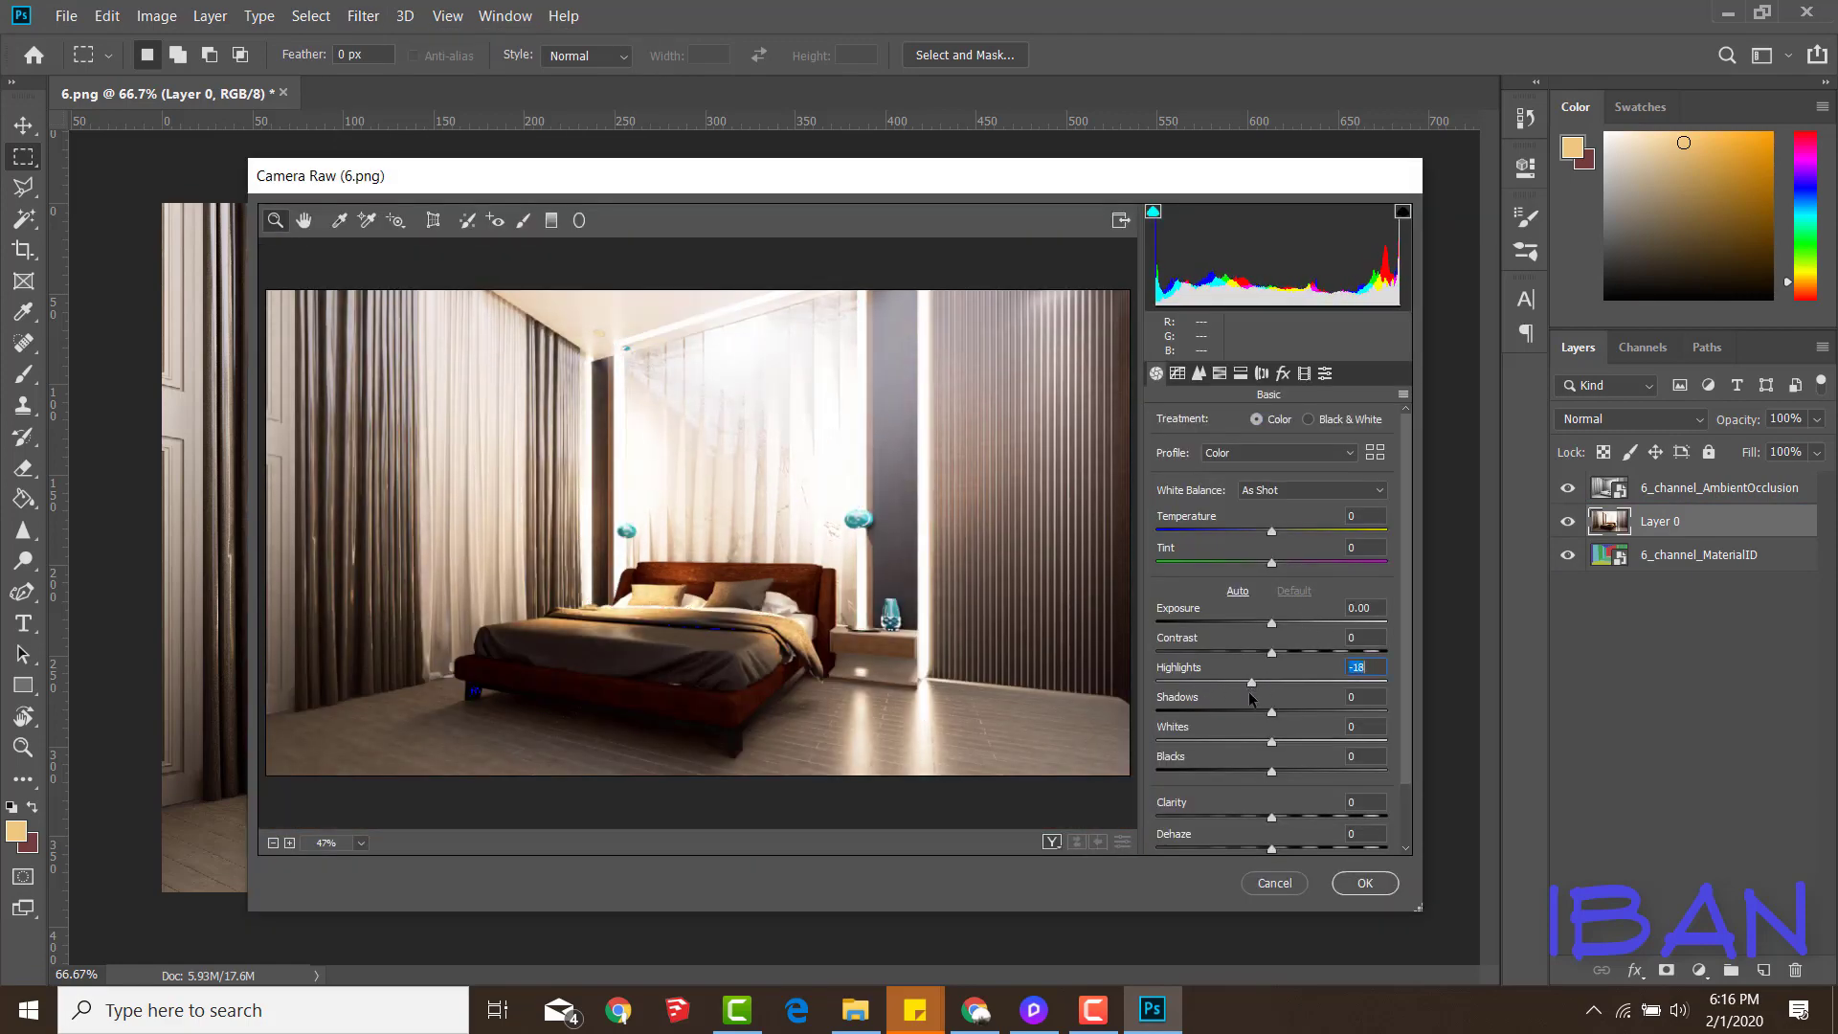
pyautogui.moveTo(1211, 687); pyautogui.dragTo(1242, 682)
pyautogui.scroll(-1, 1246, 750)
pyautogui.moveTo(1273, 578); pyautogui.dragTo(1271, 600)
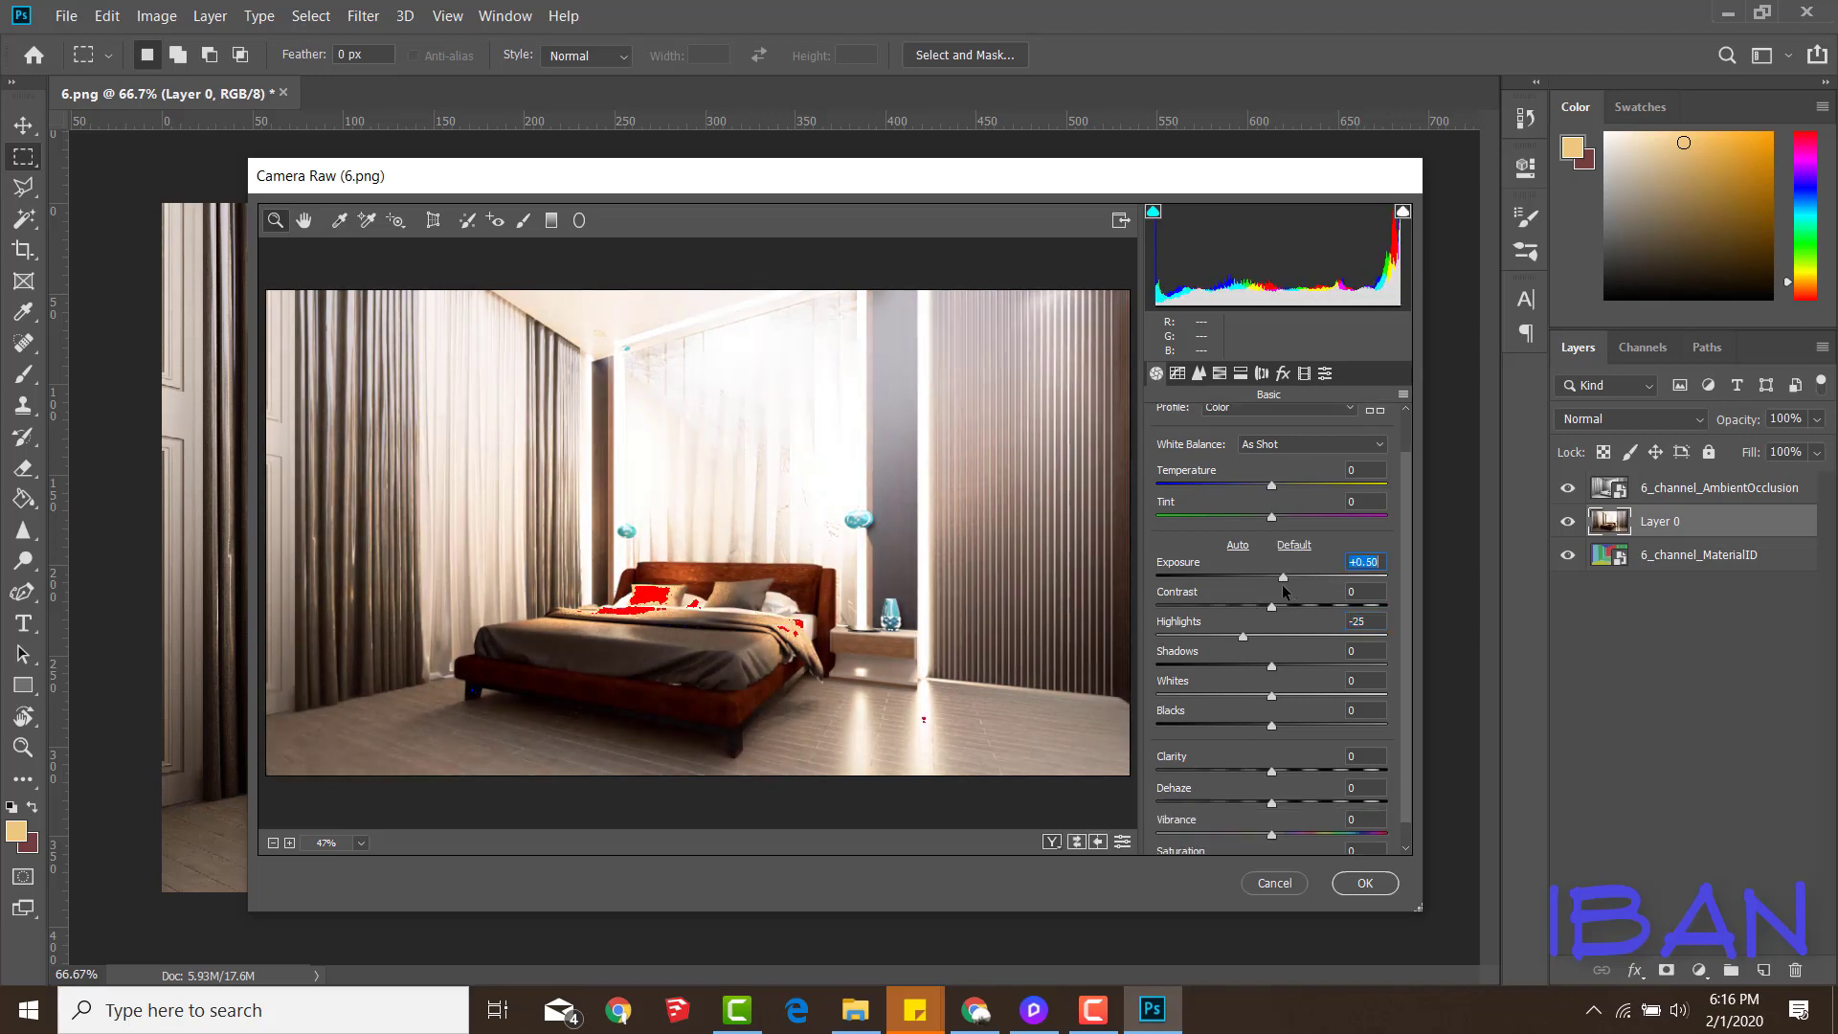
pyautogui.press('XF86MonBrightnessDown')
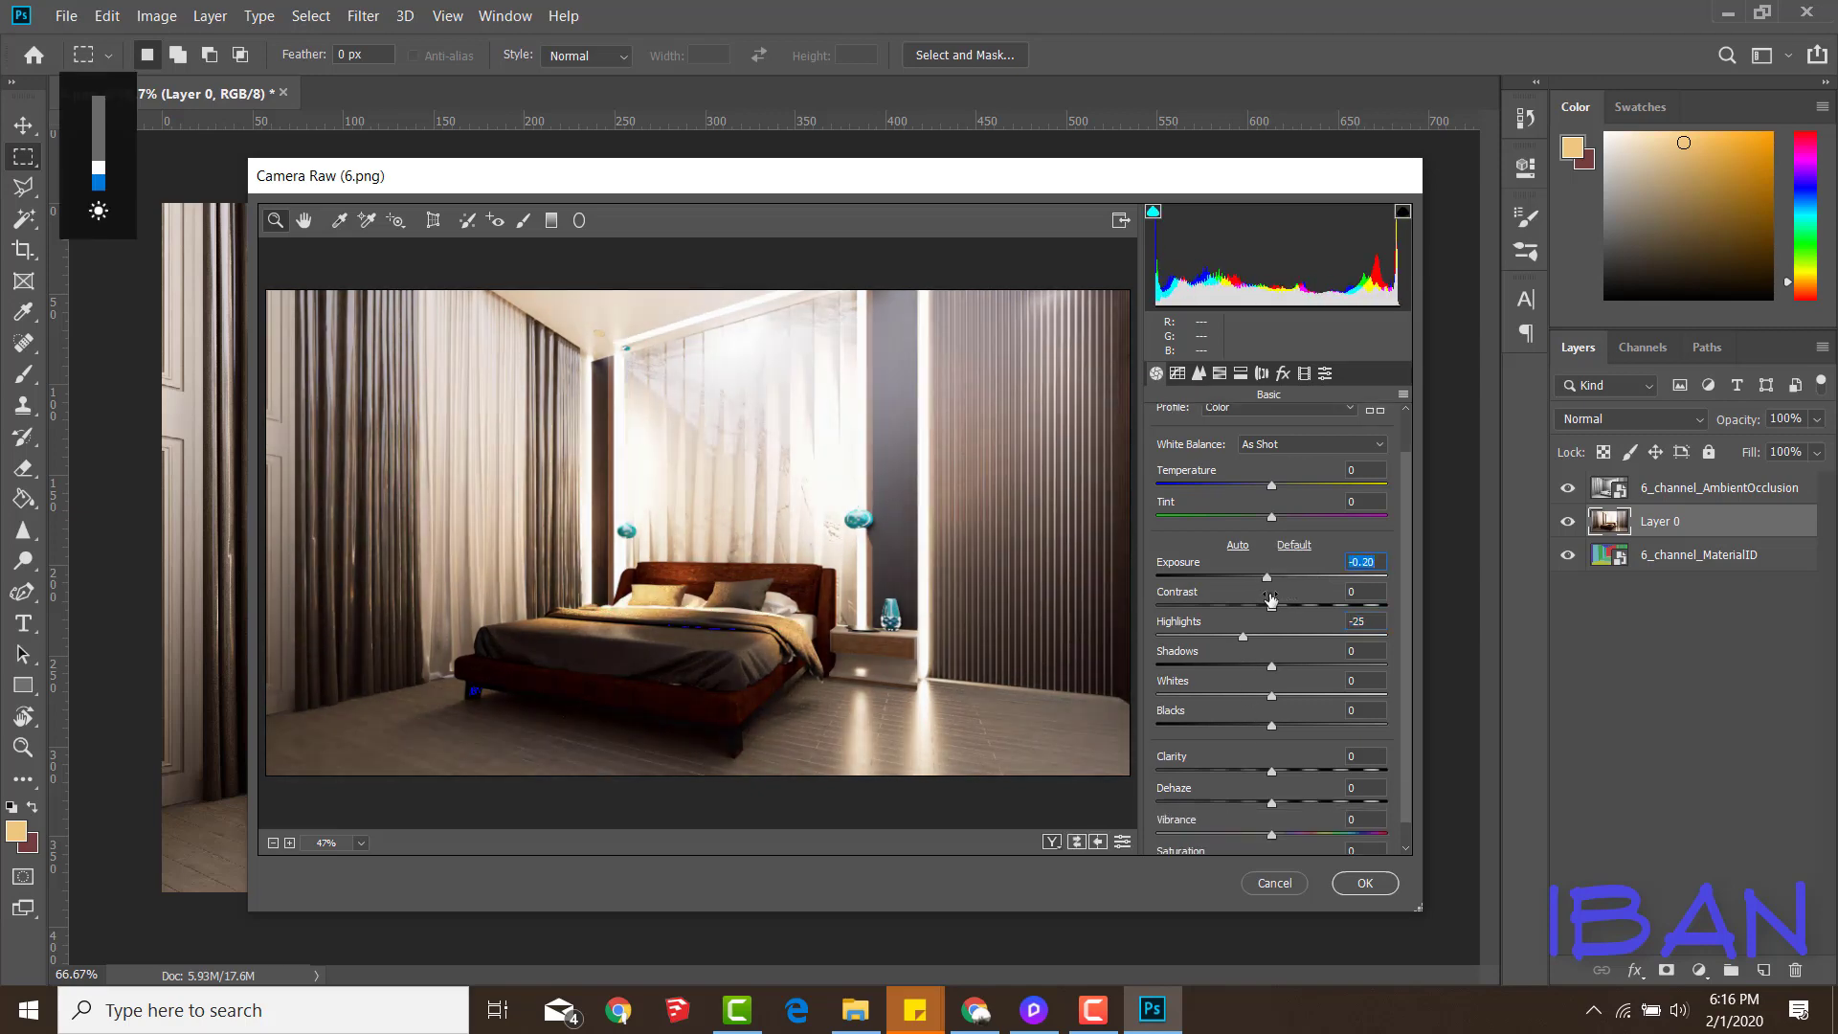
pyautogui.moveTo(1263, 601); pyautogui.dragTo(1266, 590)
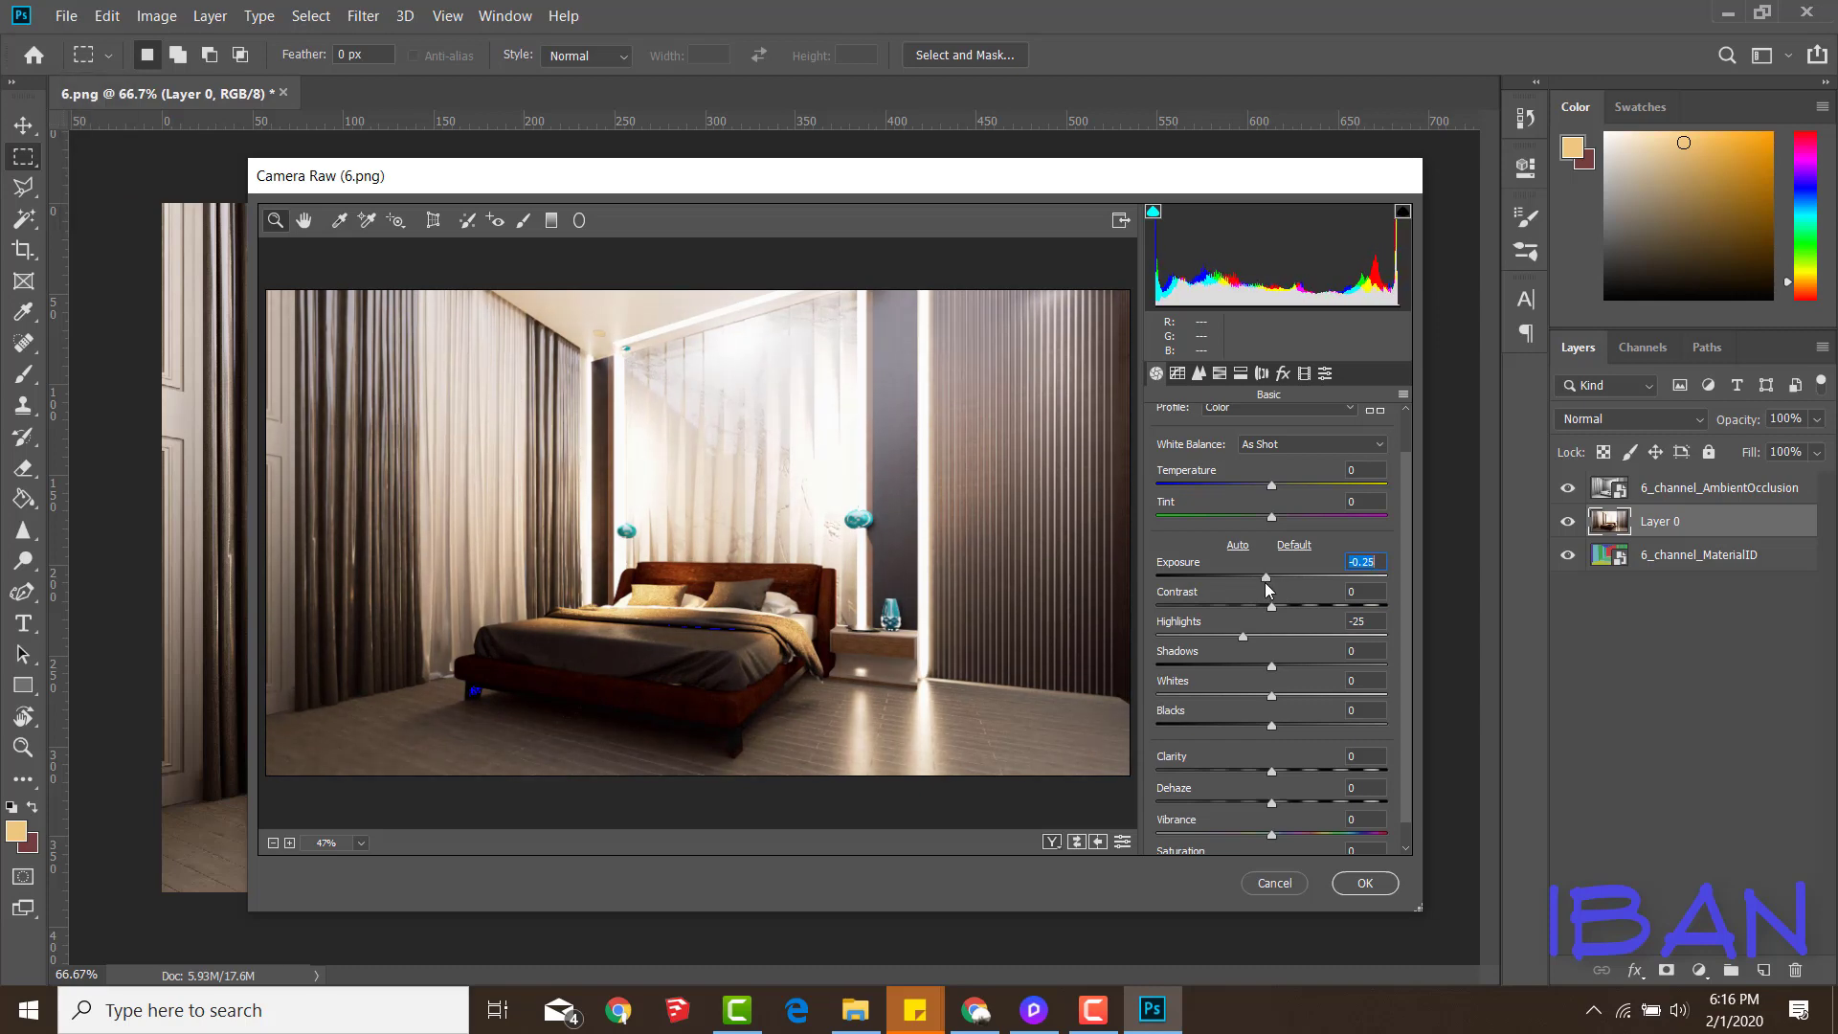
pyautogui.moveTo(1272, 486); pyautogui.dragTo(1262, 487)
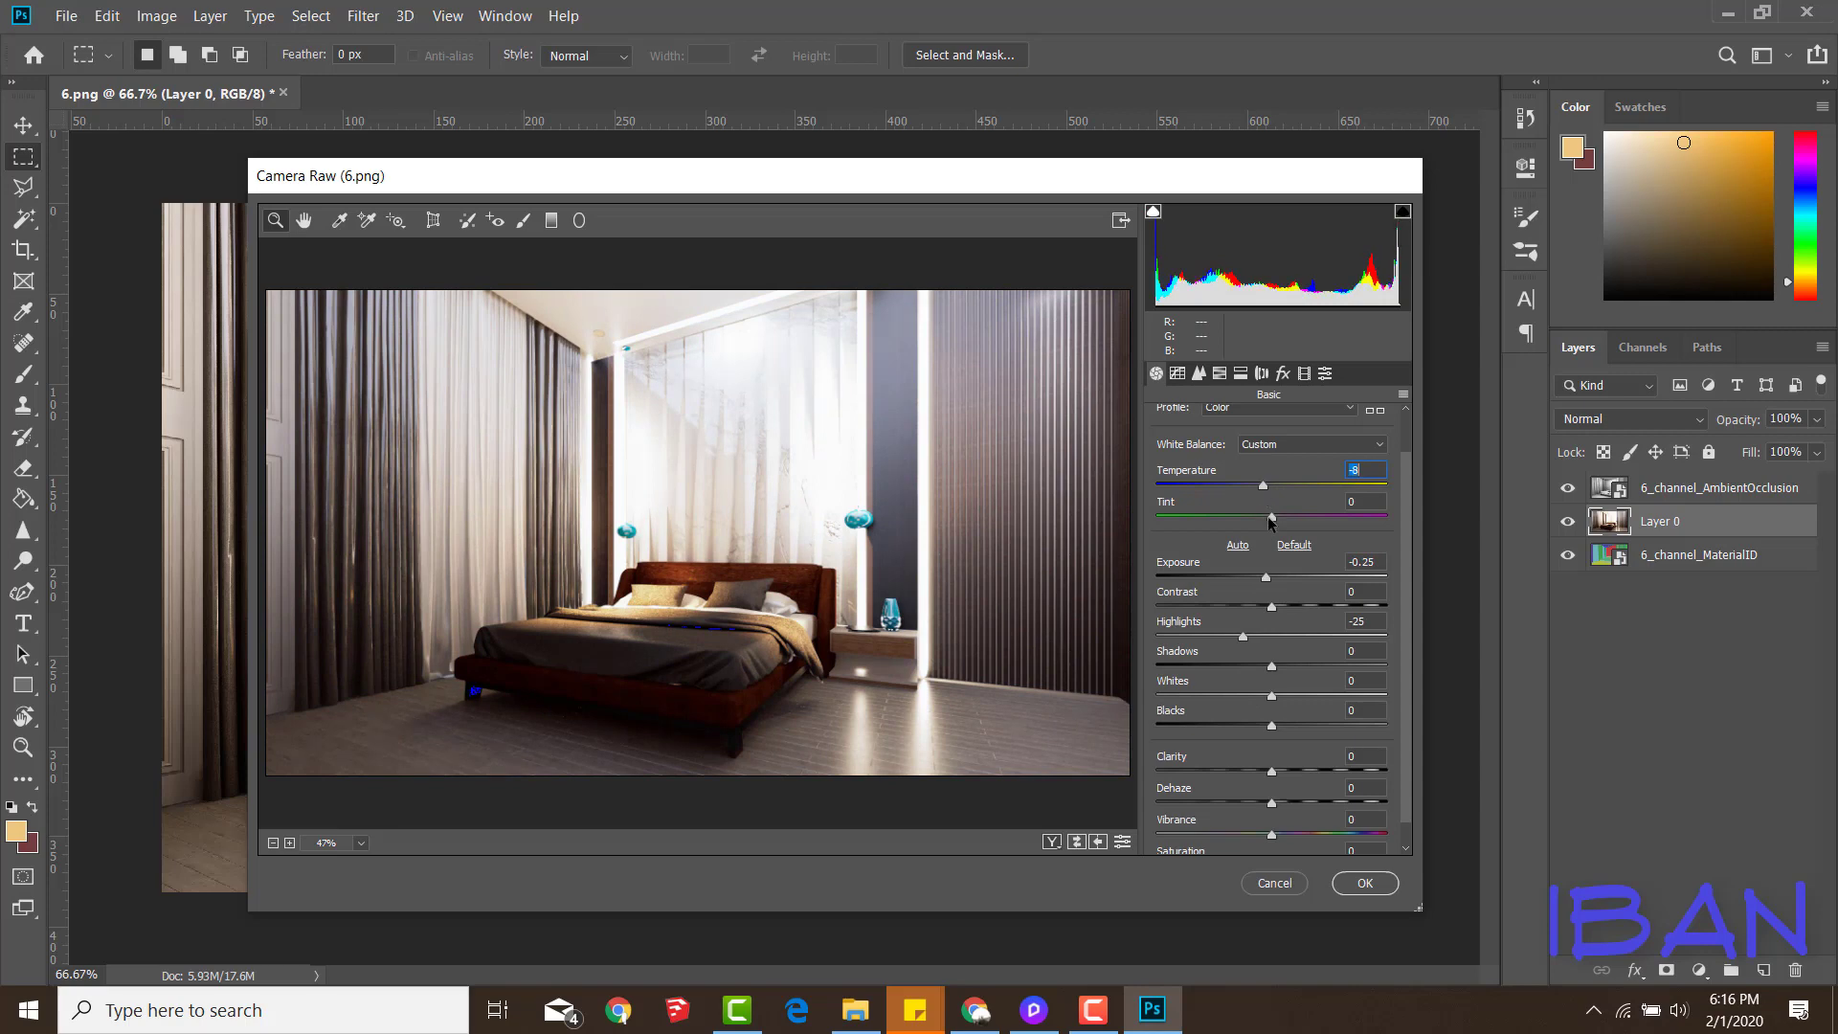
pyautogui.moveTo(1266, 521); pyautogui.dragTo(1277, 522)
# Add clarity, pull whites down to -66 and set exposure to -0.15
pyautogui.scroll(-1, 1163, 637)
pyautogui.moveTo(1271, 746)
pyautogui.mouseDown()
pyautogui.moveTo(1329, 763)
pyautogui.moveTo(1256, 775)
pyautogui.mouseUp()
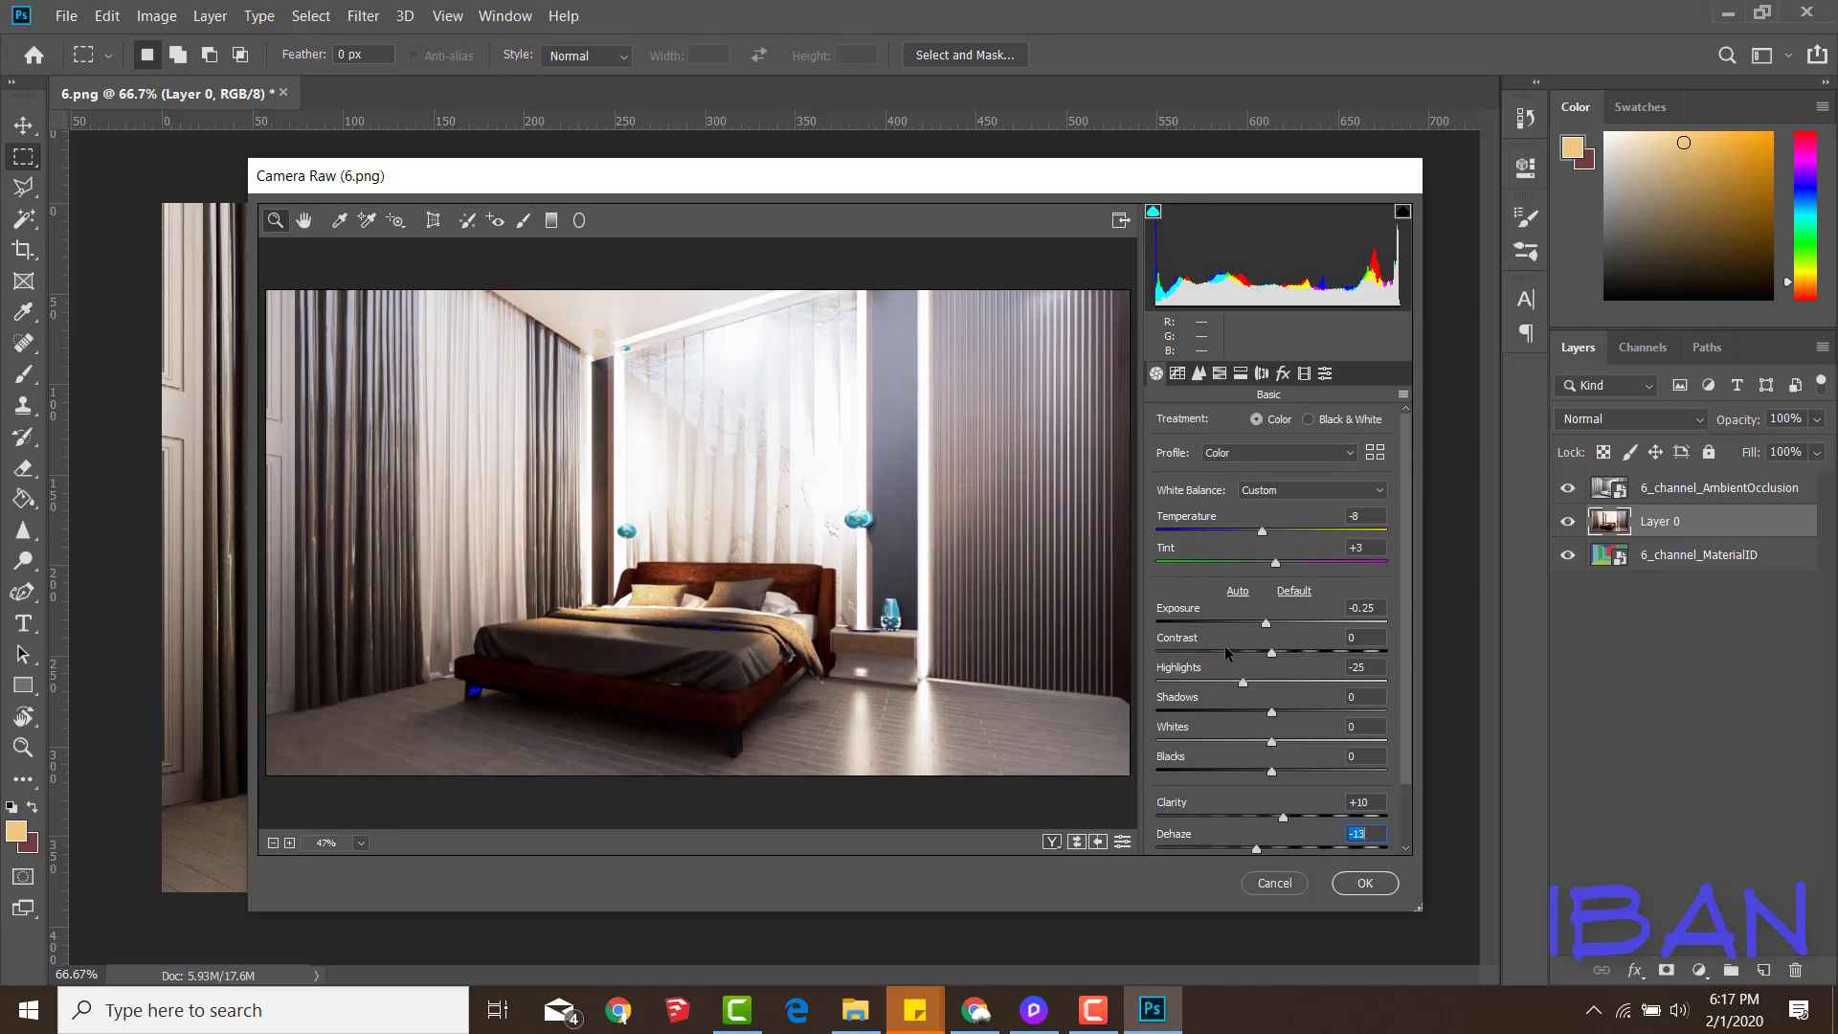
pyautogui.moveTo(1271, 668); pyautogui.dragTo(1185, 674)
pyautogui.scroll(2, 1235, 587)
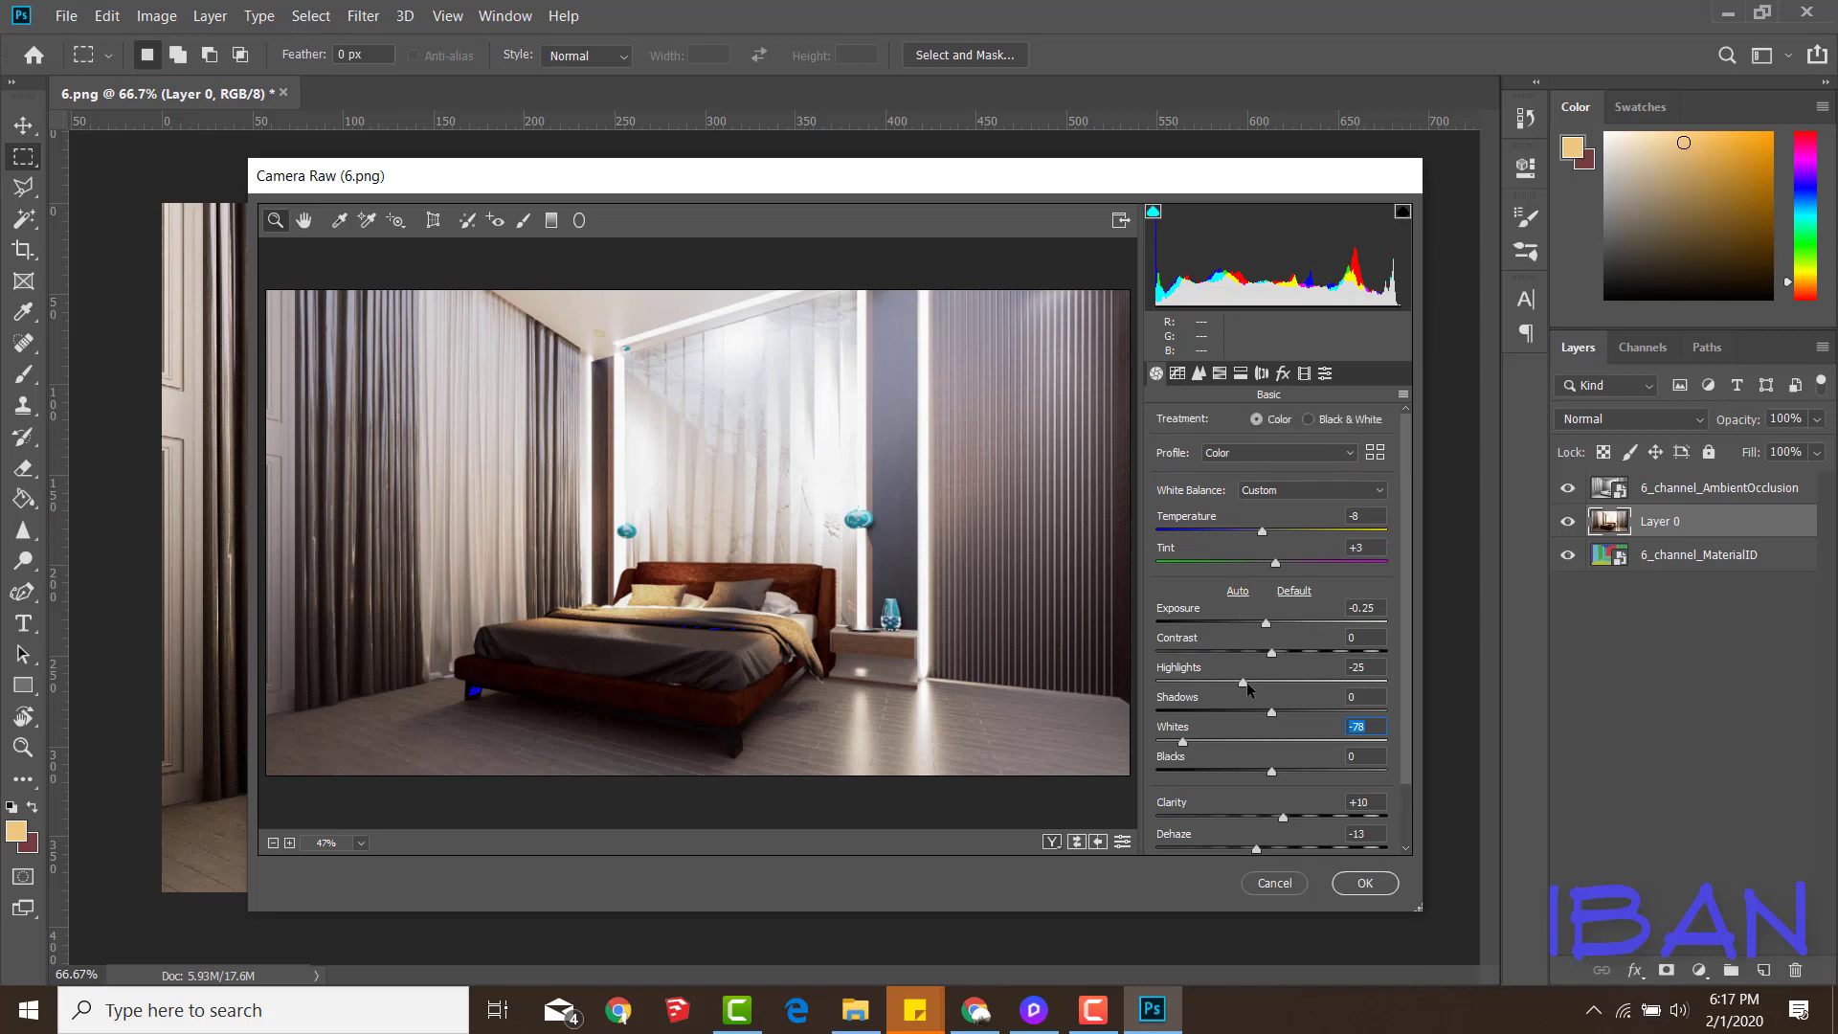
pyautogui.moveTo(1266, 624); pyautogui.dragTo(1263, 624)
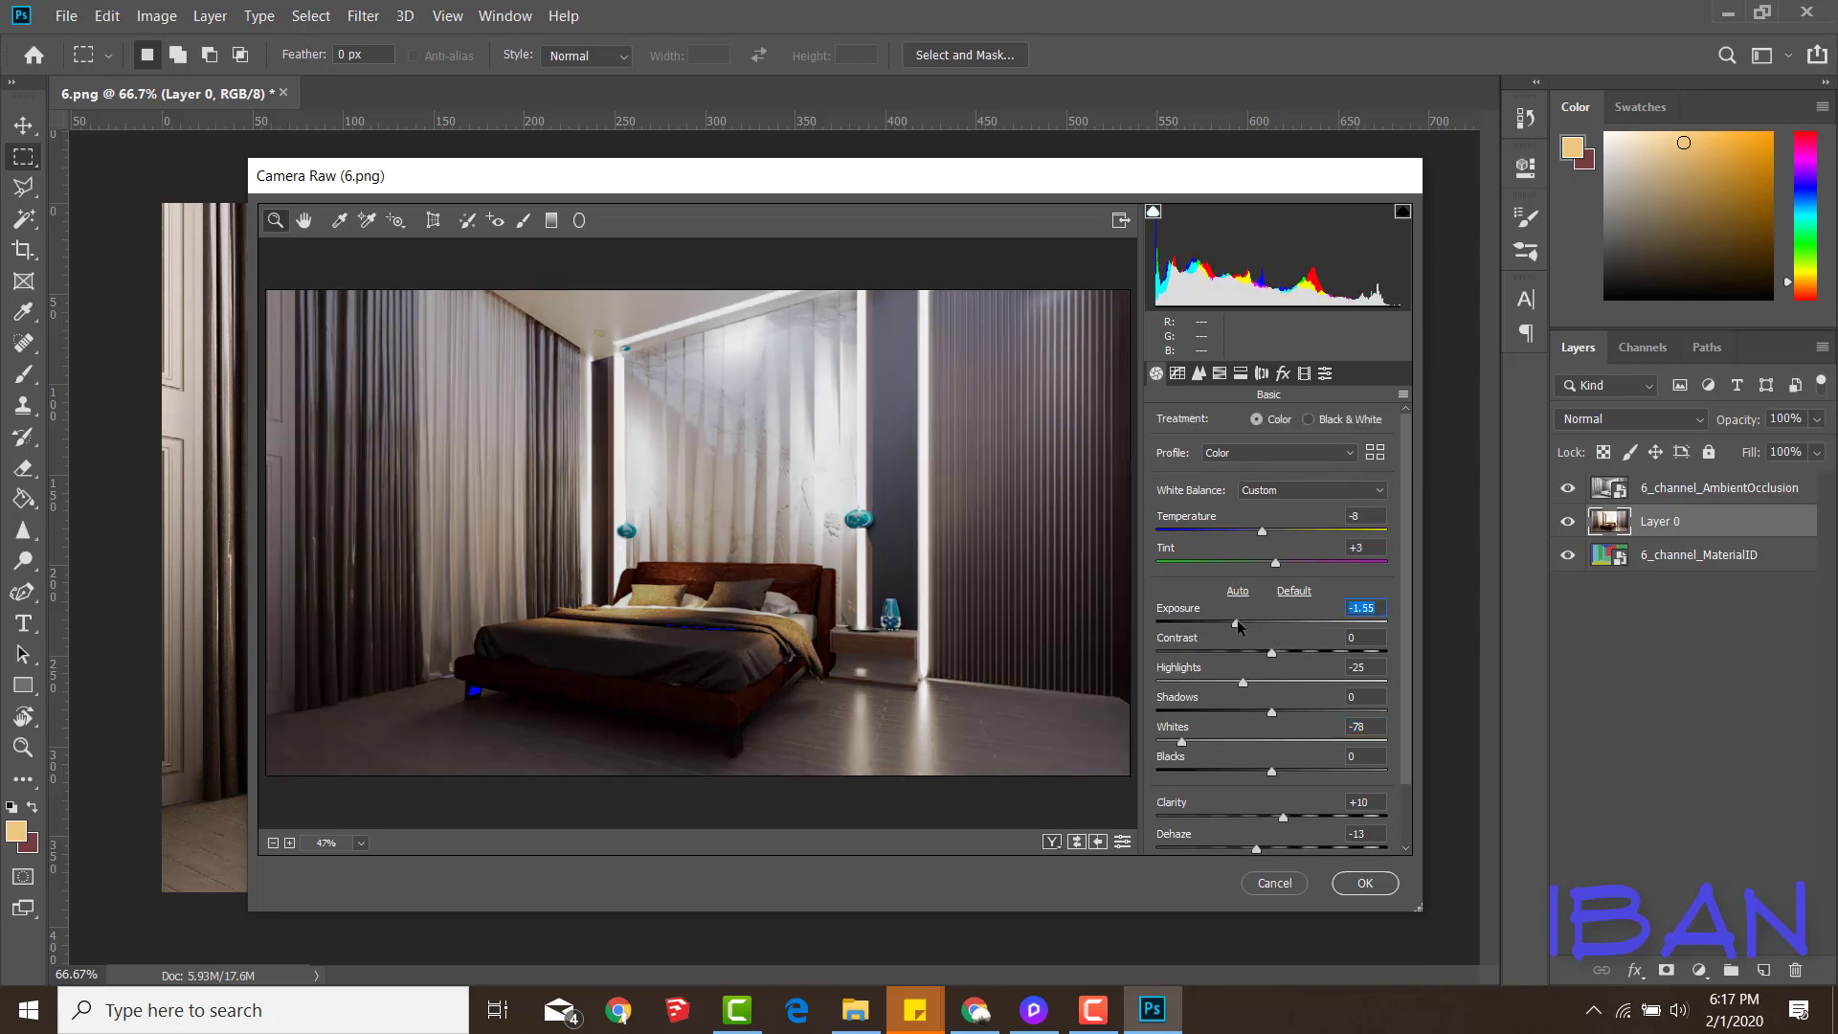
pyautogui.press('Up')
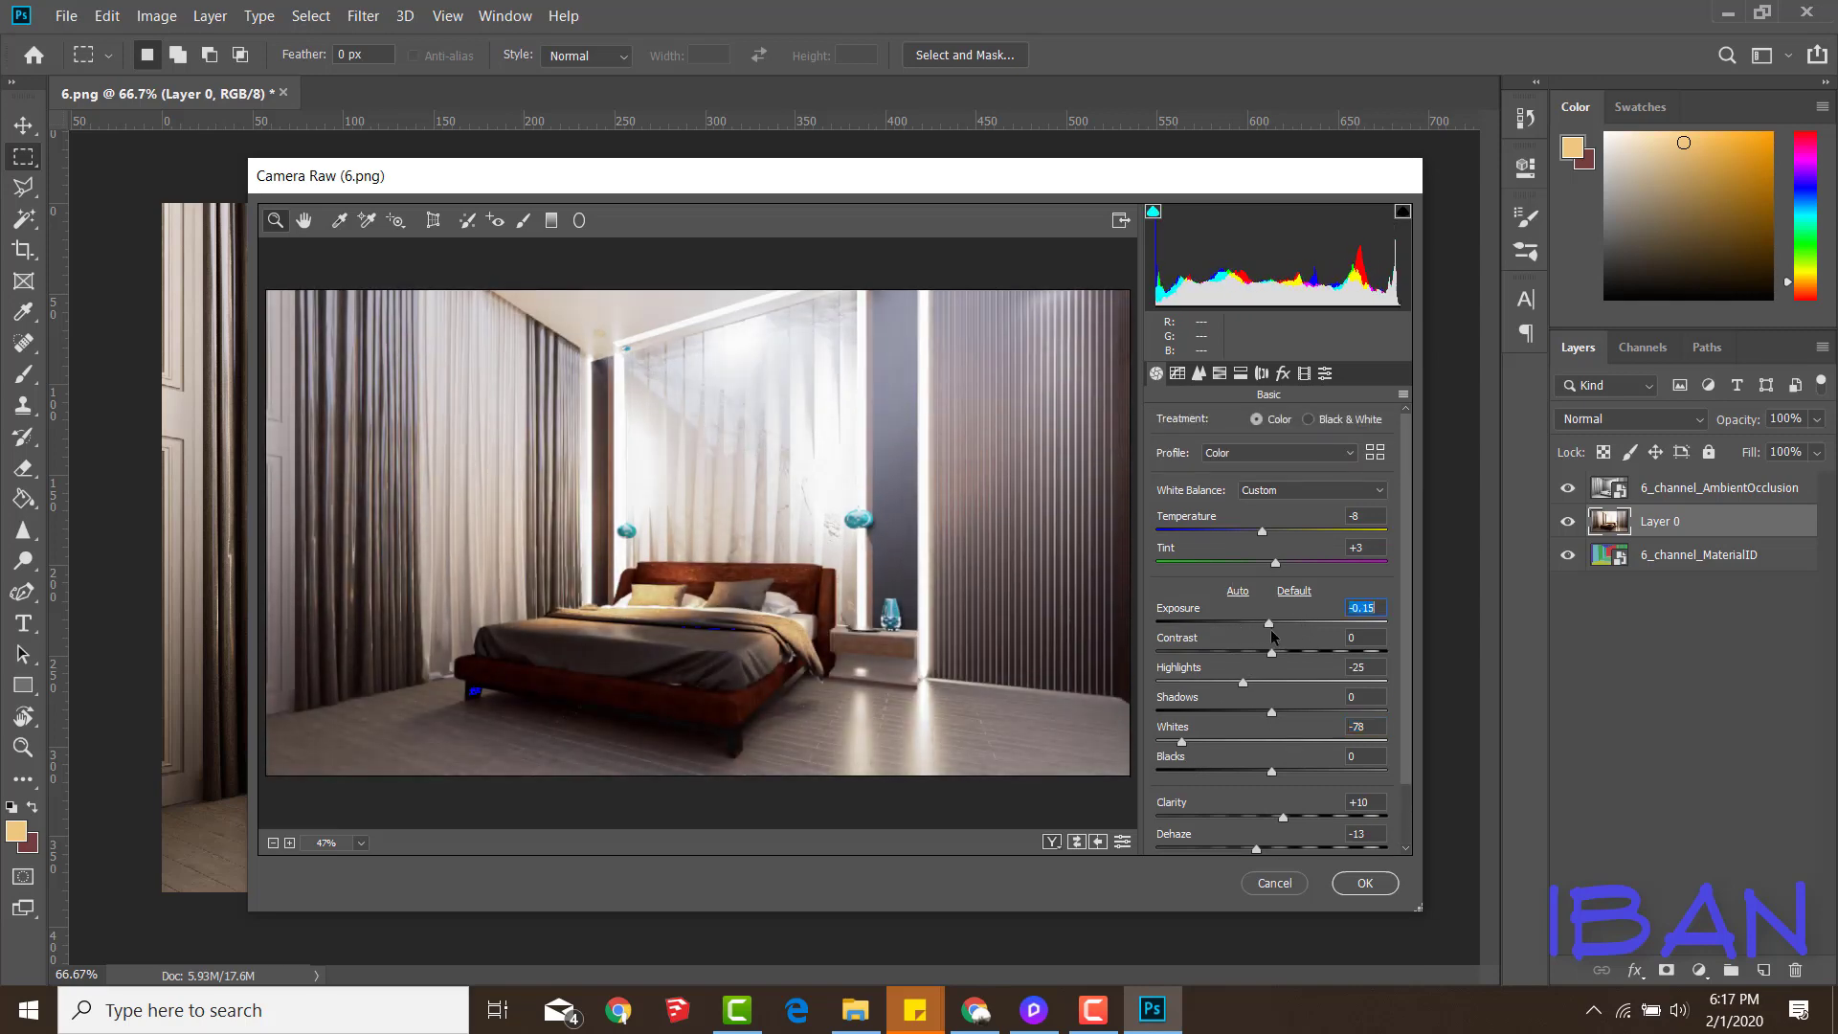
pyautogui.scroll(-1, 1271, 634)
pyautogui.scroll(1, 1271, 634)
# Desaturate oranges and yellows, set temperature to -7 and adjust clarity
pyautogui.click(1239, 373)
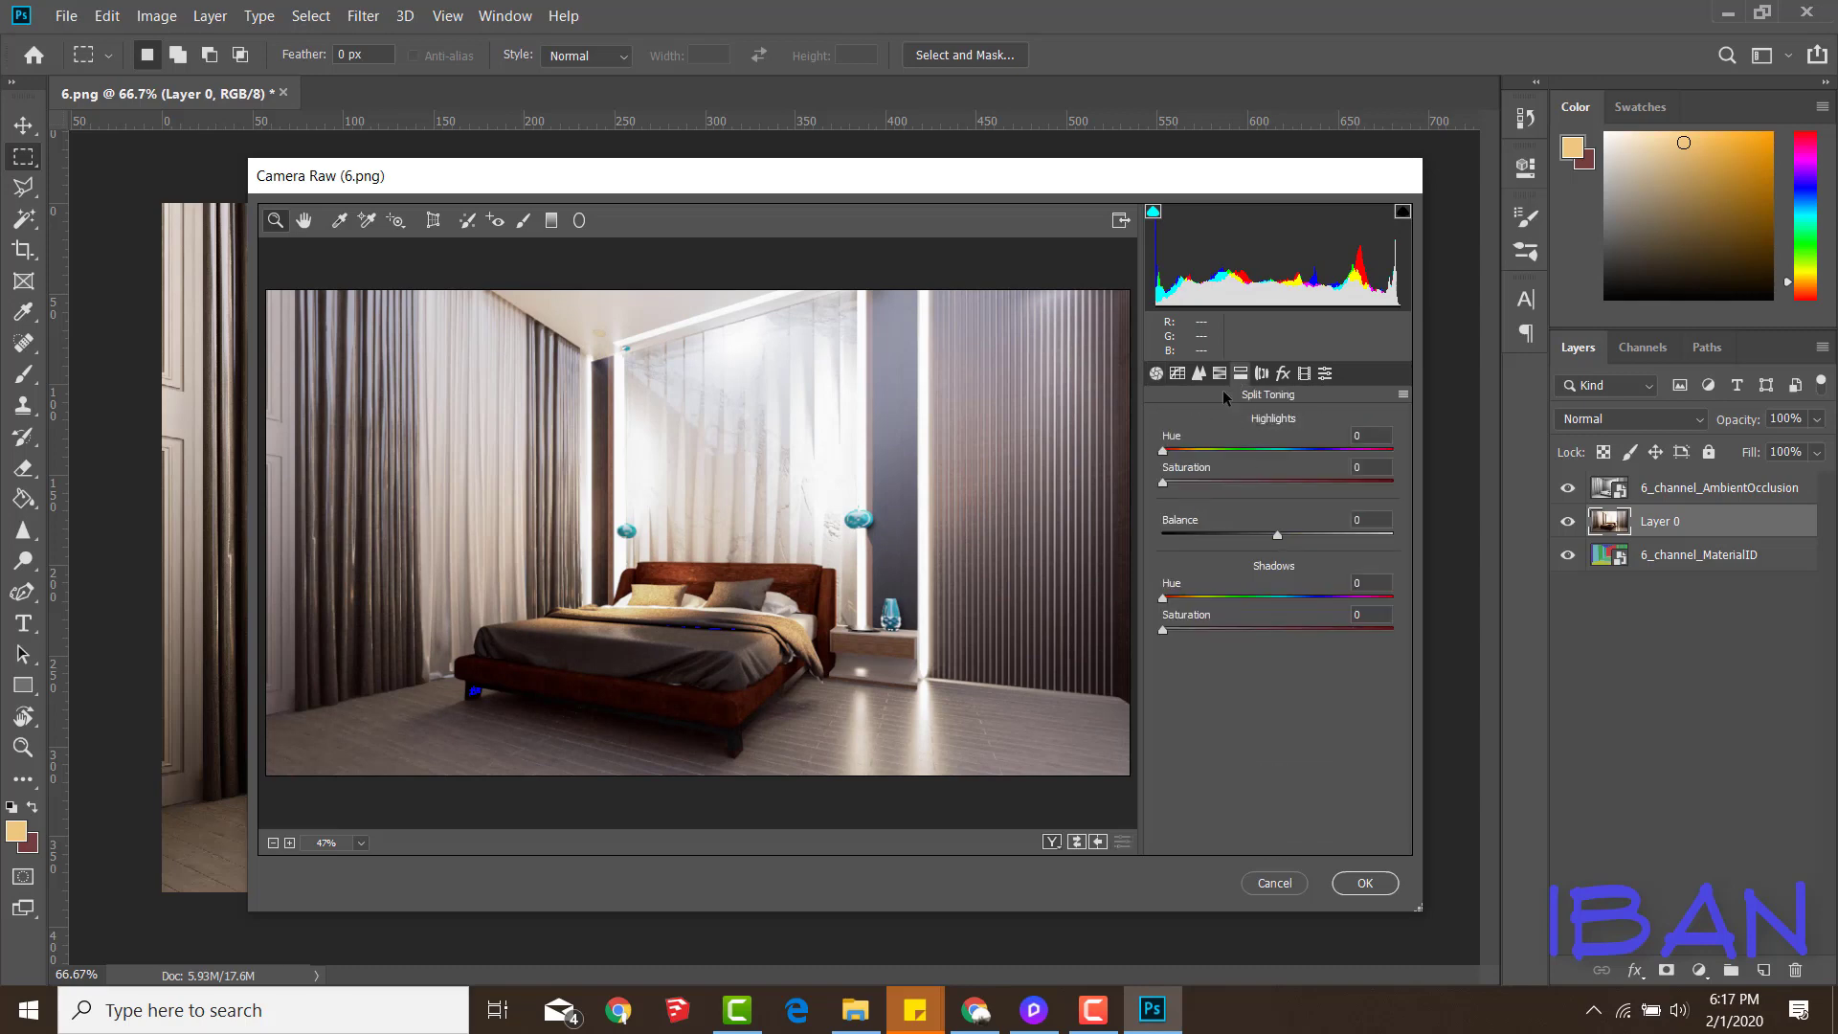
pyautogui.moveTo(1271, 564); pyautogui.dragTo(1227, 541)
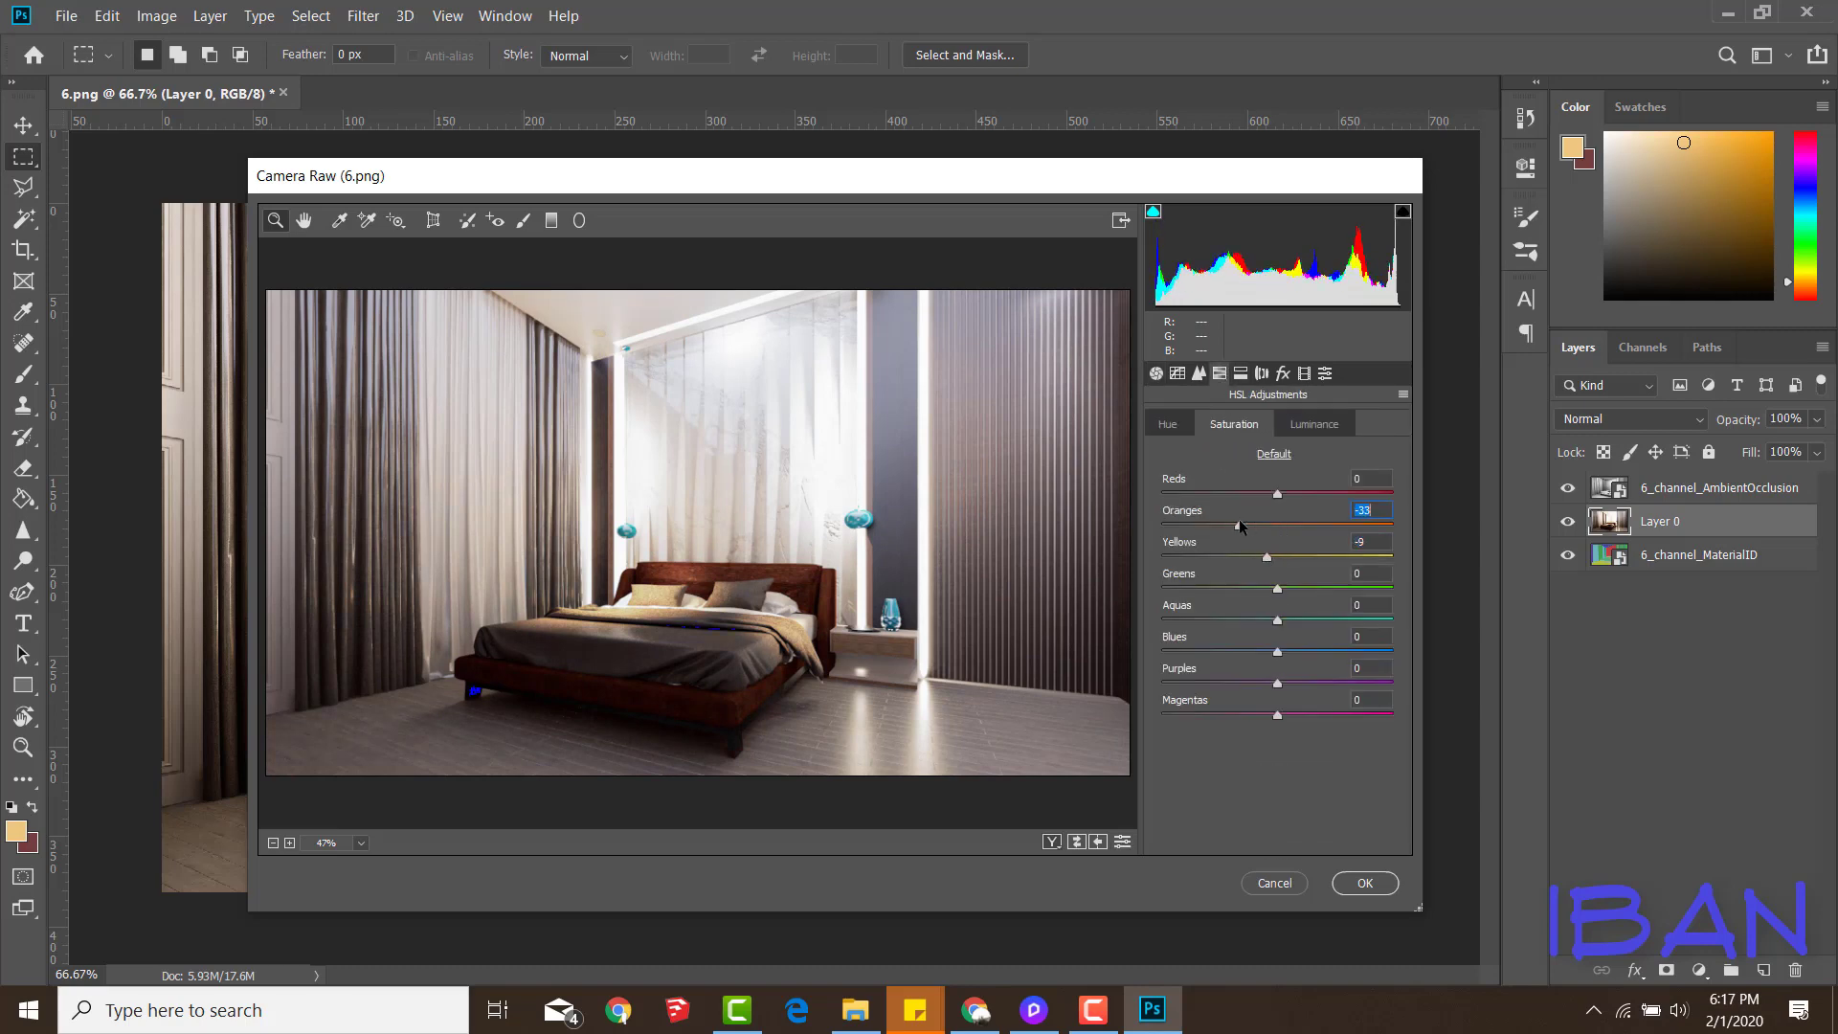
pyautogui.click(1156, 372)
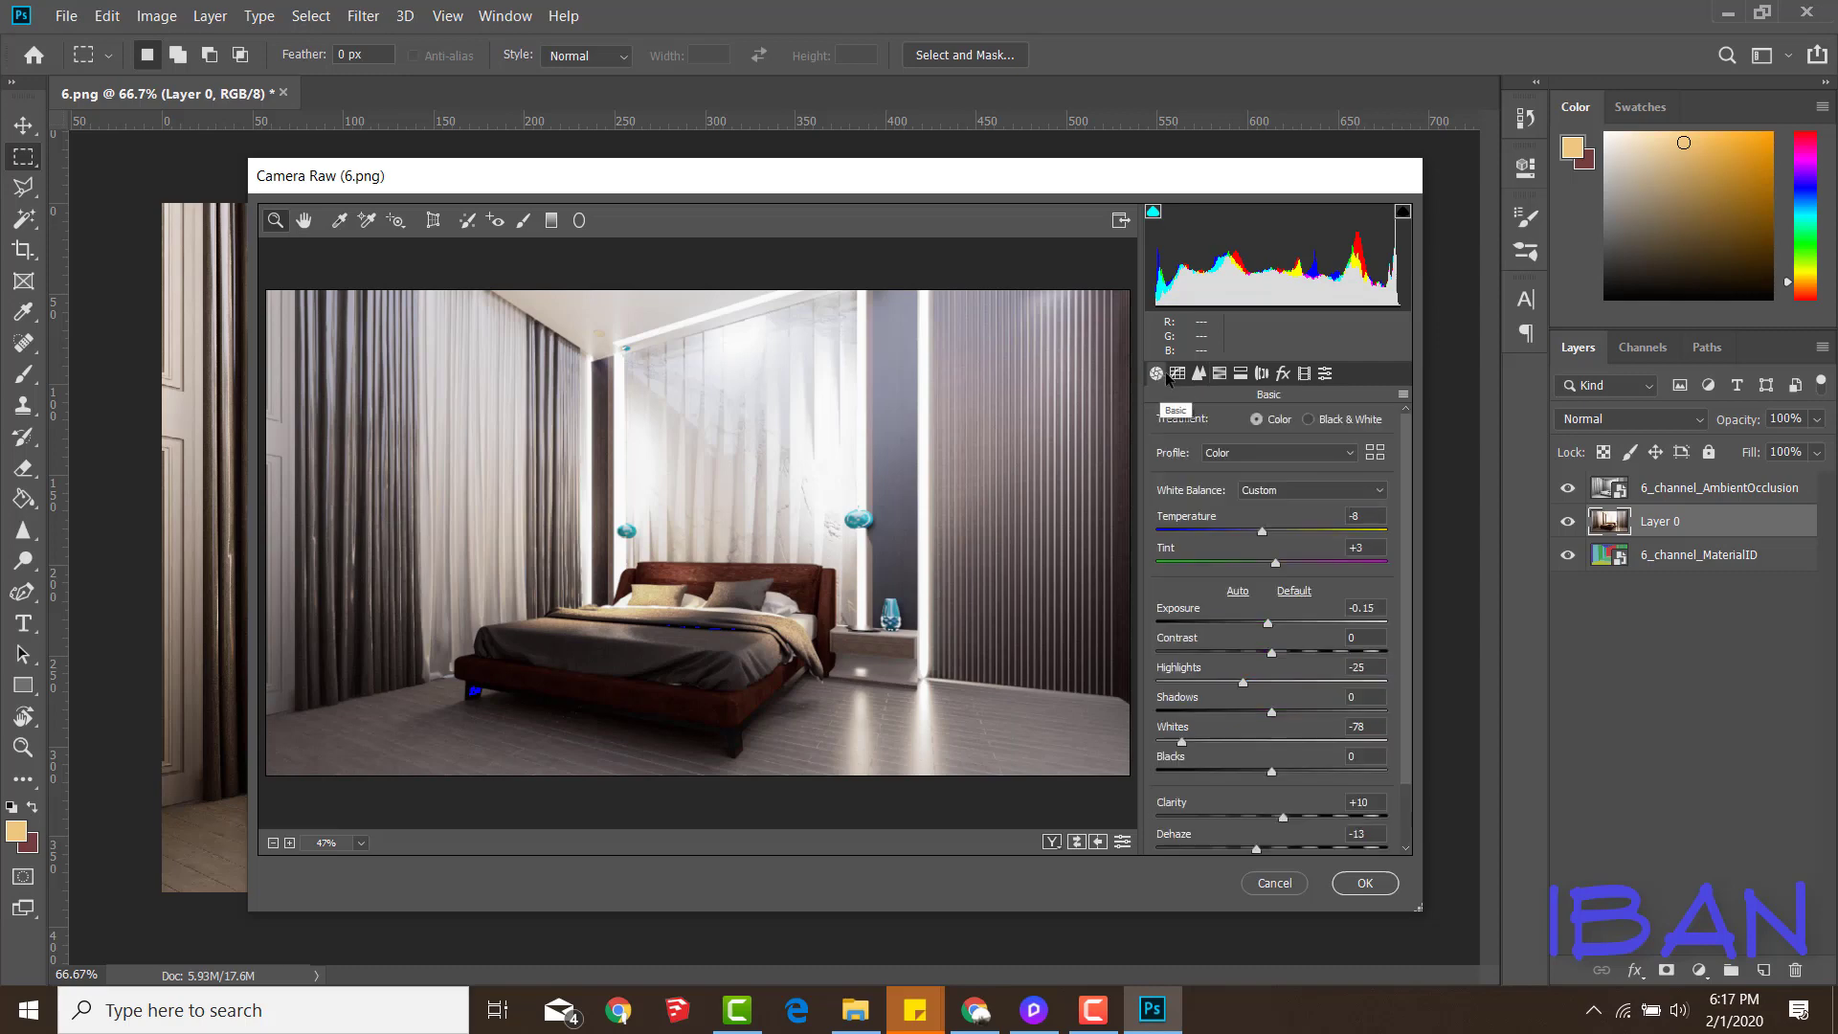
pyautogui.moveTo(1265, 536); pyautogui.dragTo(1282, 539)
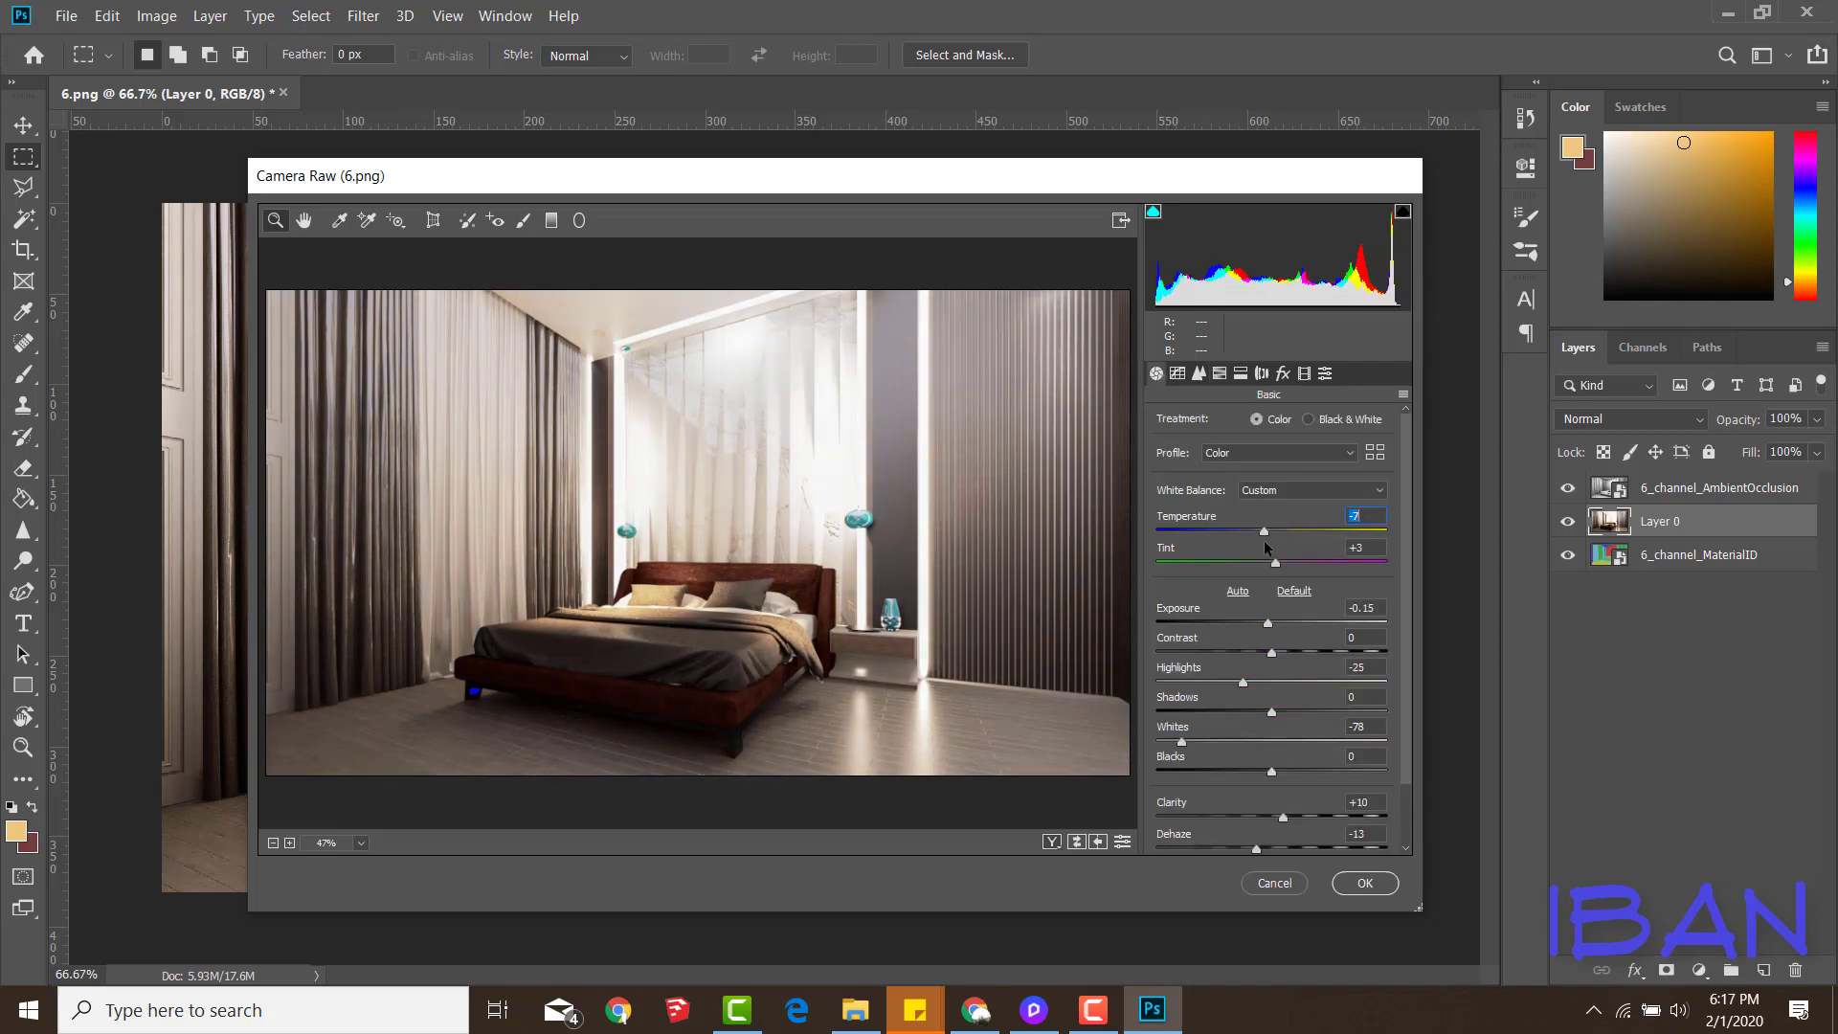
pyautogui.moveTo(1283, 521); pyautogui.dragTo(1268, 518)
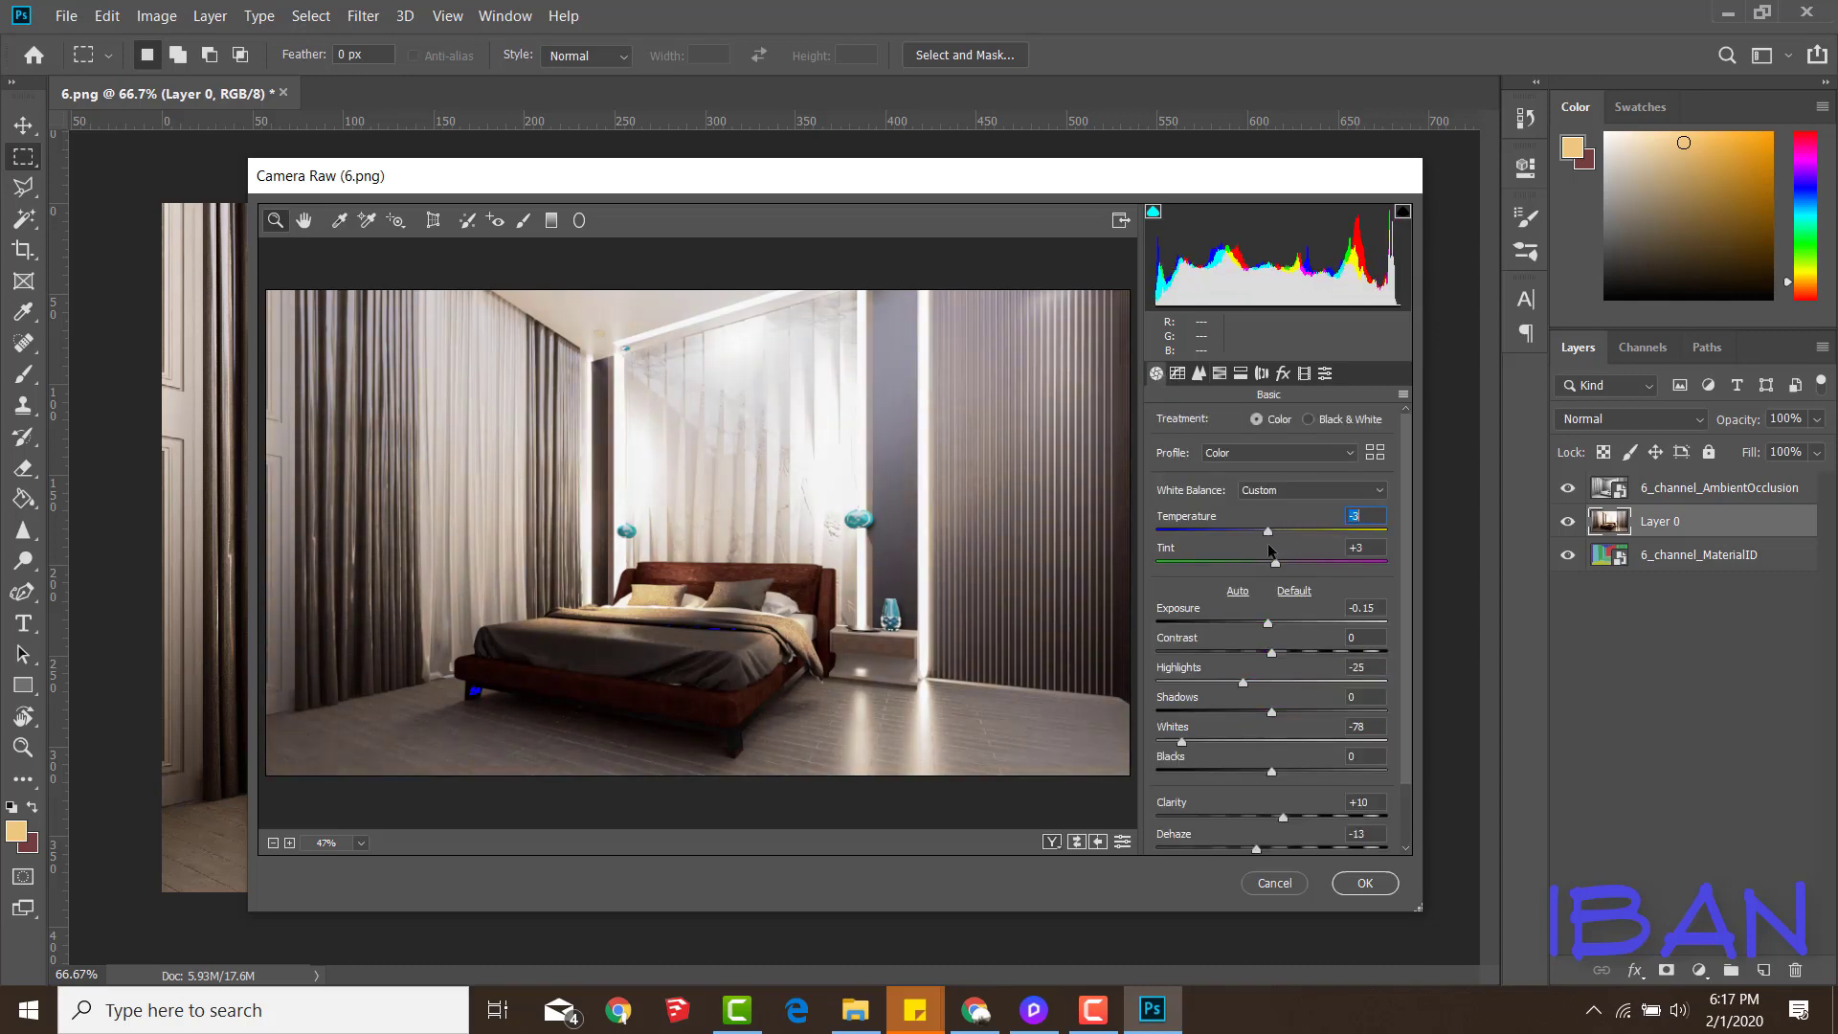
pyautogui.scroll(-1, 1207, 707)
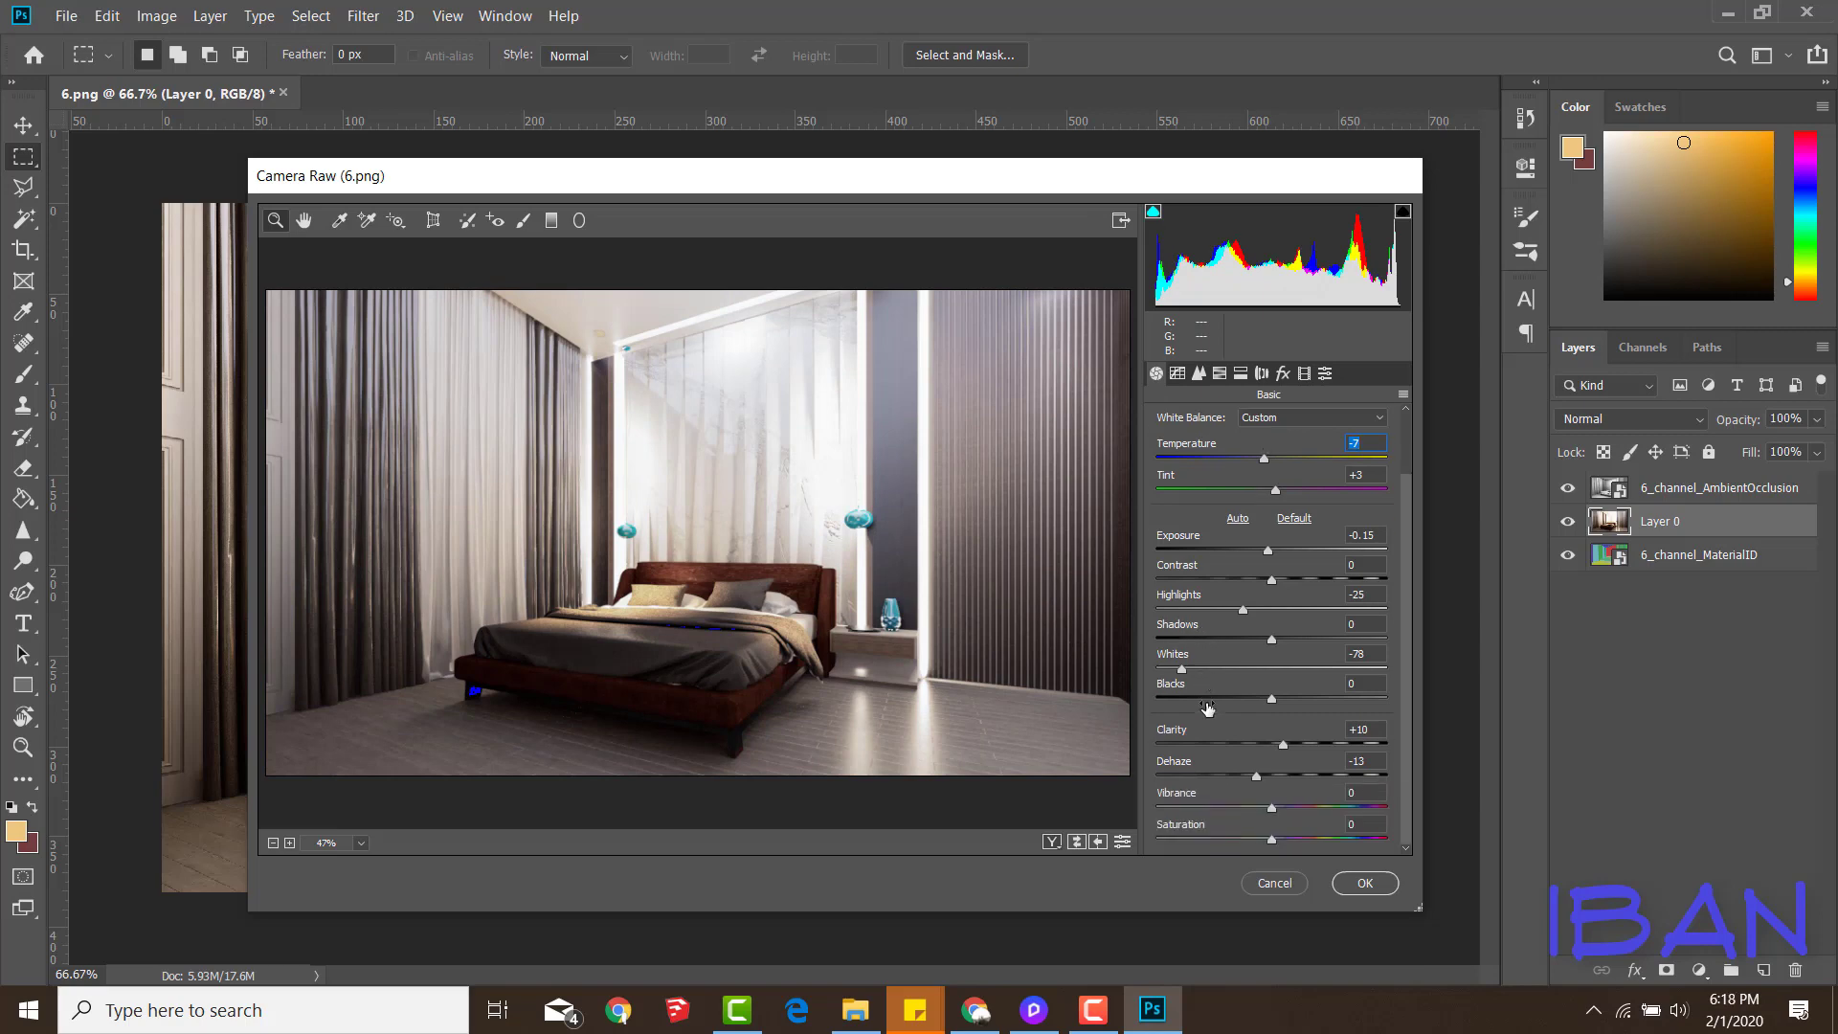
pyautogui.moveTo(1282, 747)
pyautogui.mouseDown()
pyautogui.moveTo(1391, 771)
pyautogui.moveTo(1282, 763)
pyautogui.mouseUp()
# Apply the Camera Raw edits and copy the selected floor onto a new layer
pyautogui.click(1364, 882)
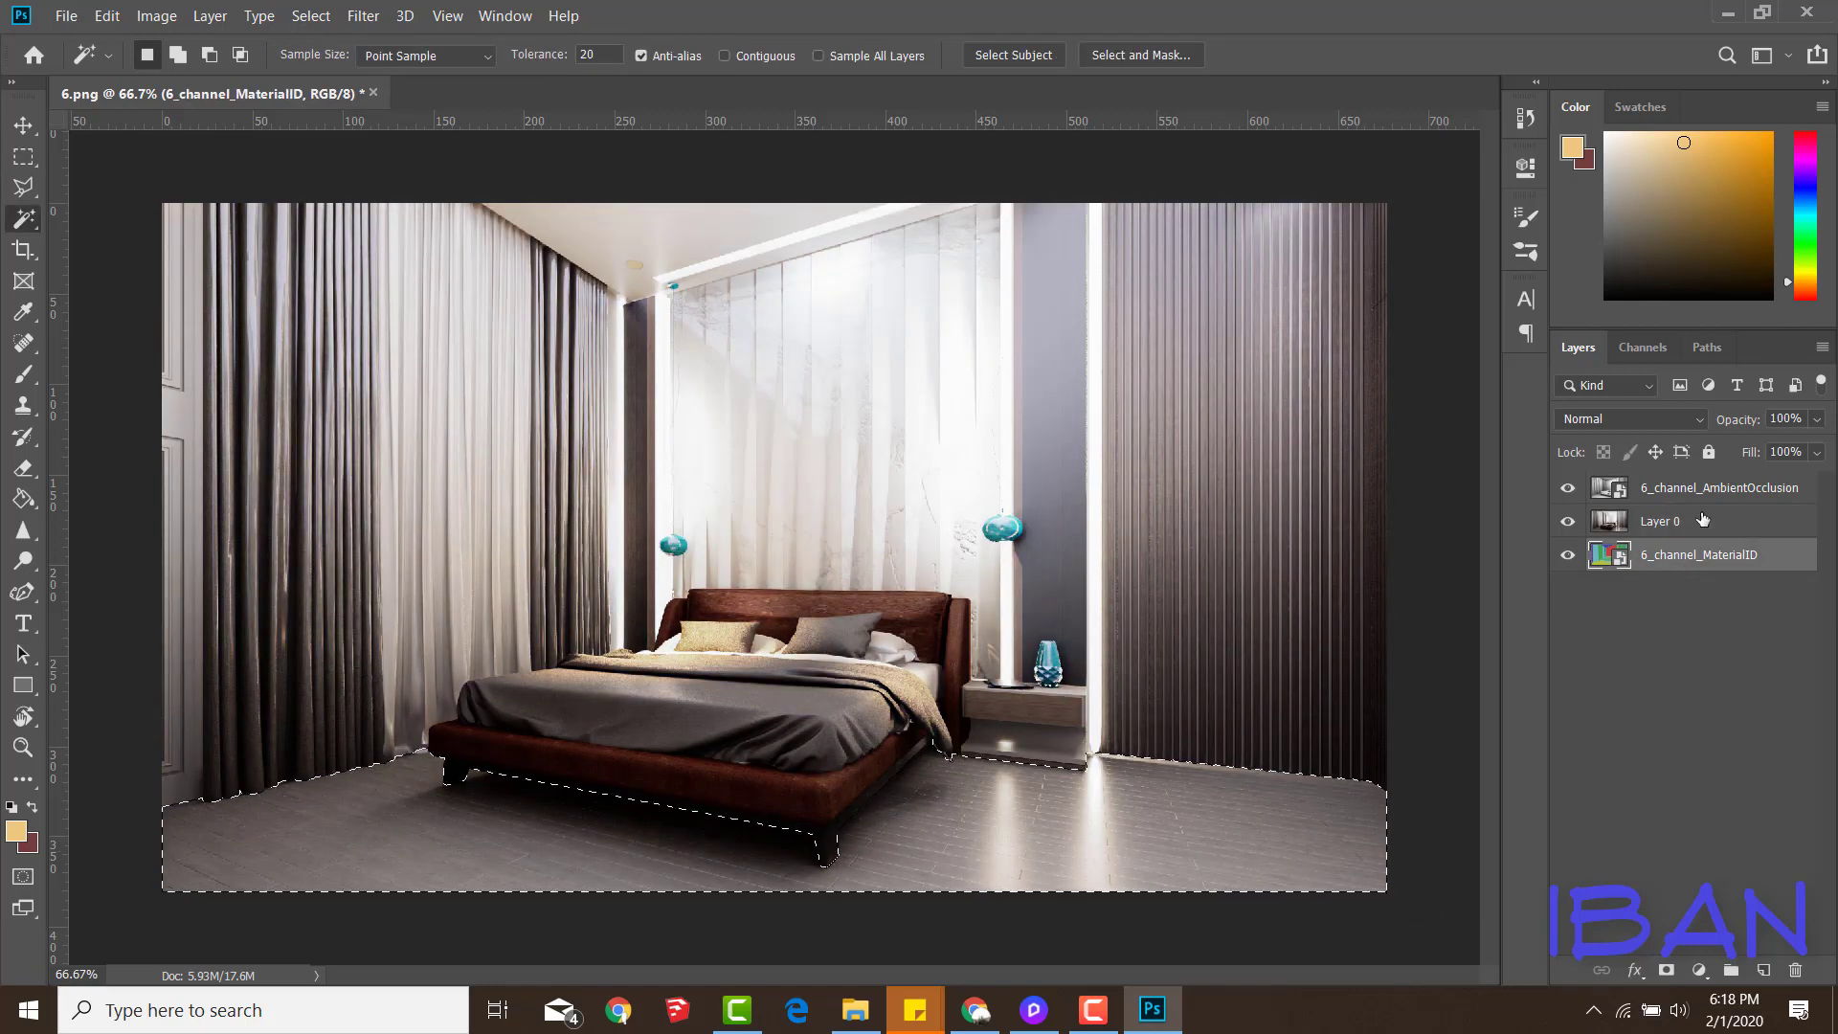
pyautogui.hotkey('ctrl', 'j')
pyautogui.hotkey('ctrl', ']')
pyautogui.click(162, 15)
pyautogui.click(450, 74)
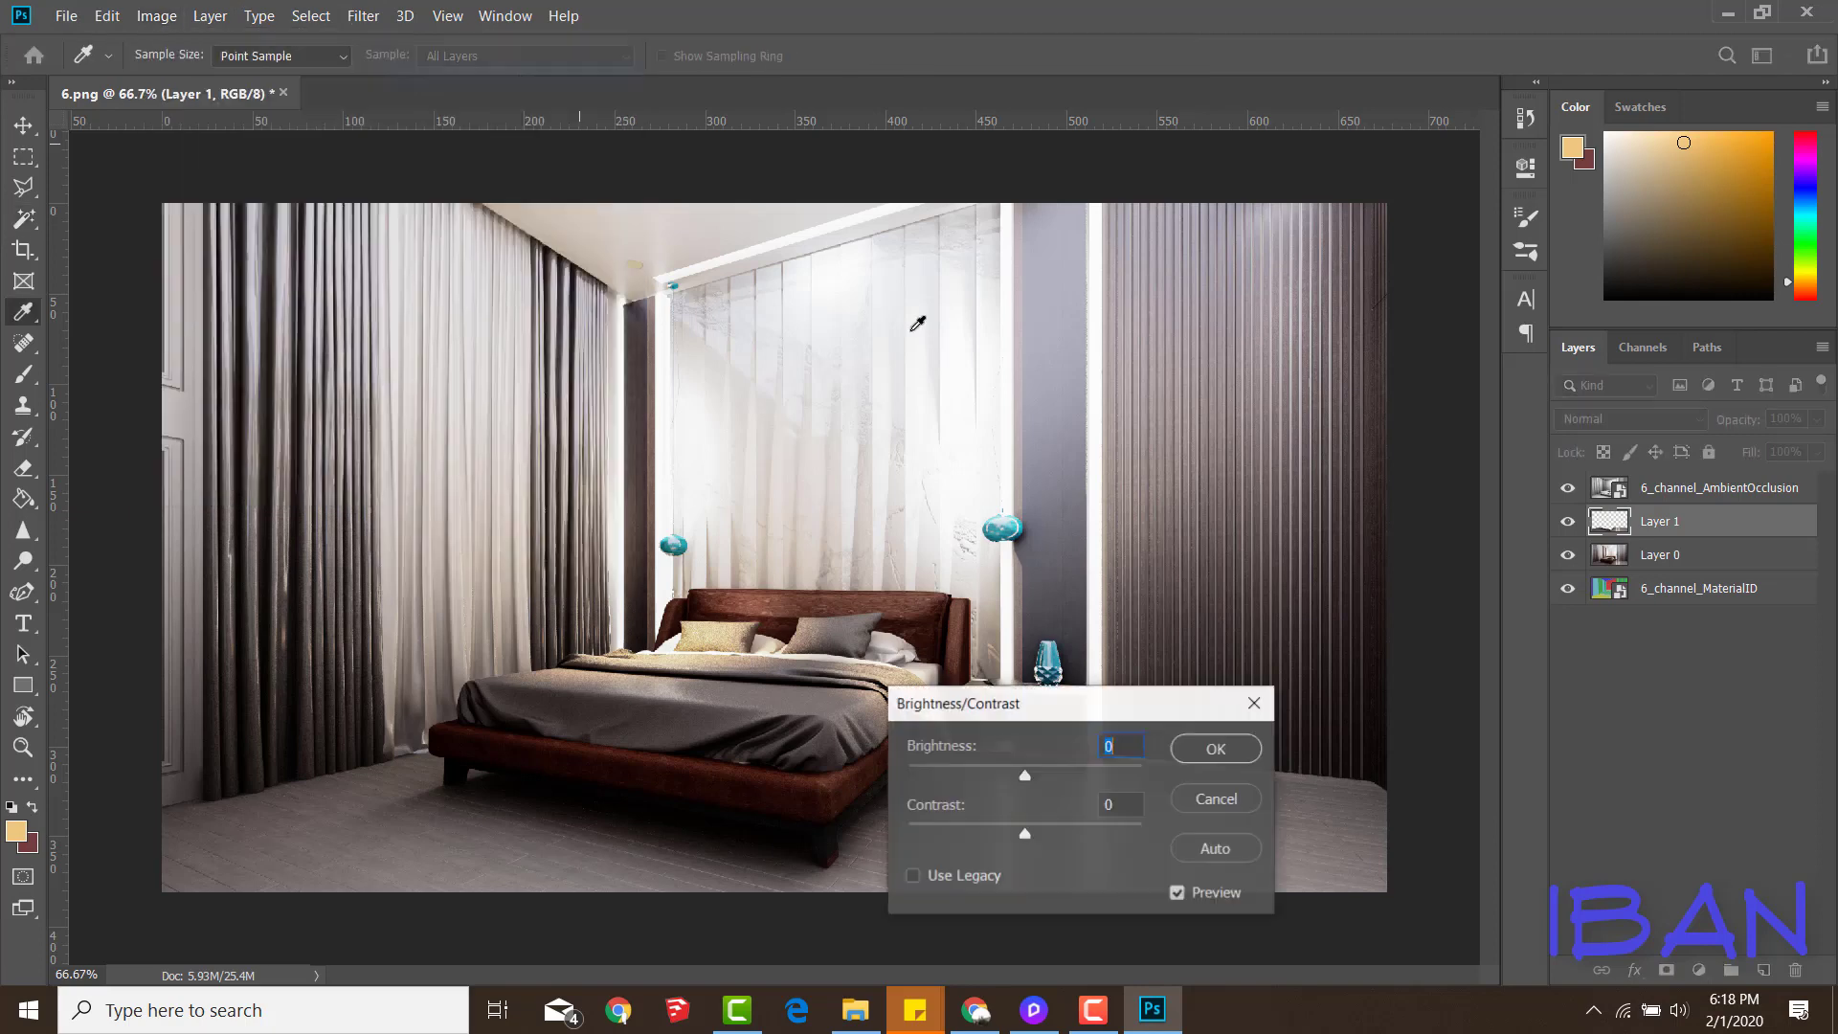
pyautogui.click(1214, 796)
# Apply Levels 14 / 1.00 / 209 to the floor layer
pyautogui.hotkey('ctrl', 'l')
pyautogui.moveTo(1239, 483); pyautogui.dragTo(1280, 486)
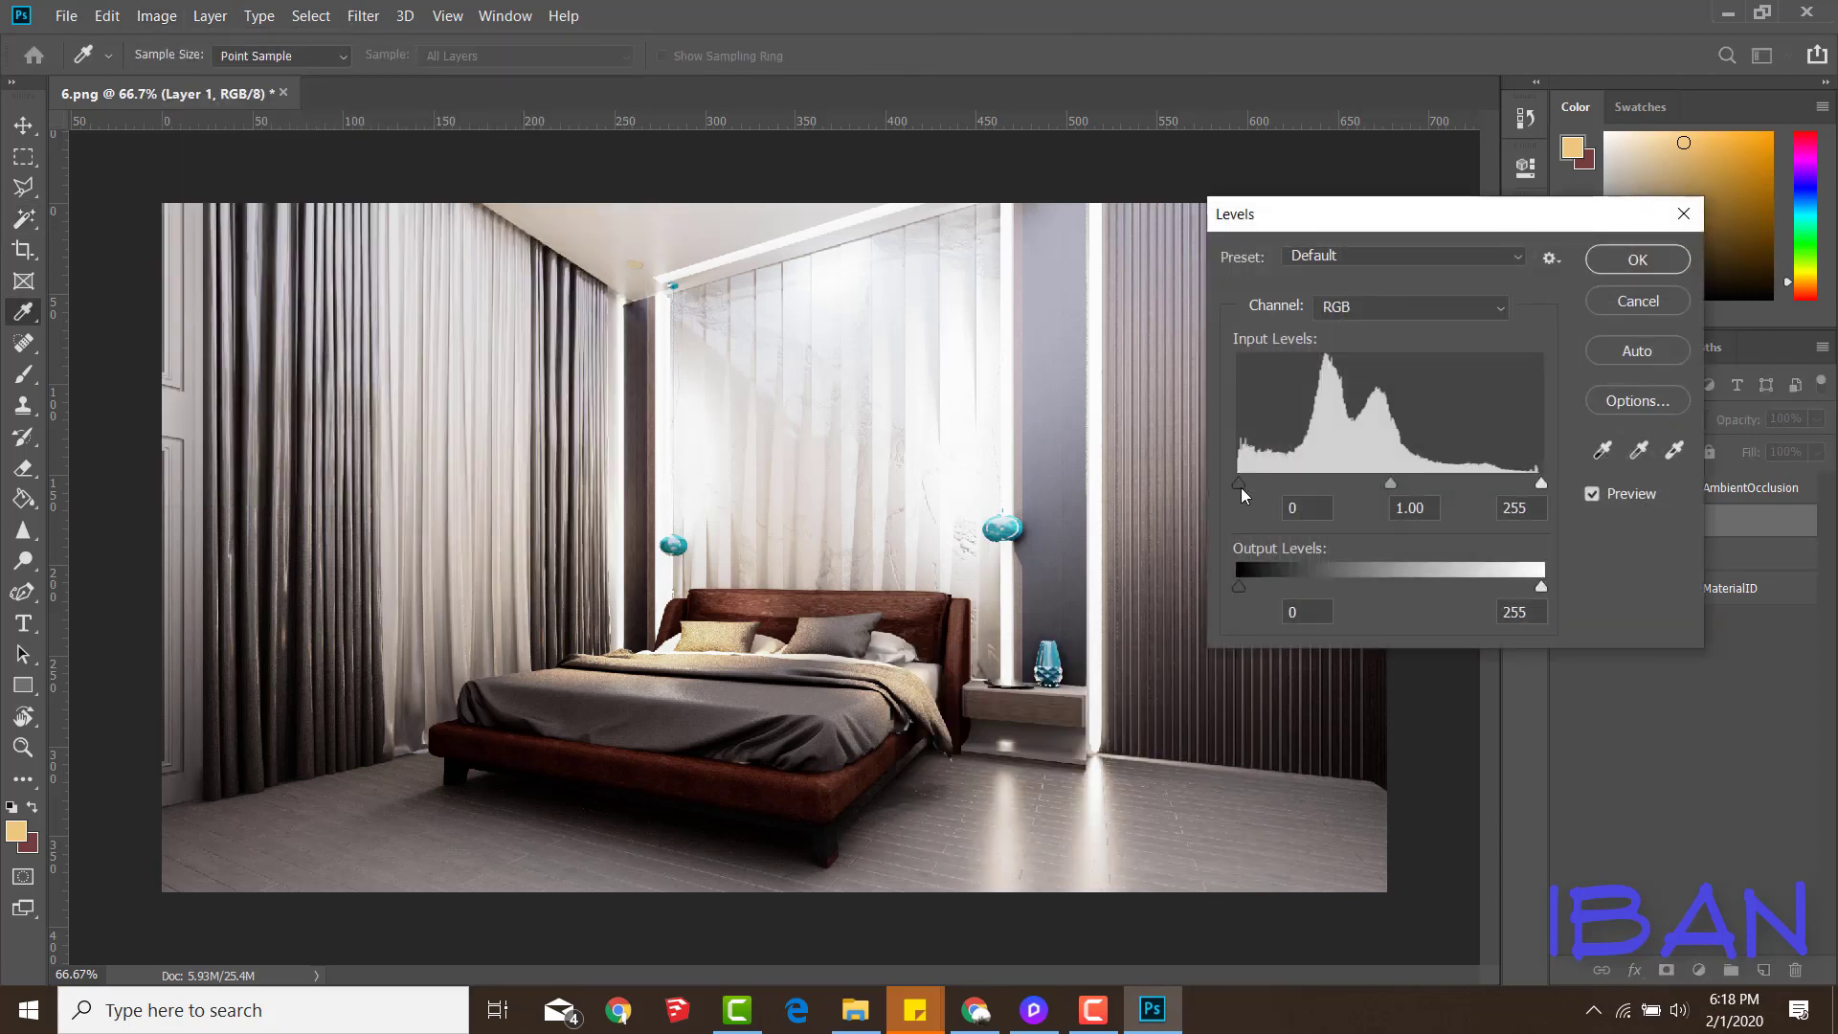
pyautogui.moveTo(1541, 483)
pyautogui.mouseDown()
pyautogui.moveTo(1255, 483)
pyautogui.moveTo(1372, 483)
pyautogui.mouseUp()
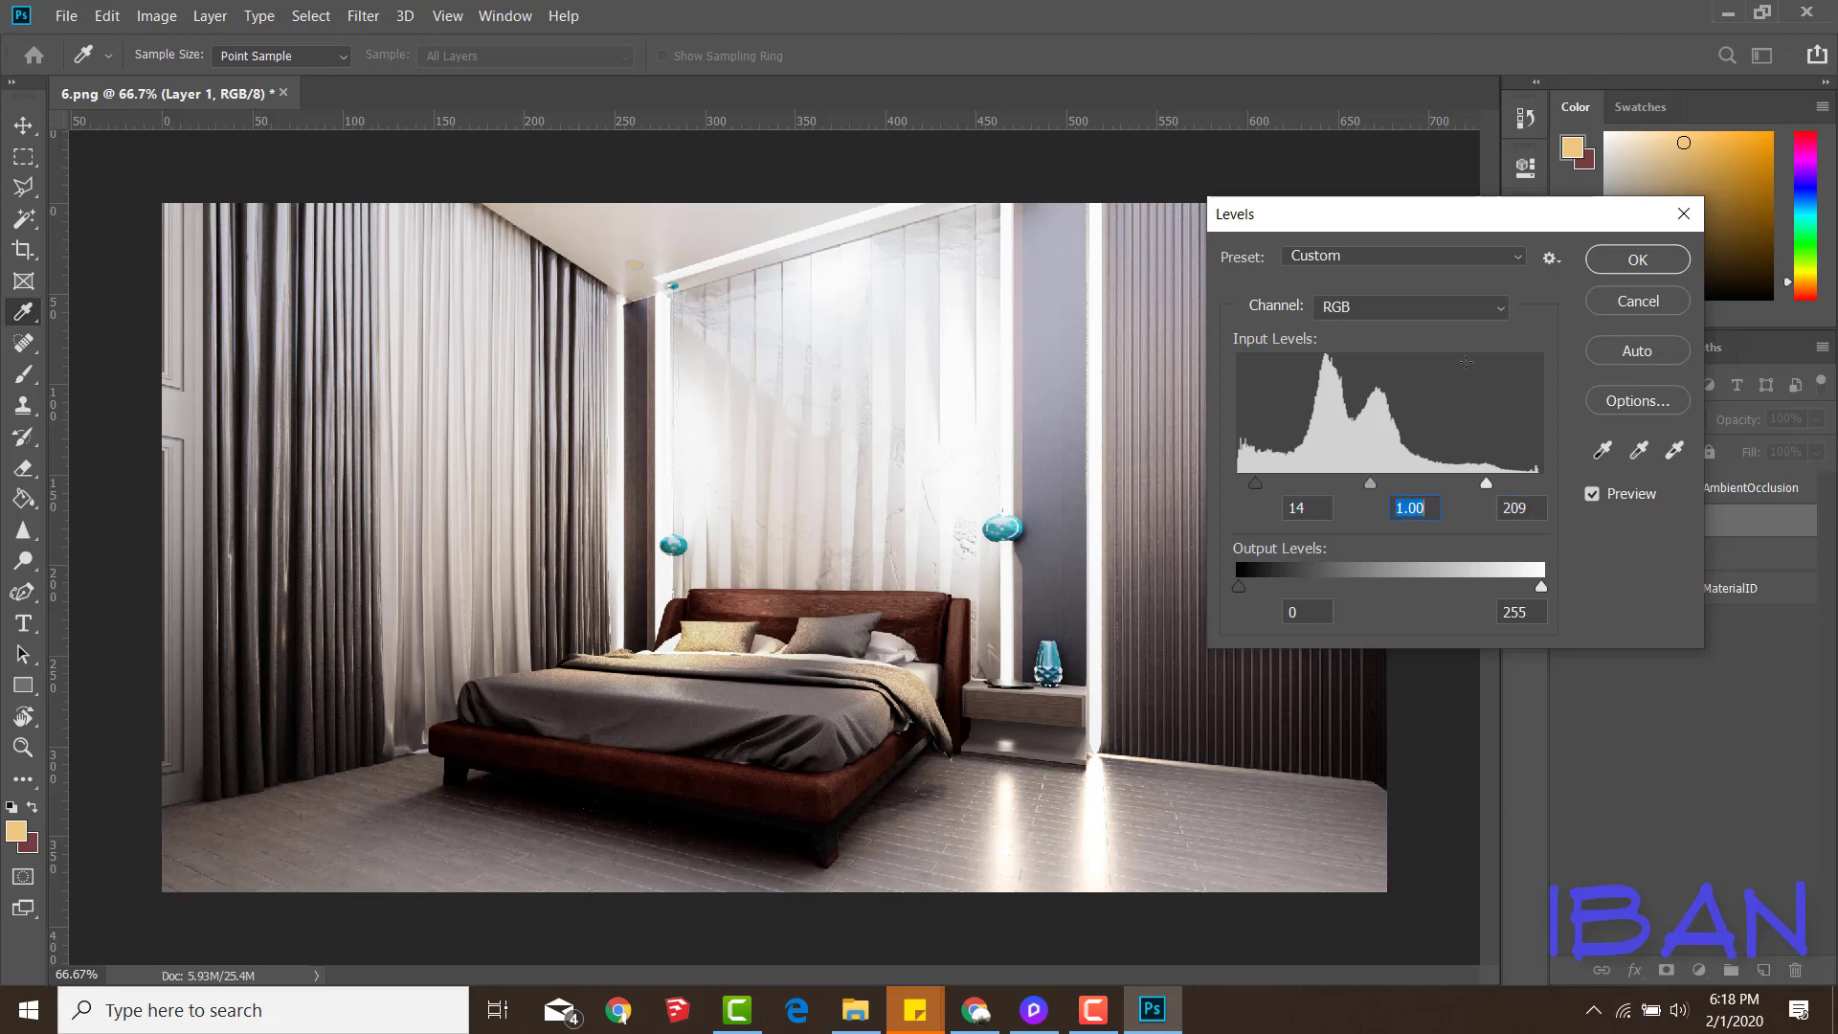
pyautogui.click(1638, 259)
# Set the floor's Brightness/Contrast to brightness -5 and contrast 66
pyautogui.click(156, 15)
pyautogui.click(450, 73)
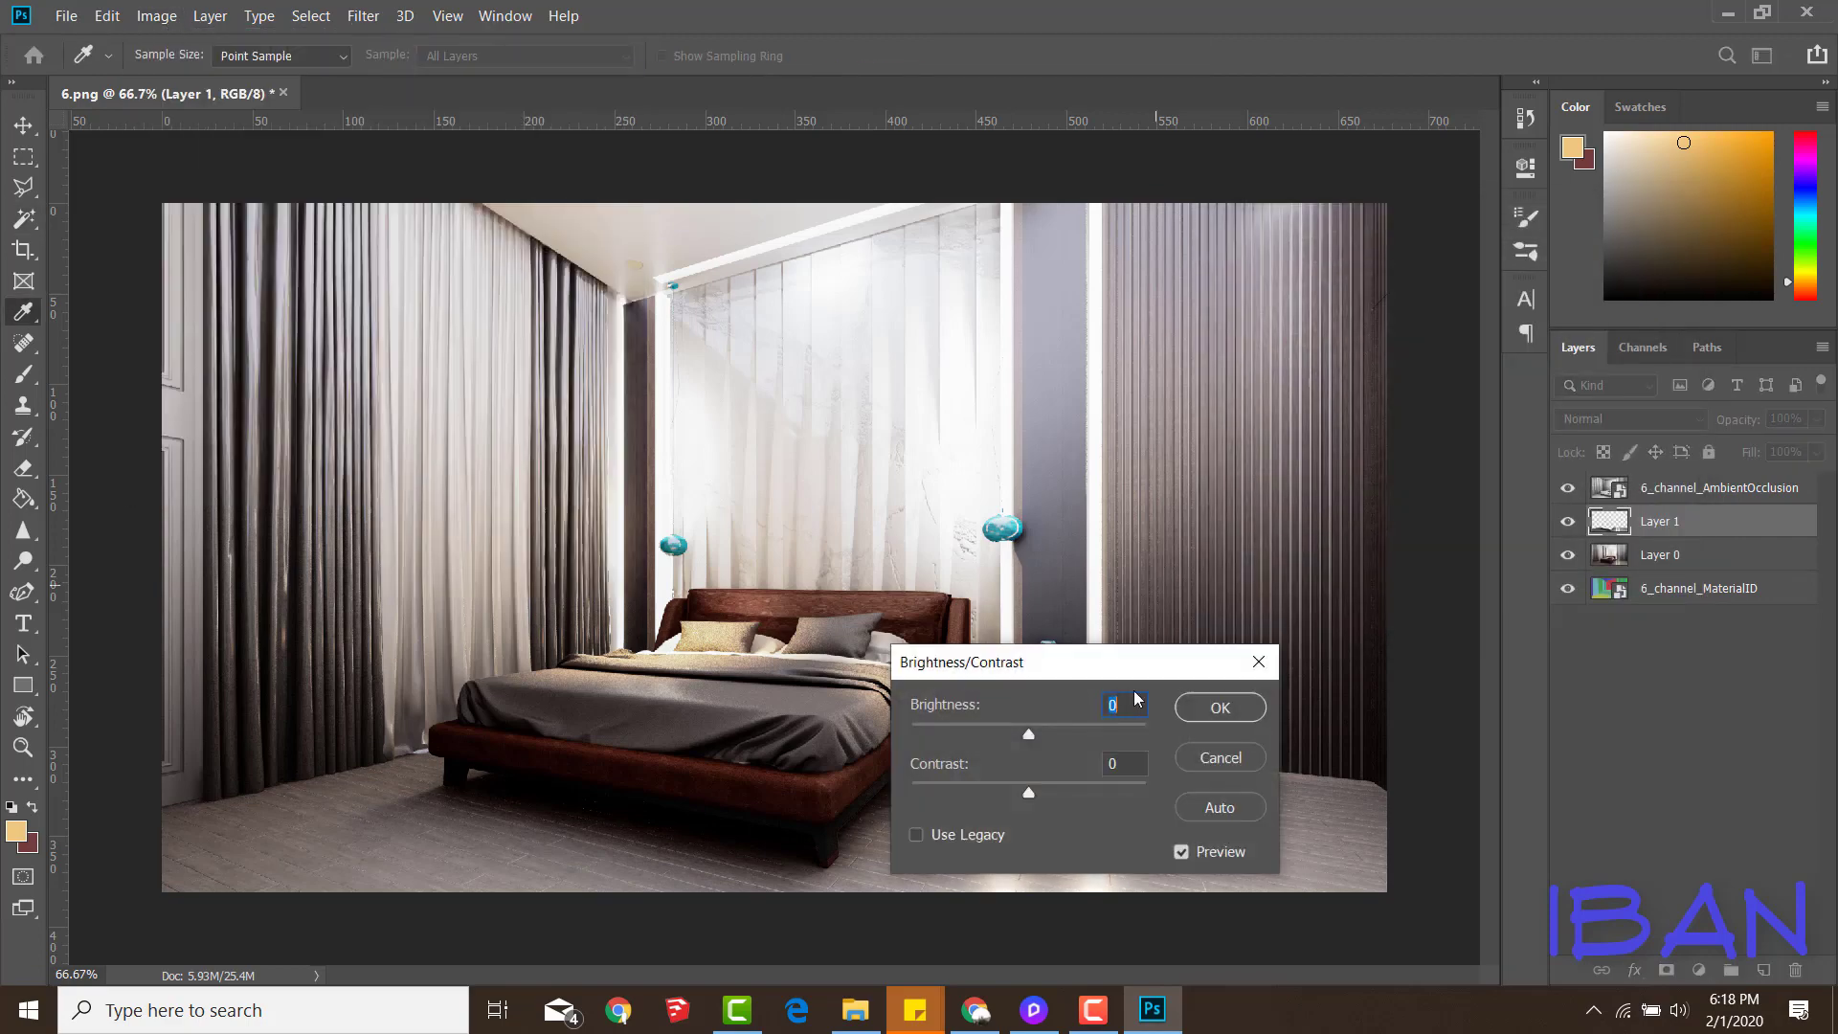
pyautogui.moveTo(1092, 476); pyautogui.dragTo(1106, 491)
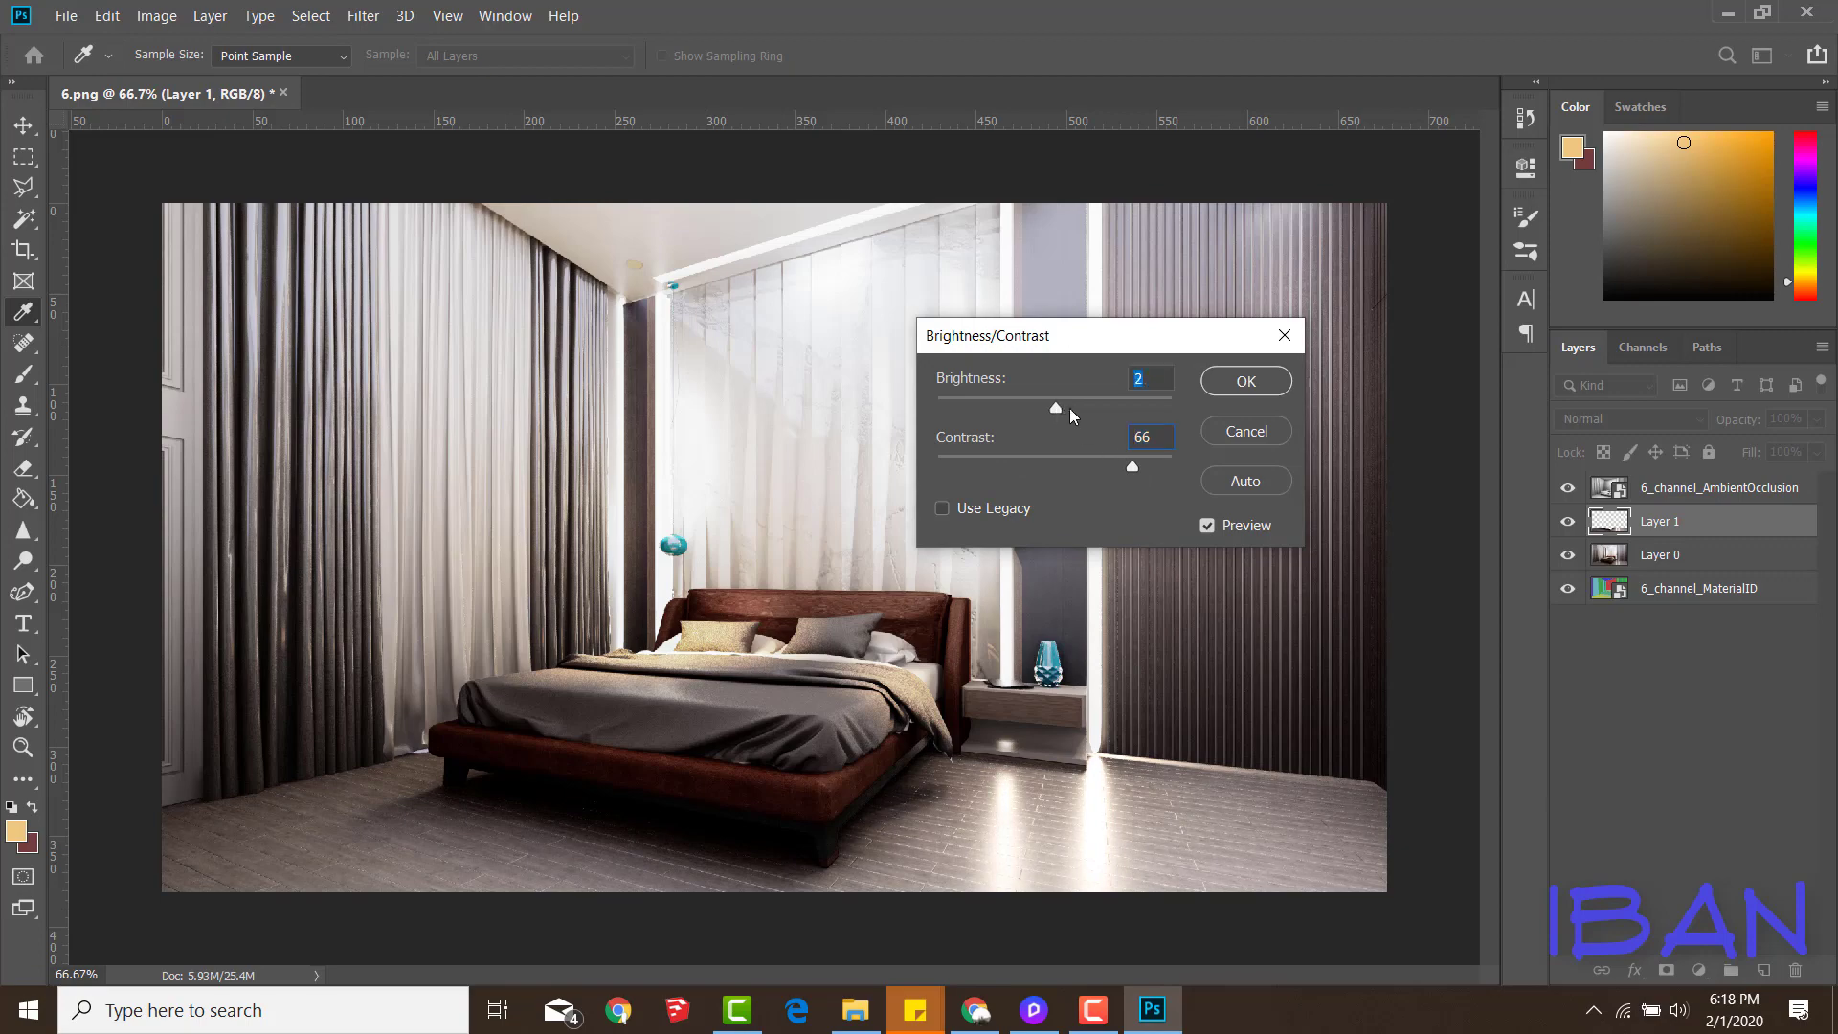
pyautogui.moveTo(1055, 409)
pyautogui.mouseDown()
pyautogui.moveTo(997, 421)
pyautogui.moveTo(1076, 421)
pyautogui.moveTo(1055, 421)
pyautogui.mouseUp()
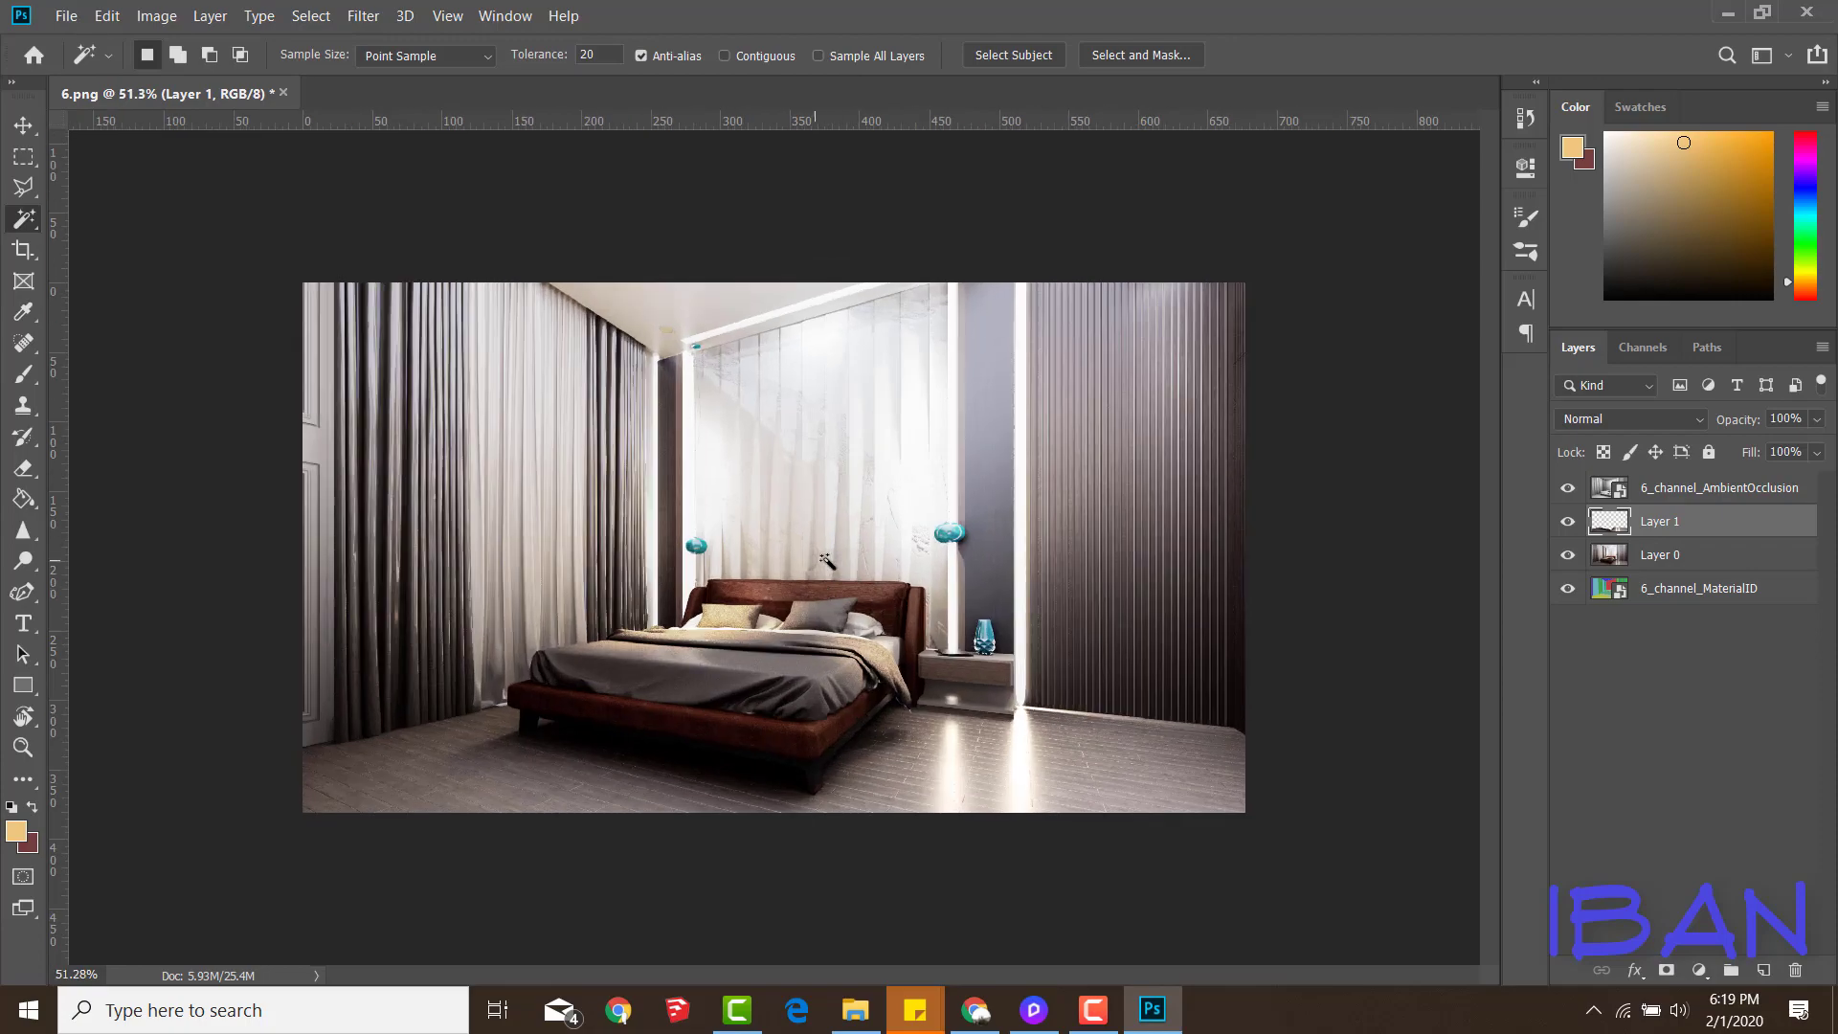
pyautogui.keyDown('alt'); pyautogui.scroll(3, 1340, 536); pyautogui.keyUp('alt')
# Select the bed frame on the MaterialID layer and copy it from Layer 0 to a new layer
pyautogui.click(1709, 564)
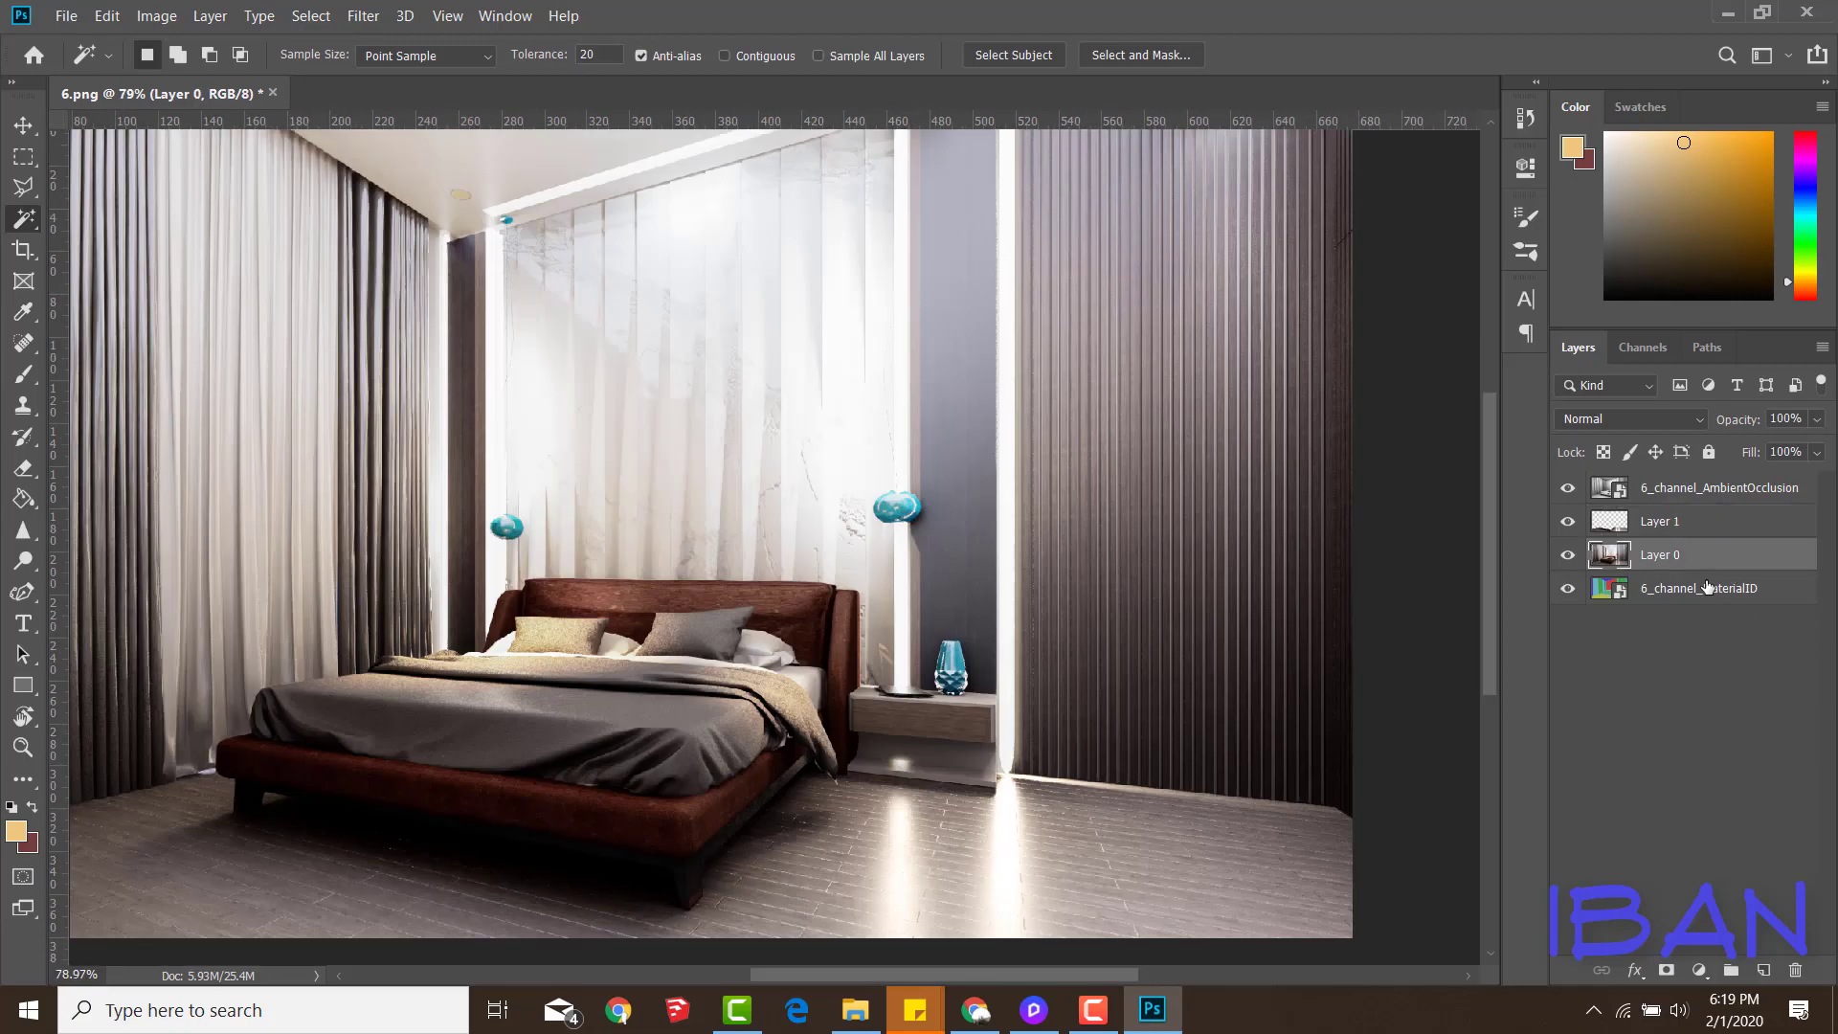
pyautogui.keyDown('alt'); pyautogui.scroll(3, 1053, 622); pyautogui.keyUp('alt')
pyautogui.click(985, 669)
pyautogui.keyDown('alt'); pyautogui.scroll(-4, 1051, 620); pyautogui.keyUp('alt')
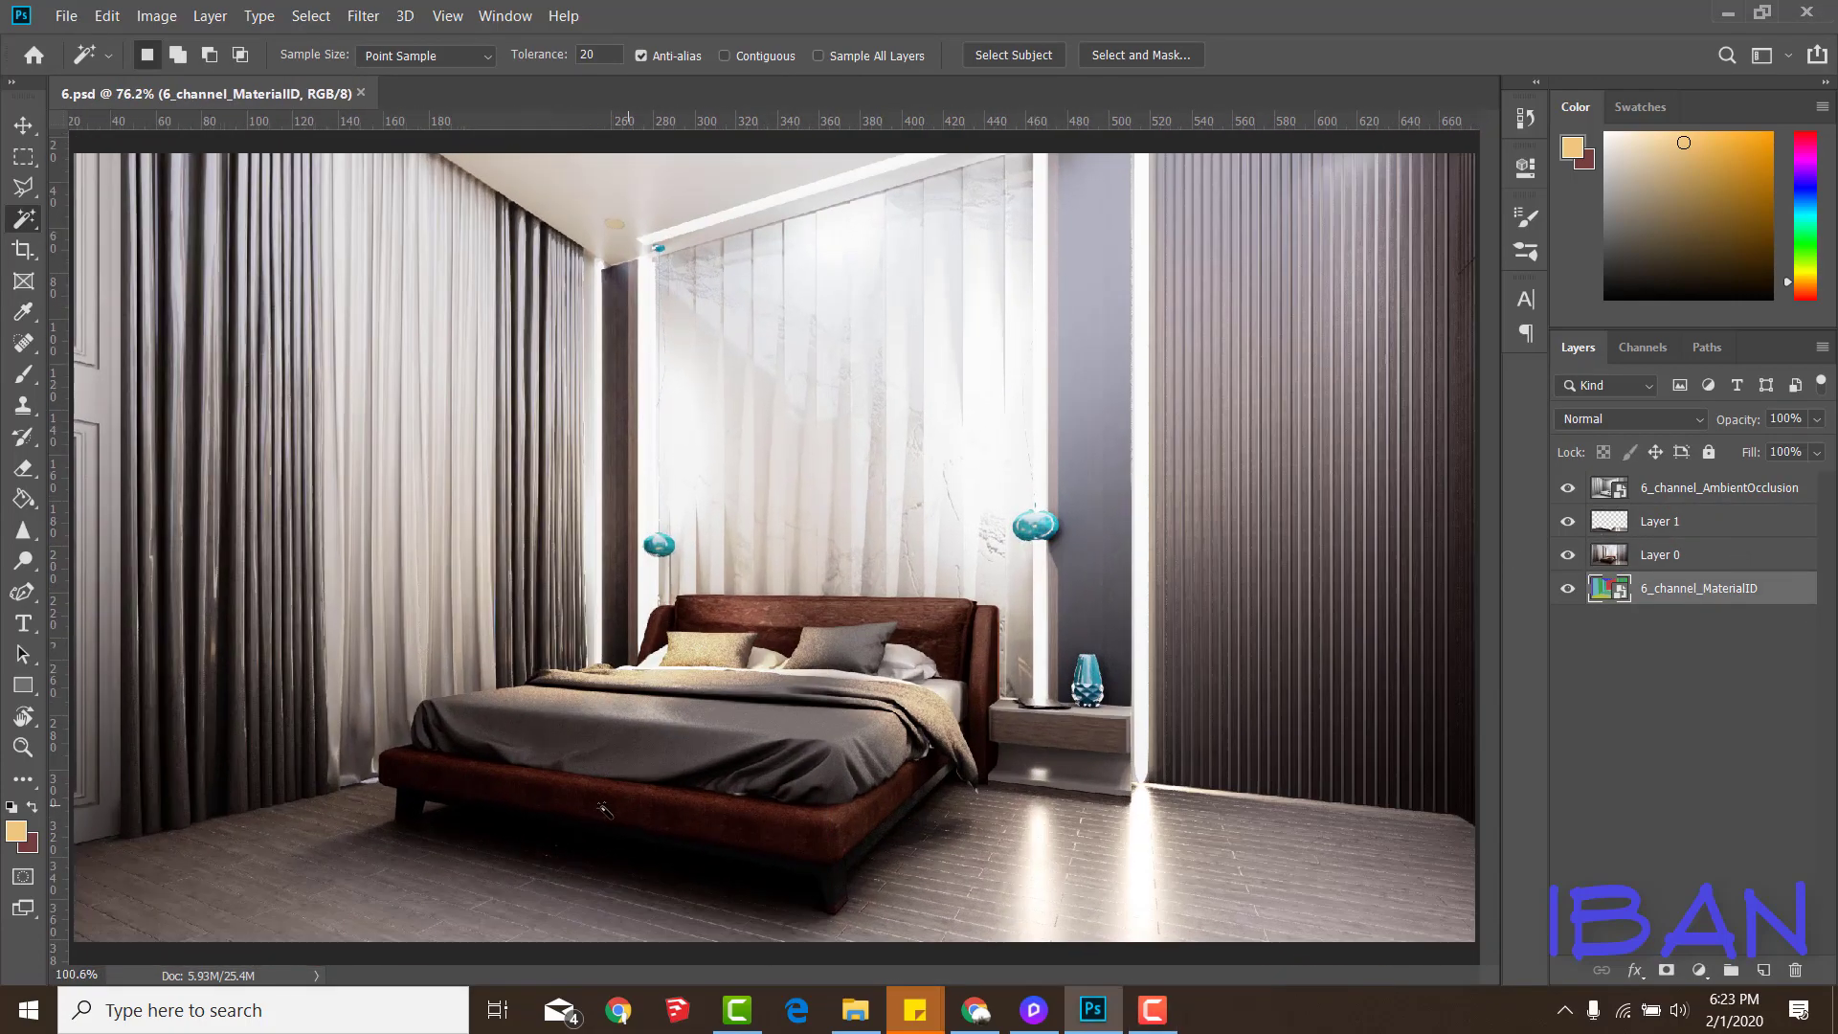
pyautogui.keyDown('alt'); pyautogui.scroll(2, 603, 808); pyautogui.keyUp('alt')
pyautogui.click(603, 809)
pyautogui.keyDown('alt'); pyautogui.scroll(-2, 603, 808); pyautogui.keyUp('alt')
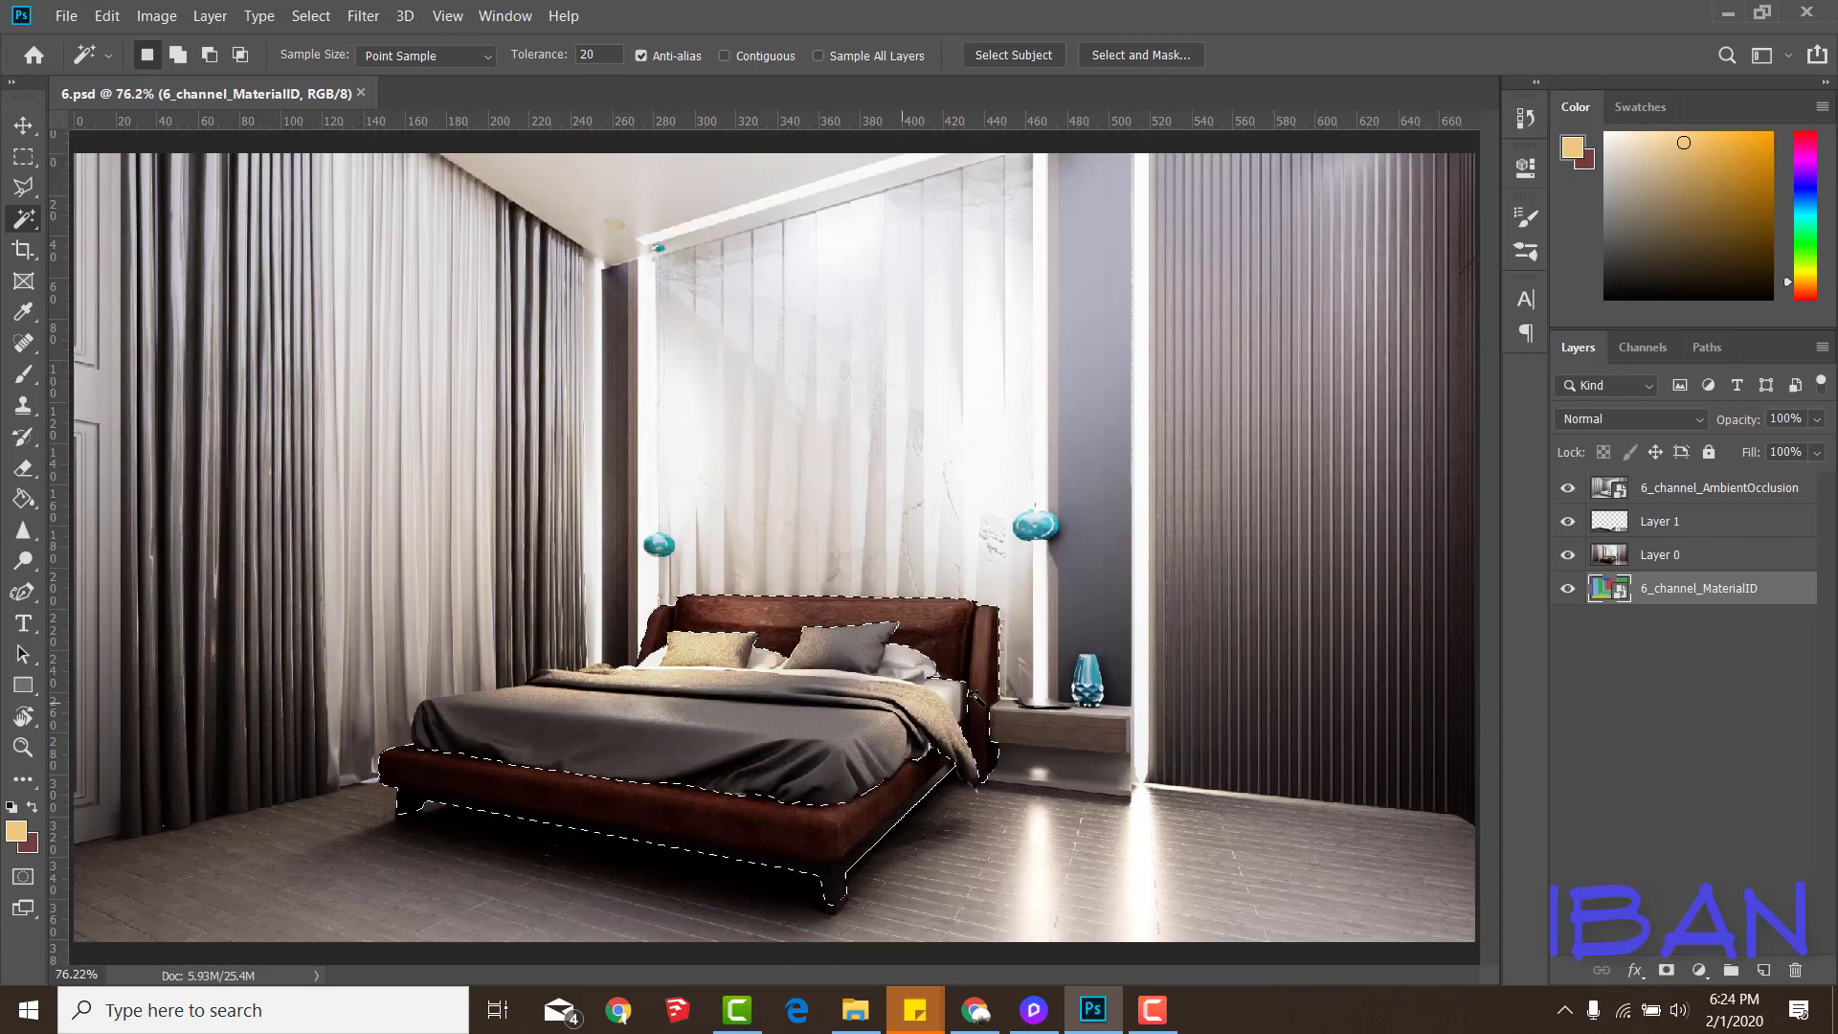
pyautogui.click(1656, 557)
pyautogui.hotkey('ctrl', 'j')
# Give the bed frame Hue/Saturation with saturation +23 and lightness +3
pyautogui.click(156, 16)
pyautogui.moveTo(192, 73)
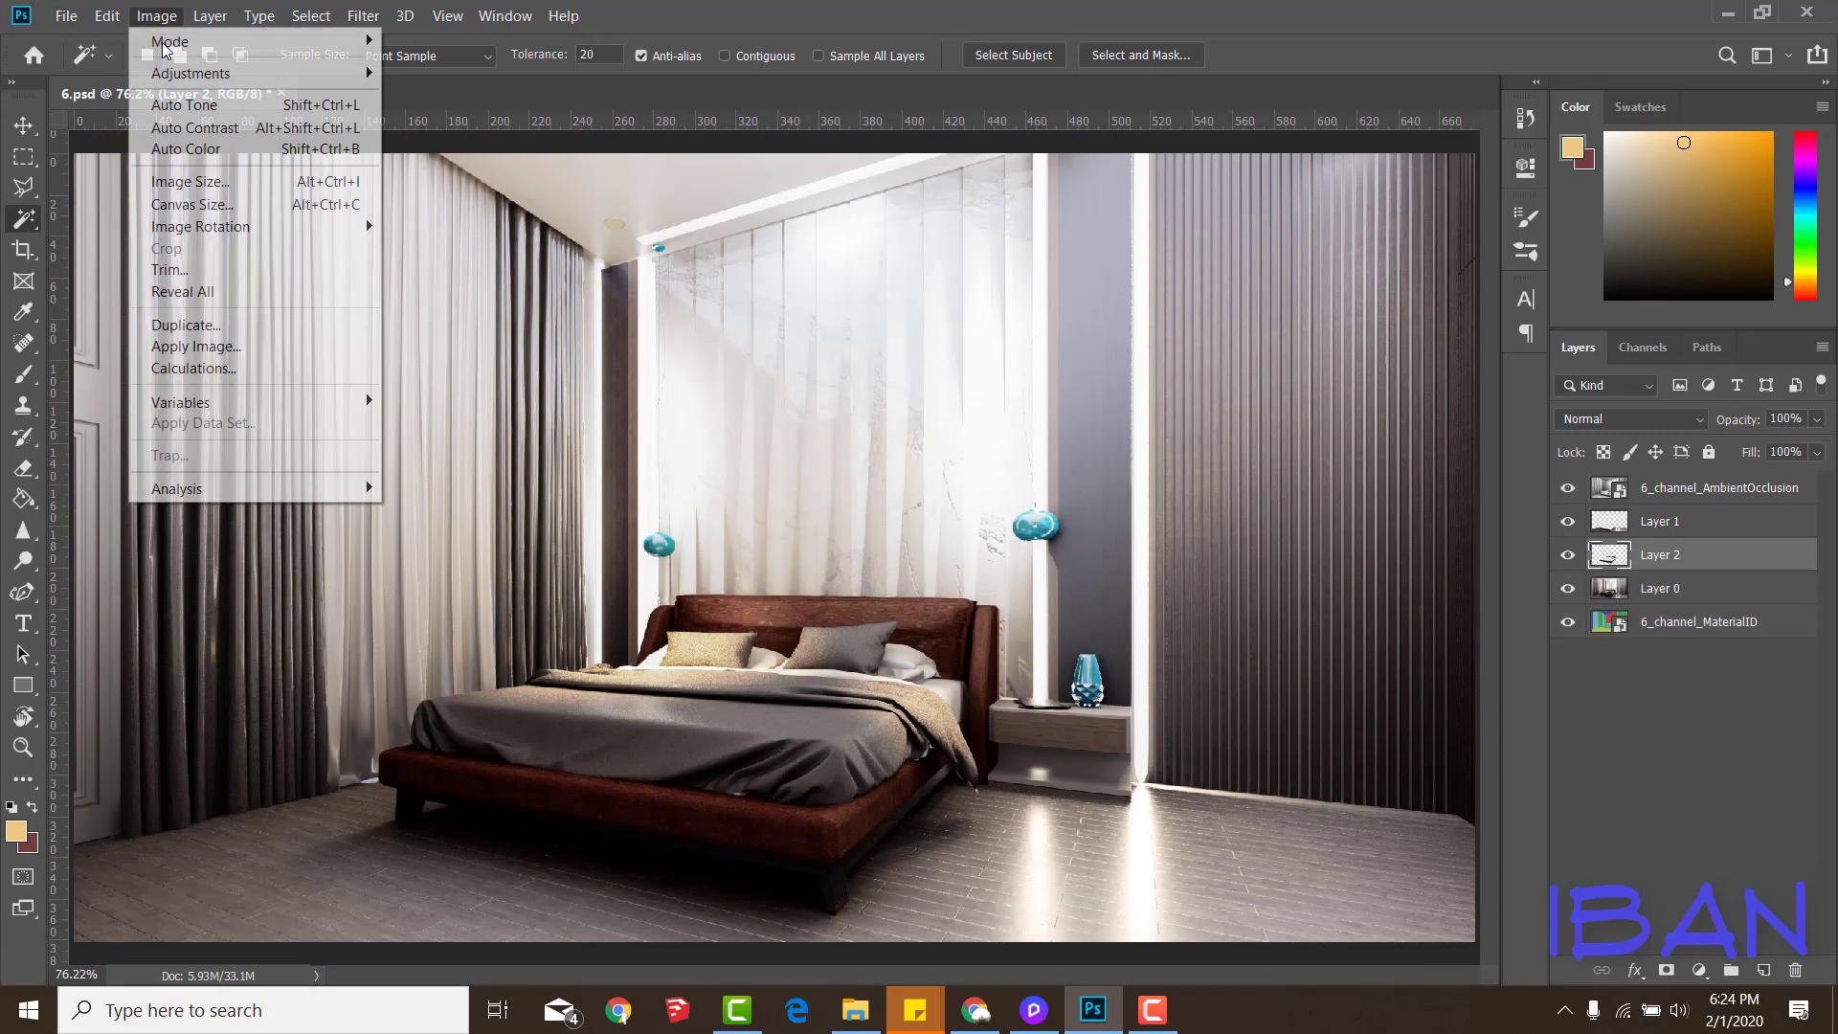
pyautogui.click(459, 73)
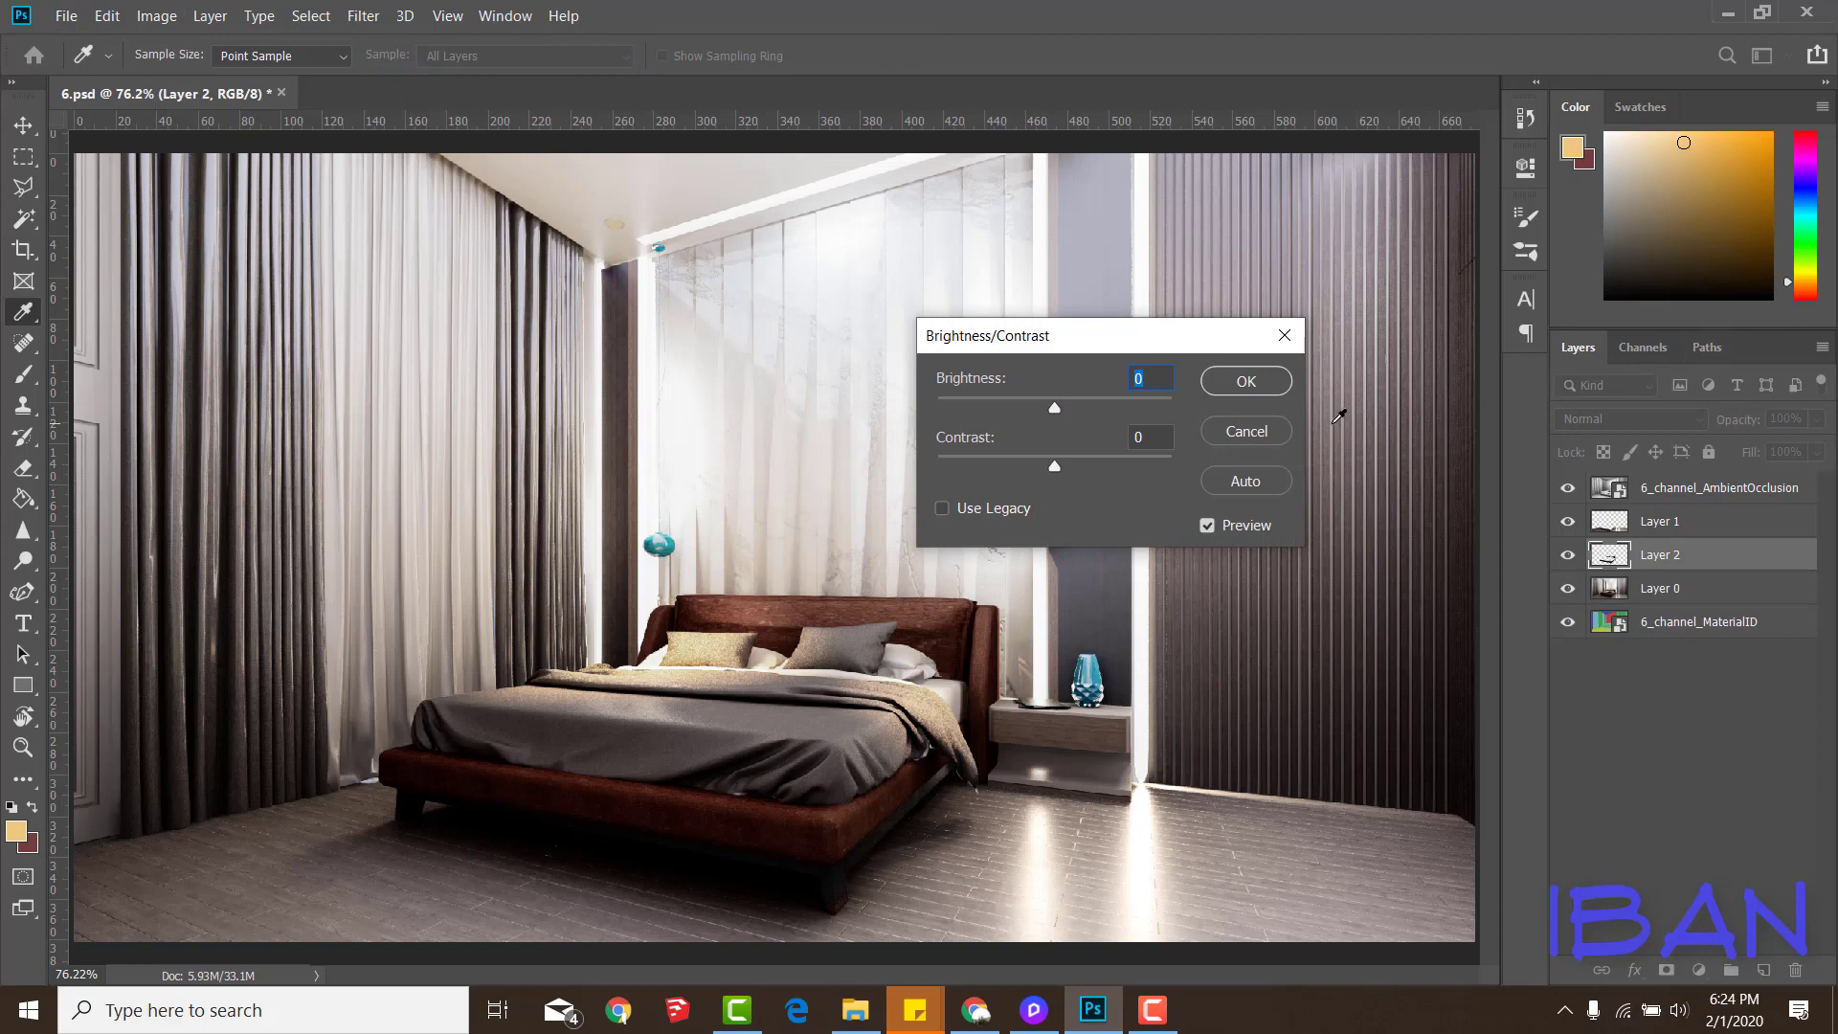
pyautogui.click(1246, 431)
pyautogui.click(168, 19)
pyautogui.moveTo(190, 73)
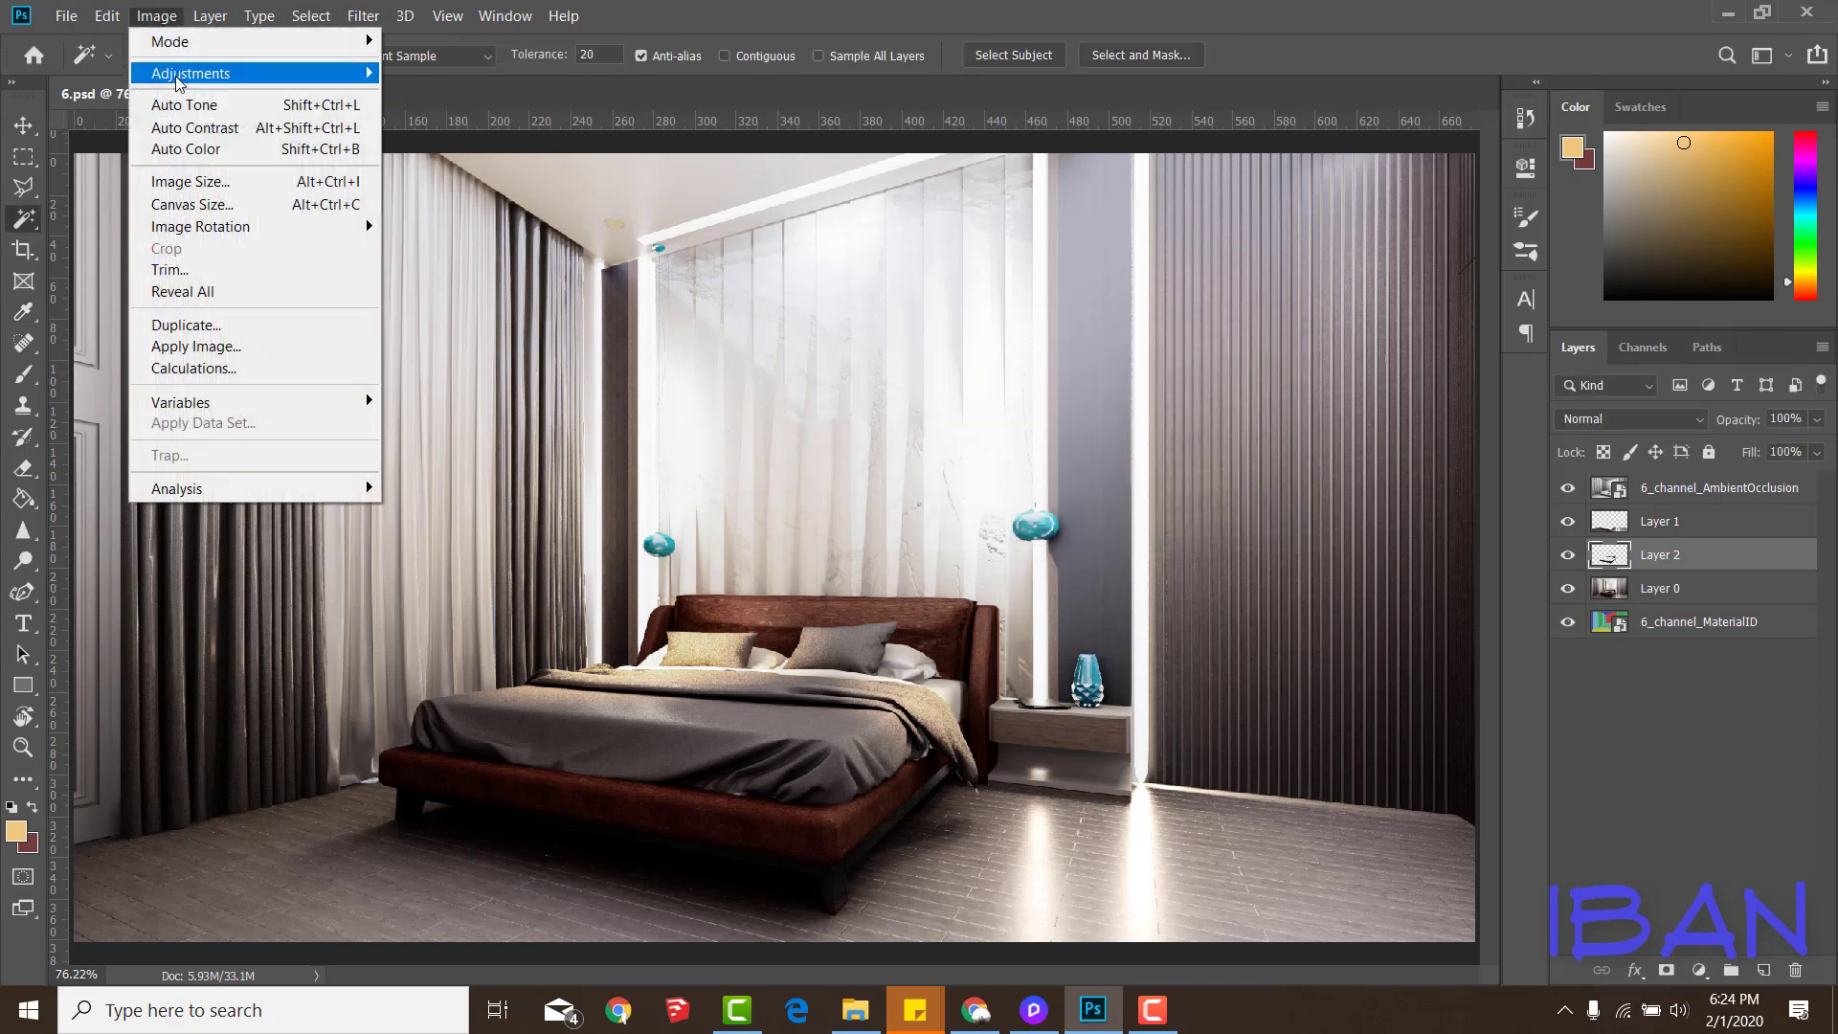
pyautogui.click(521, 196)
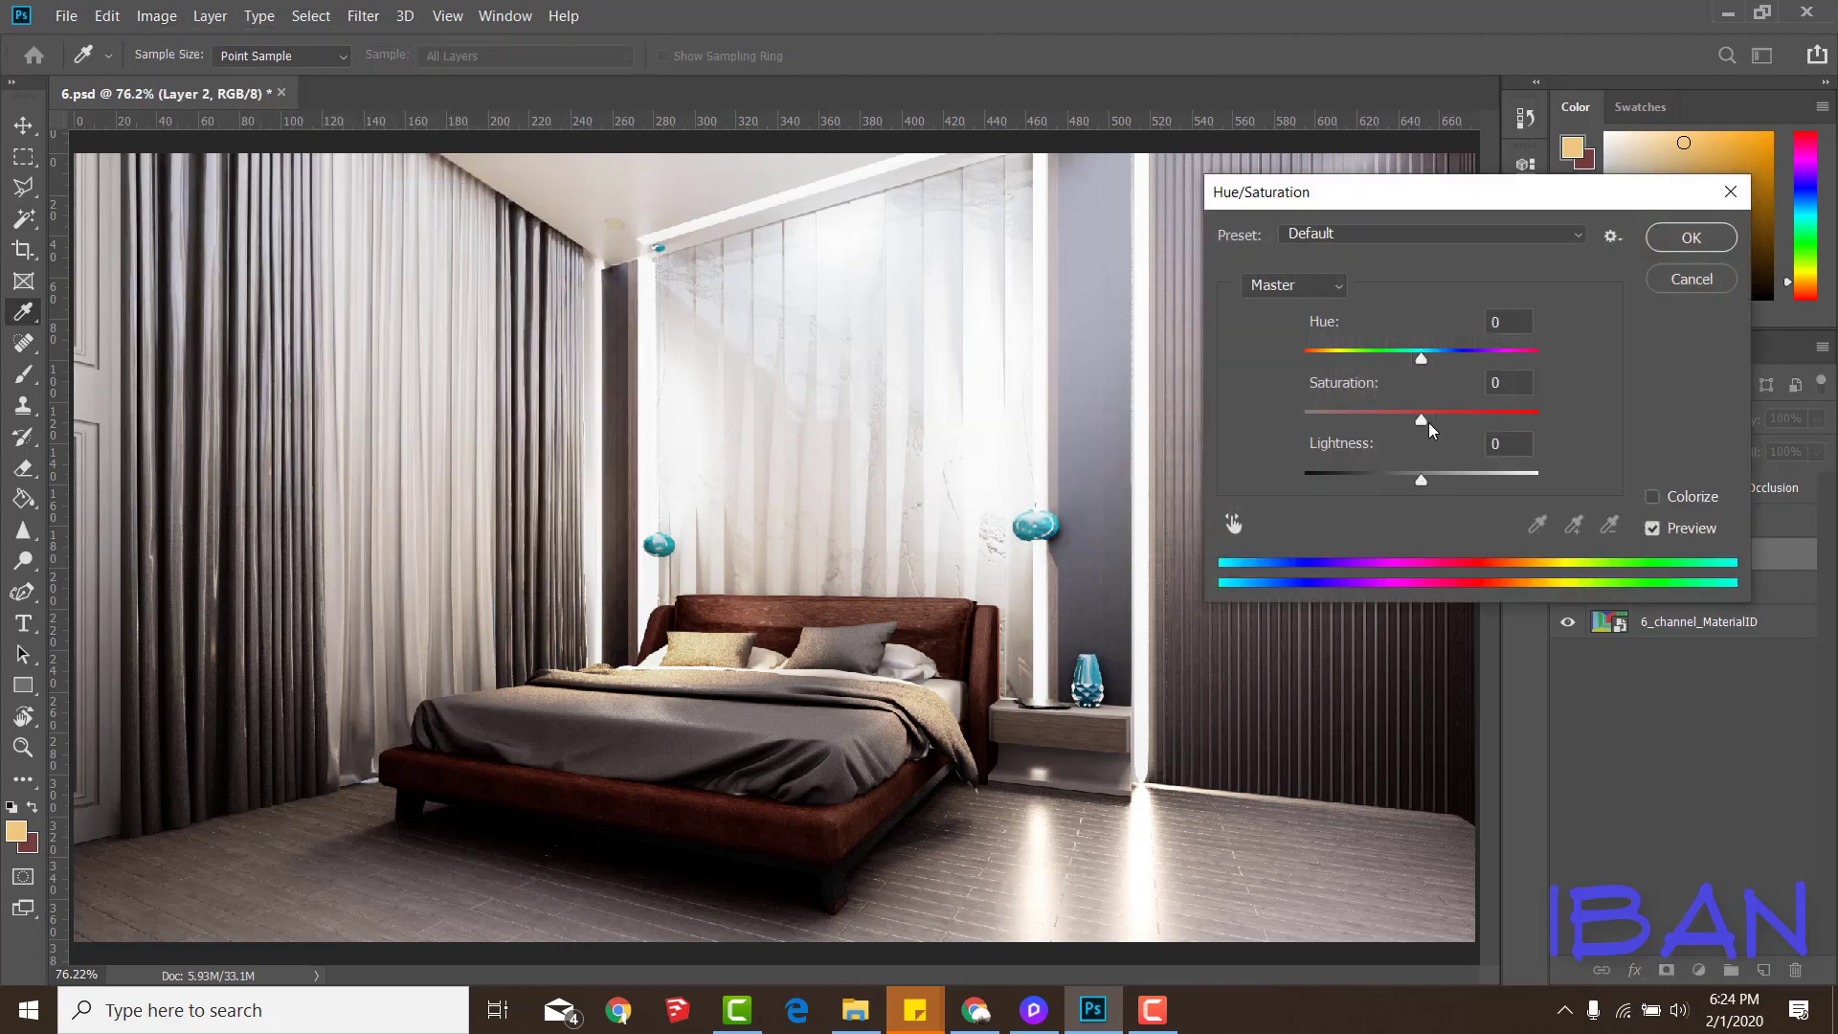
pyautogui.moveTo(1420, 419)
pyautogui.mouseDown()
pyautogui.moveTo(1491, 419)
pyautogui.moveTo(1458, 434)
pyautogui.mouseUp()
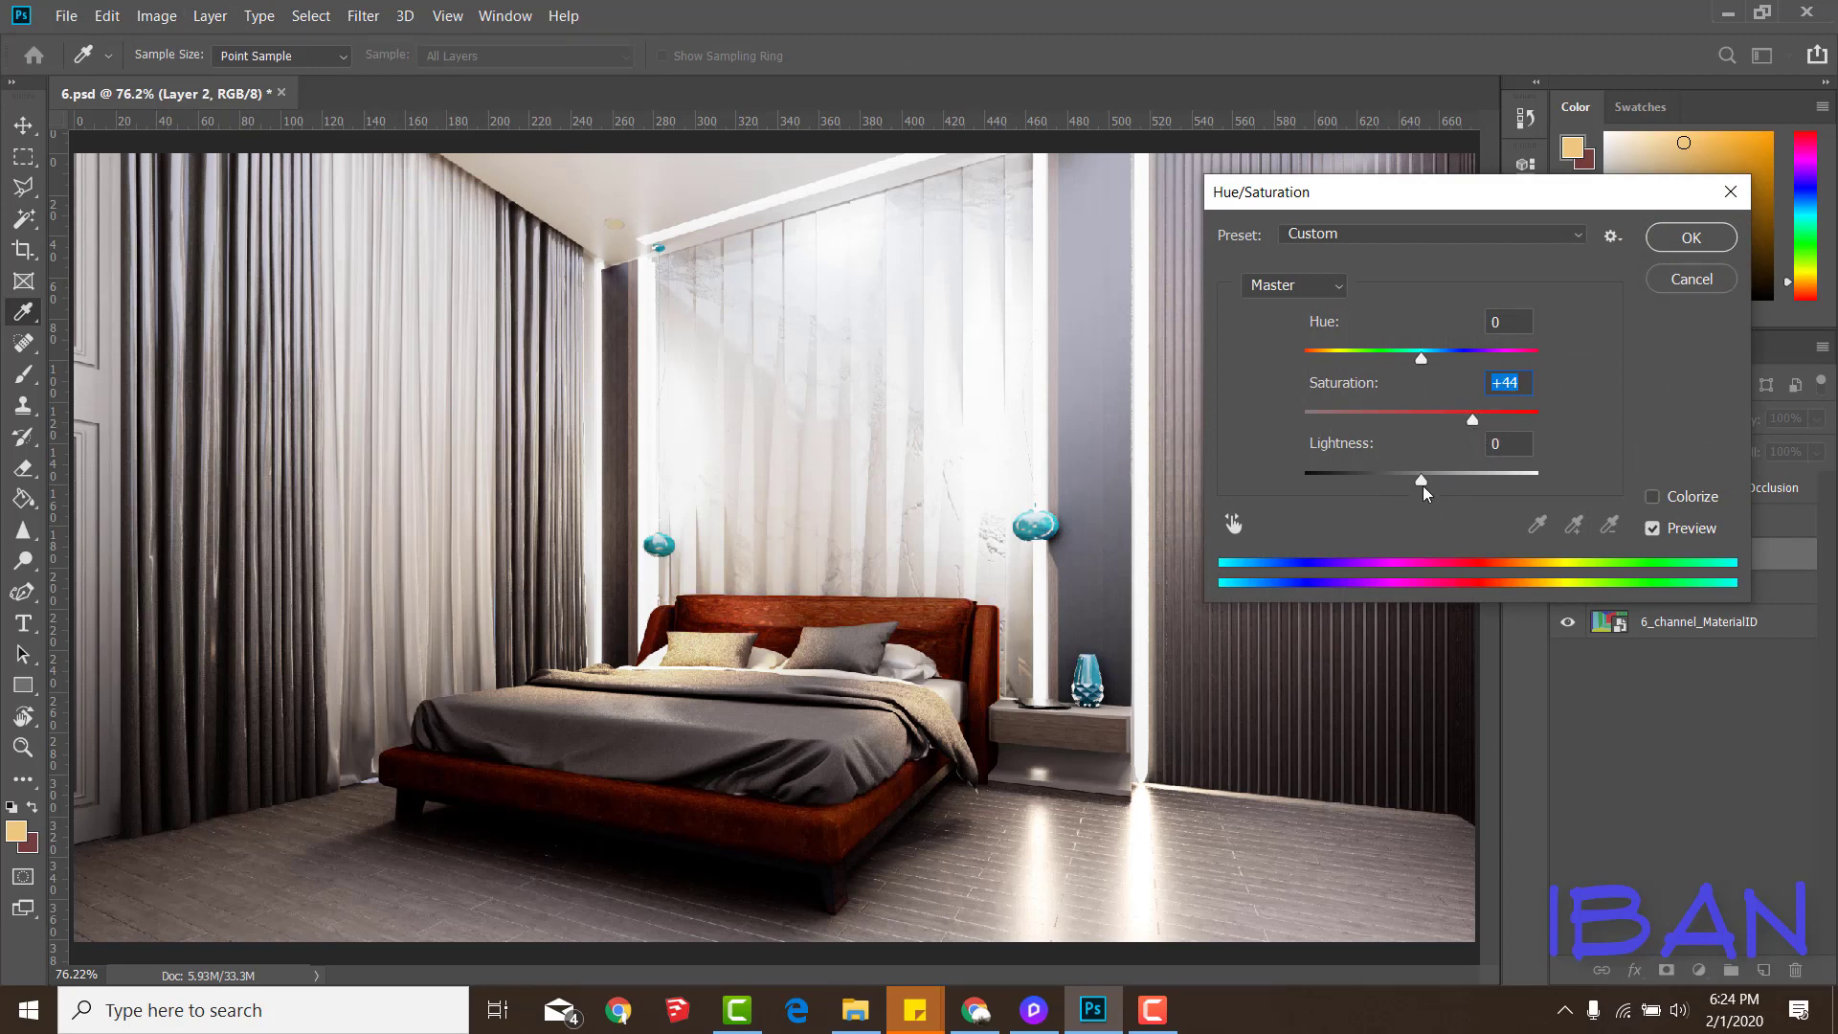
pyautogui.moveTo(1421, 481); pyautogui.dragTo(1423, 486)
pyautogui.moveTo(1472, 422); pyautogui.dragTo(1450, 429)
# Commit the bed saturation, then copy the back wall from Layer 0 onto its own layer
pyautogui.click(1688, 240)
pyautogui.press('w')
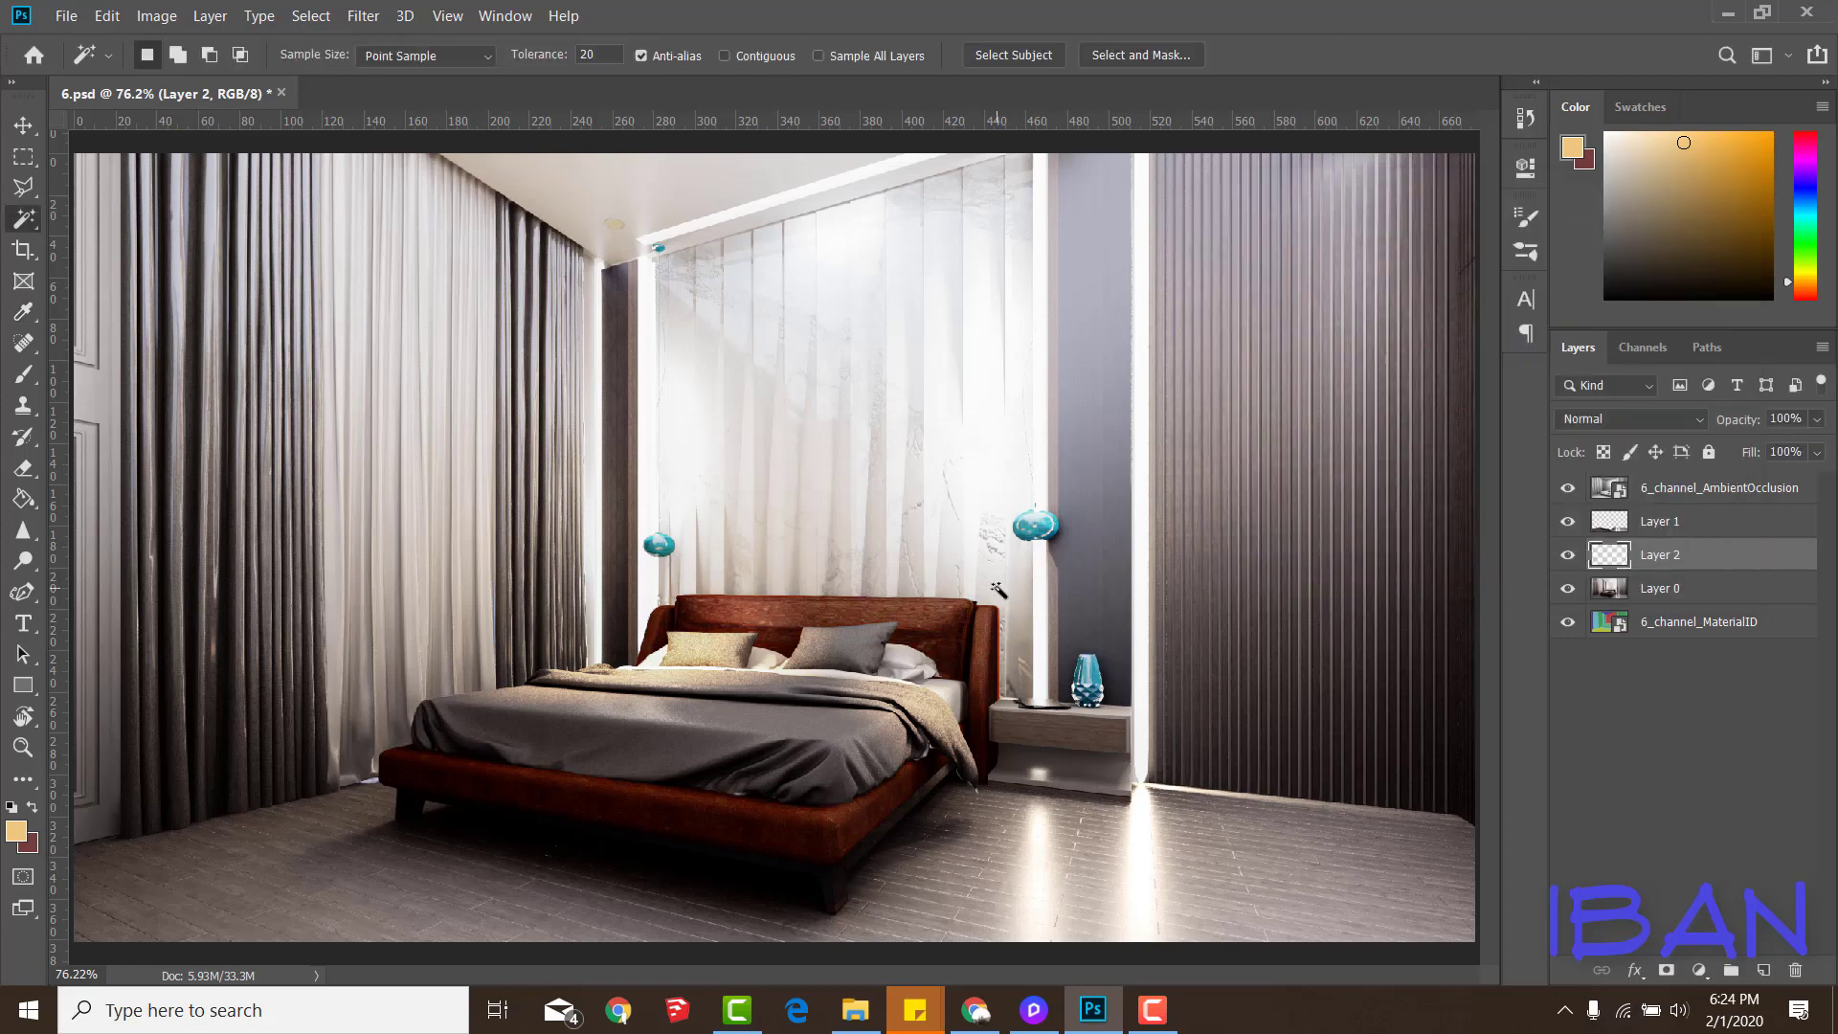
pyautogui.keyDown('alt'); pyautogui.scroll(-3, 881, 436); pyautogui.keyUp('alt')
pyautogui.keyDown('alt'); pyautogui.scroll(3, 880, 436); pyautogui.keyUp('alt')
pyautogui.keyDown('alt'); pyautogui.scroll(2, 861, 431); pyautogui.keyUp('alt')
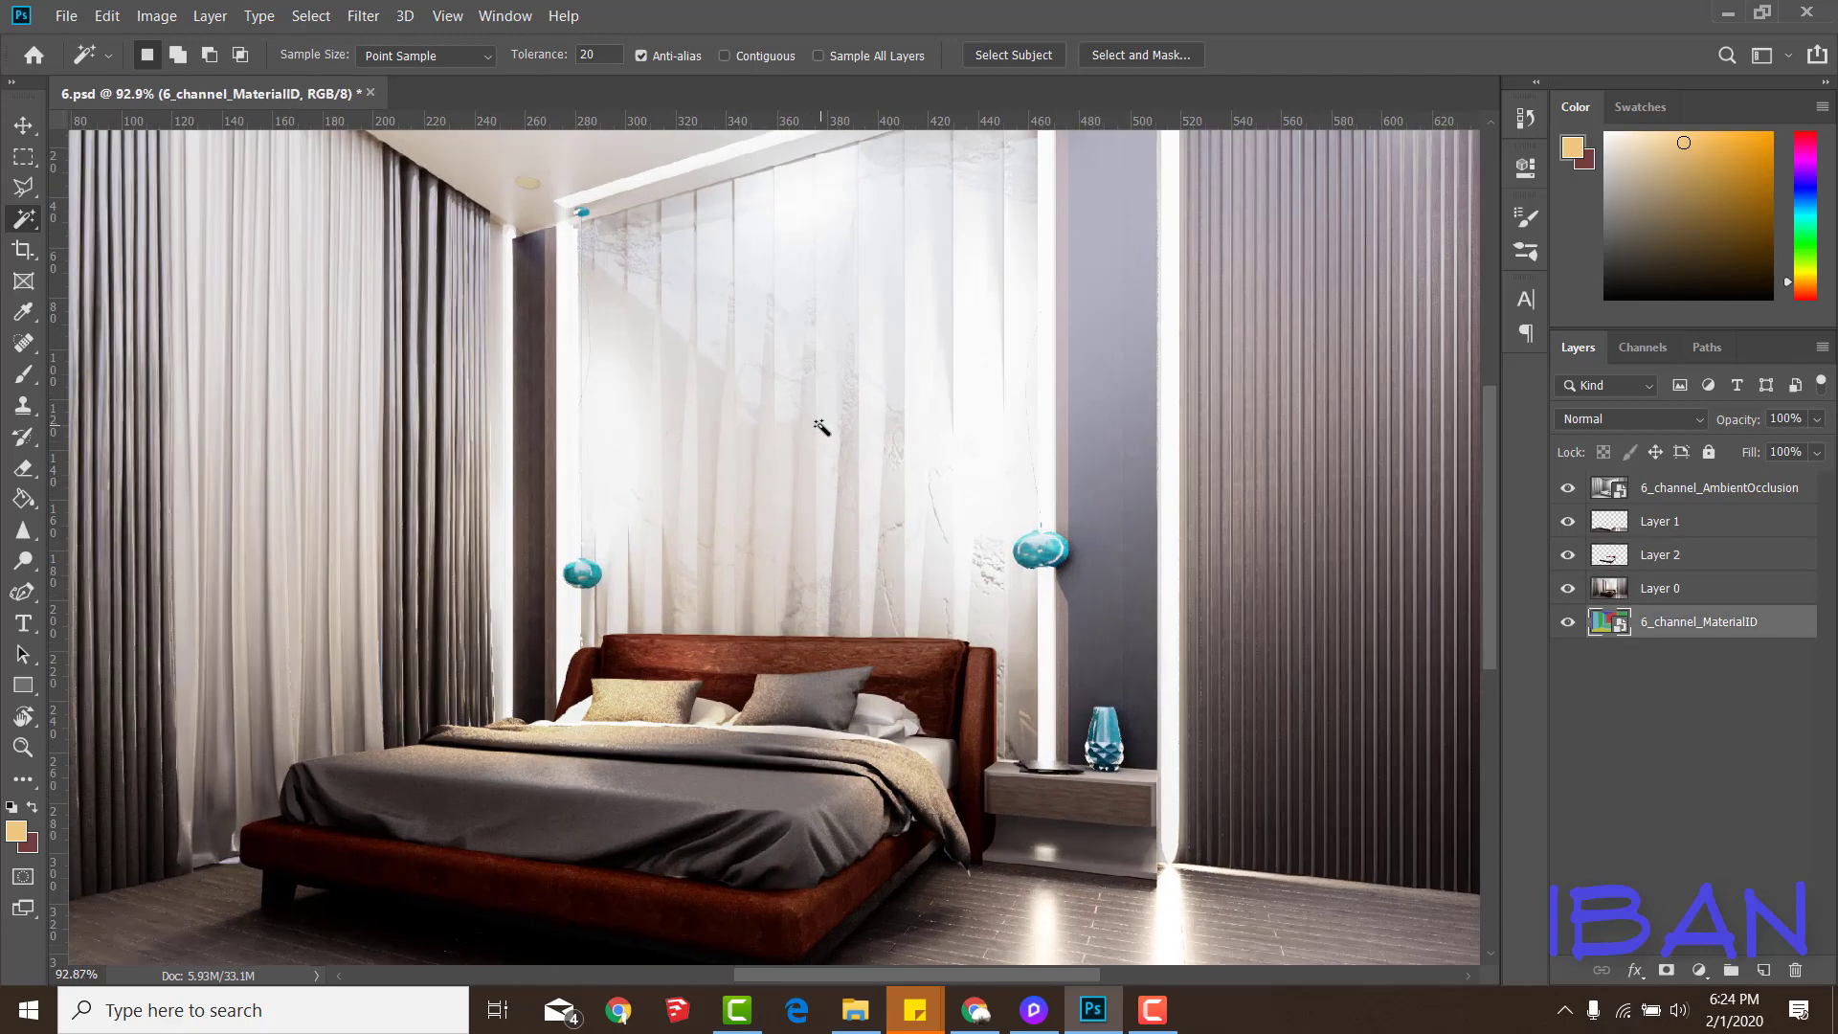
pyautogui.click(825, 507)
pyautogui.keyDown('alt'); pyautogui.scroll(-3, 825, 507); pyautogui.keyUp('alt')
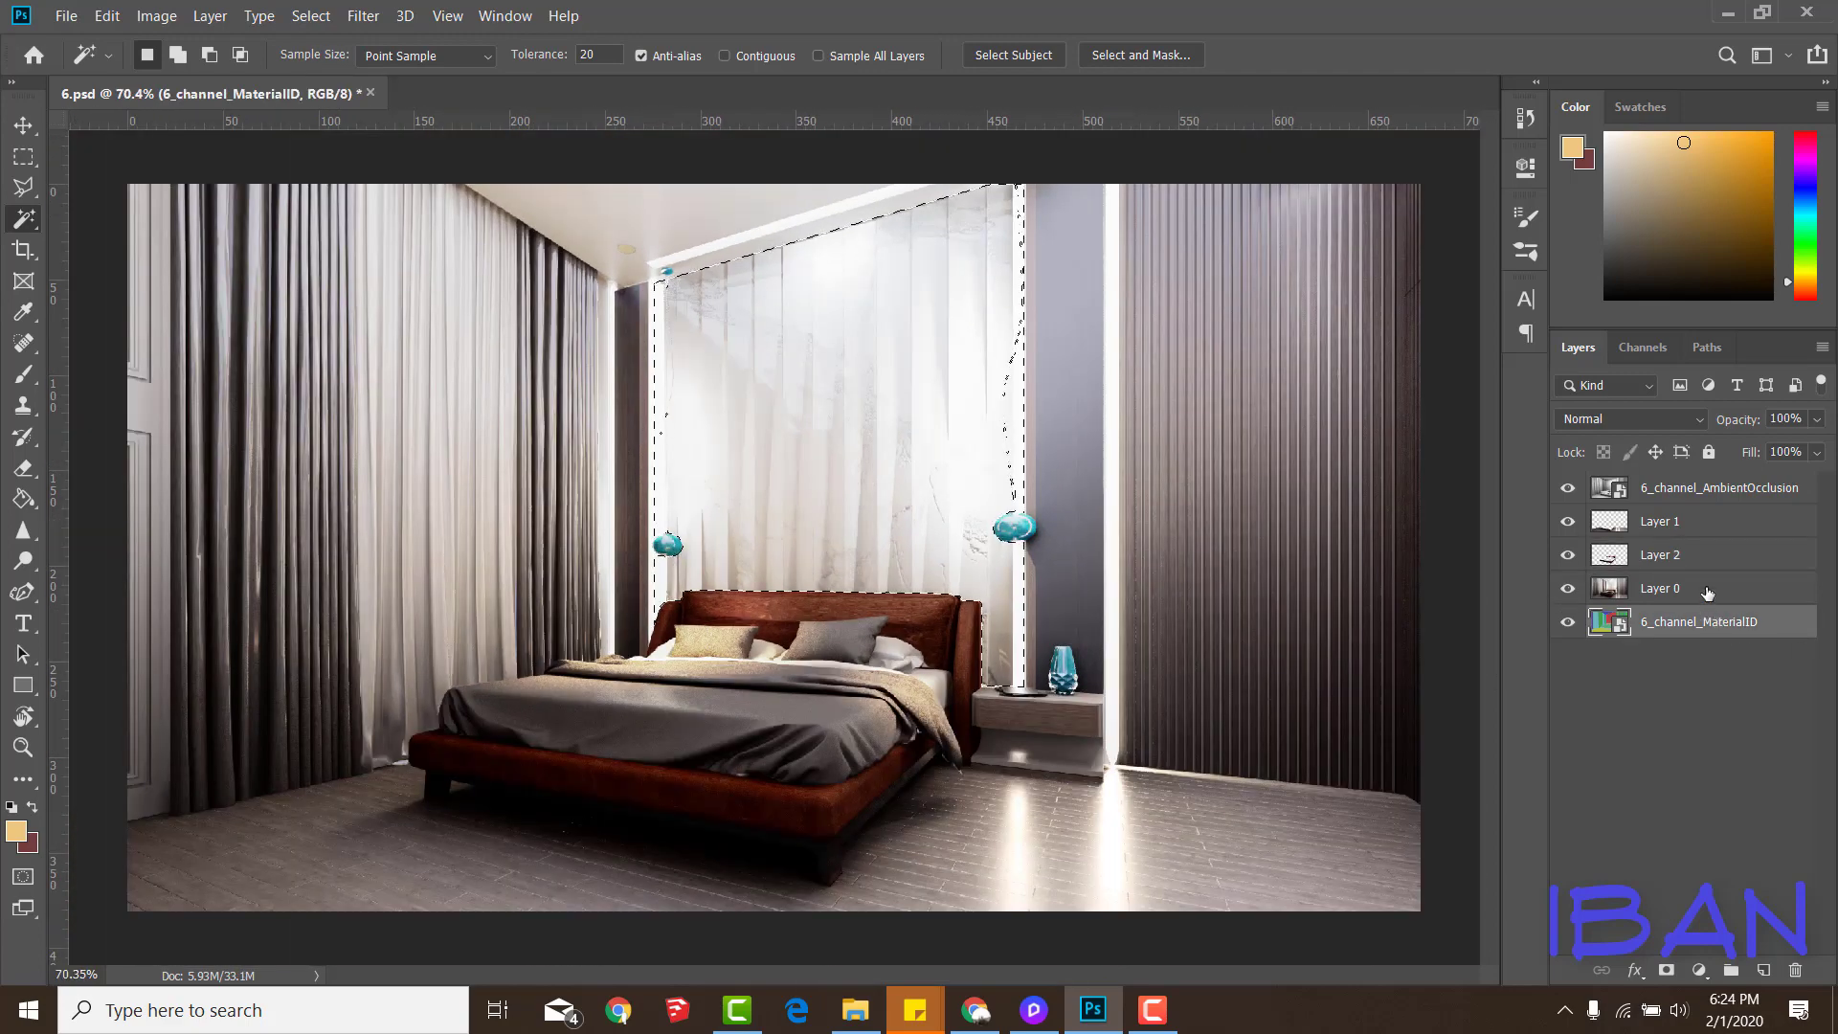
pyautogui.click(1707, 592)
pyautogui.hotkey('ctrl', 'j')
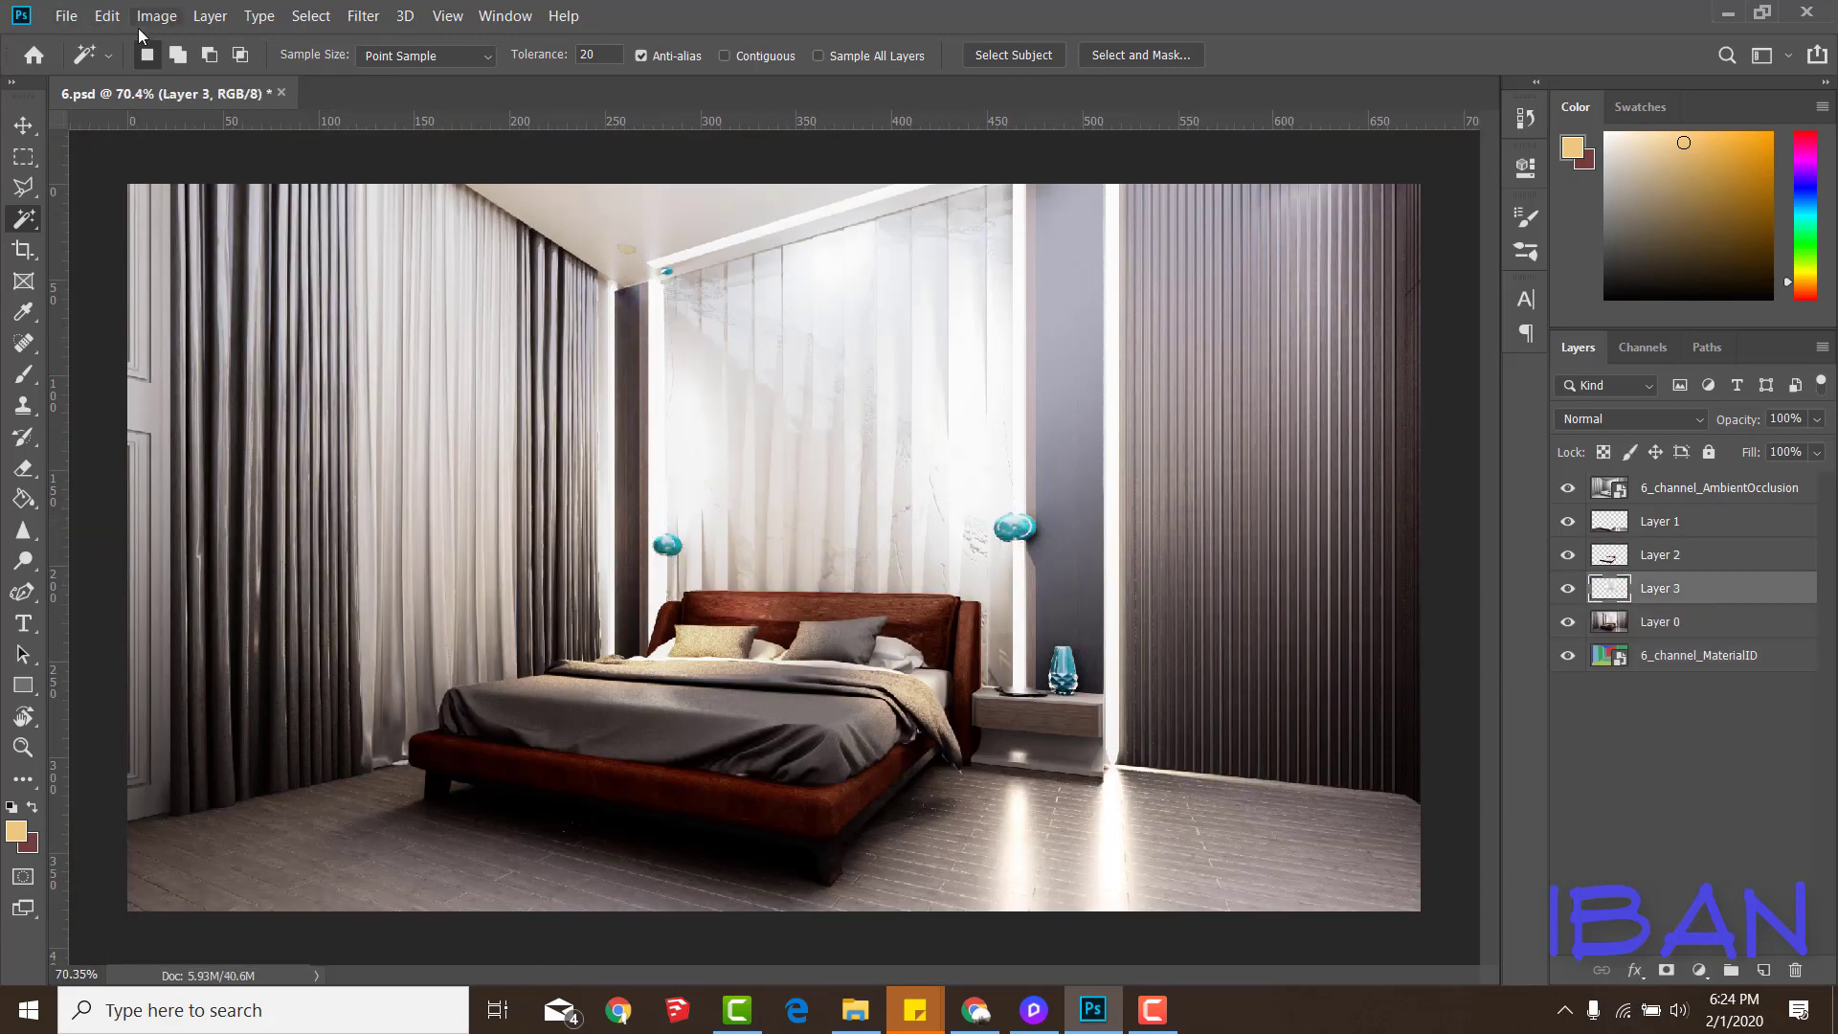
# Raise the back wall's saturation to +29 and lower its contrast
pyautogui.click(153, 17)
pyautogui.click(593, 188)
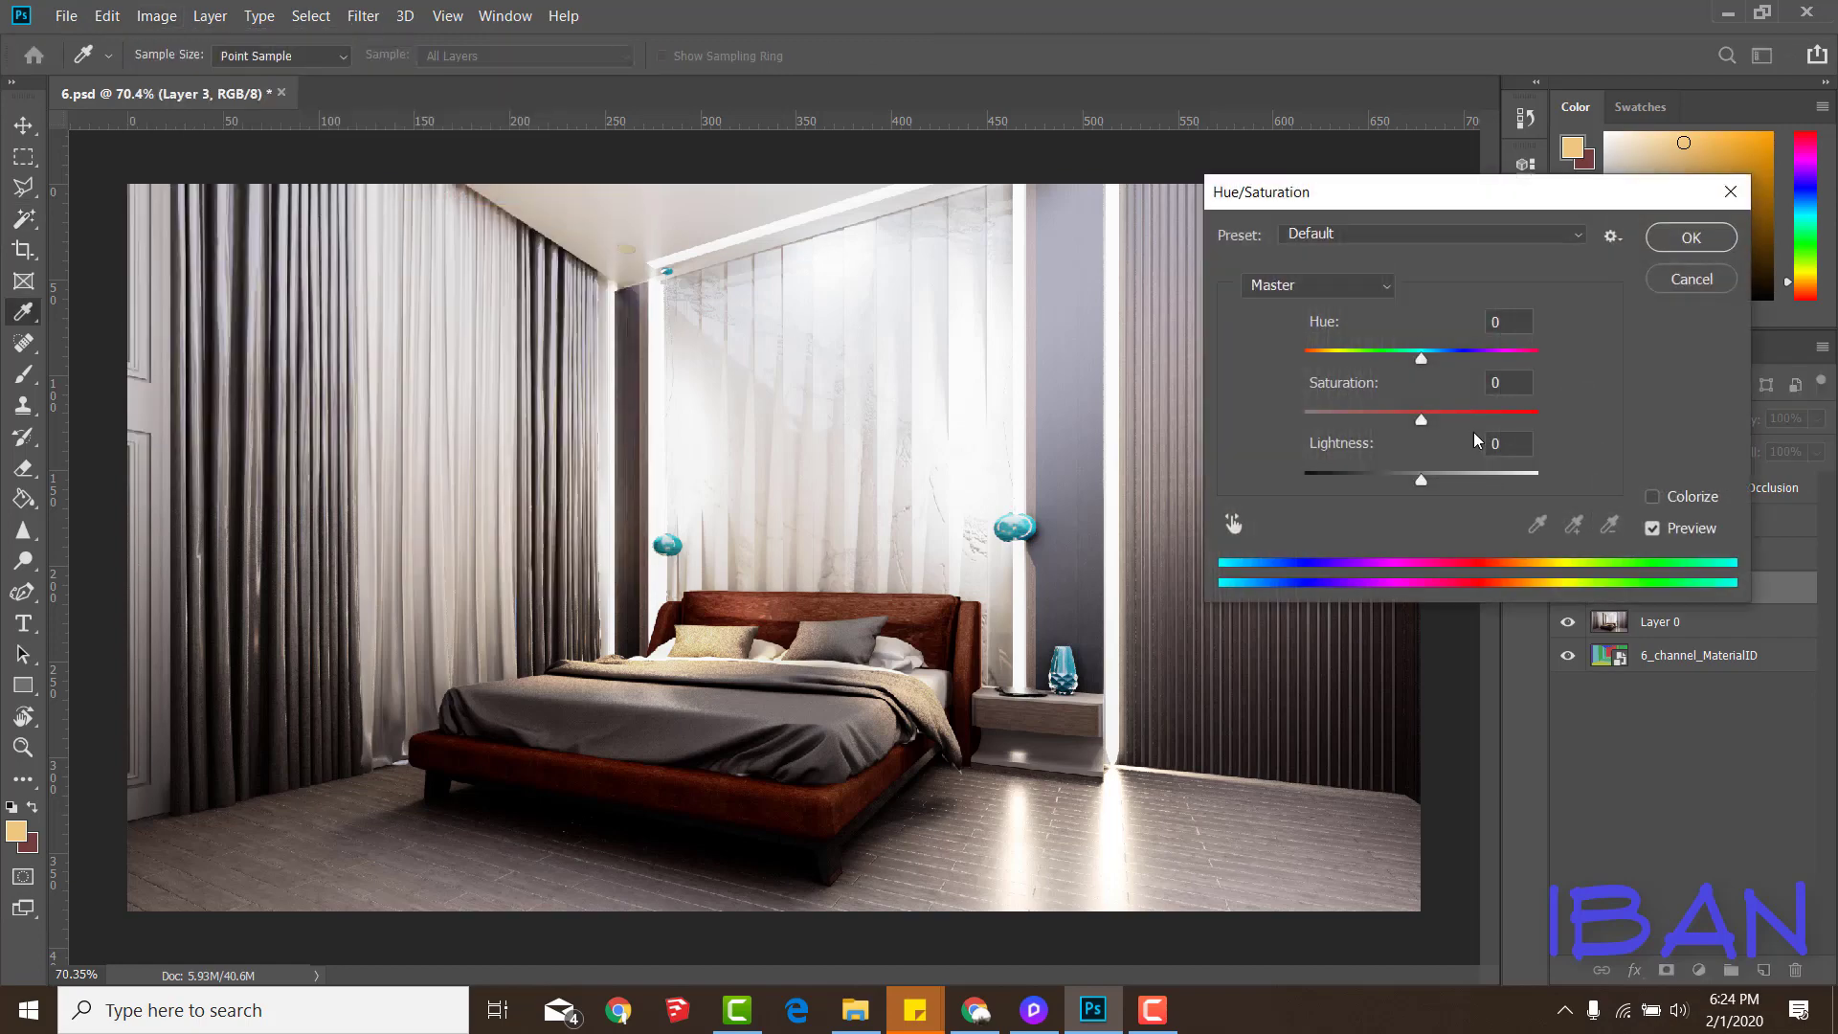
pyautogui.moveTo(1423, 421)
pyautogui.mouseDown()
pyautogui.moveTo(1529, 421)
pyautogui.moveTo(1438, 431)
pyautogui.mouseUp()
pyautogui.click(1697, 240)
pyautogui.click(158, 16)
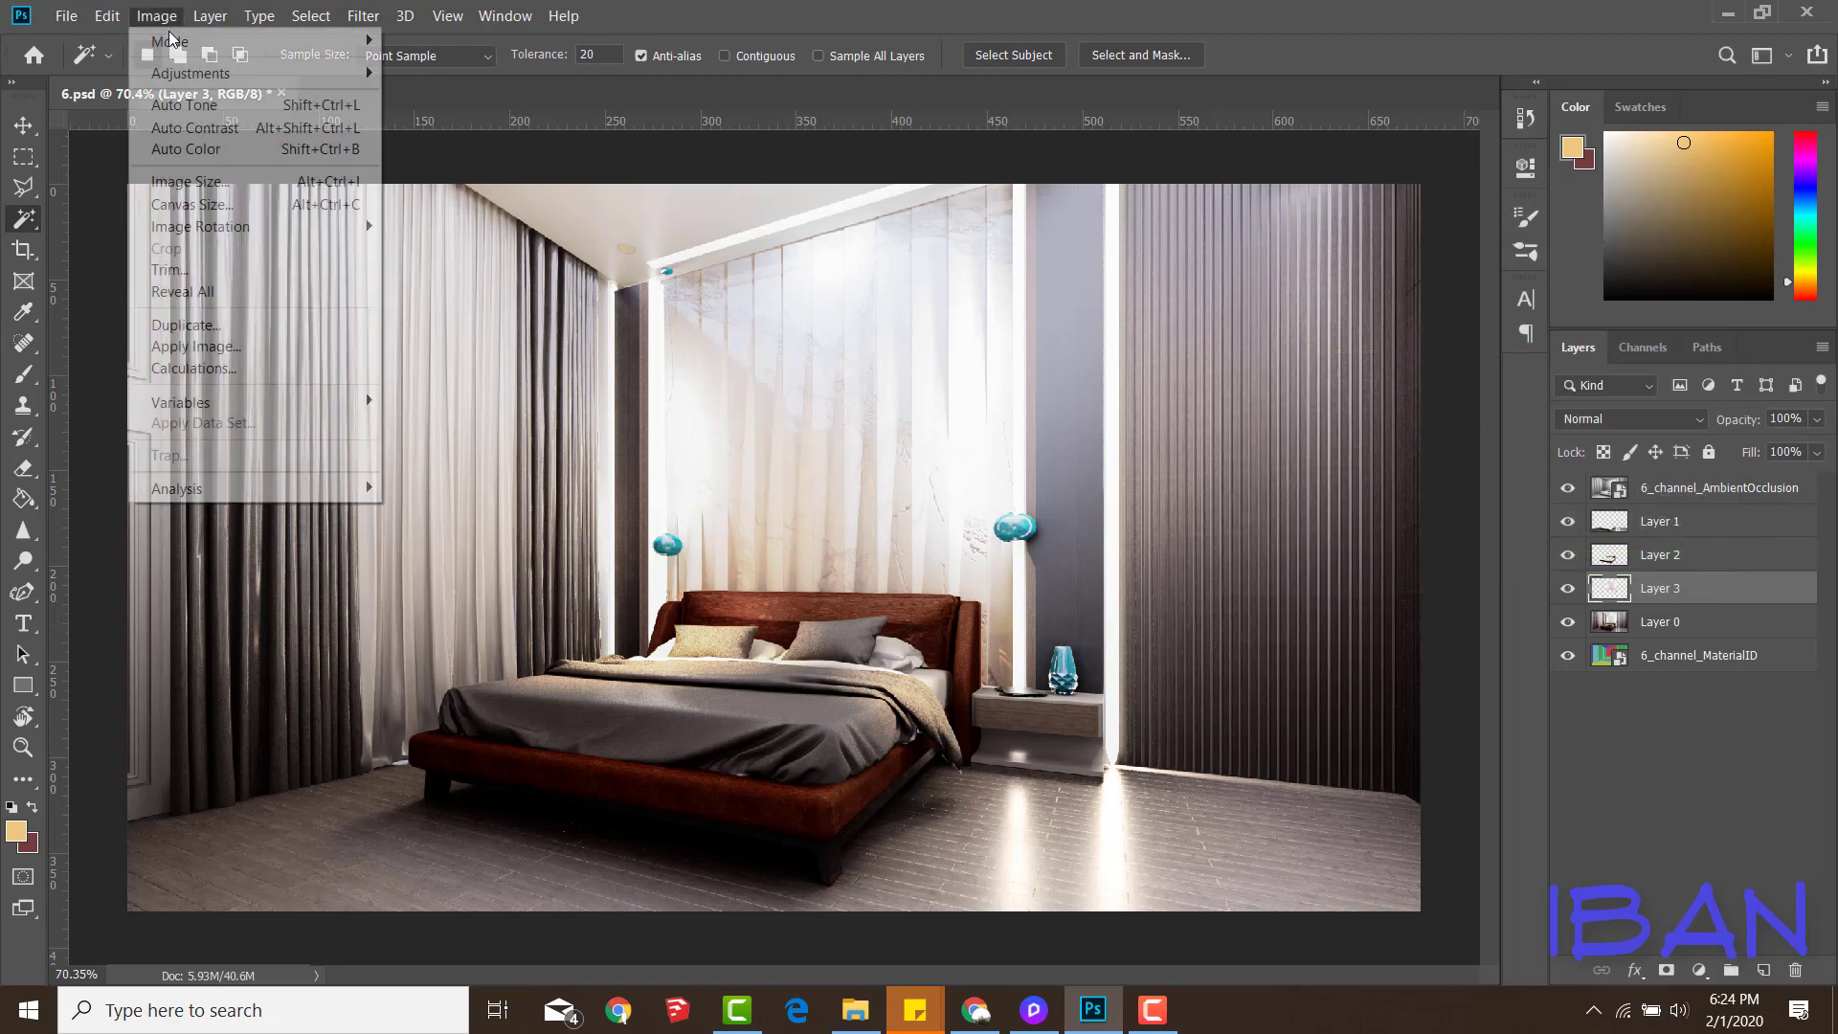
pyautogui.click(464, 73)
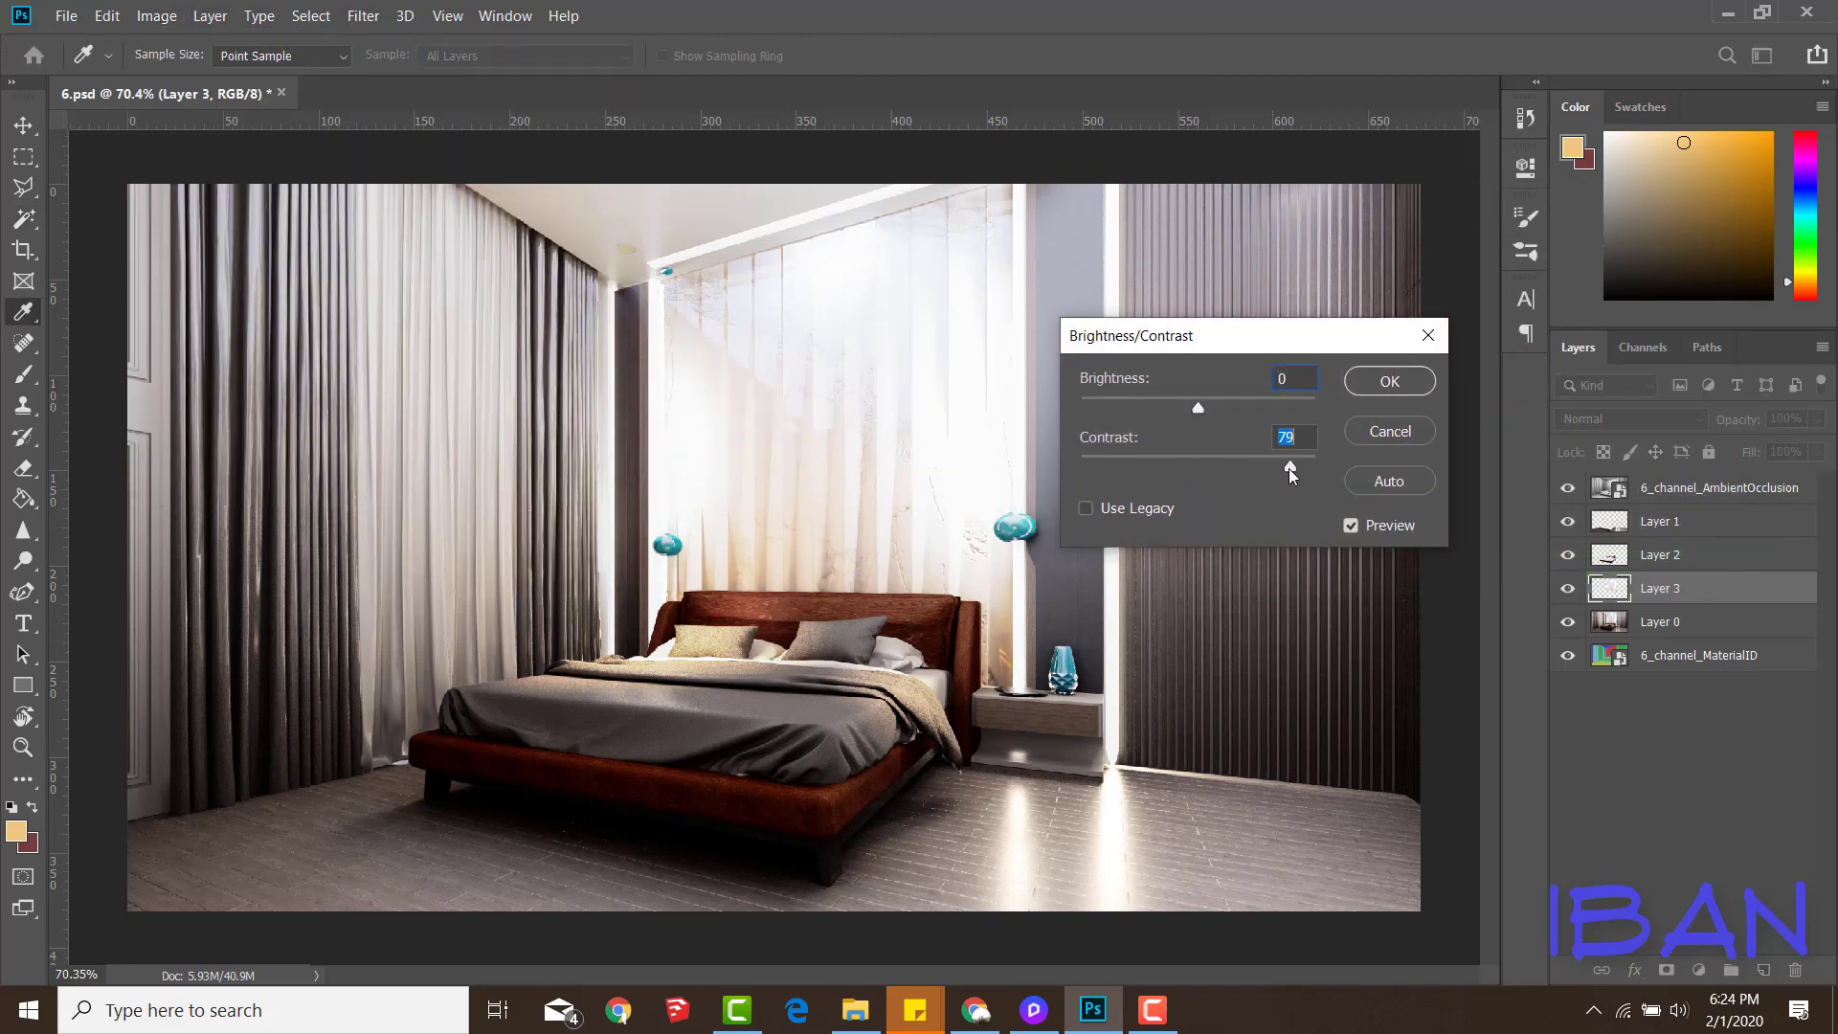
pyautogui.moveTo(1288, 474); pyautogui.dragTo(1116, 473)
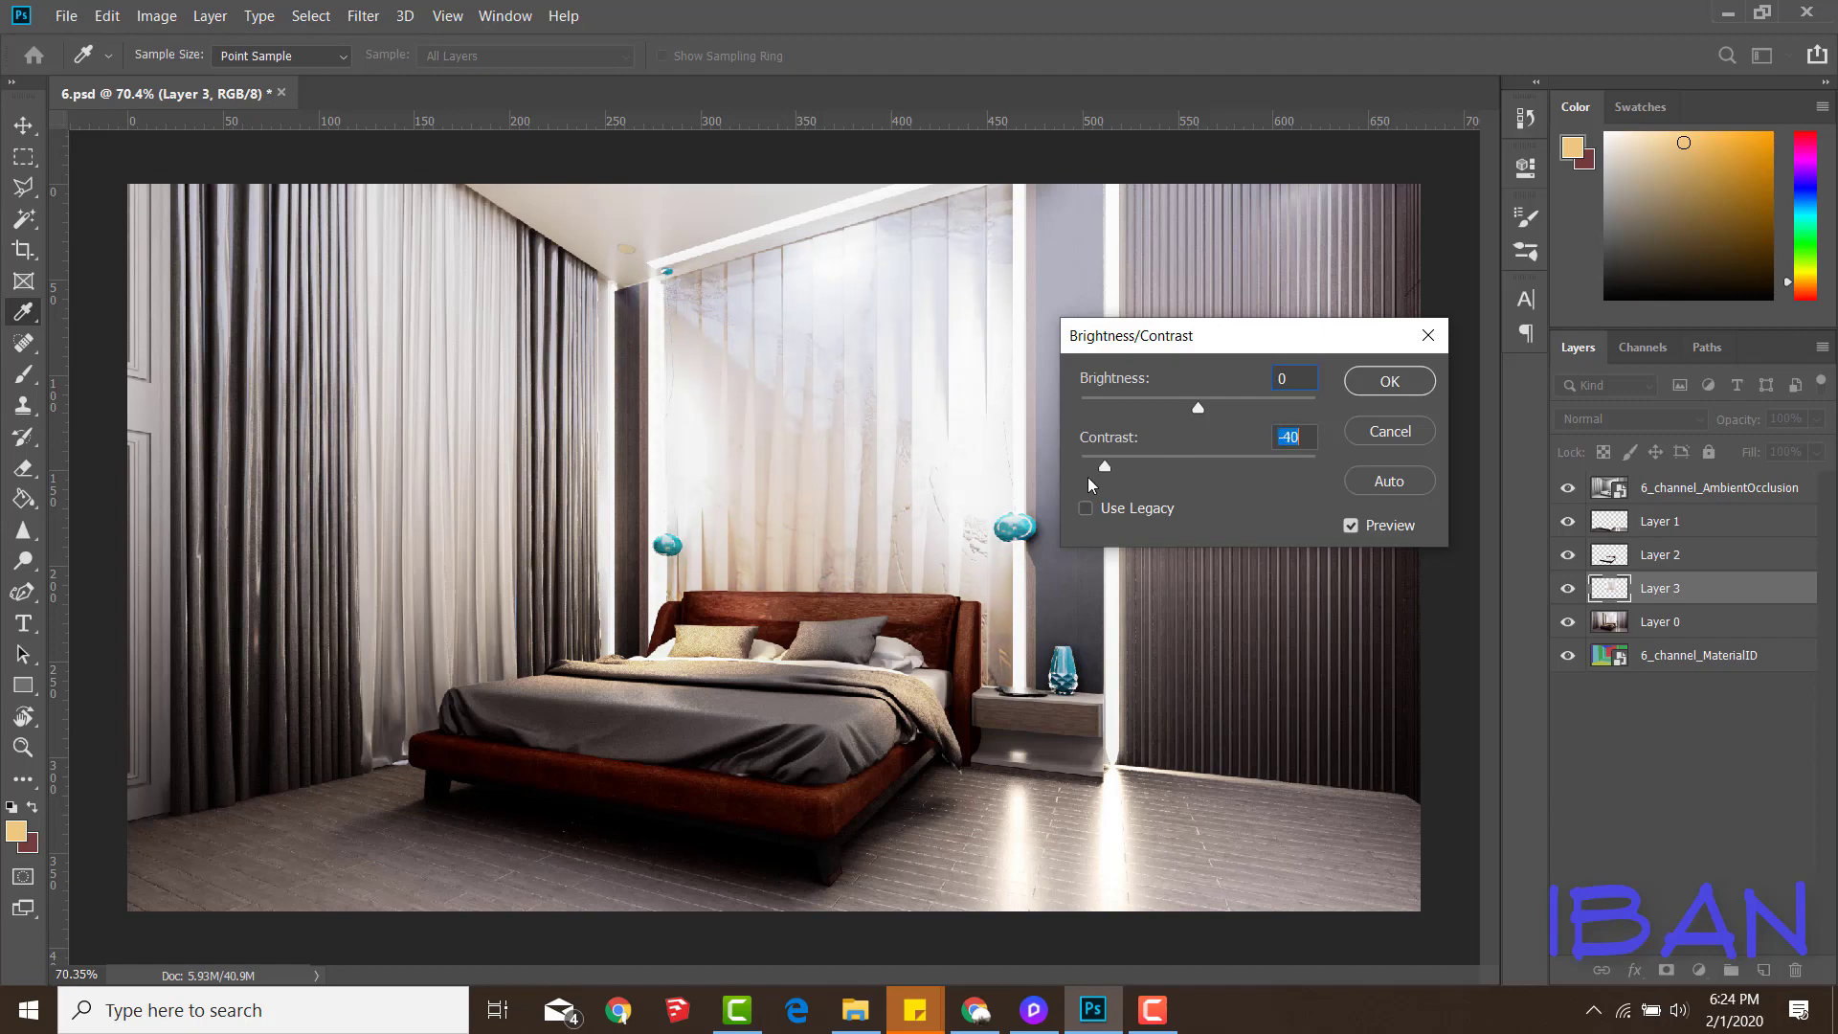
pyautogui.click(1397, 430)
pyautogui.click(156, 16)
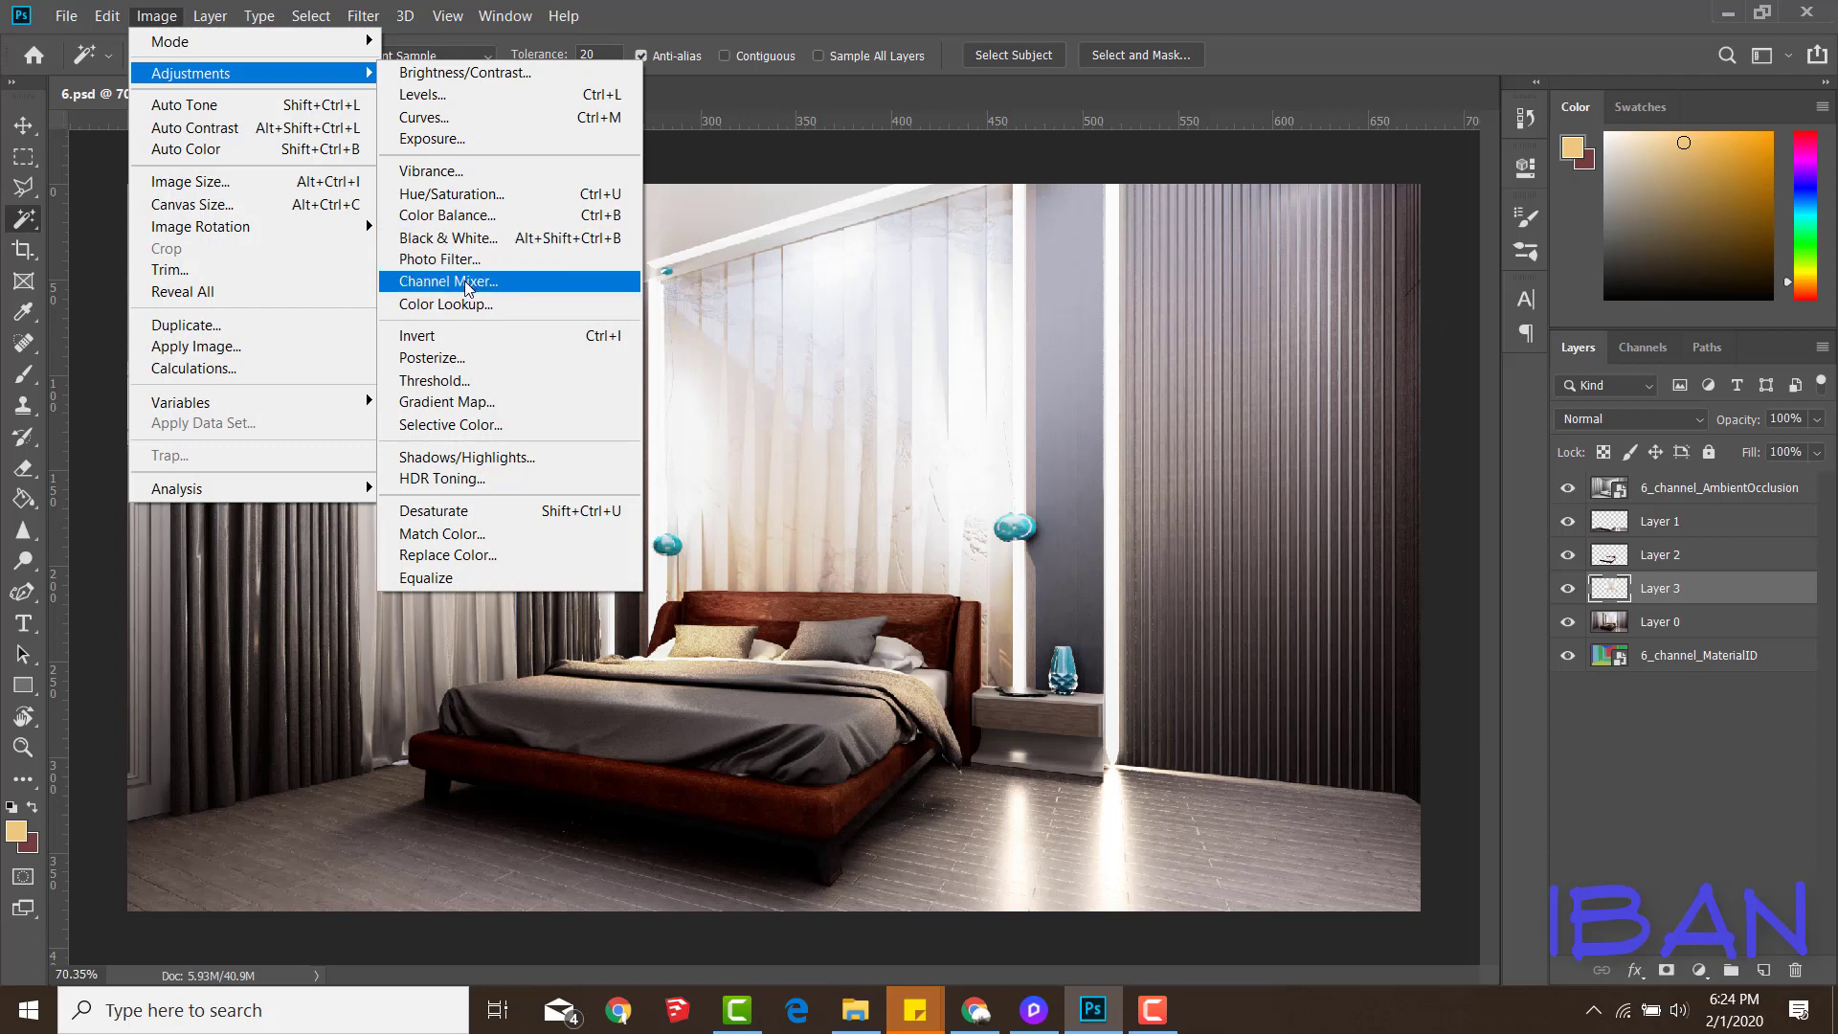
# Brighten the wall's Layer 3 with a Curves adjustment that raises both lower and upper curve points
pyautogui.click(424, 117)
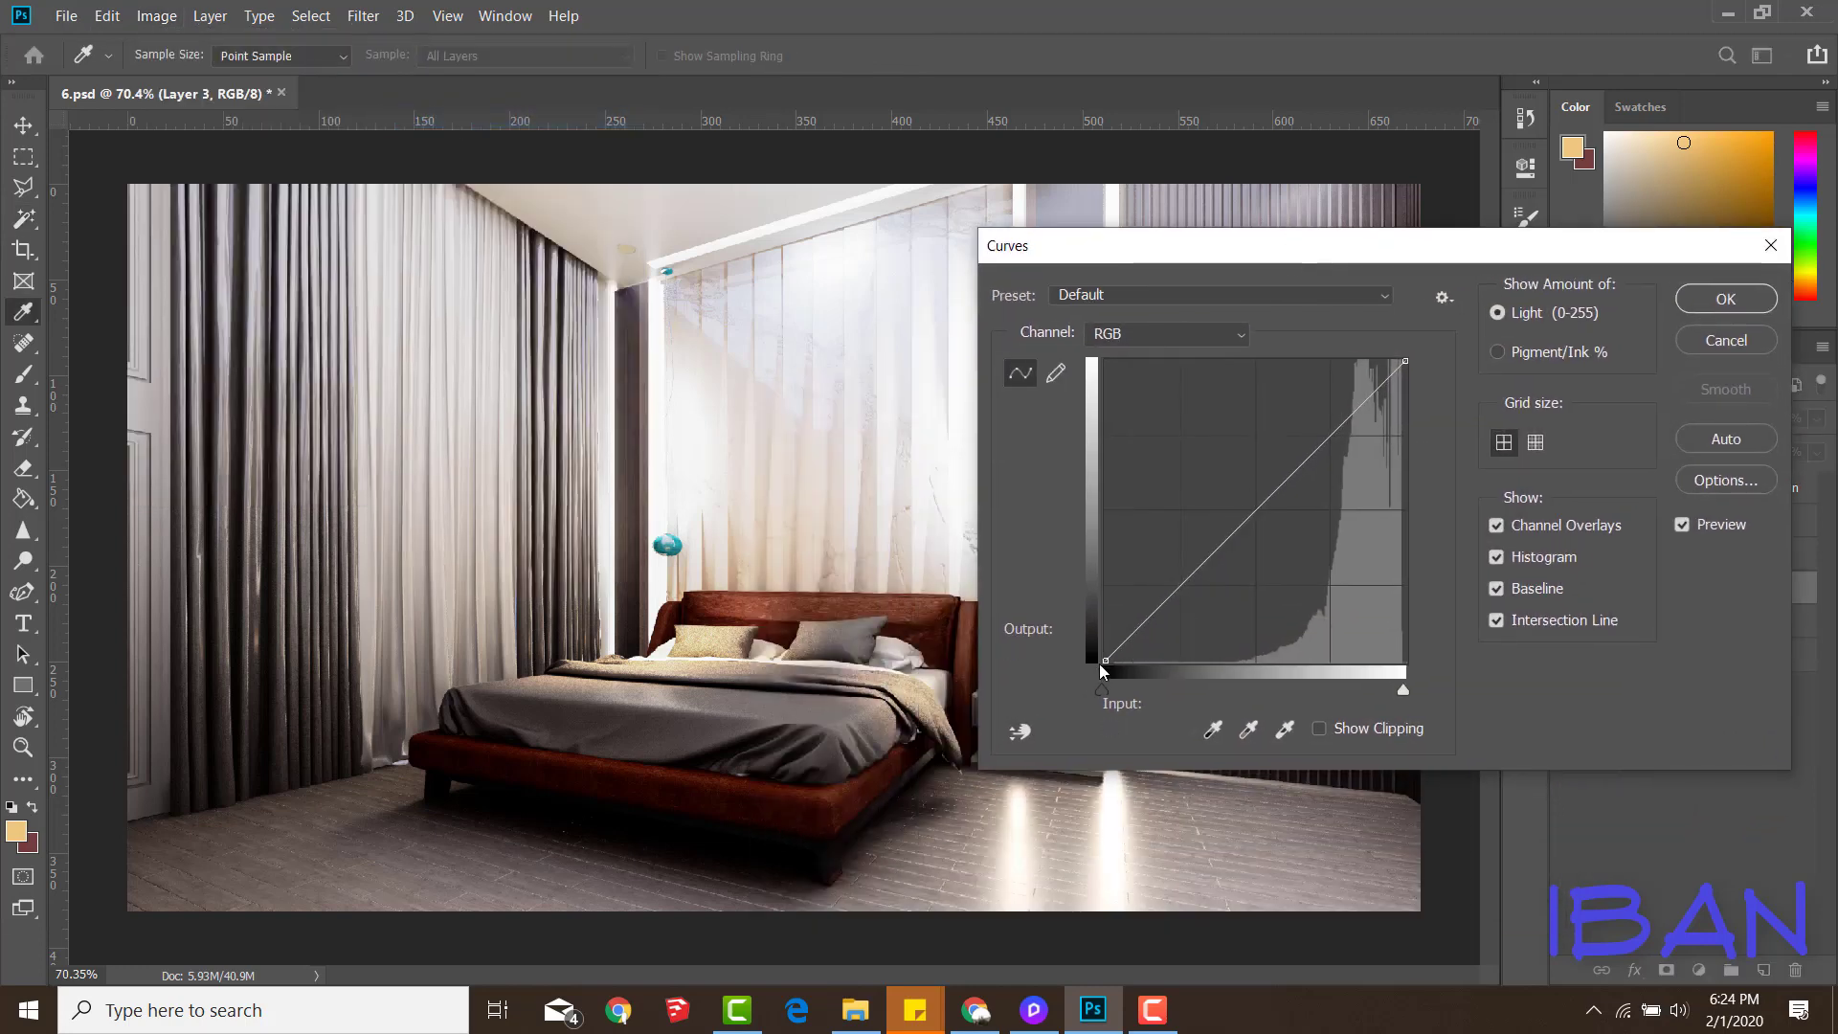
pyautogui.moveTo(1106, 661); pyautogui.dragTo(1105, 651)
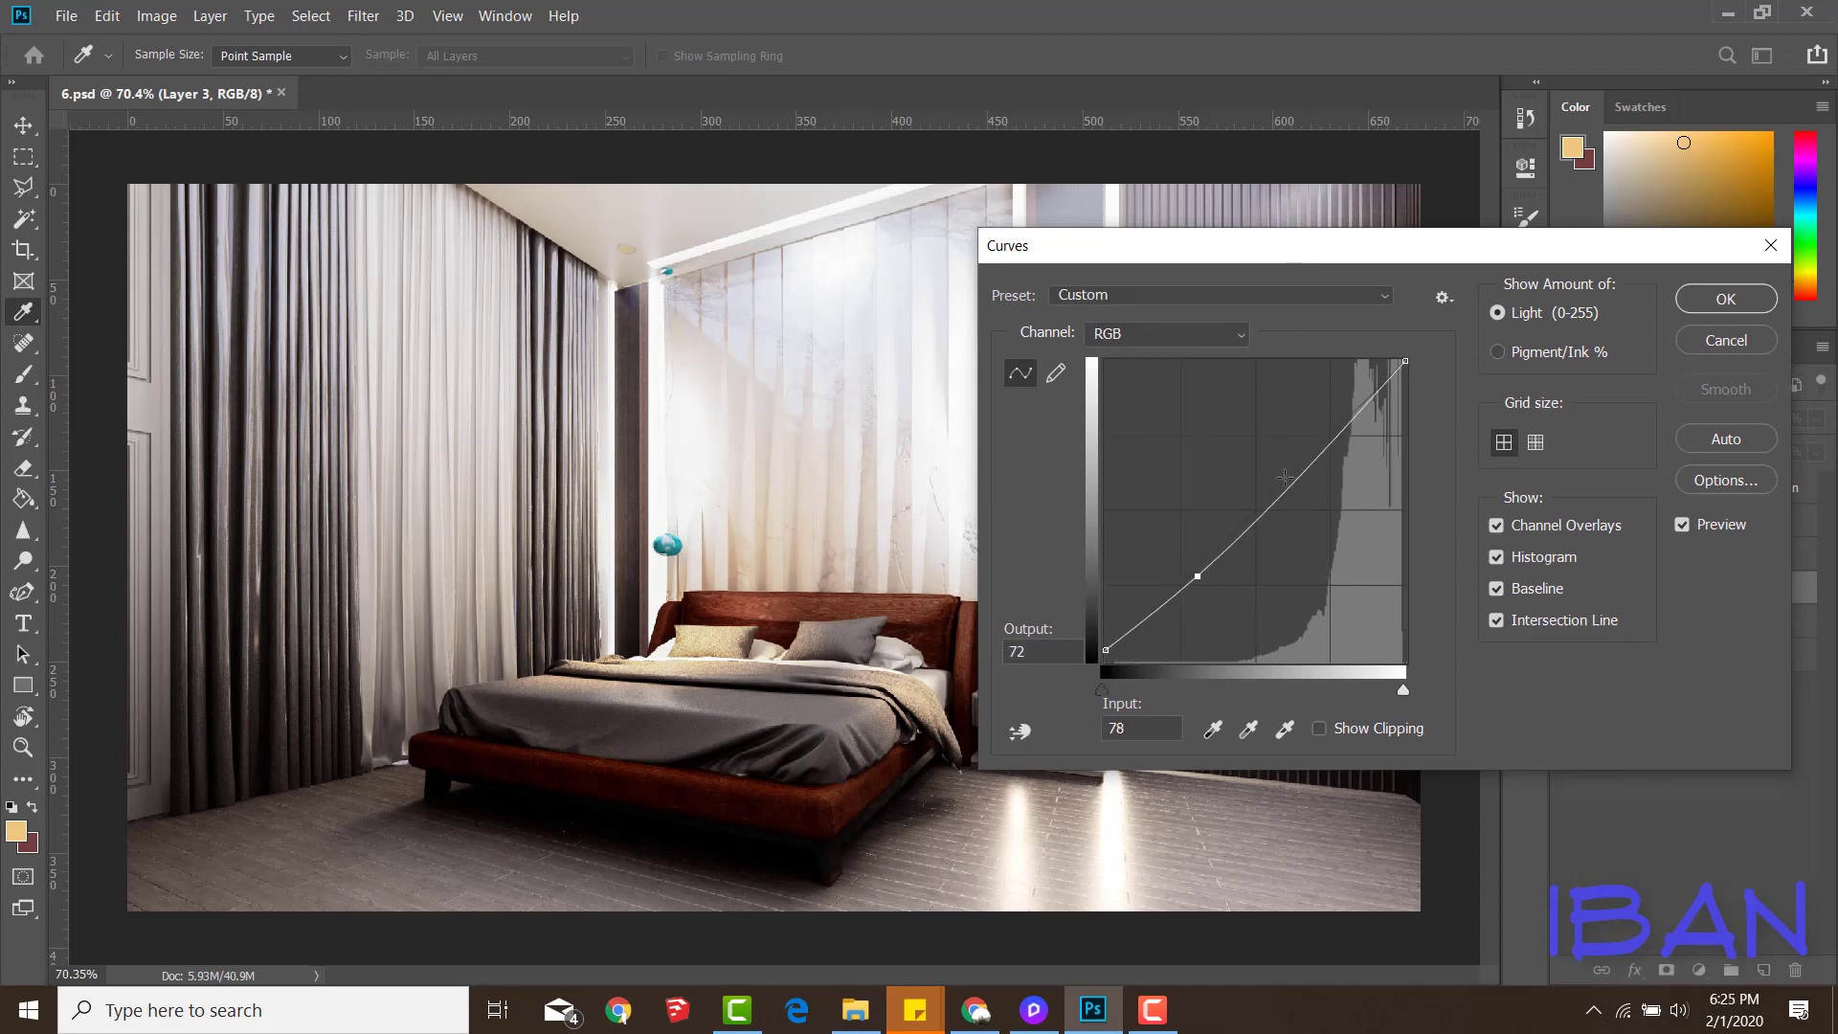
pyautogui.moveTo(1309, 461)
pyautogui.mouseDown()
pyautogui.moveTo(1312, 419)
pyautogui.moveTo(1361, 464)
pyautogui.mouseUp()
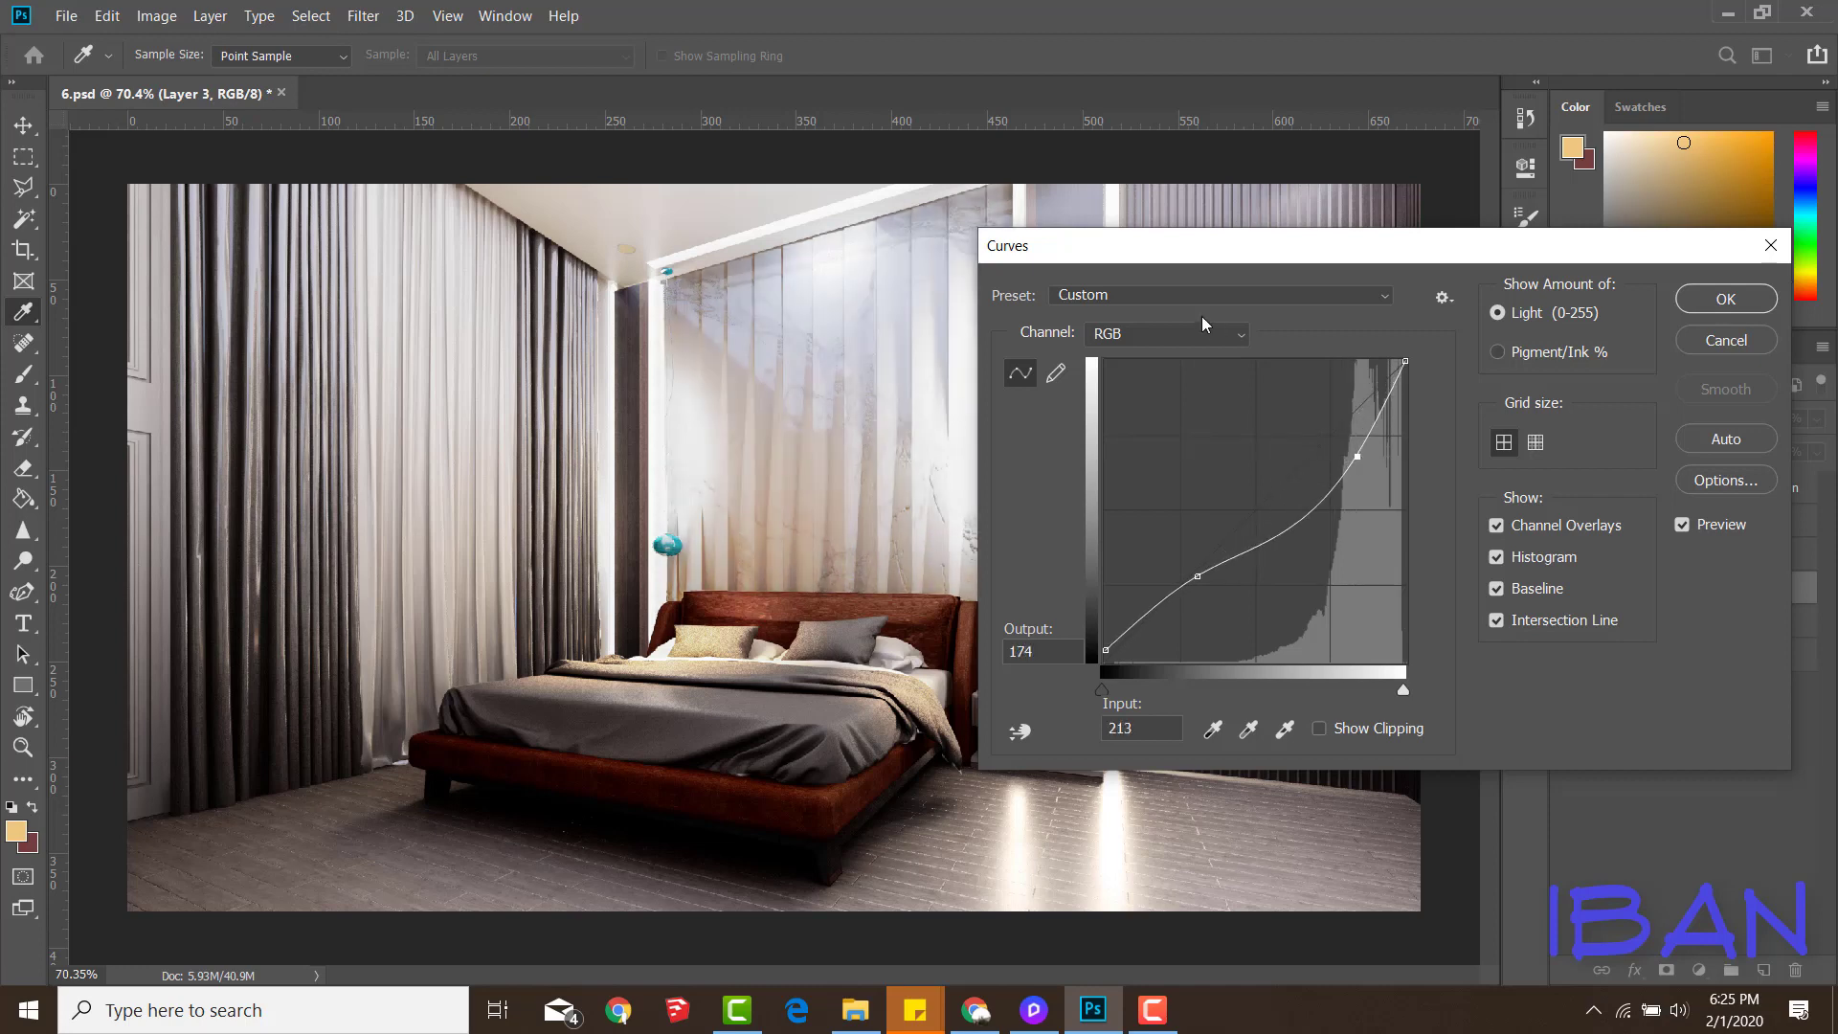
pyautogui.moveTo(1172, 257); pyautogui.dragTo(1273, 260)
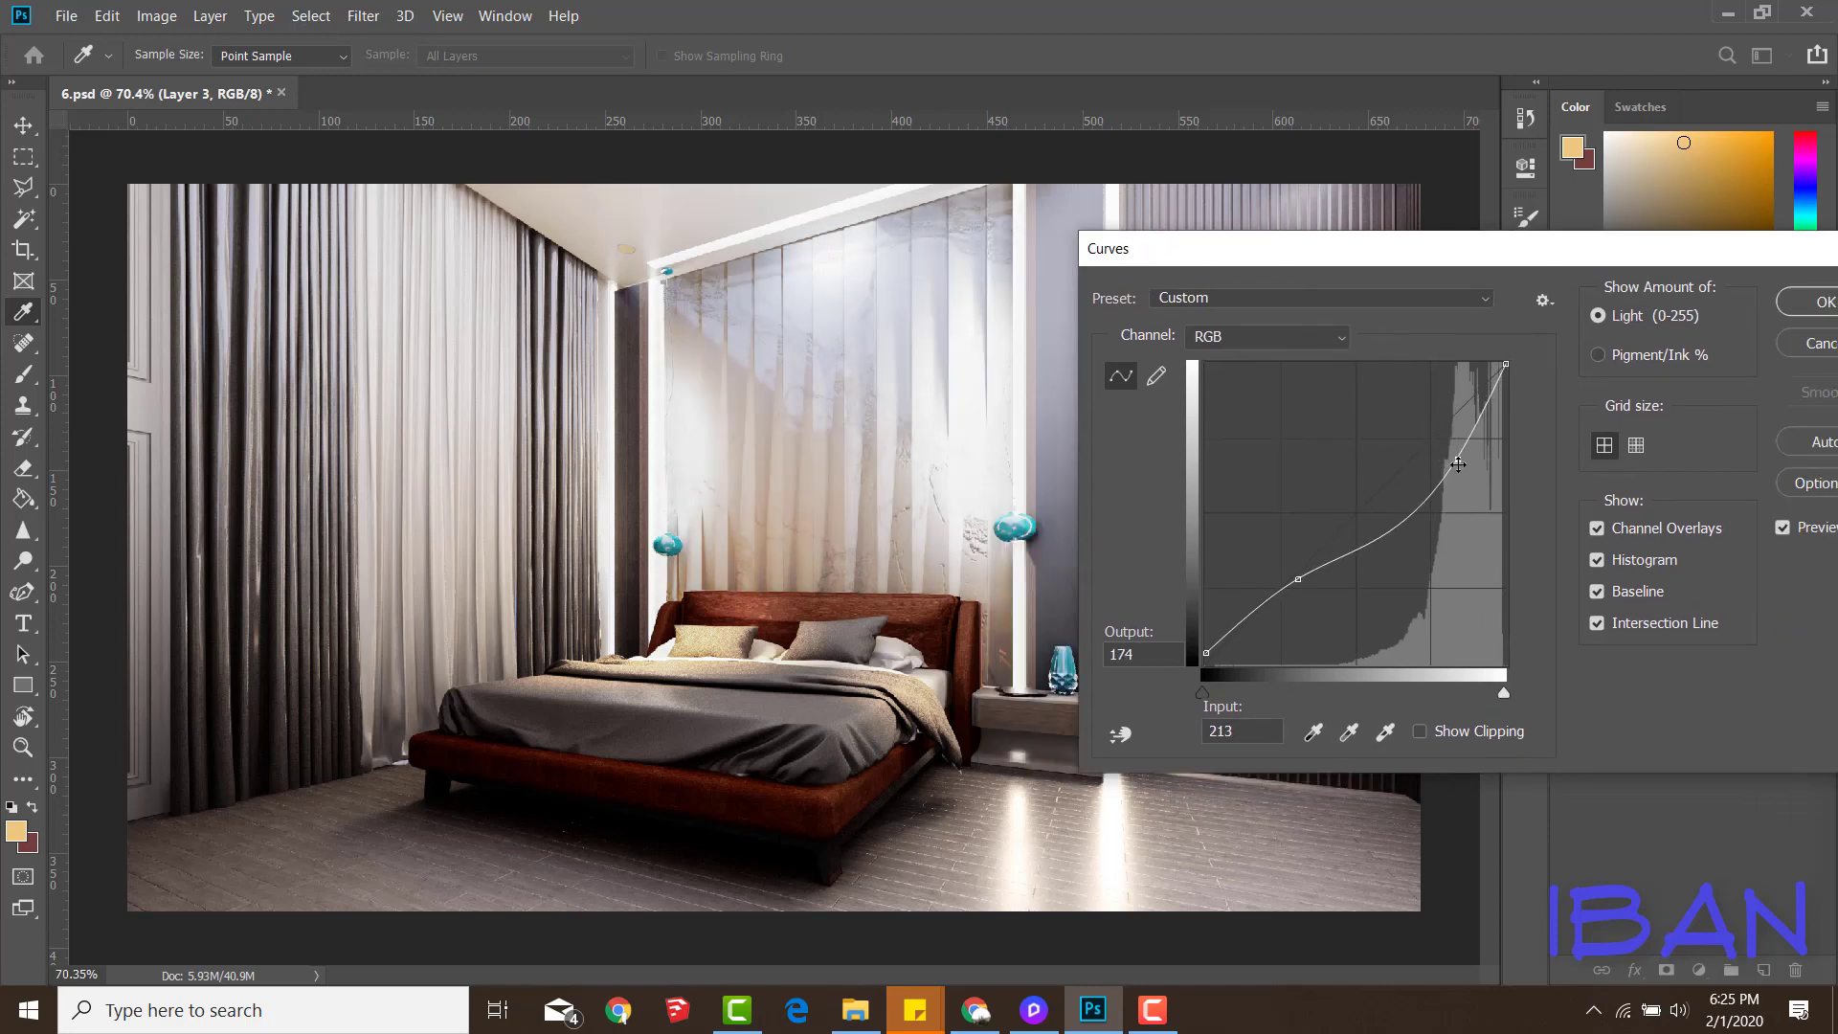
pyautogui.moveTo(1298, 579)
pyautogui.mouseDown()
pyautogui.moveTo(1278, 559)
pyautogui.moveTo(1332, 607)
pyautogui.moveTo(1299, 584)
pyautogui.mouseUp()
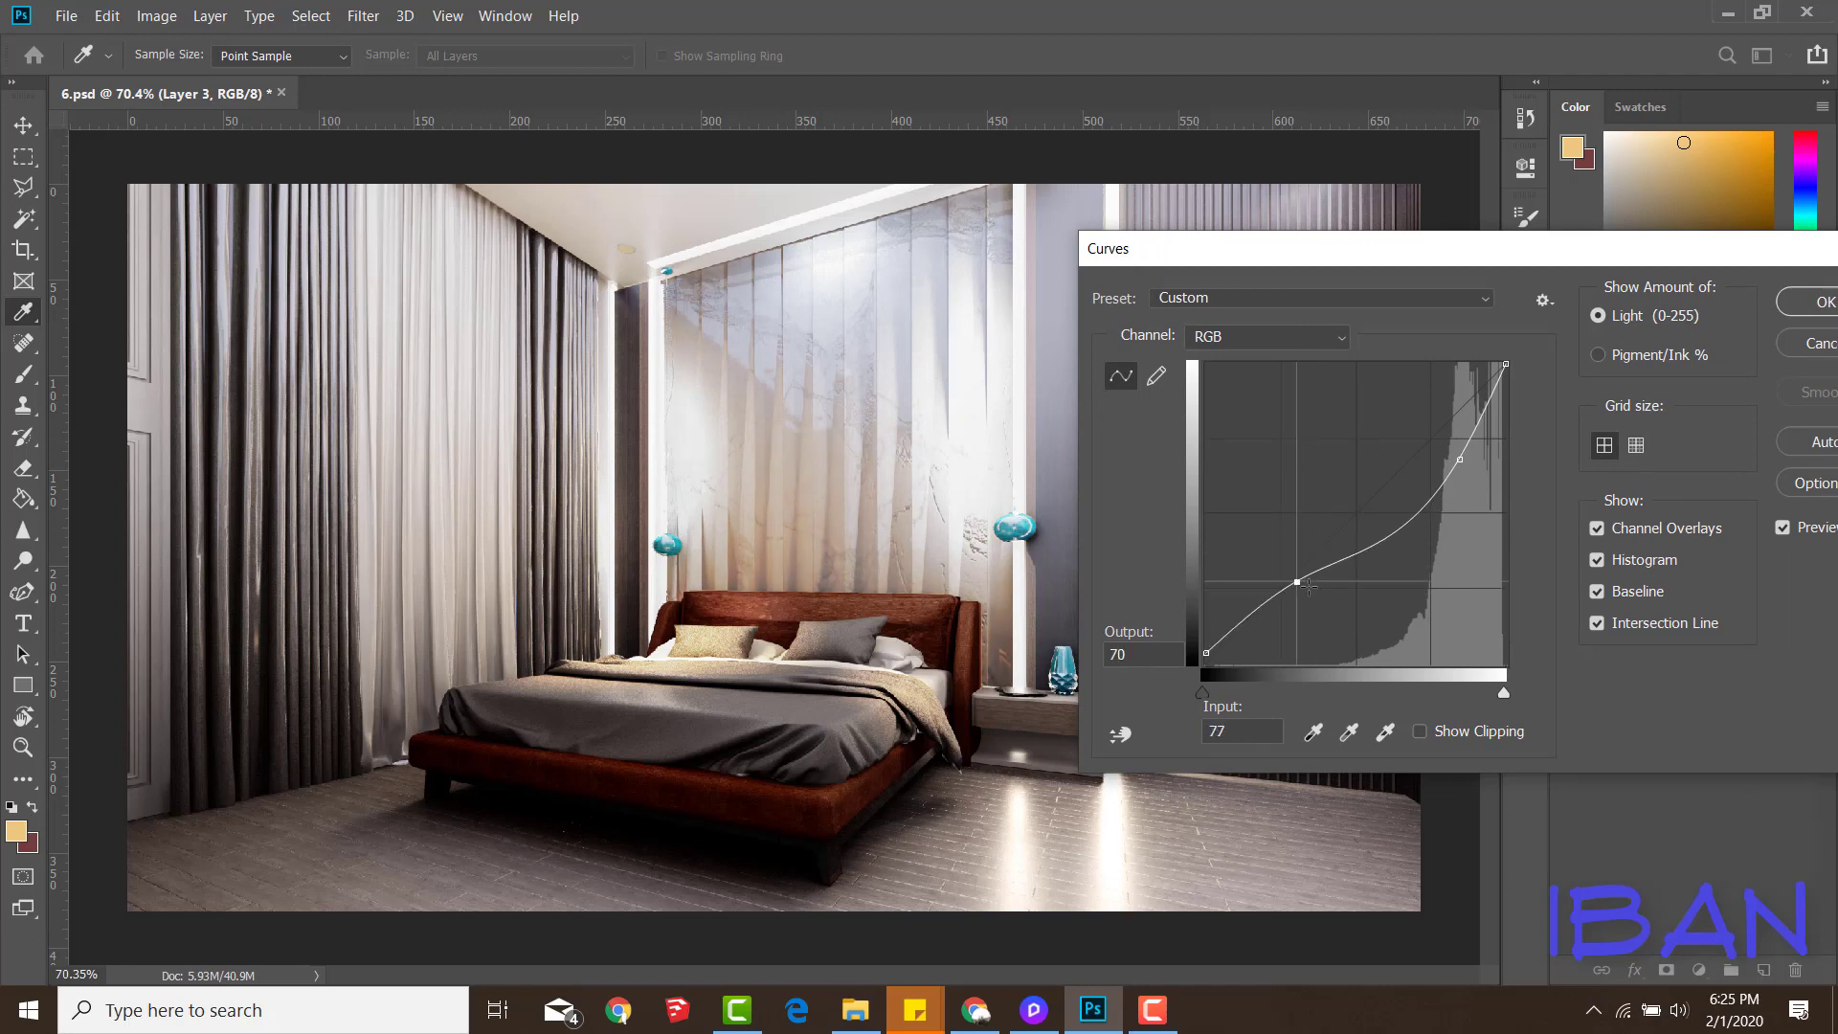
pyautogui.moveTo(1457, 459); pyautogui.dragTo(1432, 427)
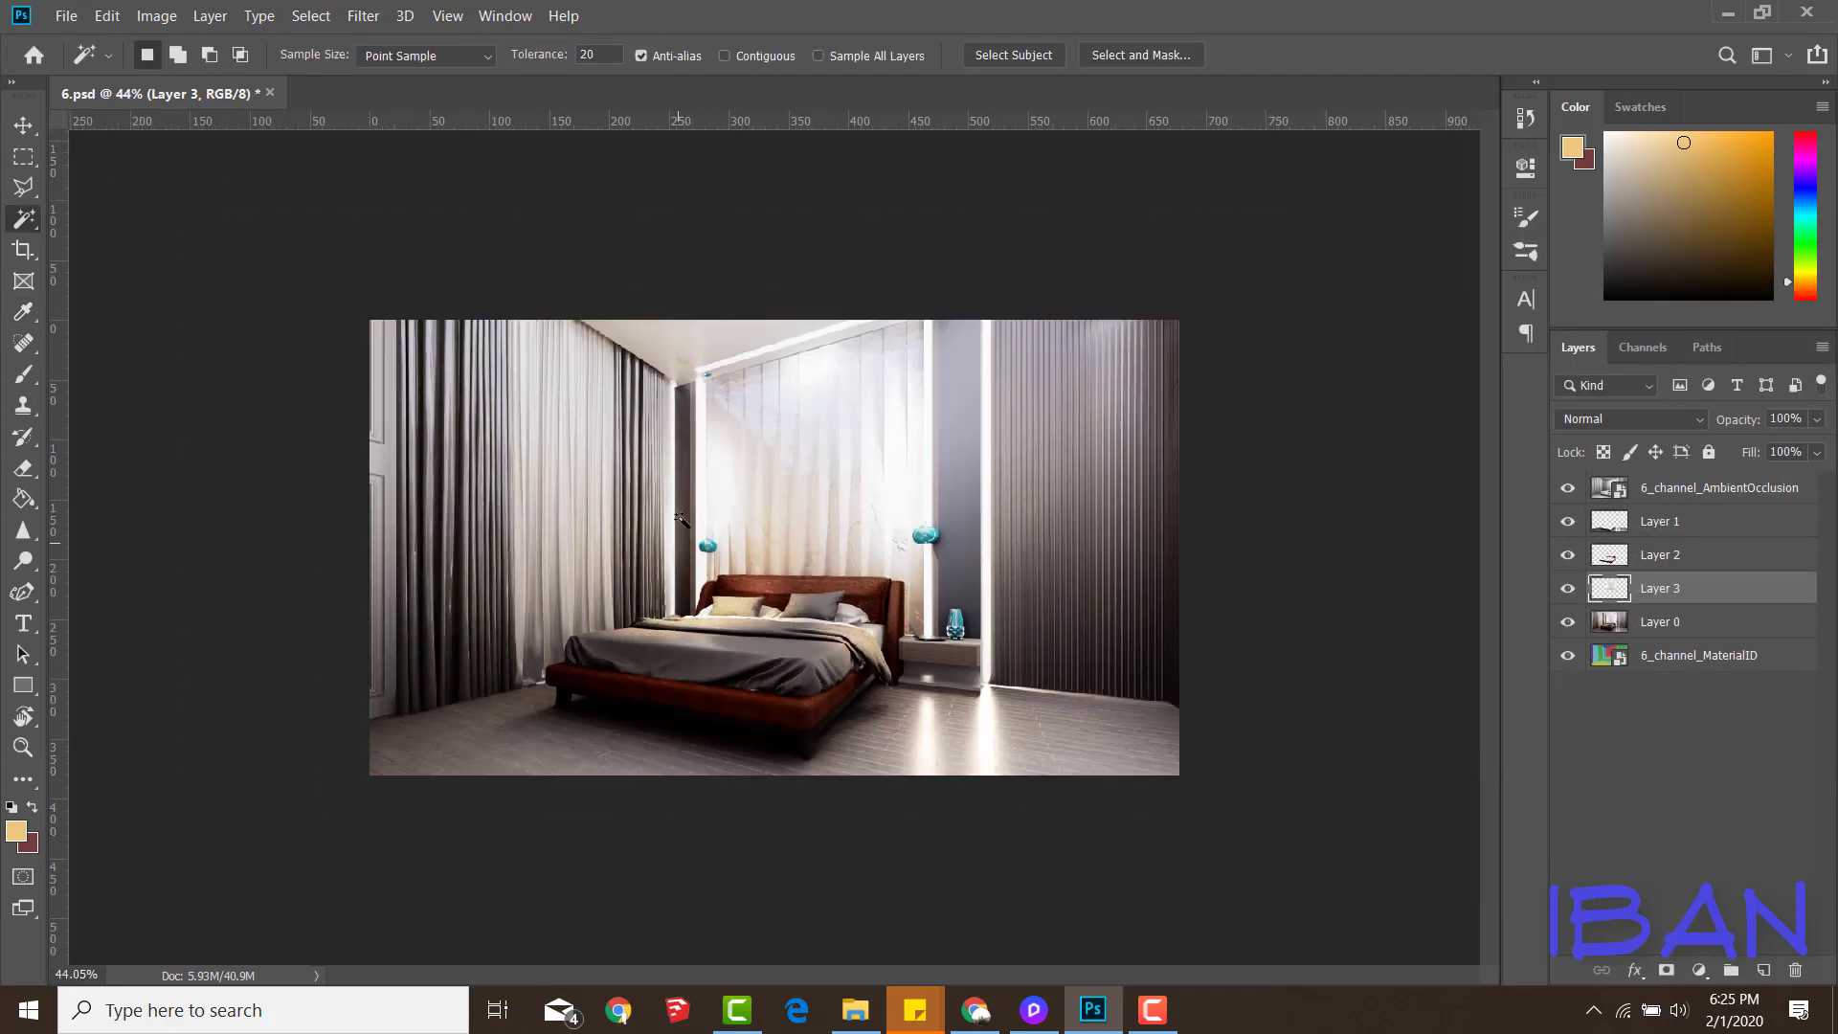
pyautogui.keyDown('alt'); pyautogui.scroll(1, 679, 516); pyautogui.keyUp('alt')
pyautogui.keyDown('alt'); pyautogui.scroll(1, 680, 517); pyautogui.keyUp('alt')
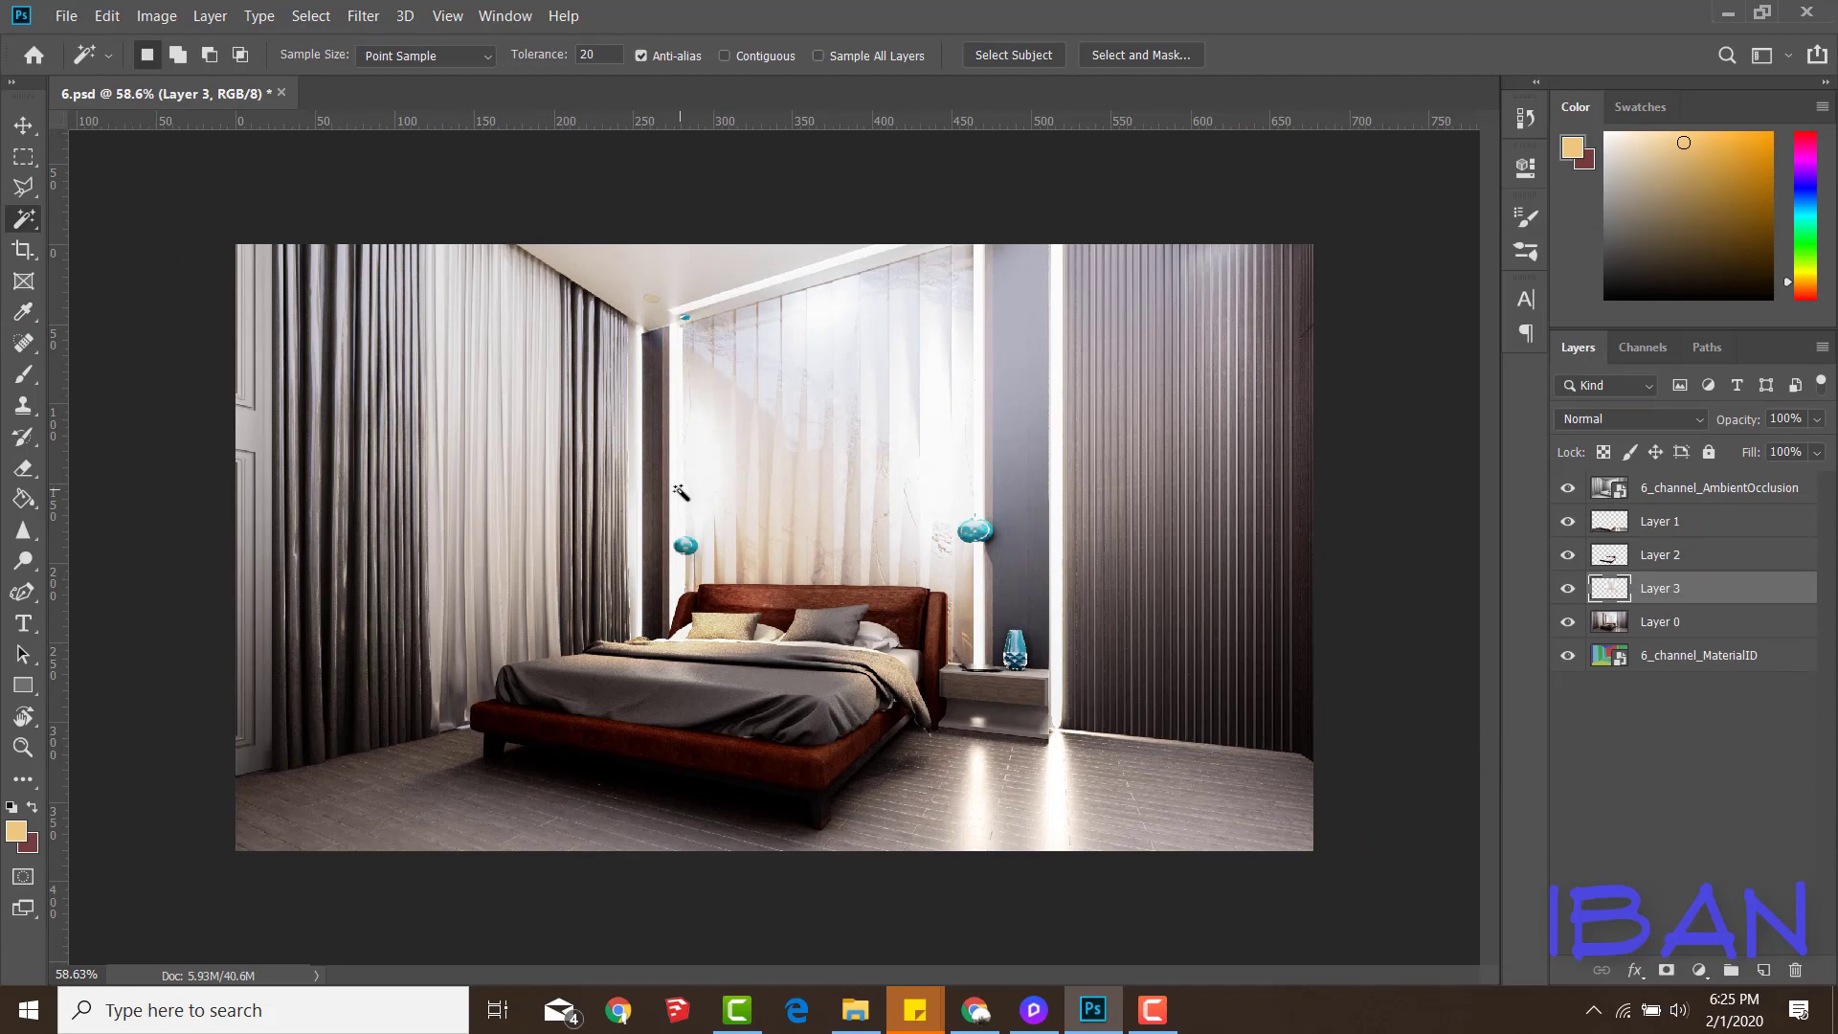
# Apply a Camera Raw Filter to Layer 3 with Clarity +21 and Exposure +0.05
pyautogui.click(156, 15)
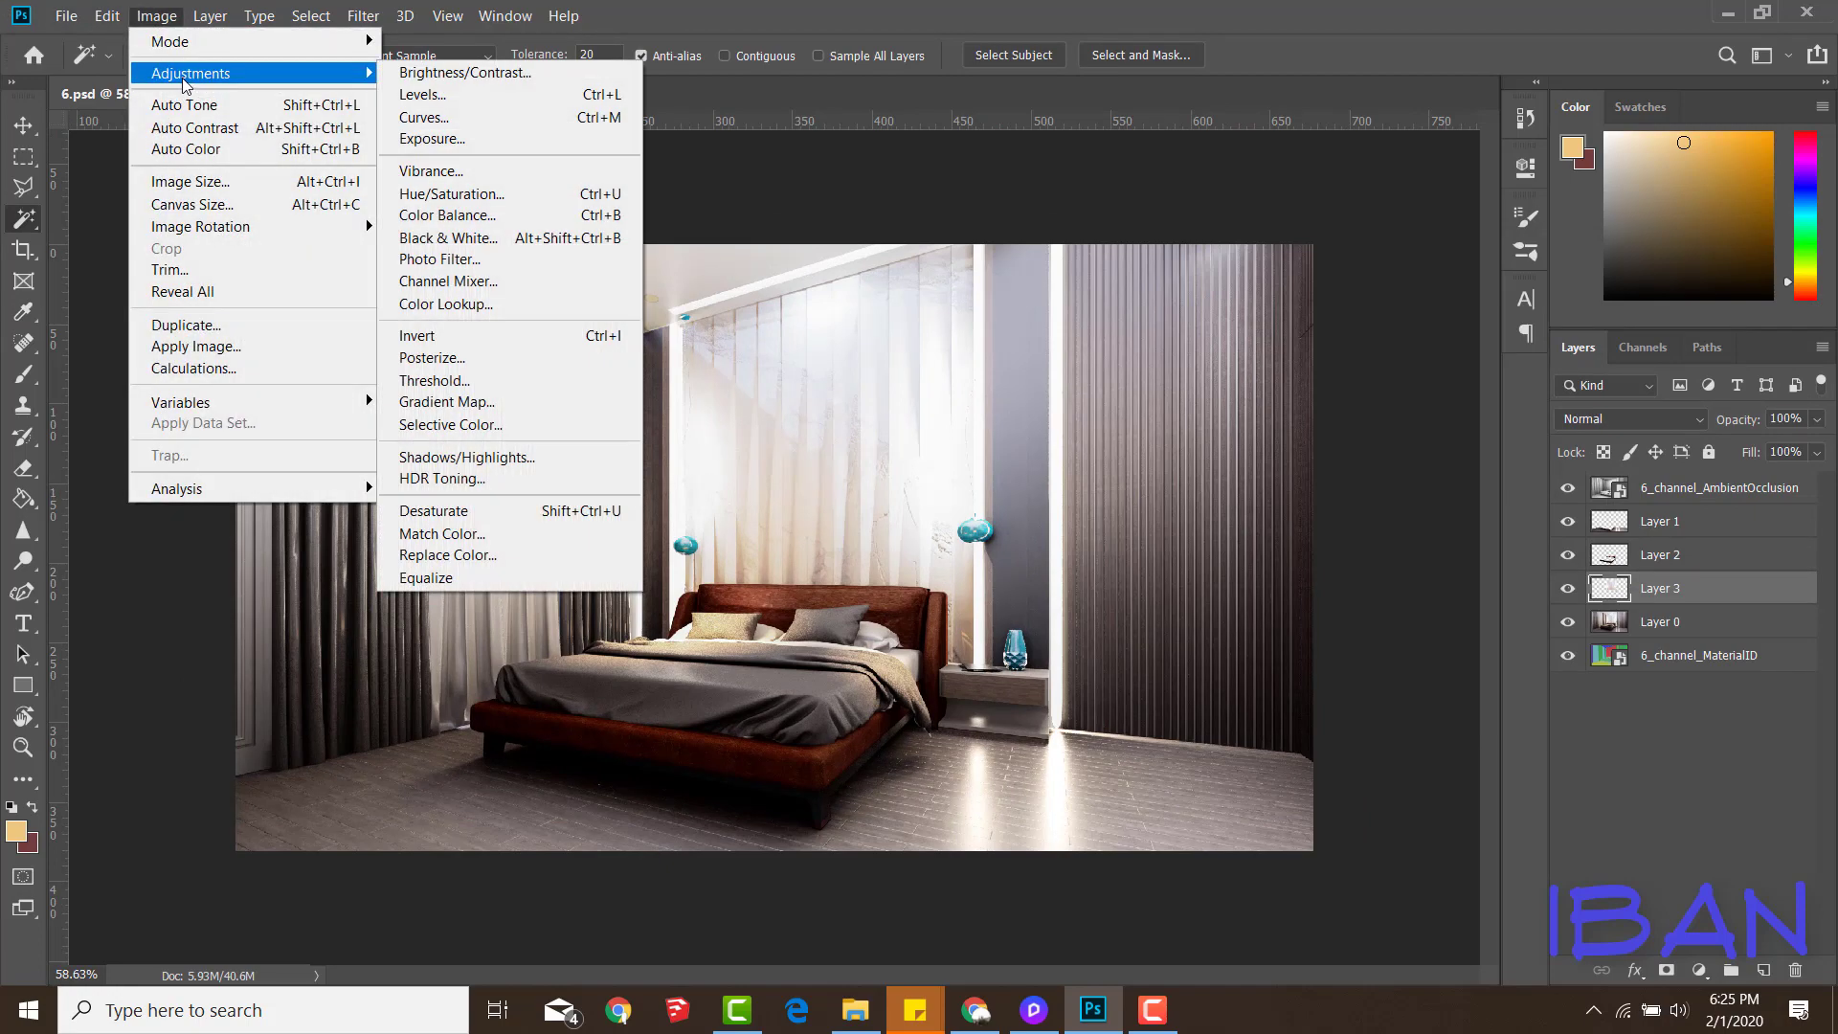
pyautogui.moveTo(362, 16)
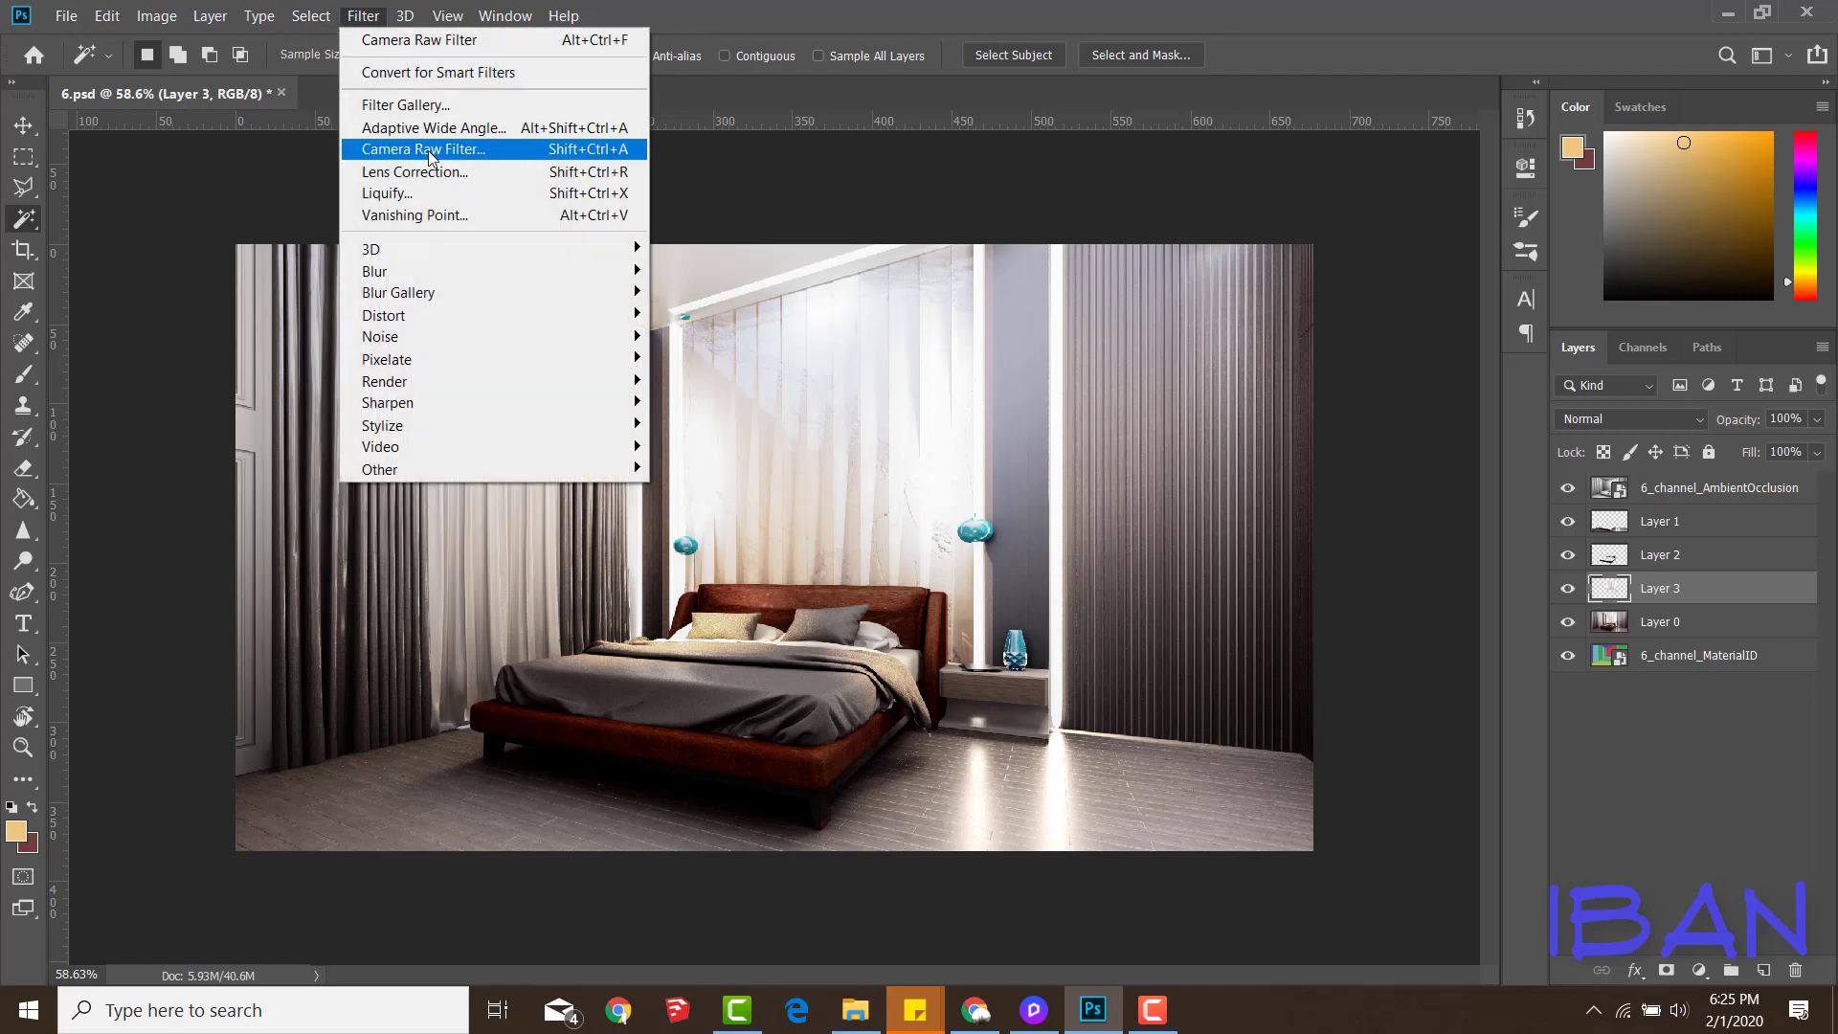
pyautogui.click(428, 152)
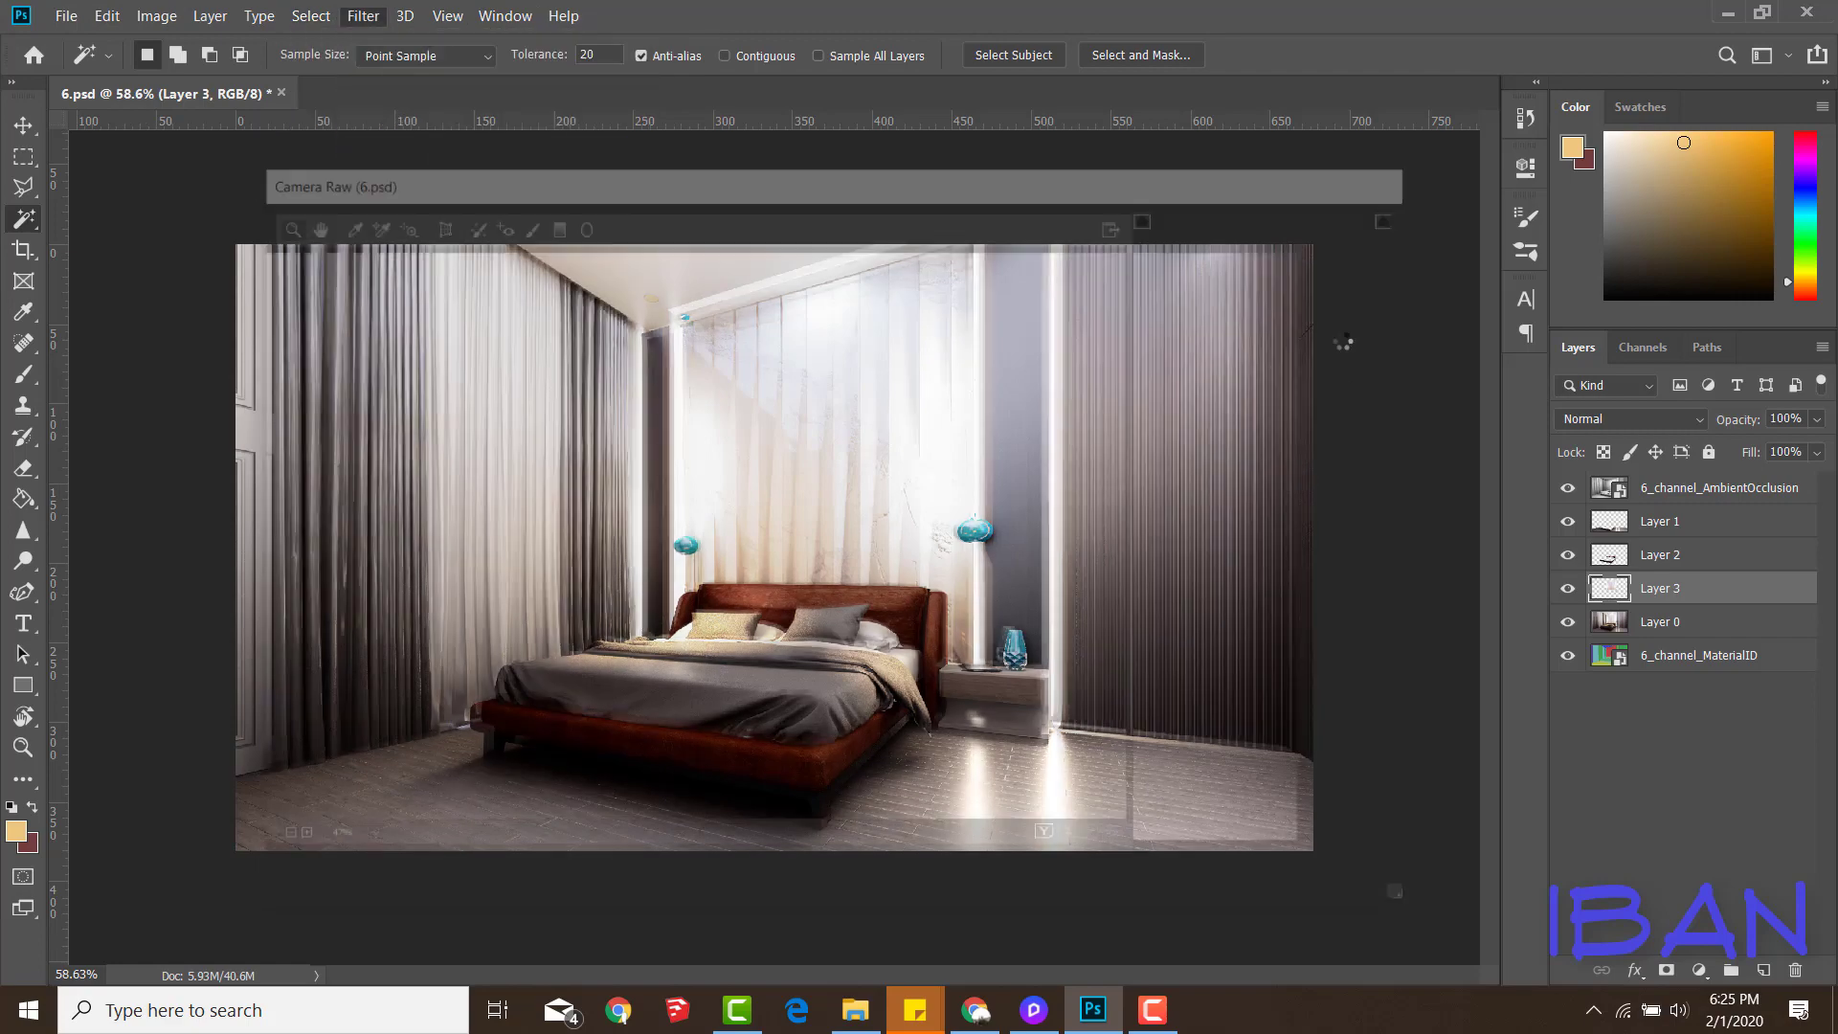
pyautogui.moveTo(1108, 189); pyautogui.dragTo(1132, 150)
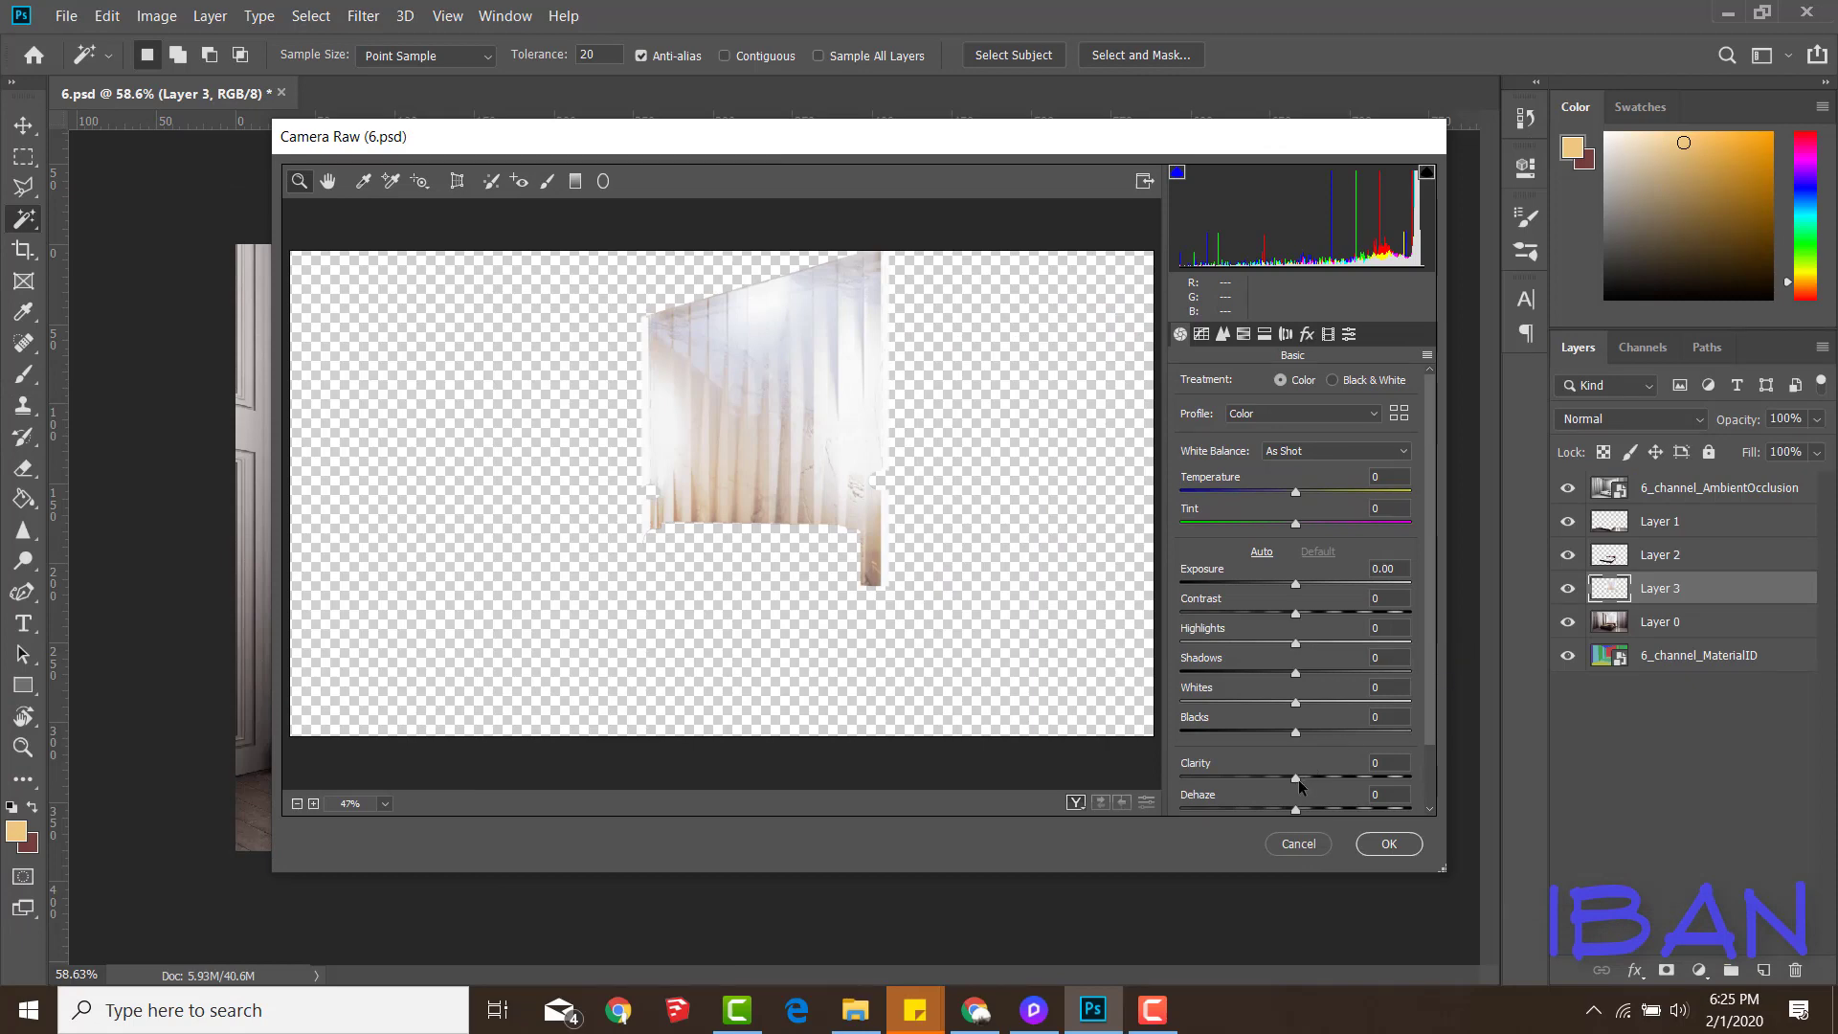
pyautogui.moveTo(1299, 781); pyautogui.dragTo(1340, 785)
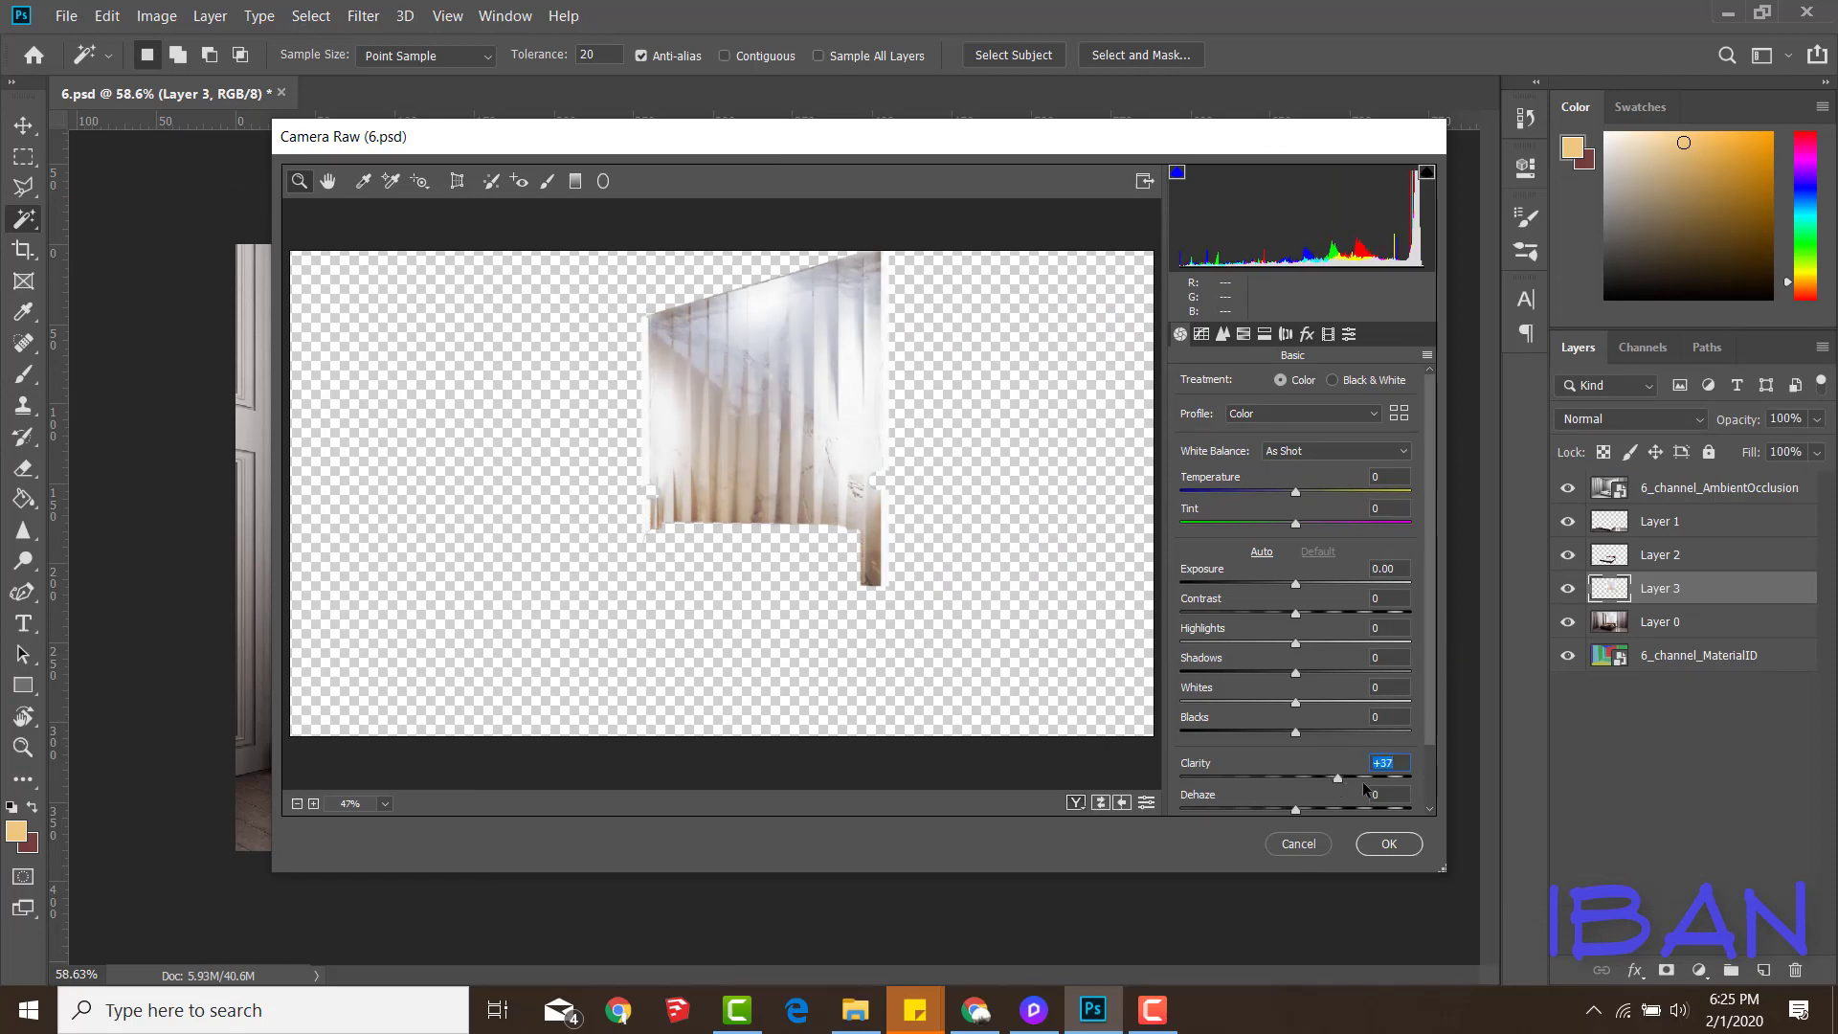
pyautogui.moveTo(1337, 783); pyautogui.dragTo(1317, 782)
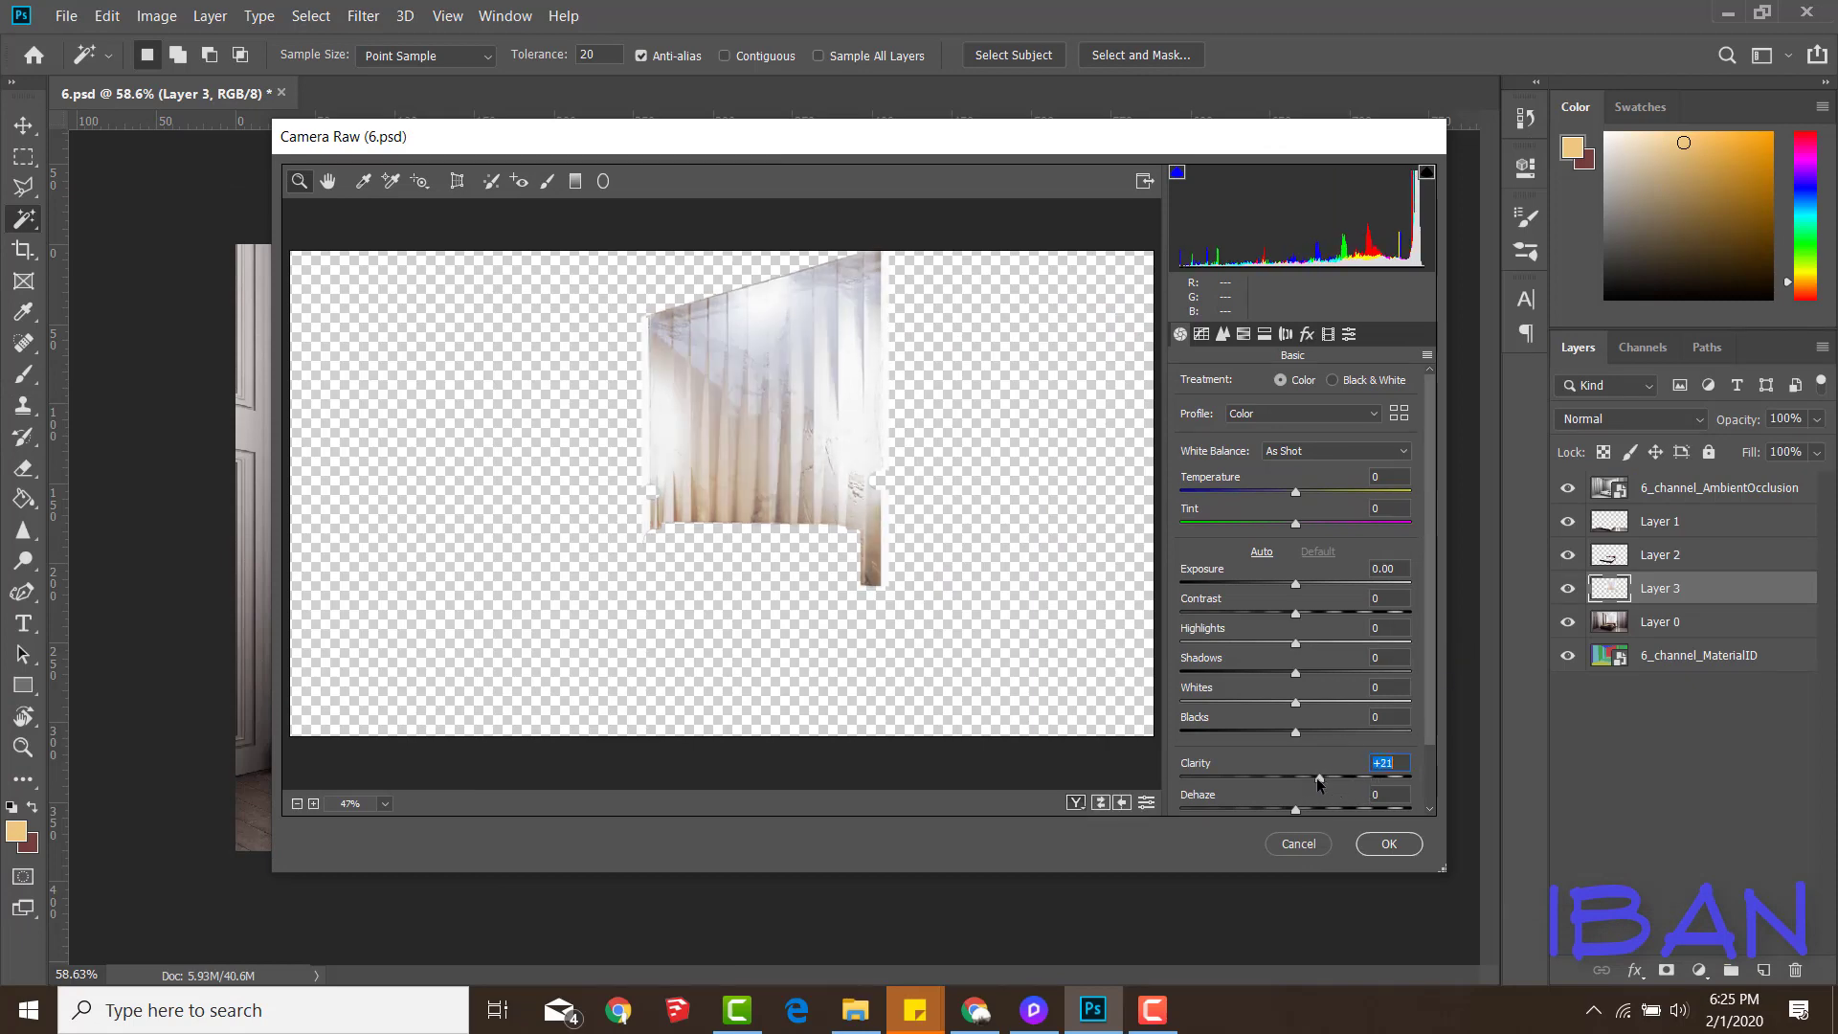
pyautogui.moveTo(1296, 585); pyautogui.dragTo(1300, 590)
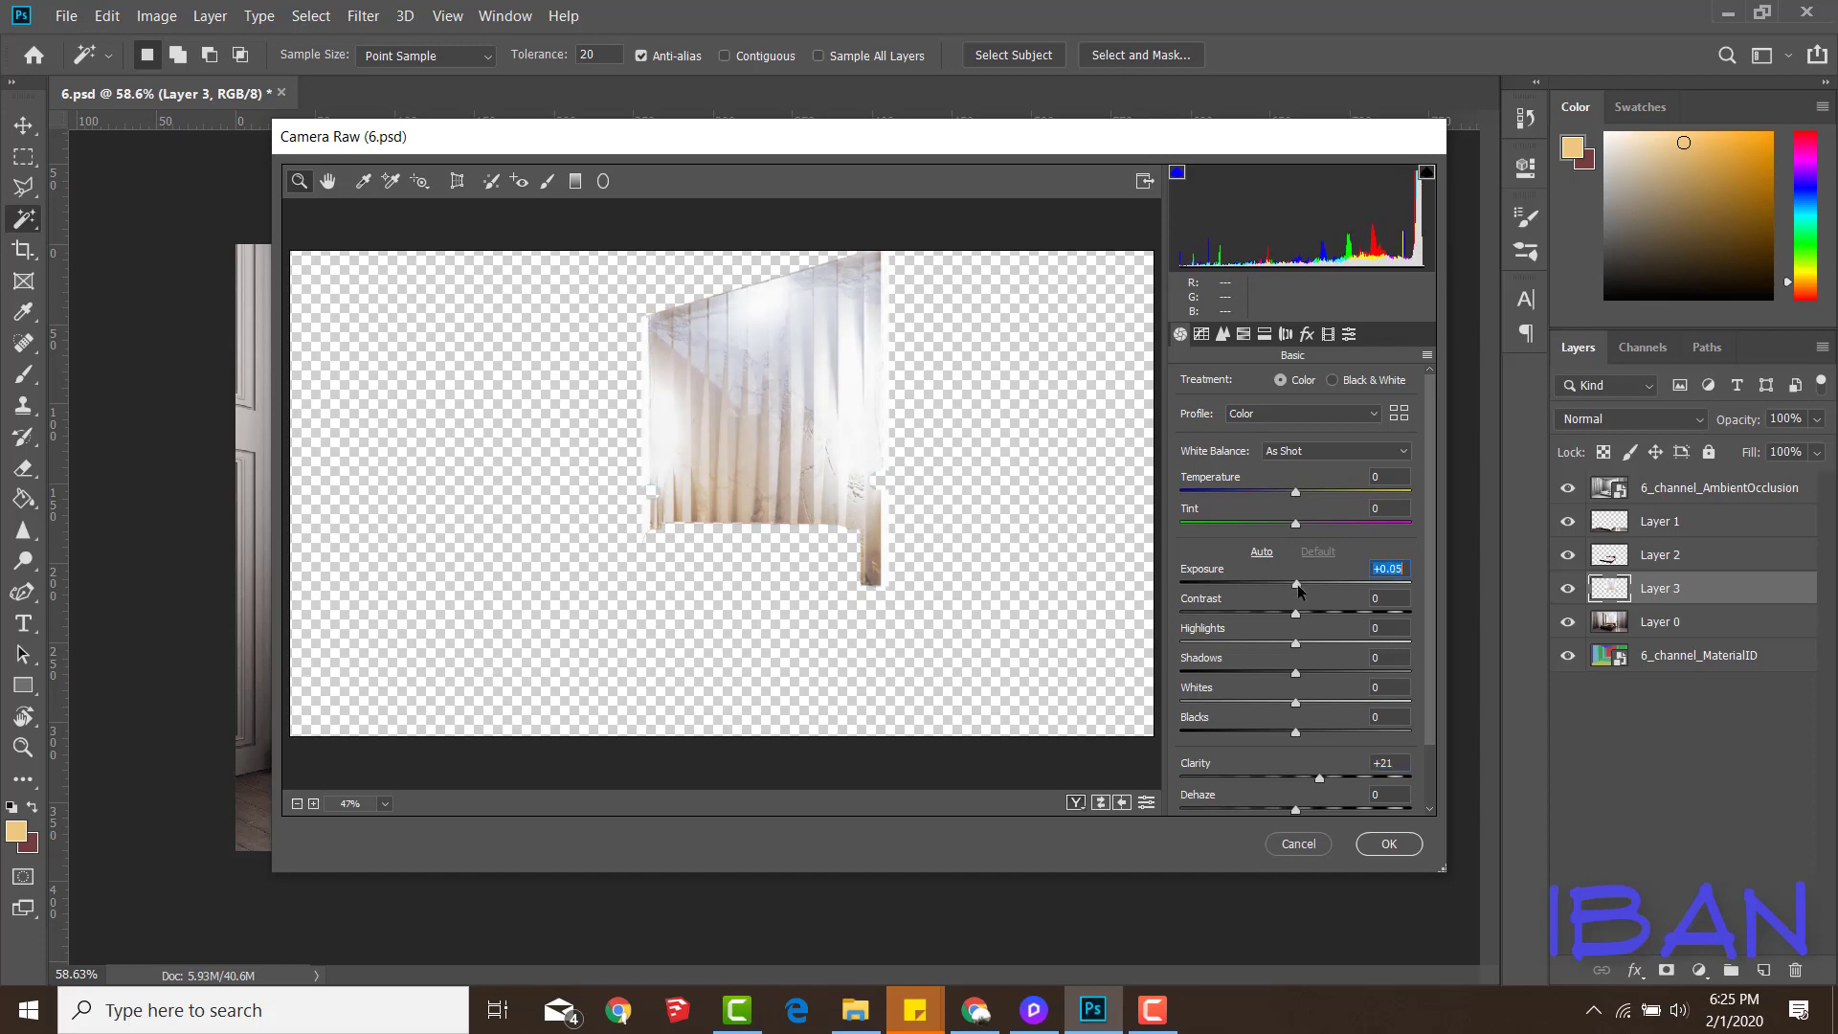
pyautogui.click(1388, 844)
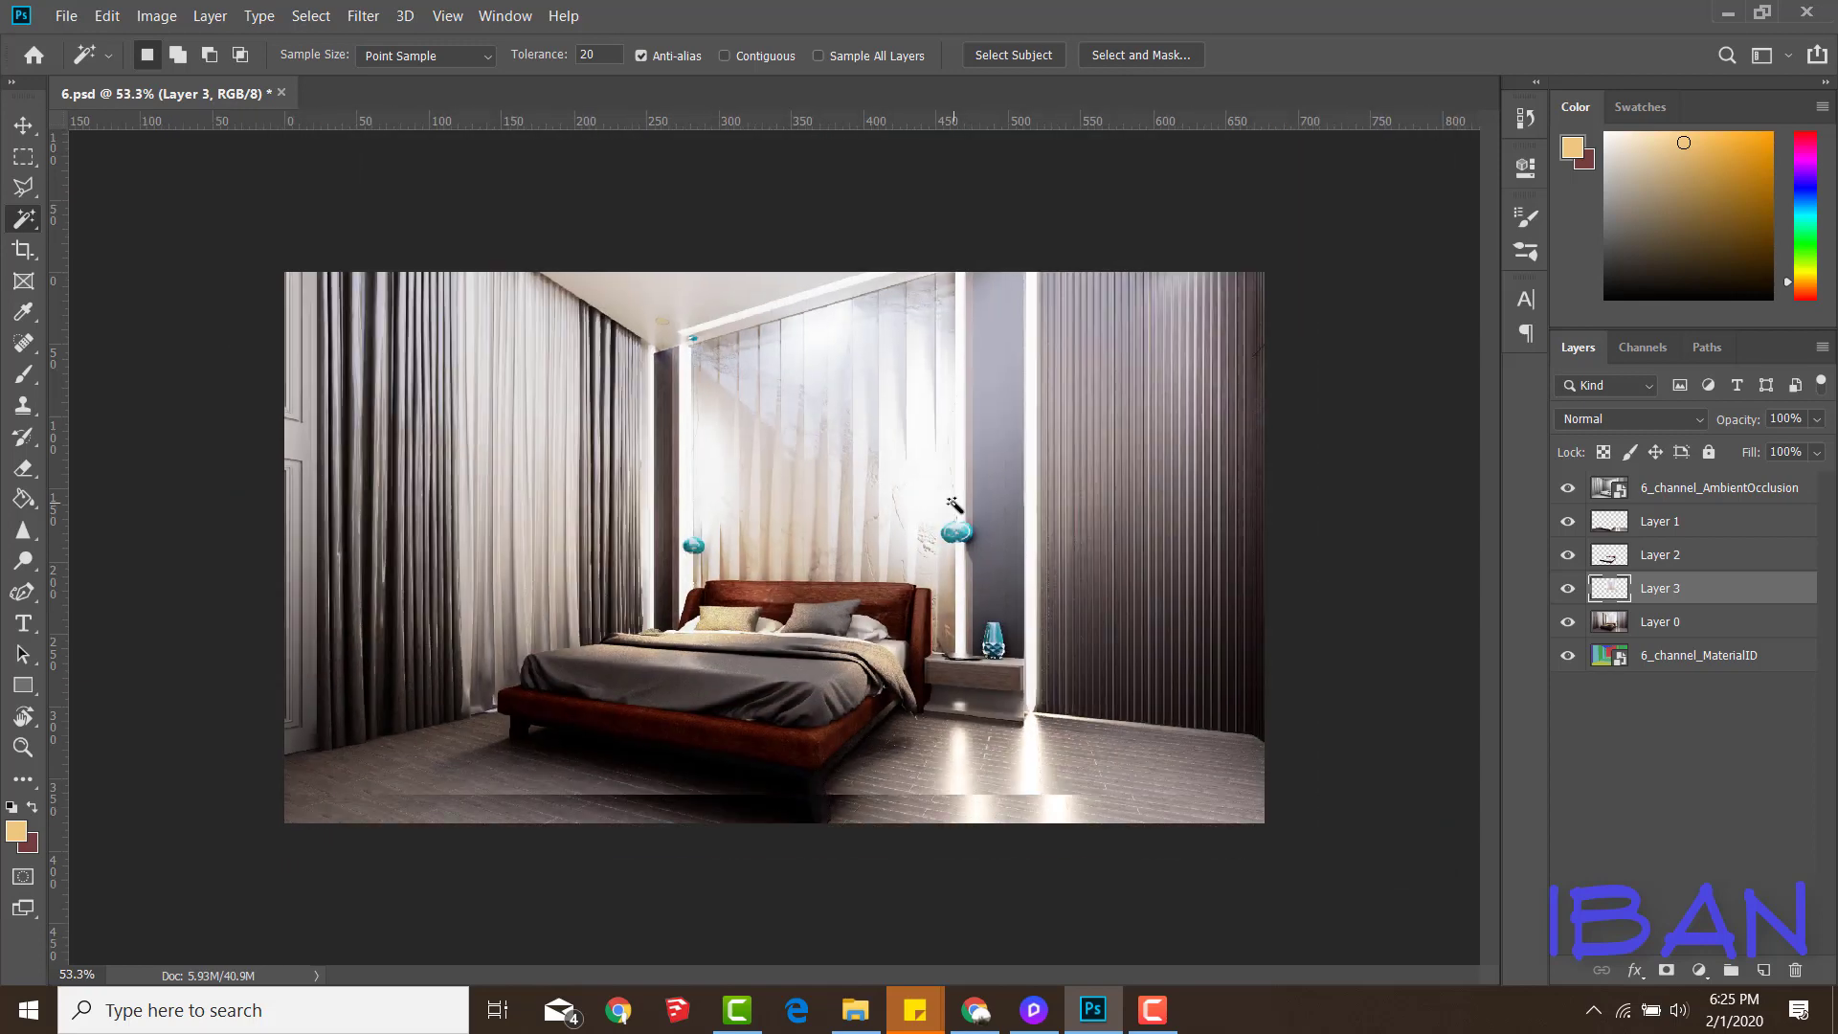
pyautogui.keyDown('alt'); pyautogui.scroll(2, 954, 504); pyautogui.keyUp('alt')
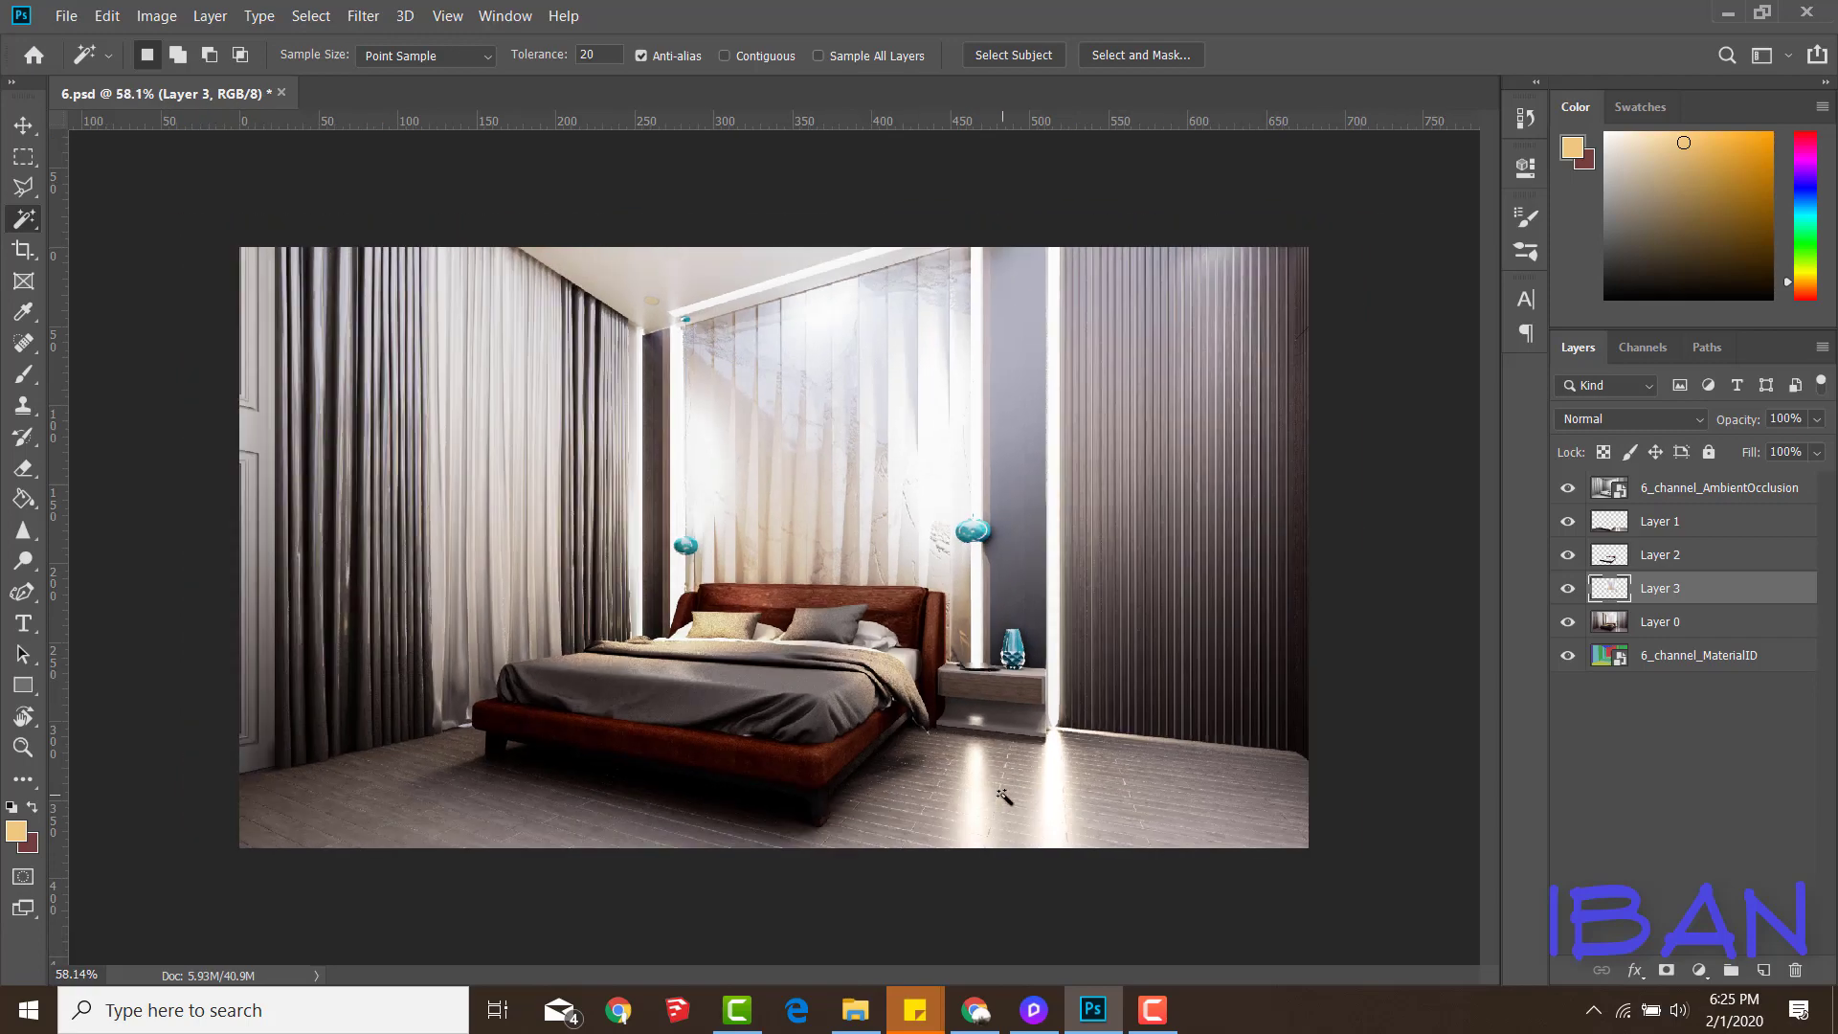
# Select the floor's Layer 1, leaving the AmbientOcclusion overlay visible
pyautogui.press('v')
pyautogui.click(986, 831)
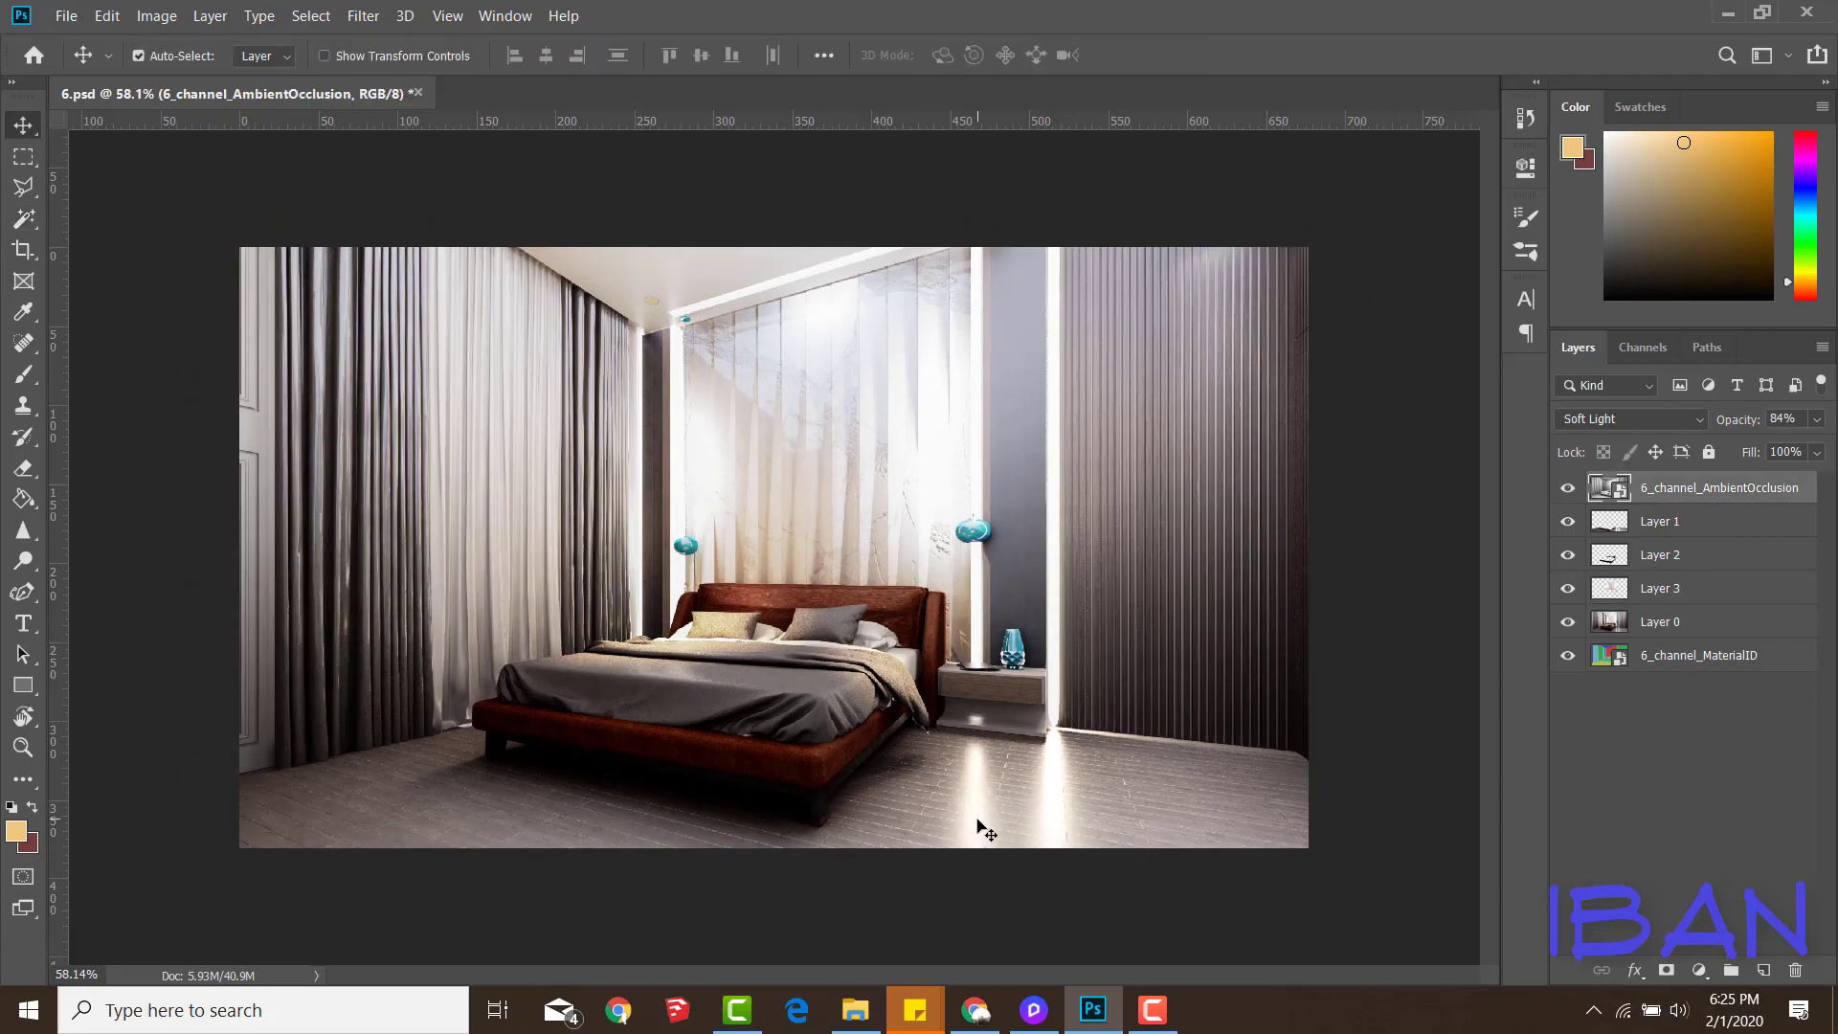
pyautogui.click(1567, 487)
pyautogui.moveTo(1128, 811); pyautogui.dragTo(1299, 739)
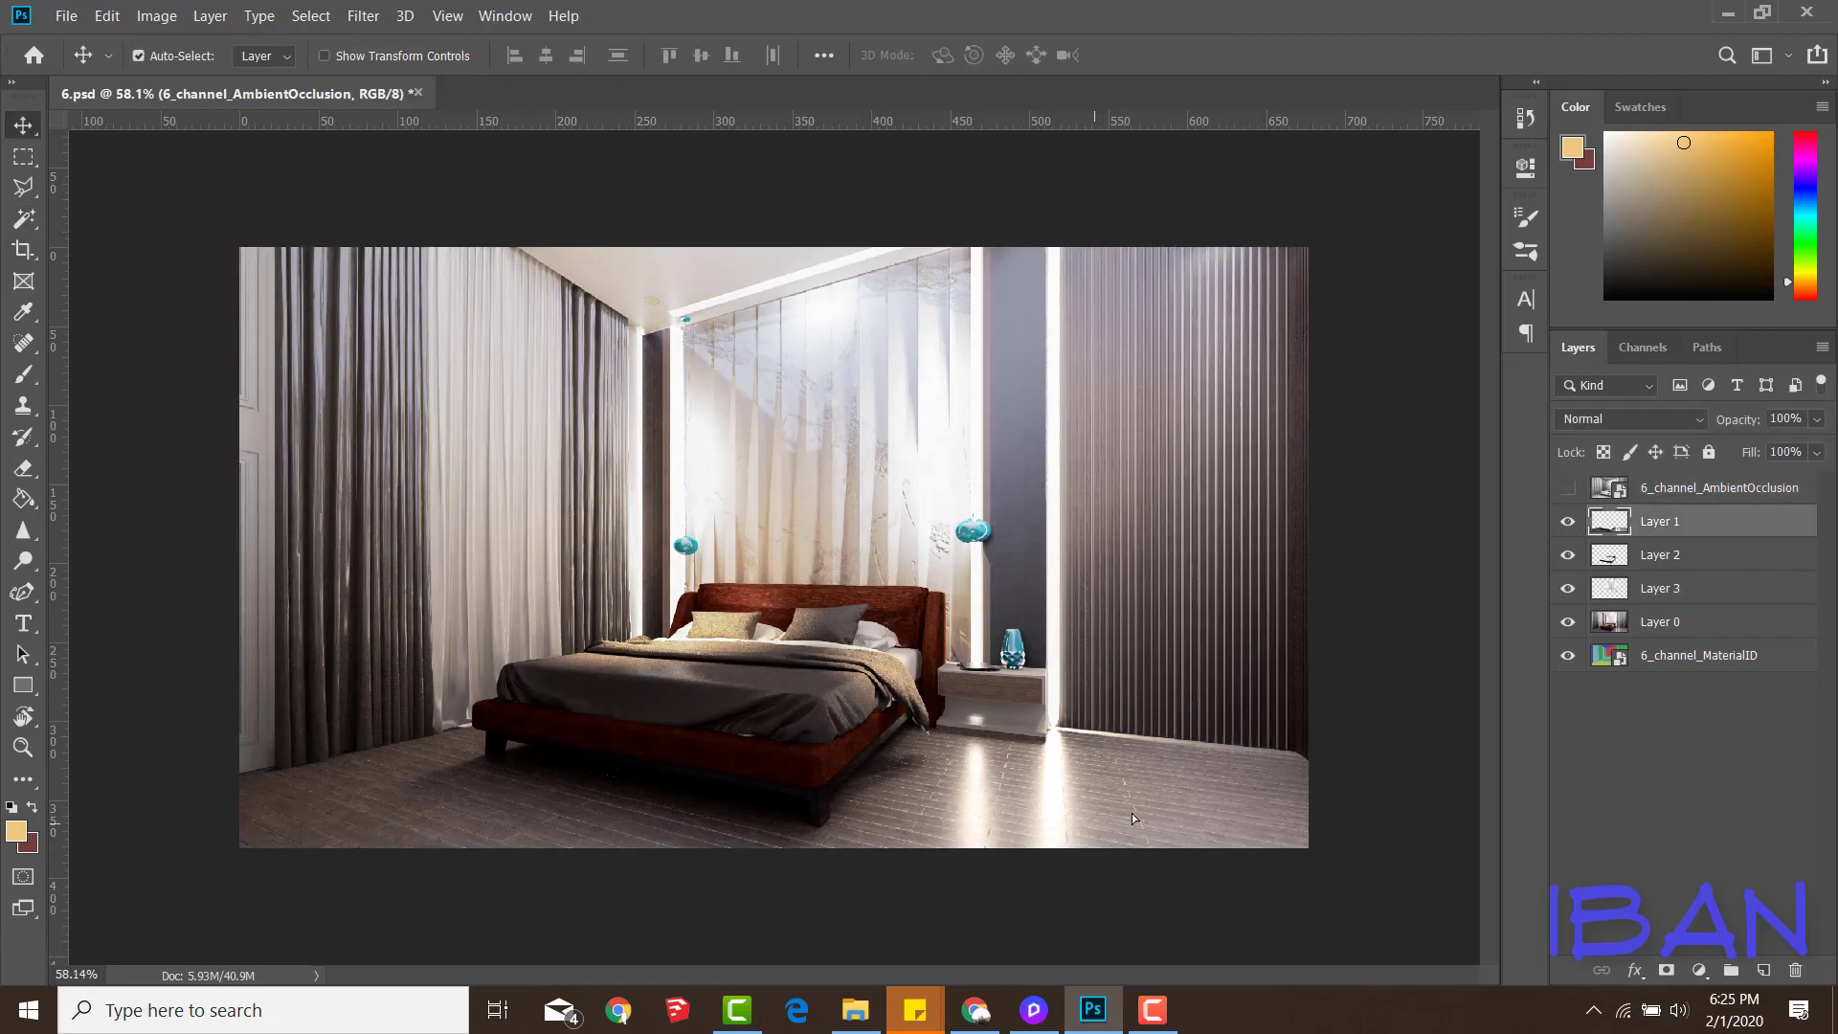
pyautogui.click(1567, 488)
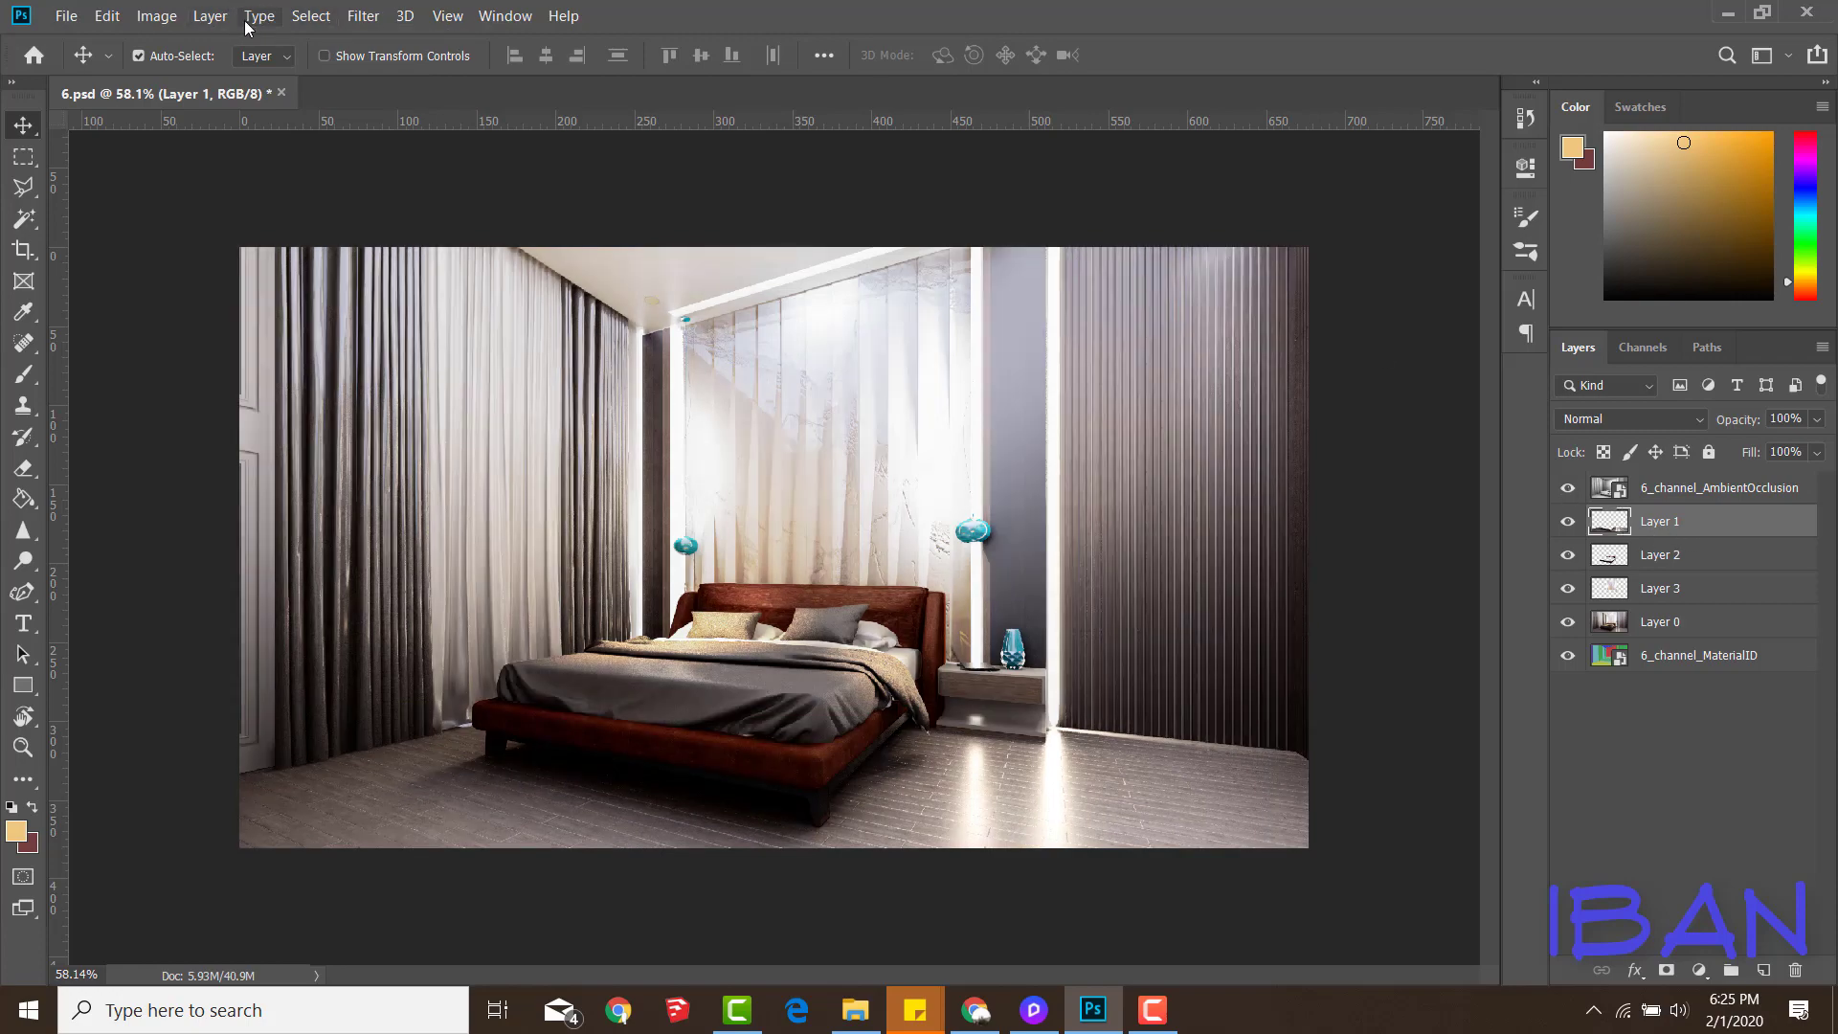
# Raise Layer 1's saturation by +35 with Hue/Saturation
pyautogui.click(158, 16)
pyautogui.click(454, 193)
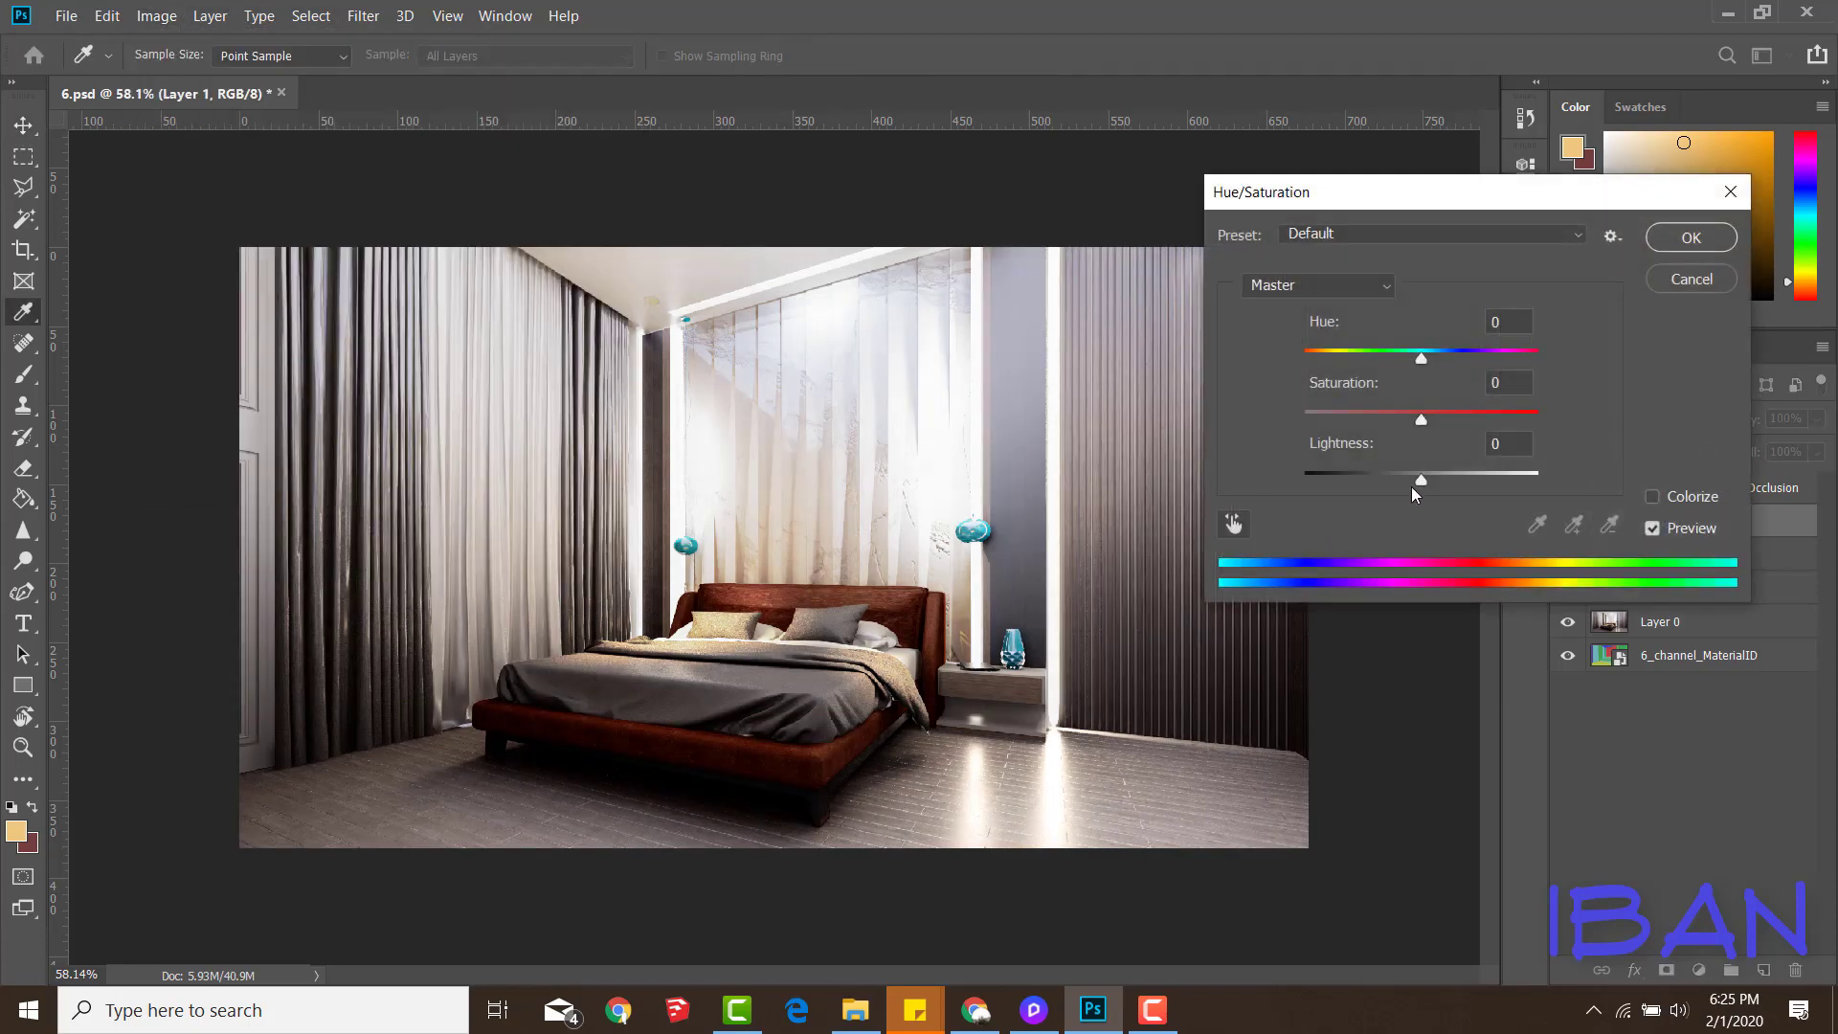
pyautogui.moveTo(1420, 419); pyautogui.dragTo(1449, 423)
pyautogui.click(1689, 238)
pyautogui.keyDown('alt'); pyautogui.scroll(-1, 761, 620); pyautogui.keyUp('alt')
pyautogui.keyDown('alt'); pyautogui.scroll(3, 656, 541); pyautogui.keyUp('alt')
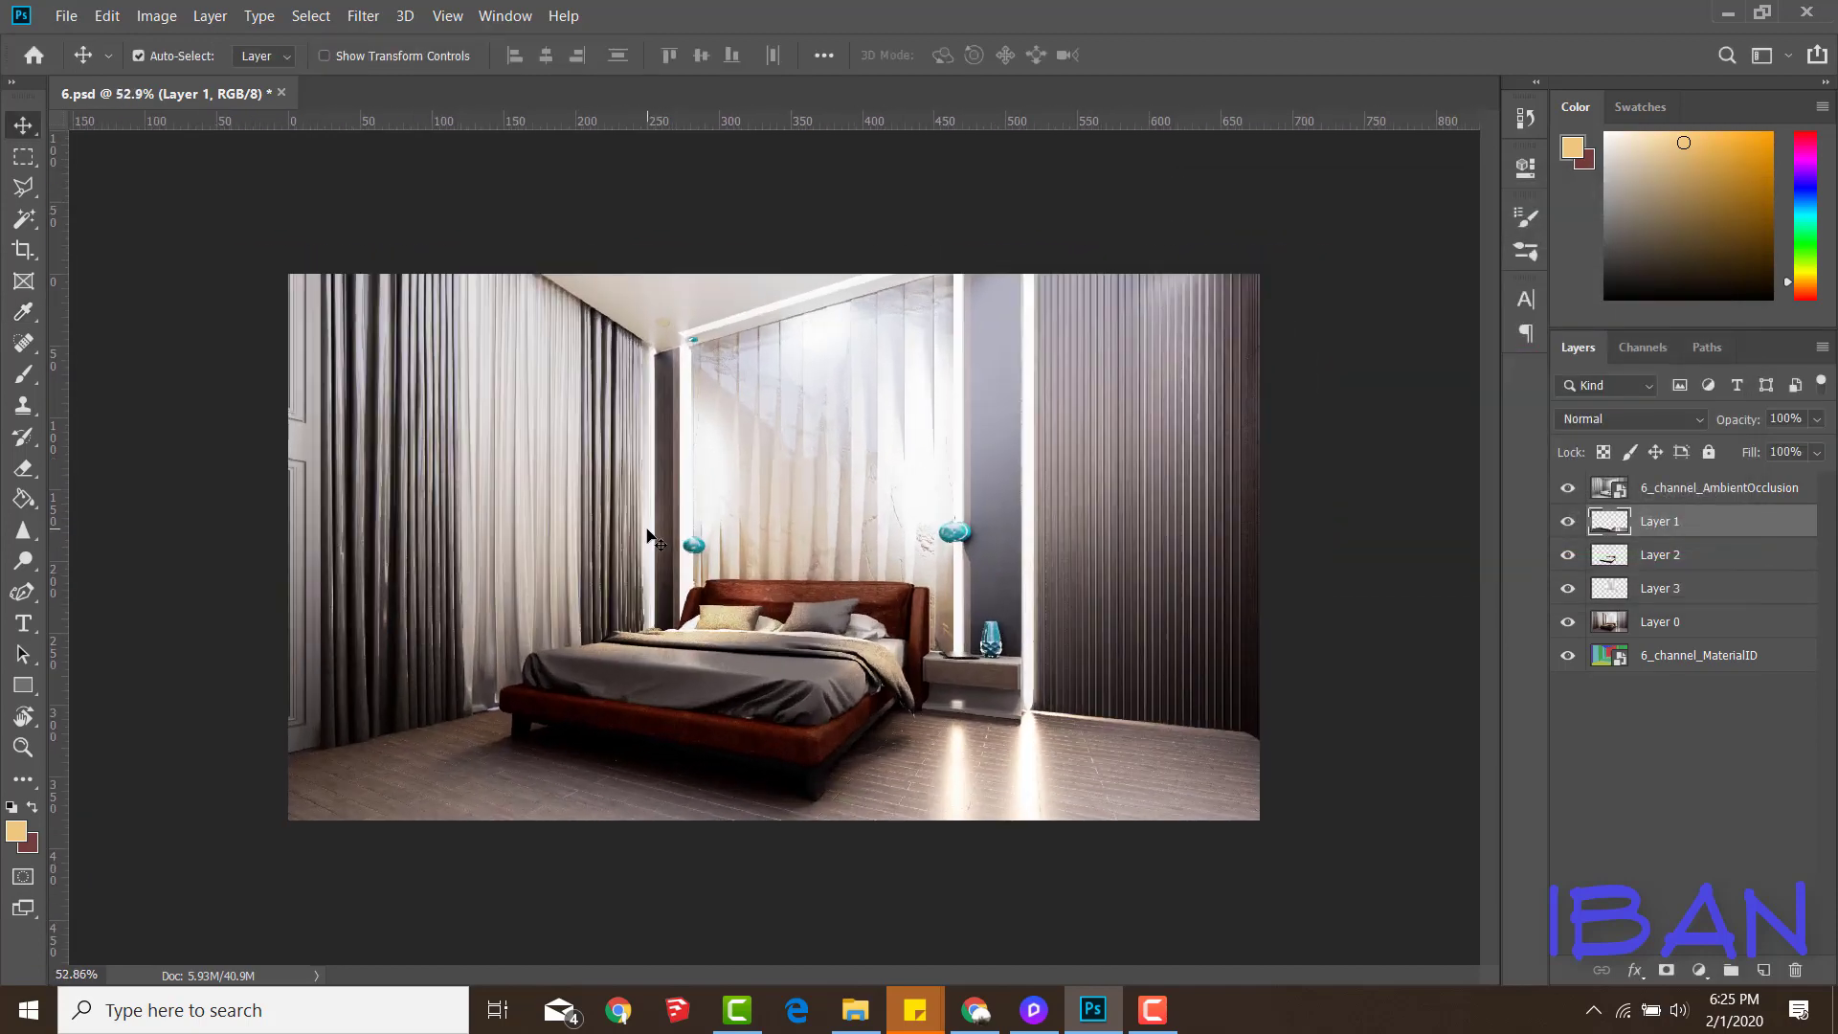
# Save the document, dismissing the Save As dialog without renaming
pyautogui.click(65, 16)
pyautogui.click(96, 255)
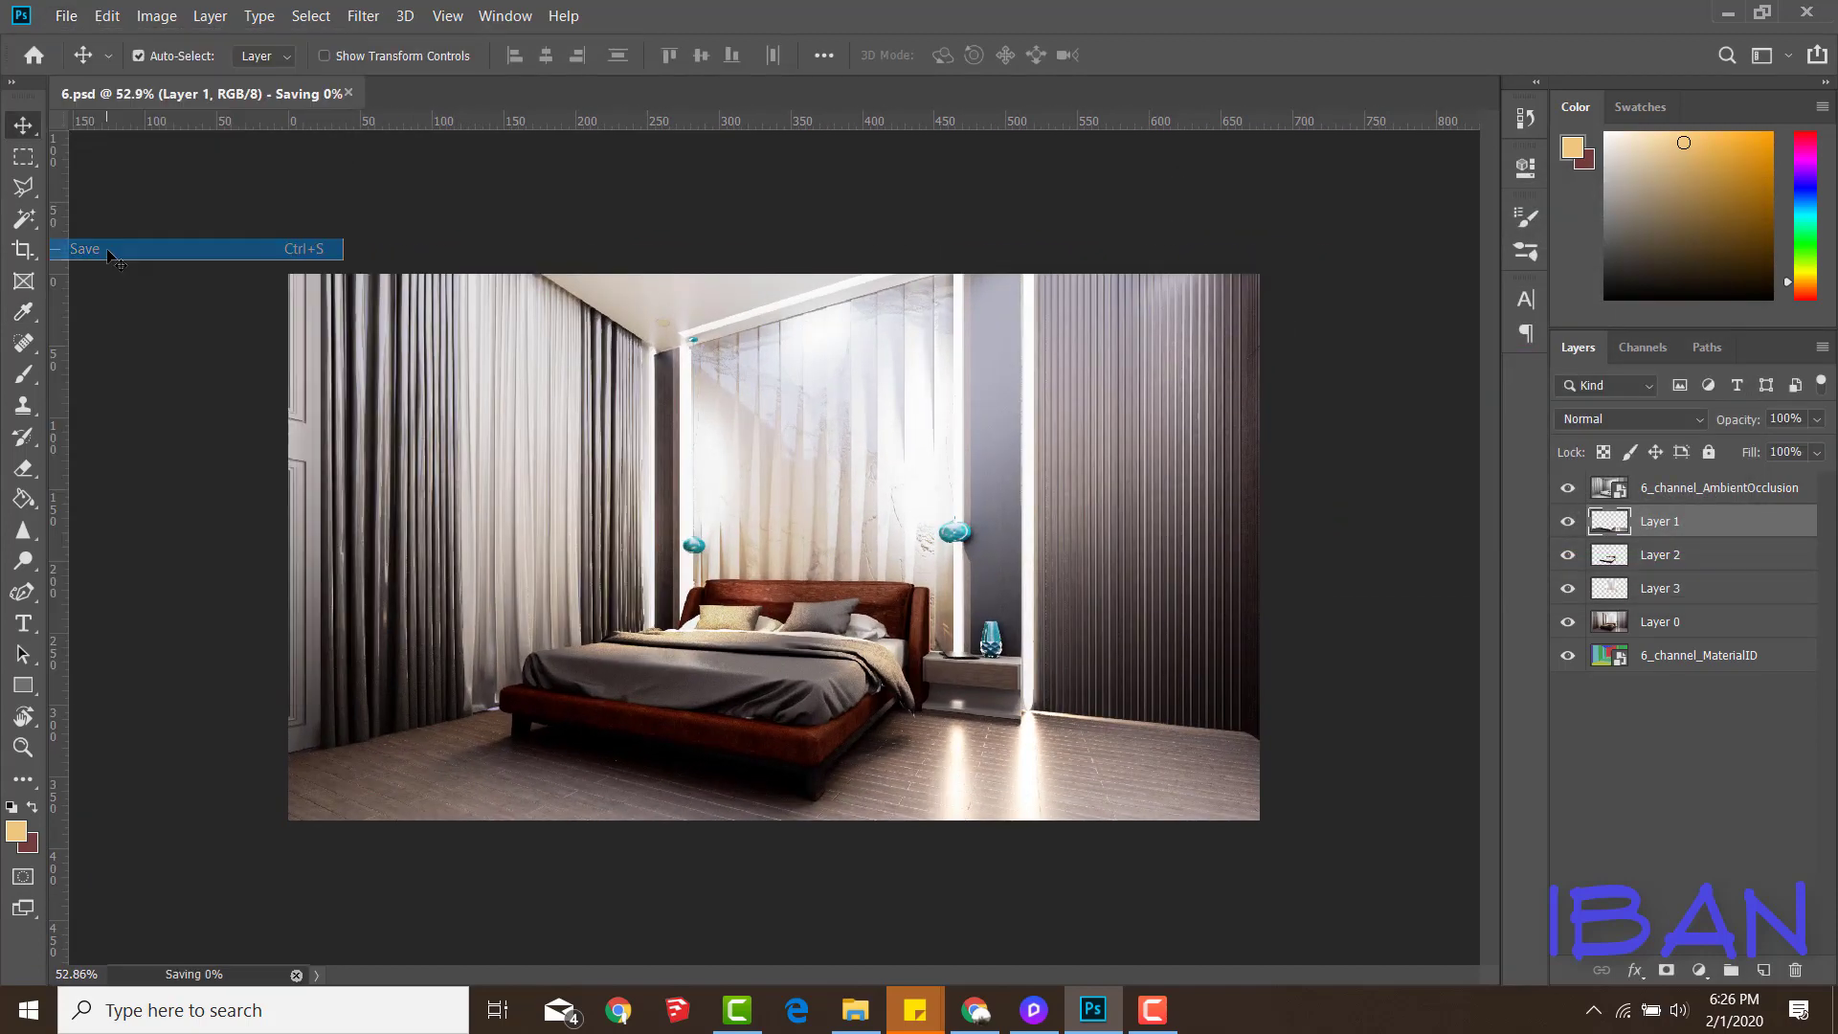
pyautogui.click(69, 9)
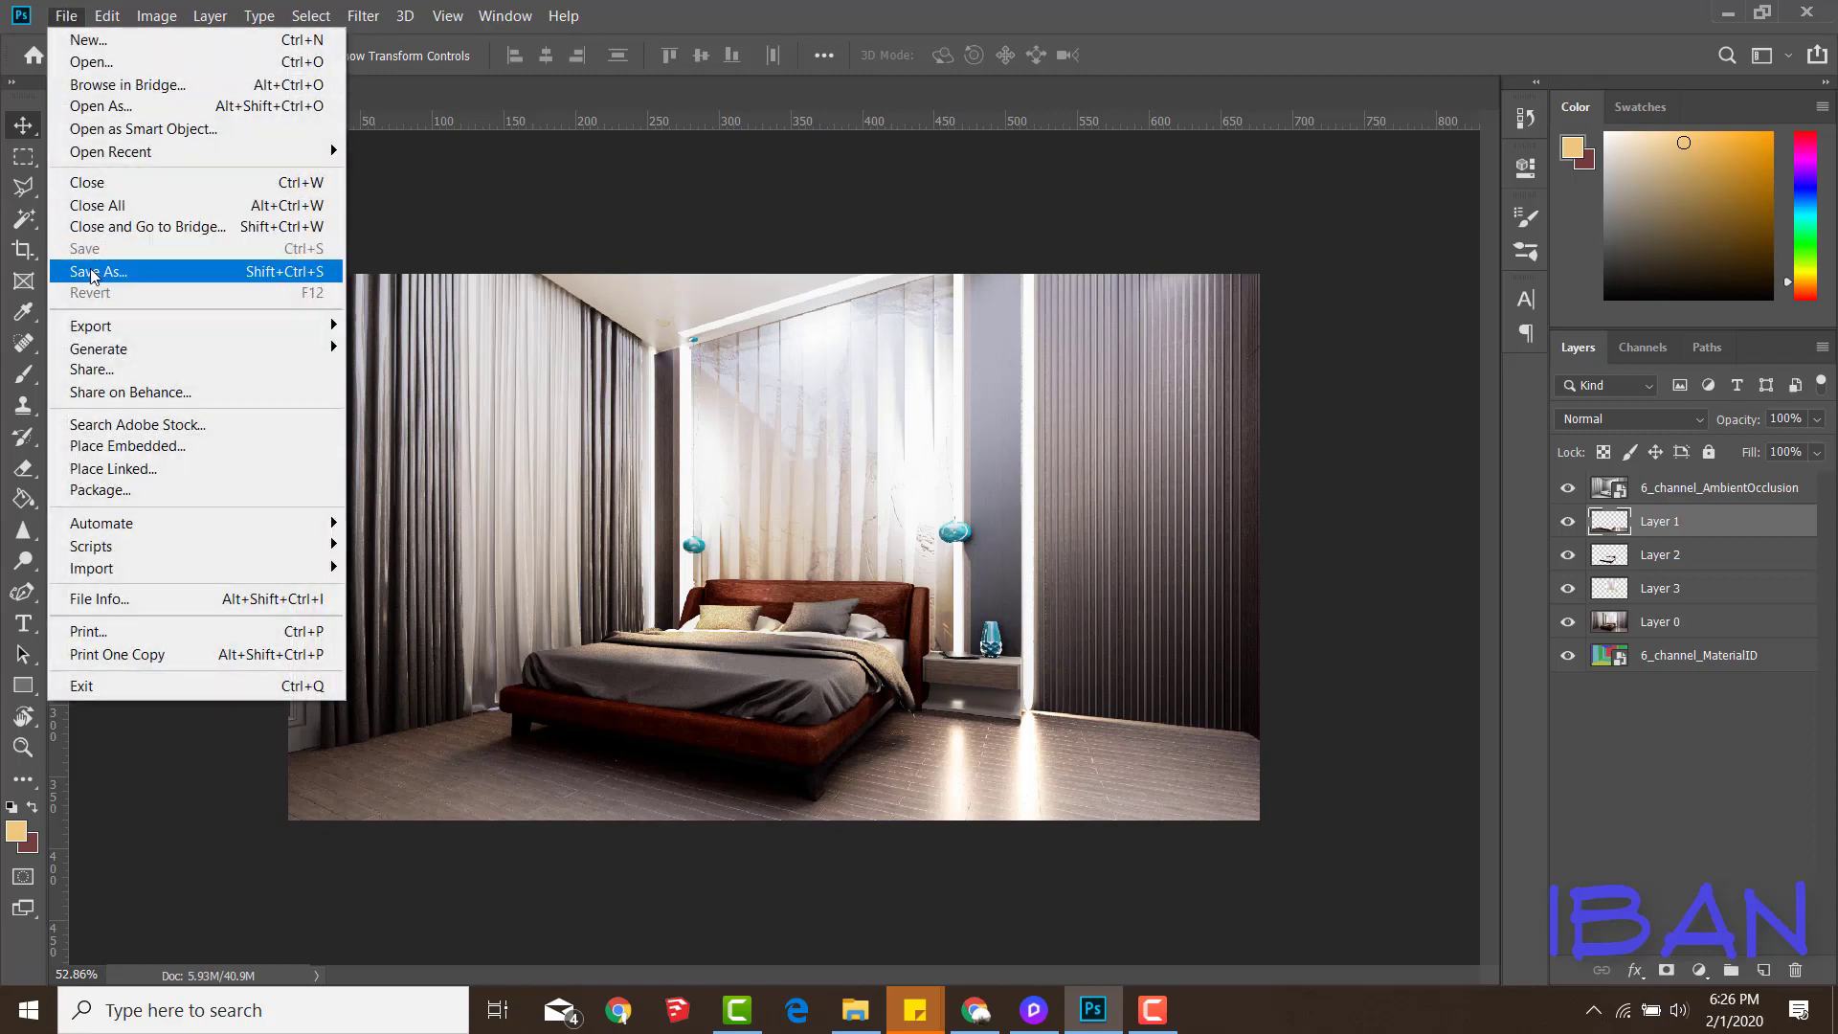
pyautogui.click(93, 274)
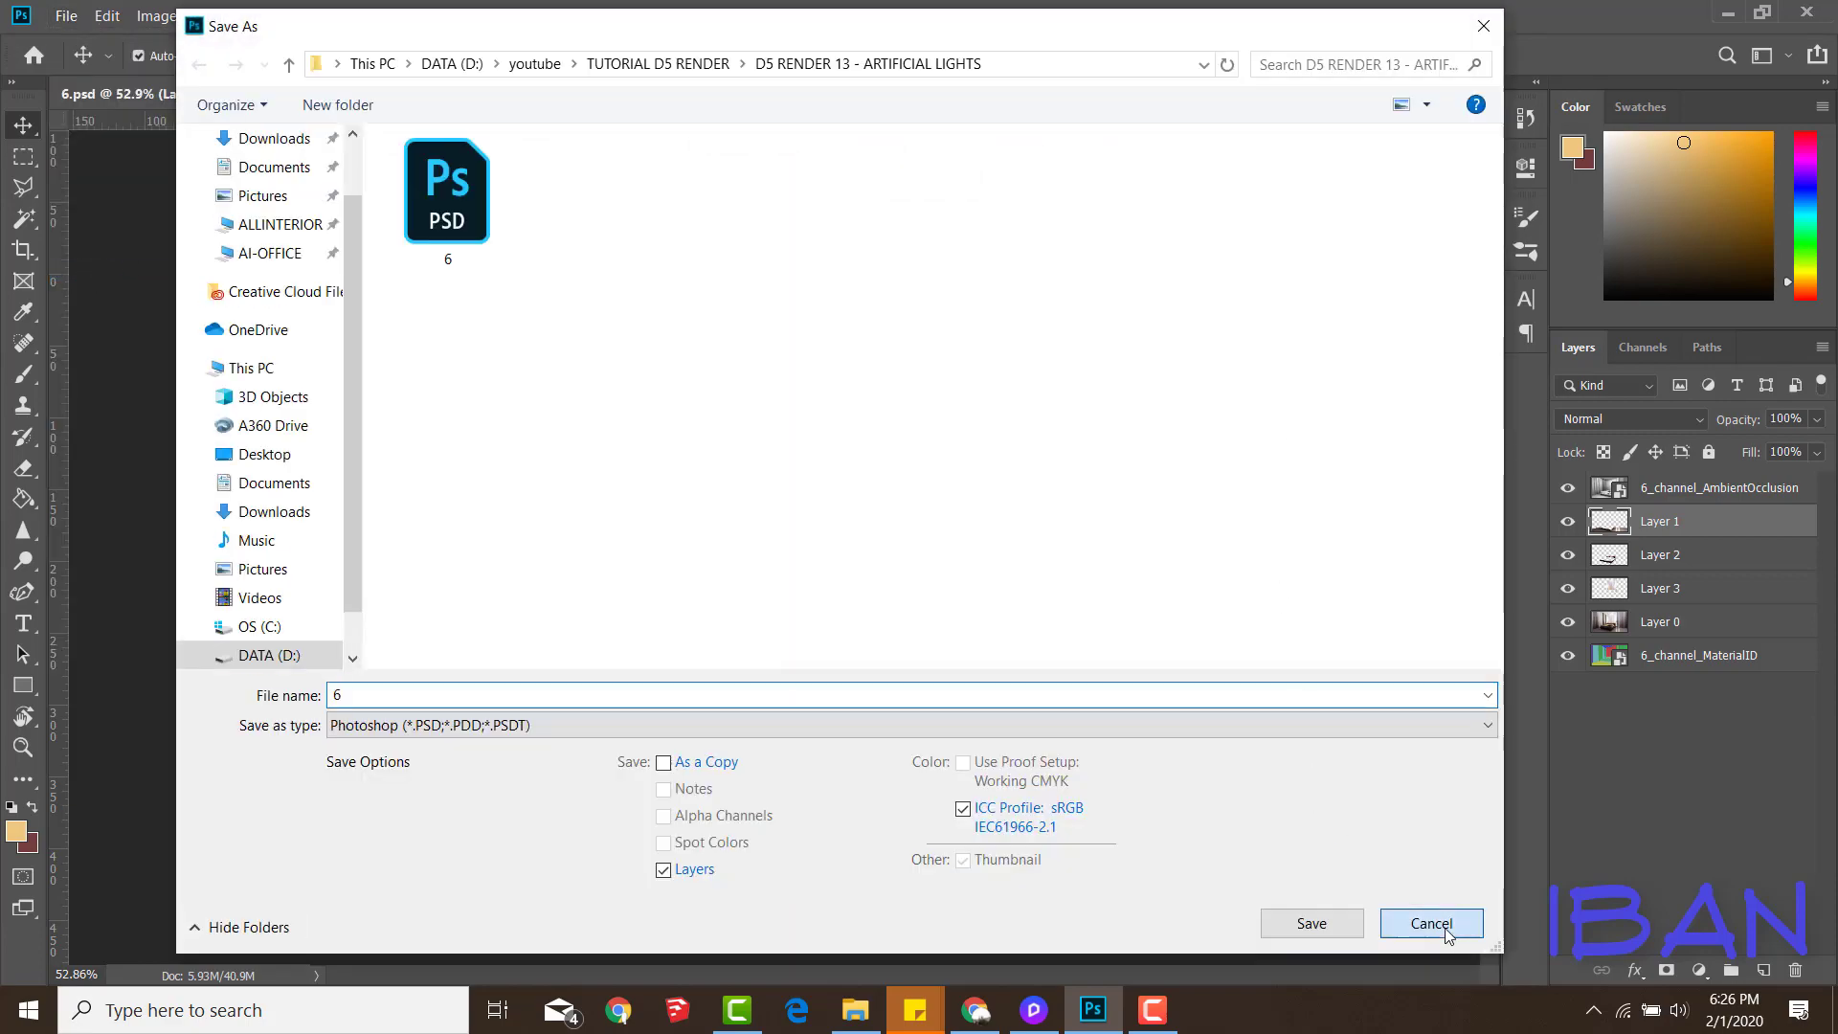
pyautogui.click(1426, 921)
# Stamp all visible layers into a new merged Layer 4 at the top
pyautogui.click(1685, 487)
pyautogui.hotkey('ctrl', 'shift', 'alt', 'e')
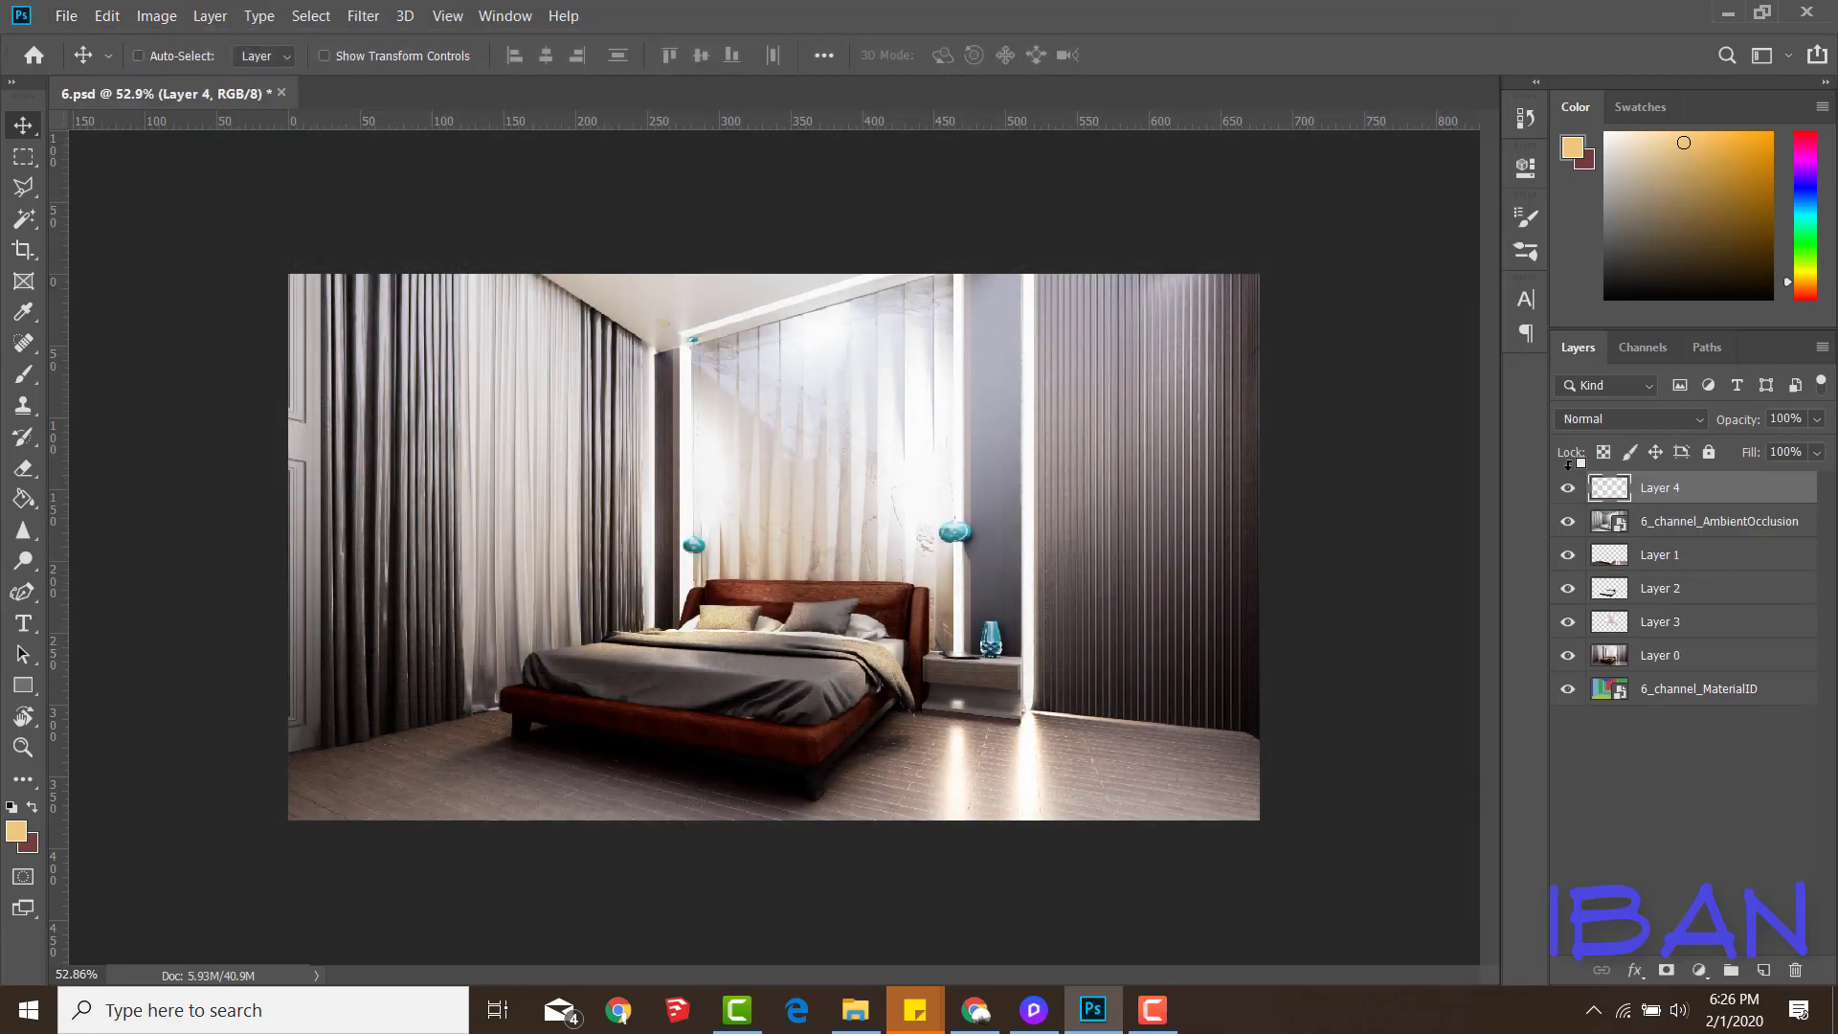
pyautogui.keyDown('alt'); pyautogui.scroll(1, 543, 271); pyautogui.keyUp('alt')
pyautogui.keyDown('alt'); pyautogui.scroll(3, 759, 246); pyautogui.keyUp('alt')
pyautogui.keyDown('alt'); pyautogui.scroll(2, 759, 348); pyautogui.keyUp('alt')
pyautogui.keyDown('alt'); pyautogui.scroll(3, 755, 377); pyautogui.keyUp('alt')
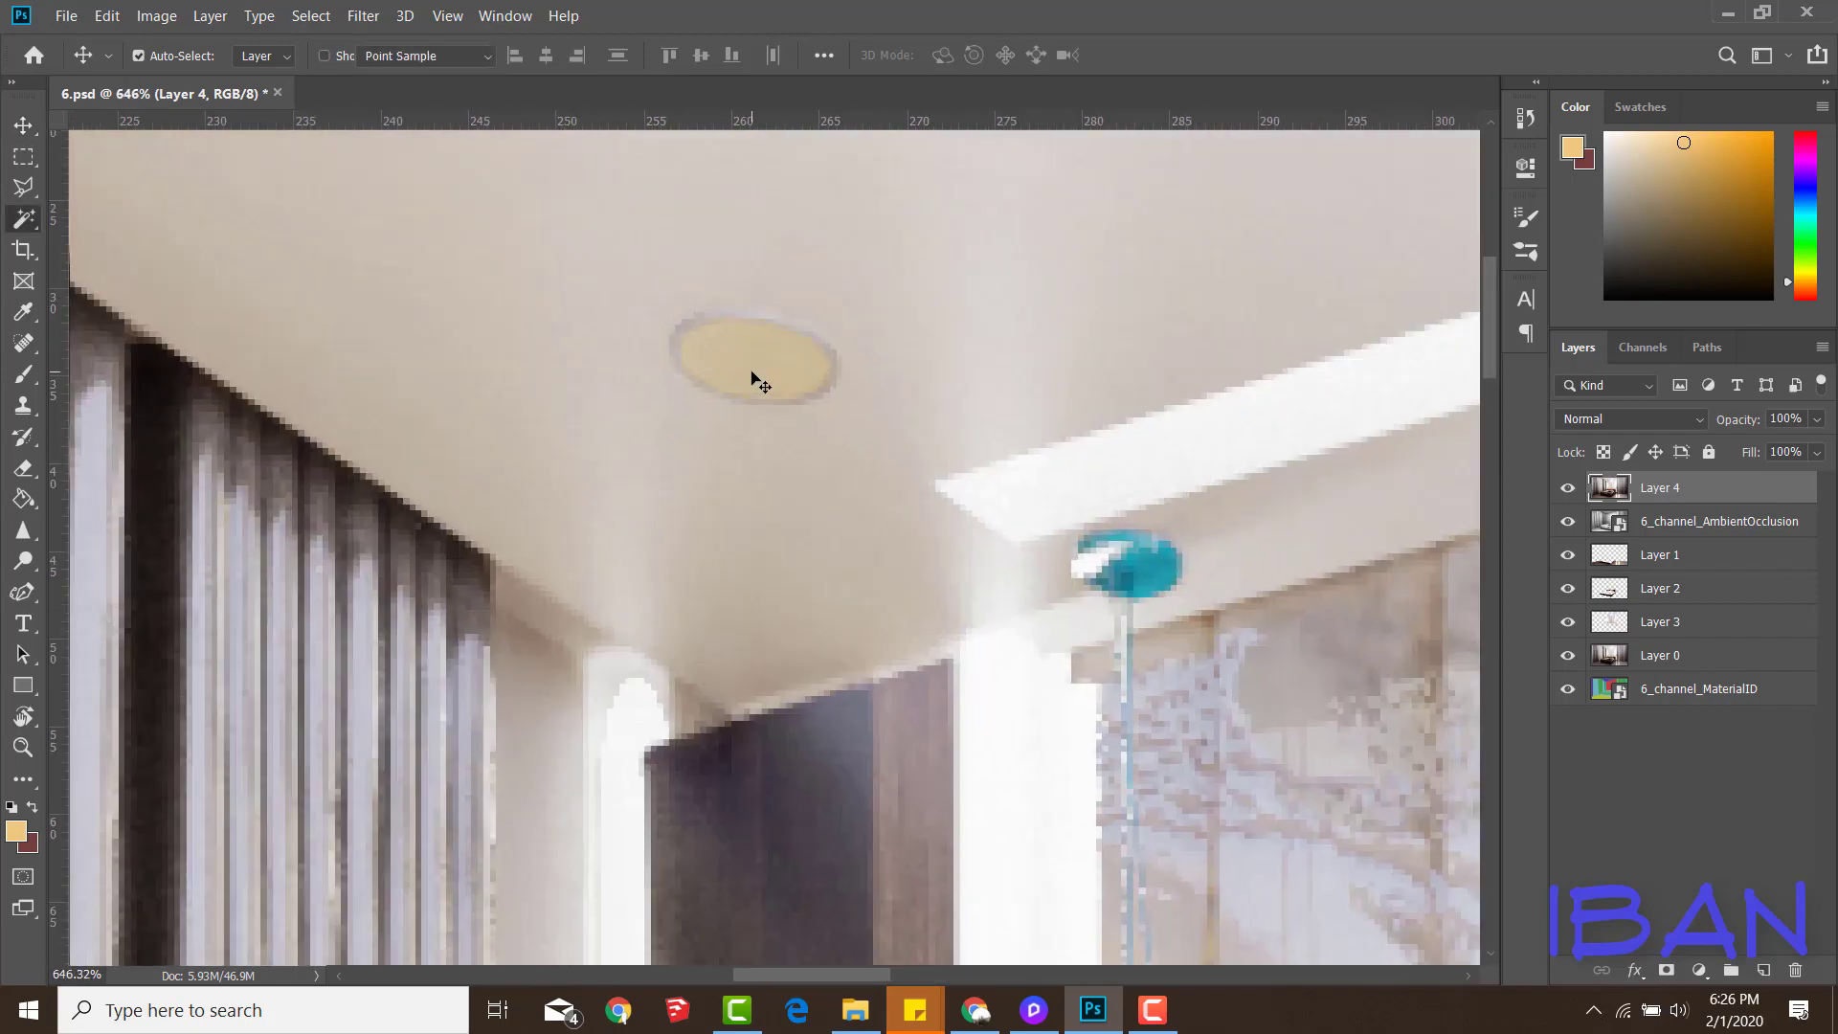
# Select the ceiling light ellipse with the Magic Wand
pyautogui.press('w')
pyautogui.click(751, 373)
pyautogui.keyDown('alt'); pyautogui.scroll(-1, 755, 379); pyautogui.keyUp('alt')
pyautogui.keyDown('alt'); pyautogui.scroll(-1, 753, 376); pyautogui.keyUp('alt')
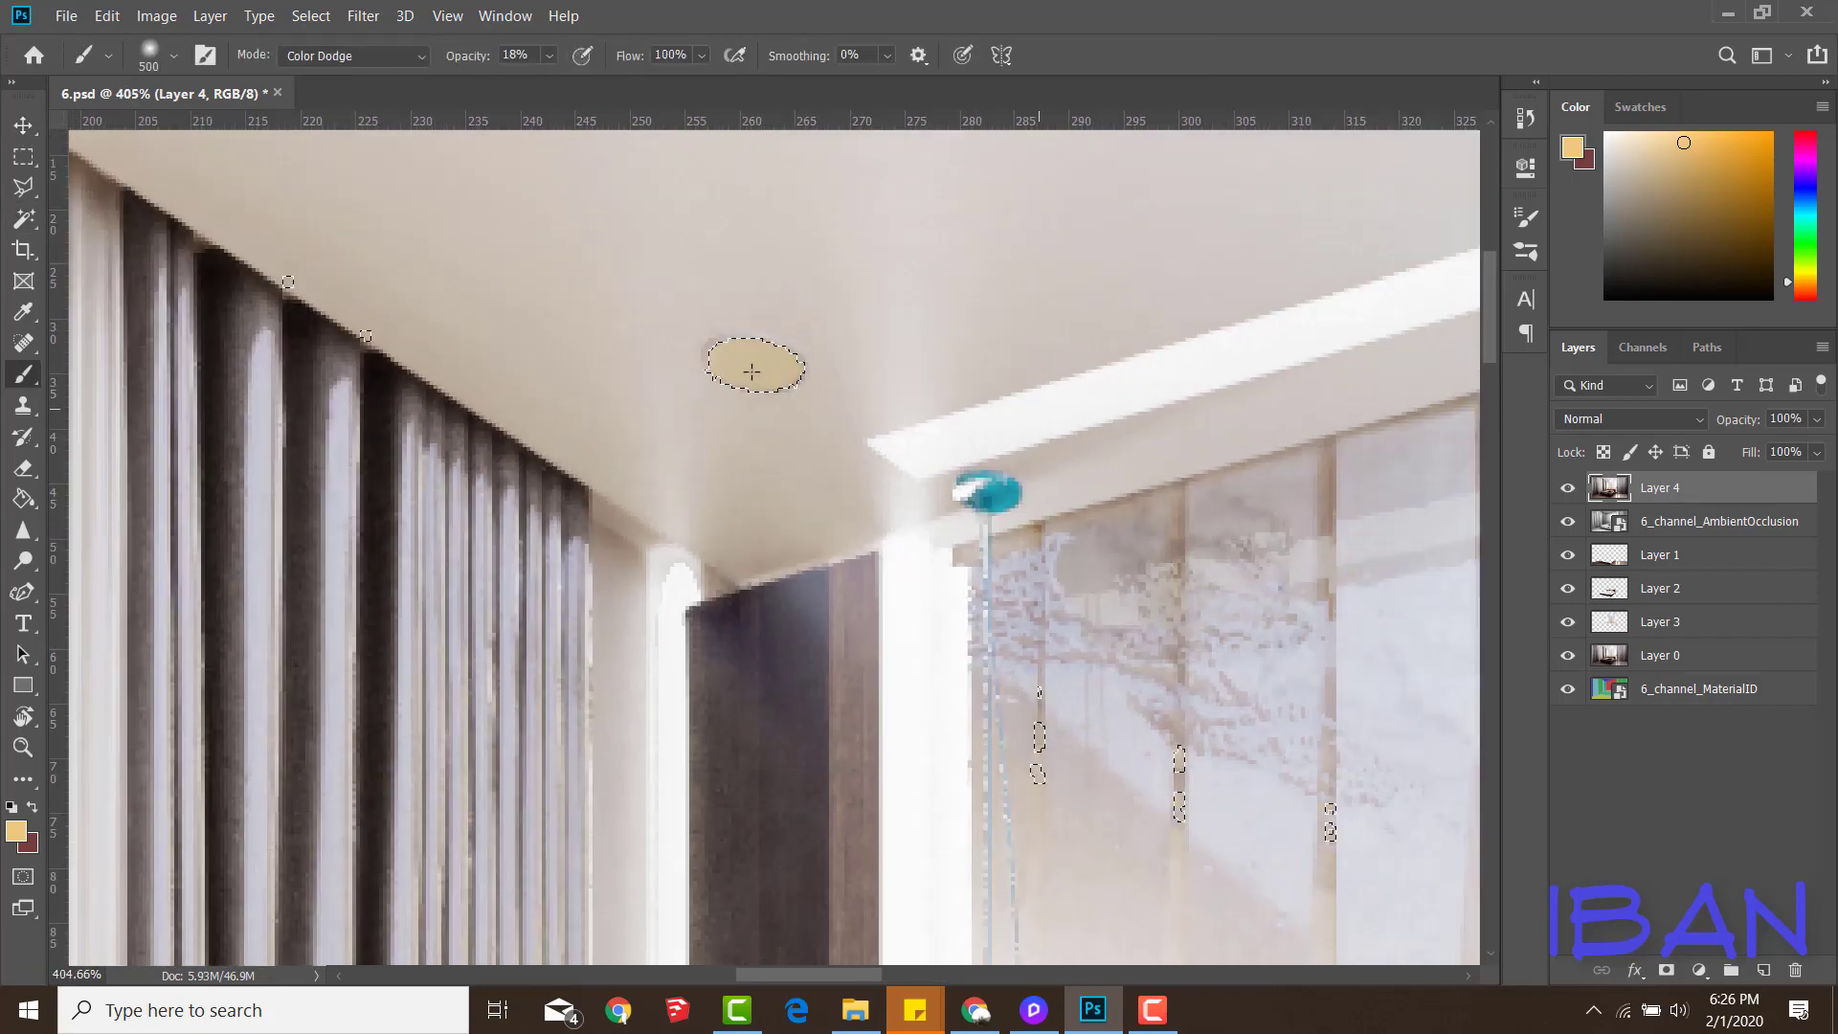
pyautogui.keyDown('alt'); pyautogui.scroll(-1, 752, 372); pyautogui.keyUp('alt')
# Paint the ceiling light bright white with a small Color Dodge brush at full opacity
pyautogui.press('b')
pyautogui.press('[')
pyautogui.press('[')
pyautogui.press('[')
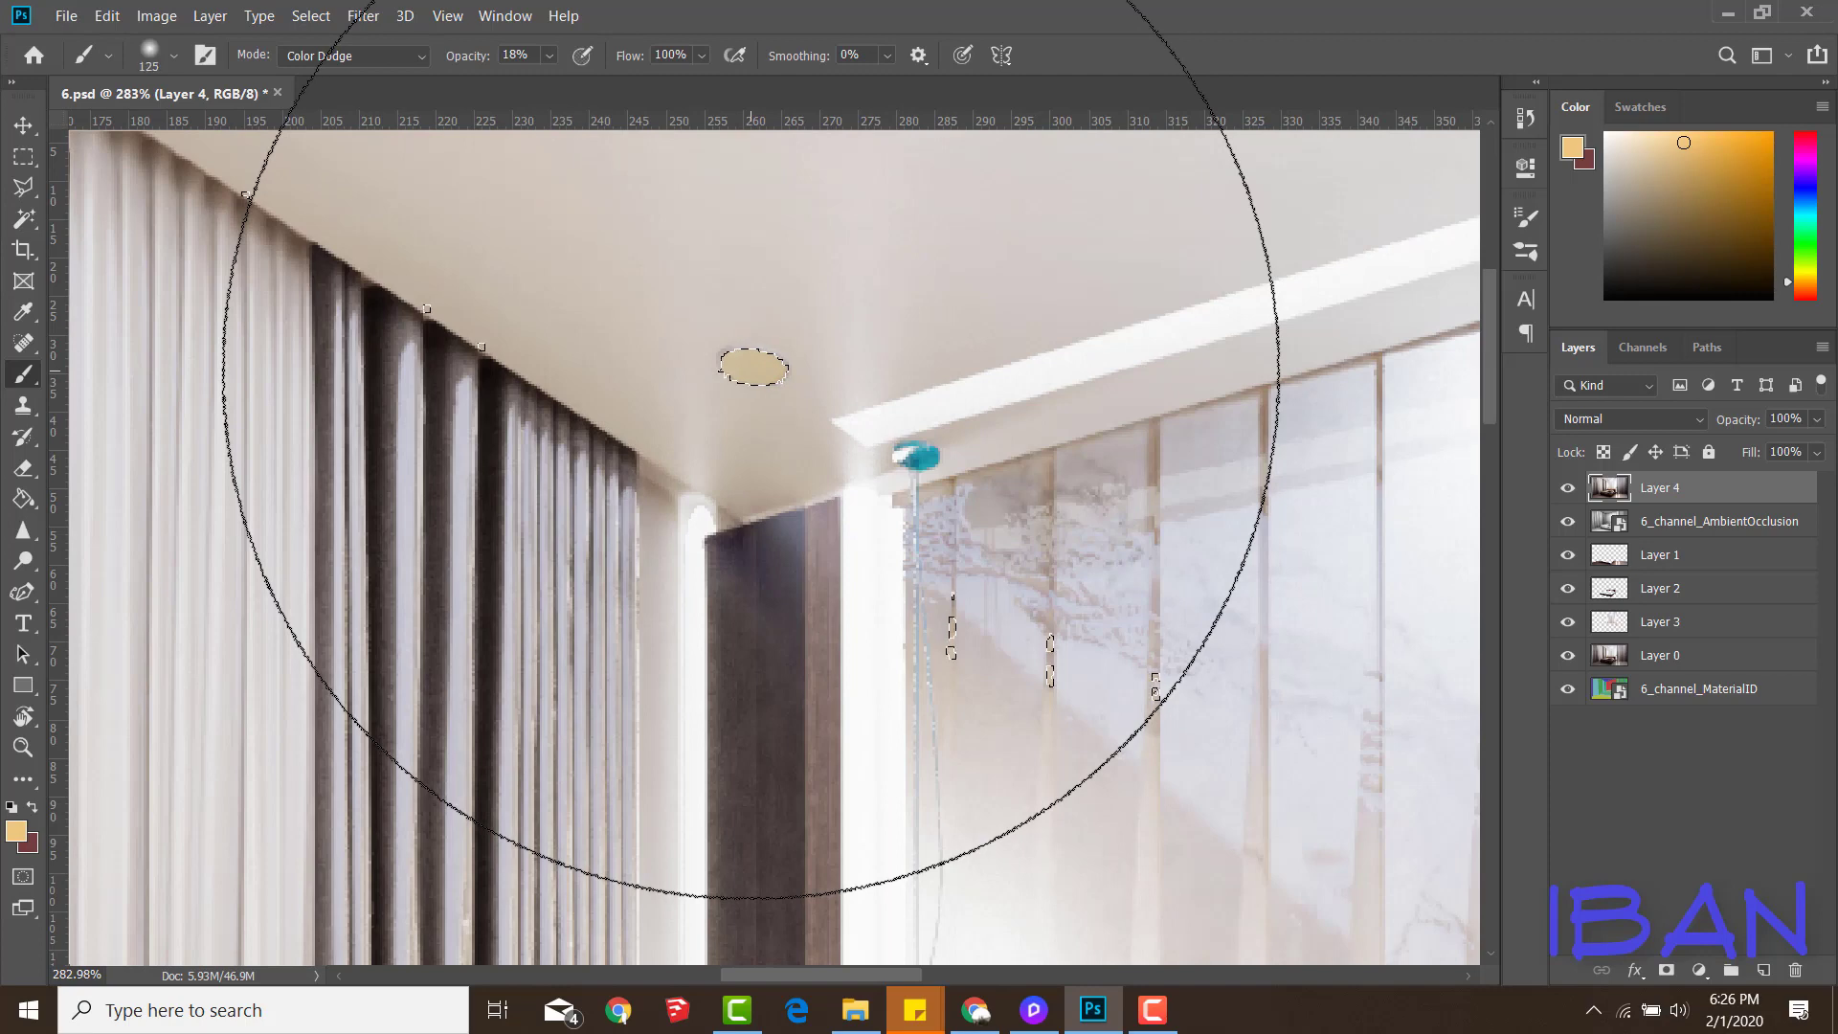
pyautogui.press('[')
pyautogui.press('[')
pyautogui.press('4')
pyautogui.press('6')
pyautogui.click(749, 385)
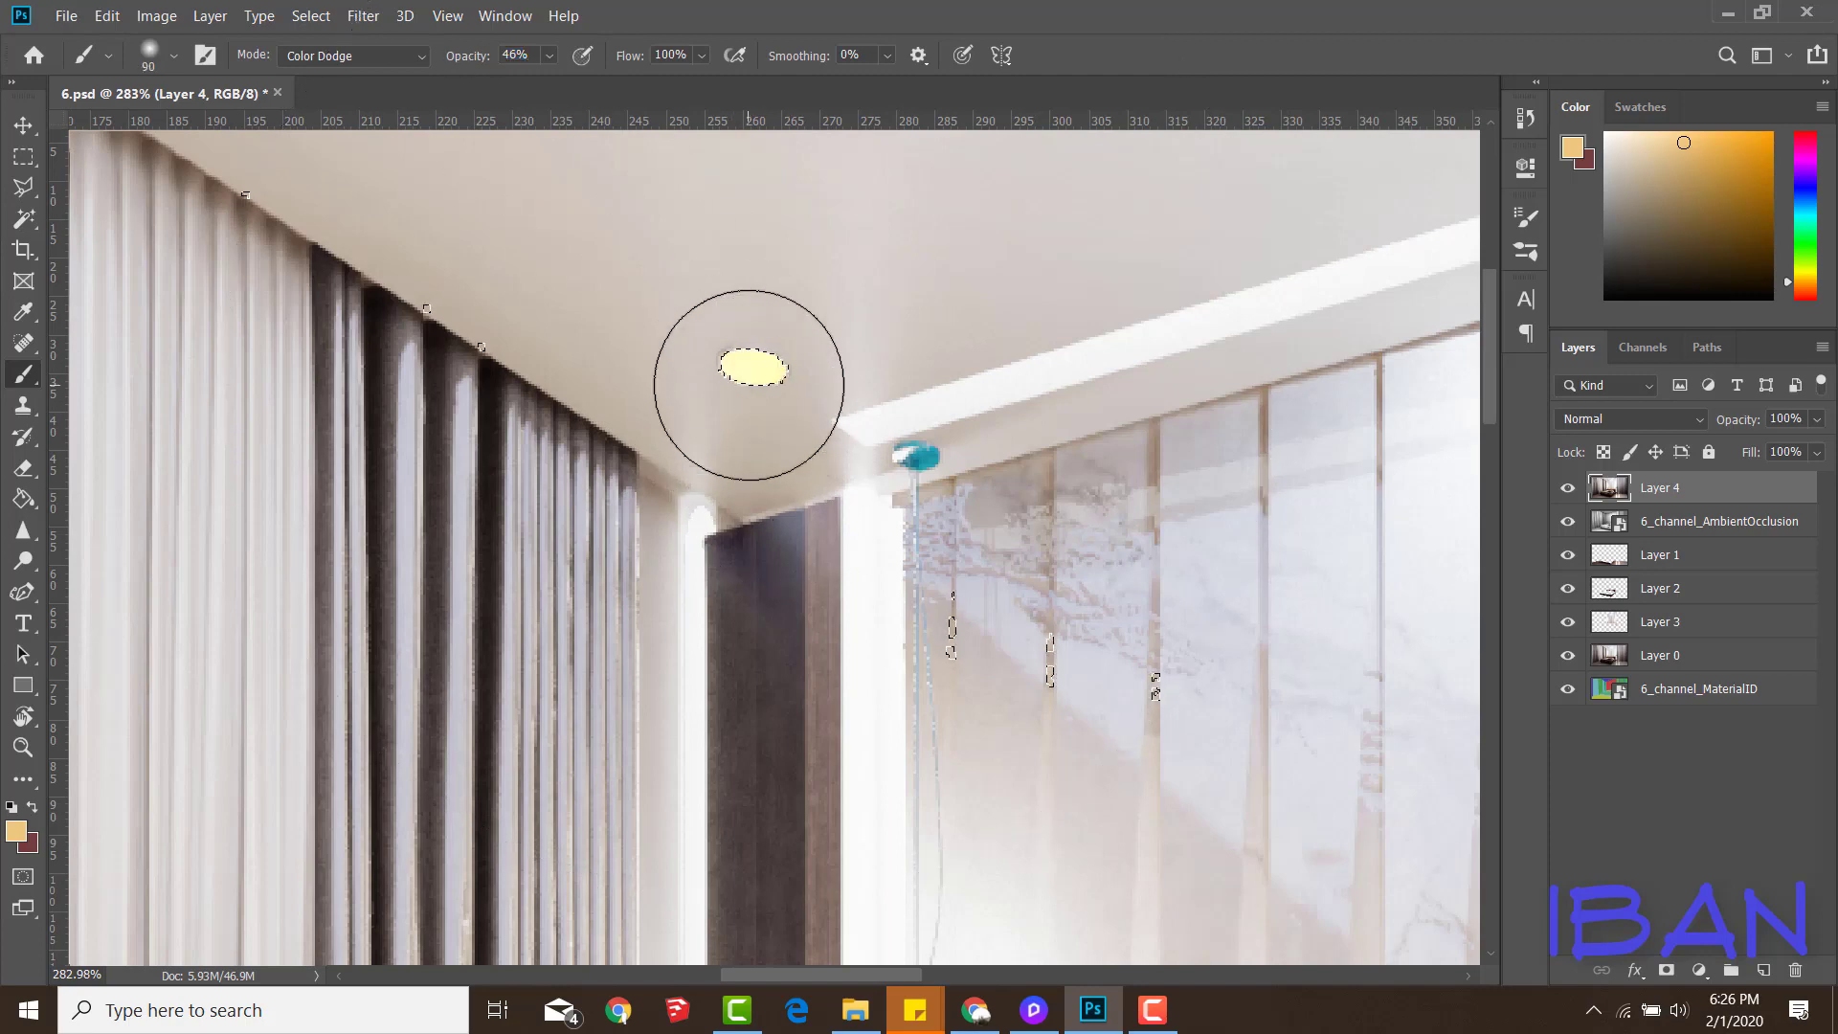
pyautogui.keyDown('alt'); pyautogui.scroll(-1, 742, 374); pyautogui.keyUp('alt')
pyautogui.hotkey('ctrl', 'z')
pyautogui.press('0')
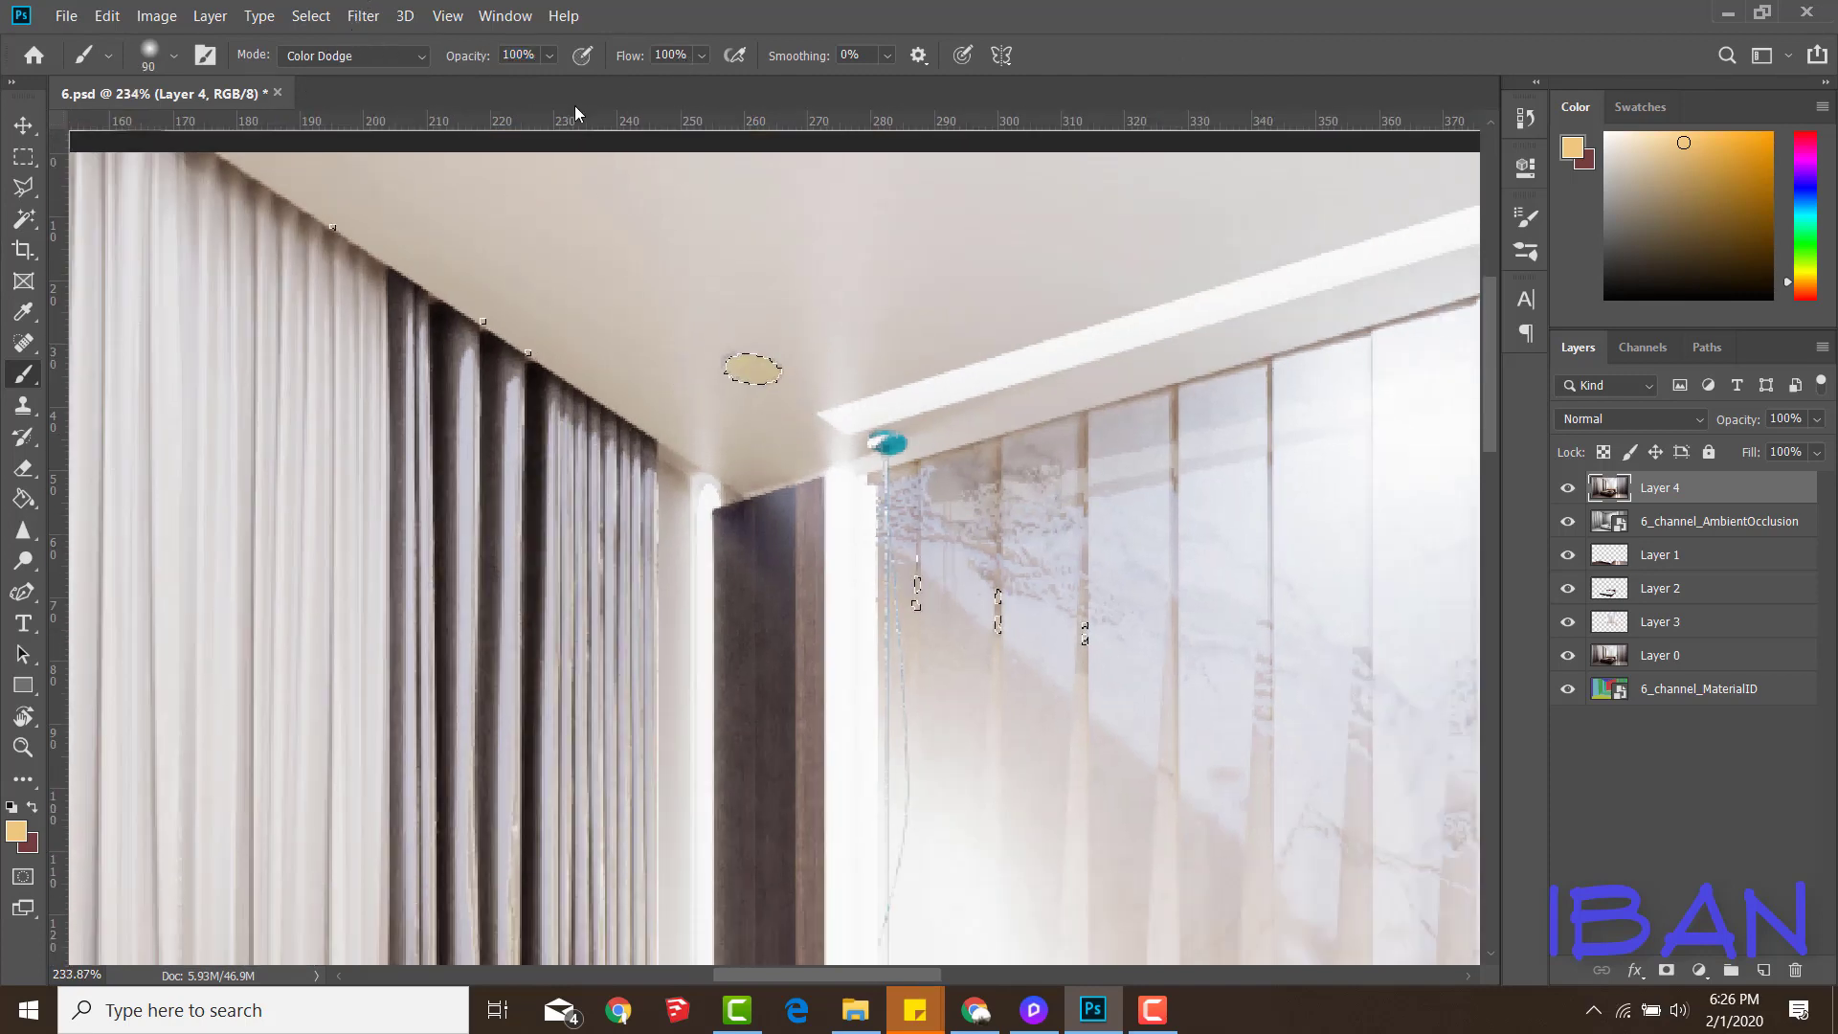
pyautogui.click(747, 368)
pyautogui.keyDown('alt'); pyautogui.scroll(-2, 636, 433); pyautogui.keyUp('alt')
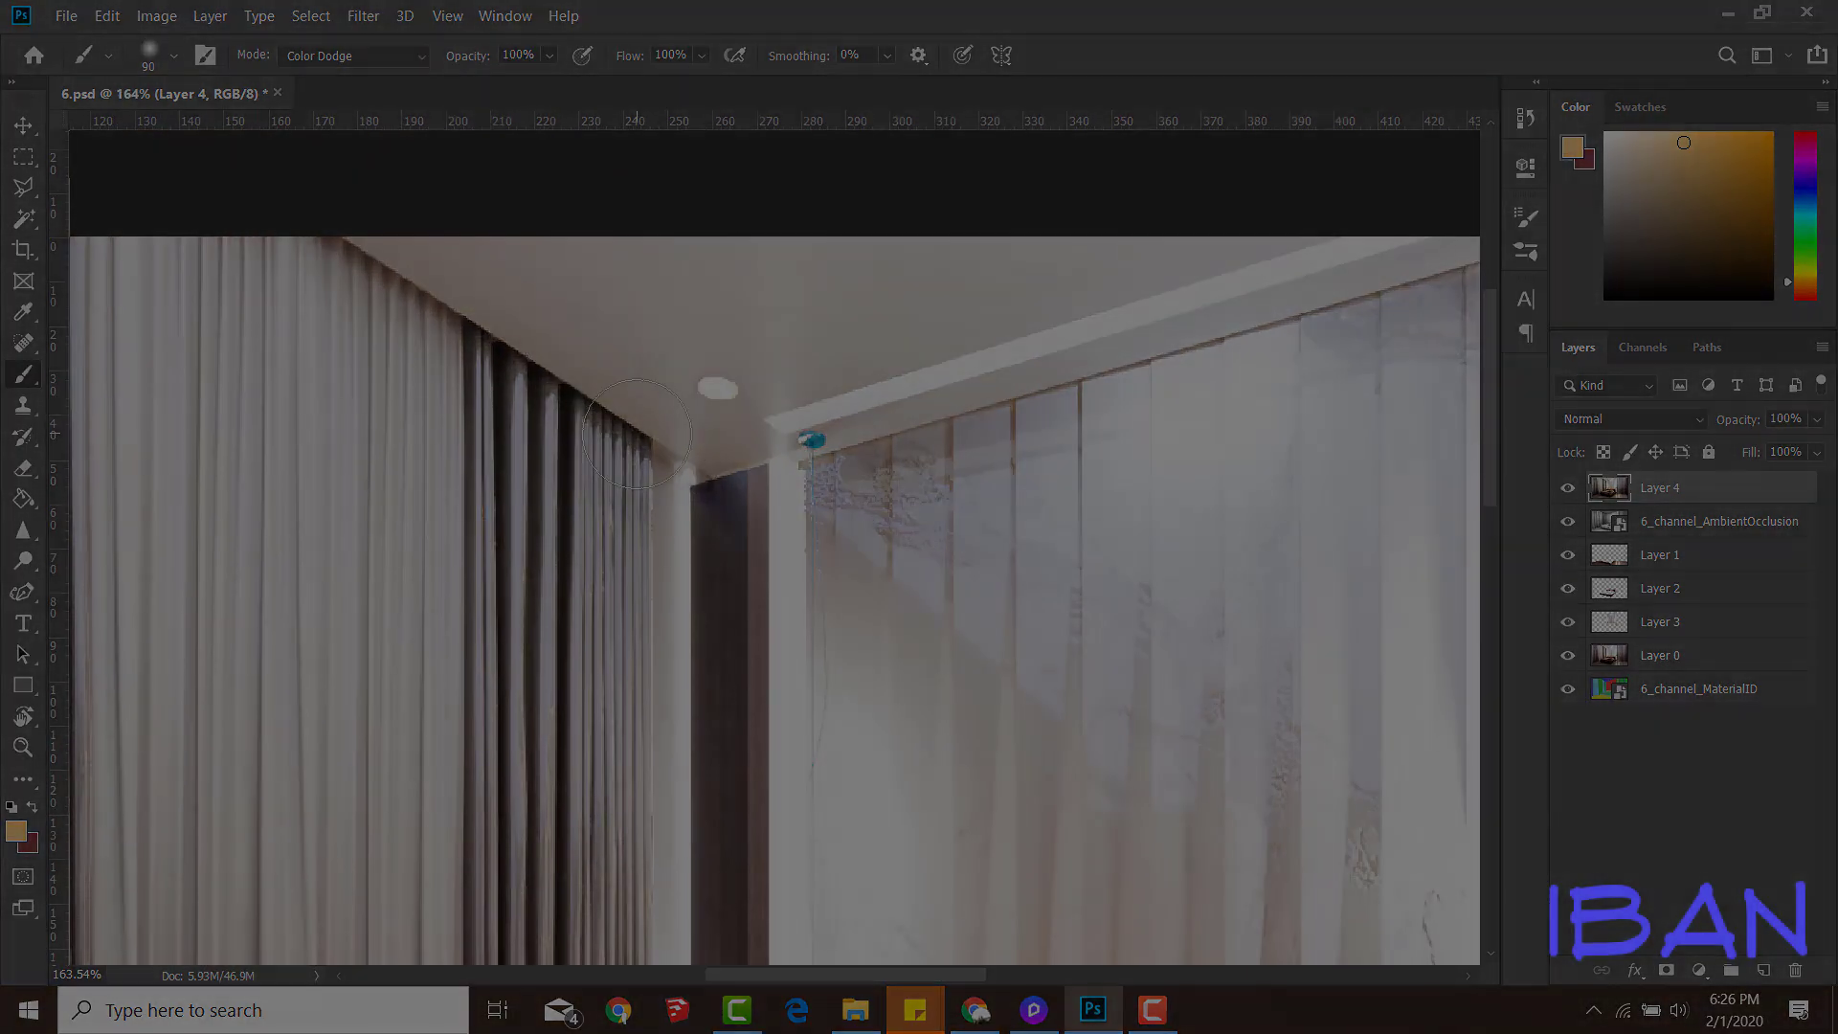